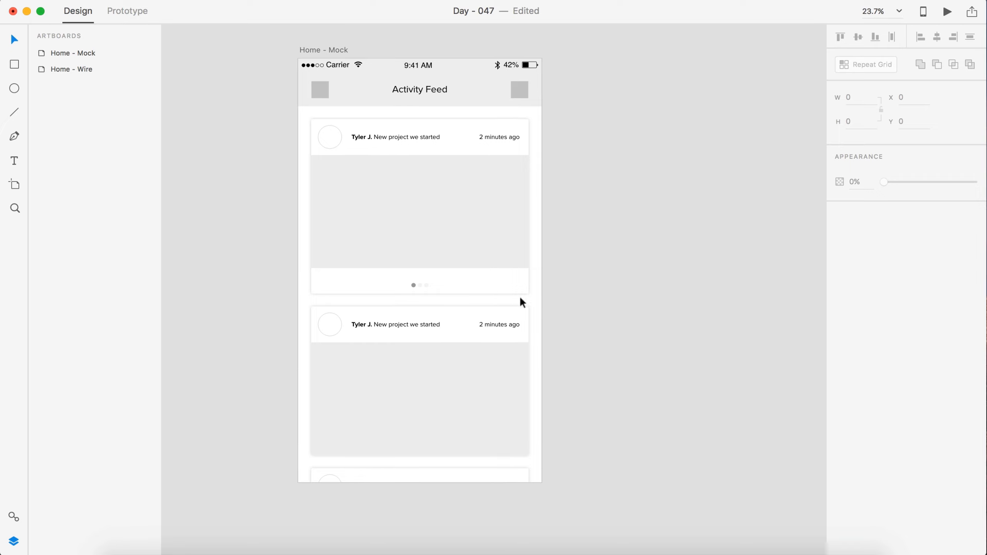
Import the ic_notifications_black_24px bell icon onto the right placeholder square in the Home - Mock header
{"action": "scroll", "coordinate": [658, 176], "scroll_direction": "up", "scroll_amount": 10}
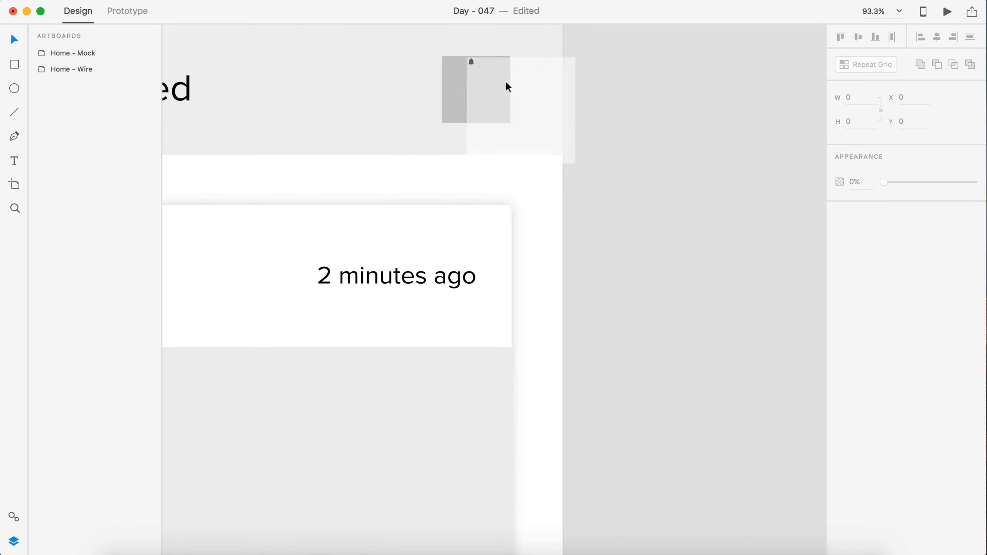
{"action": "left_click_drag", "start_coordinate": [507, 85], "coordinate": [470, 92]}
{"action": "left_click", "coordinate": [680, 186]}
Scale the bell icon proportionally to a height of 78
{"action": "scroll", "coordinate": [469, 92], "scroll_direction": "up", "scroll_amount": 7}
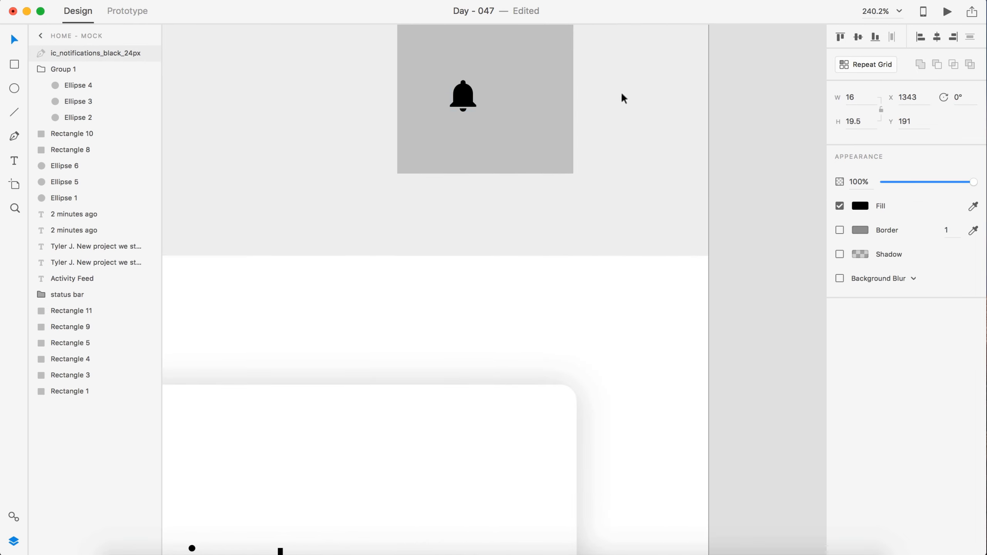
{"action": "left_click", "coordinate": [860, 122]}
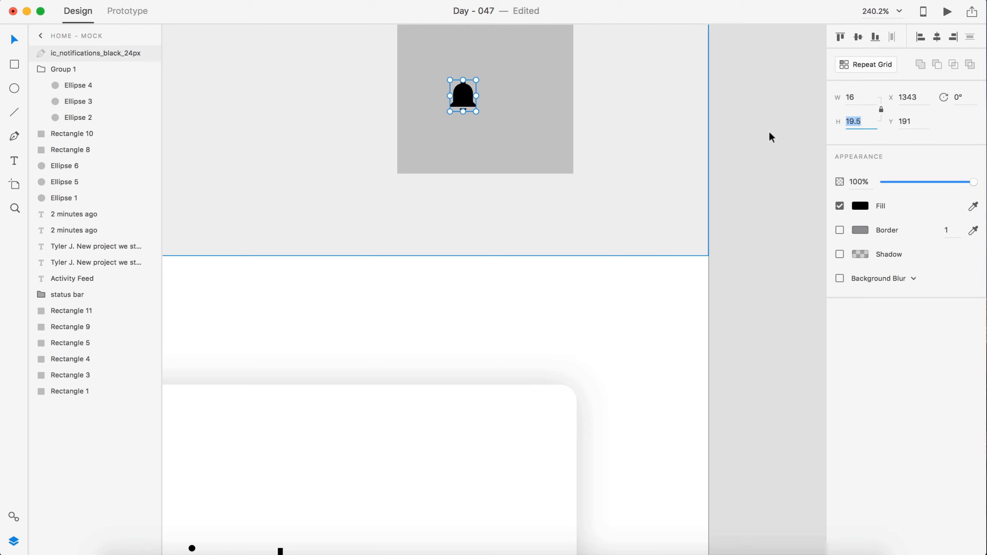
{"action": "type", "text": "78"}
{"action": "key", "text": "Return"}
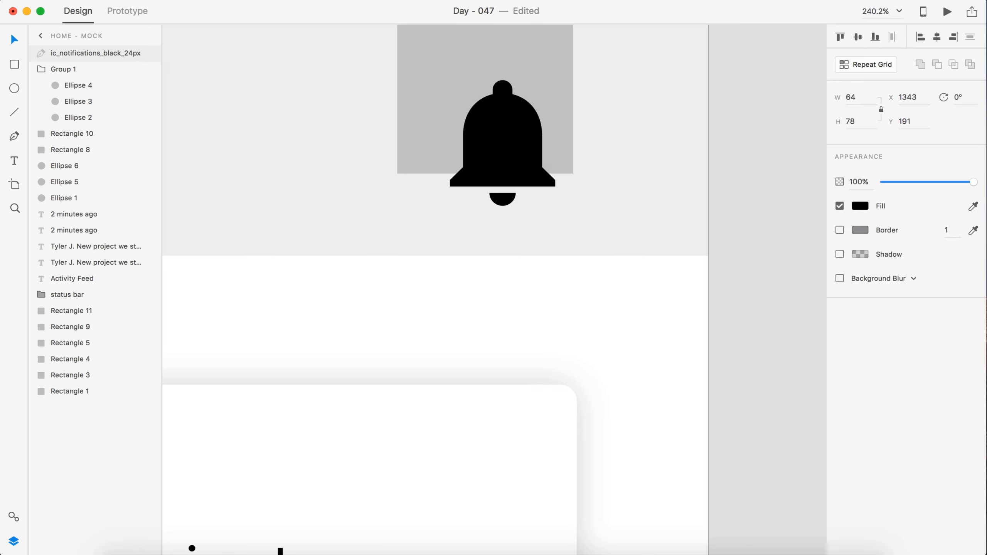
Move the bell icon off the grey placeholder square in the header's right end and delete that square
{"action": "scroll", "coordinate": [606, 144], "scroll_direction": "down", "scroll_amount": 7}
{"action": "left_click_drag", "start_coordinate": [609, 156], "coordinate": [672, 141]}
{"action": "left_click", "coordinate": [582, 137]}
{"action": "key", "text": "Delete"}
Position the bell icon at about X 1376, Y 157, level with the Activity Feed title
{"action": "key", "text": "shift+Left"}
{"action": "key", "text": "shift+Left"}
{"action": "key", "text": "shift+Left"}
{"action": "key", "text": "shift+Left"}
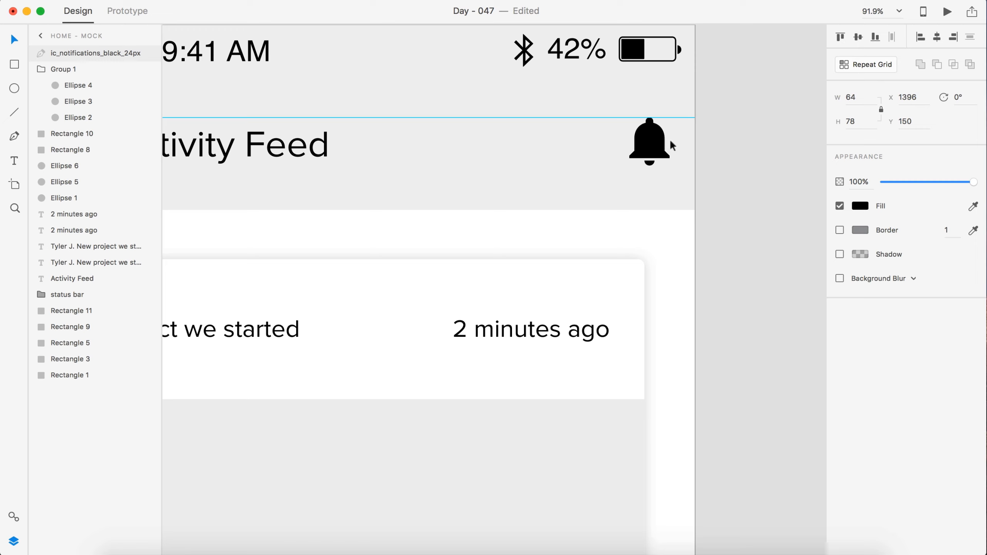
{"action": "key", "text": "shift+Left"}
{"action": "key", "text": "shift+Left"}
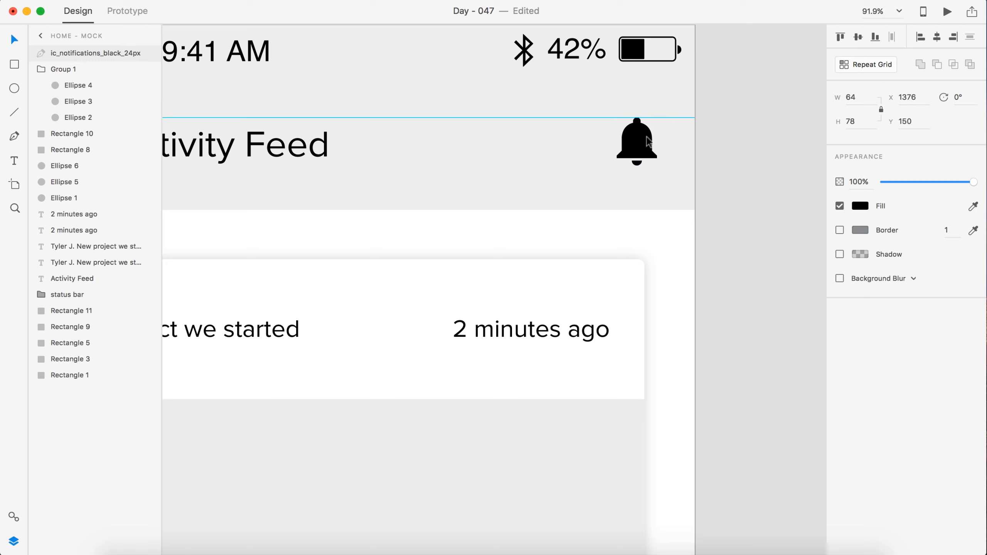
{"action": "left_click_drag", "start_coordinate": [640, 131], "coordinate": [642, 138]}
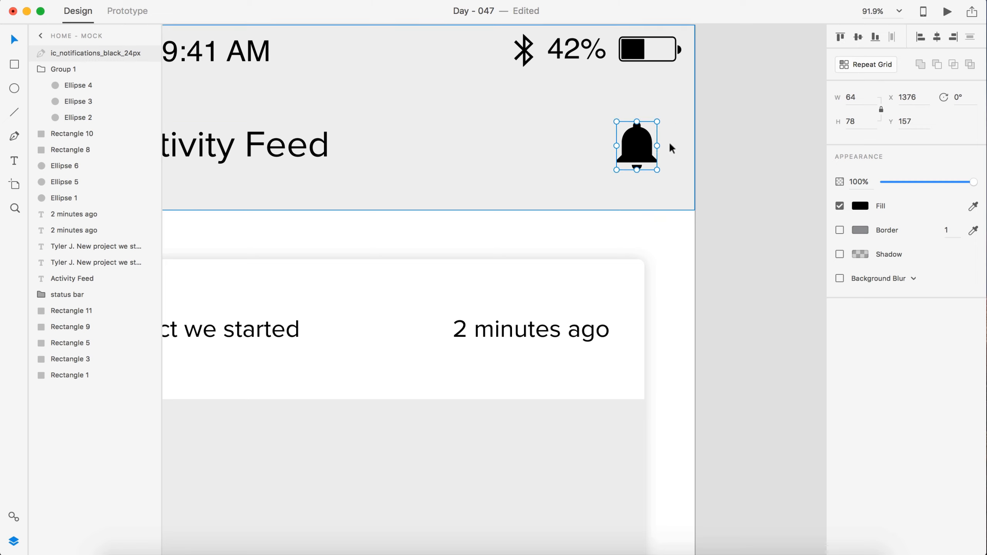
Shrink the left placeholder square in the header to 28 by 28, keeping its upper-left corner in place
{"action": "scroll", "coordinate": [680, 144], "scroll_direction": "down", "scroll_amount": 5}
{"action": "scroll", "coordinate": [681, 143], "scroll_direction": "left", "scroll_amount": 3}
{"action": "left_click", "coordinate": [367, 145]}
{"action": "scroll", "coordinate": [367, 146], "scroll_direction": "up", "scroll_amount": 5}
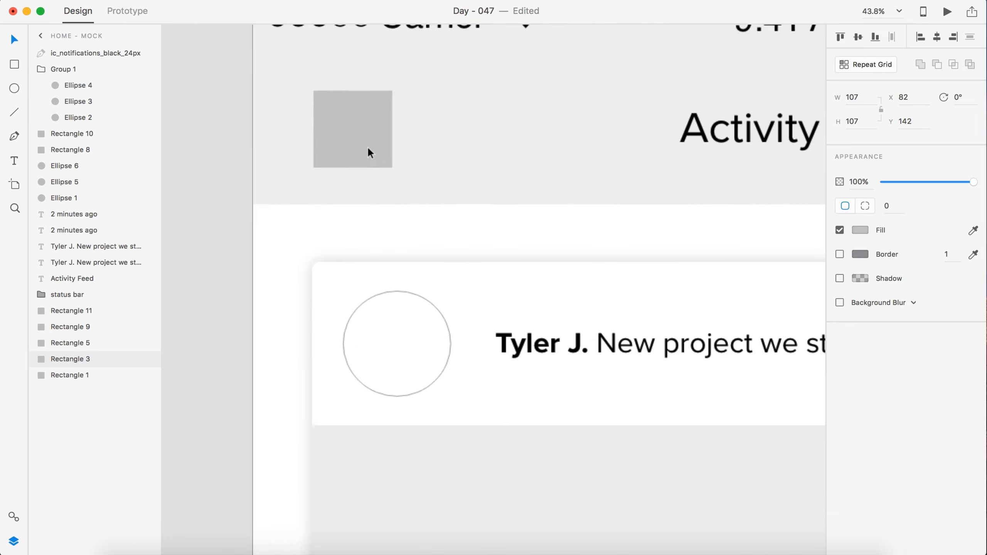
{"action": "left_click_drag", "start_coordinate": [451, 219], "coordinate": [378, 150]}
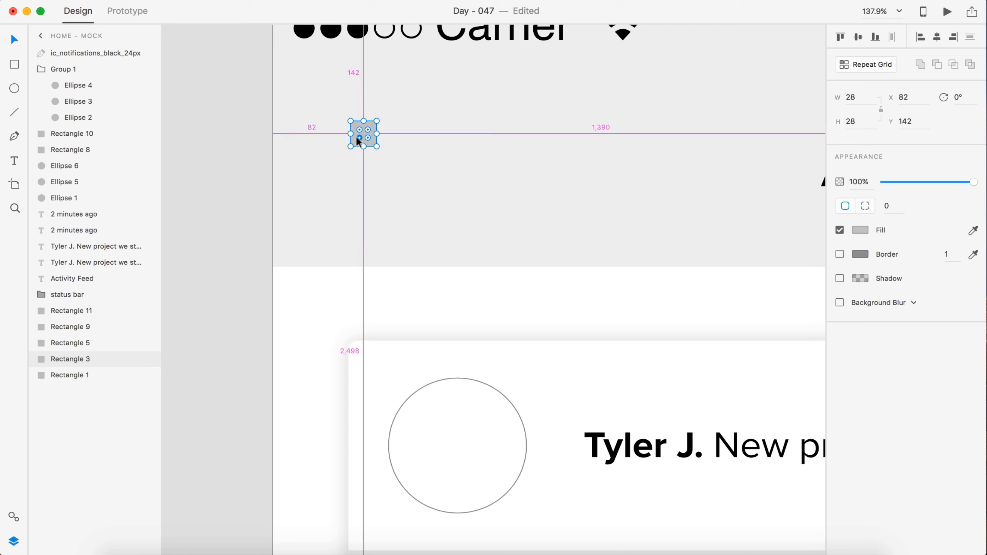
Duplicate the small grey square into an evenly spaced grid of three columns and three rows
{"action": "scroll", "coordinate": [359, 129], "scroll_direction": "up", "scroll_amount": 4}
{"action": "left_click_drag", "start_coordinate": [366, 132], "coordinate": [366, 236]}
{"action": "key", "text": "shift+Down"}
{"action": "key", "text": "shift+Down"}
{"action": "key", "text": "shift+Up"}
{"action": "left_click_drag", "start_coordinate": [358, 186], "coordinate": [482, 194]}
{"action": "key", "text": "super+z"}
{"action": "left_click", "coordinate": [366, 140]}
{"action": "left_click", "coordinate": [364, 186], "text": "shift"}
{"action": "left_click", "coordinate": [362, 266], "text": "shift"}
{"action": "scroll", "coordinate": [483, 197], "scroll_direction": "down", "scroll_amount": 5}
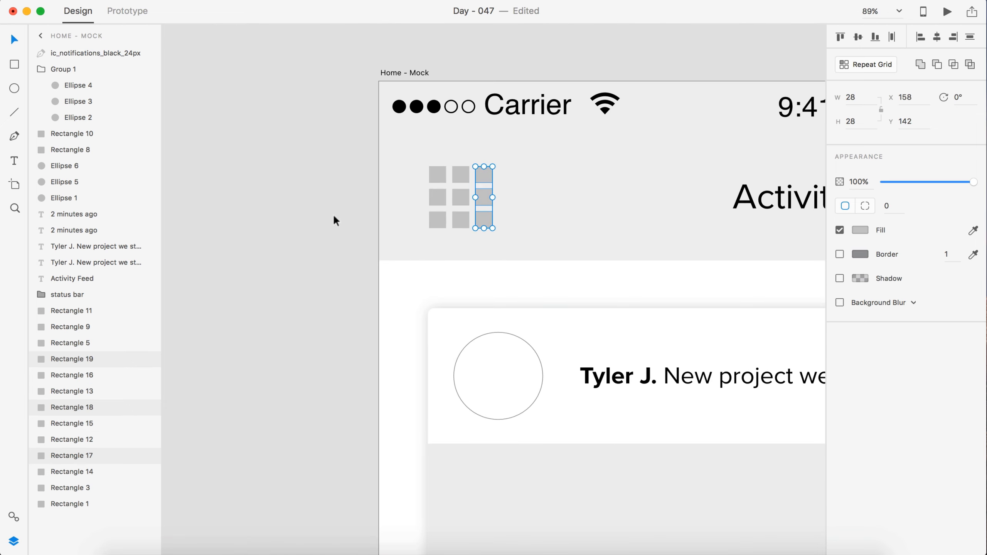
Scale the nine-square grid icon down to 88 by 88 and group its squares at about X 60, Y 166
{"action": "left_click", "coordinate": [304, 196]}
{"action": "scroll", "coordinate": [323, 192], "scroll_direction": "right", "scroll_amount": 3}
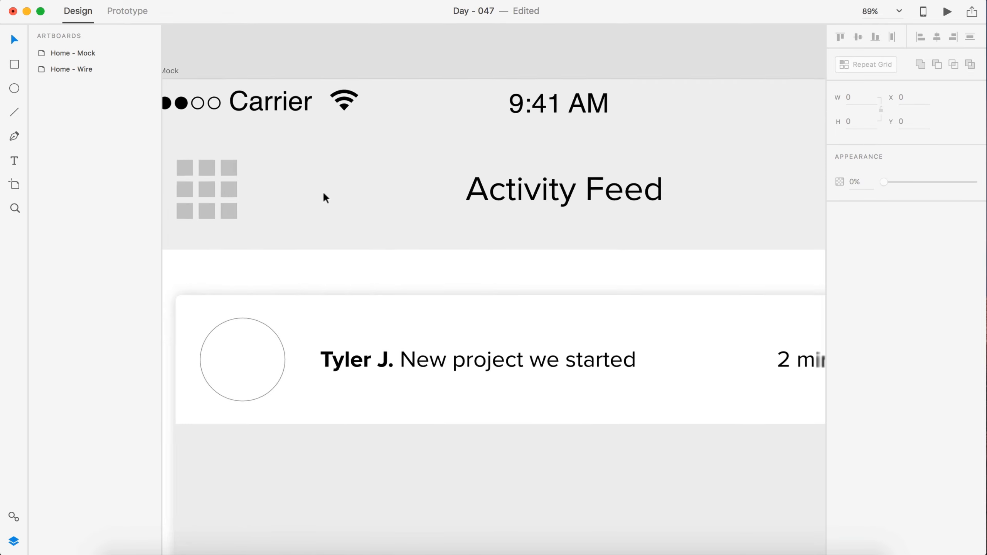
{"action": "scroll", "coordinate": [322, 192], "scroll_direction": "down", "scroll_amount": 5}
{"action": "scroll", "coordinate": [246, 212], "scroll_direction": "up", "scroll_amount": 3}
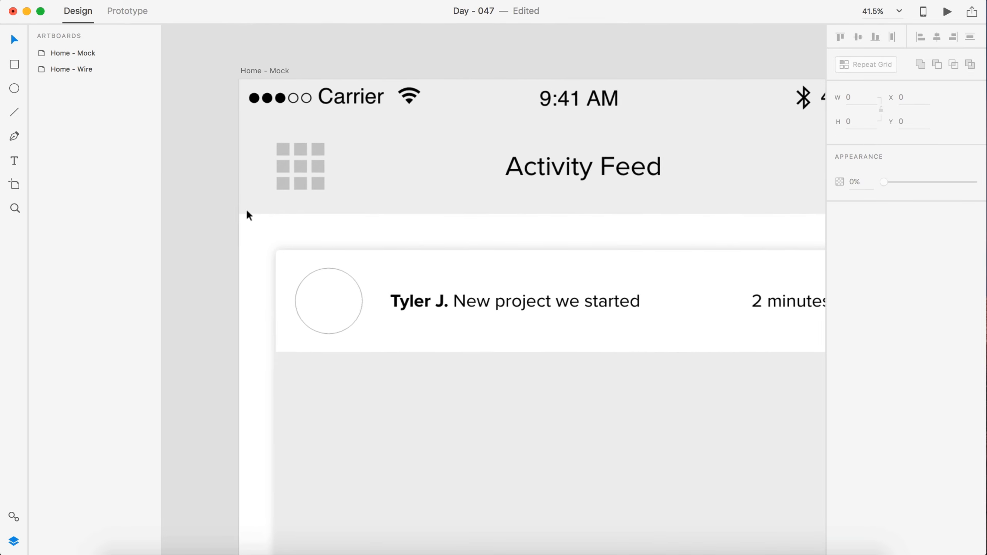
{"action": "left_click_drag", "start_coordinate": [270, 151], "coordinate": [432, 206]}
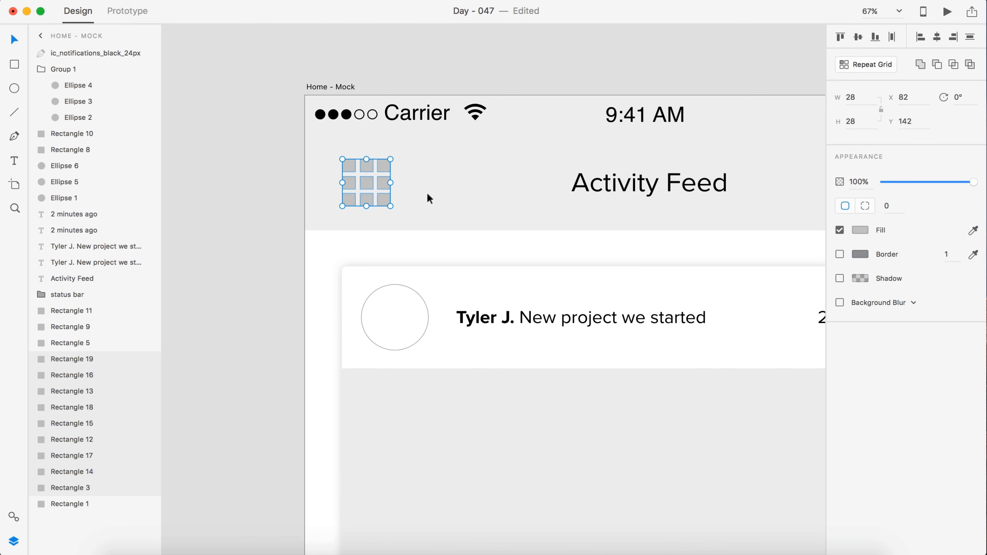
{"action": "left_click_drag", "start_coordinate": [390, 159], "coordinate": [349, 186]}
{"action": "key", "text": "super+g"}
Align the grid icon, the Activity Feed title and the bell icon to a common vertical middle
{"action": "scroll", "coordinate": [349, 185], "scroll_direction": "down", "scroll_amount": 5}
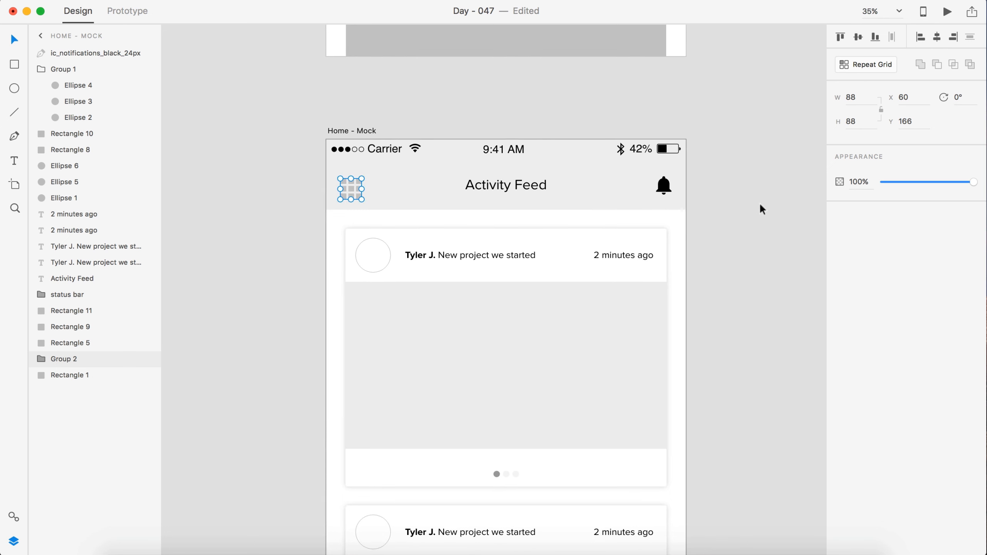
{"action": "left_click_drag", "start_coordinate": [748, 211], "coordinate": [368, 168]}
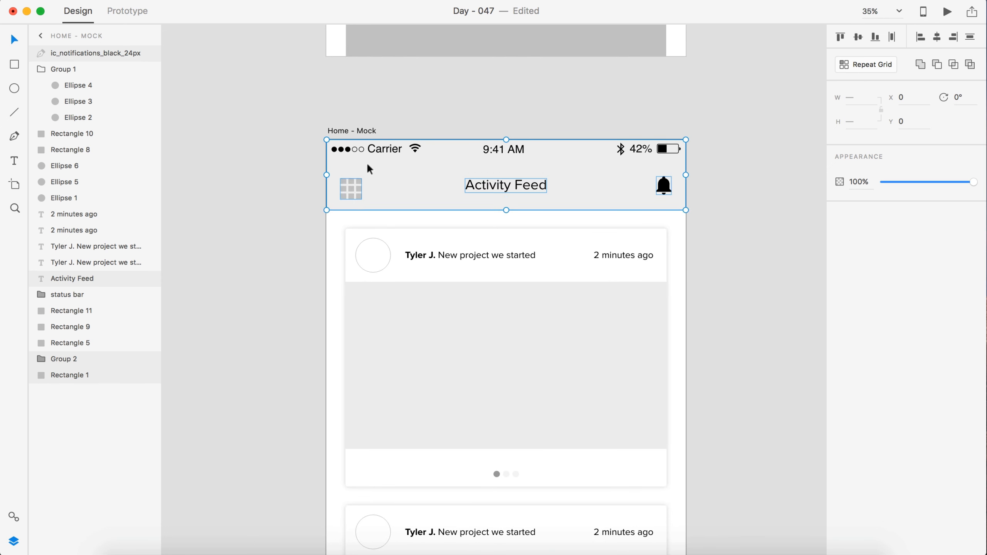
{"action": "left_click", "coordinate": [859, 37]}
{"action": "key", "text": "alt"}
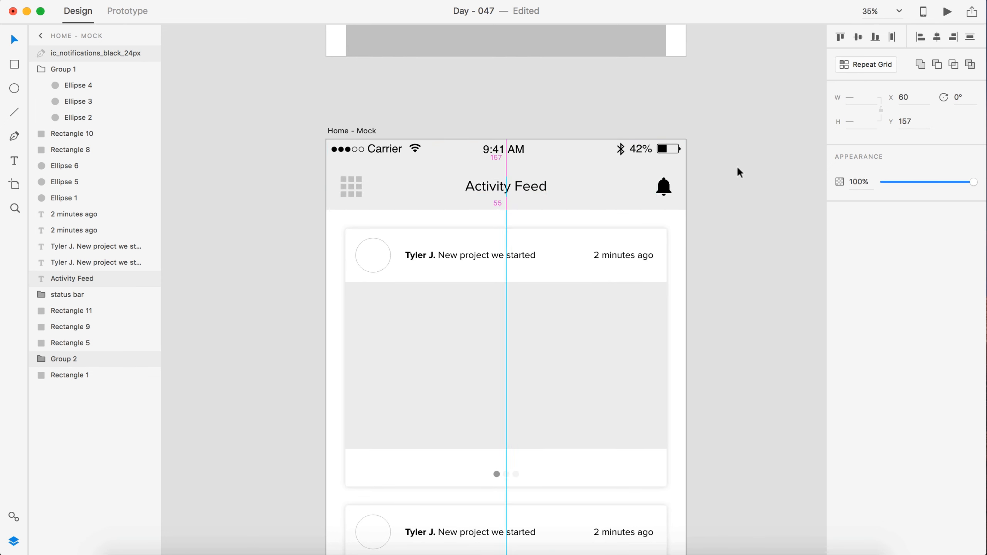
{"action": "left_click", "coordinate": [738, 171]}
Line up the header icons with the card's side edges, placing the grid icon at X 80 and the bell at X 1356
{"action": "scroll", "coordinate": [401, 263], "scroll_direction": "up", "scroll_amount": 5}
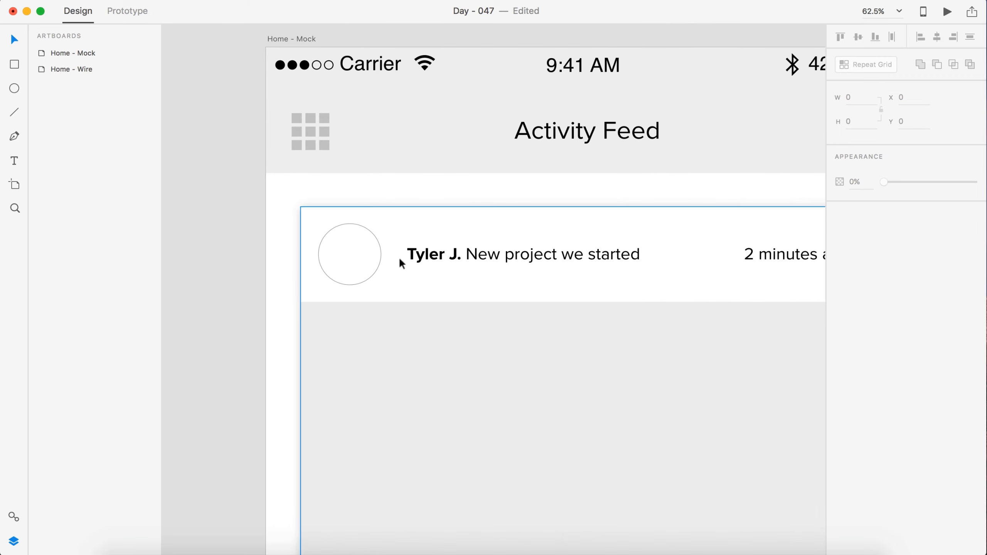
{"action": "scroll", "coordinate": [401, 264], "scroll_direction": "down", "scroll_amount": 4}
{"action": "scroll", "coordinate": [399, 256], "scroll_direction": "right", "scroll_amount": 2}
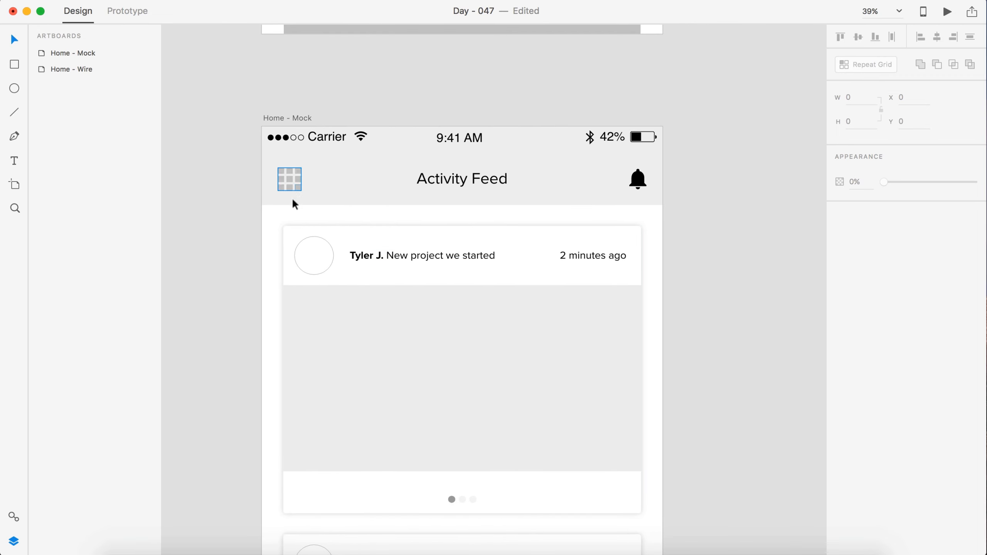
{"action": "left_click", "coordinate": [292, 241]}
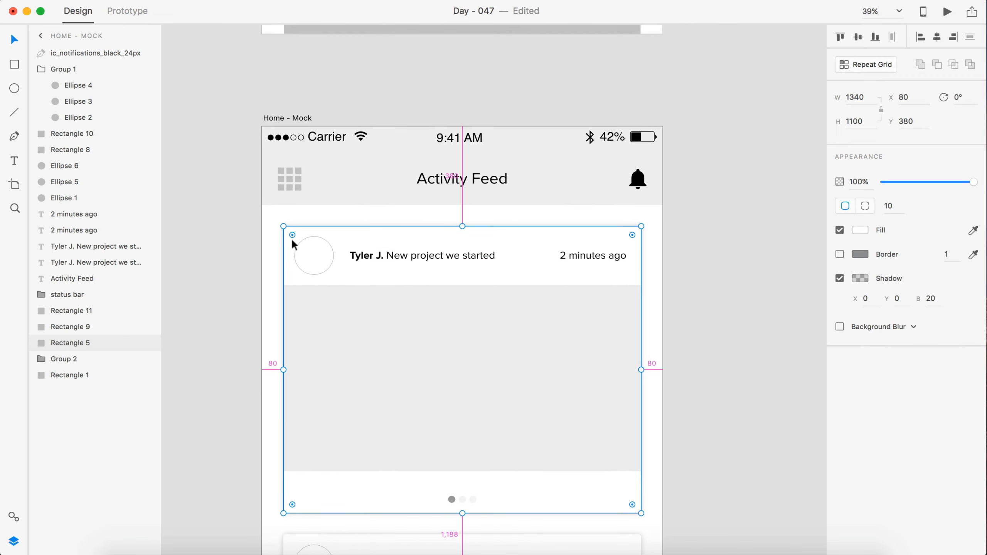
{"action": "left_click_drag", "start_coordinate": [277, 178], "coordinate": [293, 182]}
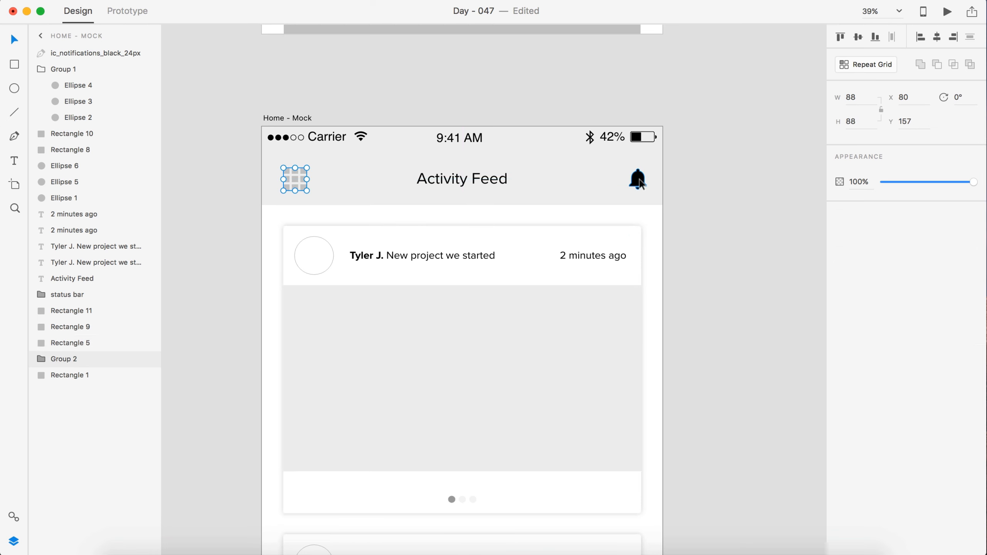
{"action": "left_click_drag", "start_coordinate": [640, 181], "coordinate": [640, 182]}
{"action": "scroll", "coordinate": [302, 183], "scroll_direction": "up", "scroll_amount": 5}
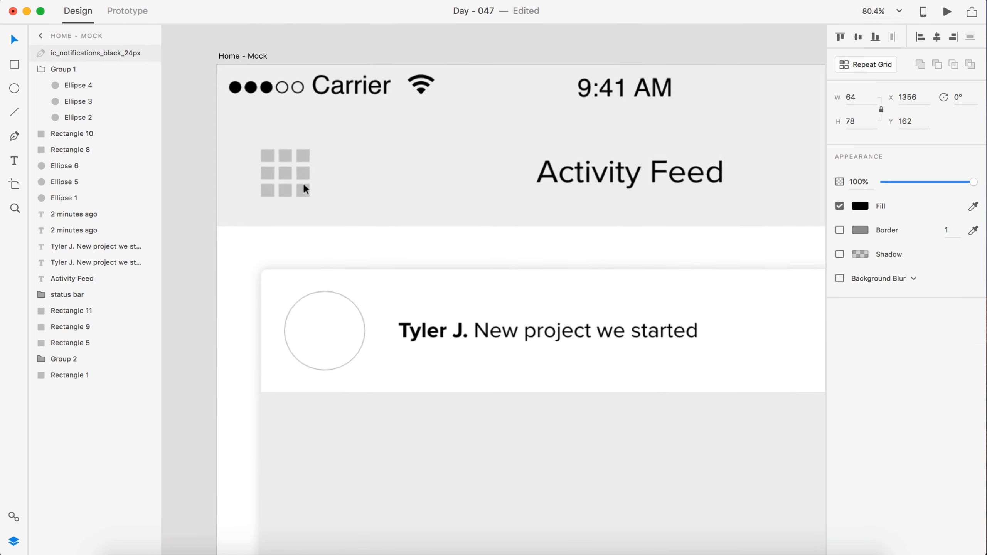
{"action": "scroll", "coordinate": [303, 186], "scroll_direction": "left", "scroll_amount": 3}
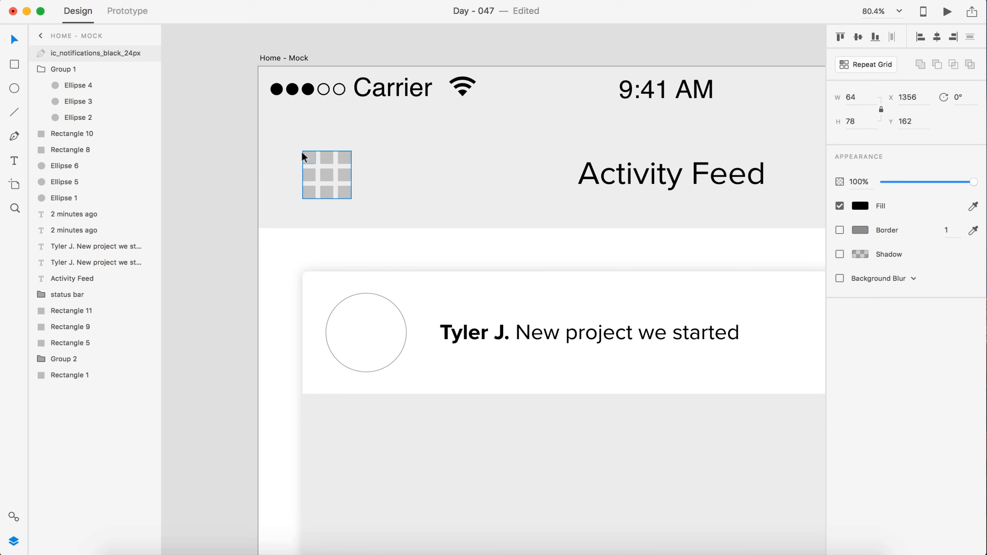
{"action": "scroll", "coordinate": [353, 184], "scroll_direction": "down", "scroll_amount": 5}
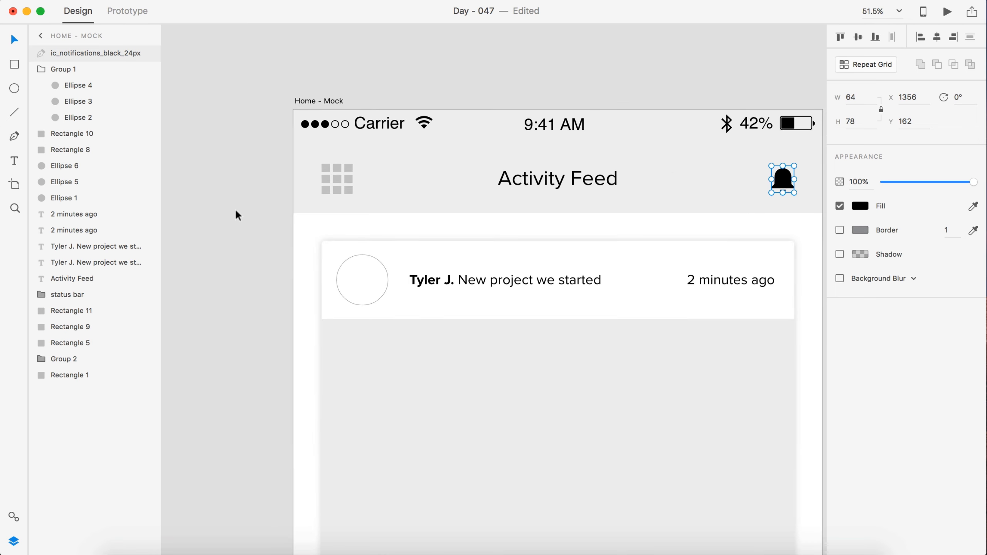
{"action": "left_click", "coordinate": [235, 210]}
Duplicate the Home - Mock artboard and rename the copy Home - Mock_2
{"action": "scroll", "coordinate": [418, 233], "scroll_direction": "down", "scroll_amount": 5}
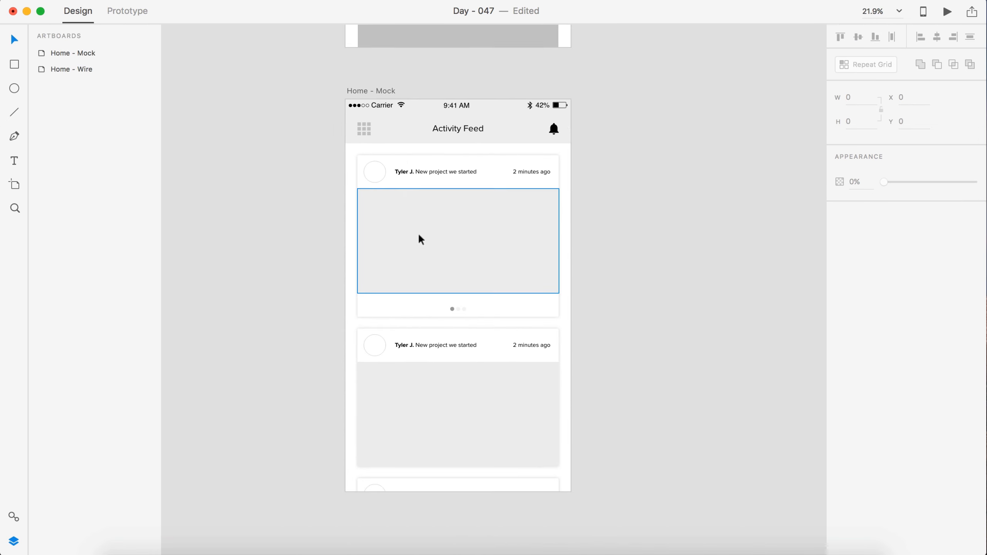
{"action": "scroll", "coordinate": [602, 242], "scroll_direction": "down", "scroll_amount": 1}
{"action": "scroll", "coordinate": [602, 241], "scroll_direction": "right", "scroll_amount": 1}
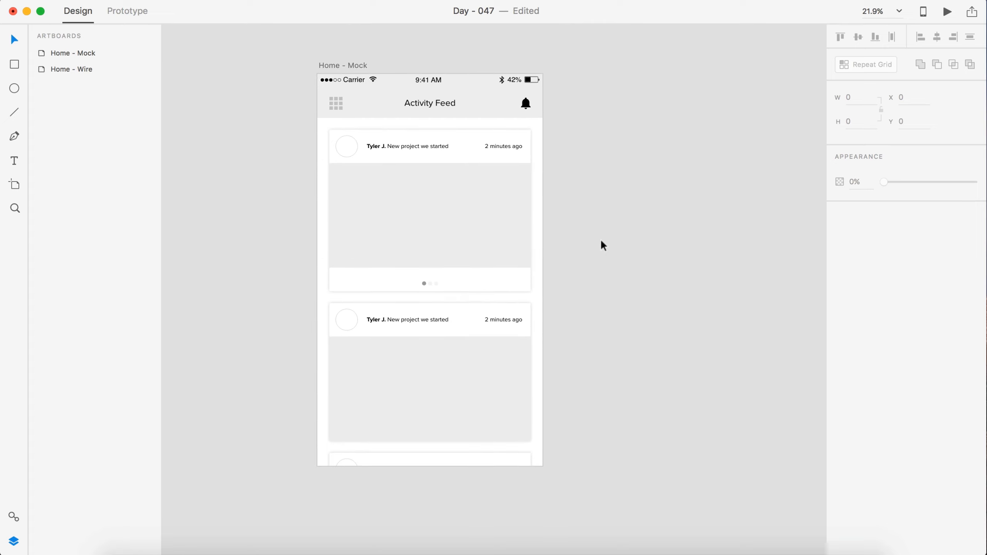
{"action": "scroll", "coordinate": [602, 242], "scroll_direction": "down", "scroll_amount": 2}
{"action": "scroll", "coordinate": [602, 242], "scroll_direction": "up", "scroll_amount": 1}
{"action": "scroll", "coordinate": [603, 242], "scroll_direction": "right", "scroll_amount": 1}
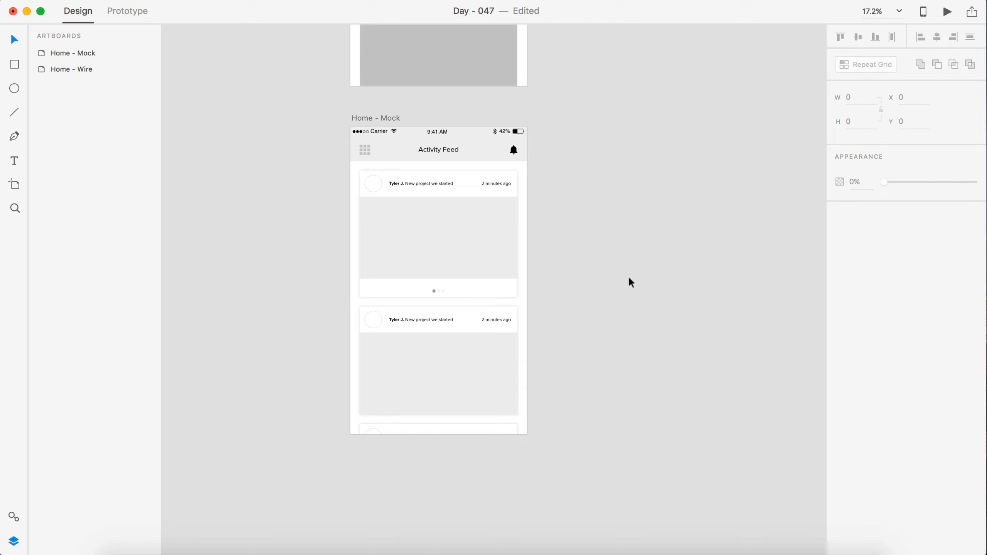
{"action": "left_click", "coordinate": [380, 118]}
{"action": "key", "text": "super+d"}
{"action": "double_click", "coordinate": [576, 118]}
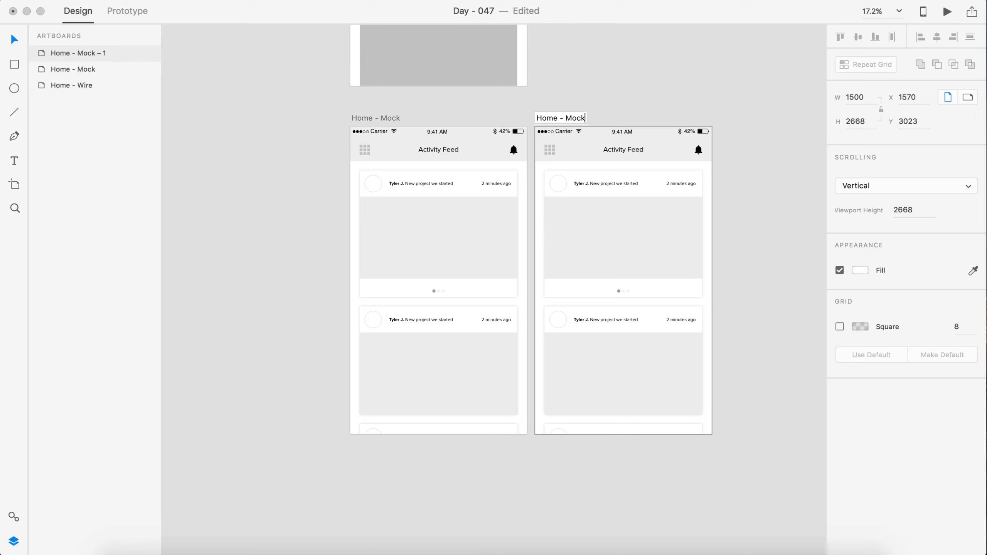
{"action": "type", "text": "_2"}
{"action": "key", "text": "Return"}
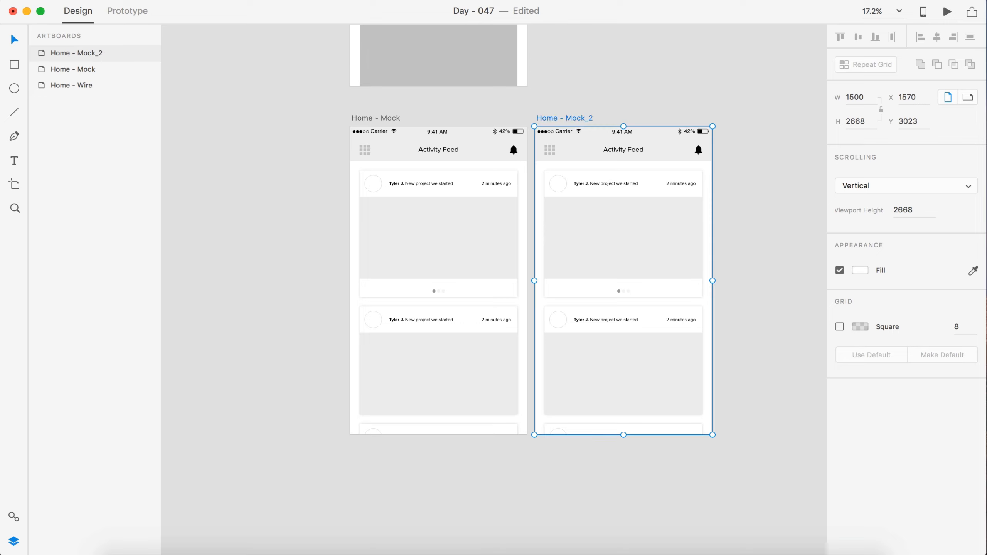
Duplicate the header background rectangle on Home - Mock_2 directly below the header at Y 300 and bring it to the front
{"action": "left_click", "coordinate": [653, 98]}
{"action": "scroll", "coordinate": [653, 97], "scroll_direction": "right", "scroll_amount": 3}
{"action": "scroll", "coordinate": [653, 97], "scroll_direction": "up", "scroll_amount": 1}
{"action": "left_click_drag", "start_coordinate": [546, 116], "coordinate": [492, 152]}
{"action": "key", "text": "super+shift+bracketright"}
Fill the new bar below the header with a darker grey
{"action": "scroll", "coordinate": [547, 147], "scroll_direction": "up", "scroll_amount": 5}
{"action": "left_click", "coordinate": [859, 230]}
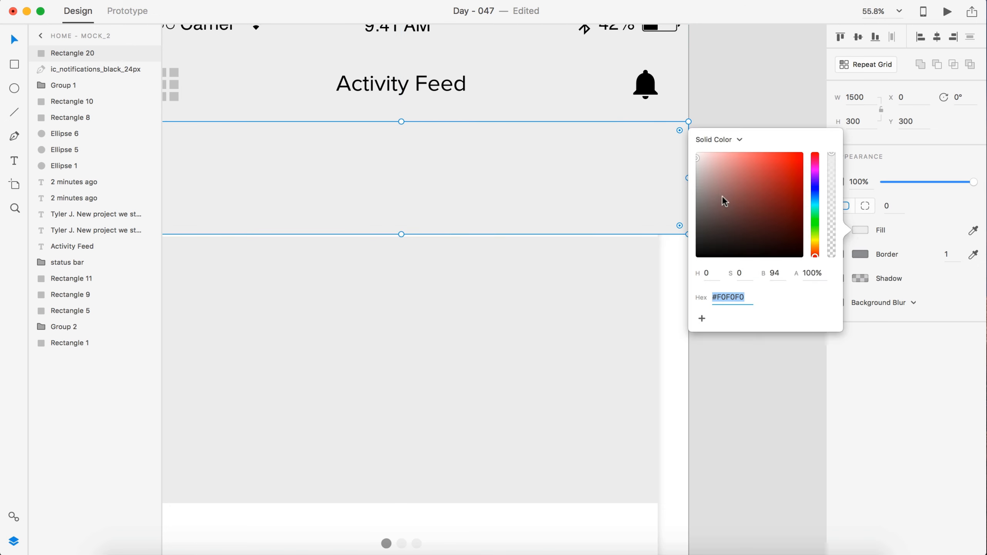
{"action": "left_click_drag", "start_coordinate": [722, 195], "coordinate": [690, 173]}
{"action": "left_click", "coordinate": [725, 281]}
Set the height of the grey bar below the header to 230
{"action": "scroll", "coordinate": [726, 281], "scroll_direction": "down", "scroll_amount": 3}
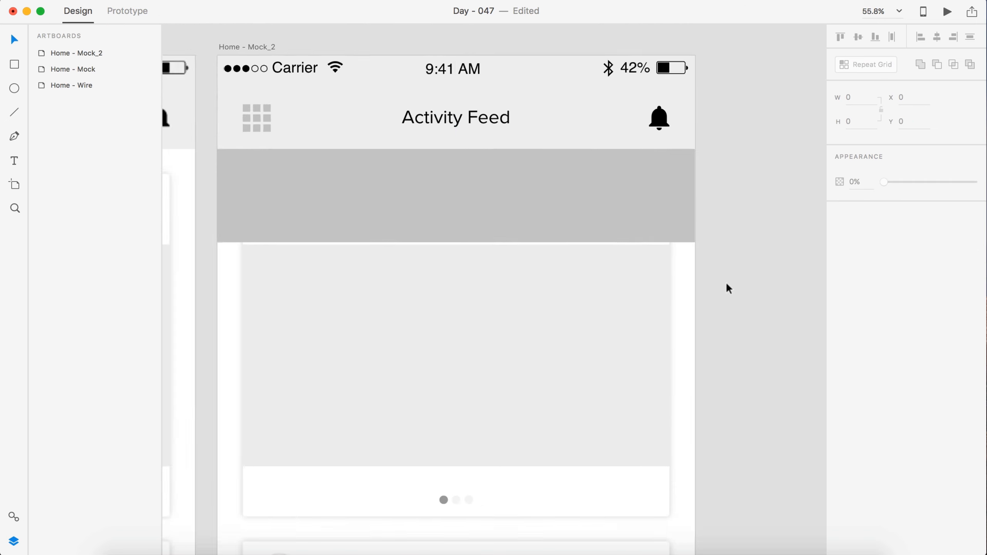
{"action": "left_click", "coordinate": [735, 211]}
{"action": "left_click", "coordinate": [848, 121]}
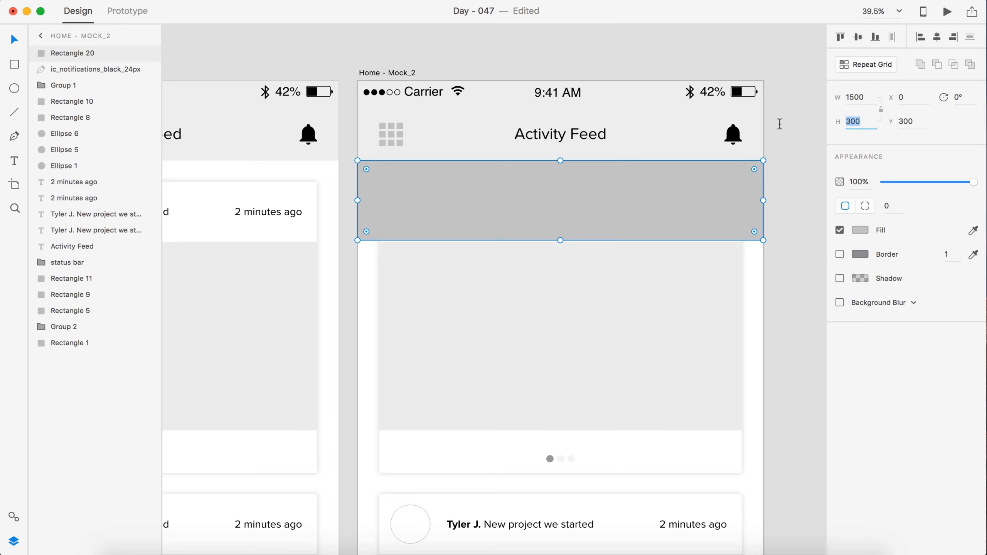
{"action": "type", "text": "230"}
{"action": "key", "text": "Return"}
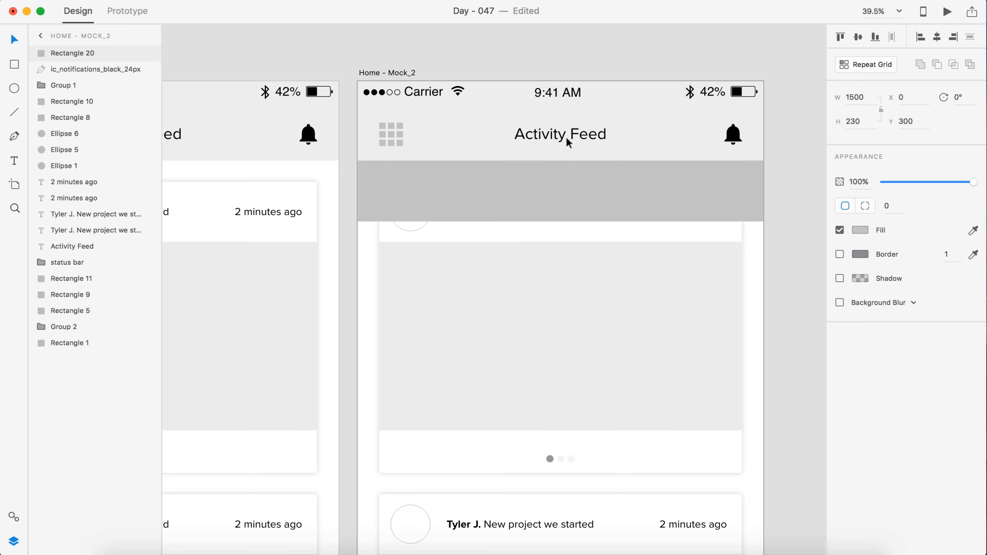
Copy the first card's avatar circle and place the copy on the grey bar at about X 80, Y 347
{"action": "left_click", "coordinate": [415, 228]}
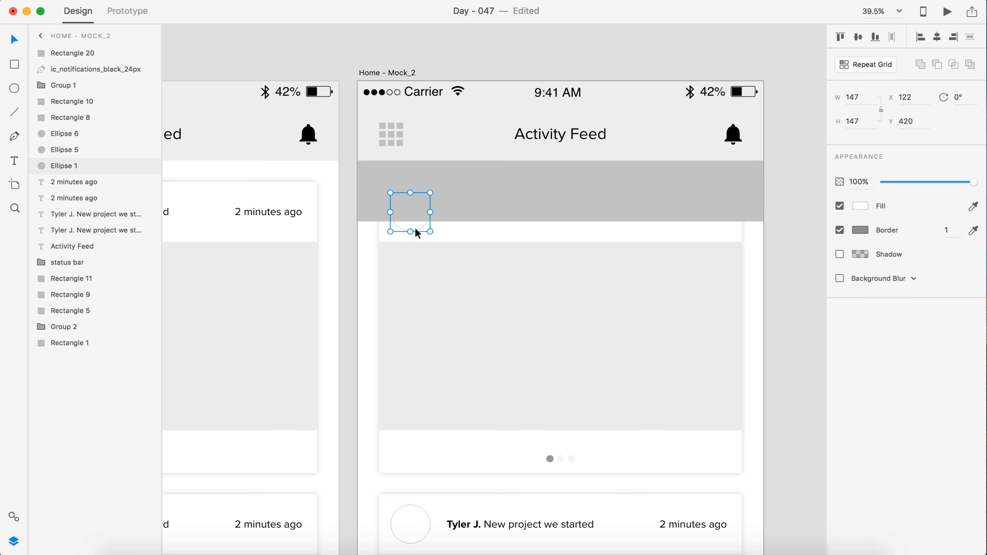
{"action": "key", "text": "super+v"}
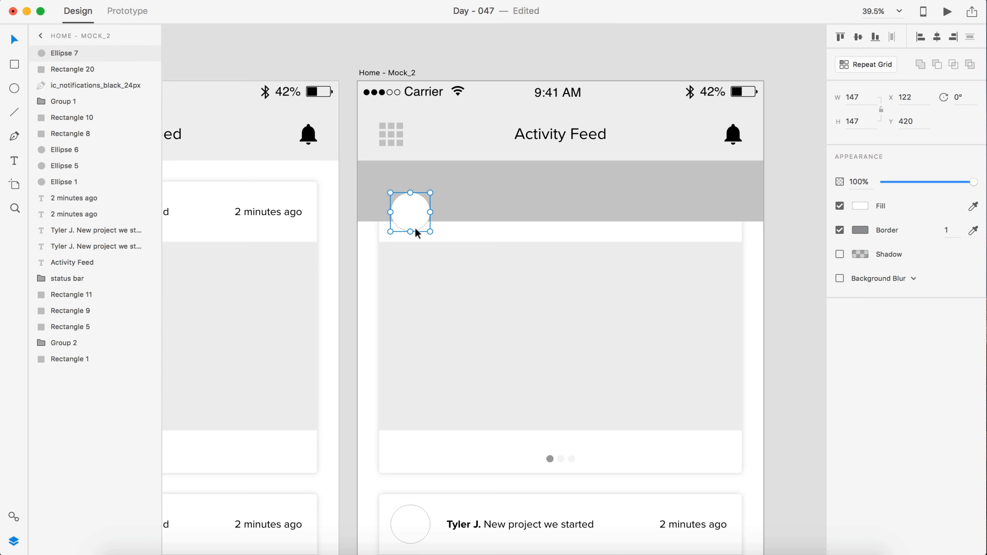
{"action": "scroll", "coordinate": [417, 233], "scroll_direction": "up", "scroll_amount": 3}
{"action": "left_click_drag", "start_coordinate": [413, 214], "coordinate": [397, 185]}
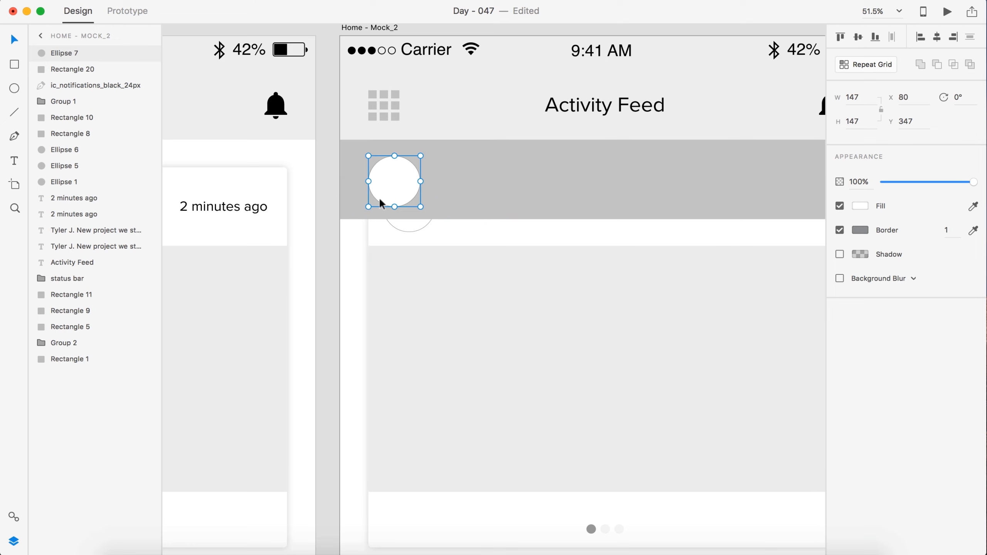
Copy the second card's caption text and place the copy on the grey bar beside the avatar circle at Y 395
{"action": "key", "text": "alt"}
{"action": "scroll", "coordinate": [428, 181], "scroll_direction": "right", "scroll_amount": 5}
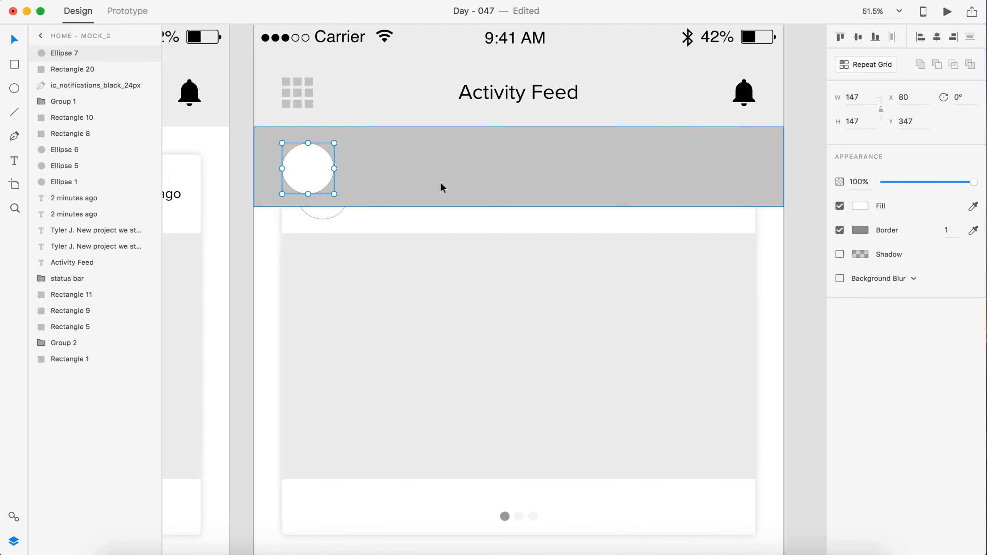
{"action": "scroll", "coordinate": [441, 267], "scroll_direction": "down", "scroll_amount": 3}
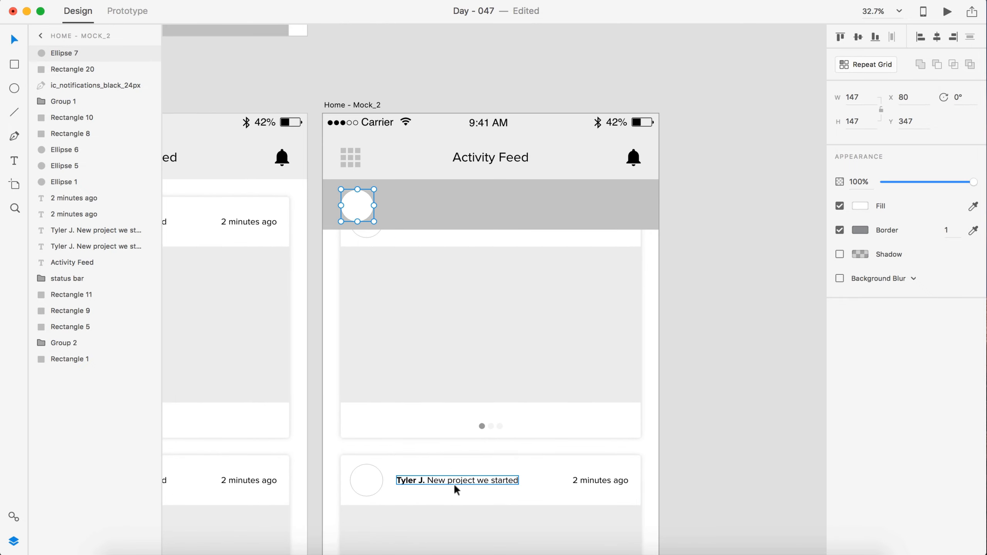
{"action": "left_click", "coordinate": [455, 481]}
{"action": "left_click_drag", "start_coordinate": [457, 482], "coordinate": [451, 203]}
Position the caption text on the grey bar at X 287, leaving a gap after the avatar circle
{"action": "key", "text": "shift+Right"}
{"action": "key", "text": "shift+Right"}
{"action": "key", "text": "shift+Right"}
{"action": "key", "text": "shift+Right"}
{"action": "key", "text": "shift+Right"}
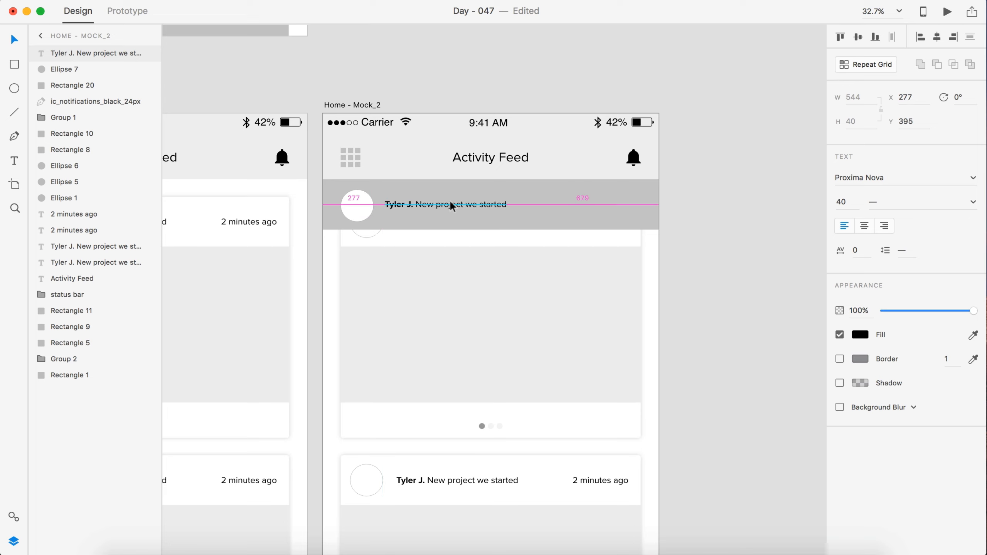
{"action": "key", "text": "shift+Left"}
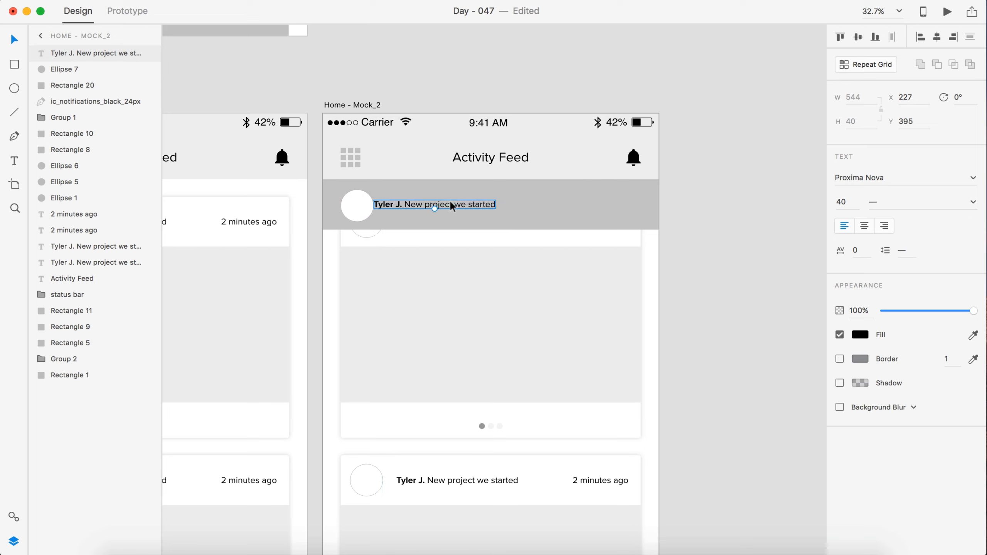
{"action": "key", "text": "shift+Right"}
{"action": "key", "text": "shift+Right"}
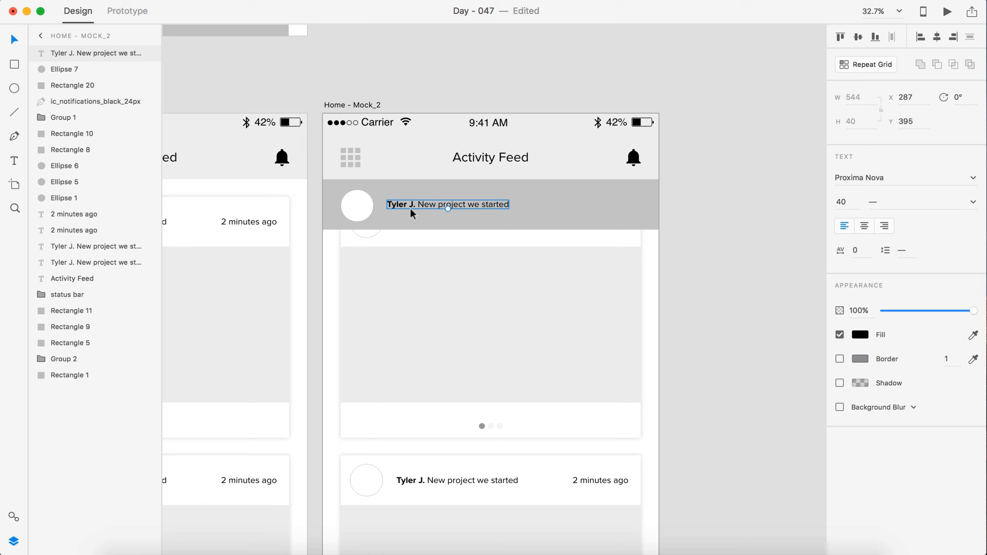
Replace the bold name in the grey bar's caption with another person's full name
{"action": "double_click", "coordinate": [432, 200]}
{"action": "scroll", "coordinate": [454, 202], "scroll_direction": "up", "scroll_amount": 5}
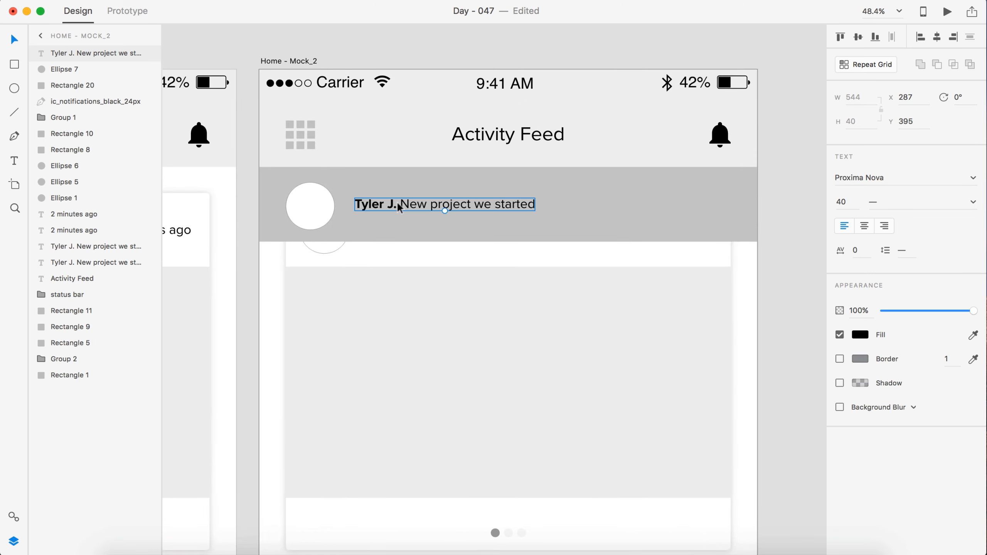
{"action": "left_click", "coordinate": [395, 209]}
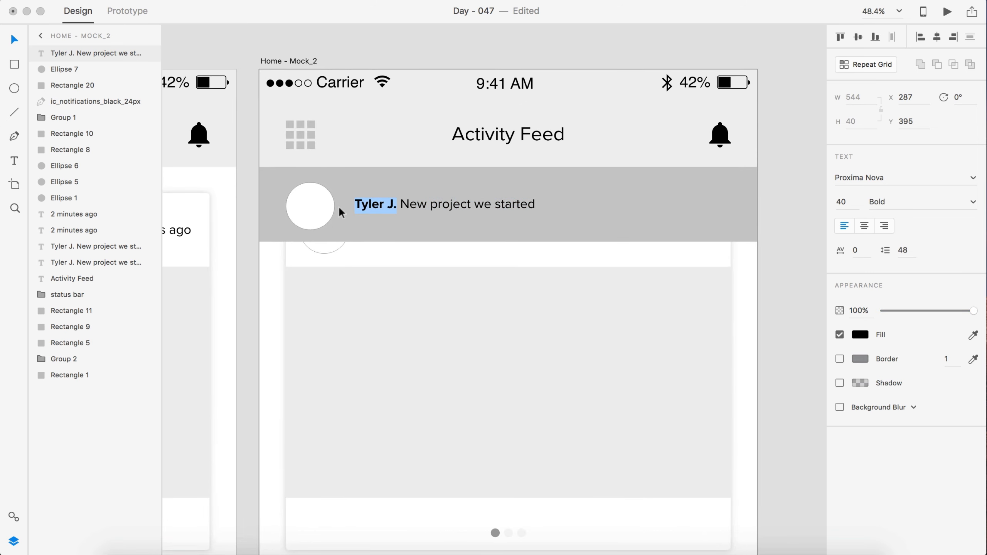
{"action": "type", "text": "Joe Wi"}
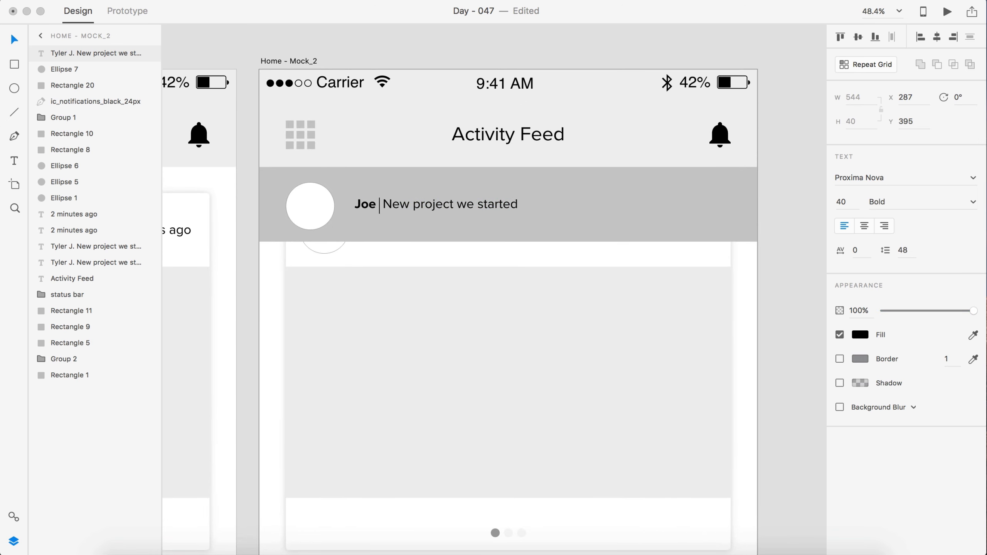
{"action": "key", "text": "BackSpace"}
{"action": "type", "text": "elsh"}
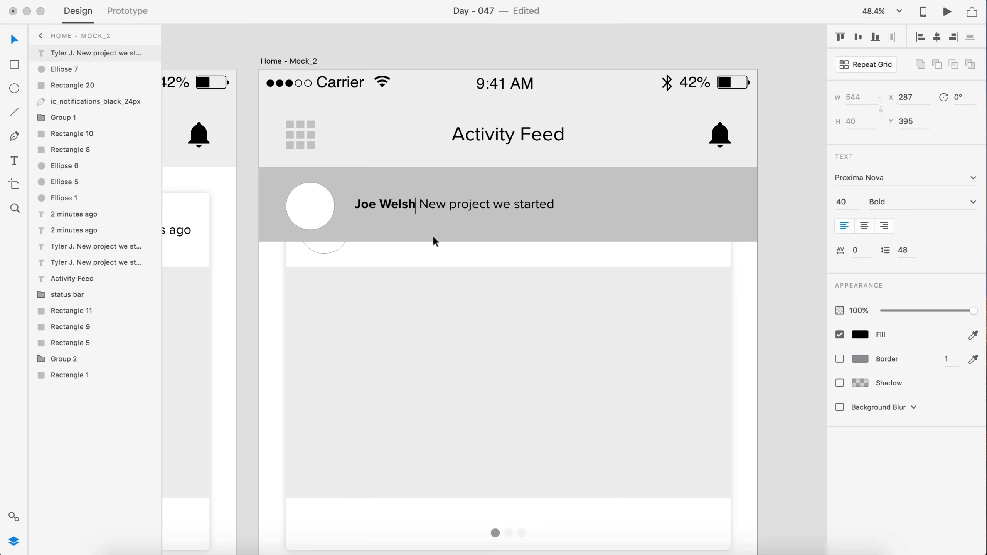
Replace the regular-weight text after the name with "liked your post 3 minutes ago."
{"action": "left_click_drag", "start_coordinate": [573, 204], "coordinate": [579, 209]}
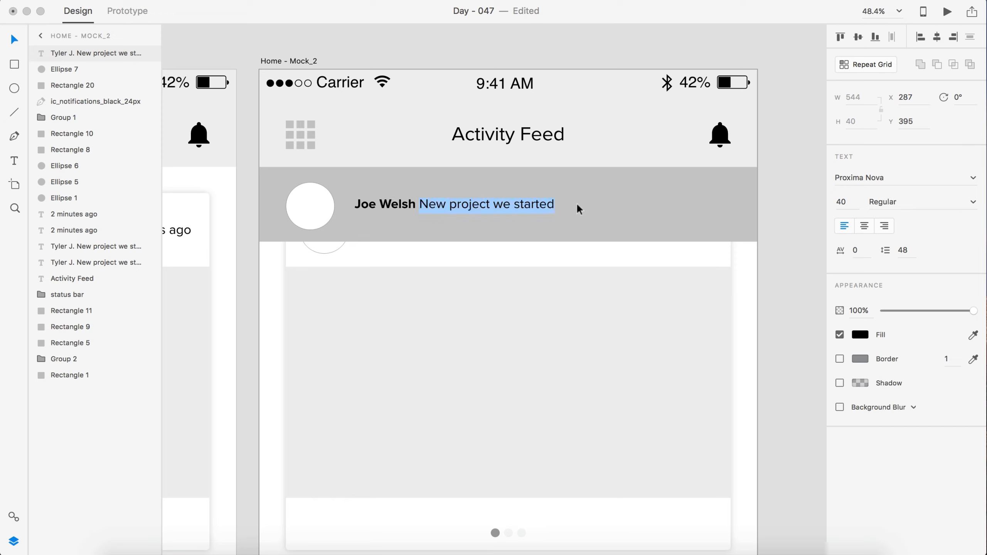
{"action": "type", "text": "liked"}
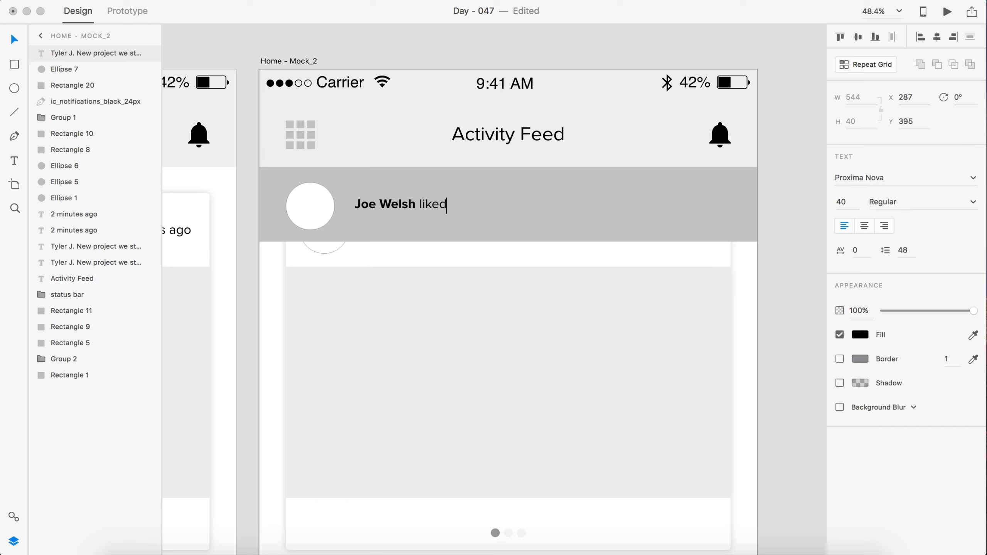
{"action": "type", "text": " your post 3 minutes"}
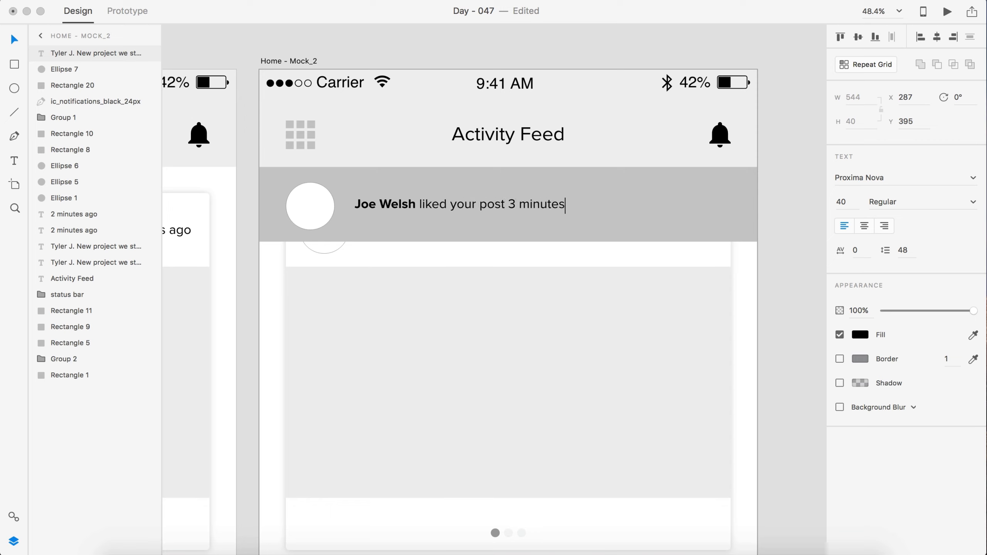
{"action": "type", "text": " ago."}
{"action": "key", "text": "Escape"}
Paste the heart icon, size it to 96 x 96, and place it at the far end of the grey bar at X 1324, Y 367
{"action": "key", "text": "super+v"}
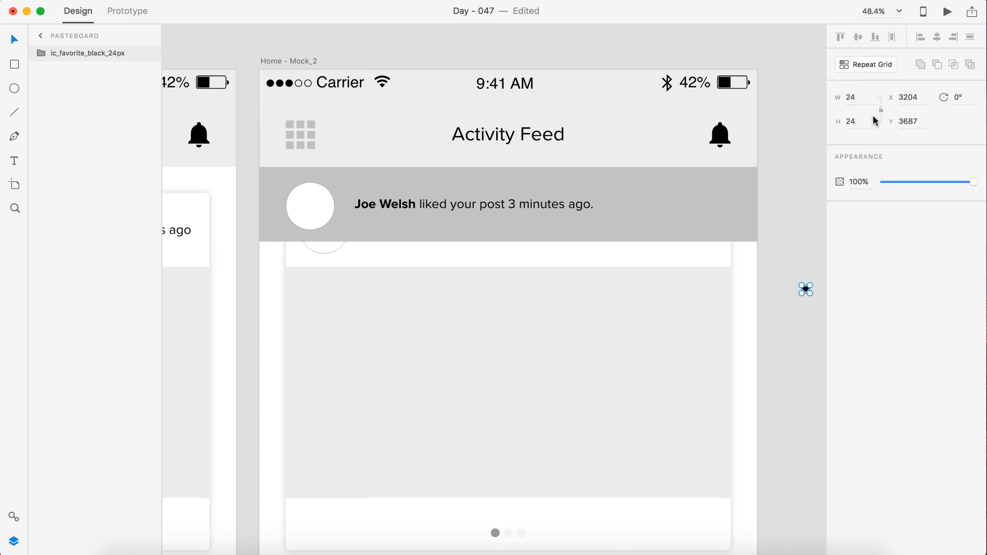
{"action": "left_click", "coordinate": [871, 123]}
{"action": "type", "text": "96"}
{"action": "key", "text": "Return"}
{"action": "left_click_drag", "start_coordinate": [818, 296], "coordinate": [714, 205]}
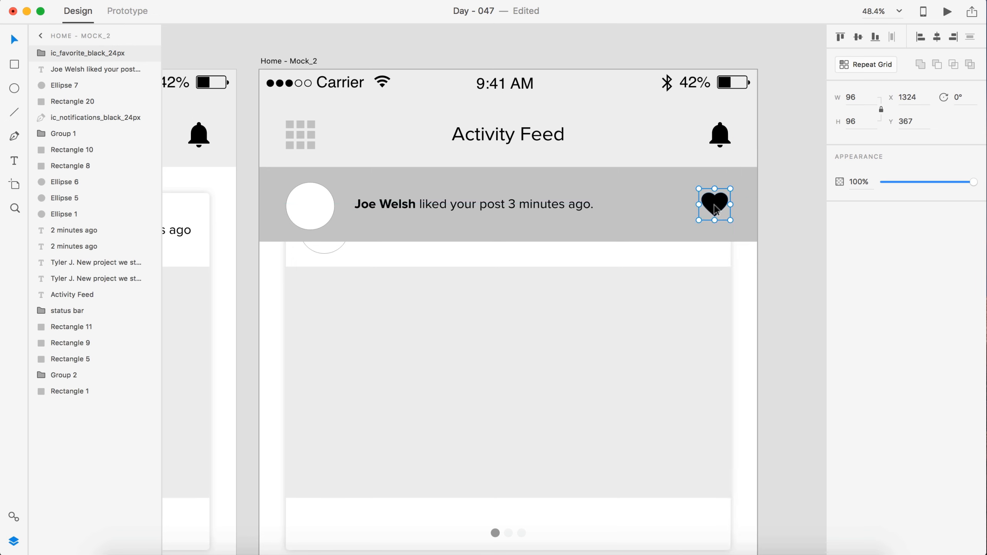
{"action": "key", "text": "super+Tab"}
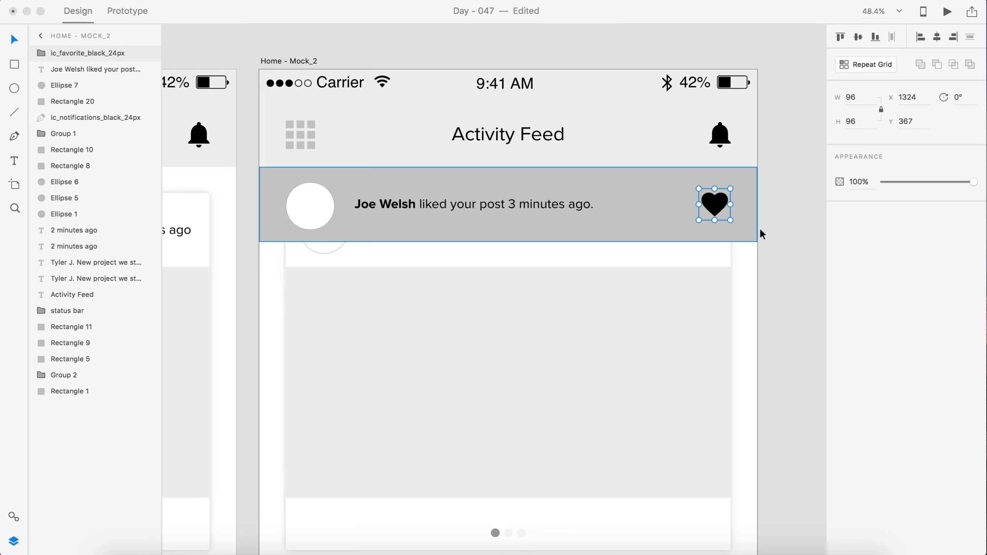
Add a shadow to the heart shape inside the icon with Y offset 0 and blur 10
{"action": "double_click", "coordinate": [722, 206]}
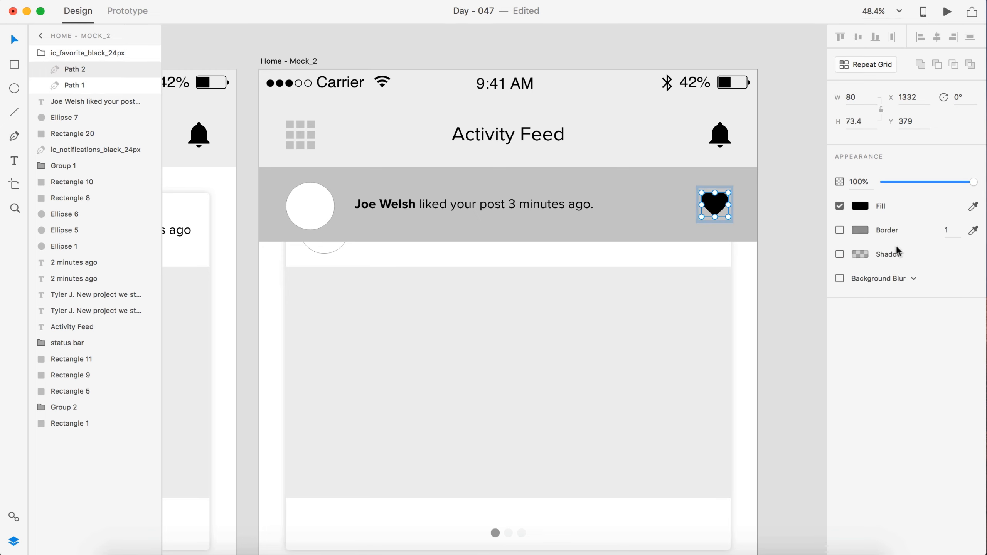
{"action": "left_click", "coordinate": [839, 254]}
{"action": "left_click", "coordinate": [888, 275]}
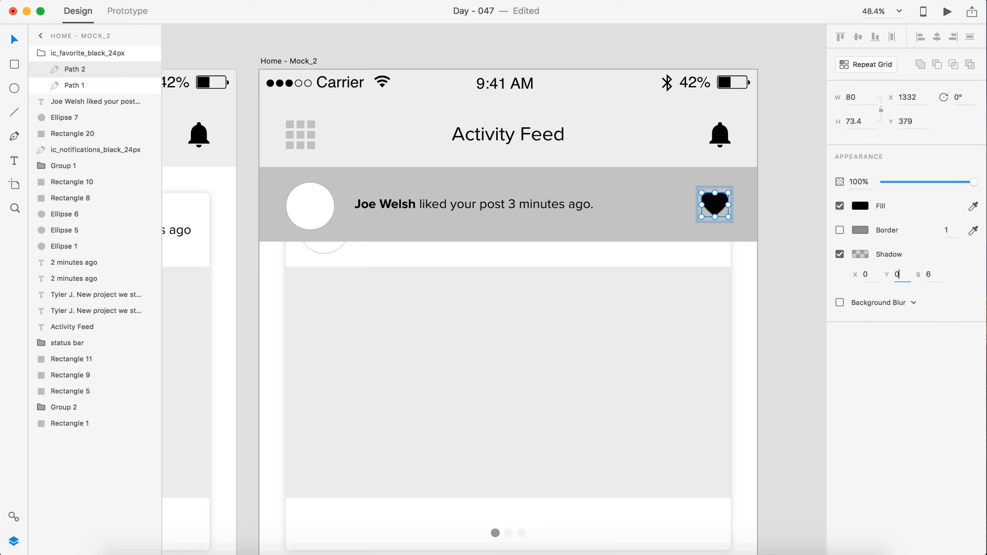
{"action": "key", "text": "Tab"}
{"action": "type", "text": "10"}
{"action": "key", "text": "Return"}
Add a shadow to the grey bar's avatar circle with X 0, Y 0 and blur 10
{"action": "left_click", "coordinate": [304, 220]}
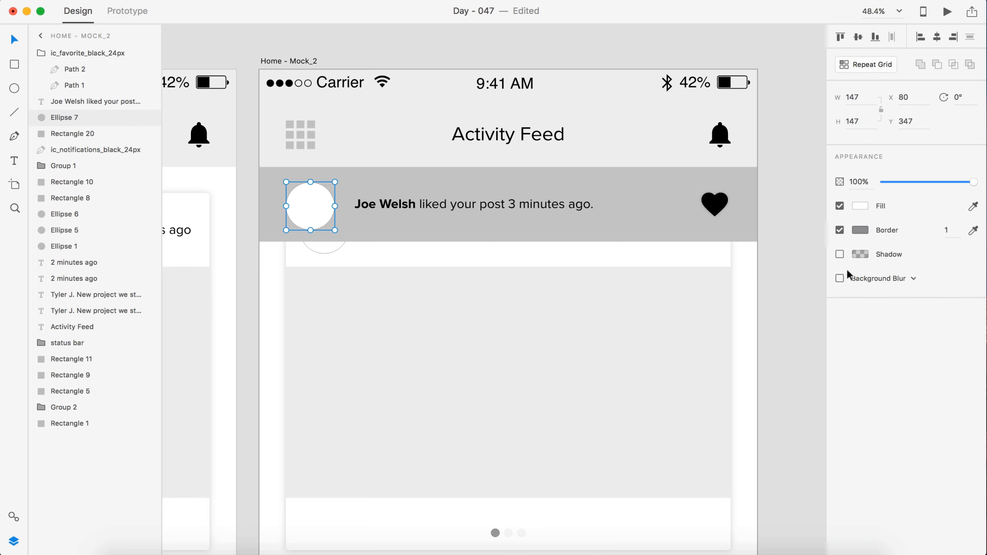
{"action": "left_click", "coordinate": [842, 254]}
{"action": "left_click_drag", "start_coordinate": [902, 274], "coordinate": [869, 273]}
{"action": "type", "text": "0"}
{"action": "key", "text": "Tab"}
{"action": "type", "text": "10"}
{"action": "key", "text": "Return"}
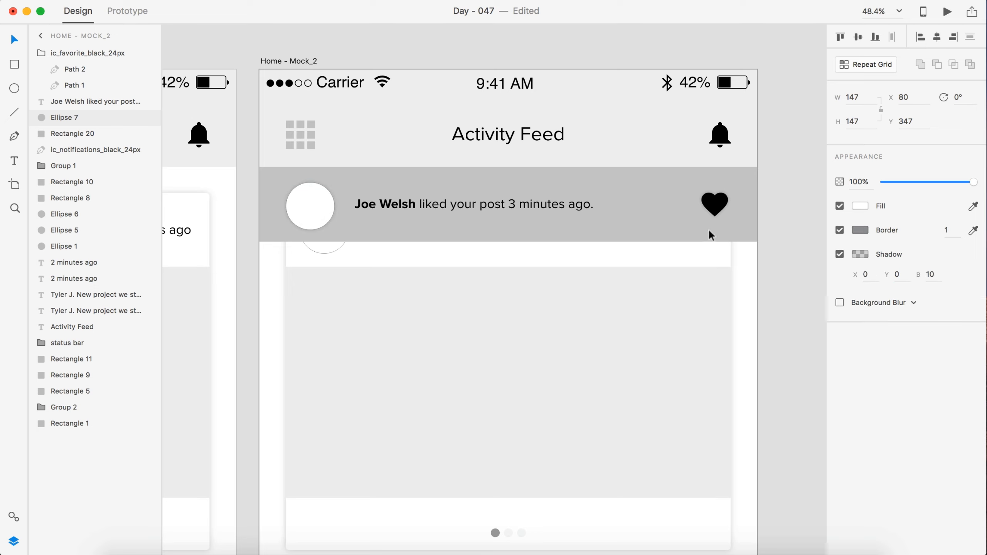
Align the heart icon, notification text, avatar circle and grey bar to their vertical middle
{"action": "left_click", "coordinate": [793, 201]}
{"action": "scroll", "coordinate": [433, 291], "scroll_direction": "down", "scroll_amount": 1}
{"action": "scroll", "coordinate": [431, 287], "scroll_direction": "down", "scroll_amount": 4}
{"action": "left_click_drag", "start_coordinate": [672, 242], "coordinate": [604, 224]}
{"action": "left_click", "coordinate": [526, 229], "text": "shift"}
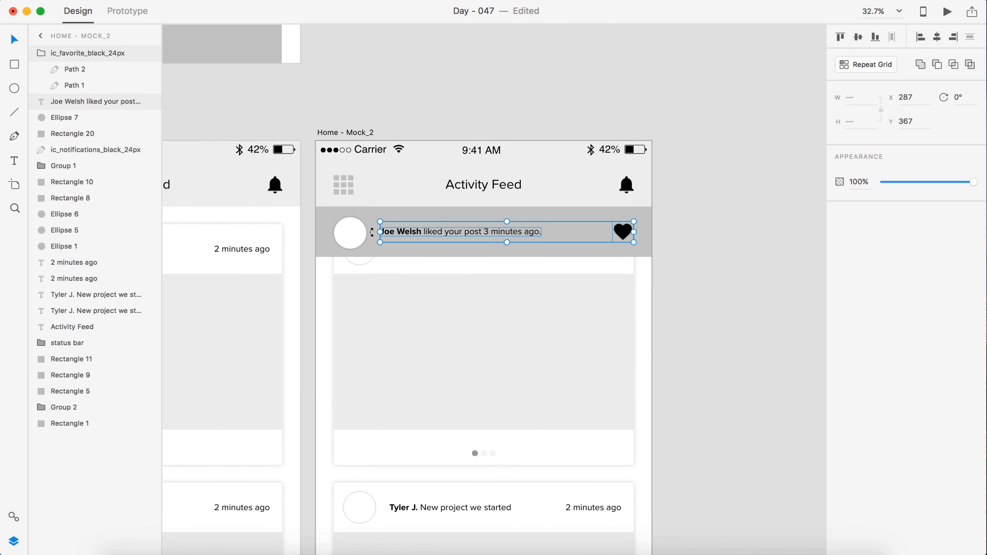
{"action": "left_click", "coordinate": [361, 231], "text": "shift"}
{"action": "left_click", "coordinate": [391, 253], "text": "shift"}
{"action": "left_click", "coordinate": [860, 38]}
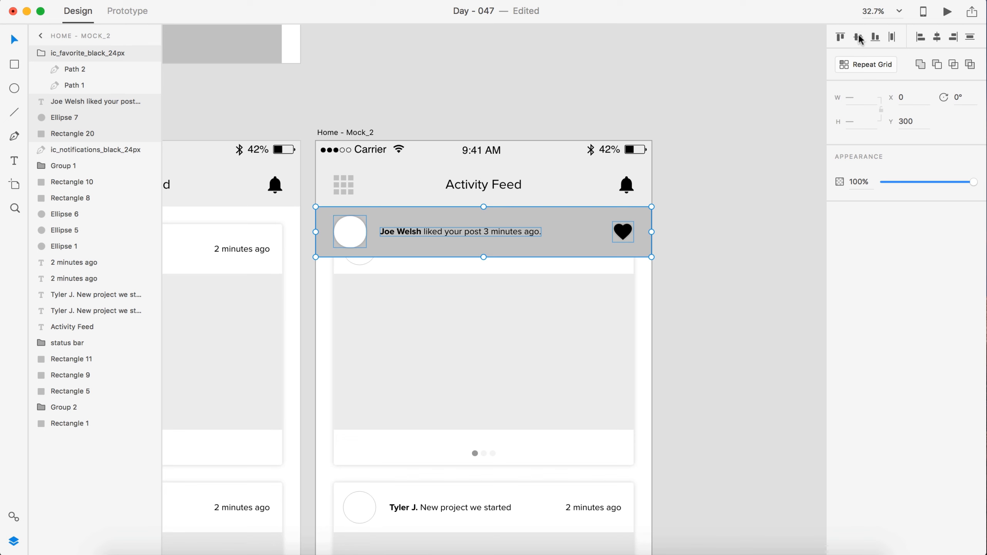
{"action": "left_click", "coordinate": [719, 200]}
Group the heart icon, notification text, avatar circle and grey bar
{"action": "left_click", "coordinate": [621, 230]}
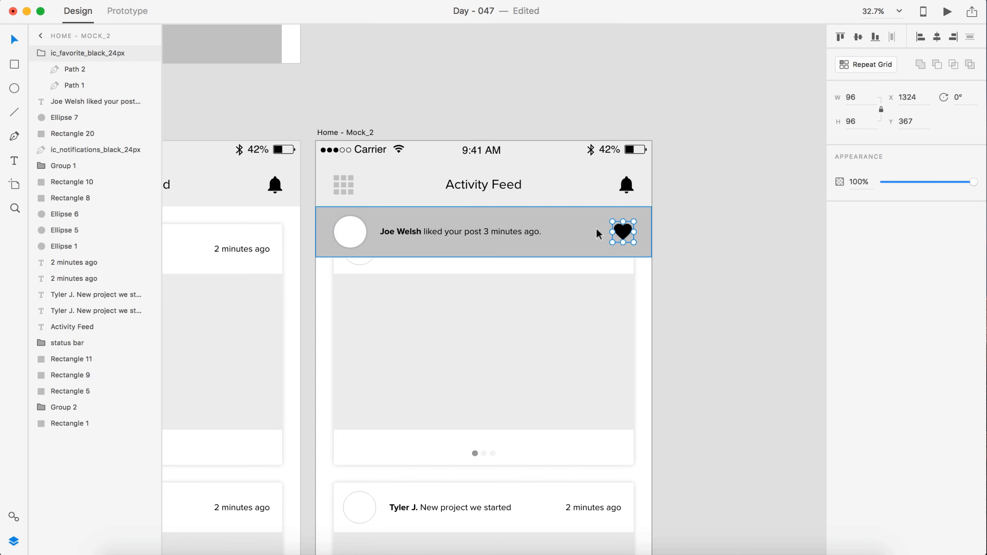
{"action": "left_click", "coordinate": [595, 227], "text": "shift"}
{"action": "left_click", "coordinate": [466, 232], "text": "shift"}
{"action": "left_click", "coordinate": [348, 236], "text": "shift"}
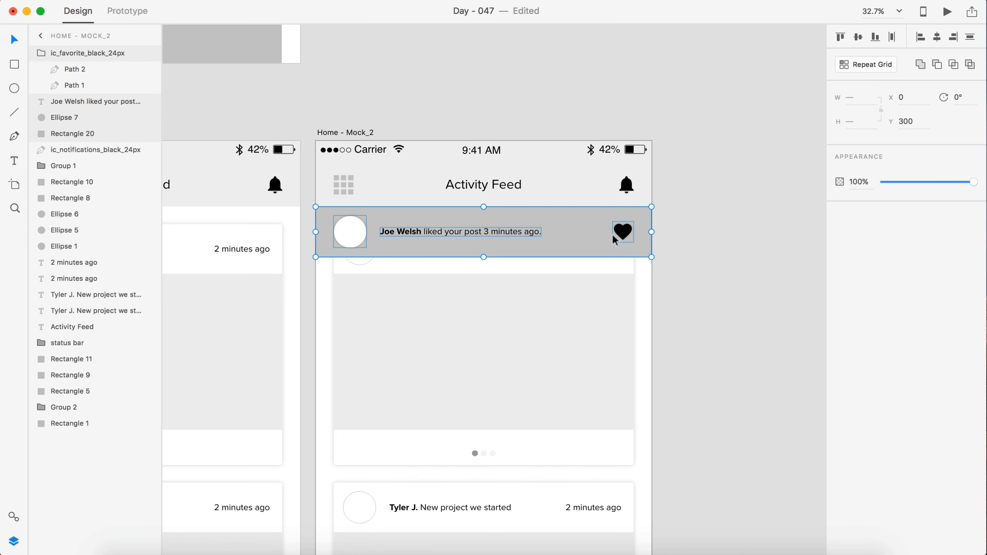
{"action": "left_click", "coordinate": [708, 241]}
{"action": "scroll", "coordinate": [708, 241], "scroll_direction": "down", "scroll_amount": 5}
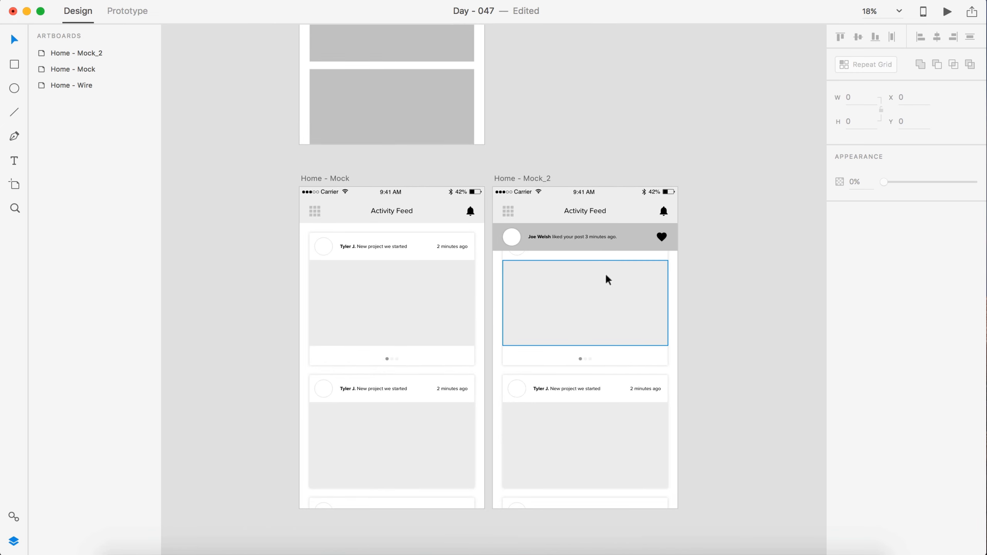
Move all the feed cards on Home - Mock_2 down so a gap separates them from the notification bar
{"action": "scroll", "coordinate": [603, 271], "scroll_direction": "down", "scroll_amount": 3}
{"action": "left_click_drag", "start_coordinate": [512, 260], "coordinate": [474, 184]}
{"action": "left_click_drag", "start_coordinate": [531, 232], "coordinate": [531, 250]}
{"action": "key", "text": "shift+Down"}
{"action": "key", "text": "shift+Down"}
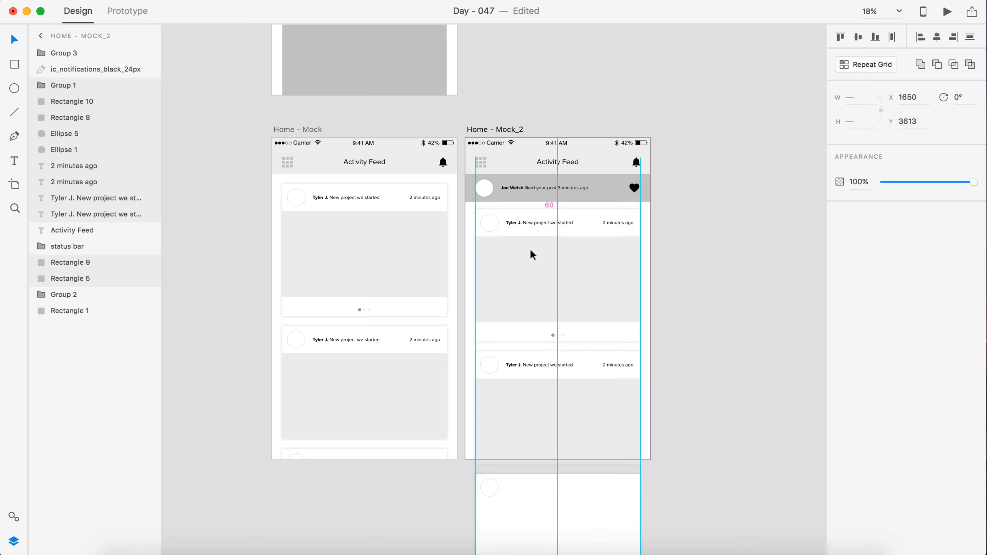
Delete the leftover card and avatar circle that lie below the Home - Mock_2 artboard
{"action": "left_click", "coordinate": [722, 242]}
{"action": "scroll", "coordinate": [723, 245], "scroll_direction": "down", "scroll_amount": 4}
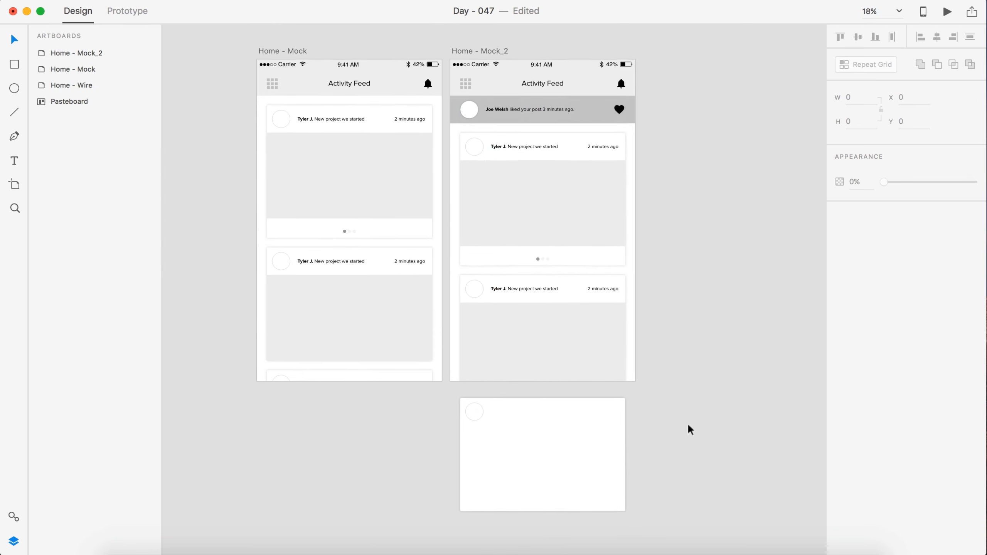
{"action": "left_click_drag", "start_coordinate": [696, 520], "coordinate": [455, 399]}
{"action": "key", "text": "Delete"}
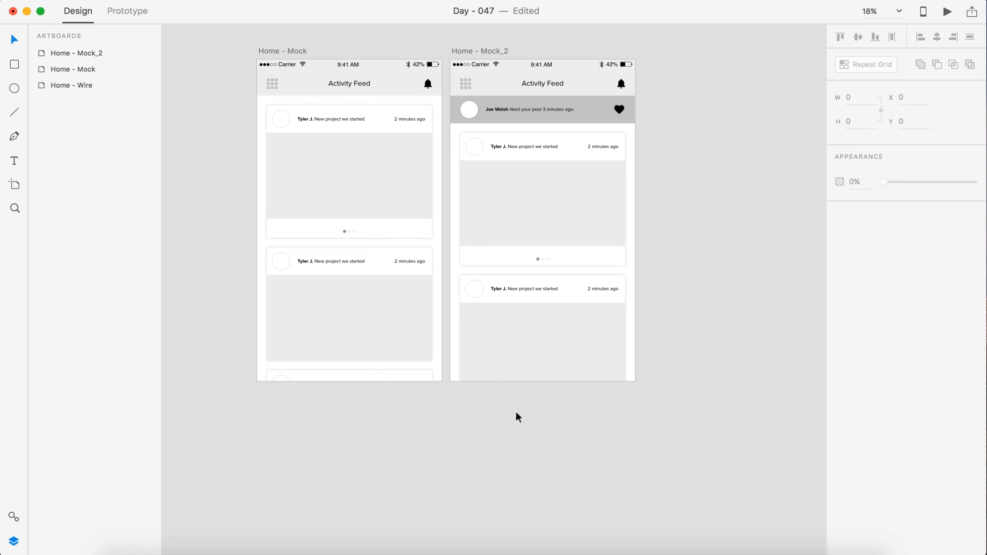
Duplicate the Home - Mock_2 artboard and place the copy directly to its right
{"action": "scroll", "coordinate": [516, 413], "scroll_direction": "down", "scroll_amount": 3}
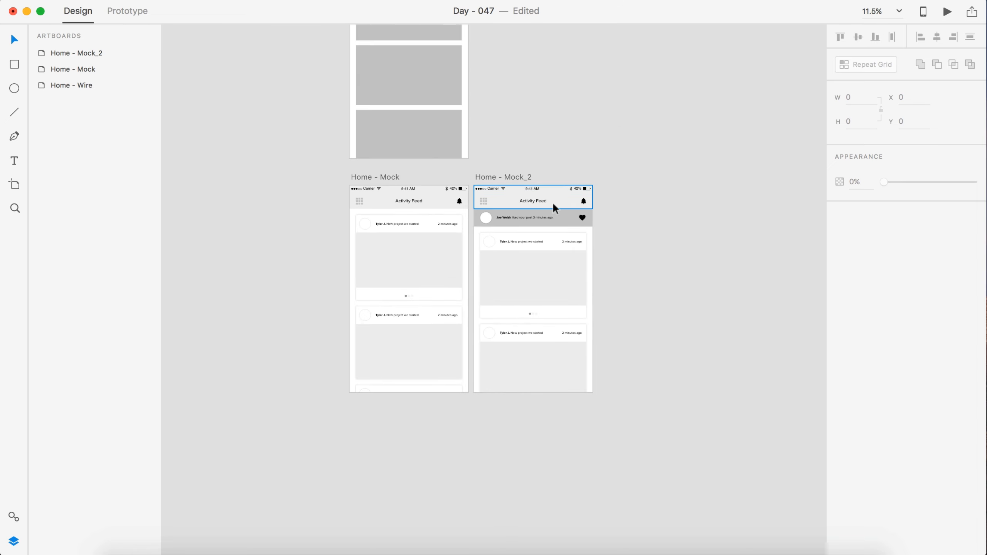
{"action": "left_click_drag", "start_coordinate": [498, 178], "coordinate": [630, 178]}
{"action": "left_click", "coordinate": [641, 153]}
{"action": "scroll", "coordinate": [642, 152], "scroll_direction": "right", "scroll_amount": 2}
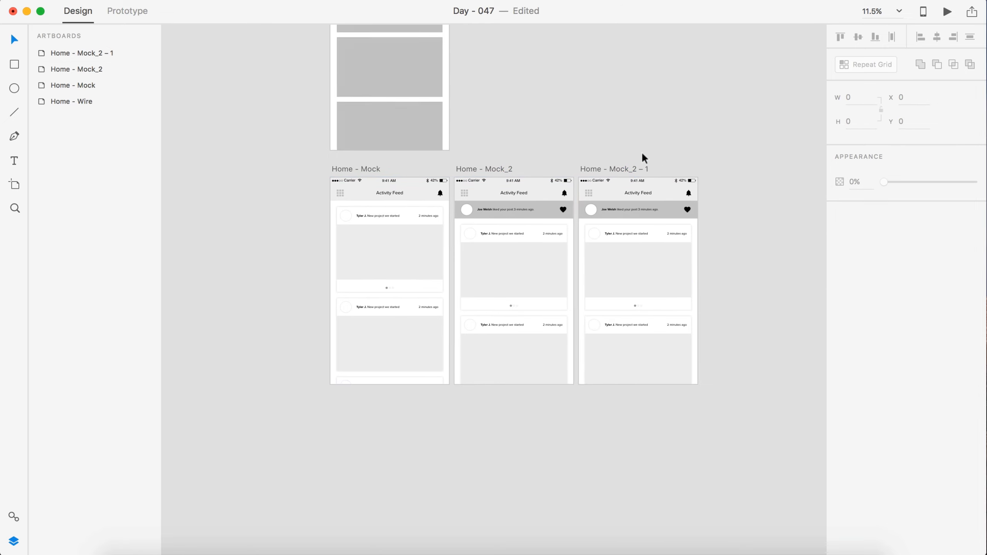
Rename the duplicated artboard as Home - Mock_3
{"action": "scroll", "coordinate": [636, 151], "scroll_direction": "up", "scroll_amount": 5}
{"action": "double_click", "coordinate": [425, 188]}
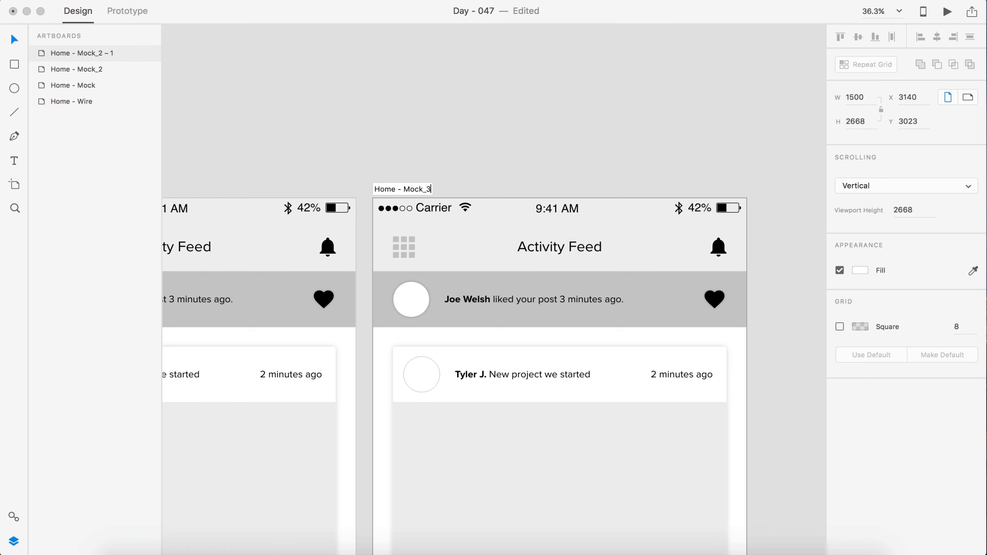
{"action": "key", "text": "Return"}
{"action": "left_click", "coordinate": [450, 163]}
Replace the bold name in Home - Mock_3's notification text with the person's name used on the feed cards
{"action": "scroll", "coordinate": [463, 163], "scroll_direction": "down", "scroll_amount": 5}
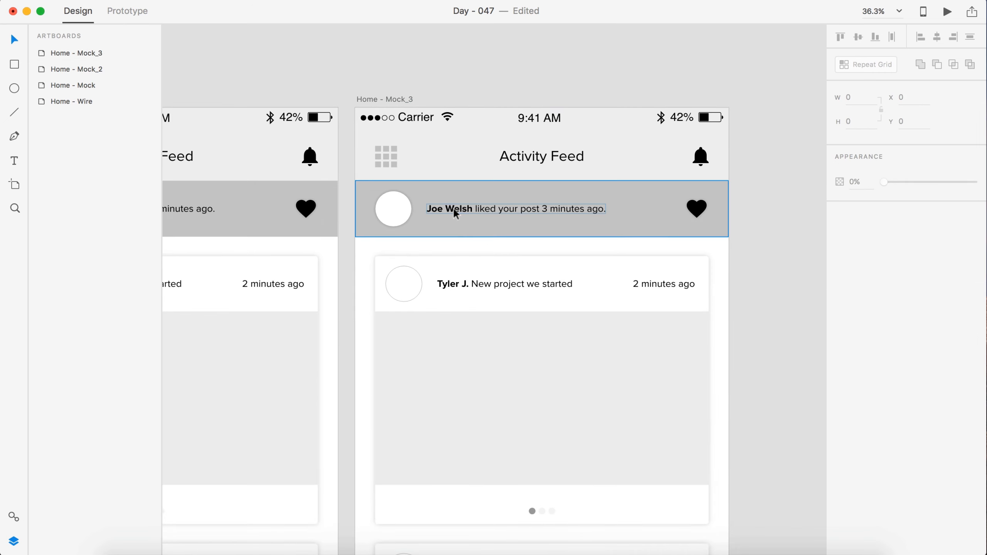
{"action": "double_click", "coordinate": [456, 213]}
{"action": "double_click", "coordinate": [455, 214]}
{"action": "left_click", "coordinate": [470, 209]}
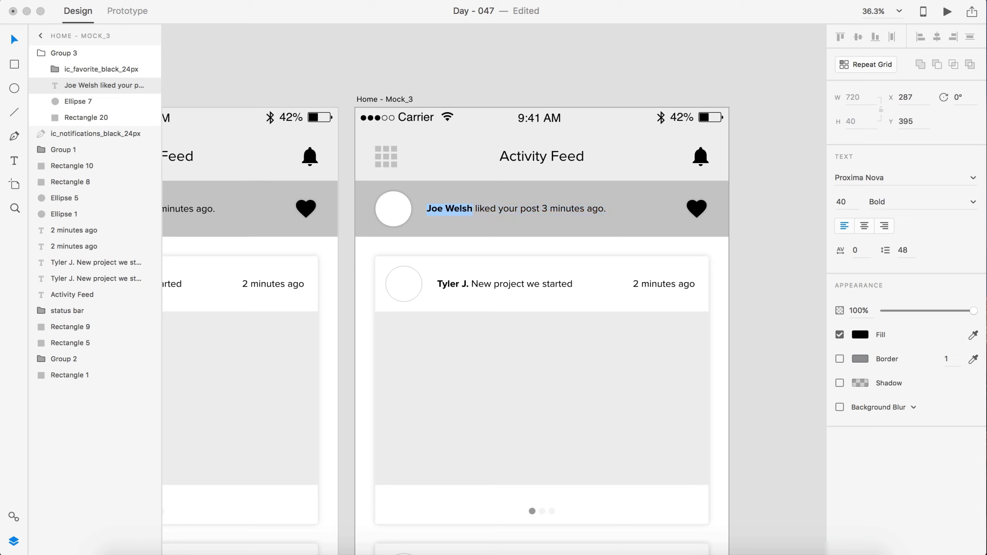
{"action": "type", "text": "Tyler"}
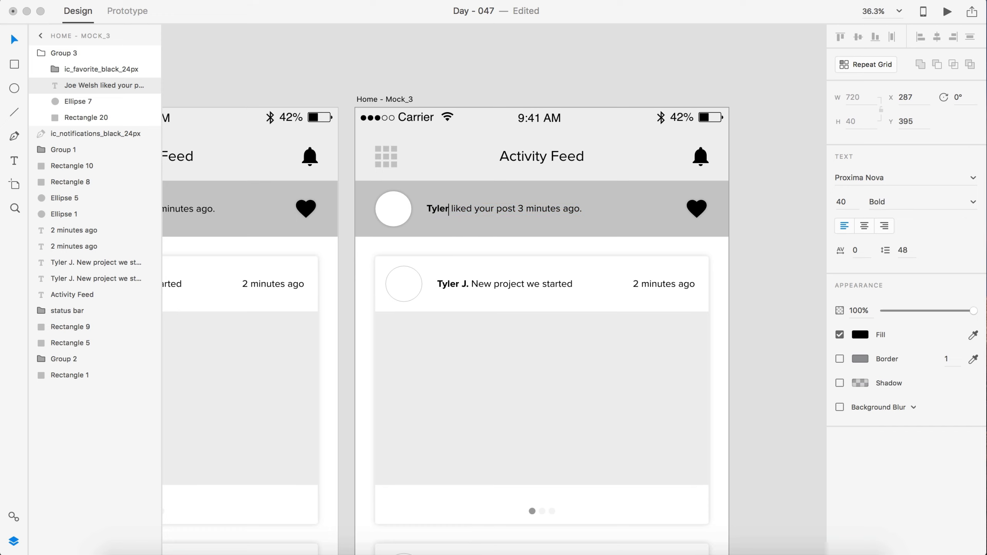
{"action": "type", "text": " J."}
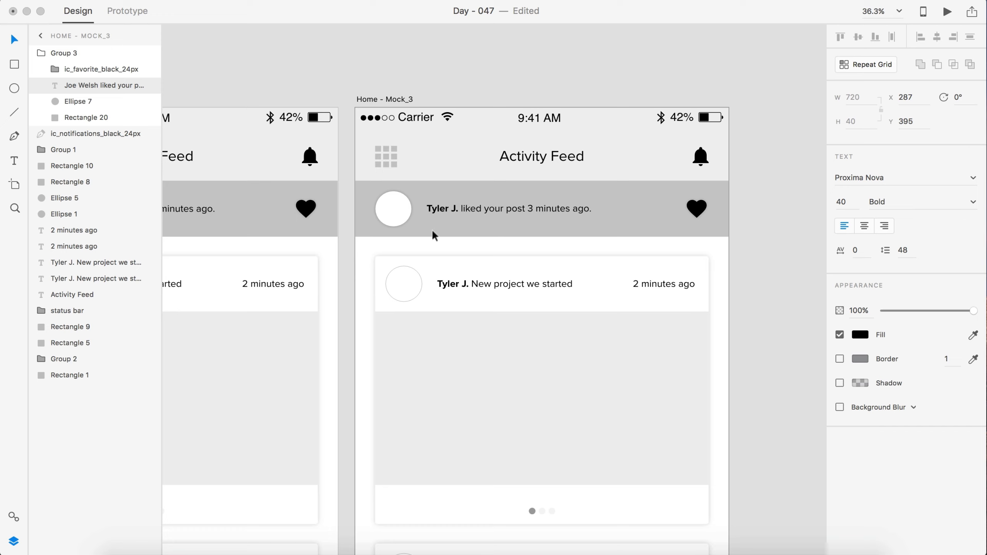
Change the rest of Home - Mock_3's notification text after the bold name to "sent you a file 11 minutes ago."
{"action": "left_click", "coordinate": [554, 207]}
{"action": "type", "text": "sent"}
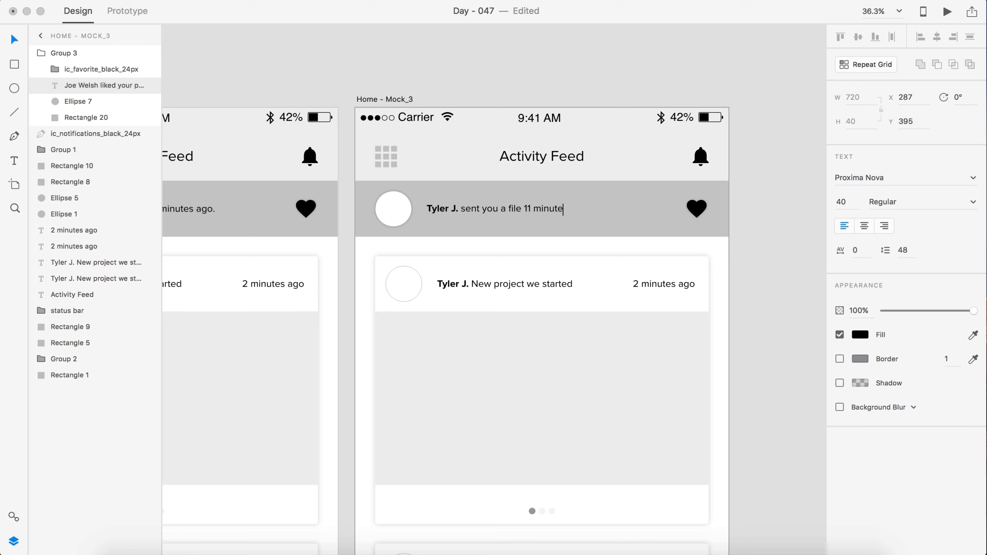
{"action": "key", "text": "Escape"}
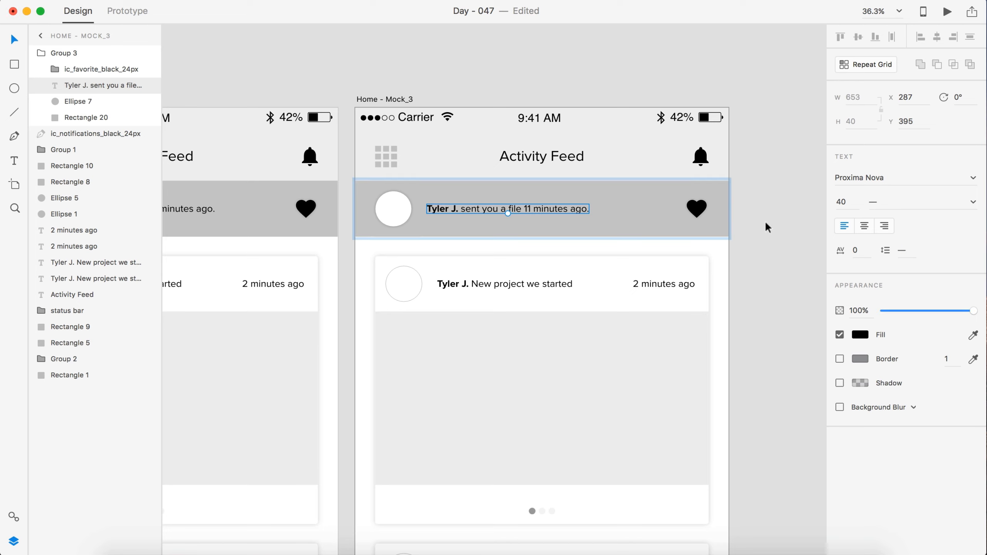
Bring the ic_attach_file_black_24px icon from the file manager onto the pasteboard beside Home - Mock_3 and scale it proportionally to 96 × 96
{"action": "key", "text": "super+Tab"}
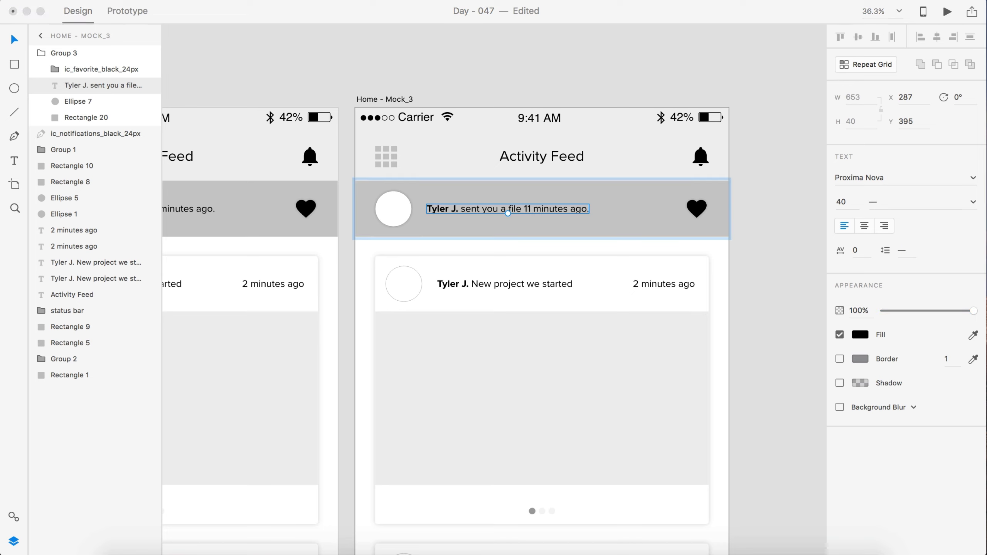
{"action": "left_click_drag", "start_coordinate": [986, 164], "coordinate": [783, 115]}
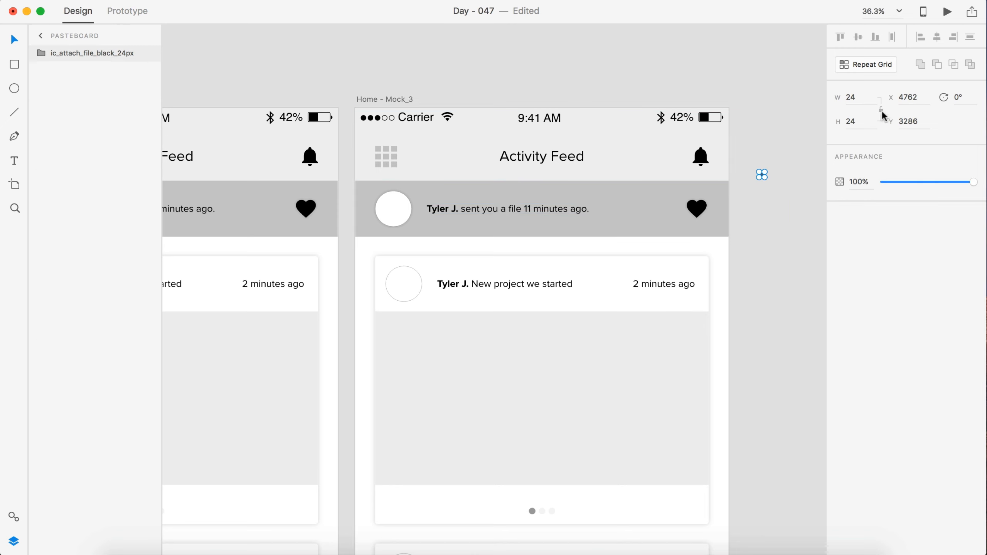
{"action": "left_click", "coordinate": [882, 111]}
{"action": "left_click", "coordinate": [860, 121]}
{"action": "type", "text": "96"}
{"action": "key", "text": "Return"}
{"action": "left_click", "coordinate": [773, 262]}
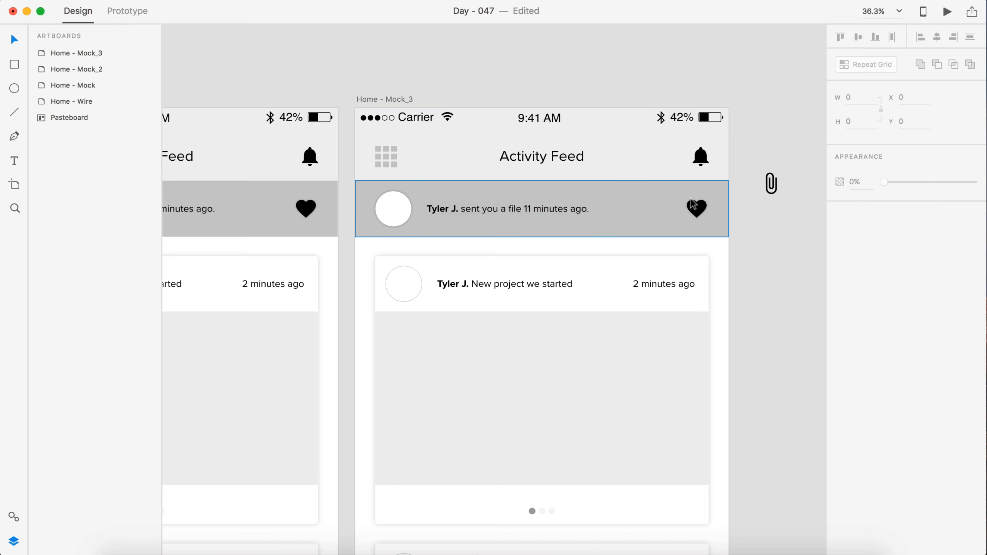
Ungroup Home - Mock_3's notification bar and delete its heart icon
{"action": "left_click", "coordinate": [696, 208]}
{"action": "key", "text": "shift+super+g"}
{"action": "left_click", "coordinate": [773, 237]}
{"action": "left_click", "coordinate": [697, 206]}
{"action": "key", "text": "Delete"}
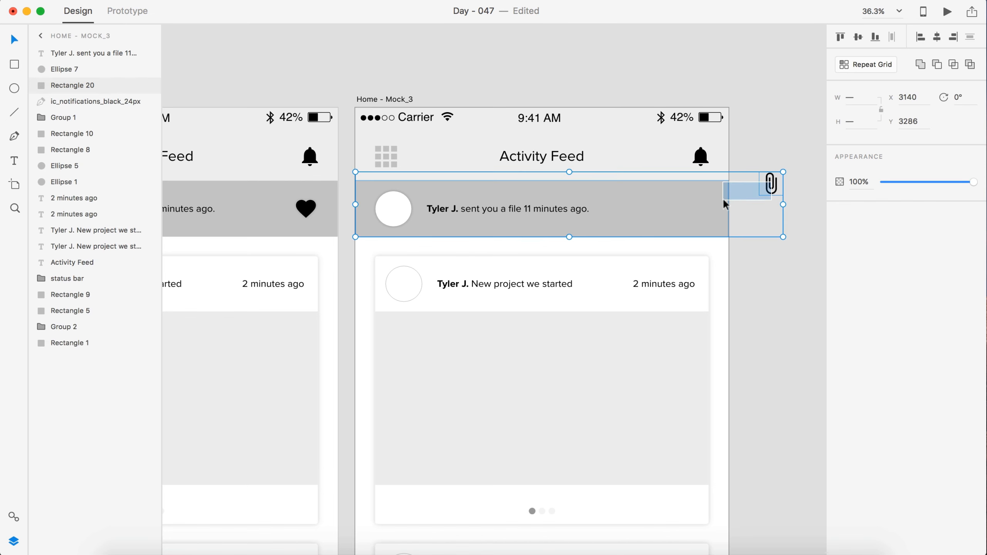
Move the paperclip icon into Home - Mock_3's notification bar in place of the heart, vertically centred, at X 1325, Y 367
{"action": "left_click", "coordinate": [768, 183]}
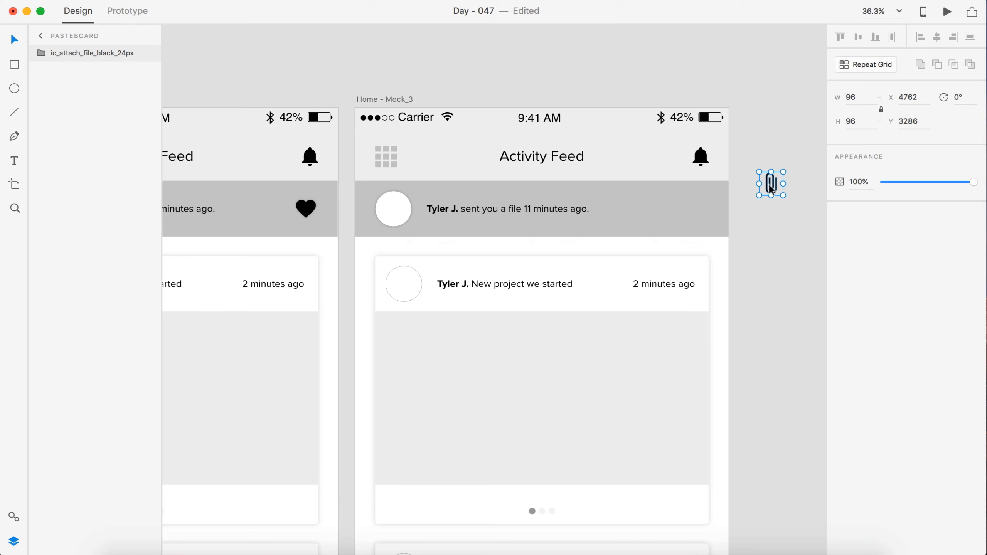
{"action": "left_click_drag", "start_coordinate": [772, 190], "coordinate": [712, 215]}
{"action": "scroll", "coordinate": [700, 218], "scroll_direction": "up", "scroll_amount": 3}
{"action": "scroll", "coordinate": [700, 222], "scroll_direction": "up", "scroll_amount": 5}
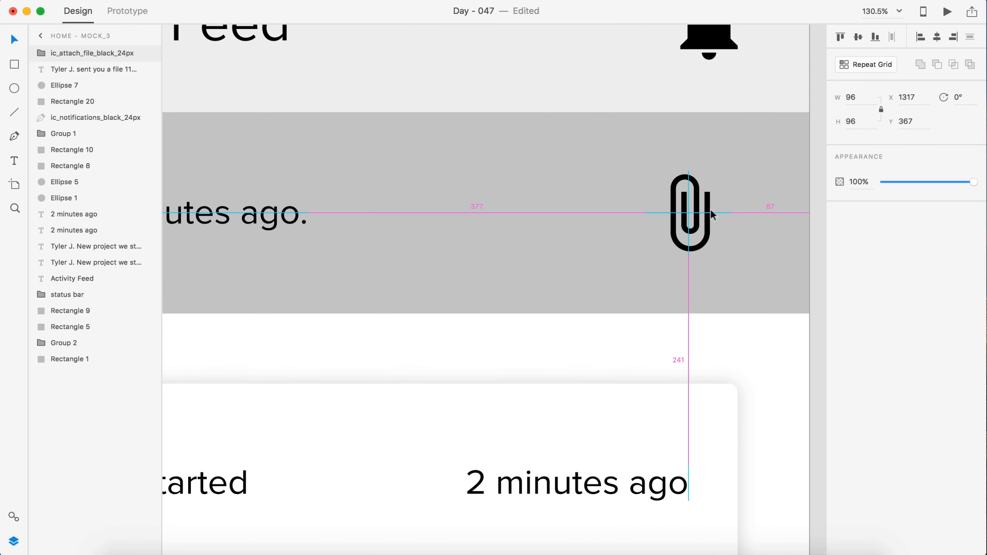
{"action": "key", "text": "Right"}
{"action": "key", "text": "Right"}
{"action": "key", "text": "Right"}
{"action": "key", "text": "Right"}
{"action": "key", "text": "Right"}
{"action": "key", "text": "Right"}
{"action": "key", "text": "Right"}
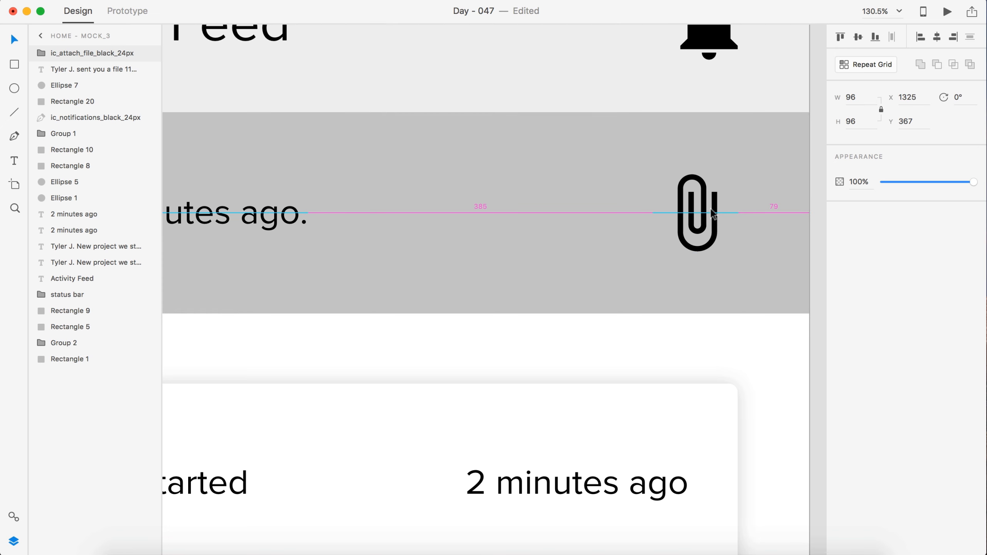
Group the paperclip with the notification bar's text, circle and background on Home - Mock_3, and save the document
{"action": "key", "text": "super+s"}
{"action": "key", "text": "Escape"}
{"action": "scroll", "coordinate": [713, 214], "scroll_direction": "down", "scroll_amount": 8}
{"action": "scroll", "coordinate": [776, 253], "scroll_direction": "up", "scroll_amount": 3}
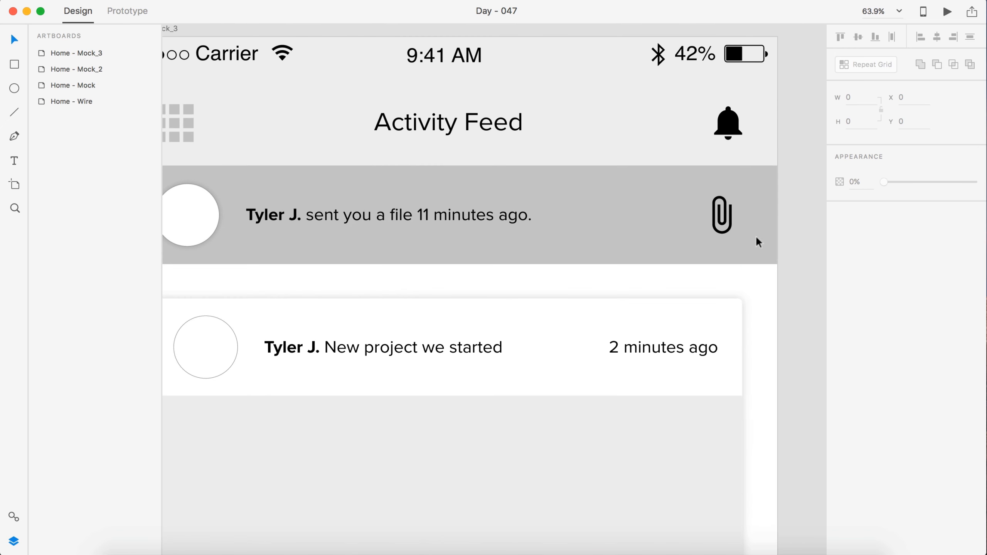
Give the paperclip path in Home - Mock_3's notification bar a shadow with X 0, Y 0 and blur 10
{"action": "left_click", "coordinate": [731, 222], "text": "super"}
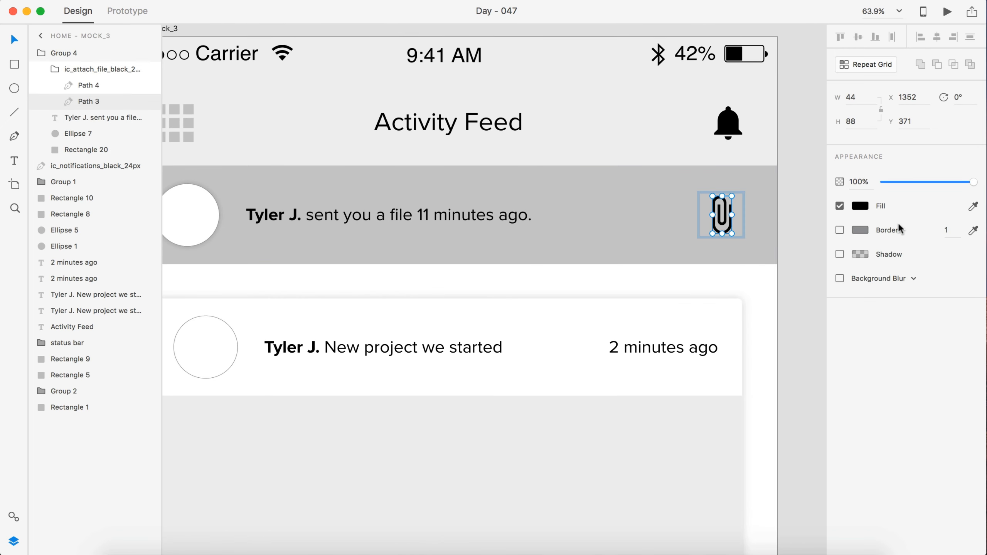
{"action": "left_click", "coordinate": [841, 255]}
{"action": "left_click_drag", "start_coordinate": [908, 275], "coordinate": [859, 279]}
{"action": "type", "text": "0"}
{"action": "key", "text": "Tab"}
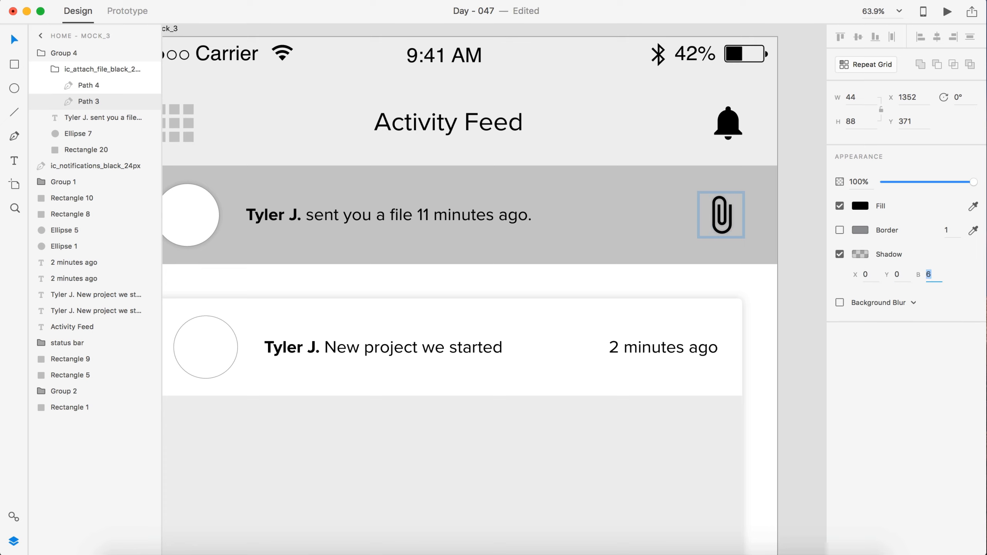
{"action": "type", "text": "10"}
{"action": "left_click", "coordinate": [779, 197]}
{"action": "scroll", "coordinate": [779, 197], "scroll_direction": "down", "scroll_amount": 10}
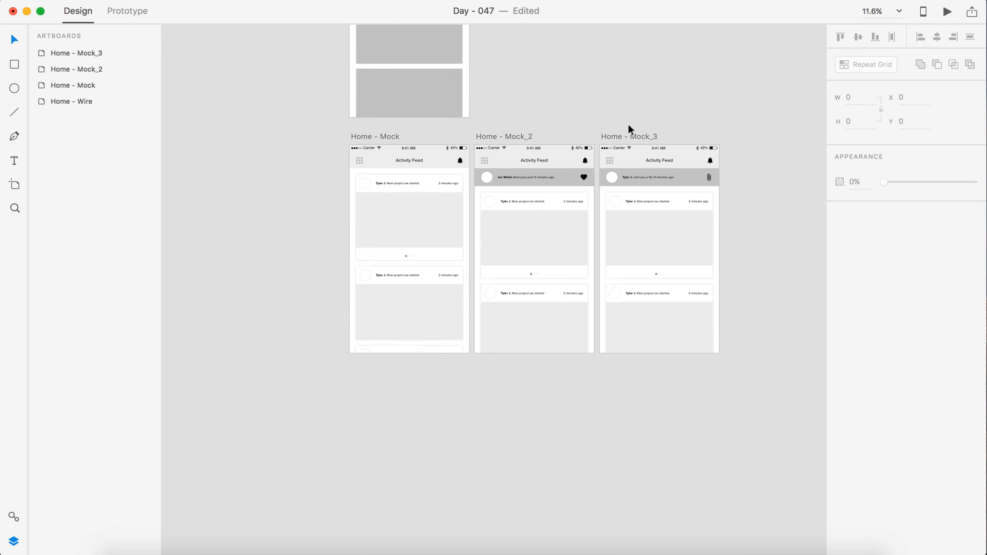
Duplicate the Home - Mock, Home - Mock_2 and Home - Mock_3 artboards together and place the copies in a row directly below the originals
{"action": "left_click", "coordinate": [630, 135]}
{"action": "left_click", "coordinate": [505, 134], "text": "shift"}
{"action": "left_click", "coordinate": [382, 136], "text": "shift"}
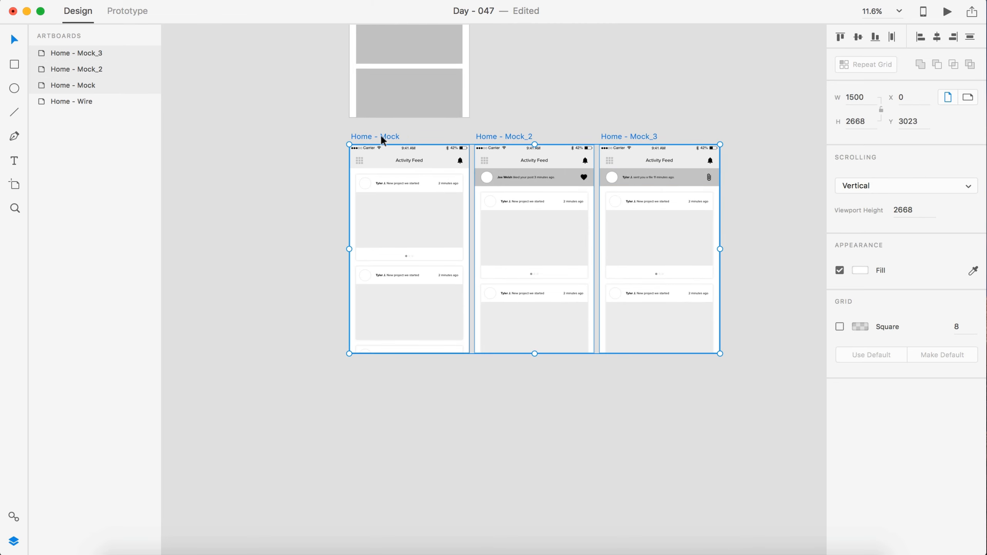
{"action": "left_click_drag", "start_coordinate": [383, 140], "coordinate": [379, 376]}
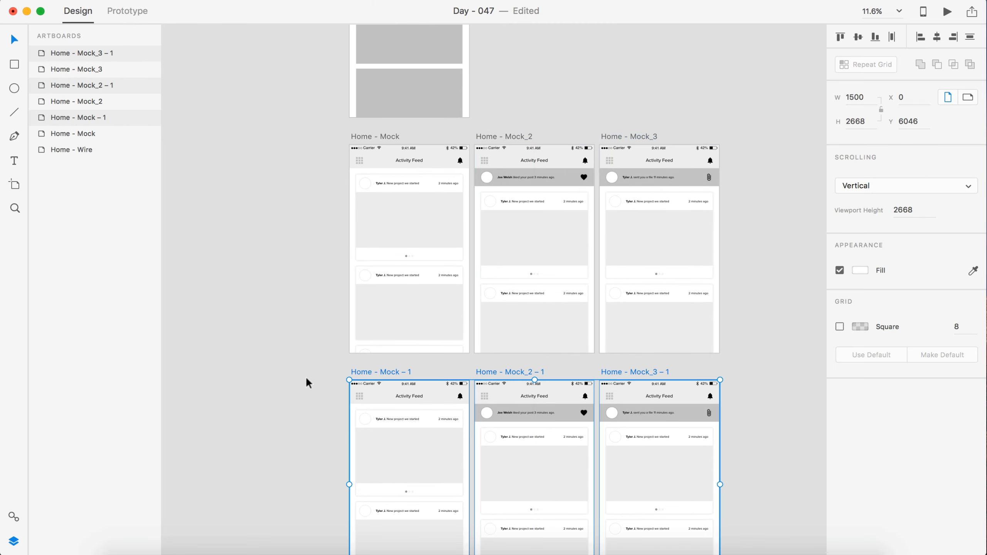
Rename the copy of the Home - Mock artboard as Home - Design
{"action": "scroll", "coordinate": [307, 383], "scroll_direction": "down", "scroll_amount": 3}
{"action": "scroll", "coordinate": [309, 382], "scroll_direction": "up", "scroll_amount": 3}
{"action": "double_click", "coordinate": [358, 123]}
{"action": "key", "text": "Right"}
{"action": "key", "text": "BackSpace"}
{"action": "key", "text": "BackSpace"}
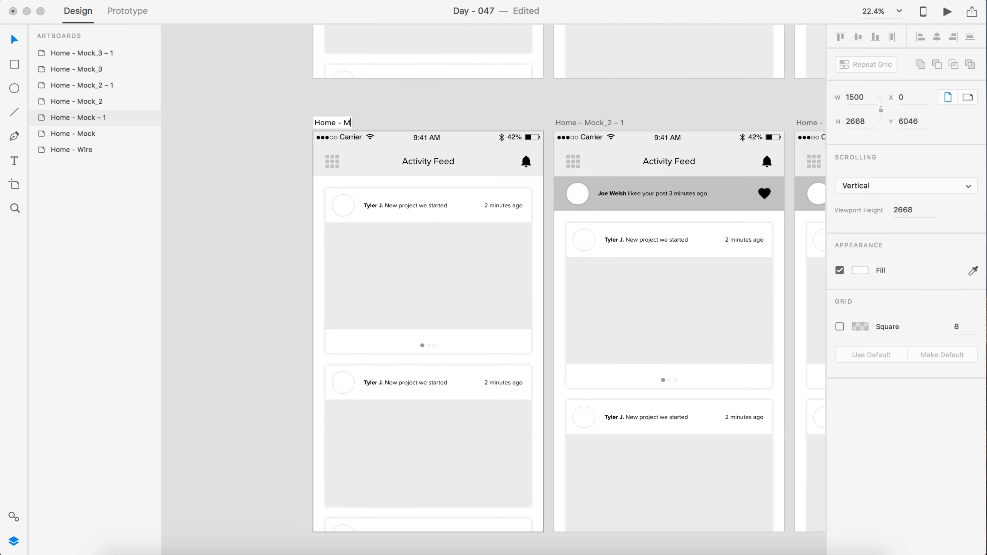
{"action": "type", "text": "Design"}
{"action": "key", "text": "Return"}
Rename the copy of the Home - Mock_2 artboard as Home - Design_2
{"action": "double_click", "coordinate": [594, 123]}
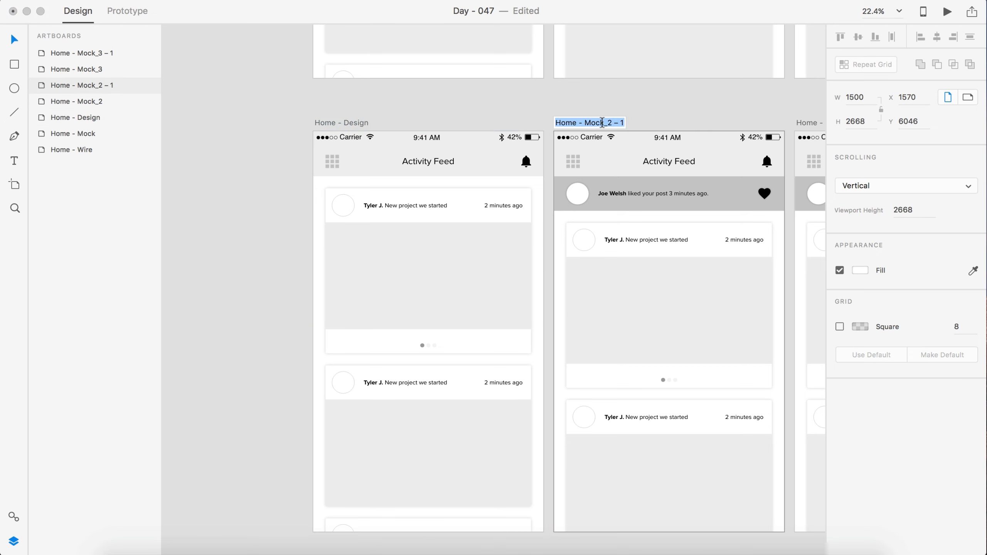
{"action": "left_click_drag", "start_coordinate": [602, 123], "coordinate": [590, 123]}
{"action": "type", "text": "Design"}
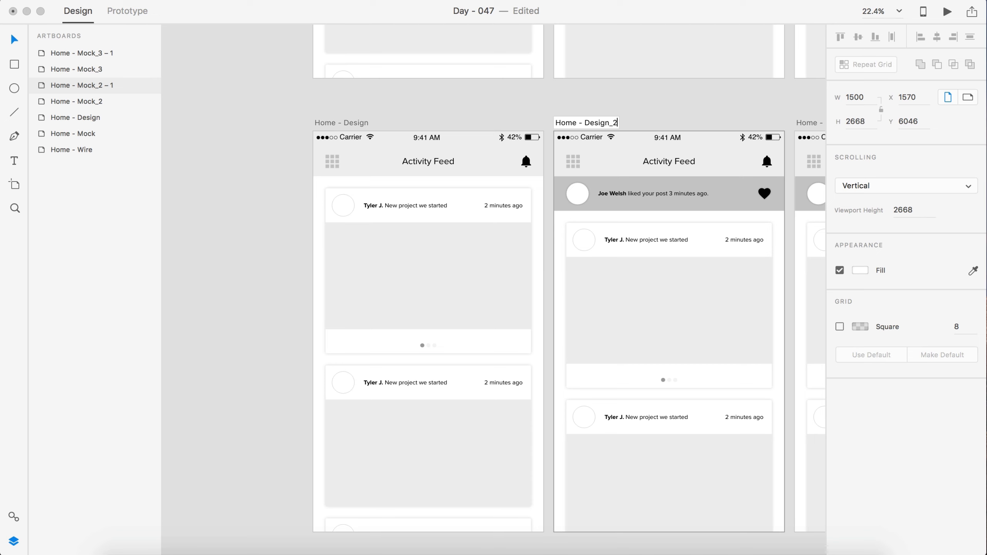
{"action": "key", "text": "Return"}
Rename the copy of the Home - Mock_3 artboard as Home - Design_3
{"action": "scroll", "coordinate": [679, 99], "scroll_direction": "right", "scroll_amount": 5}
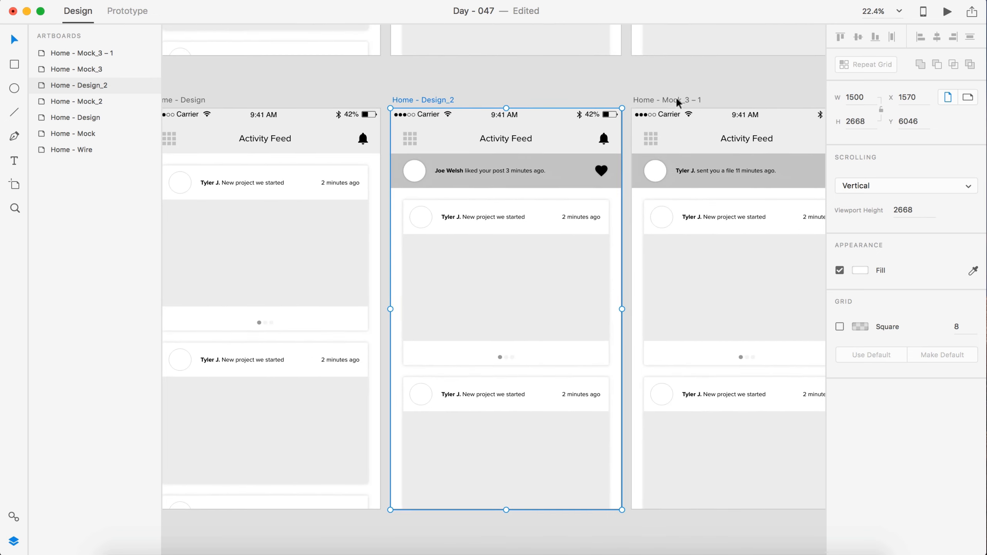
{"action": "double_click", "coordinate": [679, 99]}
{"action": "key", "text": "Right"}
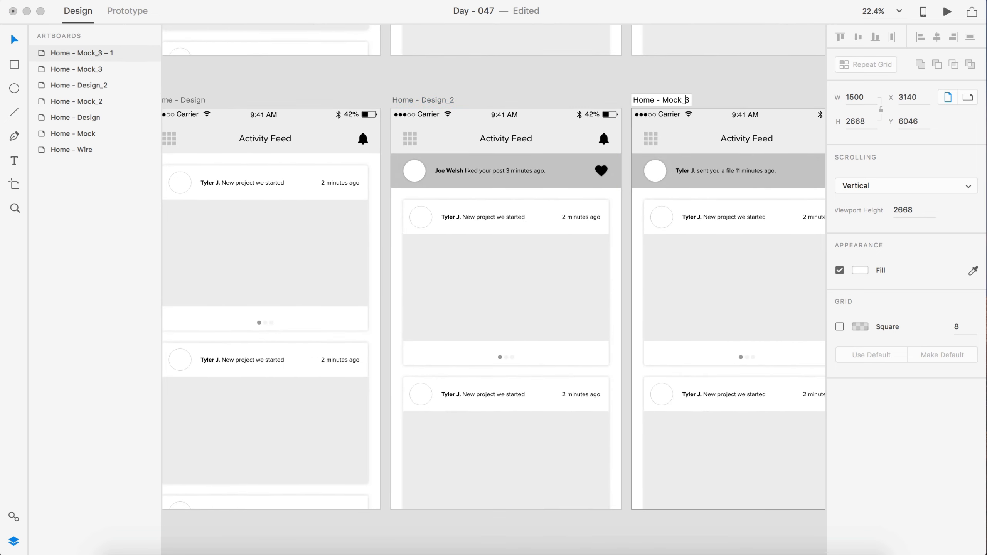
{"action": "key", "text": "Right"}
{"action": "key", "text": "BackSpace"}
{"action": "key", "text": "BackSpace"}
{"action": "key", "text": "BackSpace"}
{"action": "key", "text": "BackSpace"}
{"action": "type", "text": "Design"}
{"action": "key", "text": "Return"}
{"action": "left_click", "coordinate": [626, 83]}
{"action": "scroll", "coordinate": [624, 81], "scroll_direction": "down", "scroll_amount": 3}
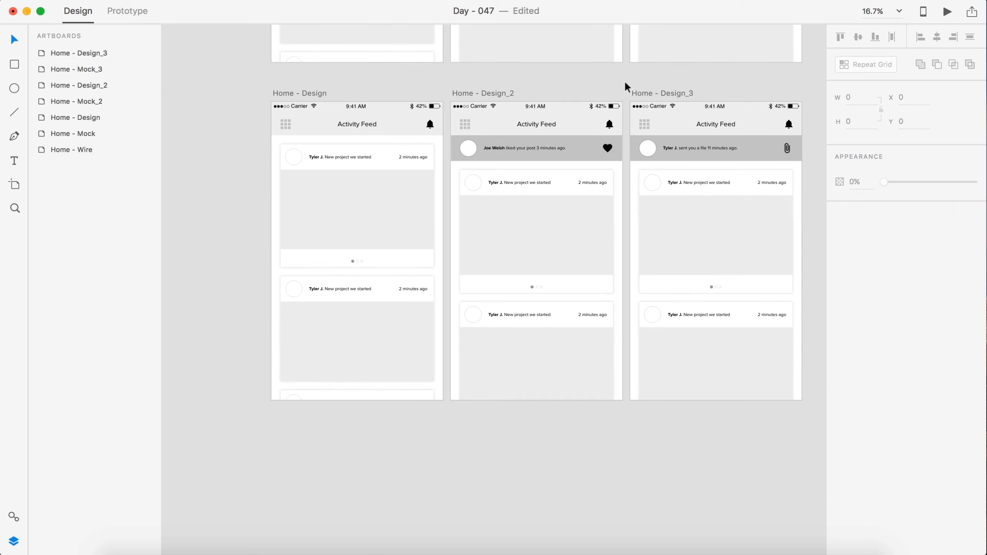
Save the fill colours of the blue and pink squares on the pasteboard as colour swatches
{"action": "scroll", "coordinate": [625, 81], "scroll_direction": "left", "scroll_amount": 7}
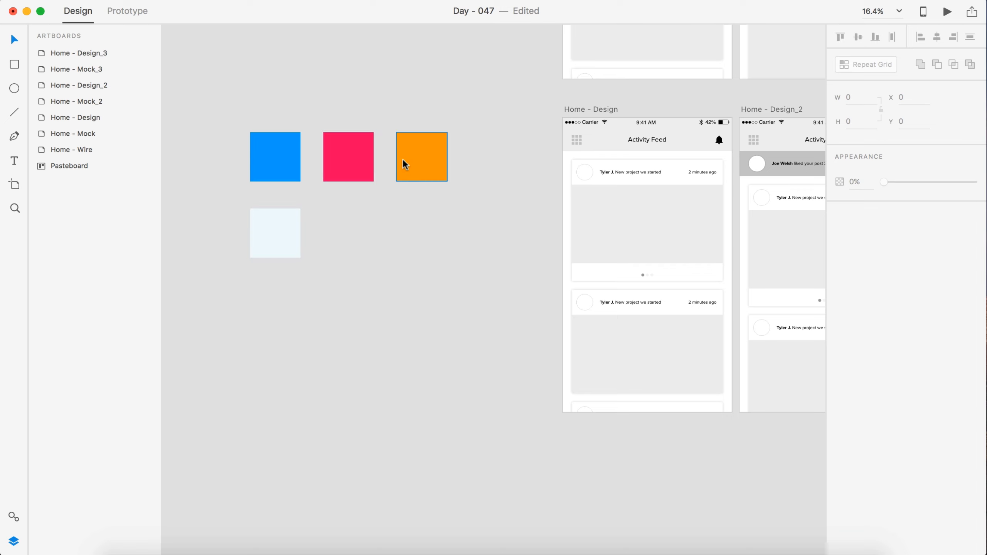
{"action": "scroll", "coordinate": [381, 196], "scroll_direction": "right", "scroll_amount": 5}
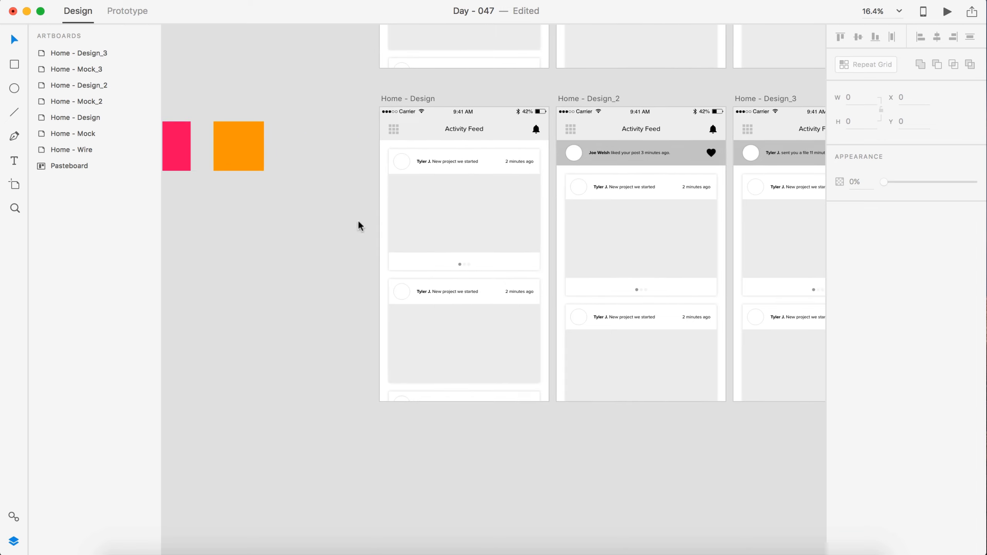
{"action": "scroll", "coordinate": [622, 195], "scroll_direction": "right", "scroll_amount": 2}
{"action": "scroll", "coordinate": [636, 197], "scroll_direction": "right", "scroll_amount": 4}
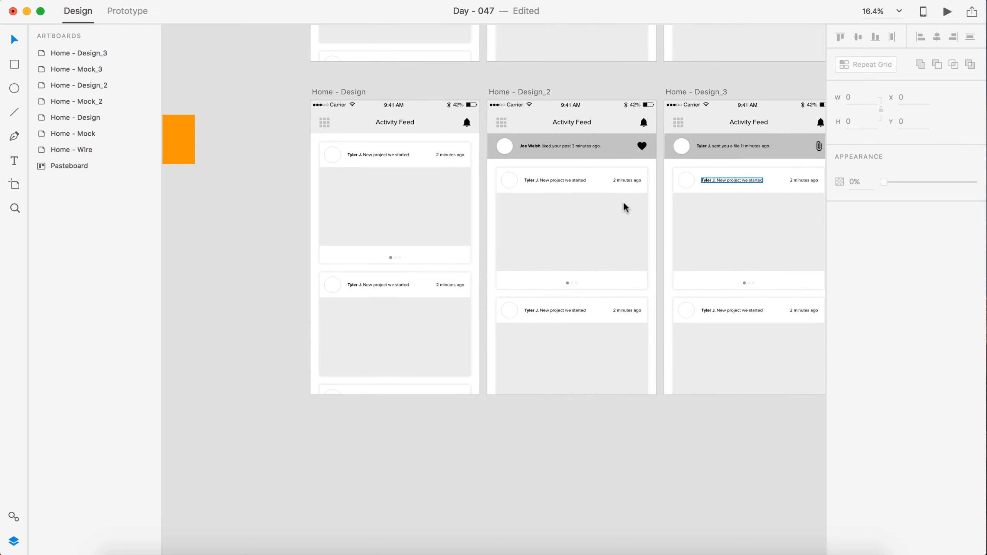
{"action": "scroll", "coordinate": [212, 150], "scroll_direction": "left", "scroll_amount": 8}
{"action": "scroll", "coordinate": [519, 90], "scroll_direction": "left", "scroll_amount": 6}
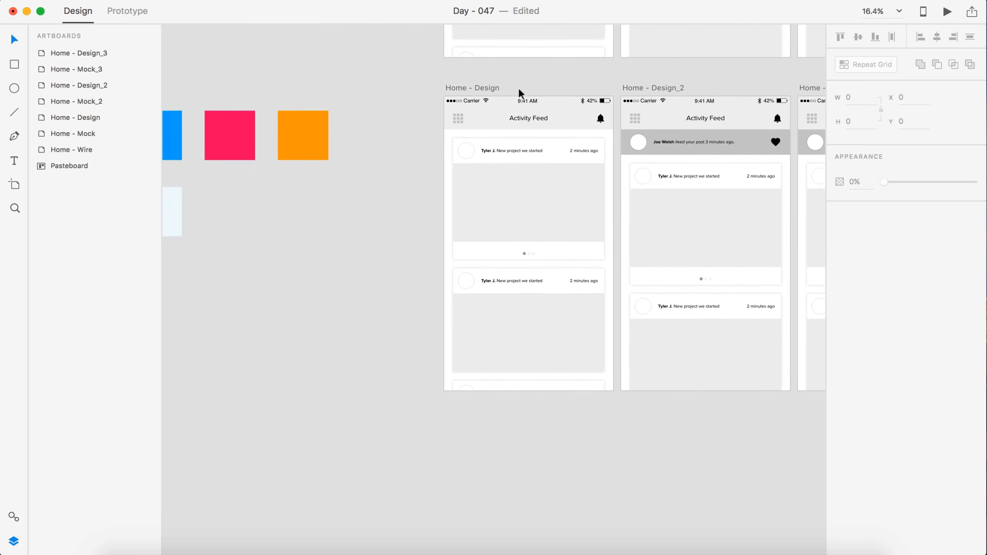
{"action": "left_click", "coordinate": [286, 118]}
{"action": "left_click", "coordinate": [861, 228]}
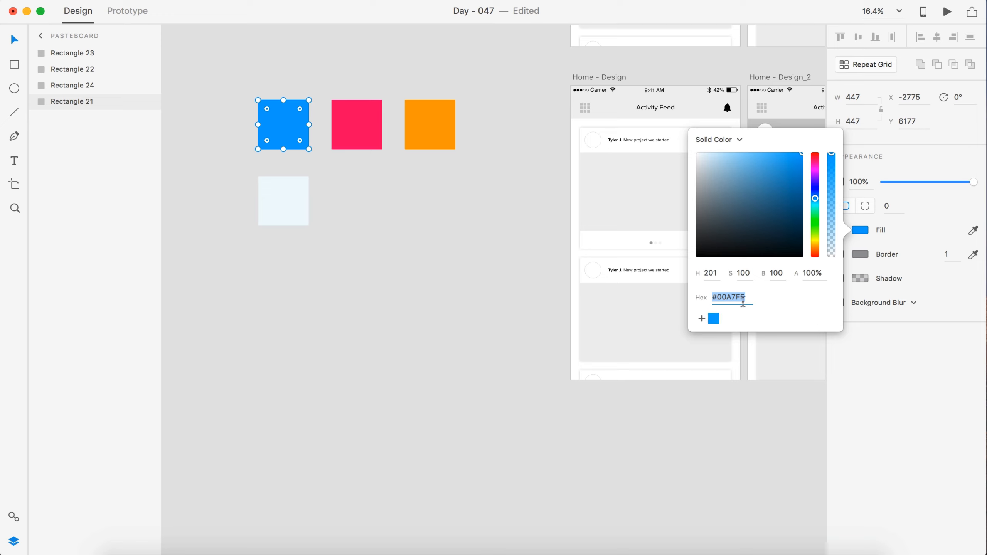
{"action": "left_click", "coordinate": [337, 117]}
{"action": "left_click", "coordinate": [866, 230]}
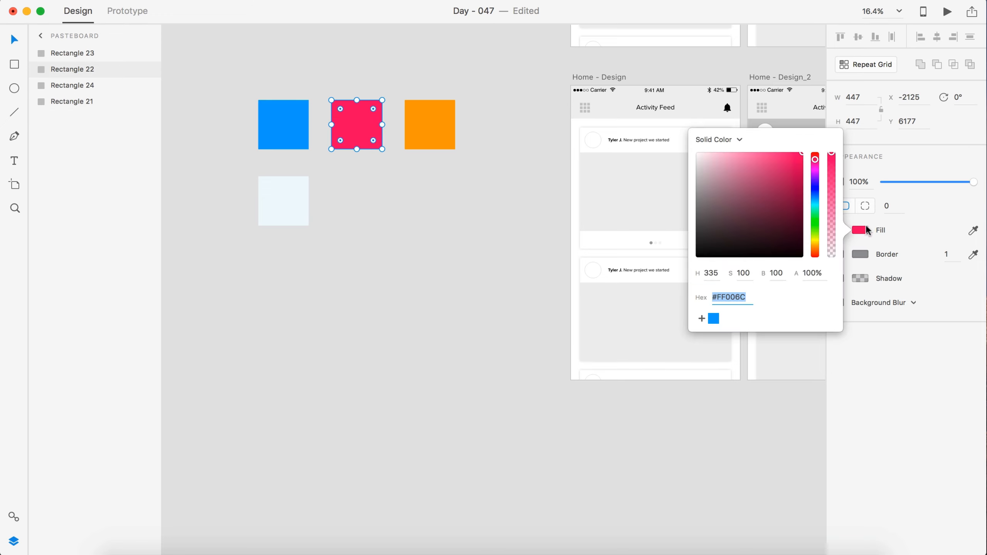
{"action": "left_click", "coordinate": [701, 319]}
Save the fill colours of the orange and pale blue pasteboard squares as colour swatches
{"action": "left_click", "coordinate": [446, 137]}
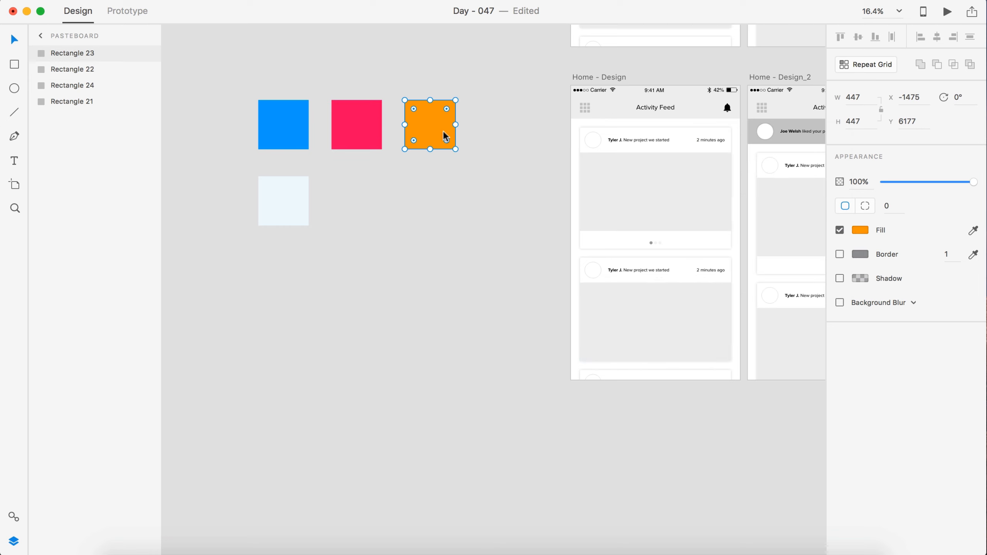
{"action": "left_click", "coordinate": [861, 230]}
{"action": "left_click", "coordinate": [701, 319]}
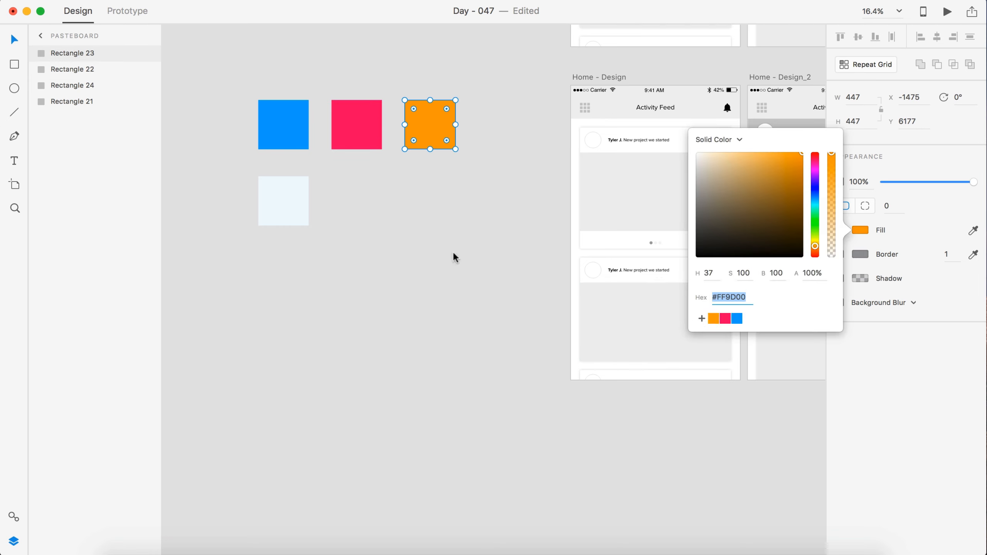
{"action": "left_click", "coordinate": [307, 207]}
{"action": "left_click", "coordinate": [859, 230]}
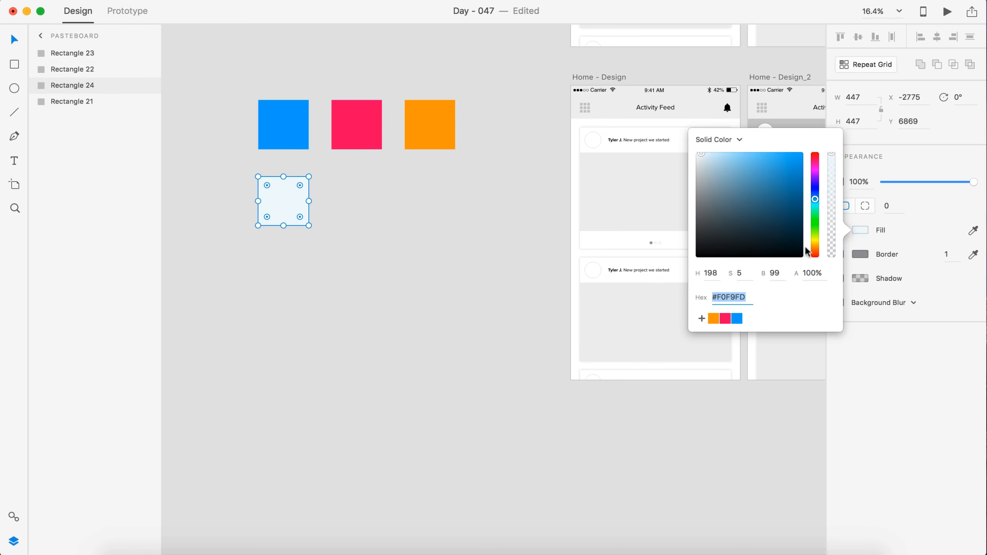
{"action": "left_click", "coordinate": [702, 319]}
{"action": "left_click", "coordinate": [506, 262]}
Fill the four corner squares and the centre square of the Home - Design grid icon with the saved blue swatch
{"action": "scroll", "coordinate": [498, 259], "scroll_direction": "right", "scroll_amount": 5}
{"action": "scroll", "coordinate": [498, 219], "scroll_direction": "up", "scroll_amount": 8}
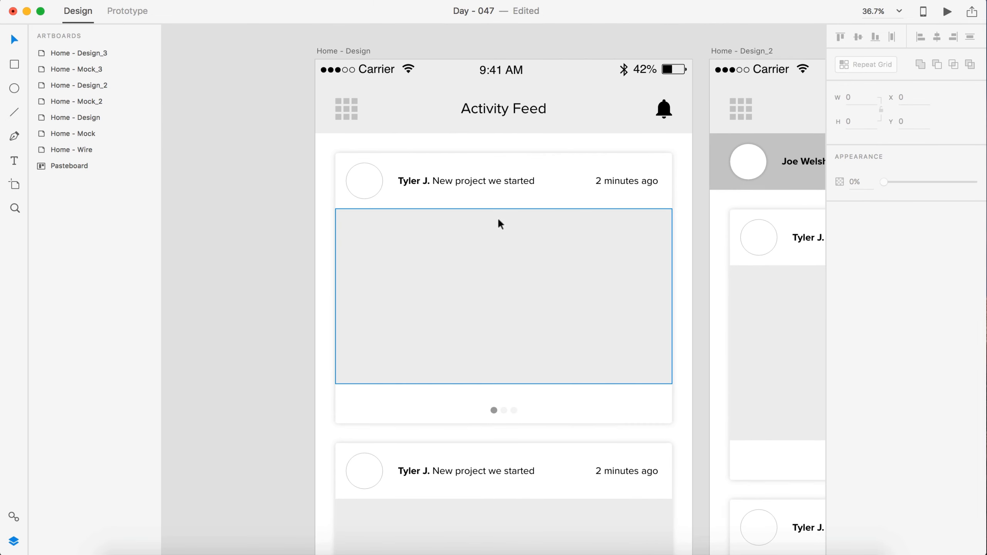
{"action": "scroll", "coordinate": [345, 106], "scroll_direction": "up", "scroll_amount": 5}
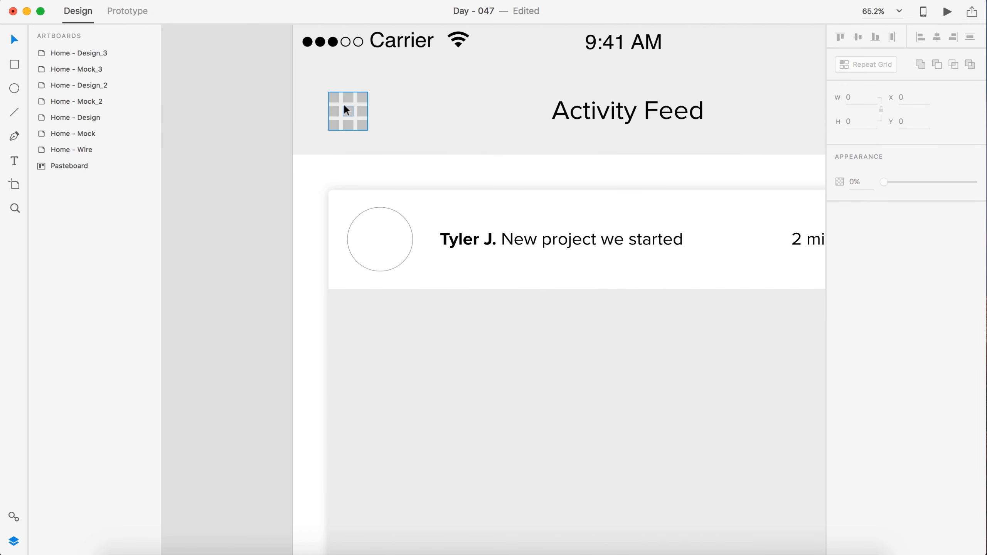
{"action": "left_click", "coordinate": [345, 107]}
{"action": "scroll", "coordinate": [344, 107], "scroll_direction": "up", "scroll_amount": 8}
{"action": "scroll", "coordinate": [197, 105], "scroll_direction": "left", "scroll_amount": 2}
{"action": "left_click", "coordinate": [200, 109]}
{"action": "double_click", "coordinate": [359, 90]}
{"action": "left_click", "coordinate": [441, 88], "text": "shift"}
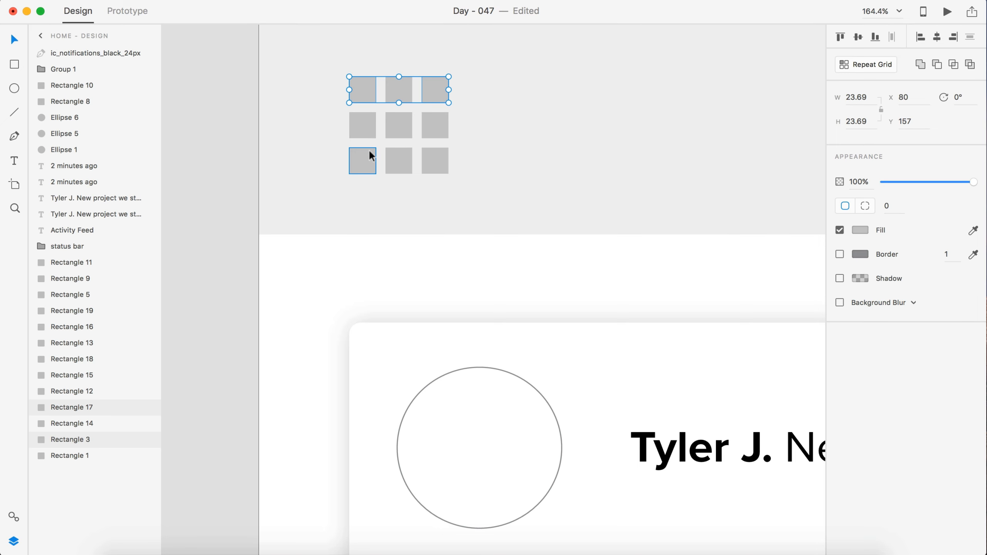
{"action": "left_click", "coordinate": [370, 153], "text": "shift"}
{"action": "left_click", "coordinate": [435, 163], "text": "shift"}
{"action": "left_click", "coordinate": [398, 124], "text": "shift"}
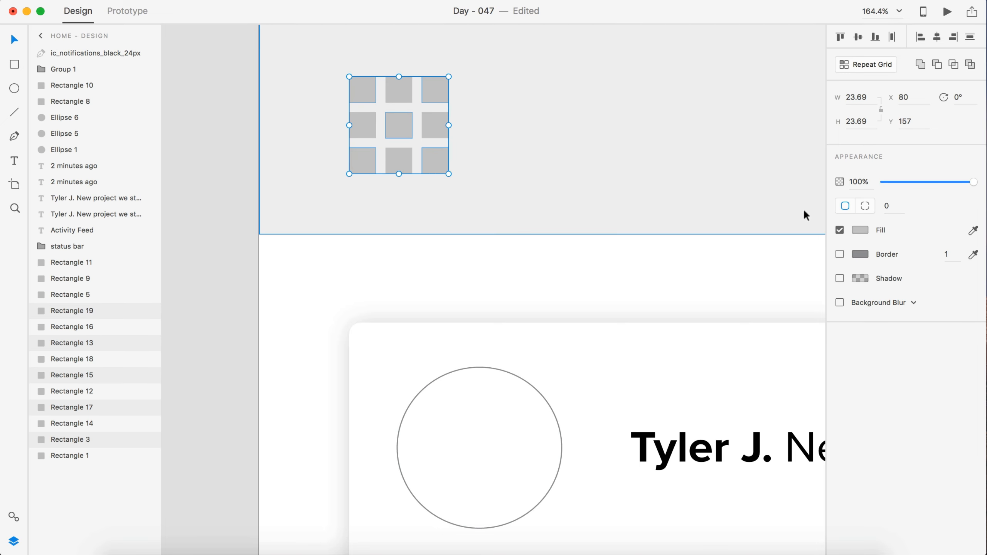
{"action": "left_click", "coordinate": [852, 230]}
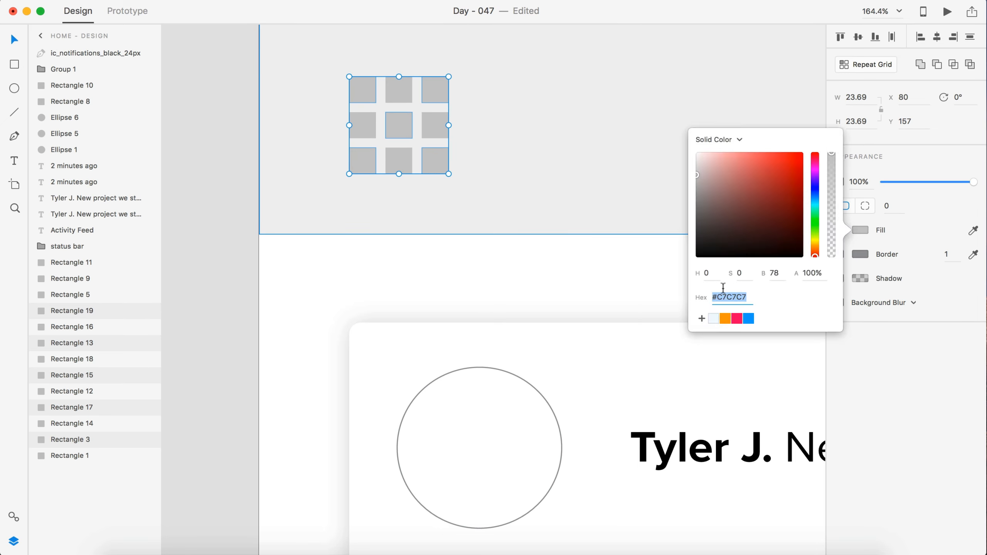
{"action": "left_click", "coordinate": [747, 320]}
Fill the four remaining grey squares of the grid icon with the saved pale blue swatch, #F0F9FD
{"action": "left_click", "coordinate": [418, 111]}
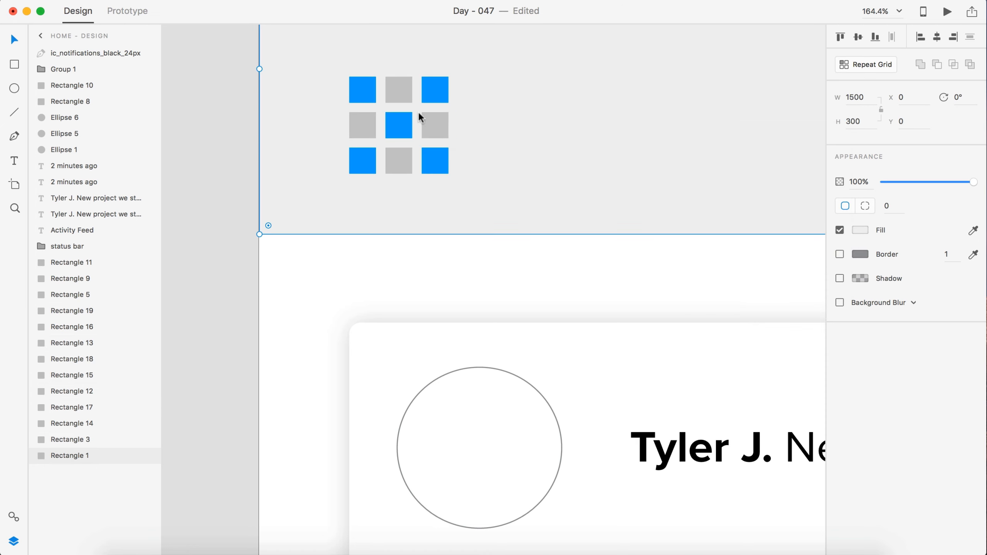
{"action": "left_click", "coordinate": [435, 126]}
{"action": "left_click", "coordinate": [406, 86], "text": "shift"}
{"action": "left_click", "coordinate": [364, 125], "text": "shift"}
{"action": "left_click", "coordinate": [404, 160], "text": "shift"}
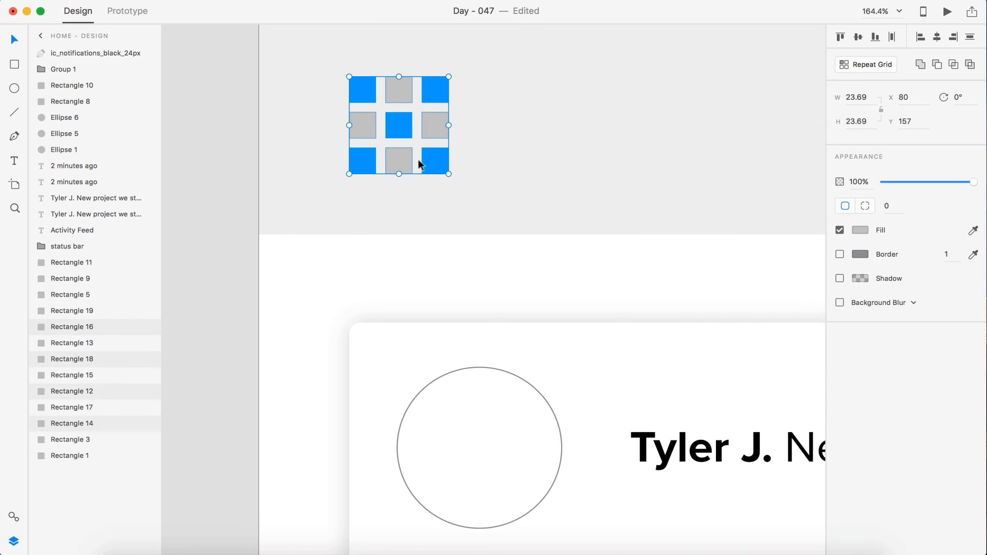
{"action": "left_click", "coordinate": [860, 230]}
{"action": "left_click", "coordinate": [714, 319]}
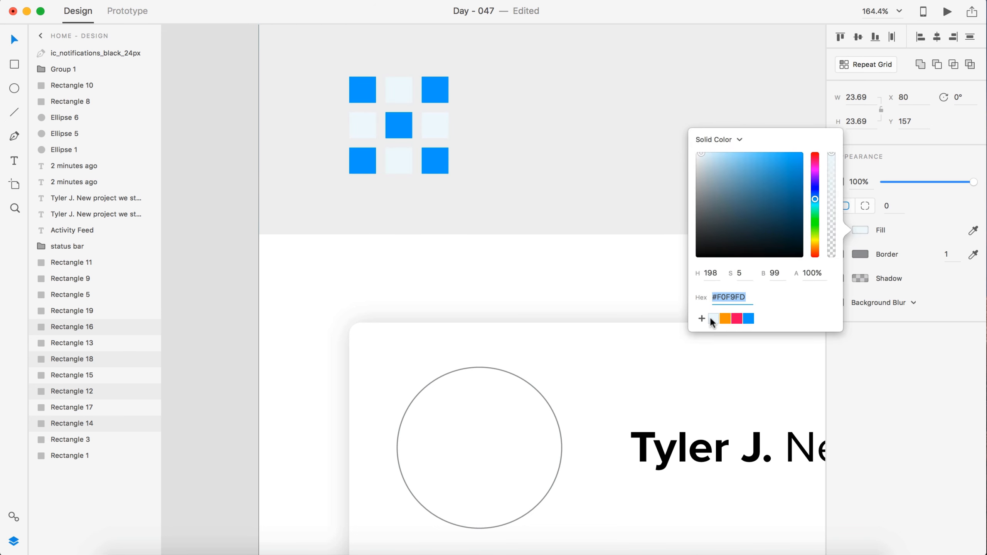
{"action": "left_click", "coordinate": [192, 184]}
Change the fill of the header bar's background rectangle on Home - Design to white
{"action": "scroll", "coordinate": [191, 185], "scroll_direction": "down", "scroll_amount": 5}
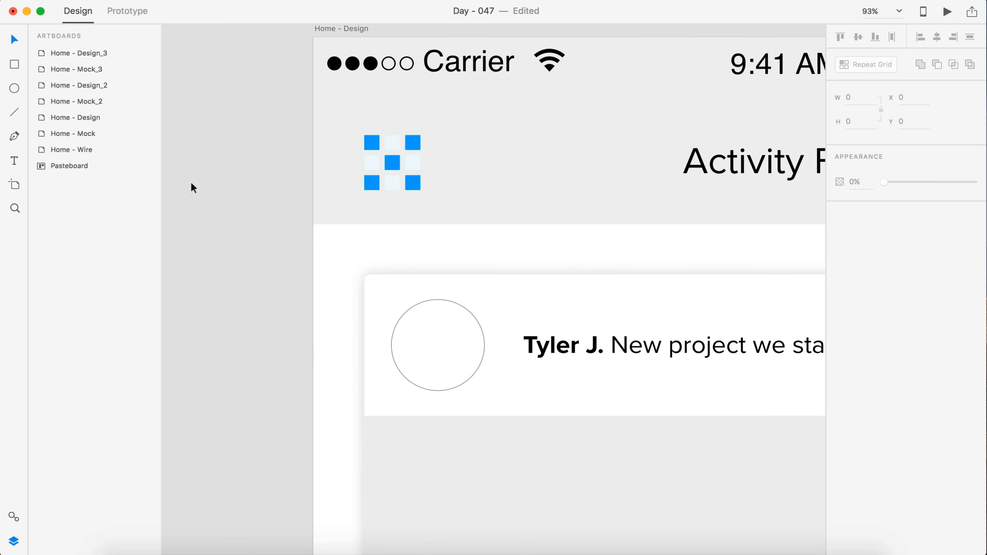
{"action": "left_click", "coordinate": [582, 140]}
{"action": "left_click", "coordinate": [860, 230]}
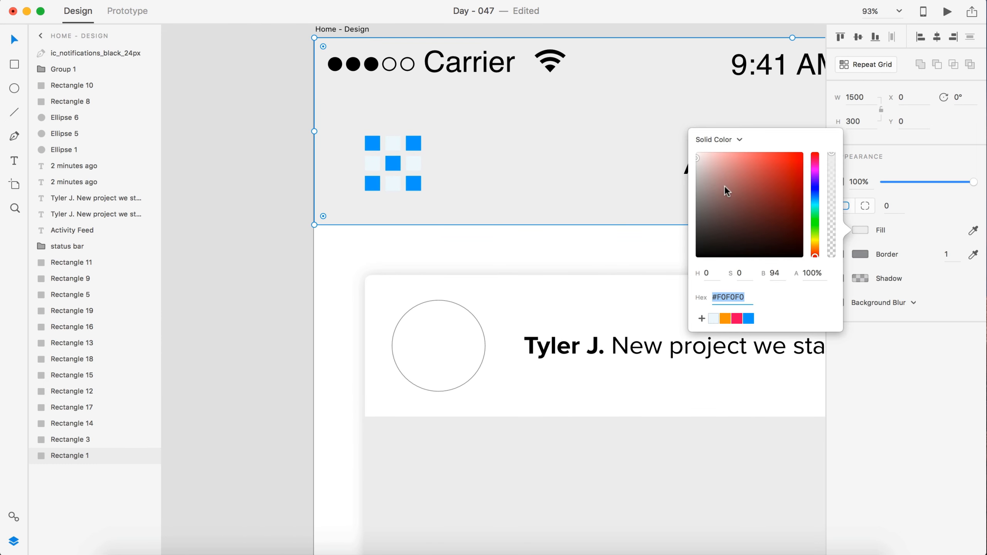
{"action": "left_click_drag", "start_coordinate": [731, 190], "coordinate": [654, 121]}
{"action": "left_click", "coordinate": [840, 278]}
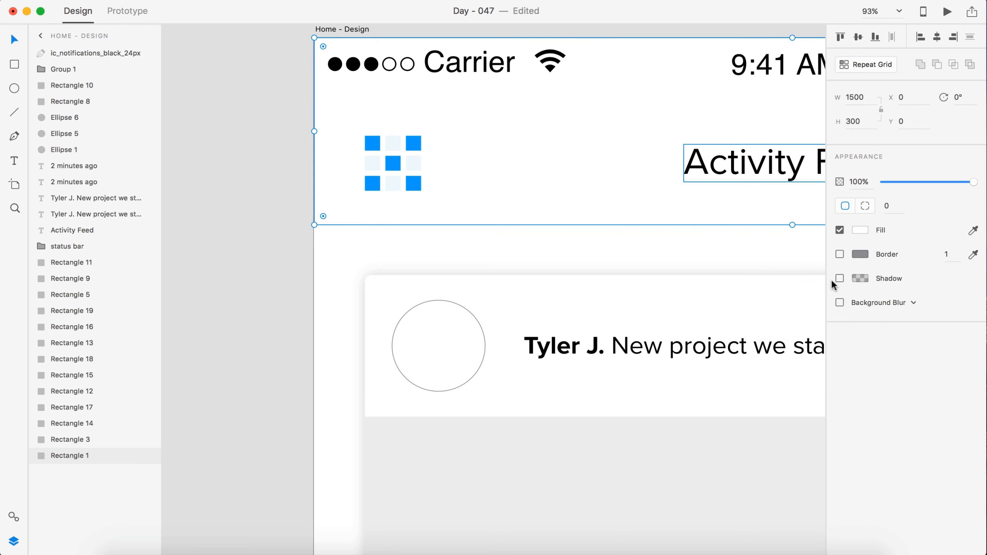
Add a shadow to the header bar with a Y offset of 0 and a blur of 20
{"action": "left_click", "coordinate": [840, 278]}
{"action": "scroll", "coordinate": [552, 253], "scroll_direction": "right", "scroll_amount": 3}
{"action": "scroll", "coordinate": [552, 253], "scroll_direction": "down", "scroll_amount": 5}
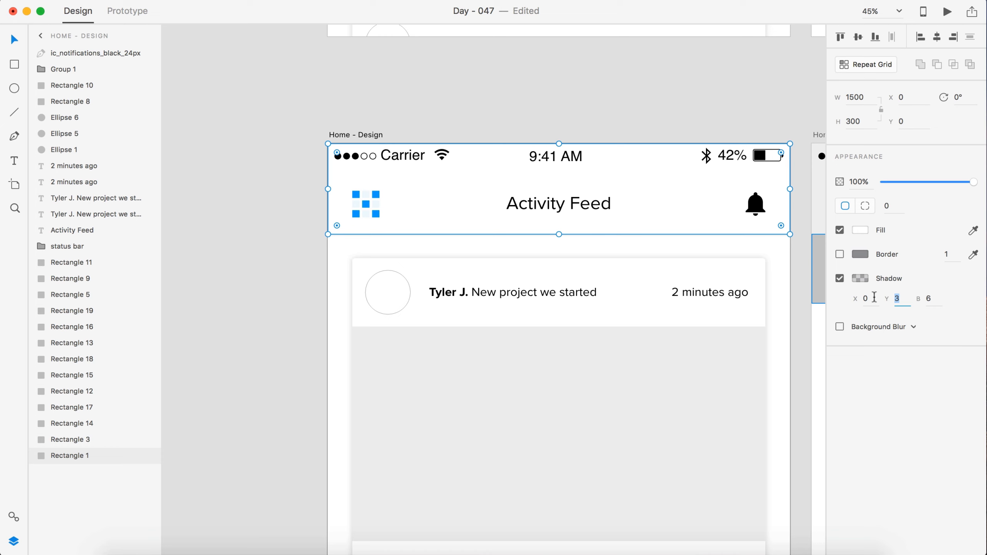
{"action": "type", "text": "0"}
{"action": "key", "text": "Return"}
{"action": "left_click", "coordinate": [940, 298]}
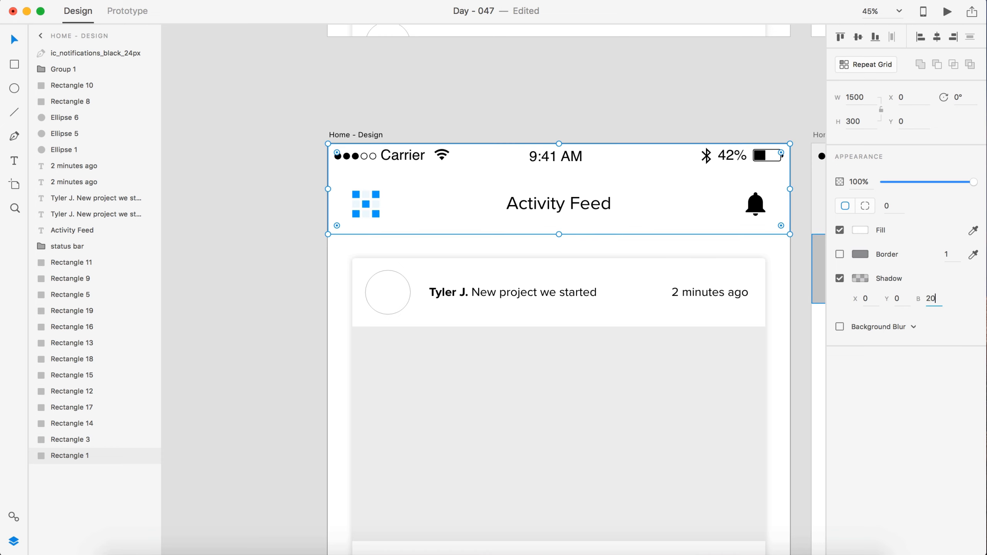
{"action": "key", "text": "Return"}
Set the opacity of the header bar's black shadow colour to 10%
{"action": "left_click", "coordinate": [865, 279]}
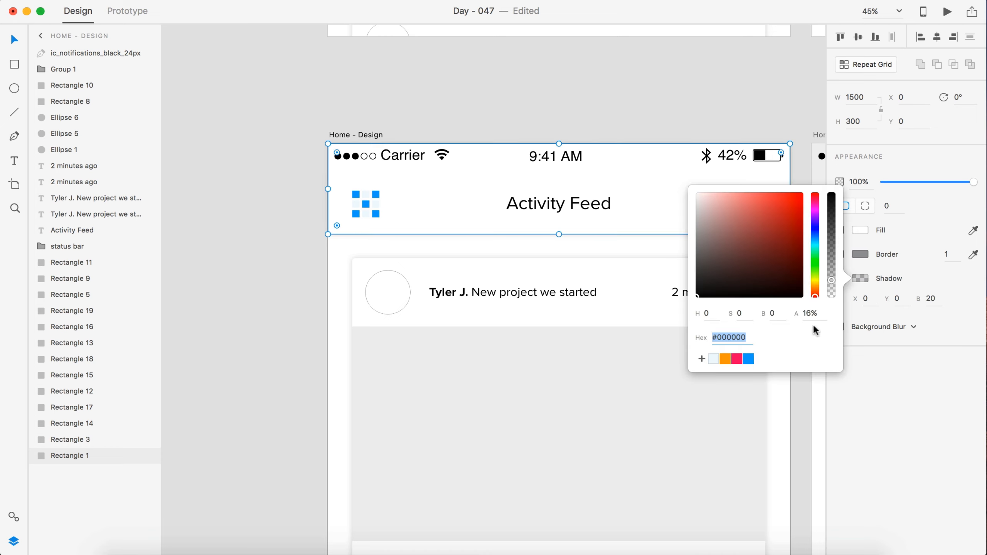
{"action": "left_click", "coordinate": [817, 314]}
{"action": "key", "text": "Return"}
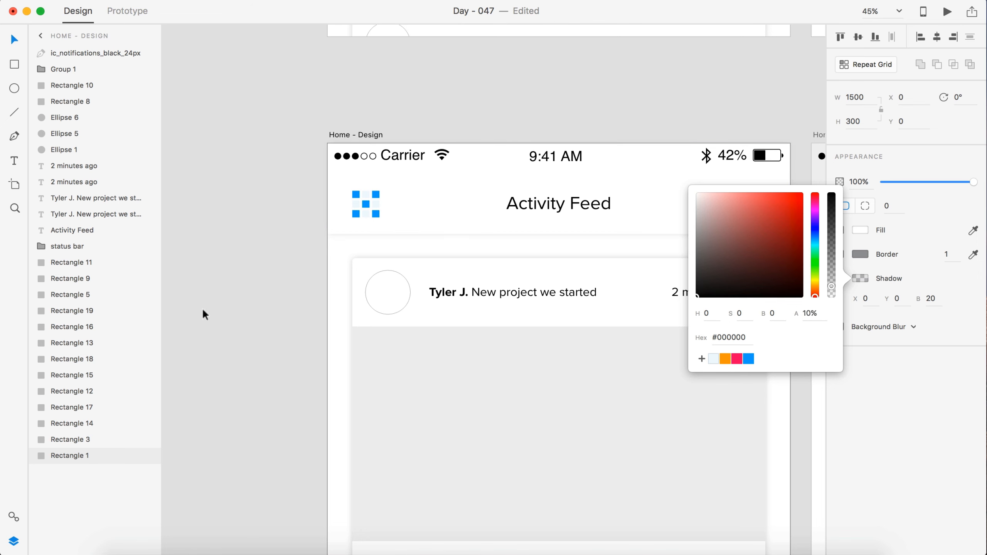
{"action": "left_click", "coordinate": [254, 234]}
Fill the notification bell icon in the Home - Design header with the saved blue swatch
{"action": "scroll", "coordinate": [254, 235], "scroll_direction": "down", "scroll_amount": 1}
{"action": "scroll", "coordinate": [254, 235], "scroll_direction": "down", "scroll_amount": 1}
{"action": "scroll", "coordinate": [297, 238], "scroll_direction": "right", "scroll_amount": 3}
{"action": "left_click", "coordinate": [597, 189]}
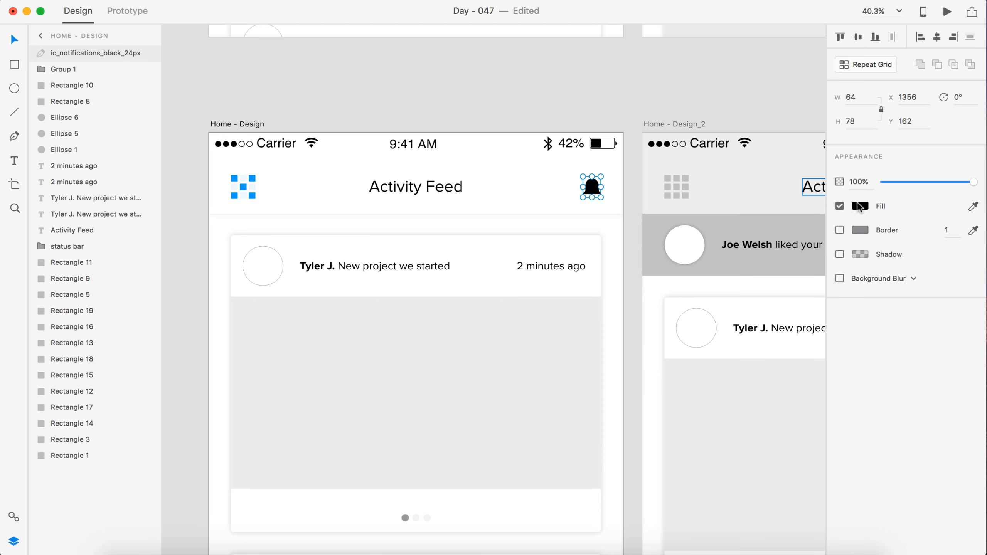
{"action": "left_click", "coordinate": [860, 206]}
{"action": "left_click", "coordinate": [749, 294]}
{"action": "left_click", "coordinate": [540, 79]}
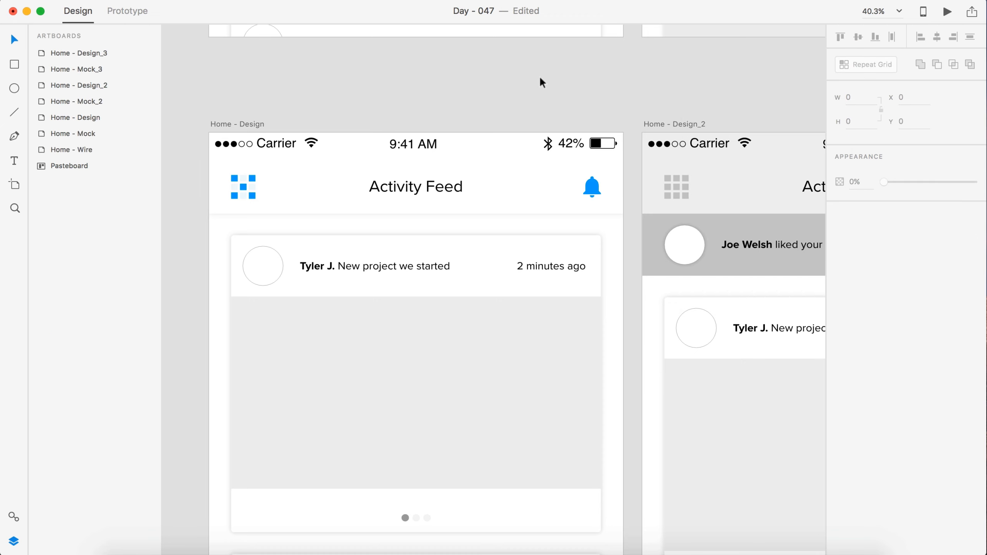
Darken the grid icon's four pale blue squares to #D5E2E8 and save that colour as a swatch
{"action": "scroll", "coordinate": [579, 102], "scroll_direction": "left", "scroll_amount": 5}
{"action": "scroll", "coordinate": [378, 159], "scroll_direction": "up", "scroll_amount": 5}
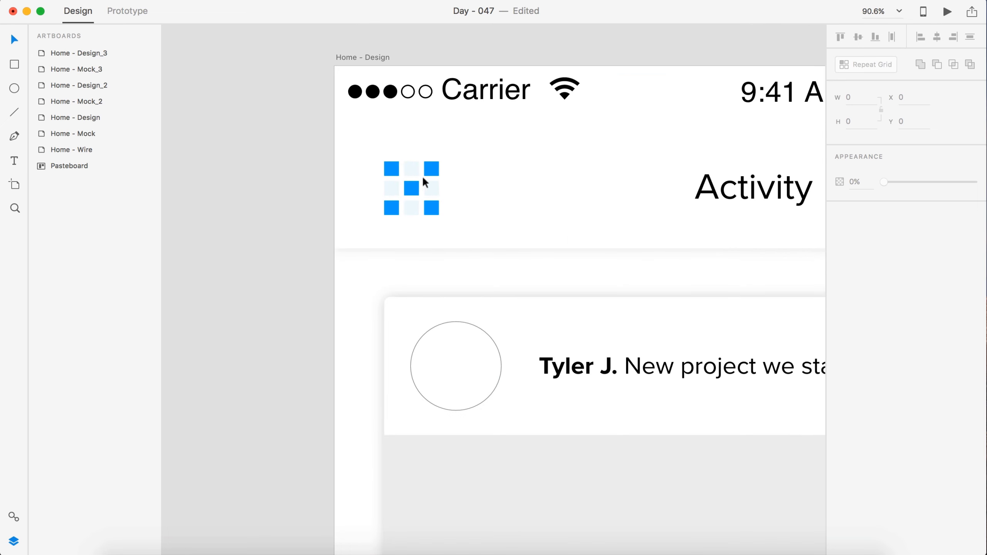
{"action": "left_click", "coordinate": [407, 166]}
{"action": "left_click", "coordinate": [394, 183], "text": "shift"}
{"action": "left_click", "coordinate": [410, 213], "text": "shift"}
{"action": "left_click", "coordinate": [428, 189], "text": "shift"}
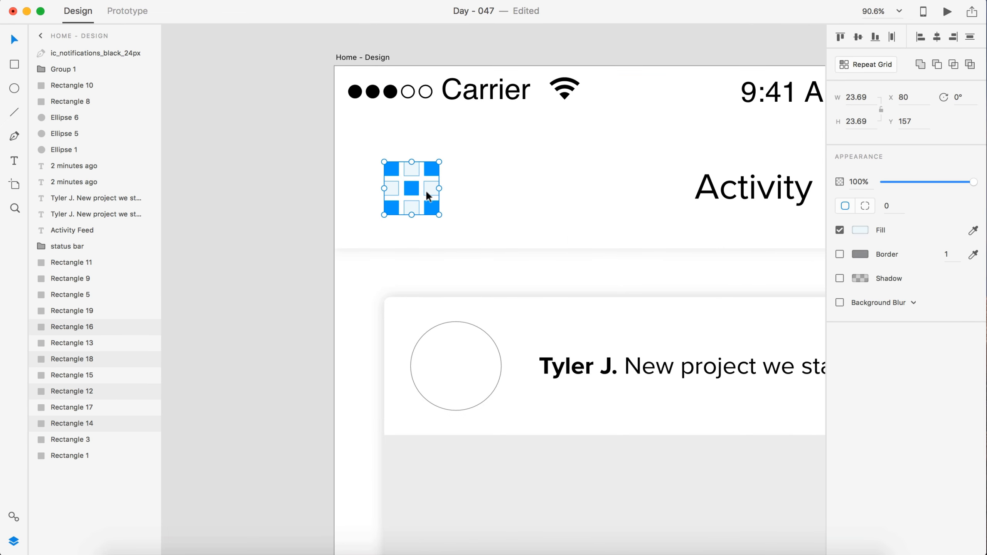
{"action": "left_click", "coordinate": [860, 230]}
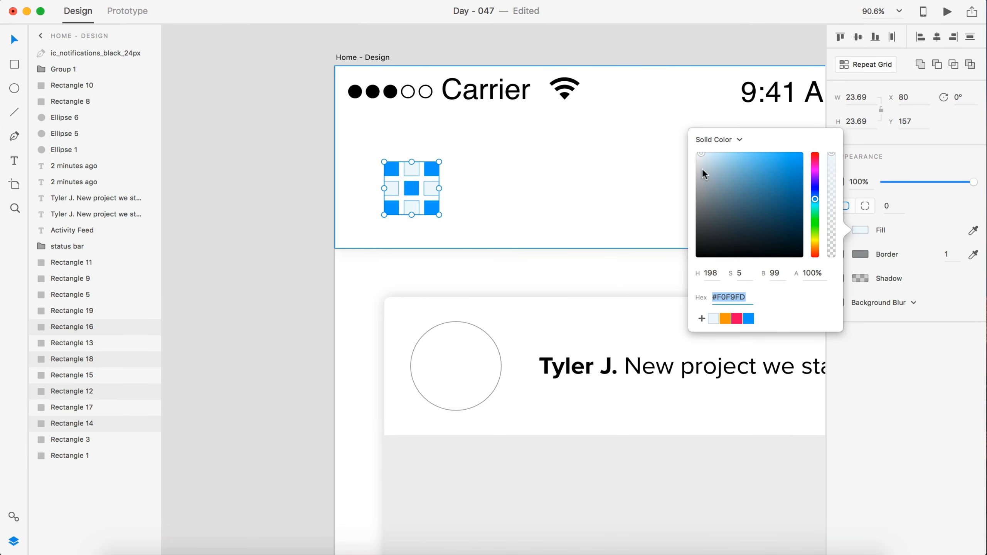
{"action": "left_click_drag", "start_coordinate": [702, 154], "coordinate": [704, 159]}
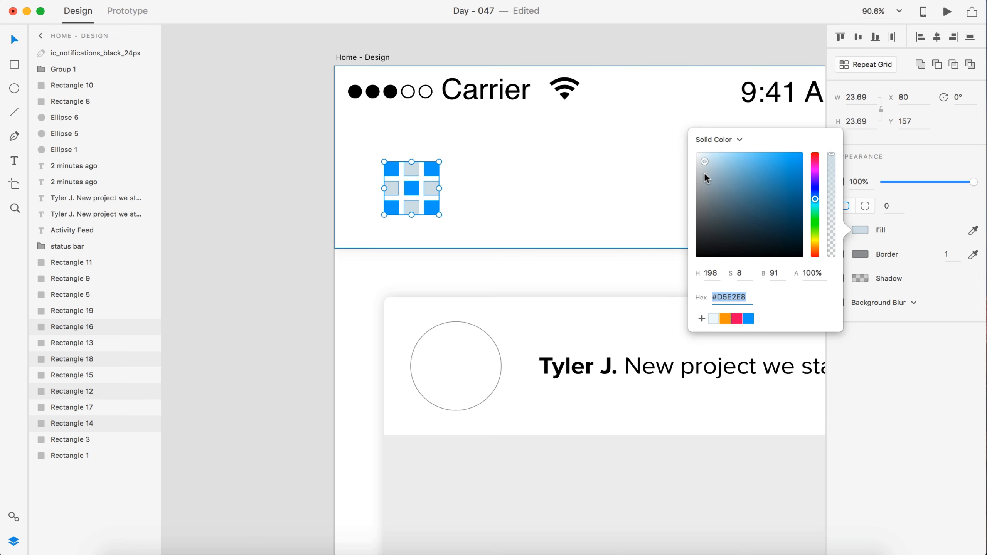
{"action": "left_click", "coordinate": [702, 319]}
{"action": "left_click", "coordinate": [283, 231]}
Place the portrait image 06 from the image files into the avatar circle of the first post on Home - Design
{"action": "scroll", "coordinate": [283, 232], "scroll_direction": "down", "scroll_amount": 5}
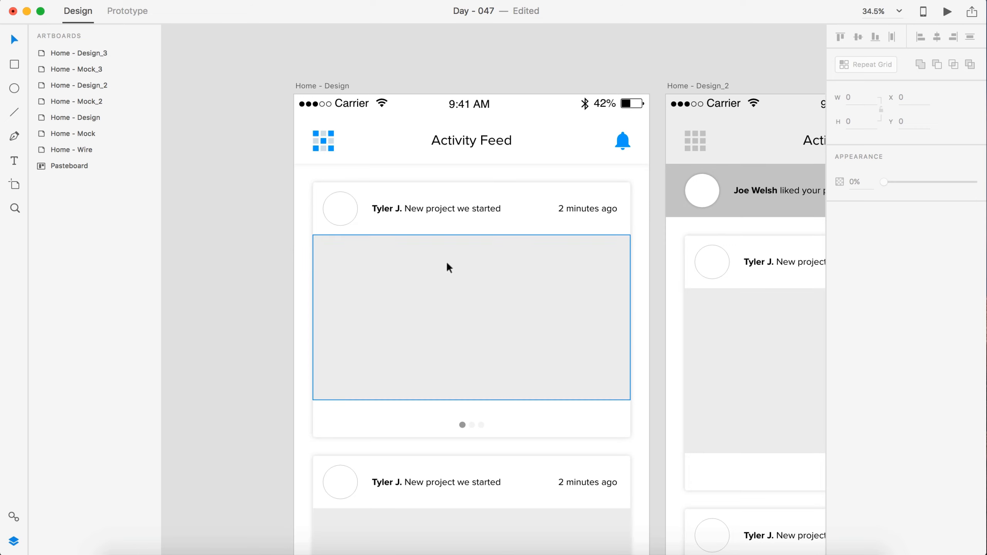
{"action": "scroll", "coordinate": [447, 264], "scroll_direction": "down", "scroll_amount": 3}
{"action": "scroll", "coordinate": [447, 263], "scroll_direction": "down", "scroll_amount": 2}
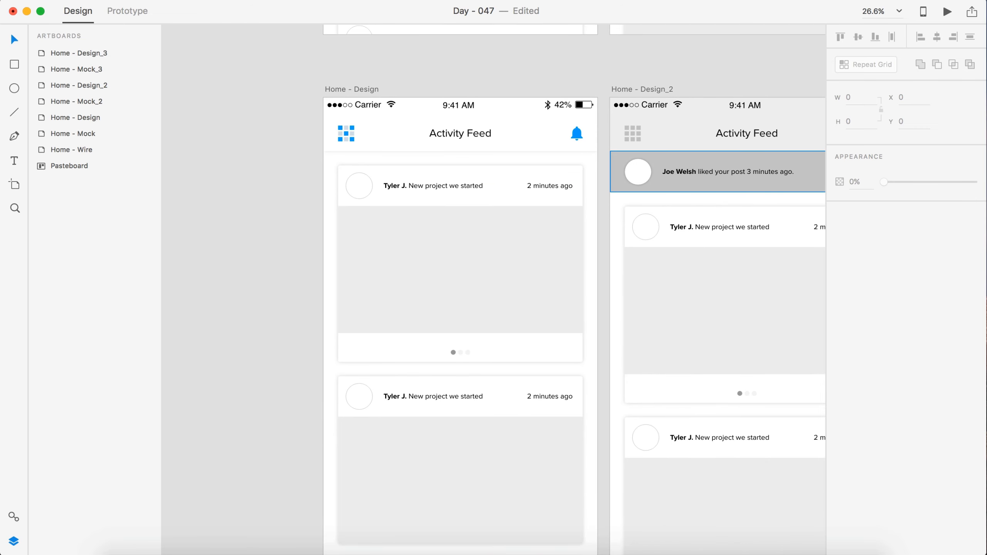
{"action": "key", "text": "super+Tab"}
{"action": "left_click_drag", "start_coordinate": [983, 218], "coordinate": [355, 184]}
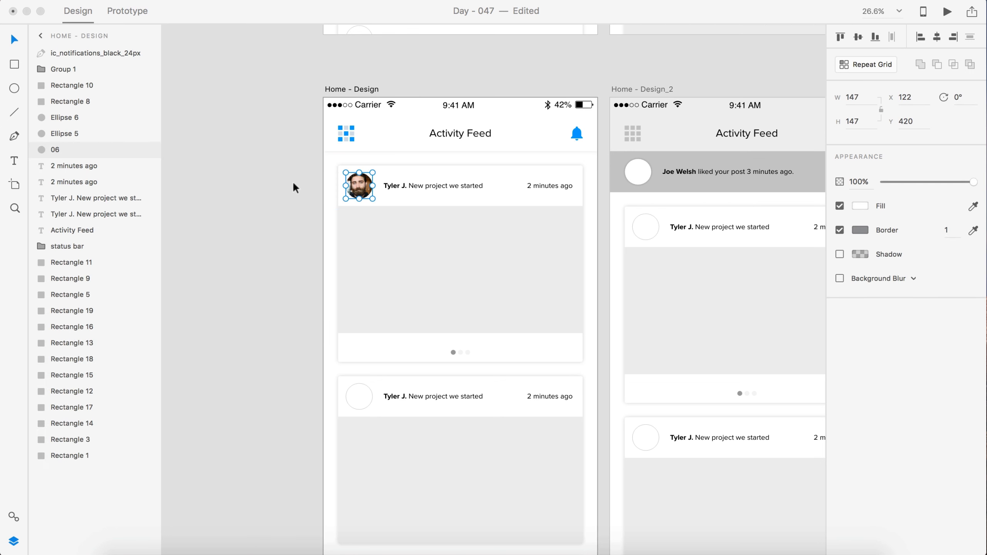
Give the first post's avatar a white #FFFFFF border with a size of 10
{"action": "scroll", "coordinate": [341, 180], "scroll_direction": "up", "scroll_amount": 5}
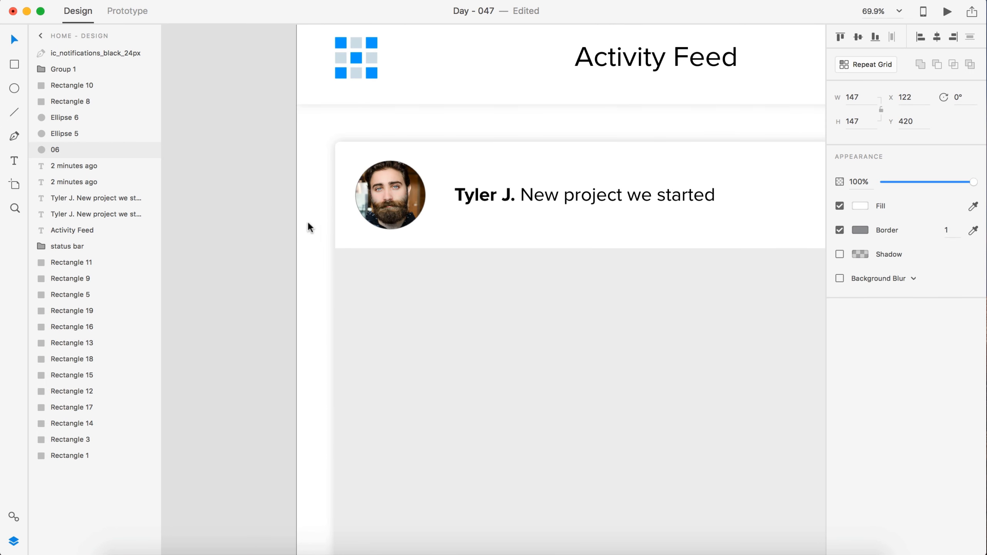
{"action": "left_click", "coordinate": [860, 230]}
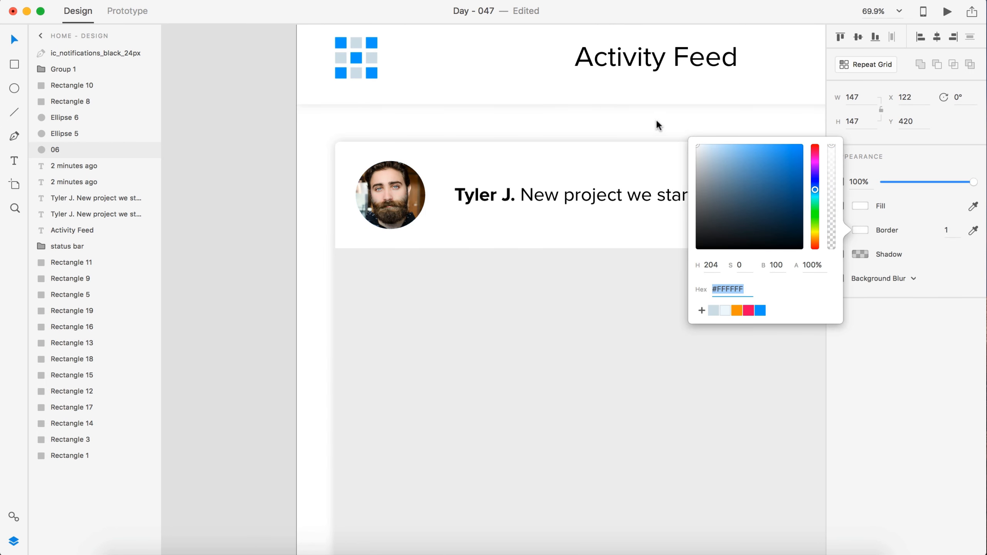
{"action": "left_click", "coordinate": [947, 230]}
{"action": "type", "text": "10"}
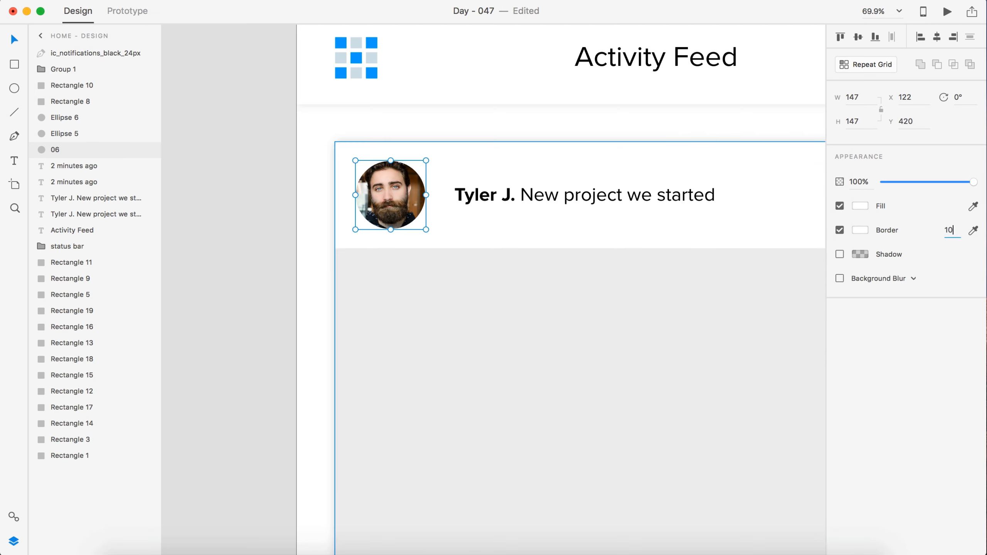
{"action": "key", "text": "Return"}
Turn on the shadow of the first post's avatar and set its border size to 5
{"action": "left_click", "coordinate": [840, 254]}
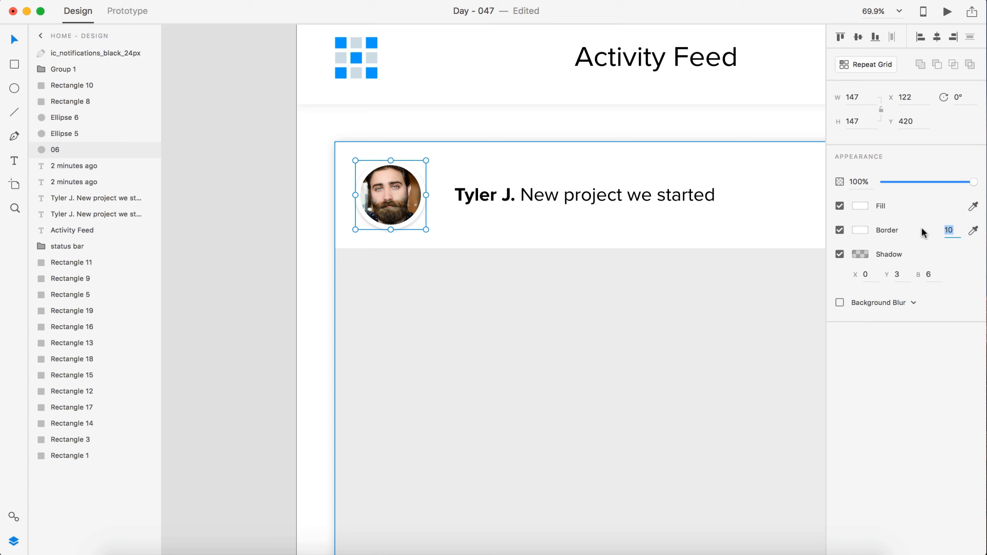
{"action": "type", "text": "5"}
{"action": "key", "text": "Return"}
Set the first avatar's shadow to a Y offset of 0 and a blur of 10
{"action": "scroll", "coordinate": [631, 284], "scroll_direction": "down", "scroll_amount": 5}
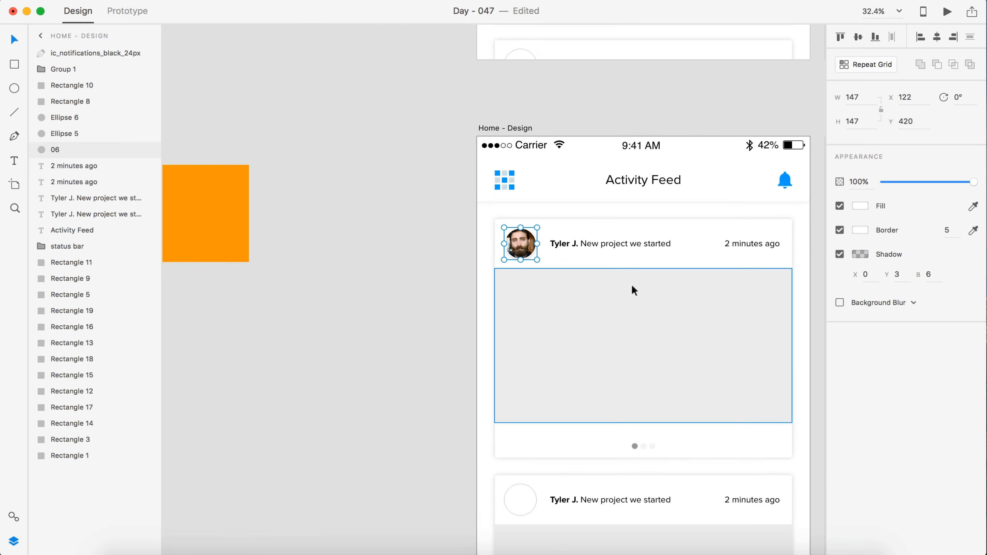
{"action": "scroll", "coordinate": [631, 283], "scroll_direction": "up", "scroll_amount": 5}
{"action": "left_click", "coordinate": [898, 275]}
{"action": "type", "text": "0"}
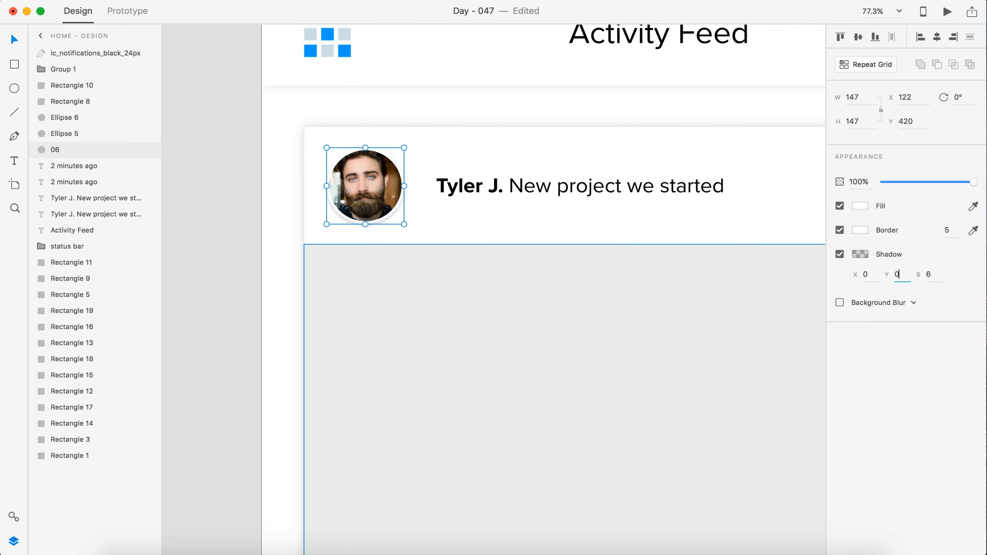
{"action": "key", "text": "Tab"}
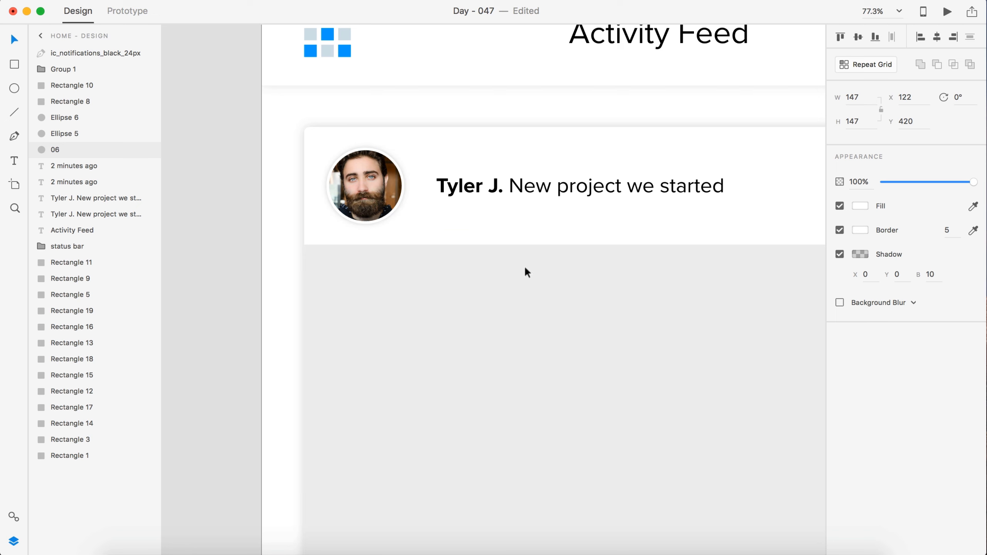
{"action": "left_click", "coordinate": [193, 241]}
Place the portrait image 12 into the avatar circle of the second post on Home - Design
{"action": "scroll", "coordinate": [193, 248], "scroll_direction": "down", "scroll_amount": 1}
{"action": "scroll", "coordinate": [194, 259], "scroll_direction": "down", "scroll_amount": 5}
{"action": "scroll", "coordinate": [194, 259], "scroll_direction": "down", "scroll_amount": 3}
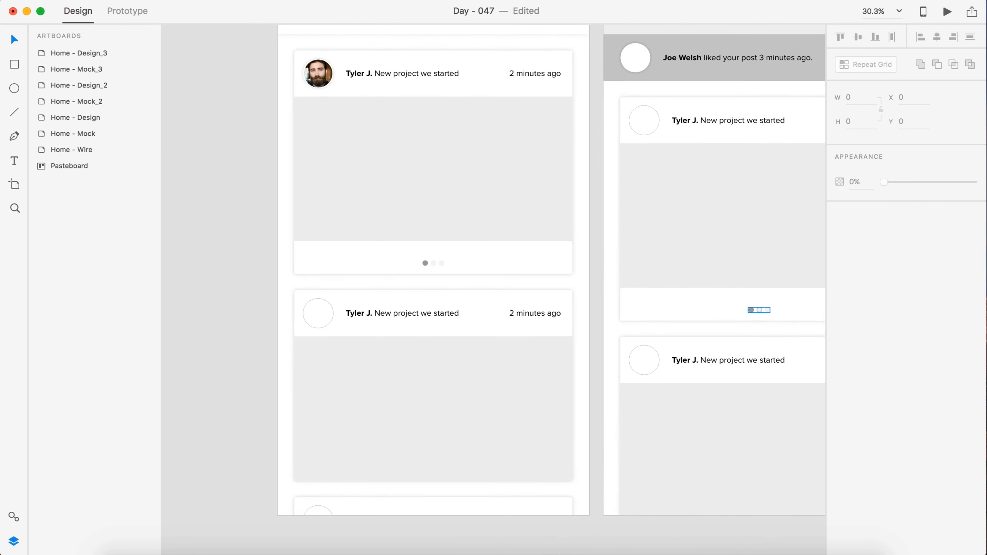
{"action": "left_click_drag", "start_coordinate": [759, 310], "coordinate": [317, 317]}
{"action": "left_click", "coordinate": [229, 299]}
Turn off the border of the second post's avatar on Home - Design
{"action": "scroll", "coordinate": [229, 299], "scroll_direction": "down", "scroll_amount": 2}
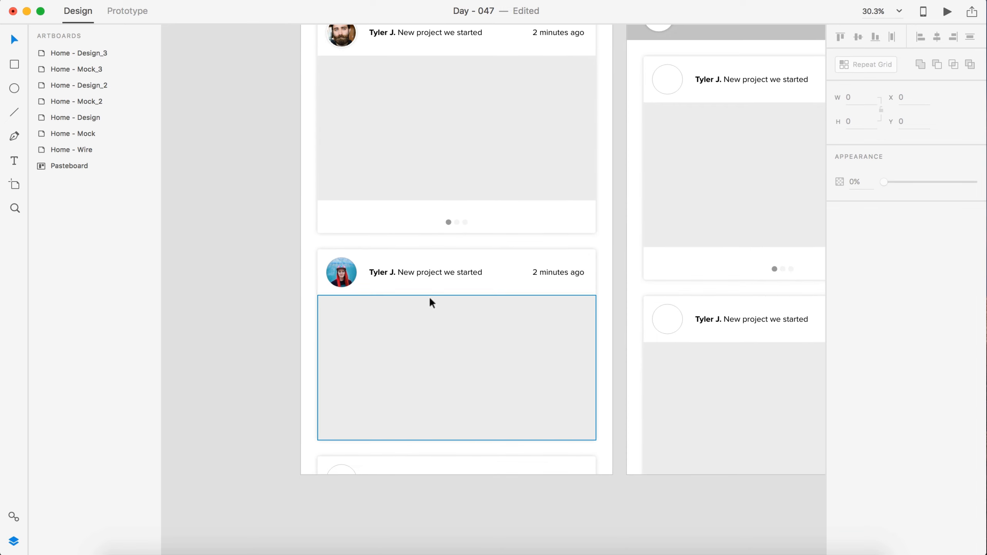
{"action": "scroll", "coordinate": [429, 269], "scroll_direction": "up", "scroll_amount": 5}
{"action": "scroll", "coordinate": [418, 276], "scroll_direction": "down", "scroll_amount": 2}
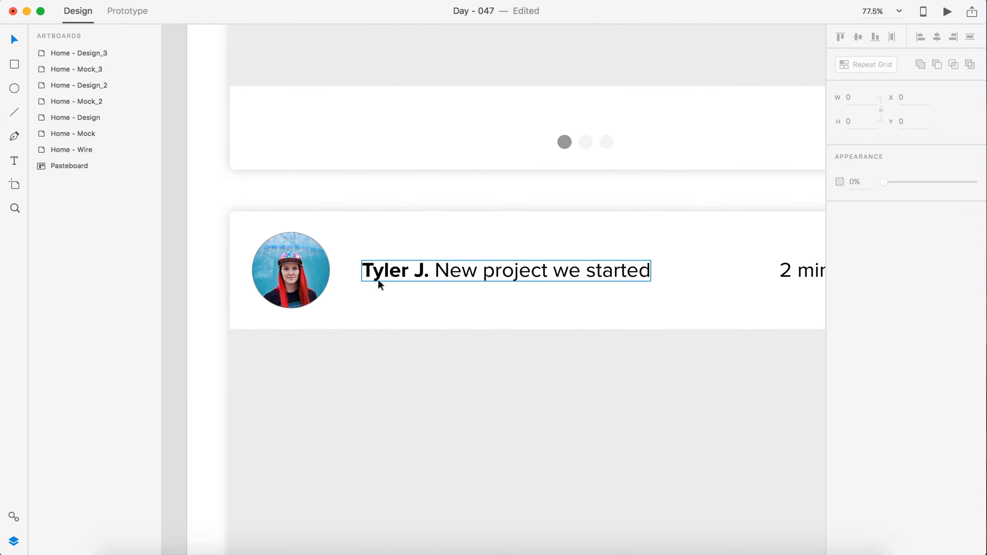
{"action": "left_click", "coordinate": [291, 270]}
{"action": "left_click", "coordinate": [840, 229]}
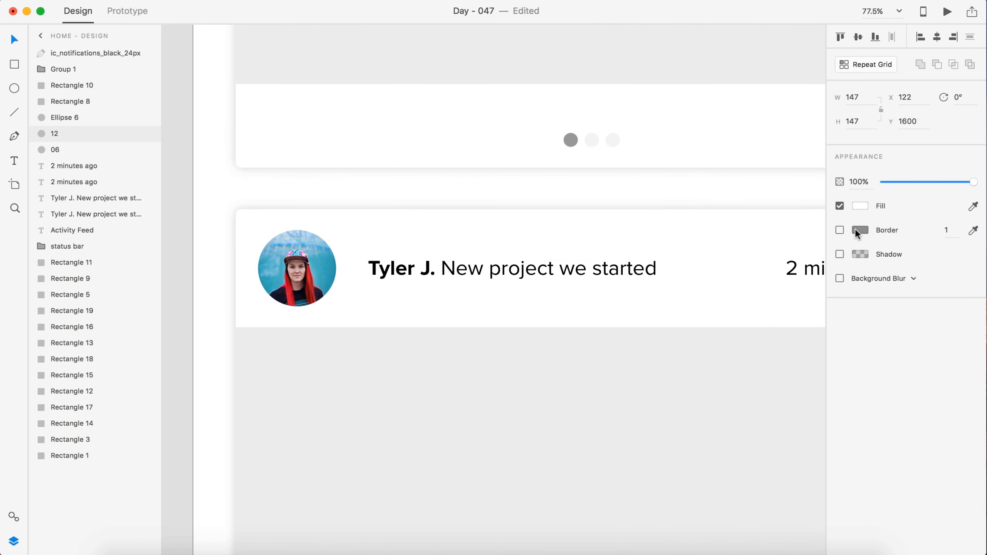
Give the second post's avatar a white border of size 5 and a shadow with Y offset 0 and blur 10
{"action": "left_click", "coordinate": [858, 230]}
{"action": "left_click", "coordinate": [956, 232]}
{"action": "type", "text": "5"}
{"action": "left_click", "coordinate": [840, 254]}
{"action": "left_click", "coordinate": [898, 276]}
{"action": "type", "text": "0"}
{"action": "key", "text": "Tab"}
{"action": "type", "text": "10"}
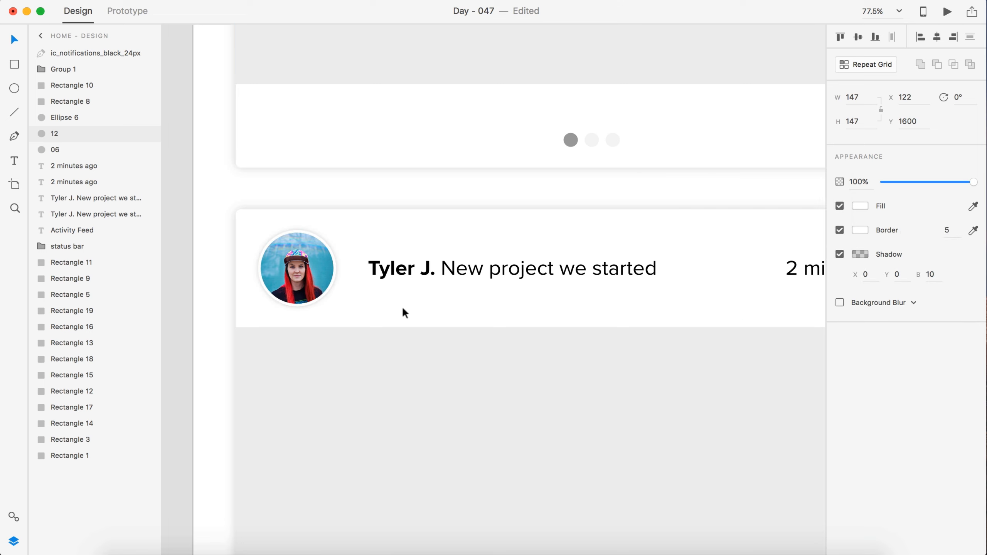
Replace the bold author name in the second post's text with another first name
{"action": "double_click", "coordinate": [434, 275]}
{"action": "left_click_drag", "start_coordinate": [436, 269], "coordinate": [360, 269]}
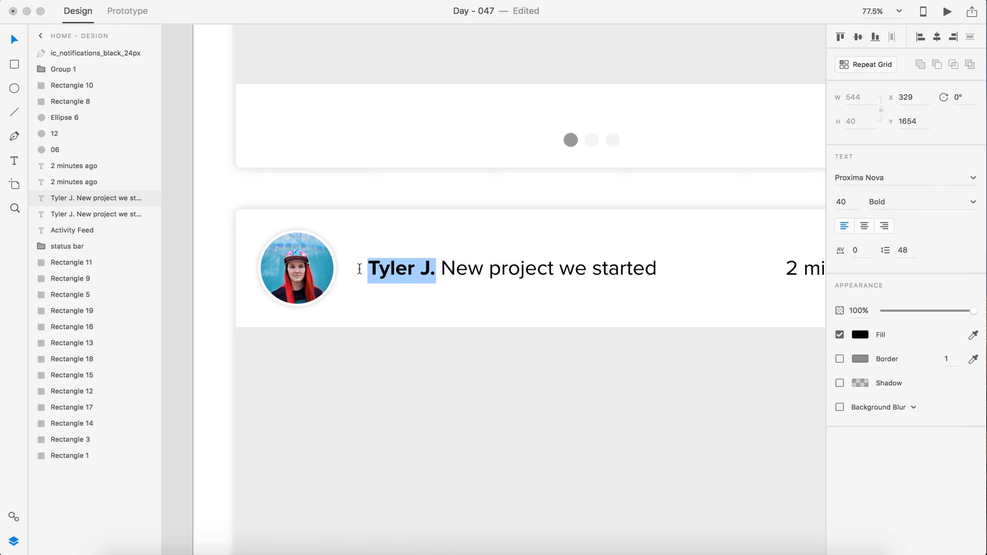
{"action": "type", "text": "Laura"}
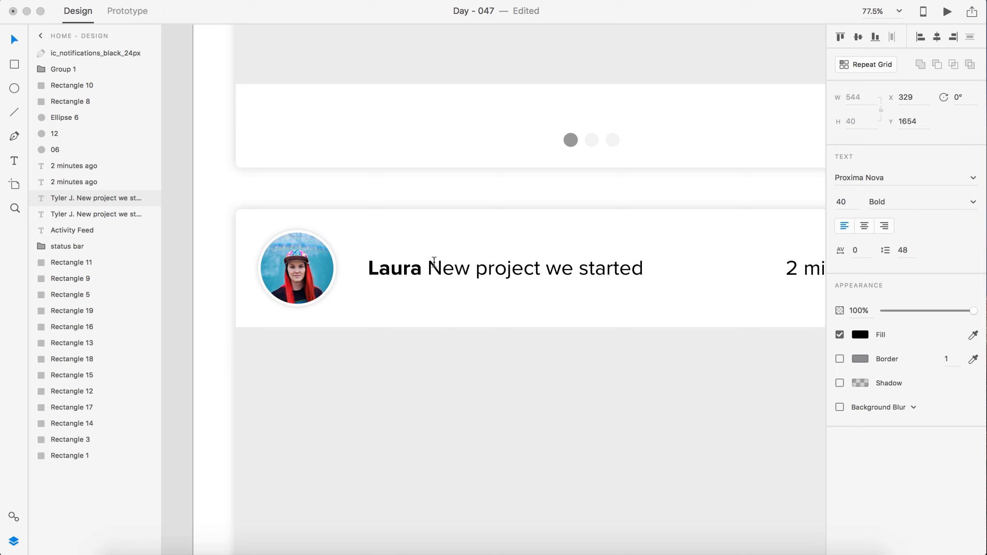
Rewrite the second post's message to ask "What you think?" and add that a named colleague "did this one."
{"action": "left_click_drag", "start_coordinate": [434, 266], "coordinate": [655, 261]}
{"action": "type", "text": "What"}
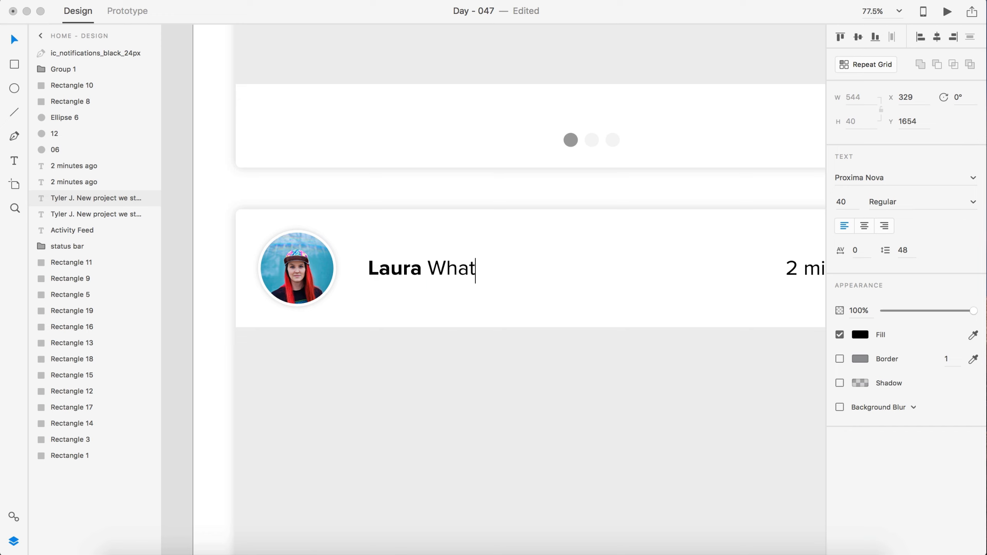
{"action": "type", "text": " d"}
{"action": "key", "text": "BackSpace"}
{"action": "type", "text": "you think>"}
{"action": "key", "text": "BackSpace"}
{"action": "type", "text": "?"}
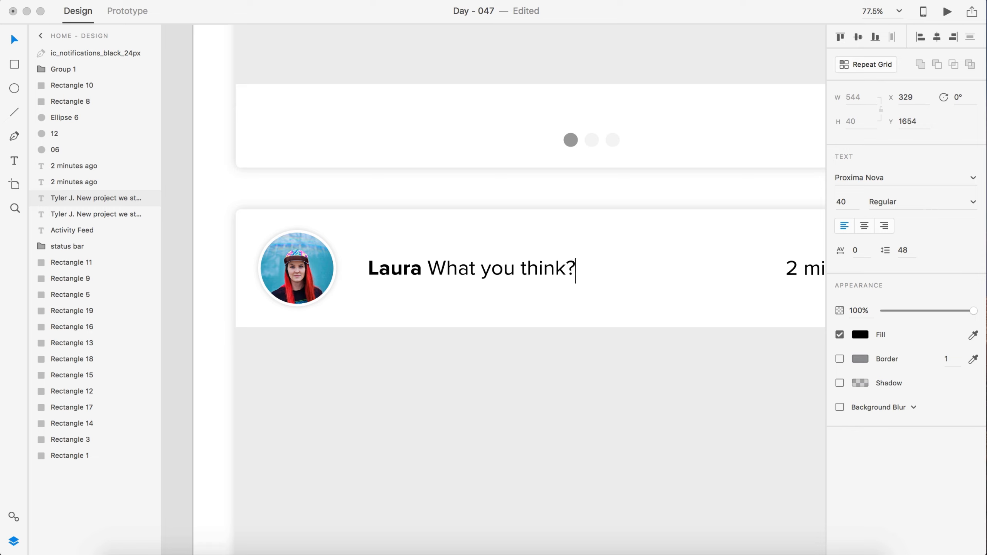
{"action": "type", "text": " Dylan did the"}
{"action": "key", "text": "BackSpace"}
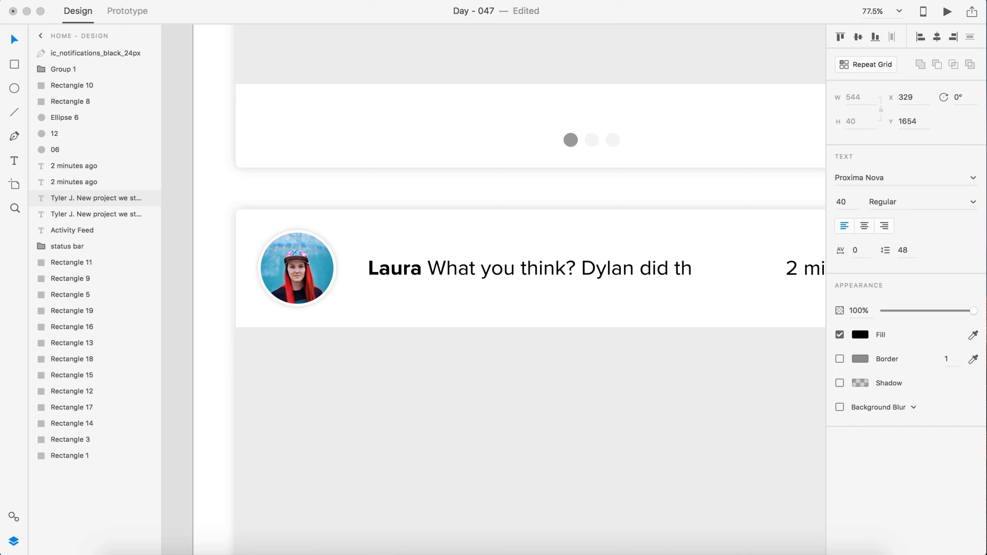
{"action": "type", "text": "is one."}
Break the second post's message before "did this one." and move the two-line text up to centre it beside the avatar
{"action": "left_click", "coordinate": [642, 268]}
{"action": "key", "text": "Return"}
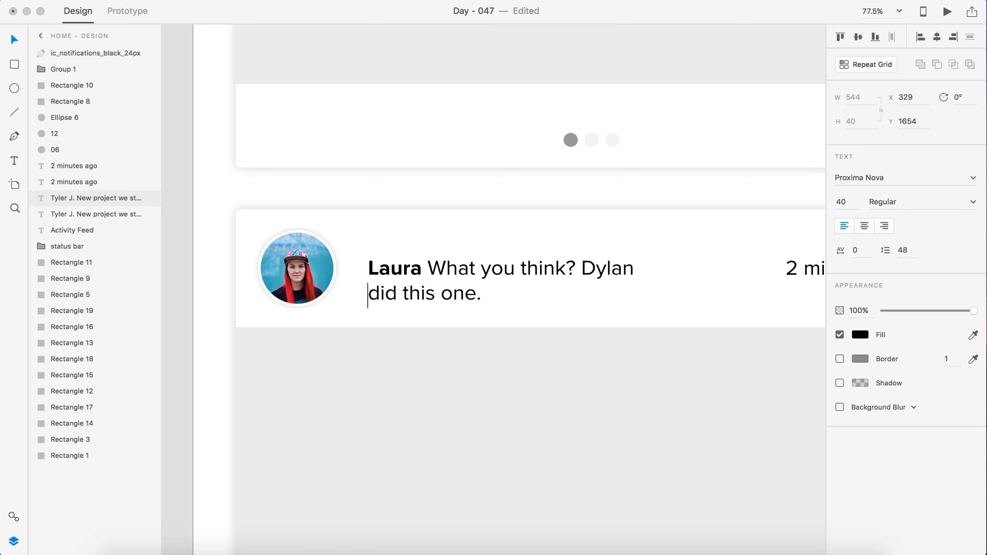
{"action": "left_click", "coordinate": [12, 39]}
{"action": "left_click_drag", "start_coordinate": [427, 268], "coordinate": [427, 259]}
{"action": "scroll", "coordinate": [423, 295], "scroll_direction": "down", "scroll_amount": 5}
{"action": "left_click", "coordinate": [270, 270]}
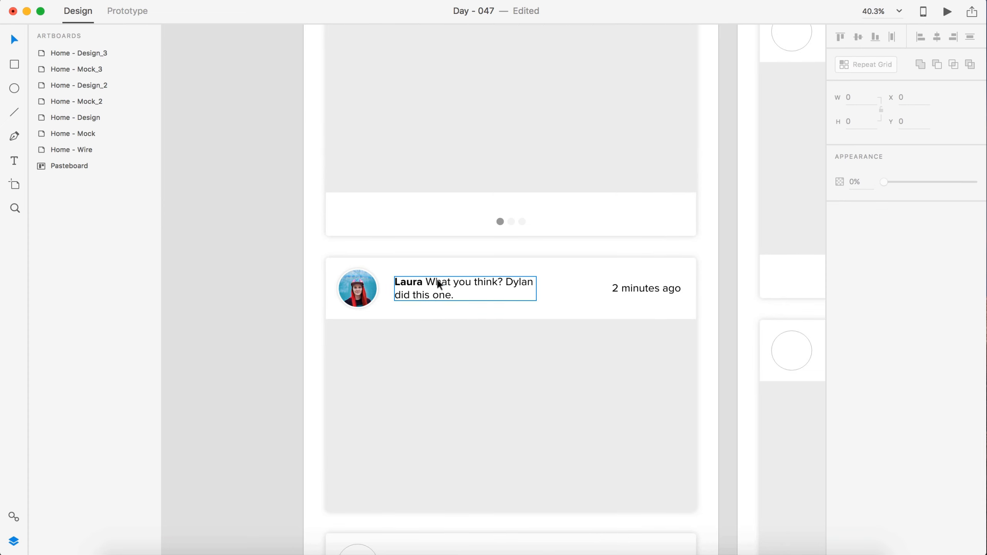
Examine the second post's avatar and two-line message up close and in the context of the whole Home - Design artboard
{"action": "scroll", "coordinate": [546, 331], "scroll_direction": "down", "scroll_amount": 5}
{"action": "scroll", "coordinate": [486, 288], "scroll_direction": "right", "scroll_amount": 3}
{"action": "scroll", "coordinate": [486, 288], "scroll_direction": "down", "scroll_amount": 2}
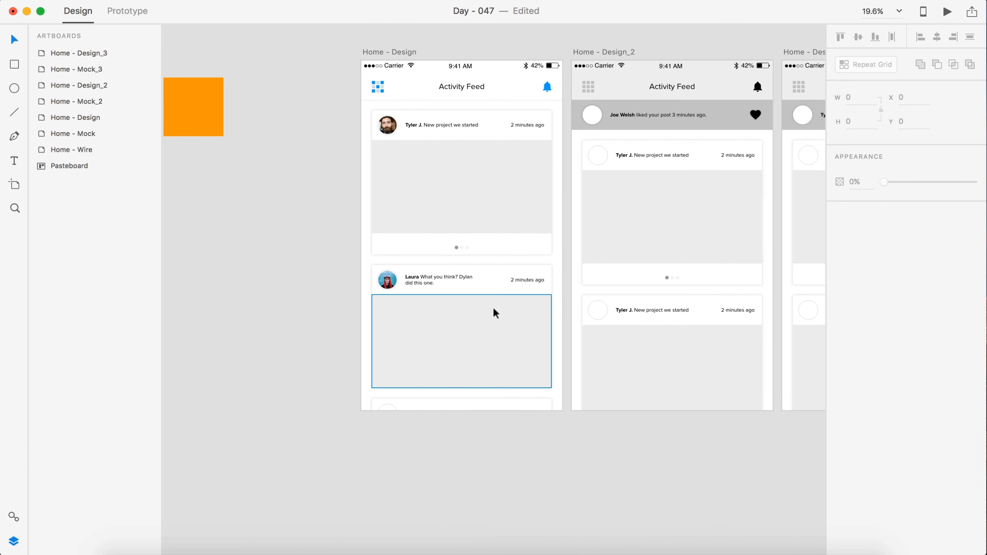
{"action": "scroll", "coordinate": [443, 280], "scroll_direction": "up", "scroll_amount": 5}
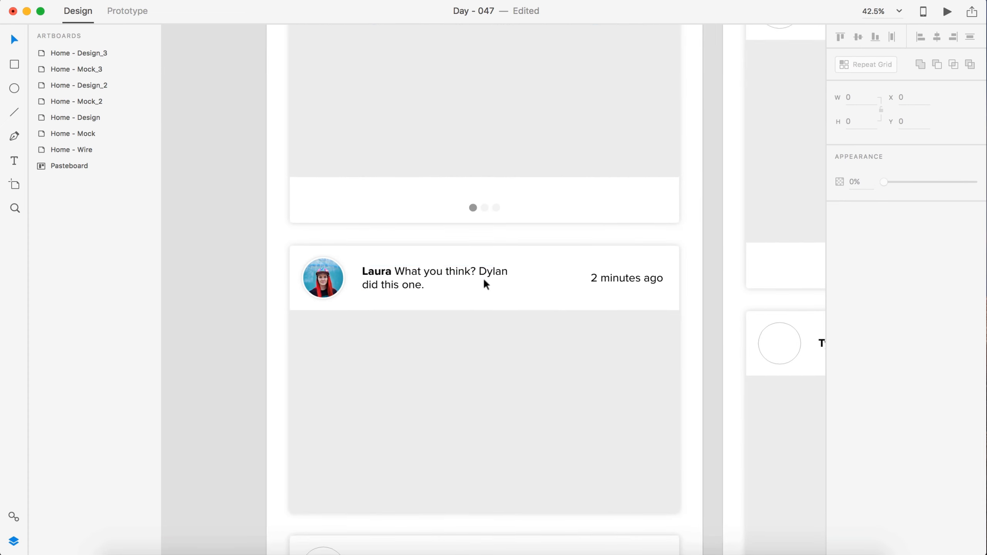
{"action": "scroll", "coordinate": [483, 277], "scroll_direction": "down", "scroll_amount": 3}
{"action": "scroll", "coordinate": [509, 218], "scroll_direction": "up", "scroll_amount": 3}
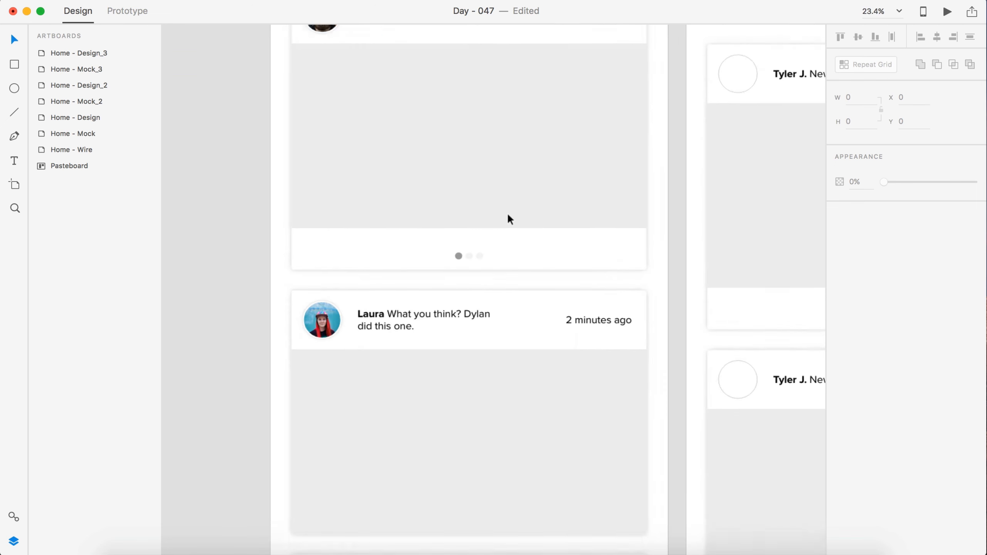
{"action": "scroll", "coordinate": [509, 216], "scroll_direction": "up", "scroll_amount": 3}
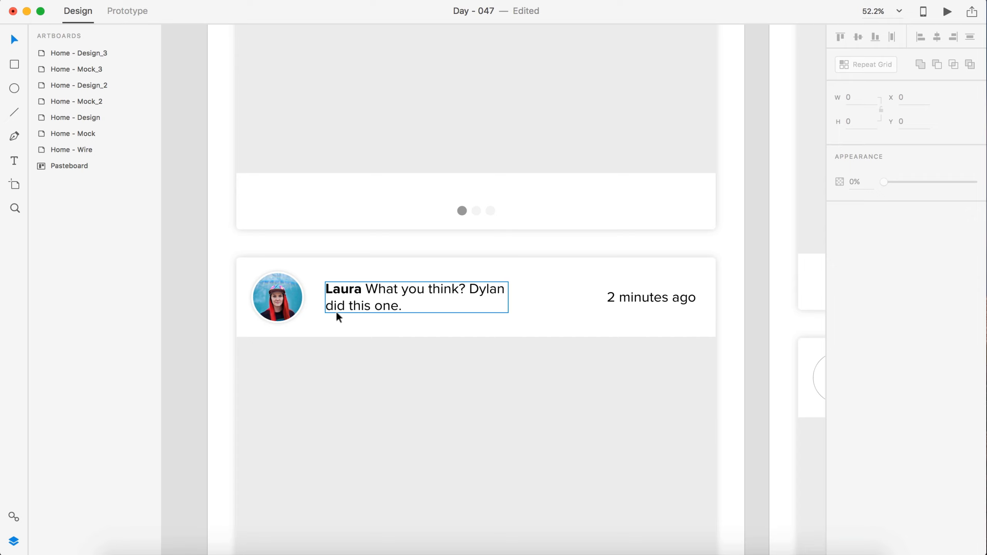
{"action": "scroll", "coordinate": [471, 372], "scroll_direction": "down", "scroll_amount": 2}
{"action": "scroll", "coordinate": [471, 373], "scroll_direction": "down", "scroll_amount": 2}
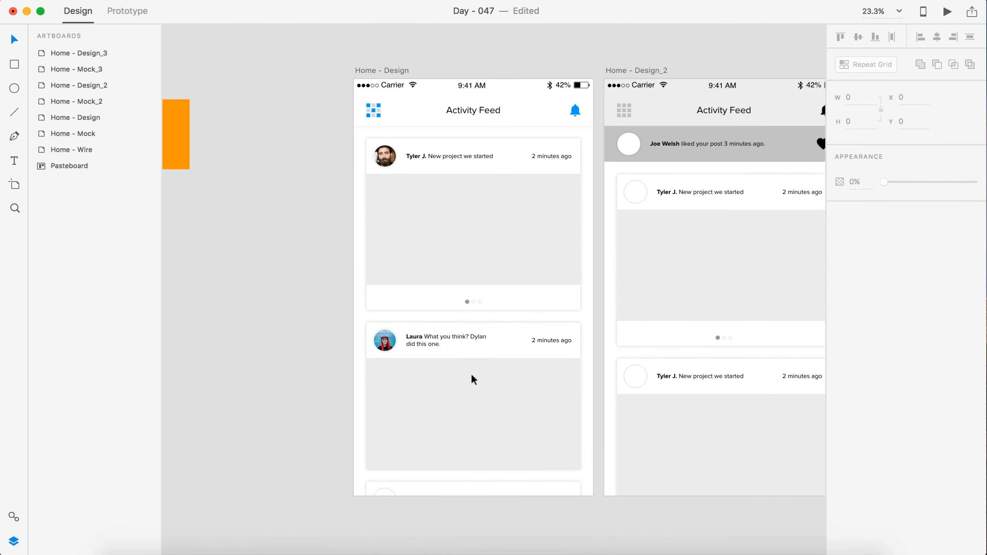
Place the portrait image 08 into the third post's avatar circle at the lower edge of Home - Design
{"action": "scroll", "coordinate": [467, 379], "scroll_direction": "down", "scroll_amount": 5}
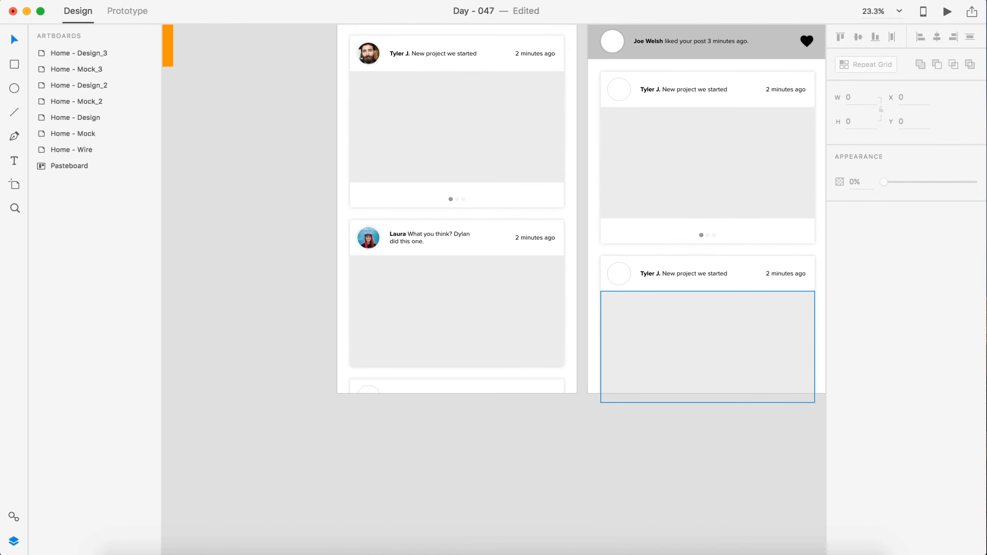
{"action": "left_click_drag", "start_coordinate": [828, 472], "coordinate": [368, 391]}
{"action": "scroll", "coordinate": [368, 391], "scroll_direction": "up", "scroll_amount": 6}
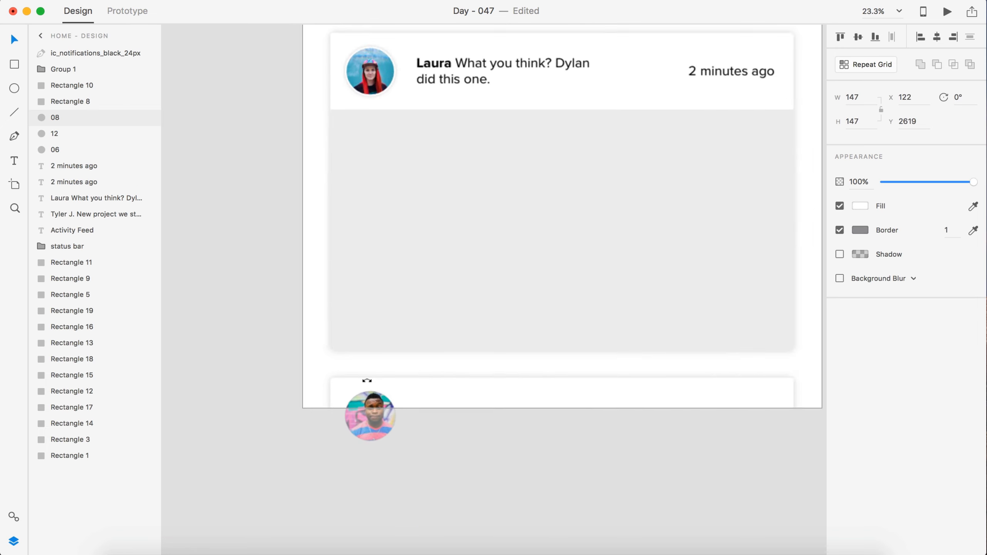
Give the third post's avatar a white border of size 5 and a shadow with Y offset 0 and blur 10
{"action": "left_click", "coordinate": [860, 229]}
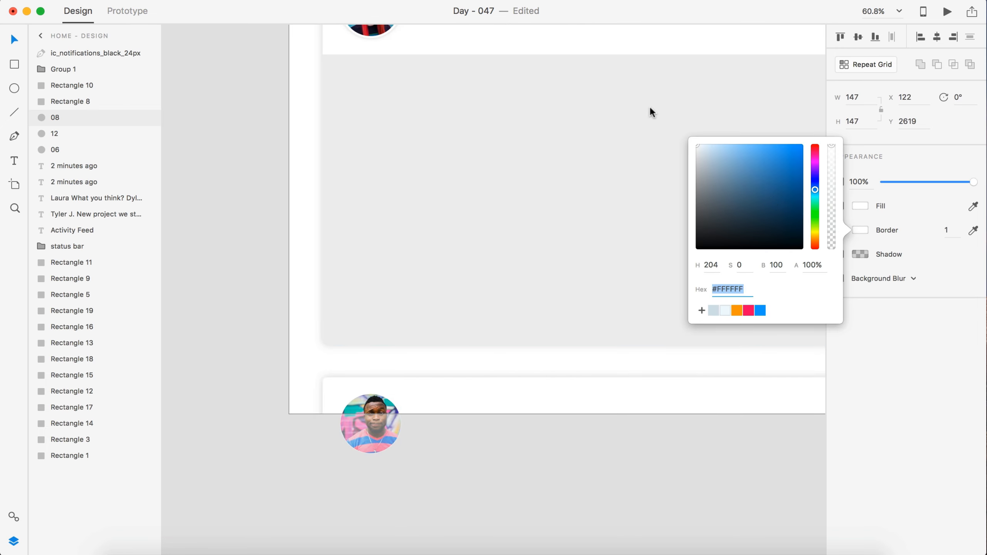
{"action": "left_click", "coordinate": [948, 230]}
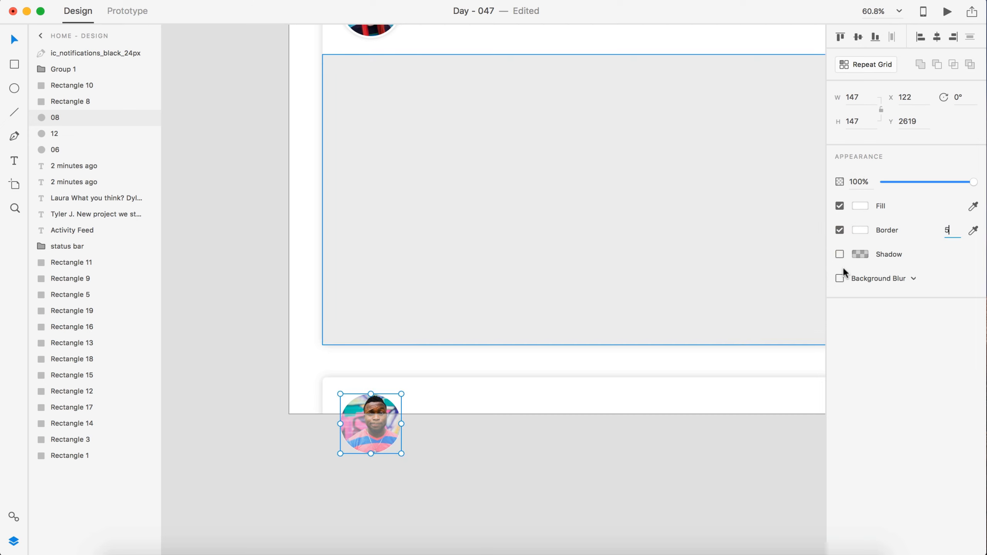
{"action": "left_click", "coordinate": [840, 252]}
{"action": "left_click", "coordinate": [896, 273]}
{"action": "type", "text": "0"}
{"action": "key", "text": "Tab"}
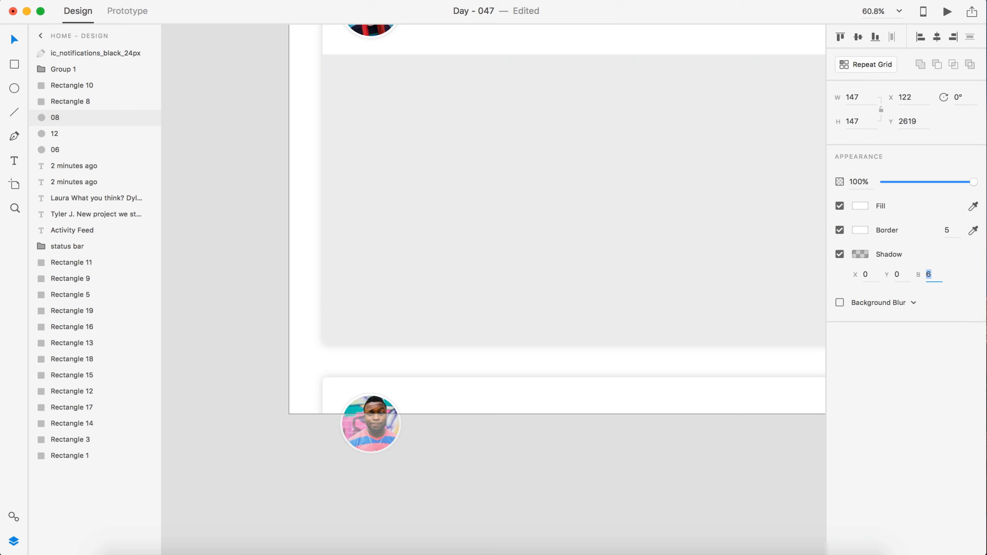
{"action": "type", "text": "10"}
{"action": "key", "text": "Return"}
{"action": "left_click", "coordinate": [210, 312]}
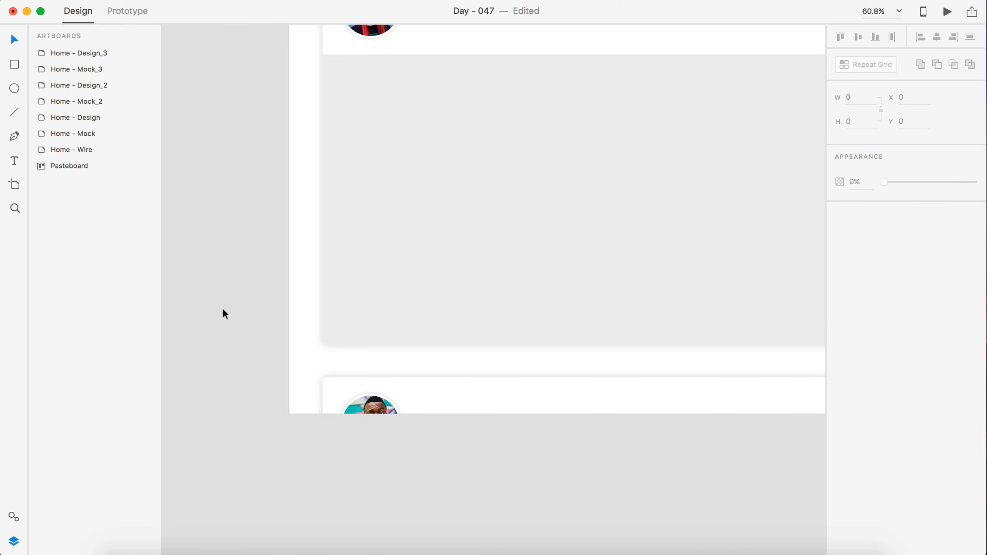
Fill the first pagination dot under the first post with the saved blue swatch
{"action": "scroll", "coordinate": [223, 311], "scroll_direction": "down", "scroll_amount": 5}
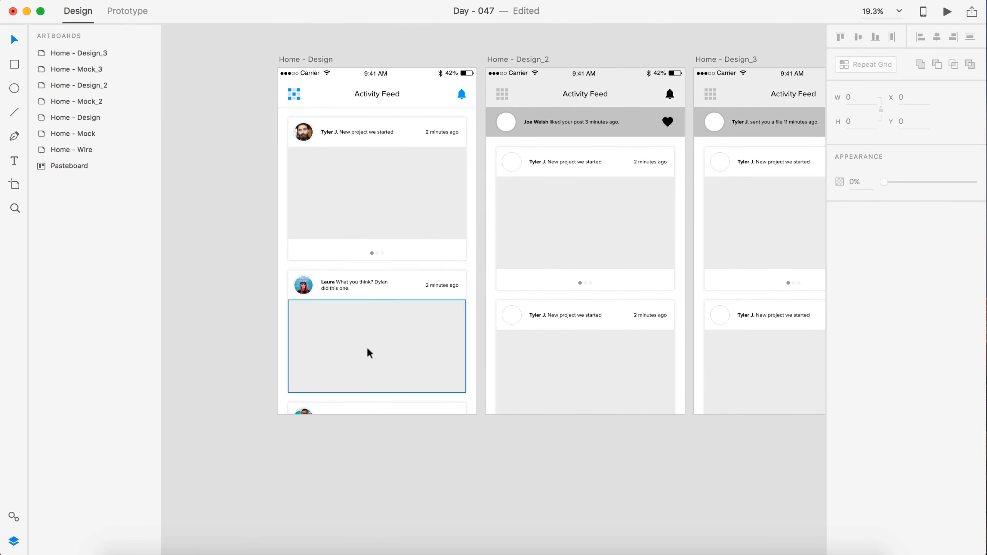
{"action": "scroll", "coordinate": [413, 347], "scroll_direction": "up", "scroll_amount": 5}
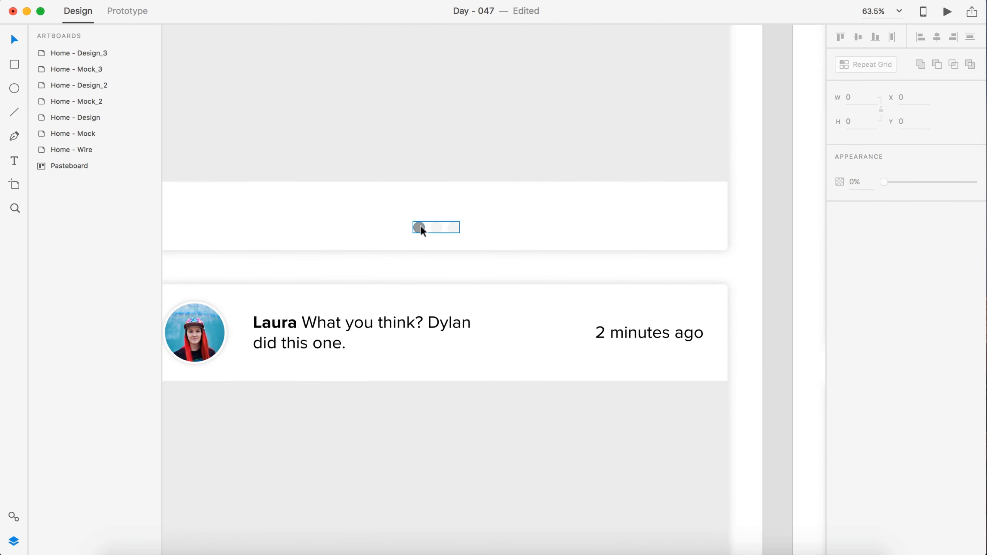
{"action": "double_click", "coordinate": [421, 228]}
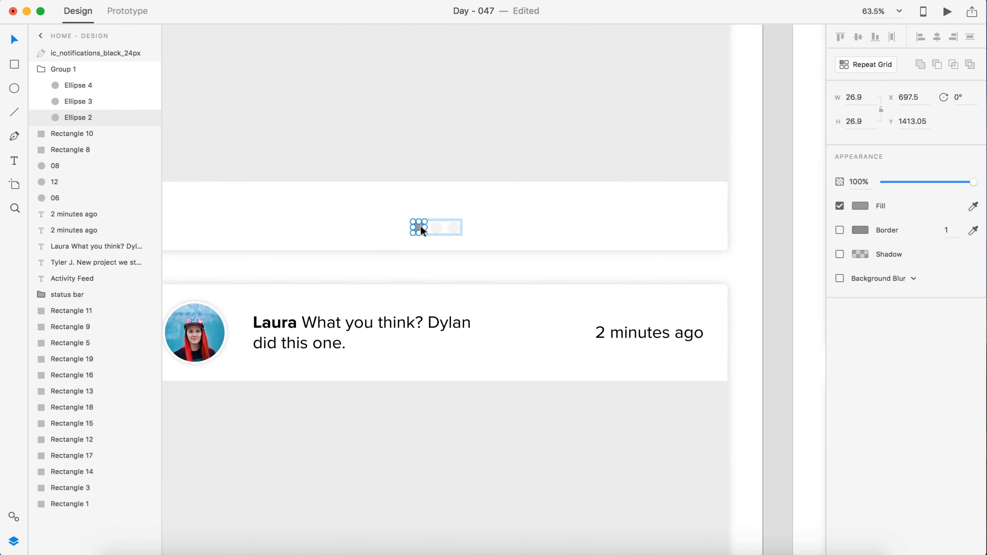
{"action": "left_click", "coordinate": [855, 202]}
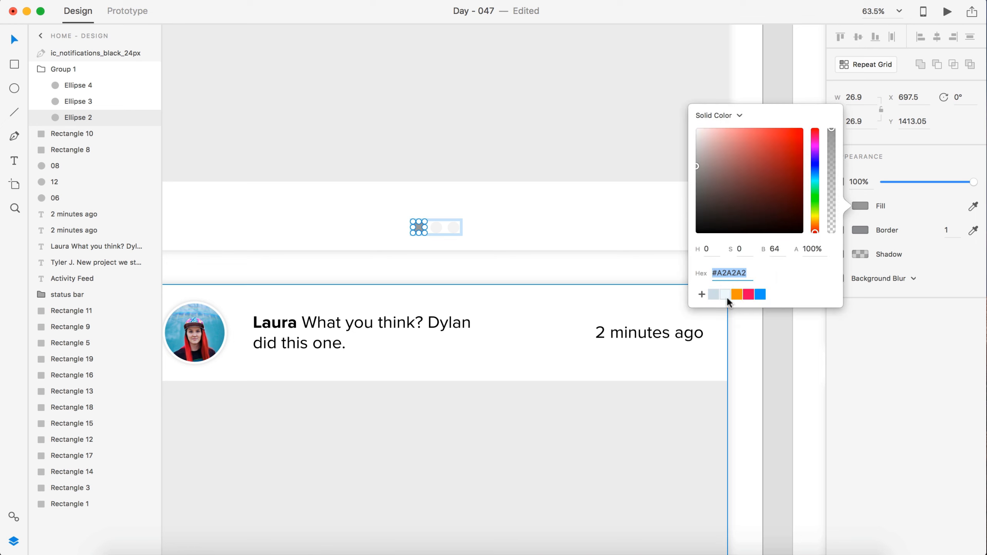
{"action": "left_click", "coordinate": [759, 294]}
Fill the other two pagination dots under the first post with the saved light blue #F0F9FD
{"action": "left_click", "coordinate": [436, 229]}
{"action": "left_click", "coordinate": [454, 228], "text": "shift"}
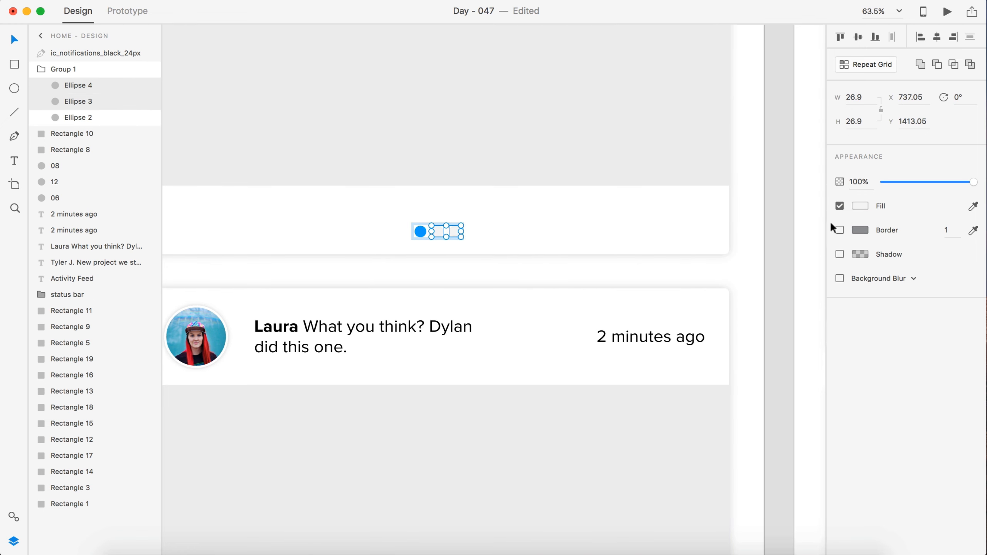
{"action": "left_click", "coordinate": [860, 206]}
{"action": "left_click", "coordinate": [725, 294]}
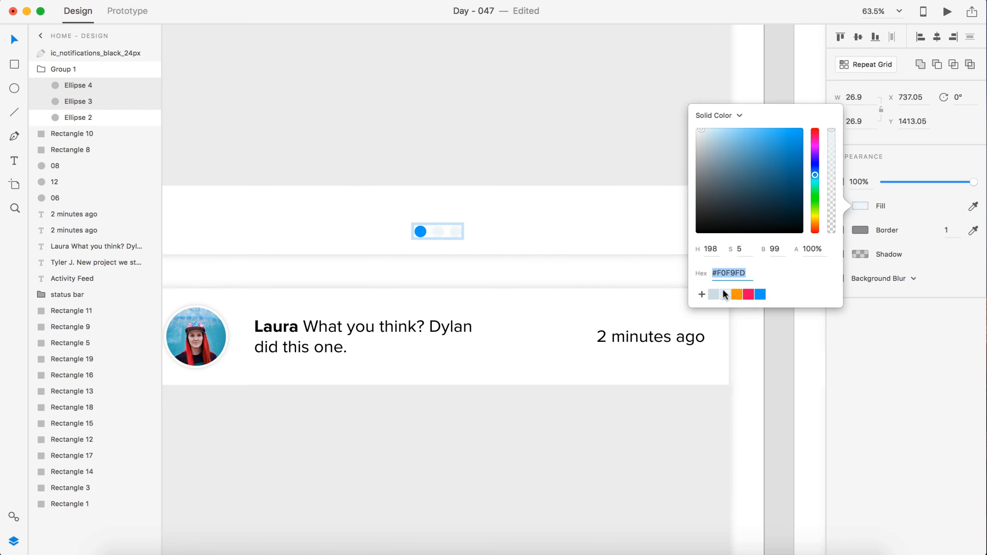
{"action": "left_click", "coordinate": [589, 266]}
Fill the first post's grey image area on Home - Design with the saved light blue #F0F9FD
{"action": "scroll", "coordinate": [589, 266], "scroll_direction": "down", "scroll_amount": 10}
{"action": "left_click", "coordinate": [589, 266]}
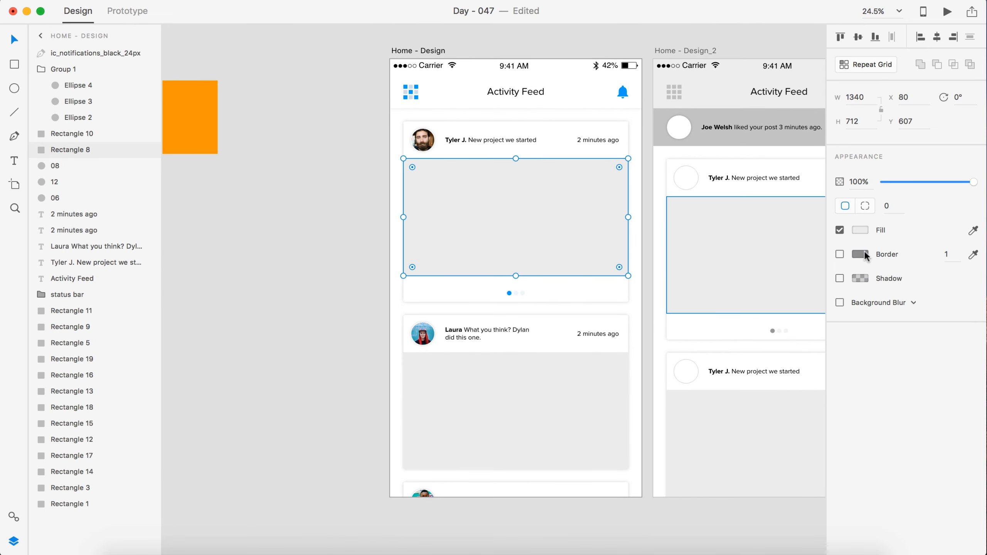
{"action": "left_click", "coordinate": [860, 230]}
{"action": "left_click", "coordinate": [725, 319]}
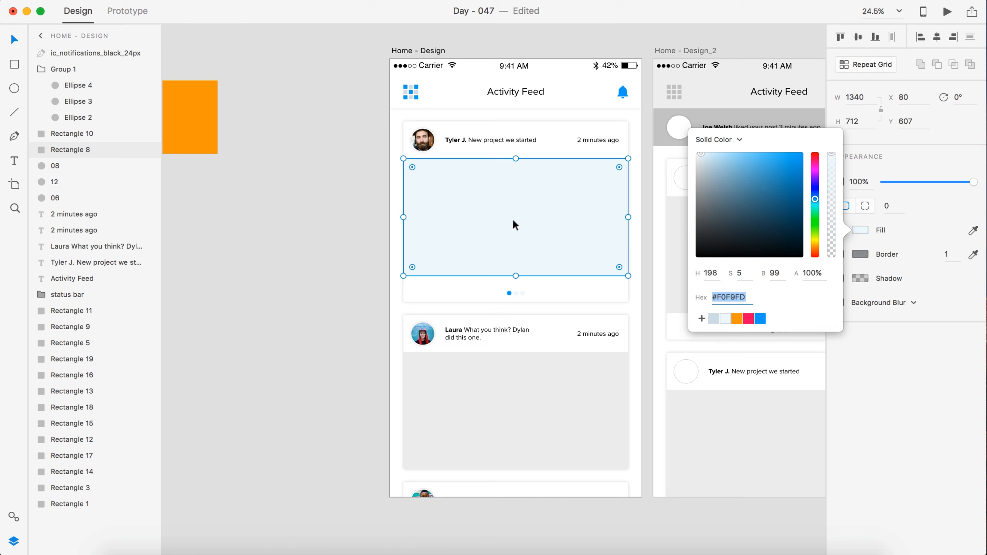
{"action": "left_click", "coordinate": [288, 257]}
Fill the second post's grey image area on Home - Design with the saved light blue swatch
{"action": "scroll", "coordinate": [373, 293], "scroll_direction": "down", "scroll_amount": 2}
{"action": "scroll", "coordinate": [373, 293], "scroll_direction": "right", "scroll_amount": 2}
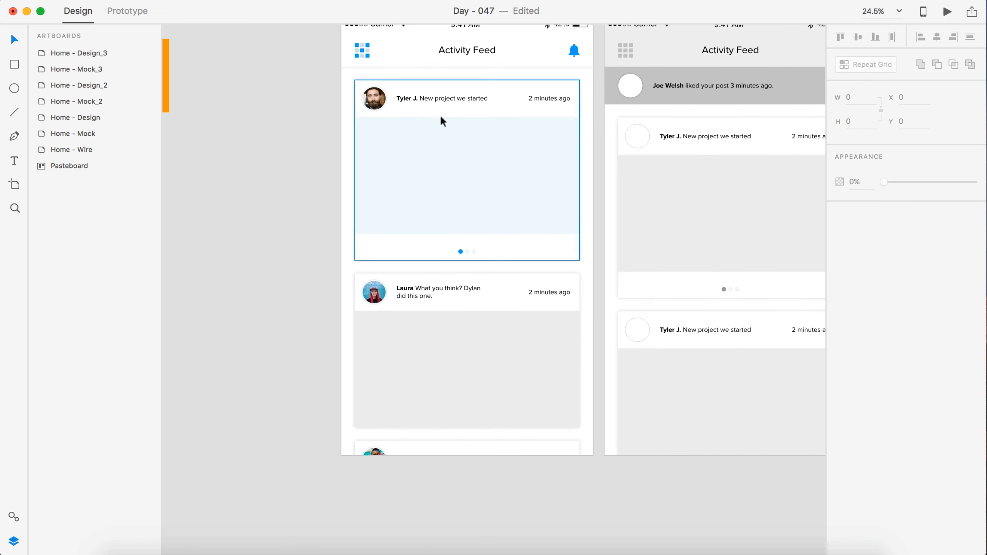
{"action": "left_click", "coordinate": [490, 325]}
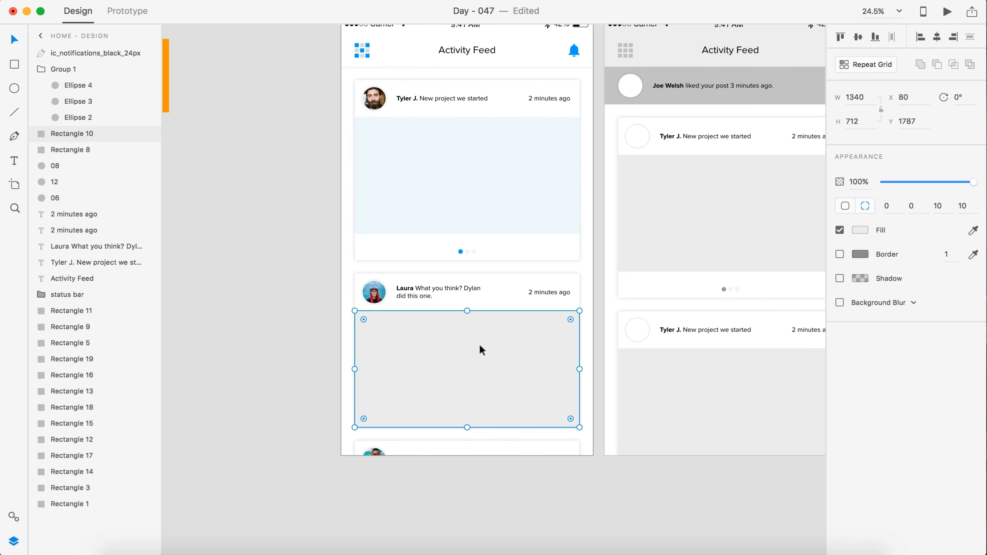
{"action": "left_click", "coordinate": [860, 230]}
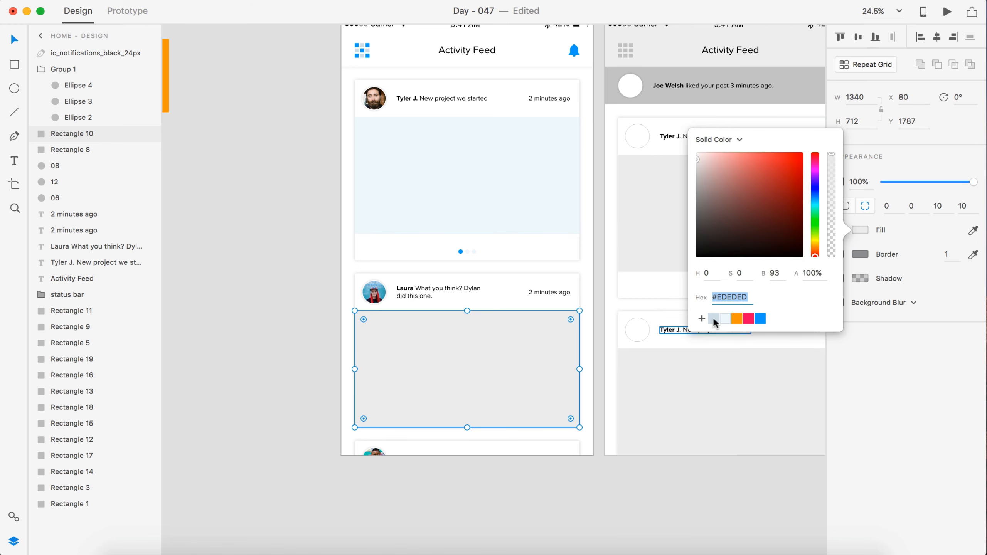
{"action": "left_click", "coordinate": [722, 316]}
{"action": "left_click", "coordinate": [284, 279]}
Place the graffiti wall photo from the file browser into the second post's image area on Home - Design
{"action": "scroll", "coordinate": [284, 279], "scroll_direction": "down", "scroll_amount": 3}
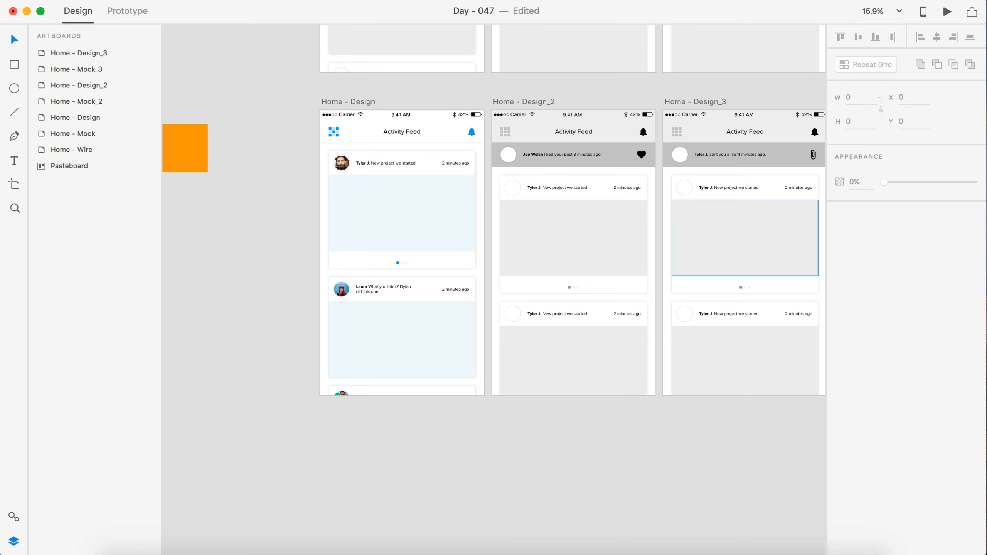
{"action": "key", "text": "super+Tab"}
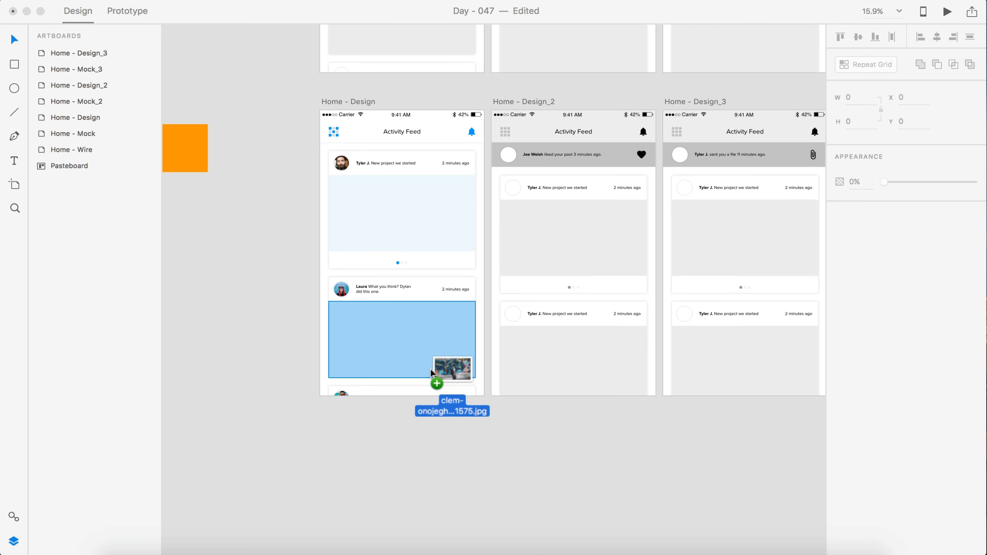
{"action": "left_click_drag", "start_coordinate": [430, 368], "coordinate": [400, 340]}
{"action": "left_click", "coordinate": [244, 346]}
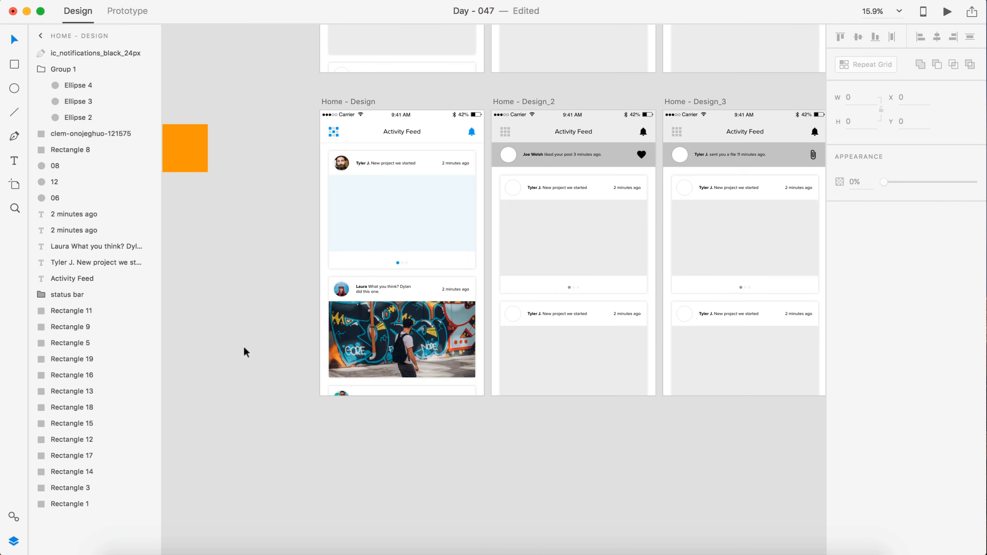
Place the app phone image in the first post's image area, scale it to about 227 by 472 and move it near the middle
{"action": "scroll", "coordinate": [323, 372], "scroll_direction": "up", "scroll_amount": 5}
{"action": "scroll", "coordinate": [560, 499], "scroll_direction": "down", "scroll_amount": 4}
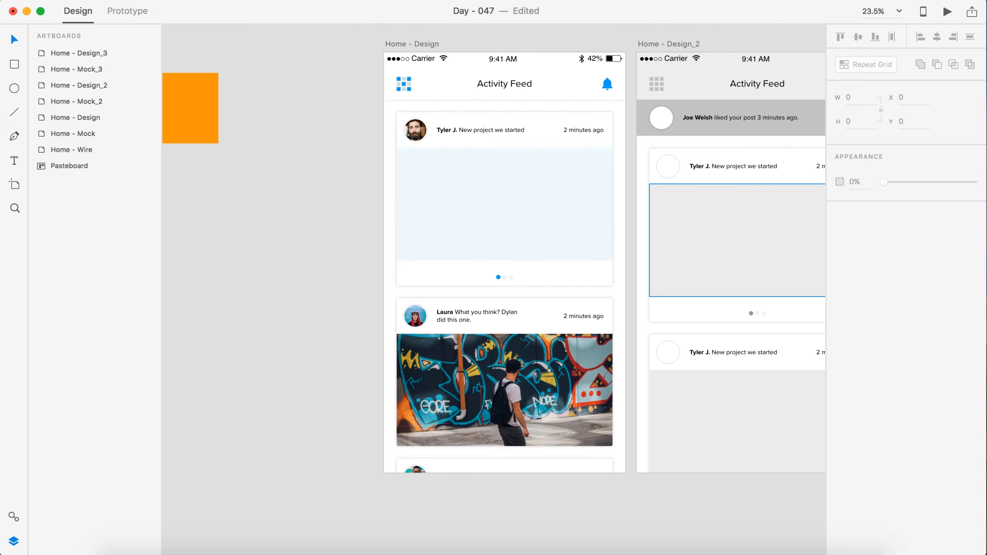
{"action": "left_click_drag", "start_coordinate": [671, 216], "coordinate": [513, 197]}
{"action": "scroll", "coordinate": [512, 197], "scroll_direction": "up", "scroll_amount": 5}
{"action": "left_click_drag", "start_coordinate": [562, 113], "coordinate": [542, 137]}
{"action": "left_click_drag", "start_coordinate": [502, 199], "coordinate": [499, 192]}
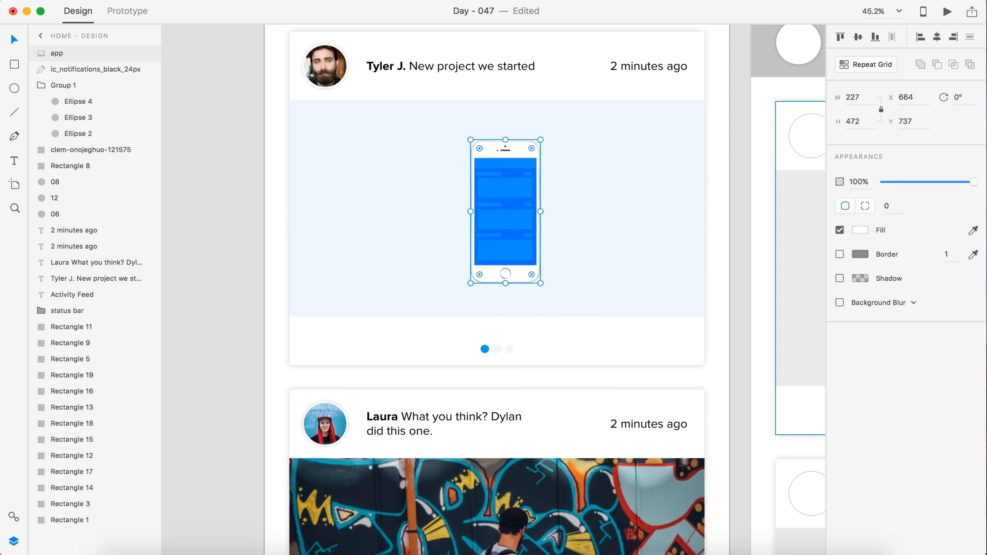
Duplicate the phone image beside the original in the first post and replace the copy with the app_01 image from the file browser
{"action": "key", "text": "alt"}
{"action": "left_click_drag", "start_coordinate": [521, 220], "coordinate": [616, 221]}
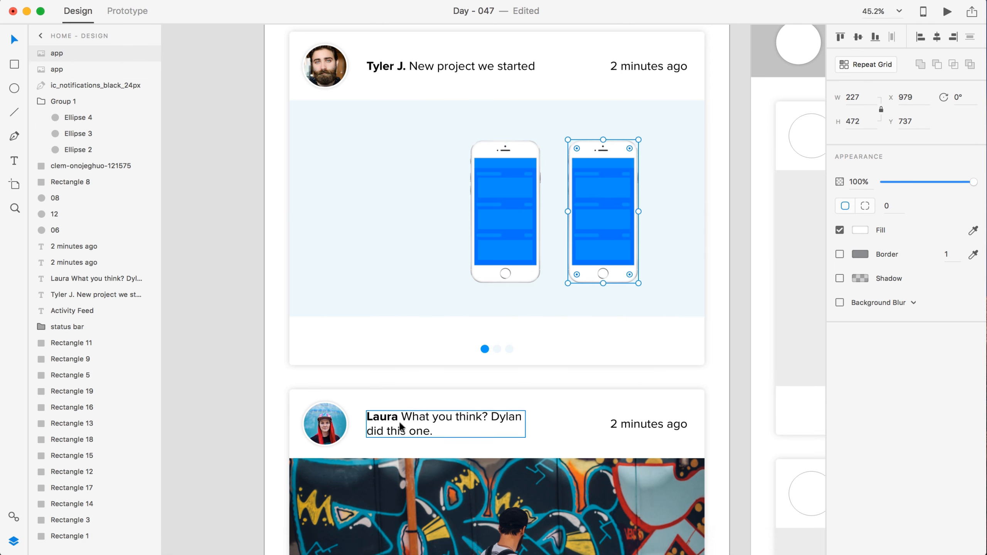
{"action": "left_click", "coordinate": [120, 554]}
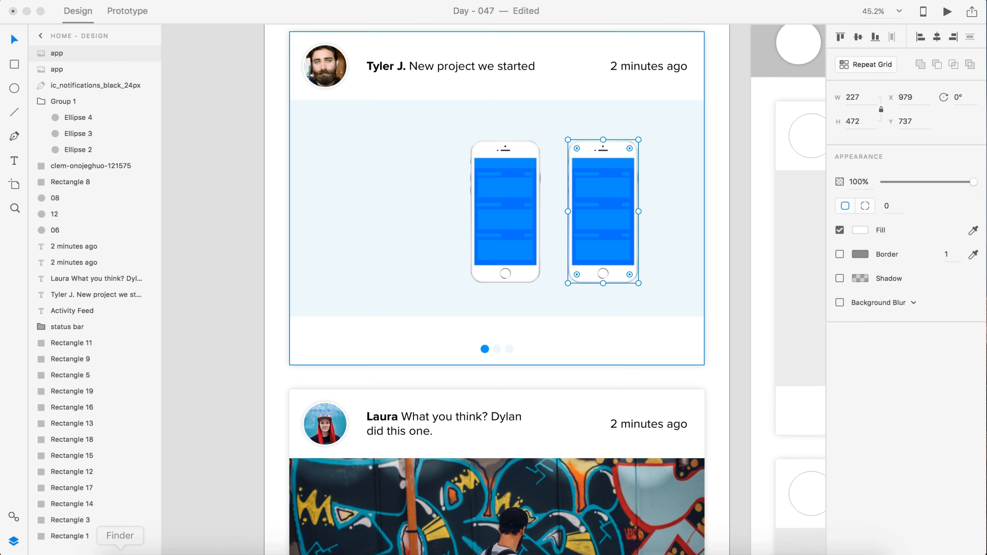
{"action": "left_click_drag", "start_coordinate": [120, 553], "coordinate": [613, 208]}
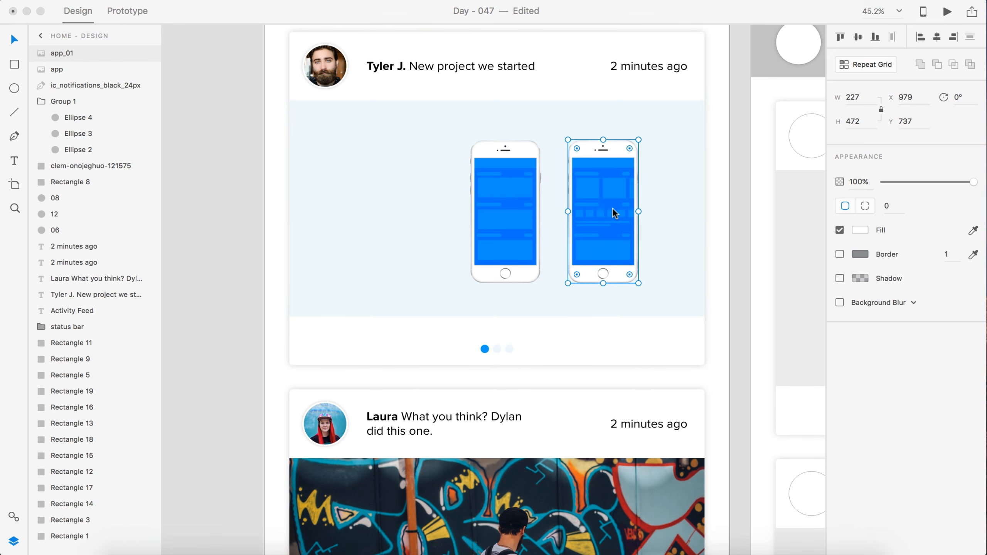
Move both phone images together so the pair sits centred in the first post's light blue image area on Home - Design
{"action": "left_click", "coordinate": [594, 214]}
{"action": "left_click", "coordinate": [516, 214], "text": "shift"}
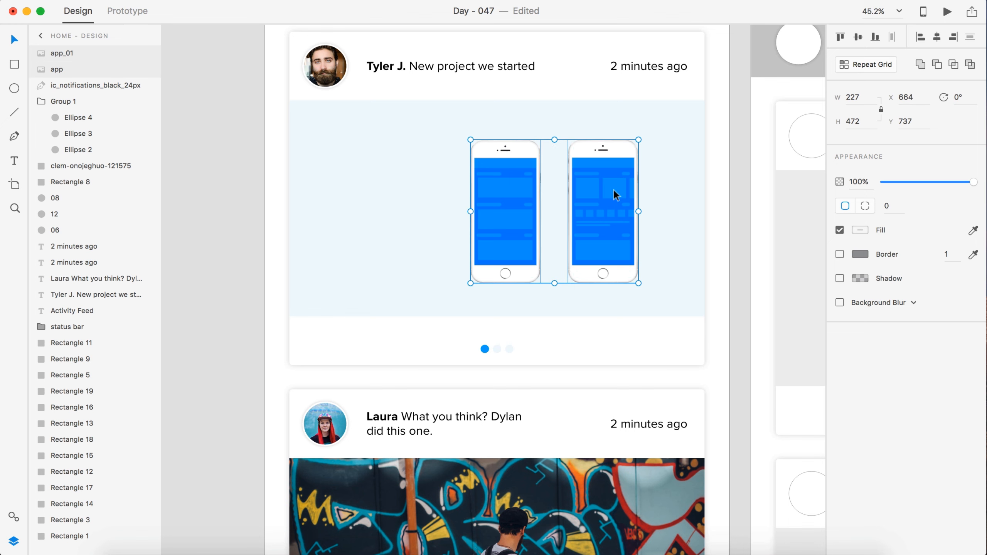
{"action": "left_click_drag", "start_coordinate": [597, 203], "coordinate": [538, 199]}
{"action": "scroll", "coordinate": [539, 199], "scroll_direction": "down", "scroll_amount": 5}
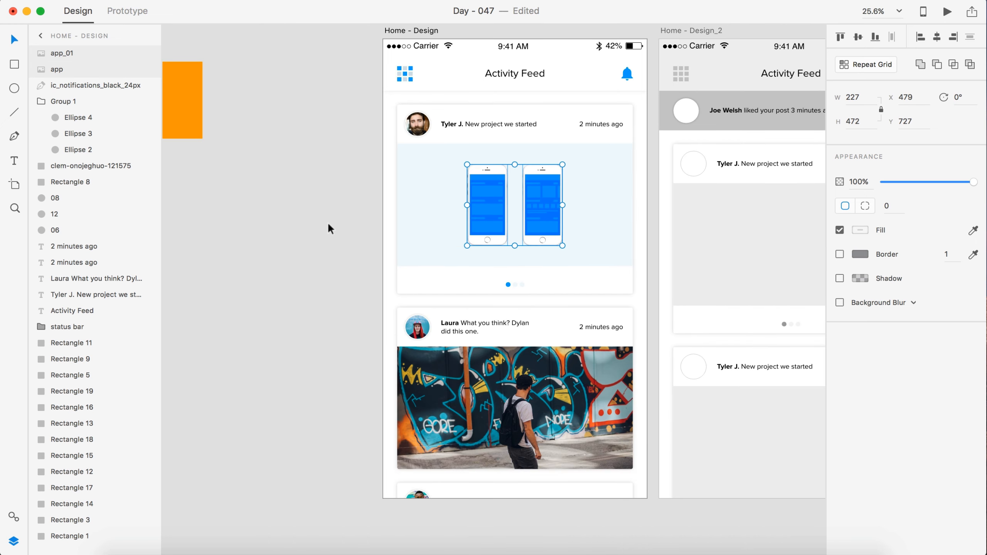
{"action": "left_click", "coordinate": [330, 226]}
{"action": "scroll", "coordinate": [324, 267], "scroll_direction": "down", "scroll_amount": 2}
{"action": "scroll", "coordinate": [324, 267], "scroll_direction": "right", "scroll_amount": 2}
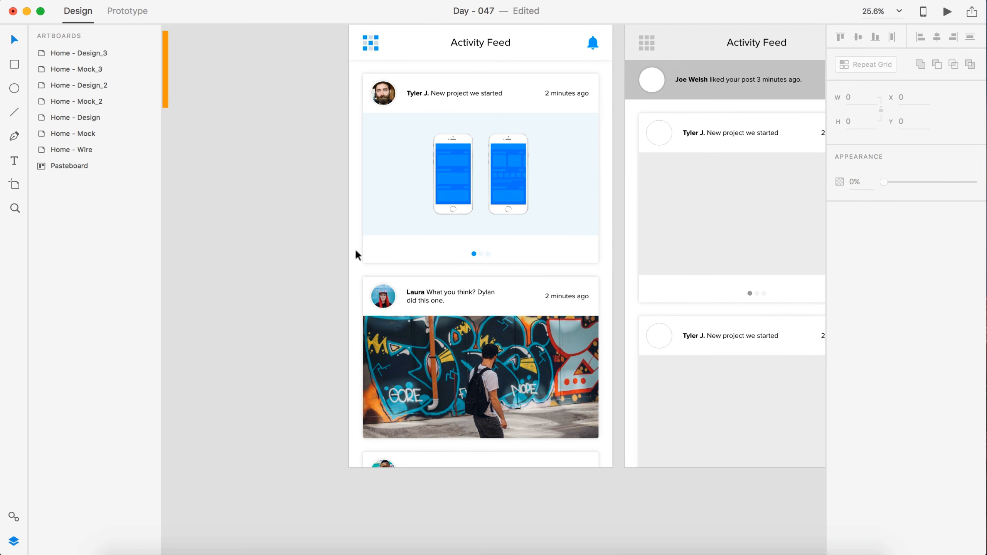
Enlarge the two phone images slightly while keeping the pair centred in the first post's image area
{"action": "left_click", "coordinate": [512, 156]}
{"action": "left_click", "coordinate": [463, 163], "text": "shift"}
{"action": "left_click_drag", "start_coordinate": [529, 133], "coordinate": [535, 128]}
{"action": "left_click", "coordinate": [253, 225]}
{"action": "left_click_drag", "start_coordinate": [451, 181], "coordinate": [506, 179]}
{"action": "left_click", "coordinate": [500, 180], "text": "shift"}
{"action": "left_click", "coordinate": [296, 343]}
Change the second post's time label on Home - Design to "4 minutes ago"
{"action": "scroll", "coordinate": [296, 343], "scroll_direction": "down", "scroll_amount": 5}
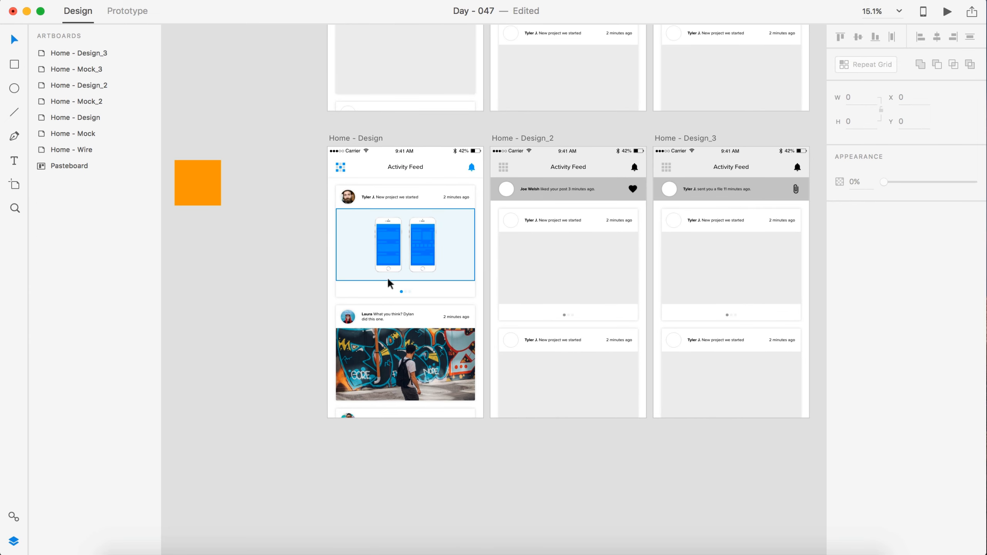
{"action": "scroll", "coordinate": [392, 278], "scroll_direction": "up", "scroll_amount": 1}
{"action": "key", "text": "super+Tab"}
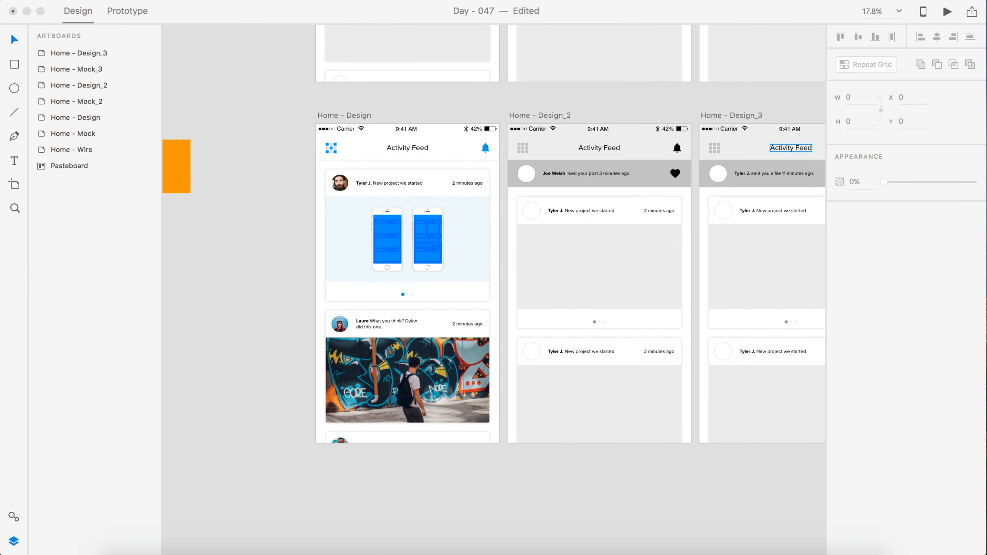
{"action": "left_click", "coordinate": [276, 295]}
{"action": "scroll", "coordinate": [376, 319], "scroll_direction": "up", "scroll_amount": 5}
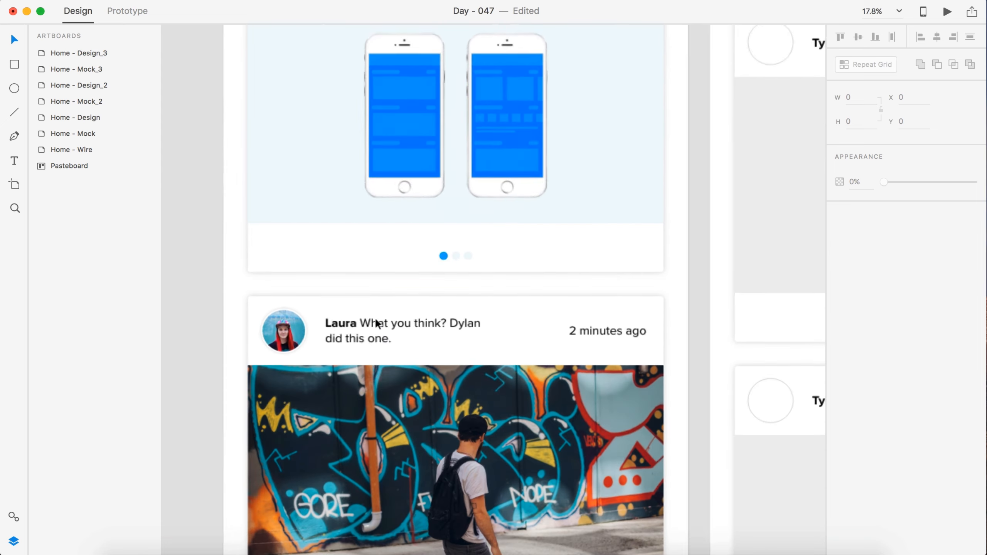
{"action": "double_click", "coordinate": [588, 332]}
{"action": "left_click", "coordinate": [575, 331]}
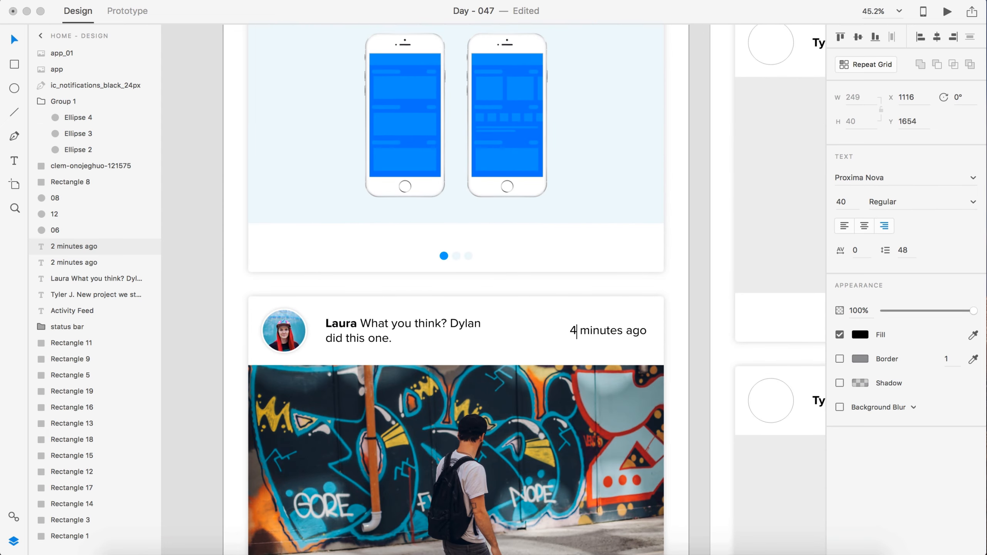
{"action": "key", "text": "Escape"}
{"action": "key", "text": "Escape"}
Review the finished Home - Design artboard beside the still grey Home - Design_2 and Home - Design_3 artboards
{"action": "scroll", "coordinate": [221, 239], "scroll_direction": "down", "scroll_amount": 5}
{"action": "scroll", "coordinate": [221, 240], "scroll_direction": "left", "scroll_amount": 2}
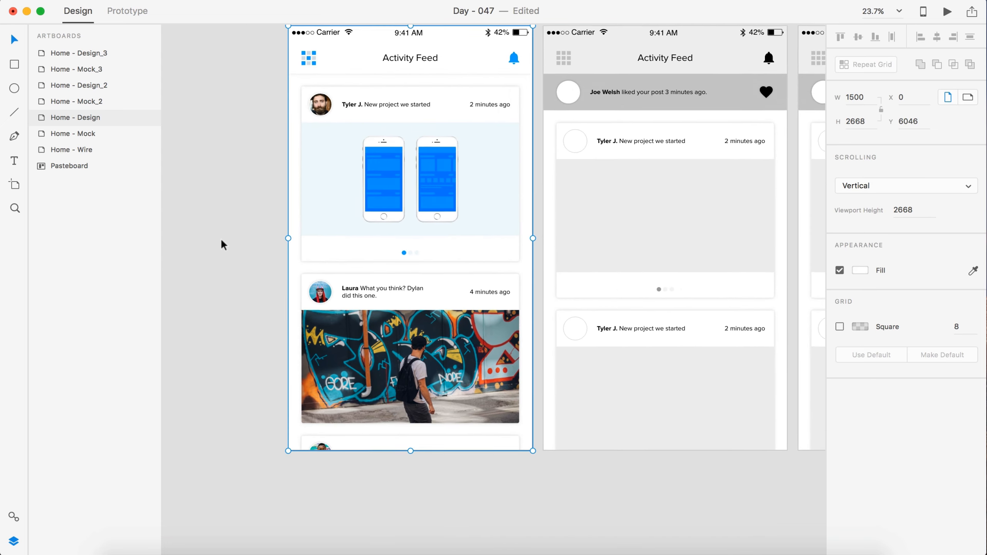
{"action": "scroll", "coordinate": [221, 239], "scroll_direction": "up", "scroll_amount": 2}
{"action": "left_click", "coordinate": [208, 250]}
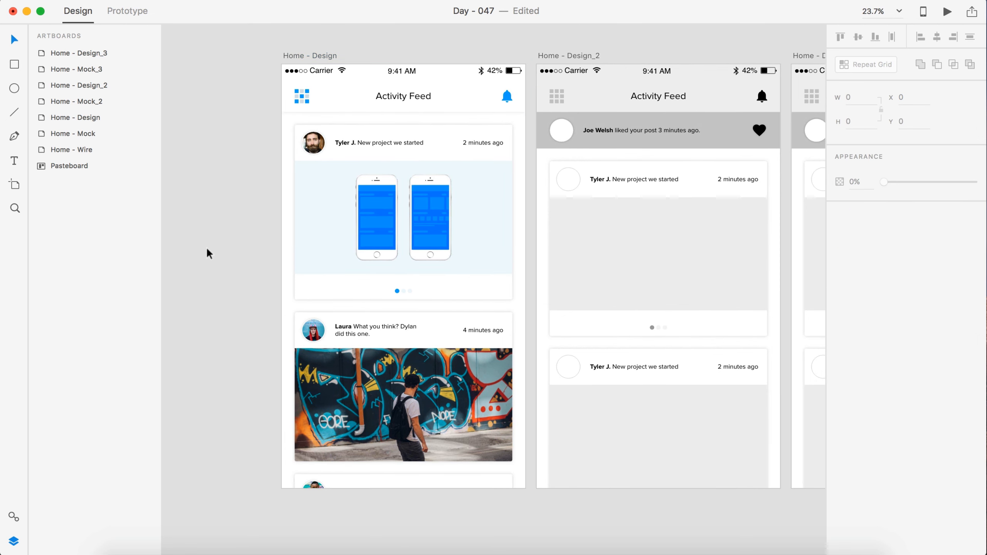
{"action": "scroll", "coordinate": [268, 332], "scroll_direction": "left", "scroll_amount": 2}
{"action": "scroll", "coordinate": [268, 332], "scroll_direction": "up", "scroll_amount": 1}
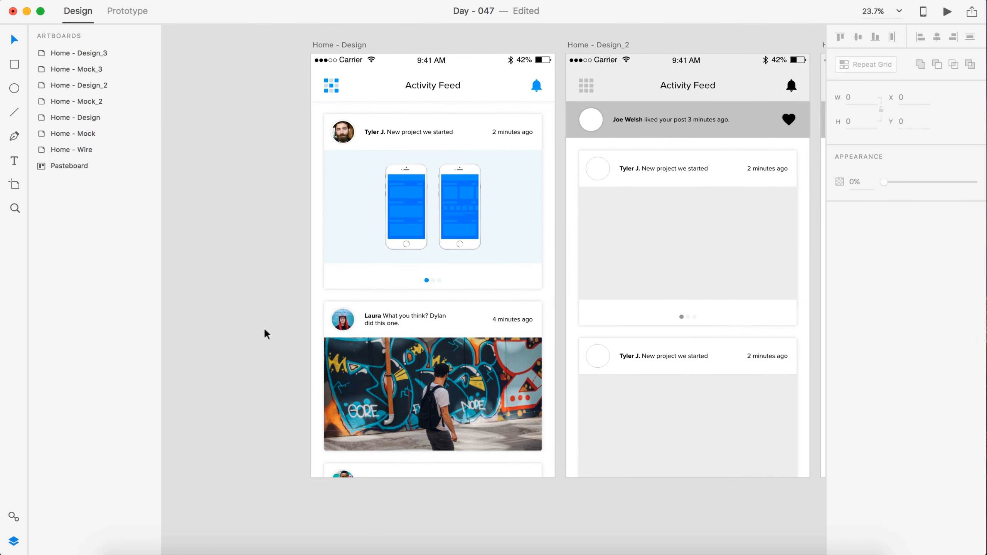
{"action": "scroll", "coordinate": [264, 327], "scroll_direction": "right", "scroll_amount": 2}
{"action": "scroll", "coordinate": [264, 328], "scroll_direction": "up", "scroll_amount": 1}
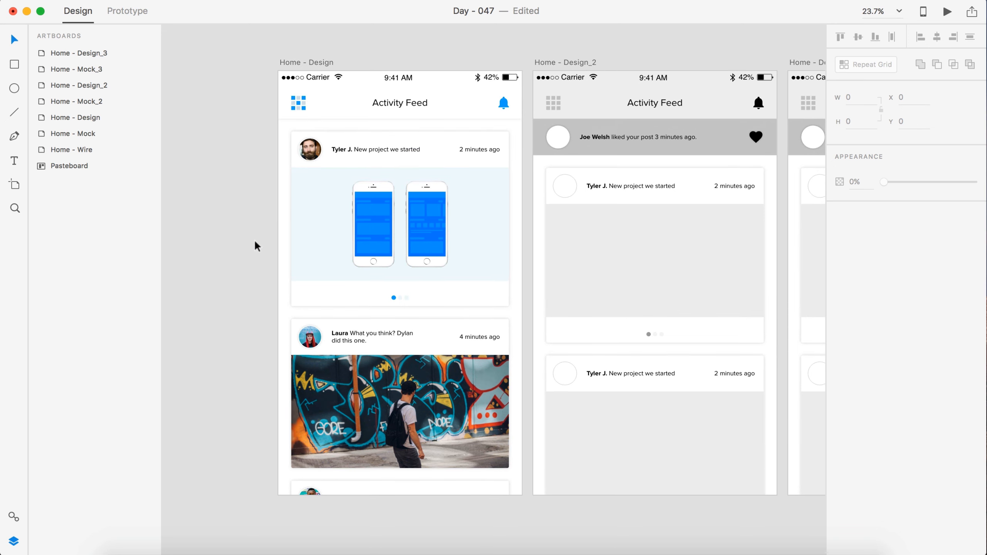
{"action": "scroll", "coordinate": [350, 274], "scroll_direction": "right", "scroll_amount": 3}
{"action": "scroll", "coordinate": [350, 274], "scroll_direction": "down", "scroll_amount": 2}
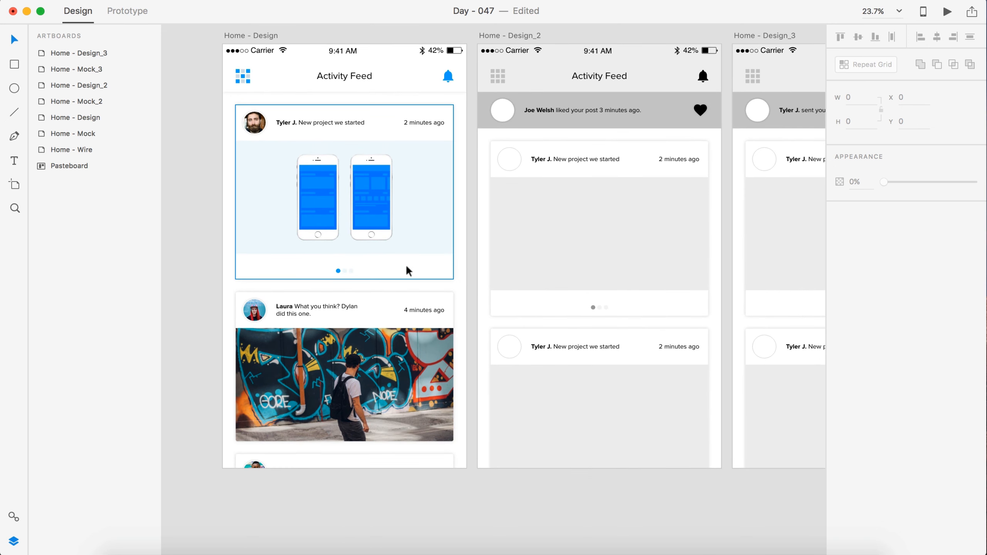
{"action": "scroll", "coordinate": [407, 271], "scroll_direction": "up", "scroll_amount": 3}
{"action": "scroll", "coordinate": [407, 271], "scroll_direction": "right", "scroll_amount": 1}
{"action": "scroll", "coordinate": [407, 268], "scroll_direction": "down", "scroll_amount": 2}
{"action": "scroll", "coordinate": [407, 267], "scroll_direction": "right", "scroll_amount": 1}
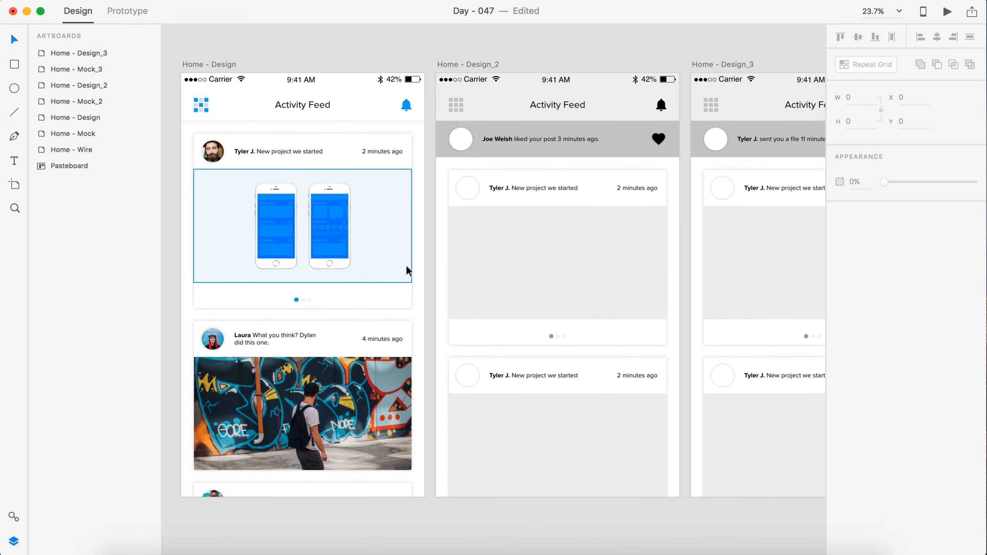
Delete everything on Home - Design_2 except the notification banner group
{"action": "scroll", "coordinate": [405, 264], "scroll_direction": "down", "scroll_amount": 3}
{"action": "left_click", "coordinate": [538, 201]}
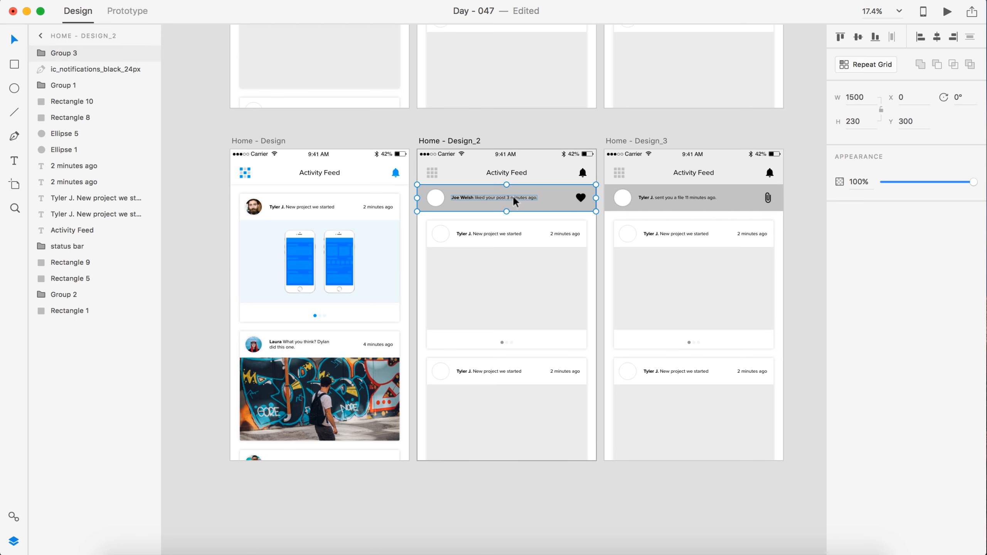
{"action": "left_click_drag", "start_coordinate": [584, 497], "coordinate": [419, 144]}
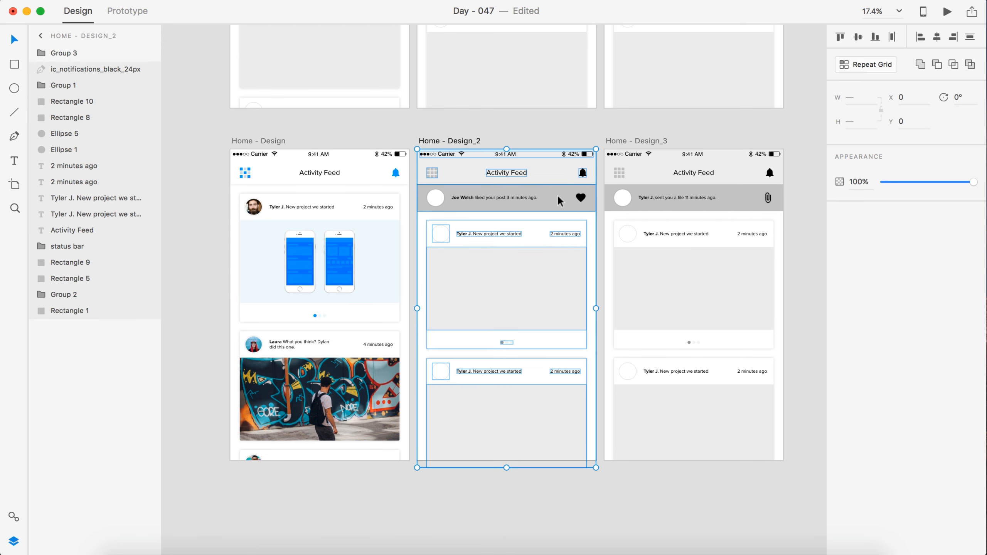
{"action": "key", "text": "Delete"}
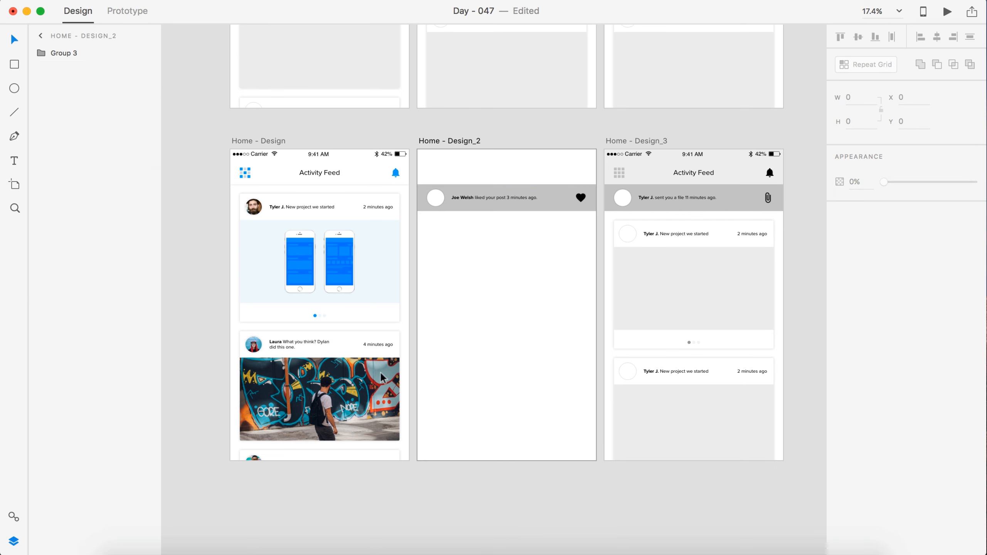
Copy all the content of Home - Design onto Home - Design_2, layered beneath the notification banner
{"action": "left_click_drag", "start_coordinate": [398, 470], "coordinate": [231, 153]}
{"action": "left_click", "coordinate": [439, 139]}
{"action": "key", "text": "super+v"}
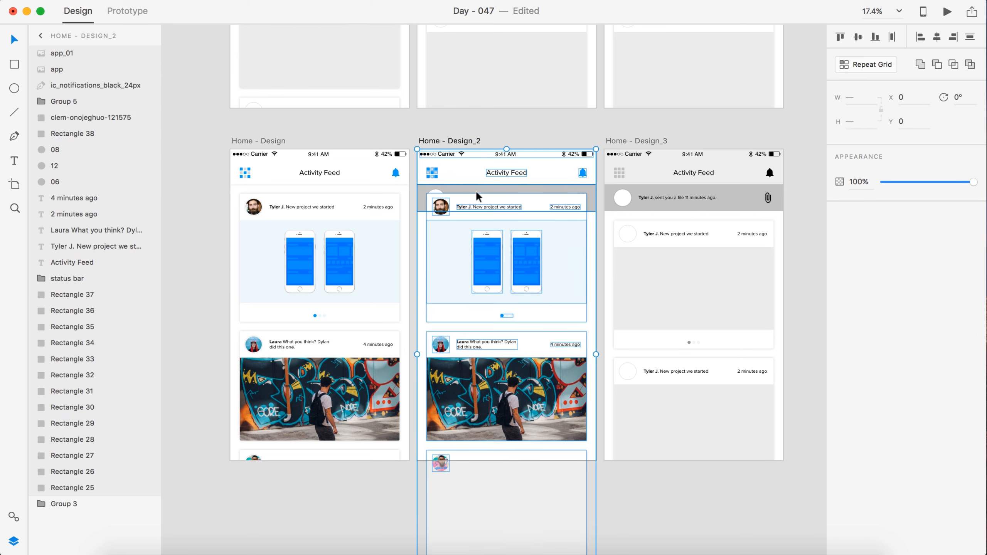
{"action": "left_click", "coordinate": [565, 112]}
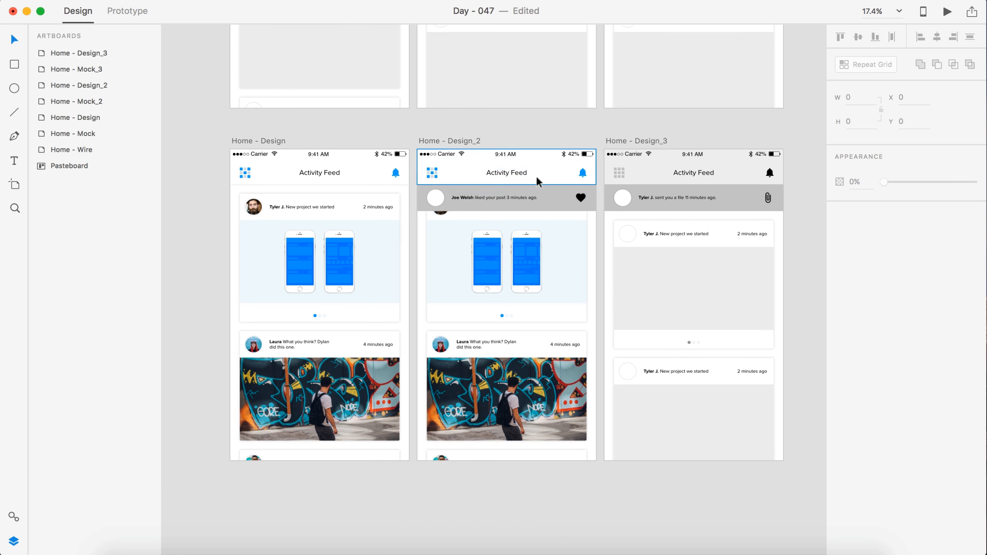
Move the pasted post cards on Home - Design_2 down so they start below the notification banner
{"action": "scroll", "coordinate": [537, 183], "scroll_direction": "up", "scroll_amount": 2}
{"action": "left_click_drag", "start_coordinate": [601, 529], "coordinate": [430, 243]}
{"action": "left_click_drag", "start_coordinate": [431, 249], "coordinate": [430, 247]}
Delete the third post card and its portrait that lie on the pasteboard below Home - Design_2
{"action": "scroll", "coordinate": [523, 289], "scroll_direction": "down", "scroll_amount": 3}
{"action": "left_click", "coordinate": [443, 471]}
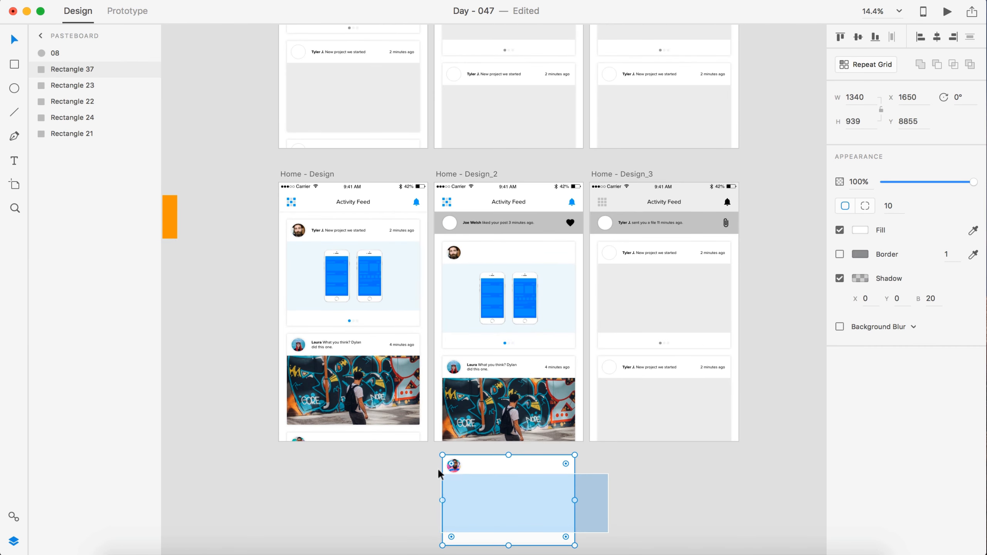
{"action": "key", "text": "Delete"}
Fill the notification banner's background on Home - Design_2 with the saved pink swatch #FF006C
{"action": "scroll", "coordinate": [535, 361], "scroll_direction": "up", "scroll_amount": 2}
{"action": "scroll", "coordinate": [535, 362], "scroll_direction": "up", "scroll_amount": 4}
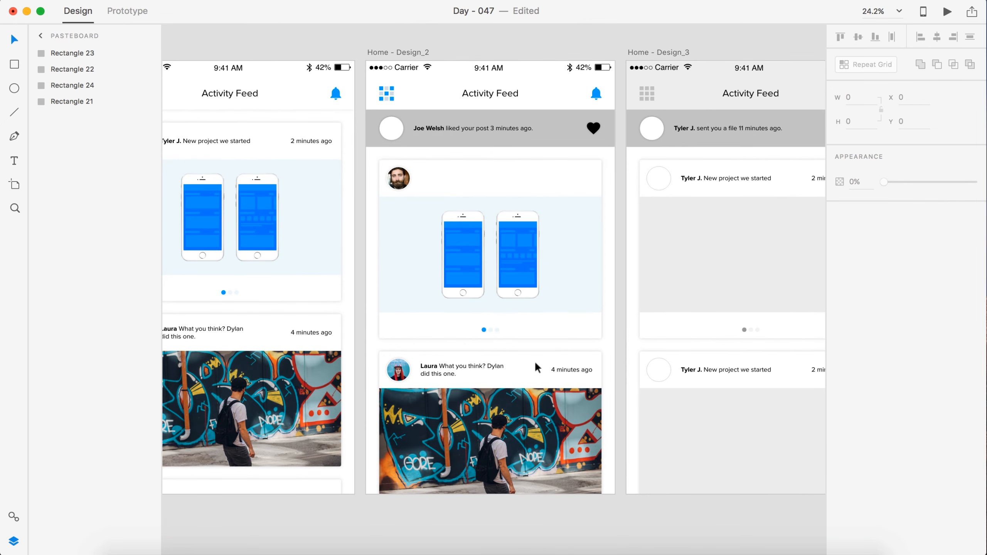
{"action": "scroll", "coordinate": [536, 363], "scroll_direction": "down", "scroll_amount": 2}
{"action": "scroll", "coordinate": [539, 523], "scroll_direction": "left", "scroll_amount": 1}
{"action": "scroll", "coordinate": [539, 523], "scroll_direction": "up", "scroll_amount": 1}
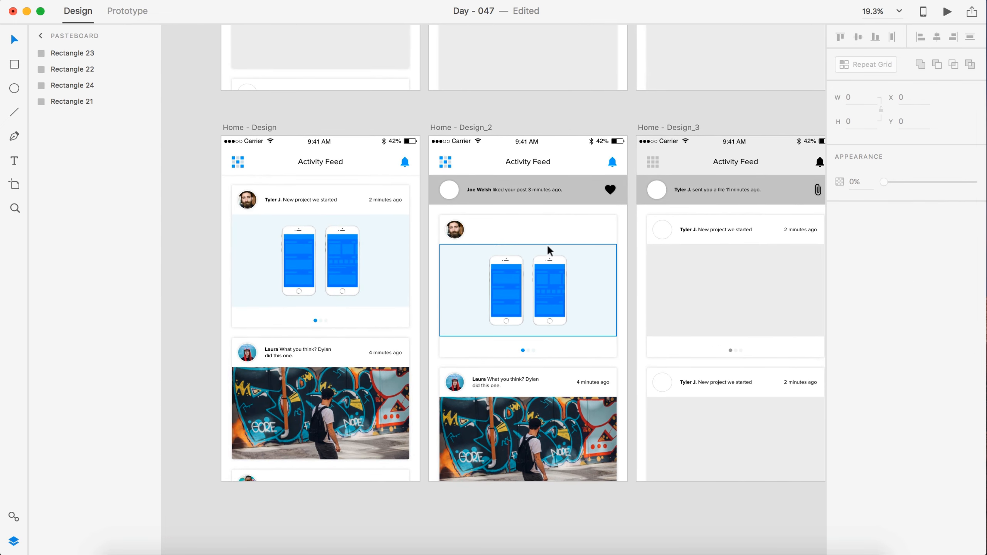
{"action": "scroll", "coordinate": [547, 244], "scroll_direction": "up", "scroll_amount": 5}
{"action": "scroll", "coordinate": [527, 241], "scroll_direction": "left", "scroll_amount": 1}
{"action": "scroll", "coordinate": [527, 241], "scroll_direction": "up", "scroll_amount": 1}
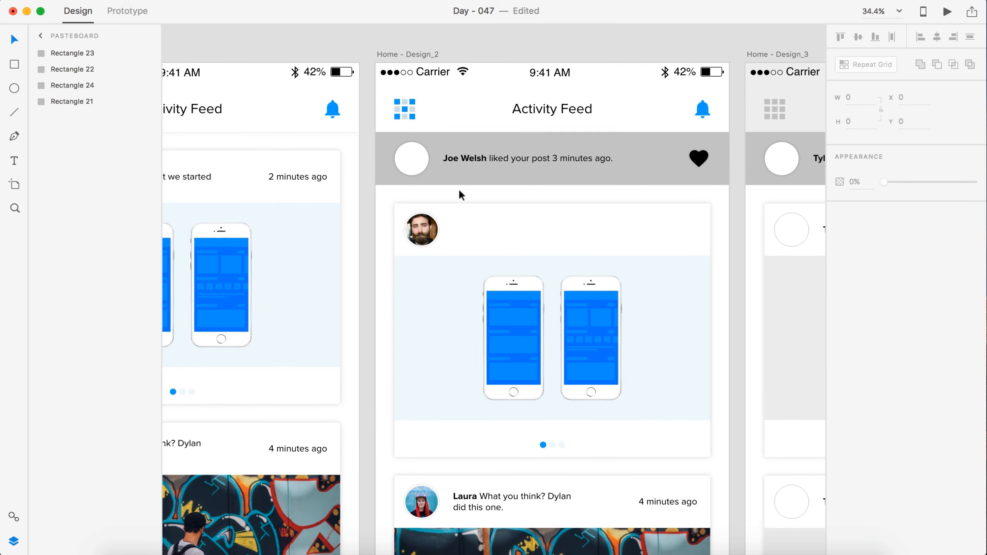
{"action": "left_click", "coordinate": [652, 172]}
{"action": "double_click", "coordinate": [652, 171]}
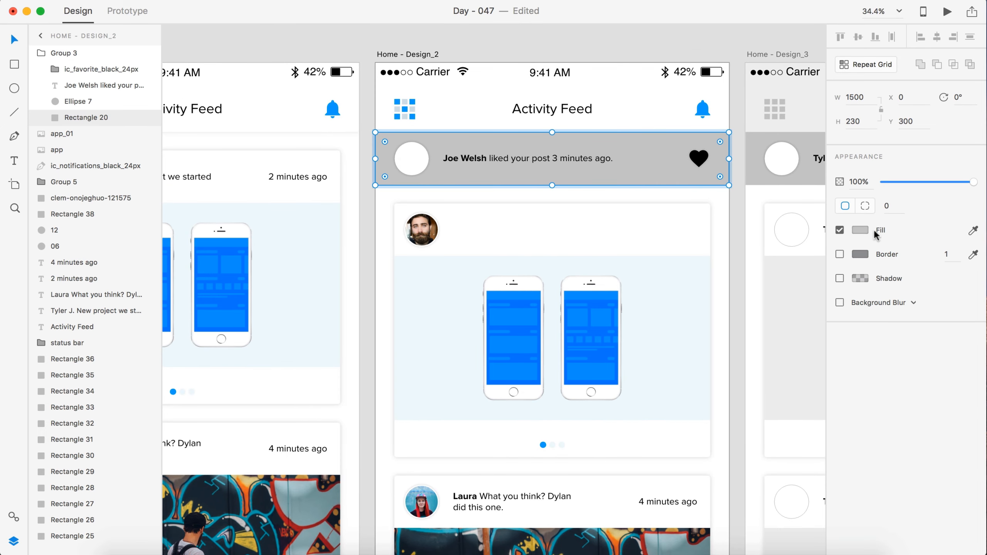
{"action": "left_click", "coordinate": [859, 233]}
{"action": "left_click", "coordinate": [746, 319]}
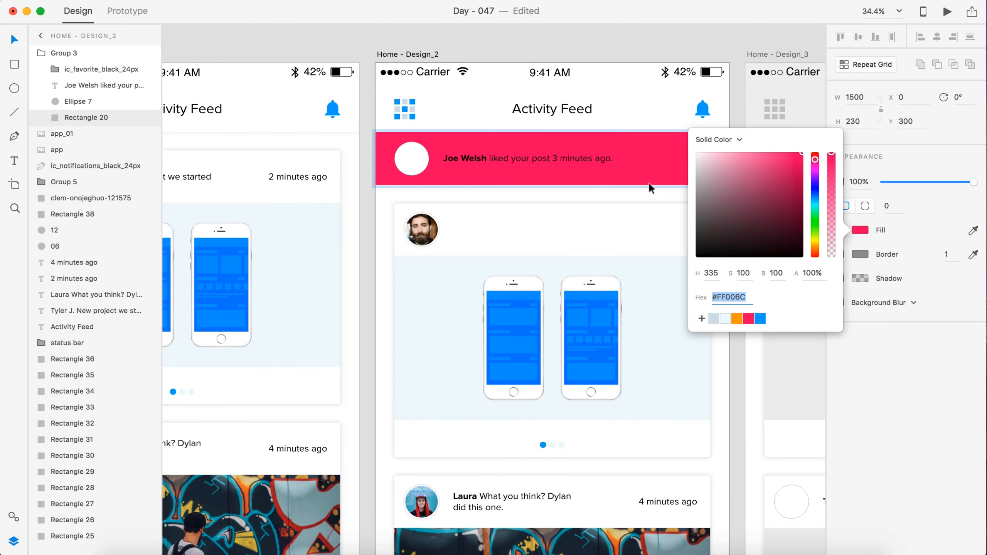
{"action": "left_click", "coordinate": [628, 206]}
Fill the heart icon in the Home - Design_2 notification banner with white
{"action": "left_click", "coordinate": [699, 159]}
{"action": "double_click", "coordinate": [699, 160]}
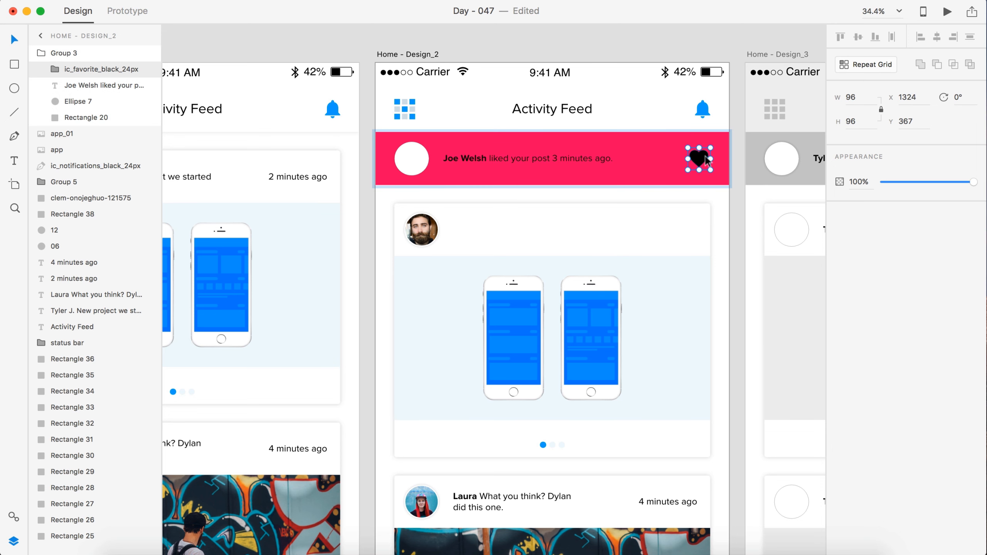
{"action": "left_click", "coordinate": [859, 206]}
{"action": "left_click_drag", "start_coordinate": [745, 152], "coordinate": [677, 114]}
{"action": "key", "text": "Escape"}
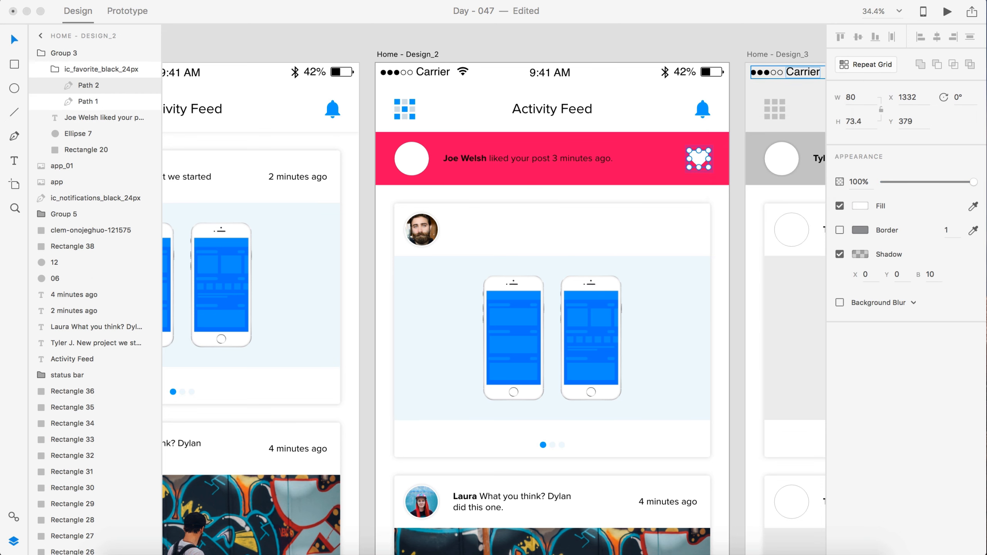
Set the whole notification text in the pink banner to white #FFFFFF
{"action": "left_click", "coordinate": [533, 156]}
{"action": "double_click", "coordinate": [532, 160]}
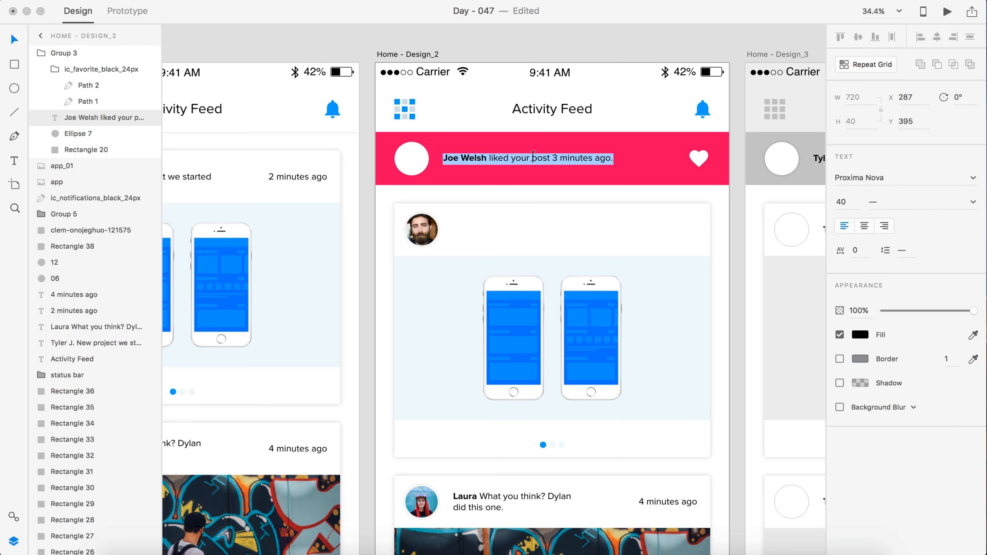
{"action": "left_click", "coordinate": [860, 334]}
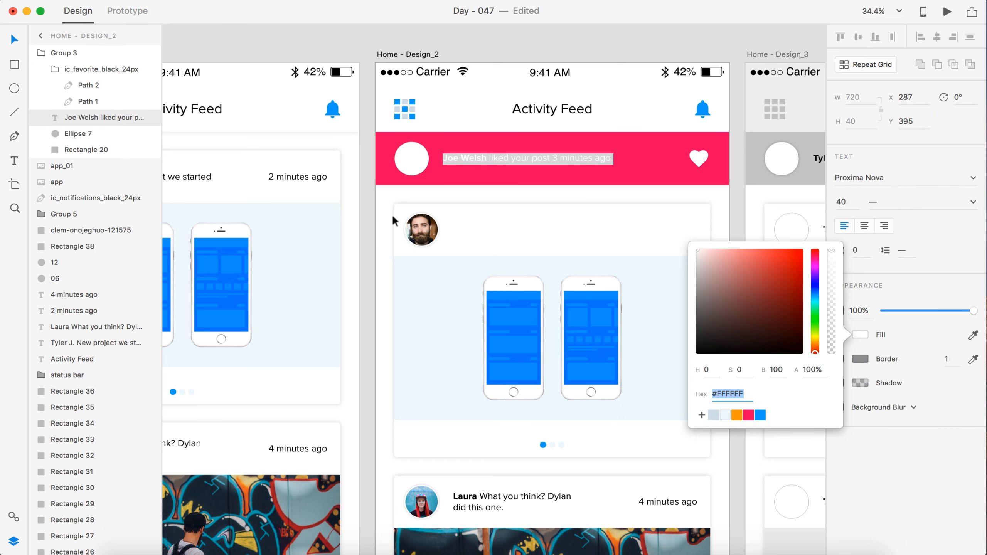
{"action": "key", "text": "Escape"}
{"action": "key", "text": "Escape"}
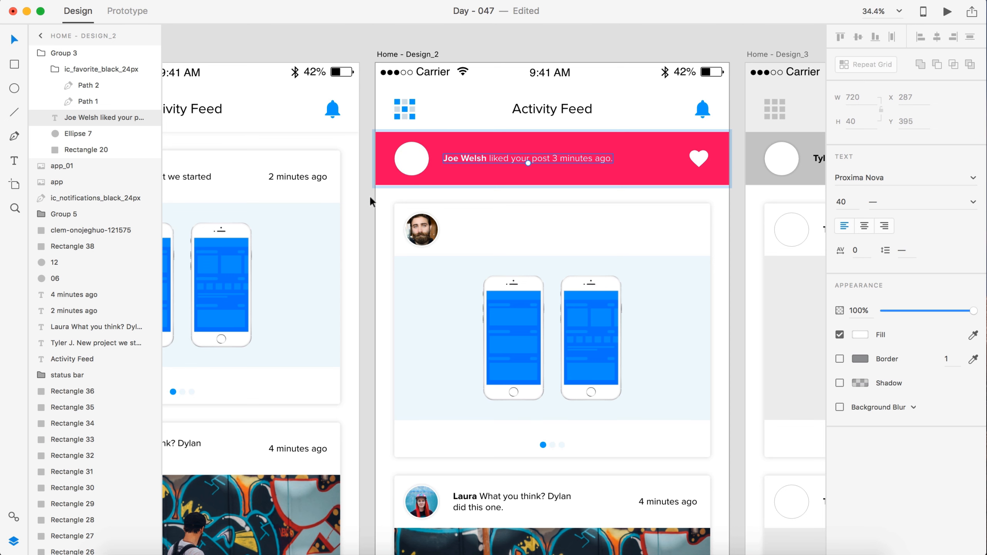
Give the portrait circle in the pink banner a white border with a width of 5
{"action": "left_click", "coordinate": [409, 171]}
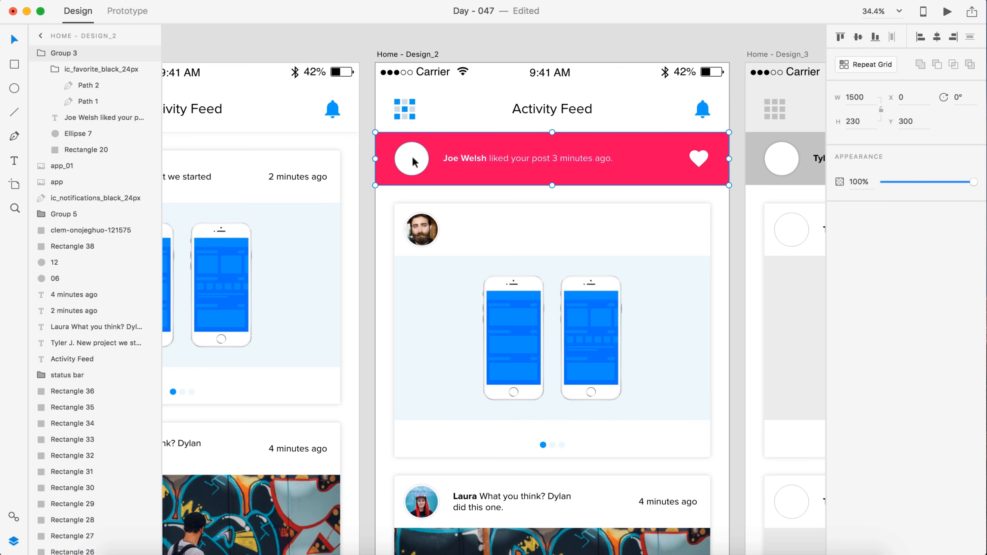
{"action": "double_click", "coordinate": [413, 161]}
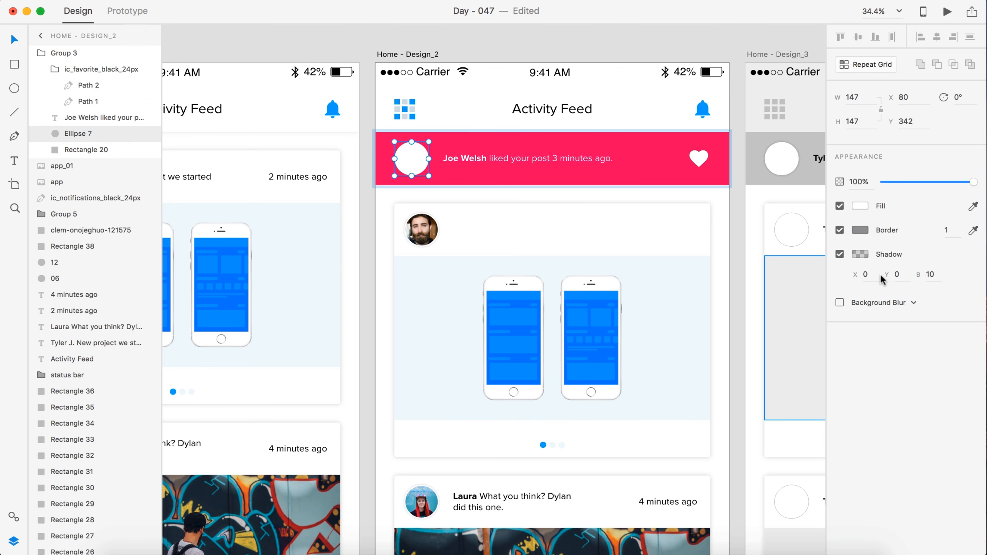
{"action": "left_click", "coordinate": [855, 228]}
{"action": "left_click_drag", "start_coordinate": [749, 202], "coordinate": [651, 109]}
{"action": "left_click", "coordinate": [945, 229]}
{"action": "type", "text": "5"}
{"action": "key", "text": "Return"}
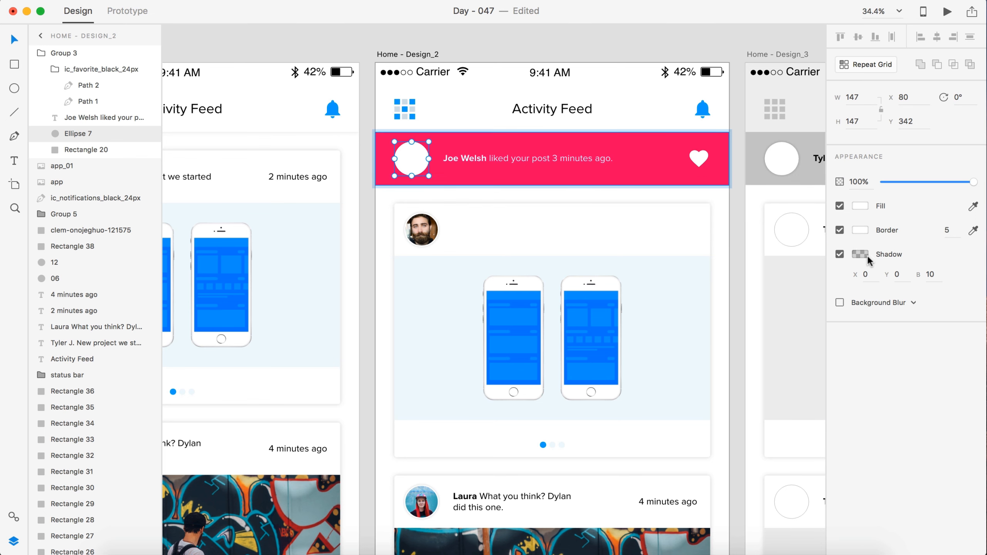
Fill the portrait circle in the pink banner on Home - Design_2 with the bearded man's portrait image 06
{"action": "key", "text": "super+Tab"}
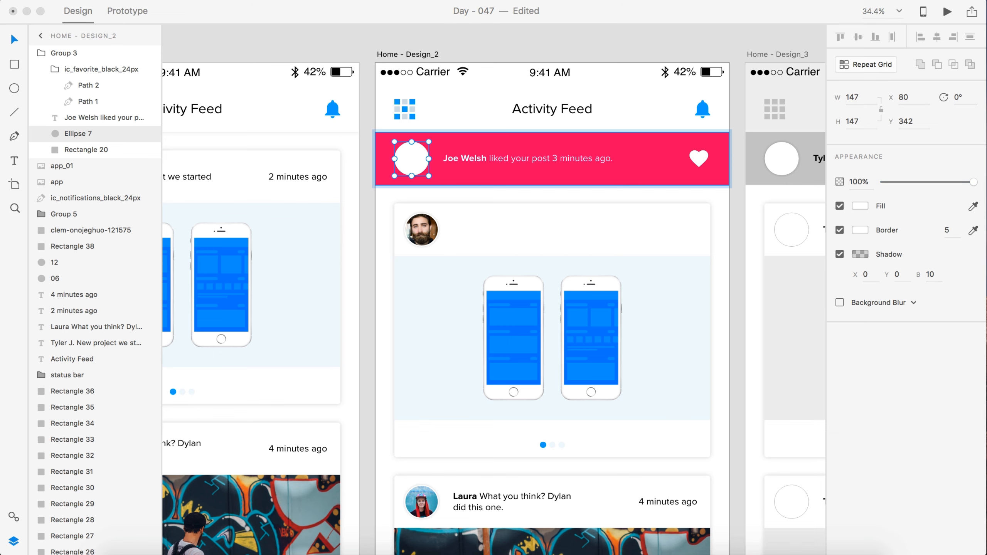
{"action": "left_click_drag", "start_coordinate": [908, 257], "coordinate": [416, 163]}
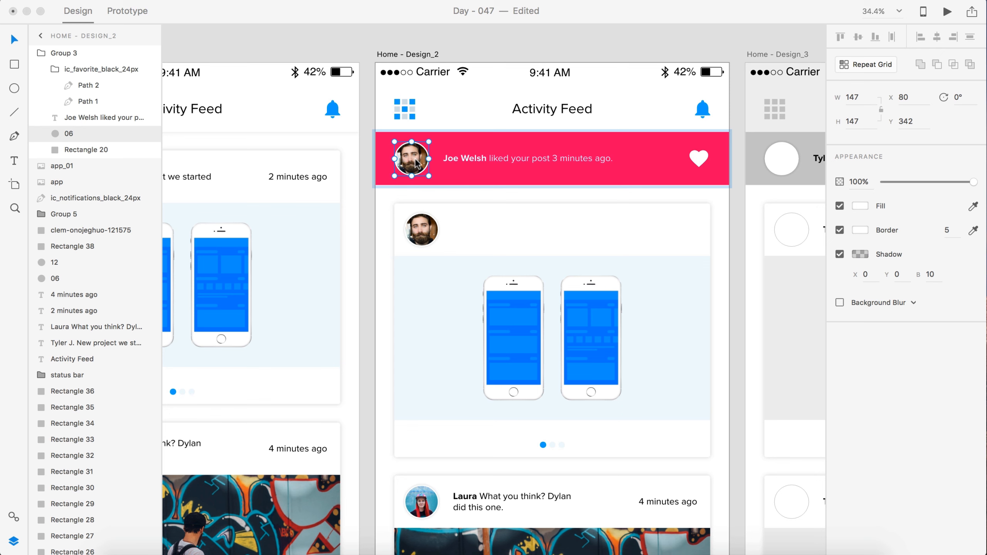
{"action": "left_click", "coordinate": [369, 237]}
Copy the "New project we started" text from Home - Design and place it beside the first card's portrait on Home - Design_2
{"action": "scroll", "coordinate": [369, 236], "scroll_direction": "down", "scroll_amount": 2}
{"action": "scroll", "coordinate": [370, 236], "scroll_direction": "left", "scroll_amount": 2}
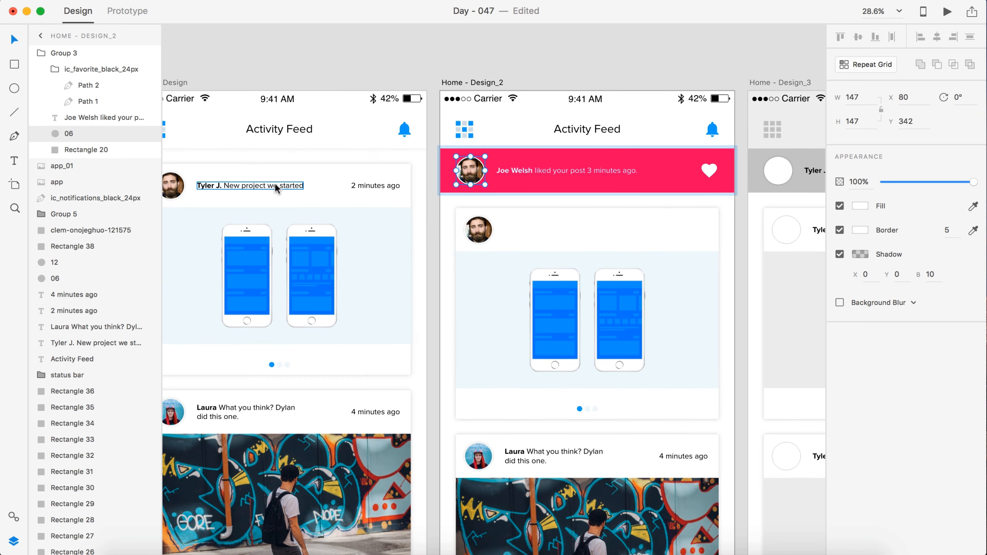
{"action": "left_click", "coordinate": [275, 185]}
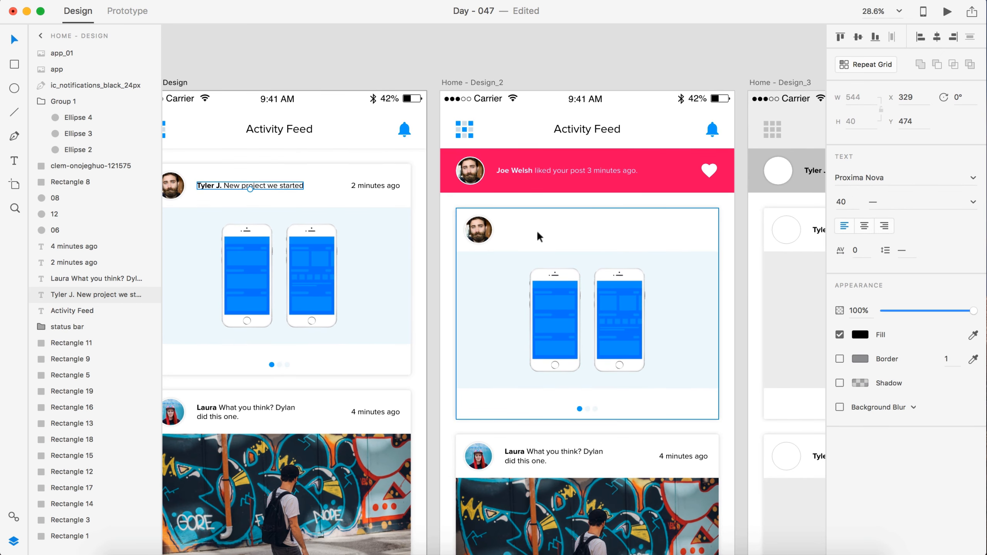
{"action": "key", "text": "super+v"}
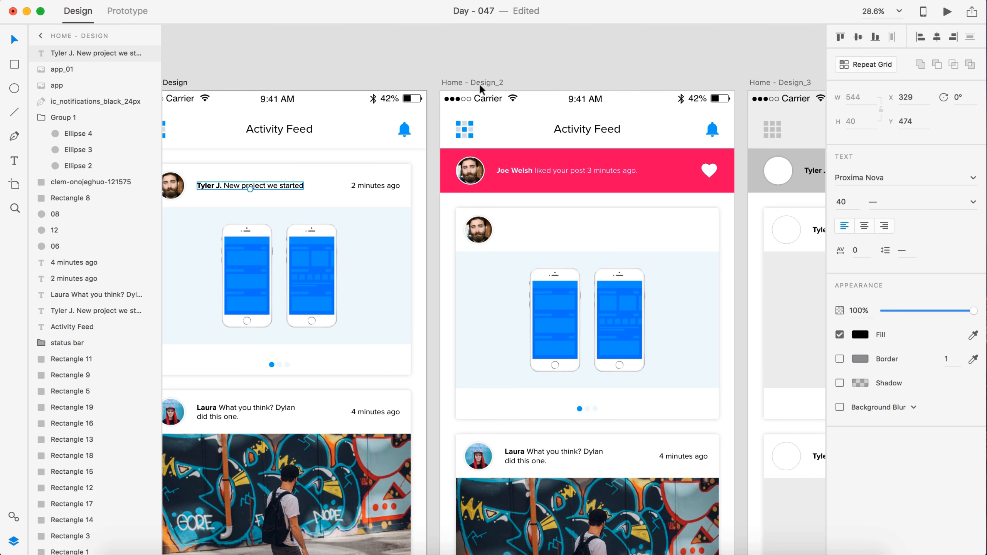
{"action": "key", "text": "super+x"}
{"action": "left_click", "coordinate": [479, 82]}
{"action": "key", "text": "super+v"}
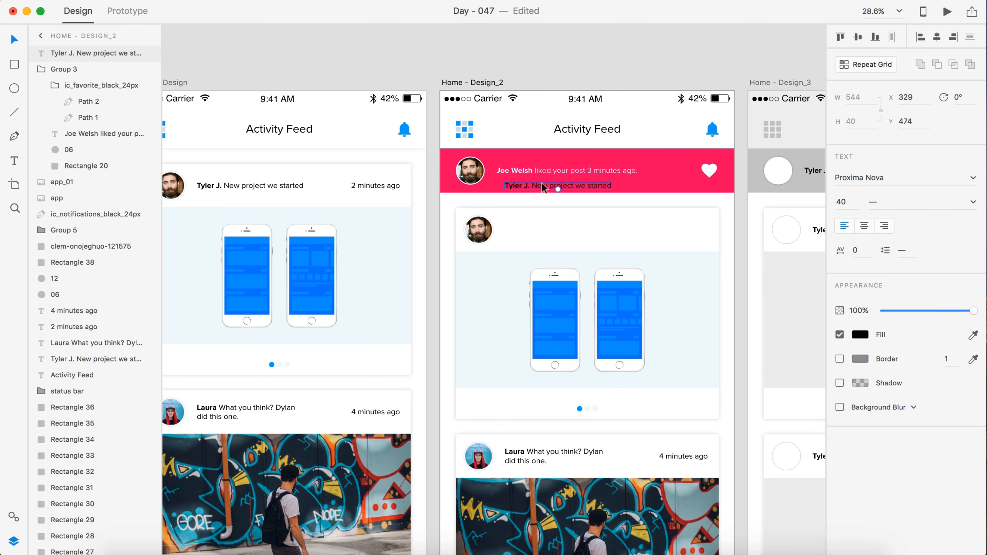
{"action": "left_click_drag", "start_coordinate": [542, 188], "coordinate": [512, 231]}
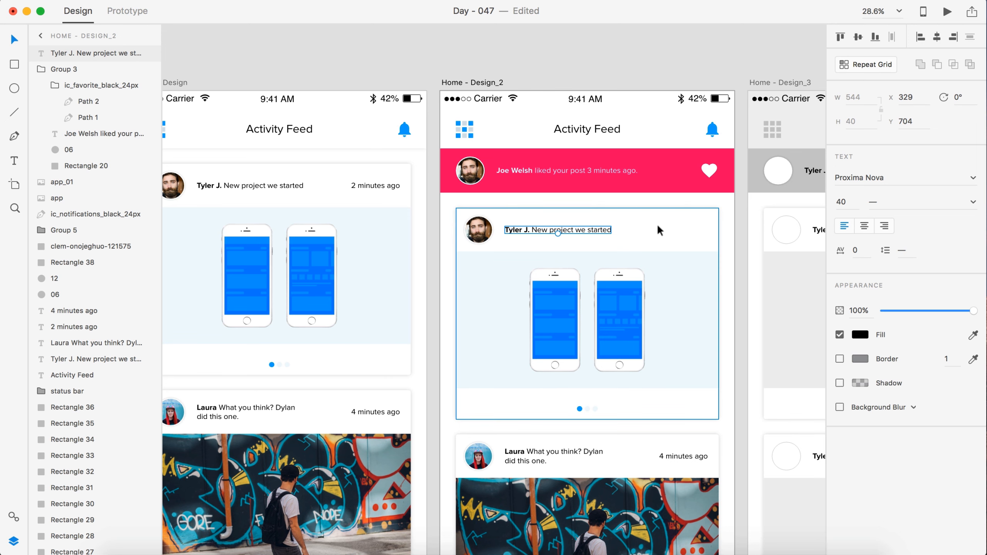
Move the "2 minutes ago" label from beneath the banner down into the first card's header on Home - Design_2
{"action": "left_click", "coordinate": [695, 174]}
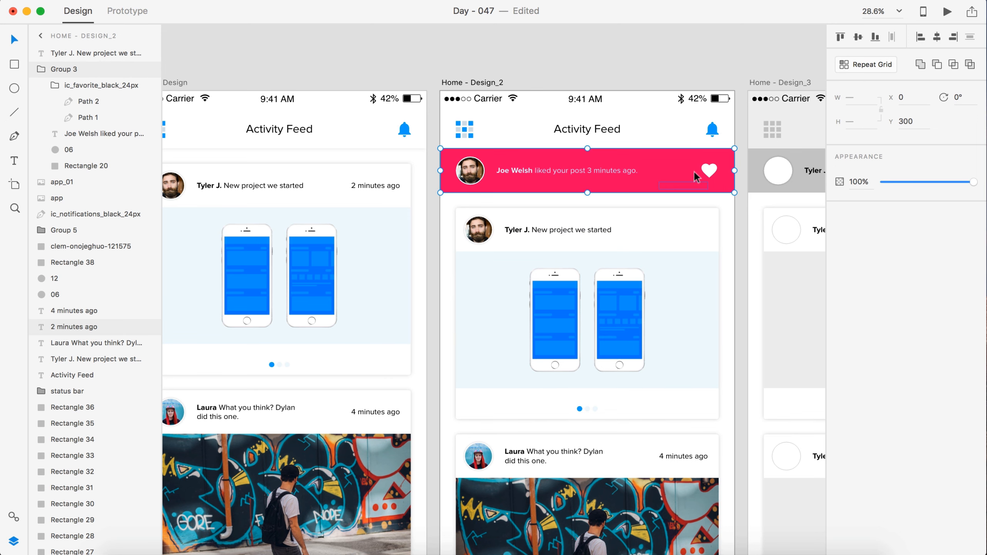
{"action": "left_click", "coordinate": [675, 166], "text": "shift"}
{"action": "key", "text": "shift+Down"}
{"action": "key", "text": "shift+Down"}
{"action": "key", "text": "shift+Down"}
{"action": "key", "text": "shift+Down"}
{"action": "key", "text": "shift+Down"}
{"action": "key", "text": "shift+Down"}
{"action": "key", "text": "shift+Down"}
{"action": "key", "text": "shift+Down"}
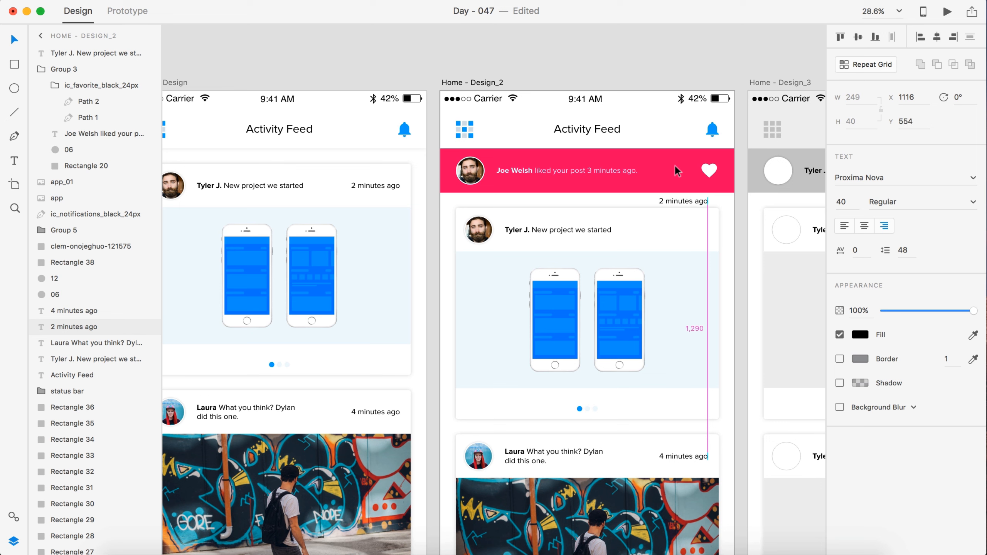
{"action": "left_click_drag", "start_coordinate": [684, 205], "coordinate": [696, 227]}
{"action": "key", "text": "super+z"}
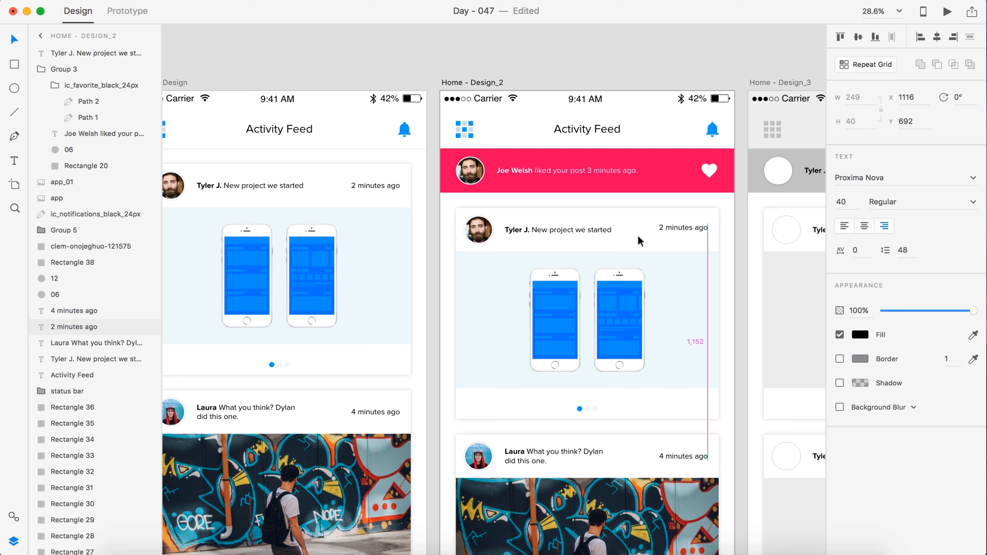
Align the first card's post text and time label at their vertical middles and center the pair in the card header
{"action": "left_click", "coordinate": [599, 230], "text": "shift"}
{"action": "left_click", "coordinate": [859, 37]}
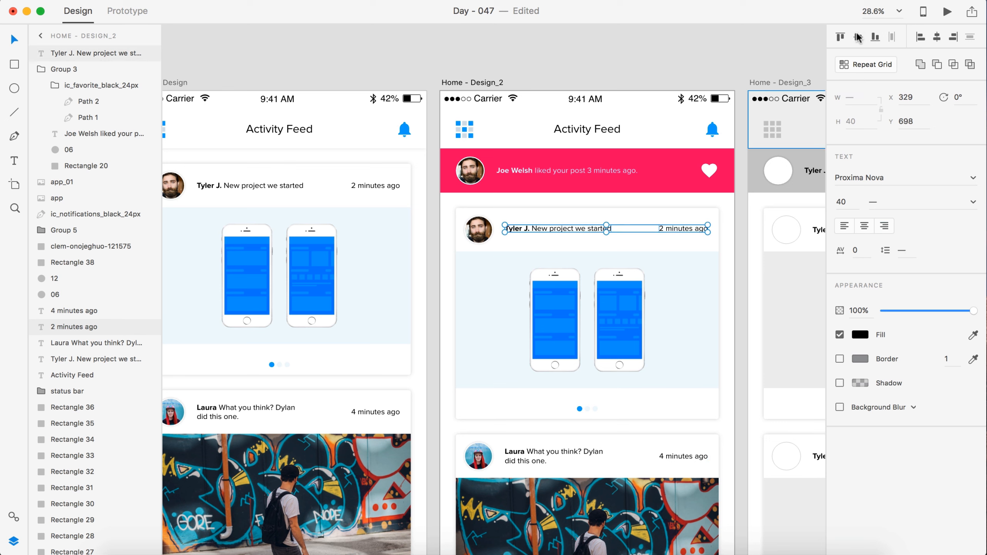
{"action": "left_click_drag", "start_coordinate": [524, 227], "coordinate": [523, 230]}
{"action": "left_click", "coordinate": [445, 208]}
Delete the Home - Design_3 artboard
{"action": "scroll", "coordinate": [444, 207], "scroll_direction": "down", "scroll_amount": 3}
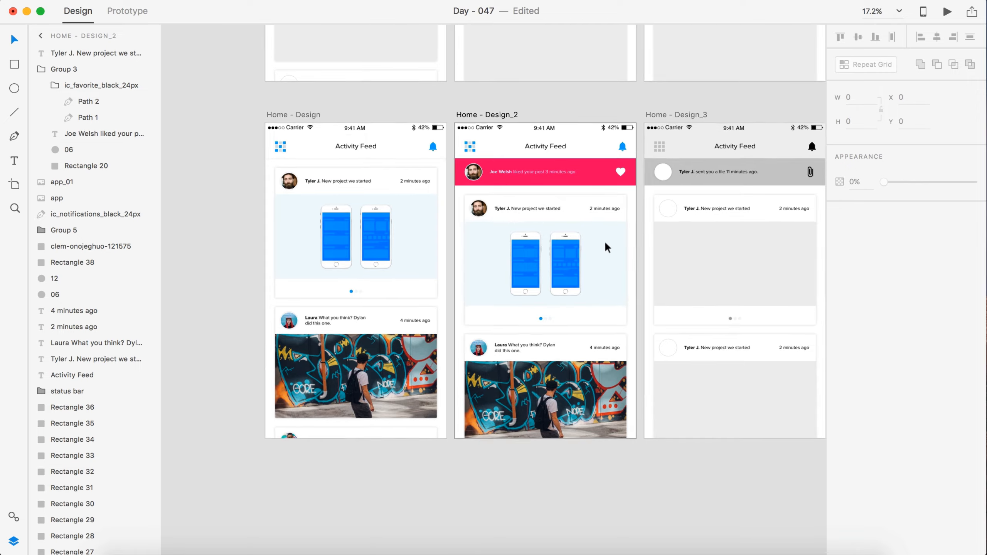
{"action": "scroll", "coordinate": [605, 241], "scroll_direction": "up", "scroll_amount": 3}
{"action": "scroll", "coordinate": [604, 241], "scroll_direction": "down", "scroll_amount": 1}
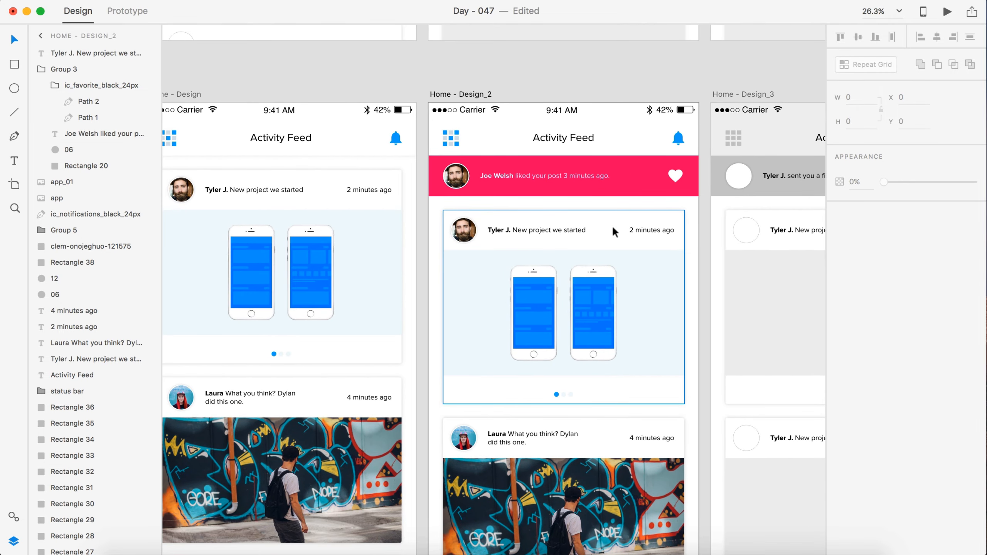
{"action": "scroll", "coordinate": [549, 199], "scroll_direction": "down", "scroll_amount": 2}
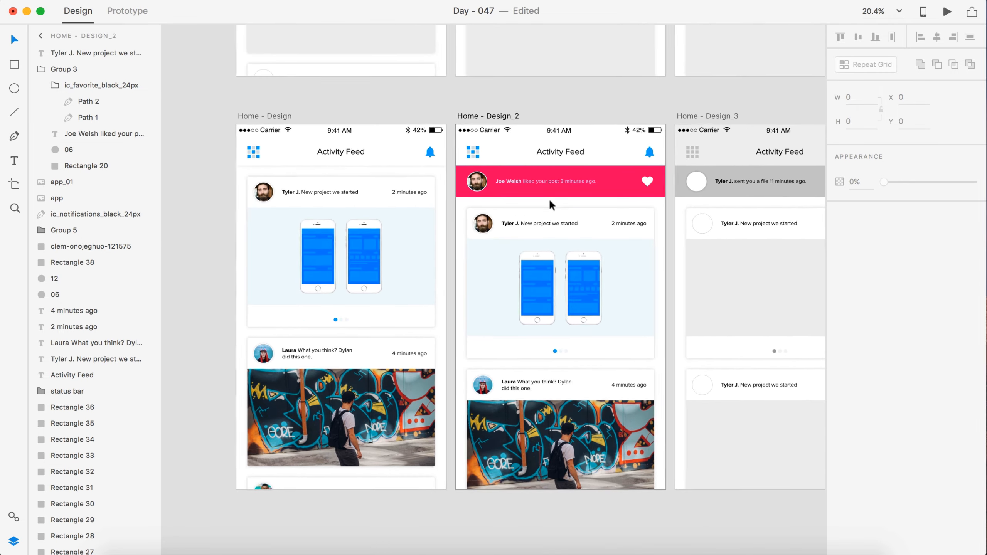
{"action": "scroll", "coordinate": [544, 186], "scroll_direction": "right", "scroll_amount": 5}
{"action": "scroll", "coordinate": [506, 117], "scroll_direction": "down", "scroll_amount": 2}
{"action": "left_click", "coordinate": [466, 42]}
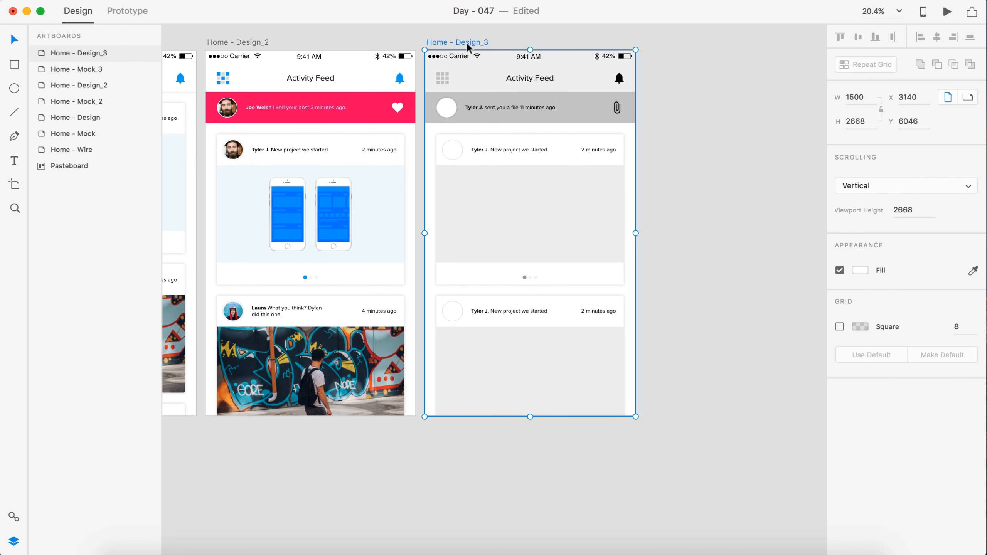
{"action": "key", "text": "Delete"}
Duplicate the Home - Design_2 artboard beside the original
{"action": "scroll", "coordinate": [389, 43], "scroll_direction": "left", "scroll_amount": 3}
{"action": "left_click", "coordinate": [331, 49]}
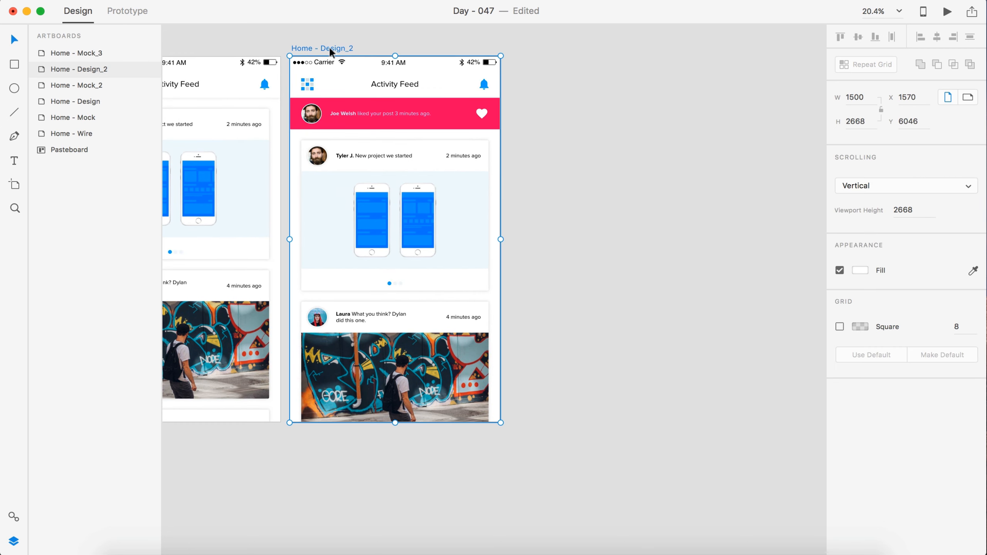
{"action": "key", "text": "super+d"}
{"action": "left_click", "coordinate": [745, 113]}
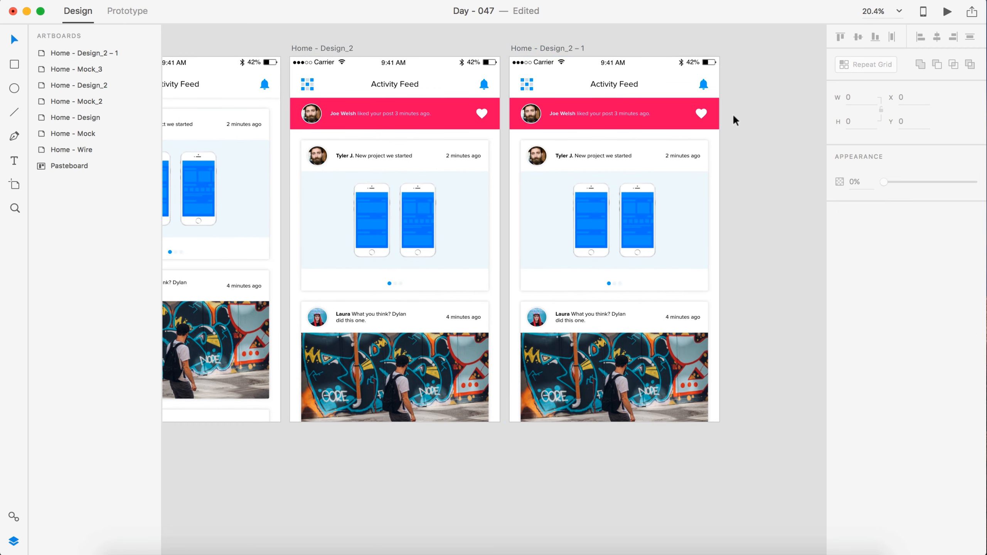
Ungroup the notification banner on the duplicated artboard and delete its white heart icon
{"action": "left_click", "coordinate": [701, 113]}
{"action": "double_click", "coordinate": [702, 113]}
{"action": "left_click", "coordinate": [727, 112]}
{"action": "left_click", "coordinate": [702, 113]}
Ungroup the gray notification banner on Home - Mock_3 so its paperclip icon can be selected separately
{"action": "scroll", "coordinate": [703, 114], "scroll_direction": "up", "scroll_amount": 10}
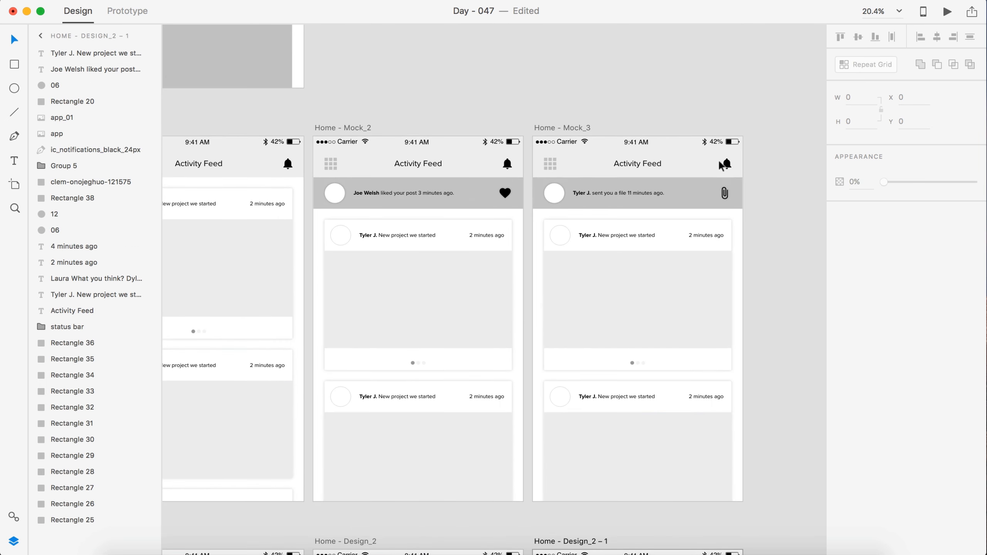
{"action": "left_click", "coordinate": [726, 195]}
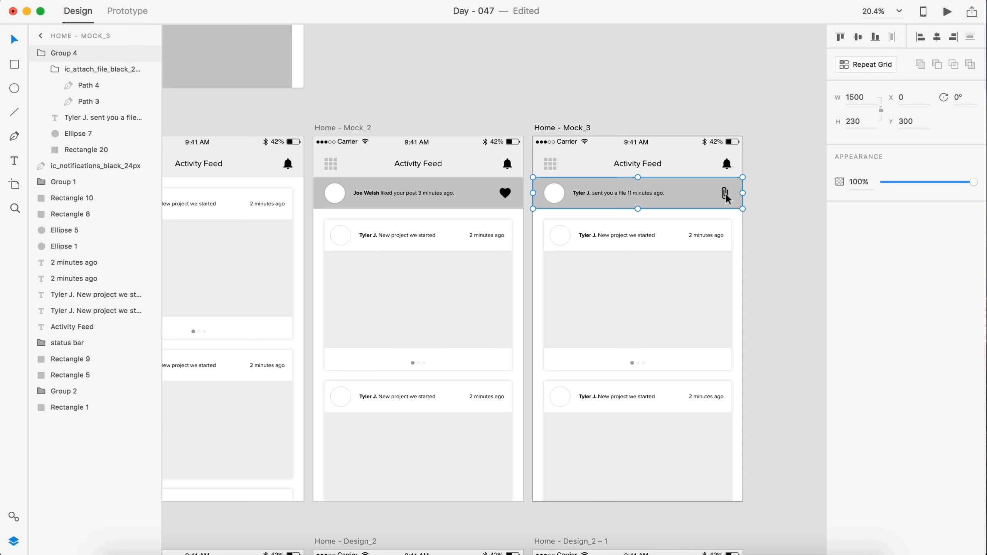
{"action": "key", "text": "Escape"}
{"action": "key", "text": "Escape"}
{"action": "left_click", "coordinate": [730, 197]}
{"action": "key", "text": "Escape"}
{"action": "scroll", "coordinate": [708, 194], "scroll_direction": "up", "scroll_amount": 5}
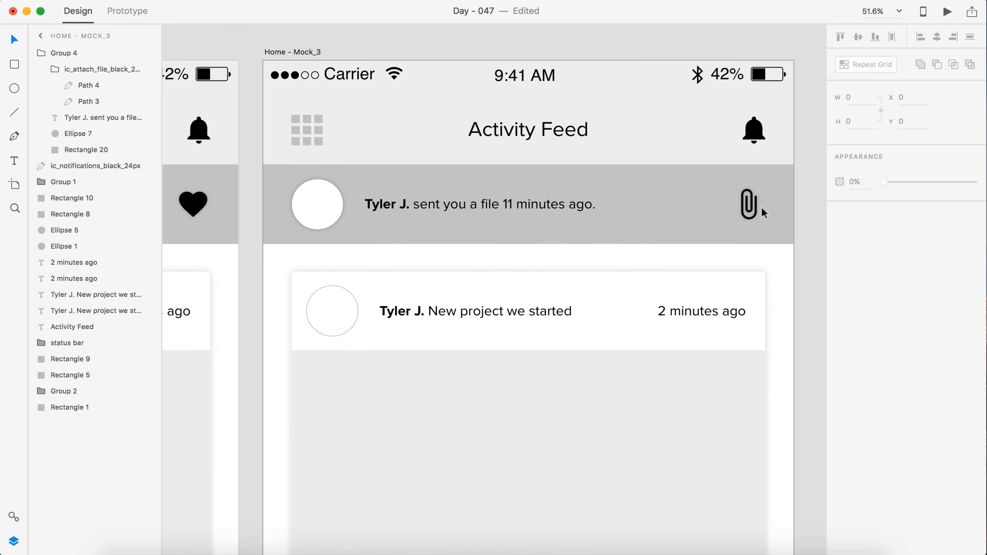
{"action": "left_click", "coordinate": [762, 207]}
{"action": "key", "text": "Escape"}
Copy the paperclip icon from the Home - Mock_3 banner into the pink banner on Home - Design_2 – 1
{"action": "double_click", "coordinate": [751, 205]}
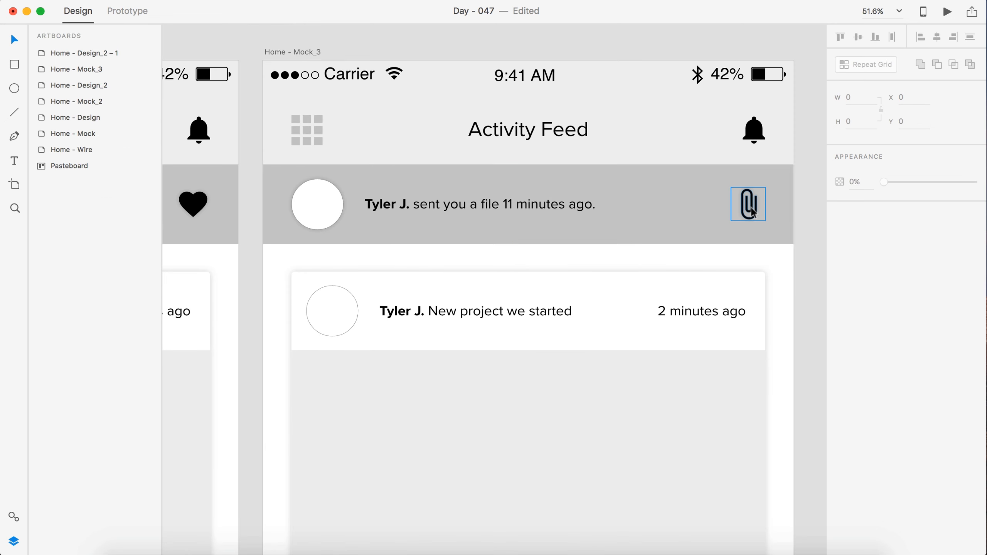
{"action": "scroll", "coordinate": [751, 205], "scroll_direction": "down", "scroll_amount": 10}
{"action": "scroll", "coordinate": [751, 205], "scroll_direction": "down", "scroll_amount": 5}
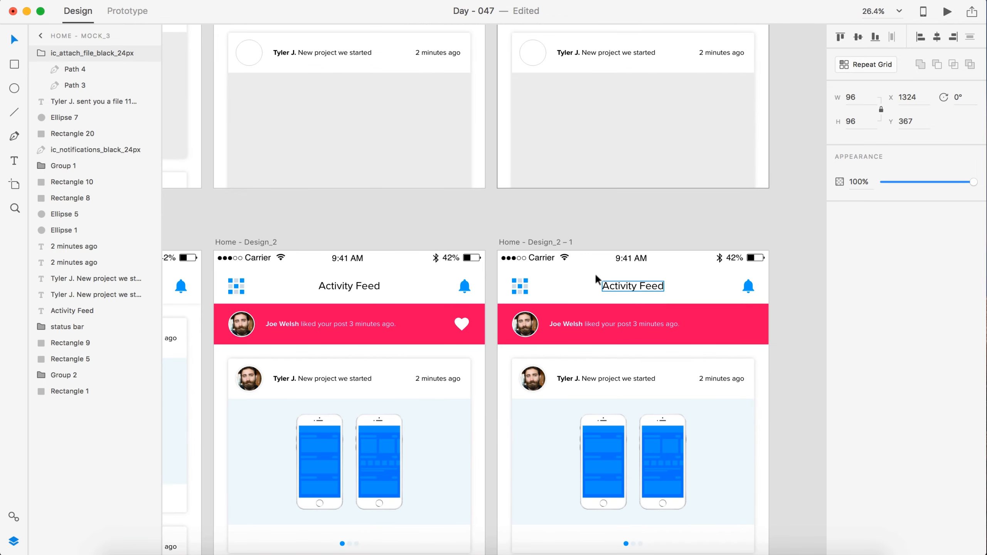
{"action": "left_click", "coordinate": [535, 239]}
{"action": "key", "text": "super+v"}
Fill the paperclip icon in the Home - Design_2 – 1 banner with white
{"action": "scroll", "coordinate": [625, 256], "scroll_direction": "down", "scroll_amount": 3}
{"action": "scroll", "coordinate": [625, 257], "scroll_direction": "right", "scroll_amount": 2}
{"action": "scroll", "coordinate": [703, 250], "scroll_direction": "up", "scroll_amount": 5}
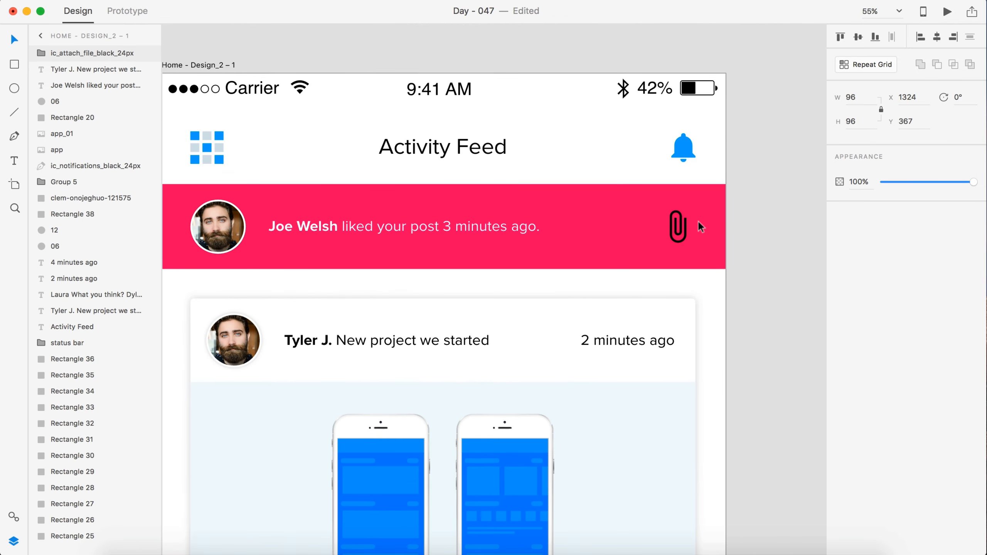
{"action": "double_click", "coordinate": [679, 227]}
{"action": "left_click", "coordinate": [854, 211]}
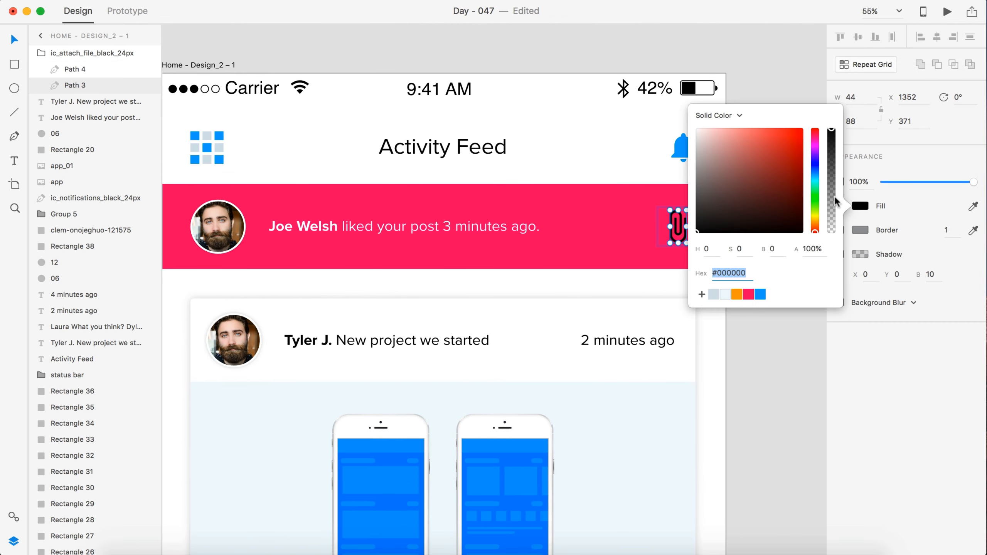
{"action": "left_click_drag", "start_coordinate": [711, 218], "coordinate": [680, 117]}
{"action": "left_click", "coordinate": [779, 57]}
Replace the banner text on Home - Design_2 – 1 with the "sent you a file 11 minutes ago." text from Home - Mock_3
{"action": "scroll", "coordinate": [725, 185], "scroll_direction": "down", "scroll_amount": 5}
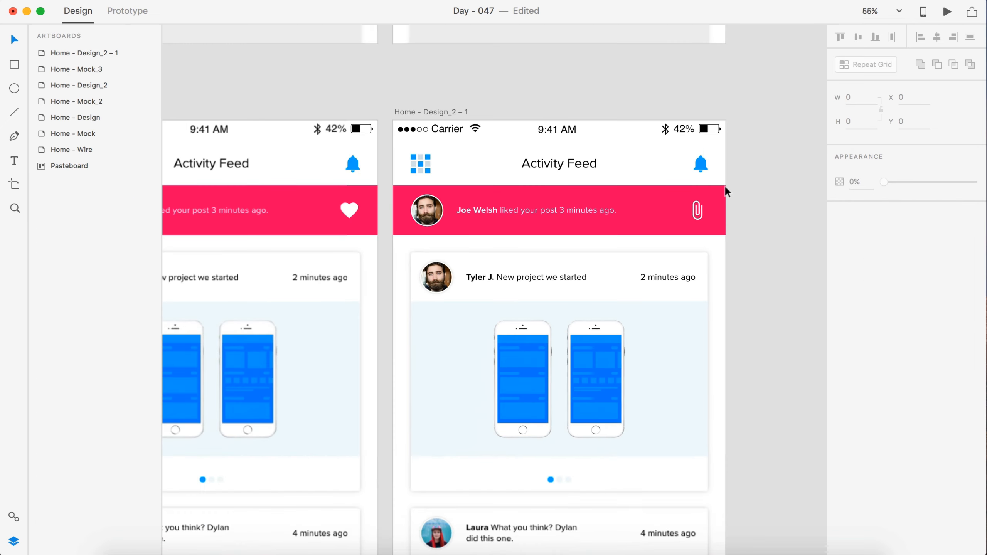
{"action": "scroll", "coordinate": [725, 186], "scroll_direction": "left", "scroll_amount": 2}
{"action": "scroll", "coordinate": [725, 186], "scroll_direction": "down", "scroll_amount": 4}
{"action": "left_click", "coordinate": [700, 214]}
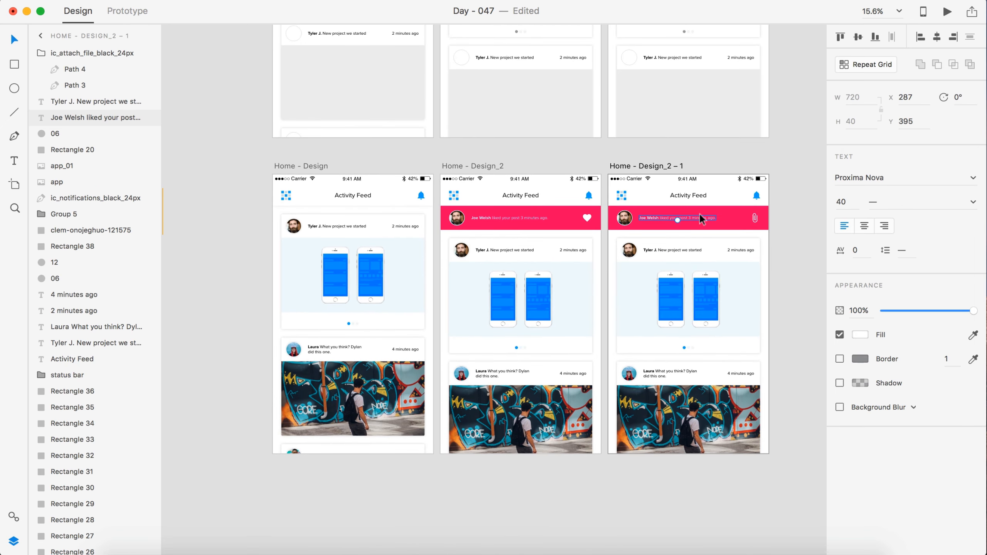
{"action": "key", "text": "Delete"}
{"action": "scroll", "coordinate": [700, 214], "scroll_direction": "up", "scroll_amount": 4}
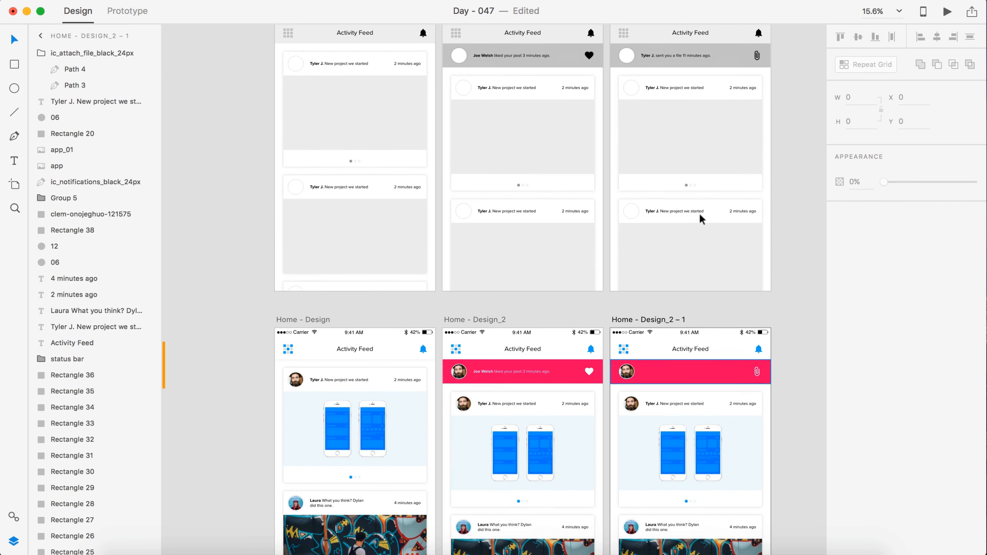
{"action": "left_click", "coordinate": [674, 55]}
{"action": "left_click", "coordinate": [635, 320]}
{"action": "key", "text": "cmd+v"}
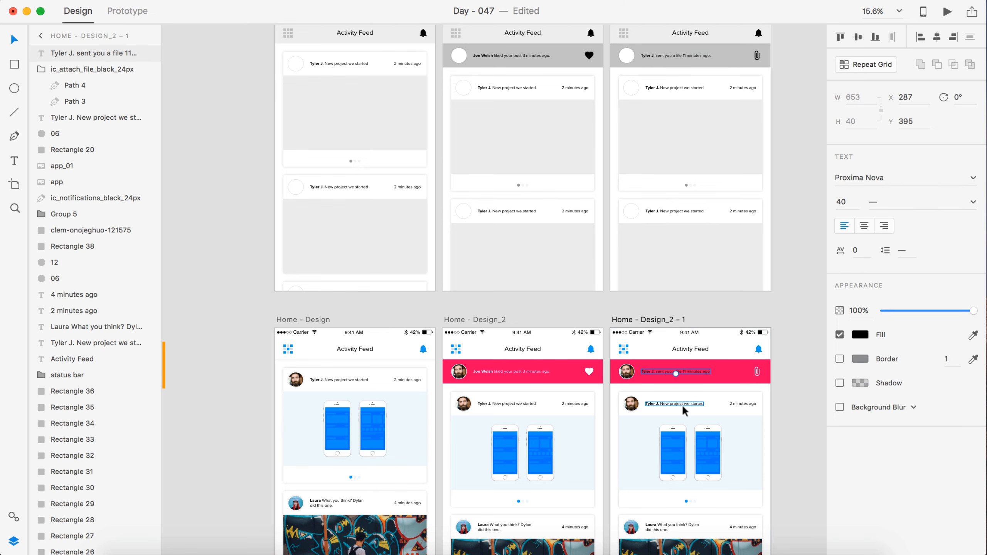
Set the pasted notification text to white and replace the Home - Design_2 – 1 banner portrait with the person in sunglasses
{"action": "scroll", "coordinate": [682, 404], "scroll_direction": "up", "scroll_amount": 5}
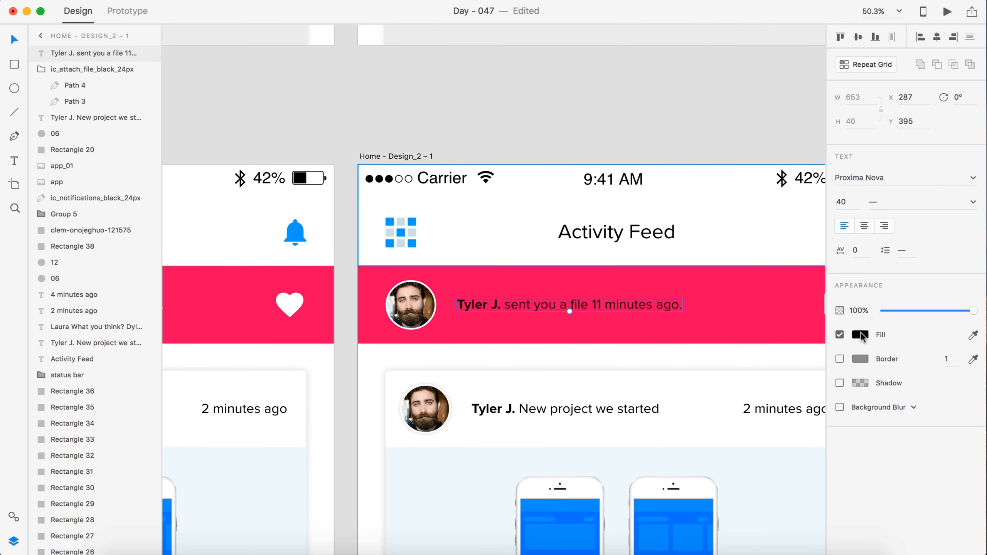
{"action": "left_click", "coordinate": [860, 335]}
{"action": "left_click", "coordinate": [744, 295]}
{"action": "left_click", "coordinate": [648, 123]}
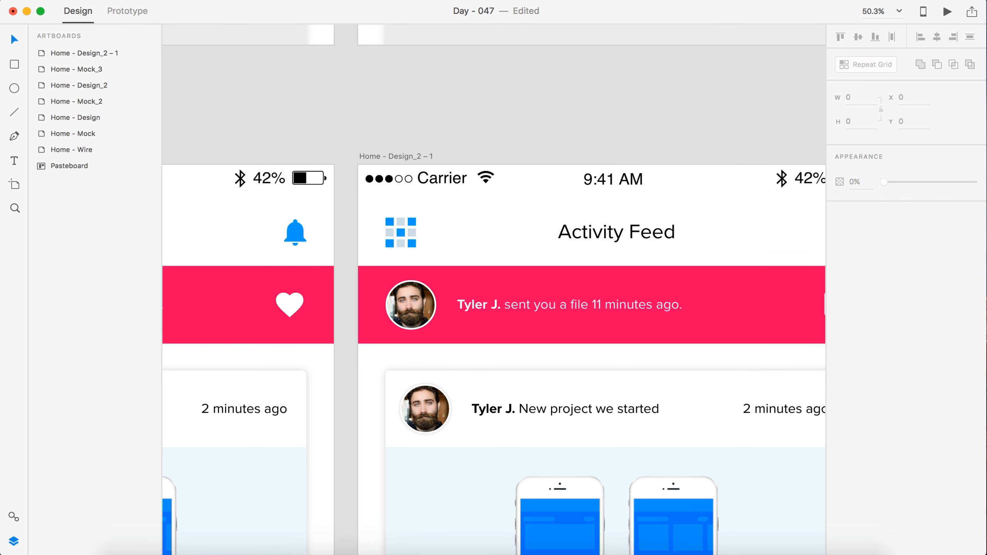
{"action": "left_click_drag", "start_coordinate": [529, 375], "coordinate": [411, 311]}
{"action": "left_click", "coordinate": [582, 112]}
Replace the first card's portrait on all three Home - Design artboards with image 14, the person in sunglasses
{"action": "scroll", "coordinate": [581, 113], "scroll_direction": "down", "scroll_amount": 5}
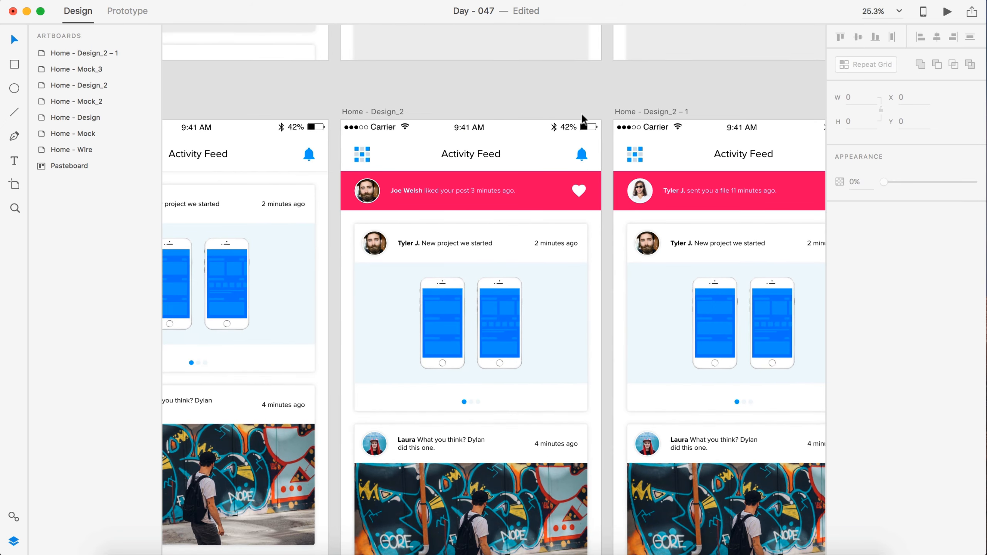
{"action": "scroll", "coordinate": [584, 122], "scroll_direction": "left", "scroll_amount": 5}
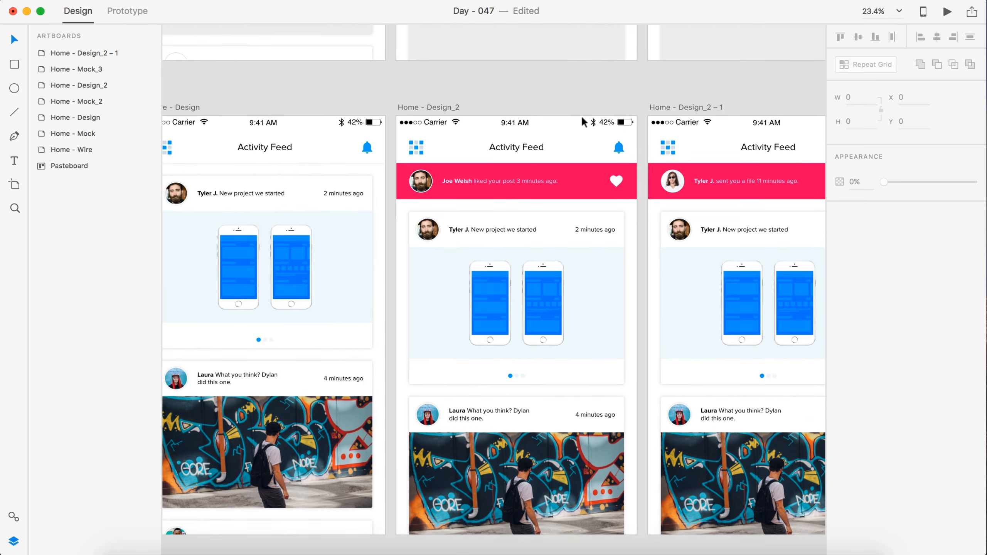
{"action": "scroll", "coordinate": [582, 118], "scroll_direction": "left", "scroll_amount": 2}
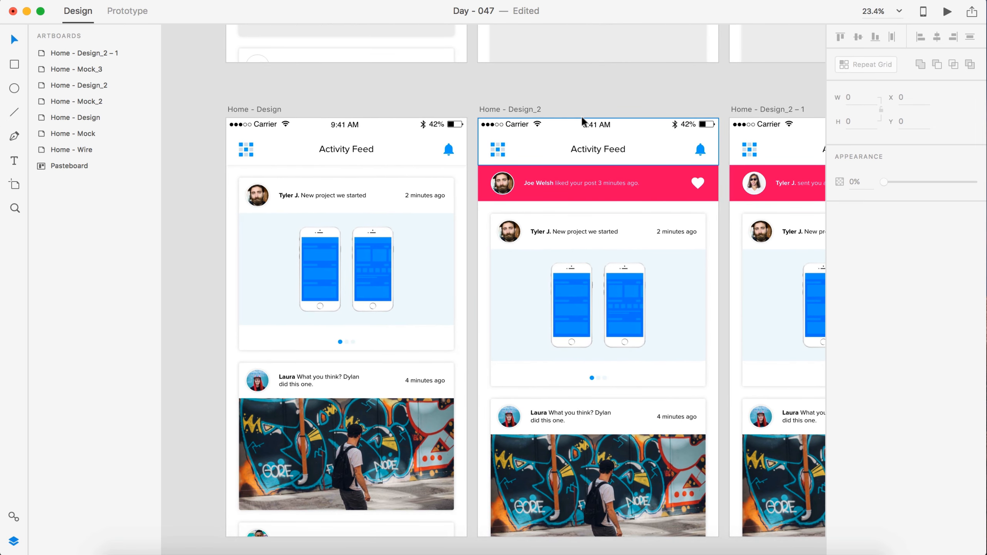
{"action": "scroll", "coordinate": [582, 117], "scroll_direction": "right", "scroll_amount": 5}
{"action": "scroll", "coordinate": [582, 117], "scroll_direction": "down", "scroll_amount": 1}
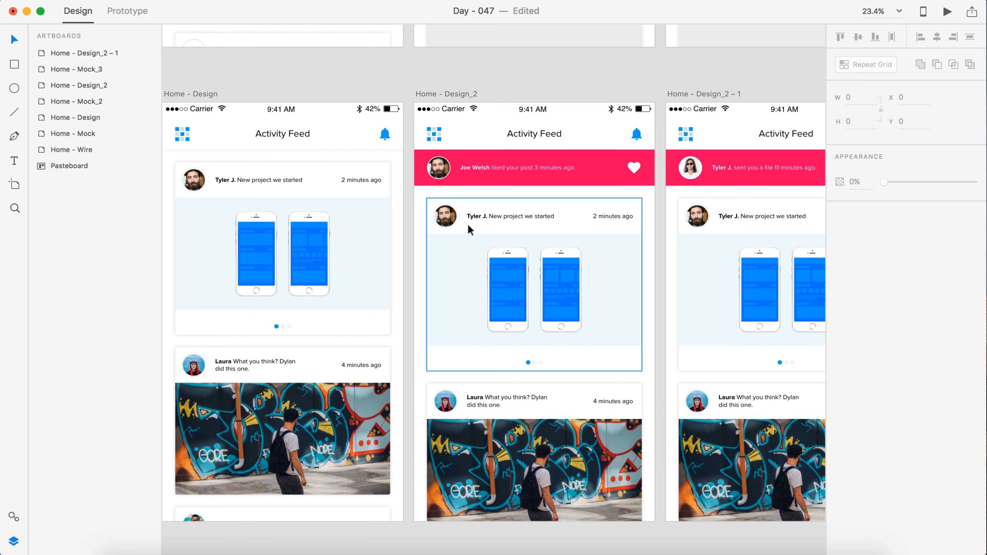
{"action": "left_click_drag", "start_coordinate": [983, 253], "coordinate": [697, 216]}
{"action": "left_click_drag", "start_coordinate": [986, 284], "coordinate": [441, 212]}
{"action": "left_click_drag", "start_coordinate": [986, 272], "coordinate": [193, 180]}
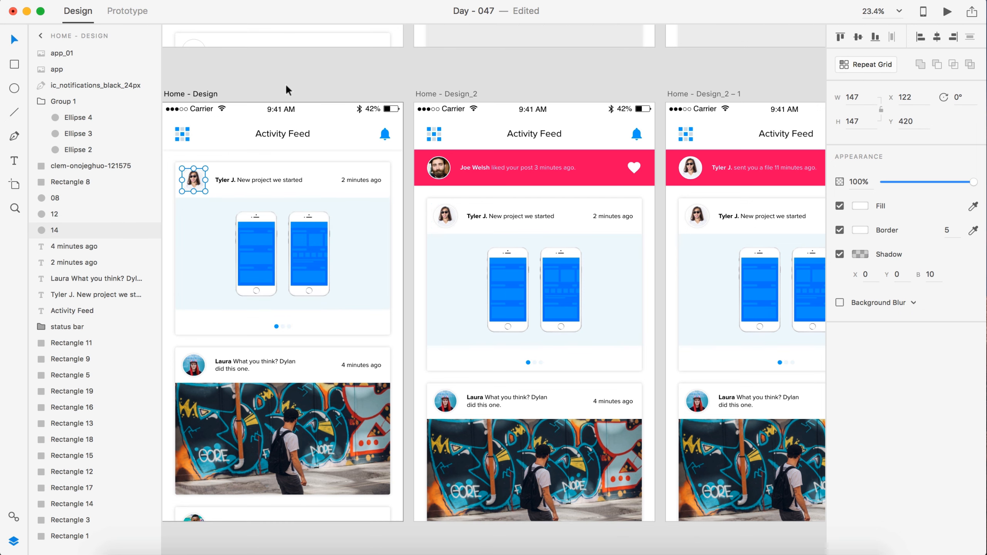
Fill the notification banner background on Home - Design_2 – 1 with the saved orange swatch
{"action": "left_click", "coordinate": [287, 80]}
{"action": "scroll", "coordinate": [287, 80], "scroll_direction": "down", "scroll_amount": 2}
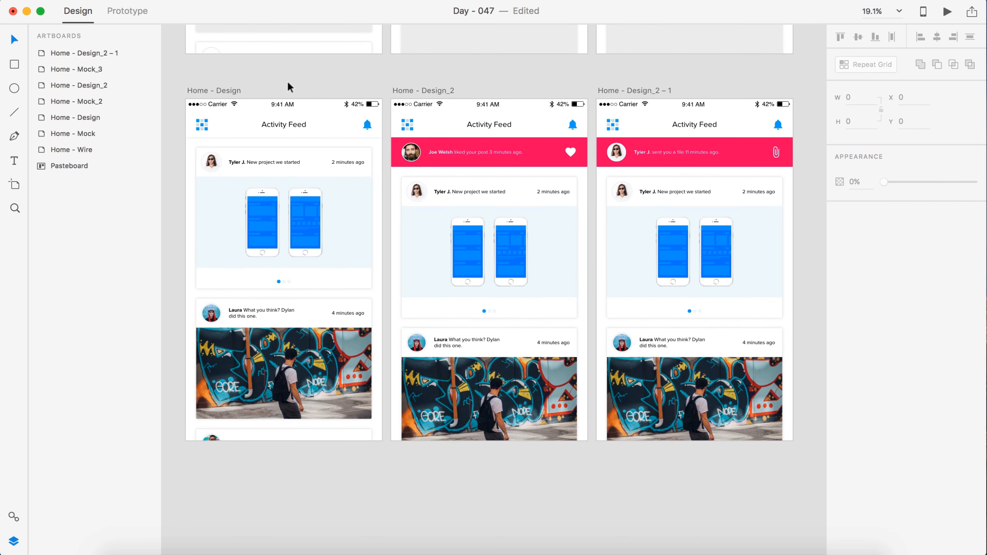
{"action": "left_click", "coordinate": [755, 159]}
{"action": "left_click", "coordinate": [860, 205]}
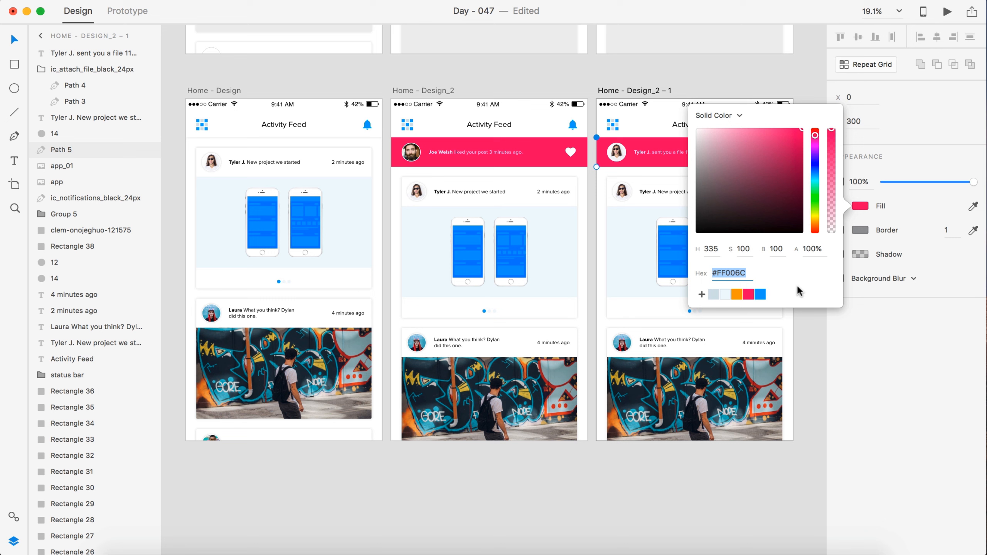
{"action": "left_click", "coordinate": [741, 296]}
{"action": "left_click", "coordinate": [656, 498]}
{"action": "left_click", "coordinate": [656, 500]}
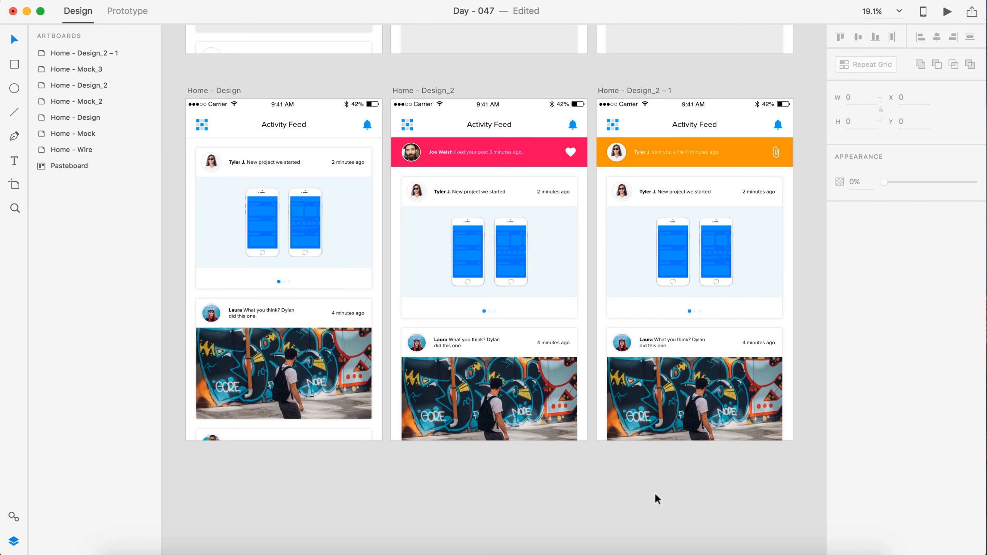
Look over the three finished Activity Feed artboards, comparing their banners, portraits and feed cards
{"action": "scroll", "coordinate": [657, 496], "scroll_direction": "left", "scroll_amount": 3}
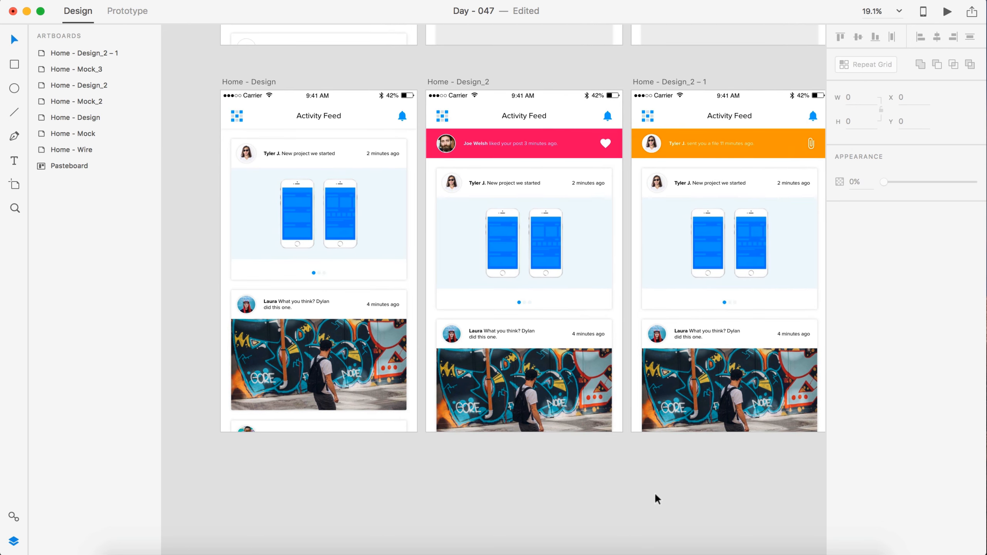
{"action": "scroll", "coordinate": [654, 493], "scroll_direction": "right", "scroll_amount": 3}
{"action": "scroll", "coordinate": [654, 493], "scroll_direction": "up", "scroll_amount": 1}
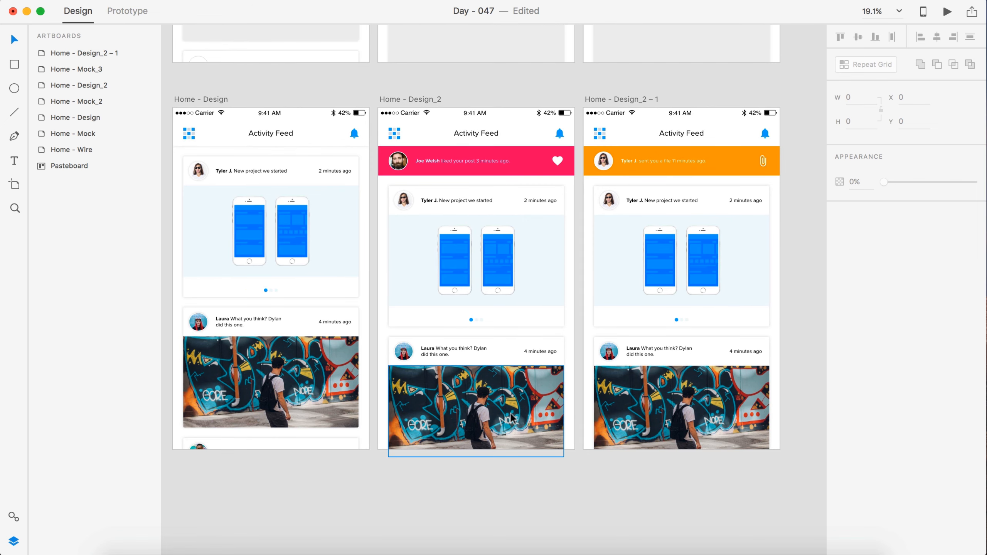
{"action": "scroll", "coordinate": [512, 419], "scroll_direction": "left", "scroll_amount": 2}
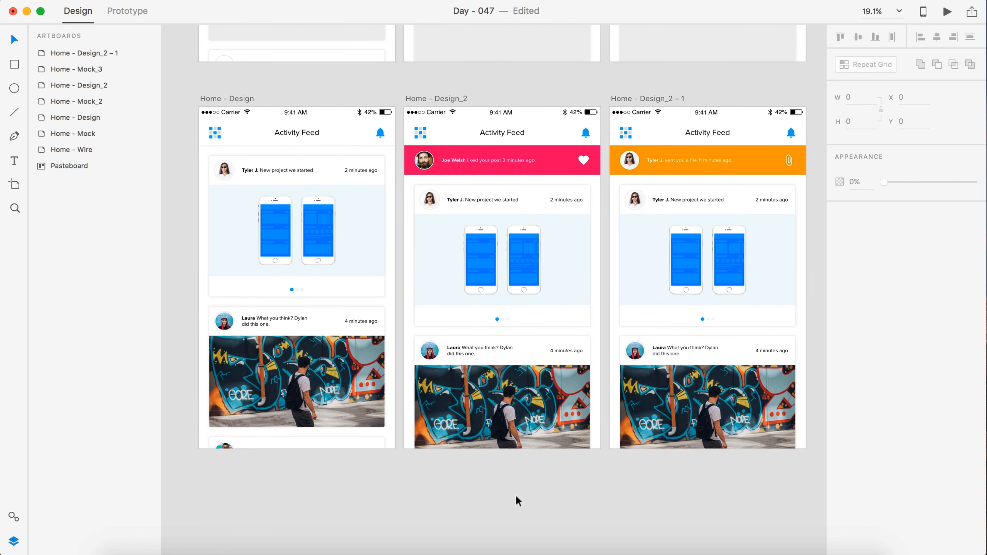
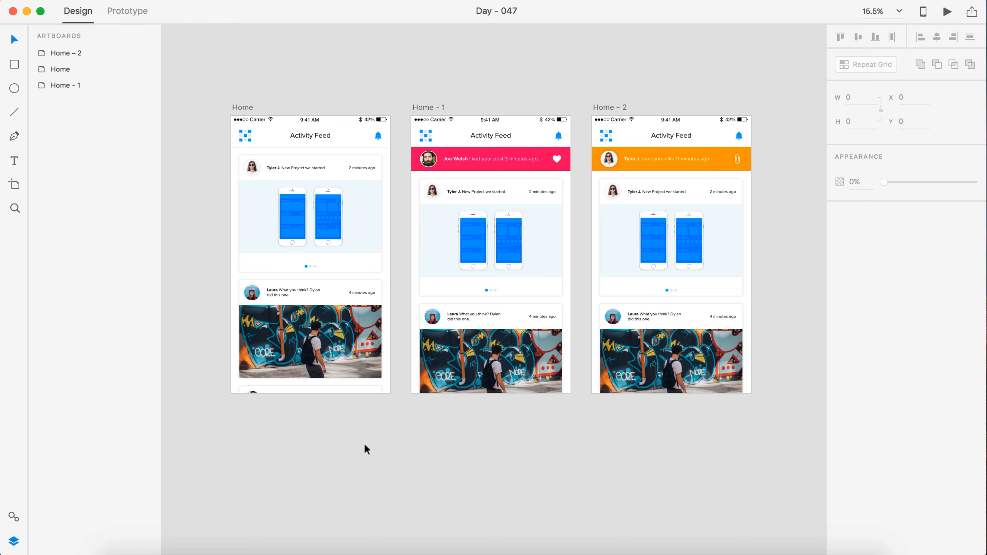
{"action": "scroll", "coordinate": [402, 452], "scroll_direction": "down", "scroll_amount": 1}
{"action": "scroll", "coordinate": [402, 451], "scroll_direction": "left", "scroll_amount": 2}
{"action": "scroll", "coordinate": [403, 451], "scroll_direction": "up", "scroll_amount": 2}
{"action": "scroll", "coordinate": [403, 451], "scroll_direction": "right", "scroll_amount": 2}
{"action": "scroll", "coordinate": [402, 451], "scroll_direction": "down", "scroll_amount": 1}
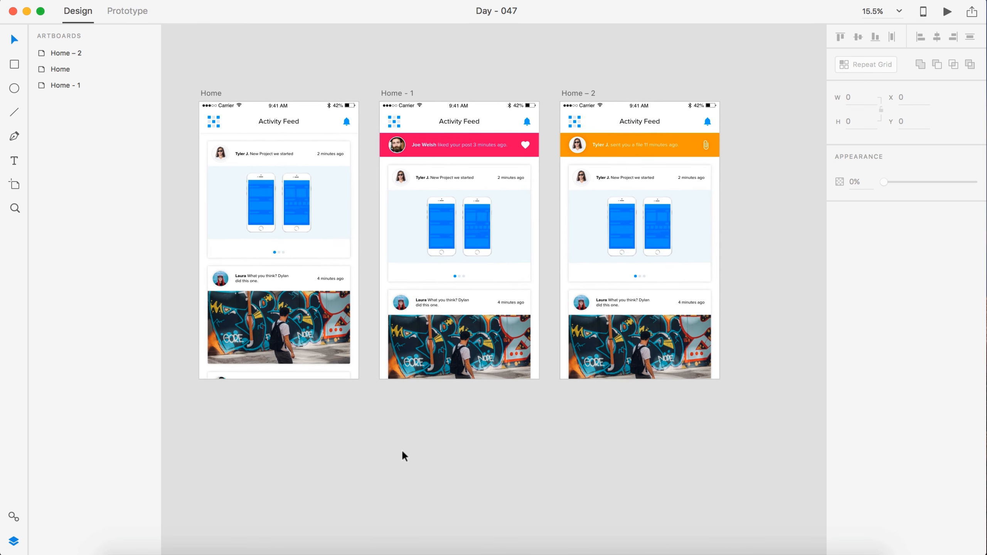
{"action": "scroll", "coordinate": [402, 451], "scroll_direction": "left", "scroll_amount": 2}
{"action": "scroll", "coordinate": [403, 452], "scroll_direction": "right", "scroll_amount": 2}
{"action": "scroll", "coordinate": [403, 453], "scroll_direction": "down", "scroll_amount": 1}
{"action": "scroll", "coordinate": [403, 453], "scroll_direction": "left", "scroll_amount": 1}
{"action": "scroll", "coordinate": [403, 453], "scroll_direction": "up", "scroll_amount": 1}
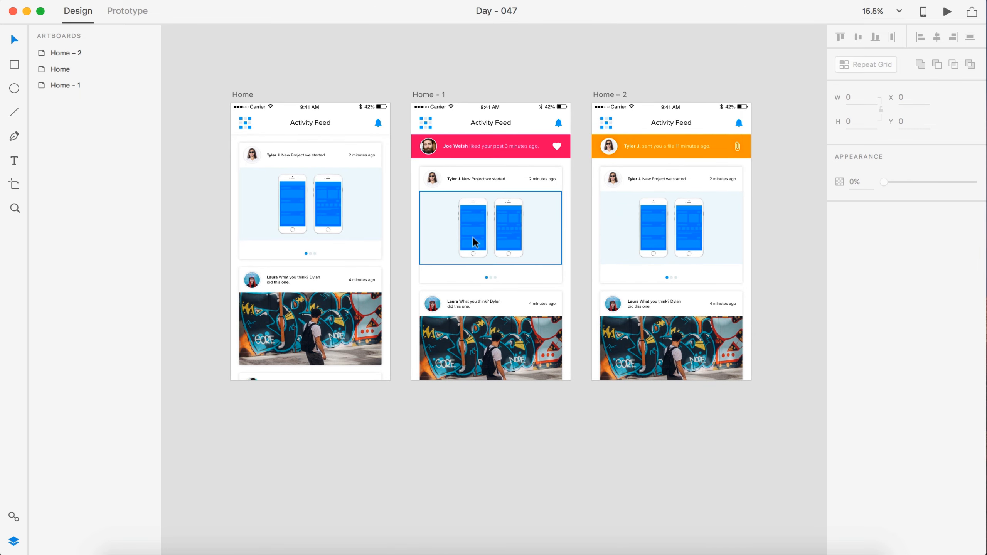
{"action": "scroll", "coordinate": [483, 240], "scroll_direction": "up", "scroll_amount": 3}
{"action": "scroll", "coordinate": [483, 234], "scroll_direction": "up", "scroll_amount": 1}
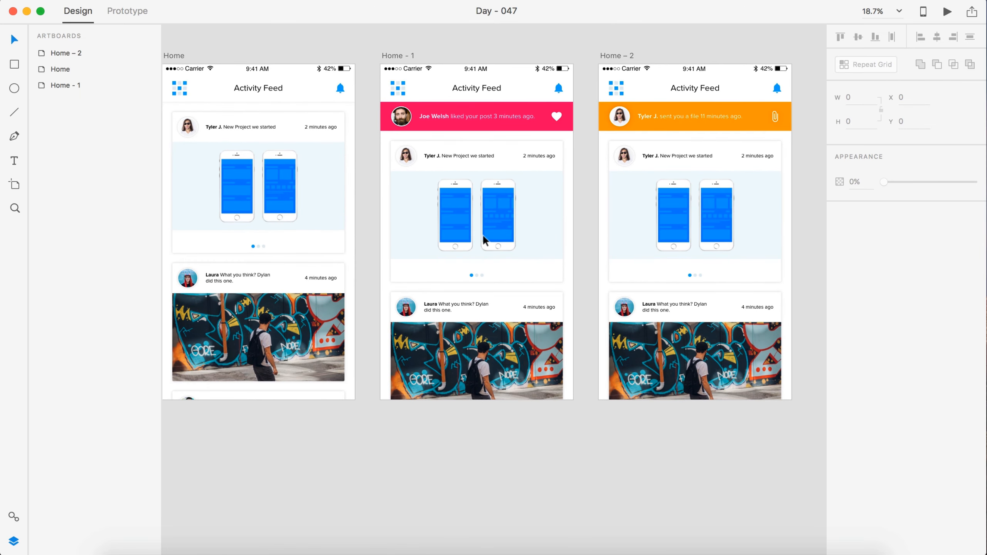
{"action": "scroll", "coordinate": [367, 275], "scroll_direction": "up", "scroll_amount": 2}
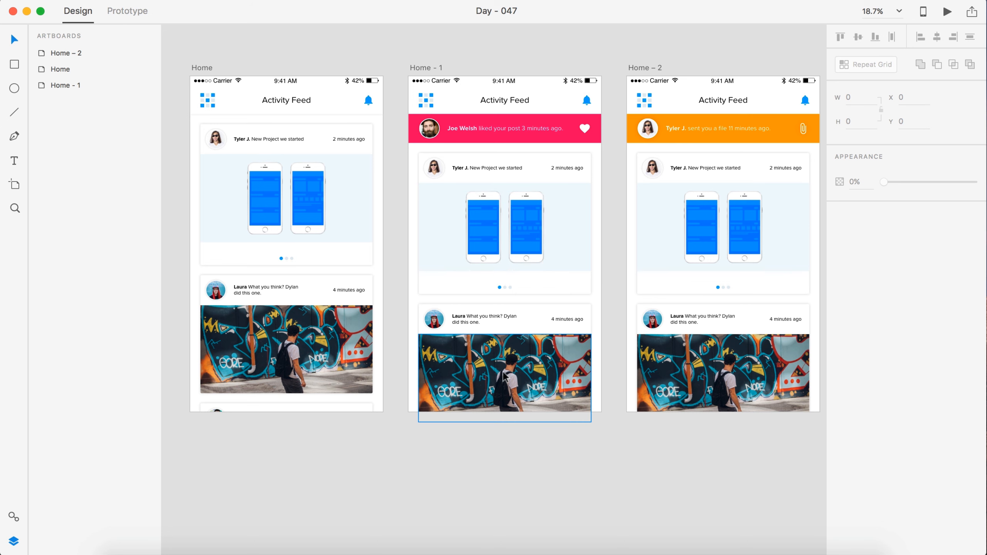
Group the elements of each of the three feed cards on the Home artboard into its own group
{"action": "scroll", "coordinate": [396, 271], "scroll_direction": "left", "scroll_amount": 5}
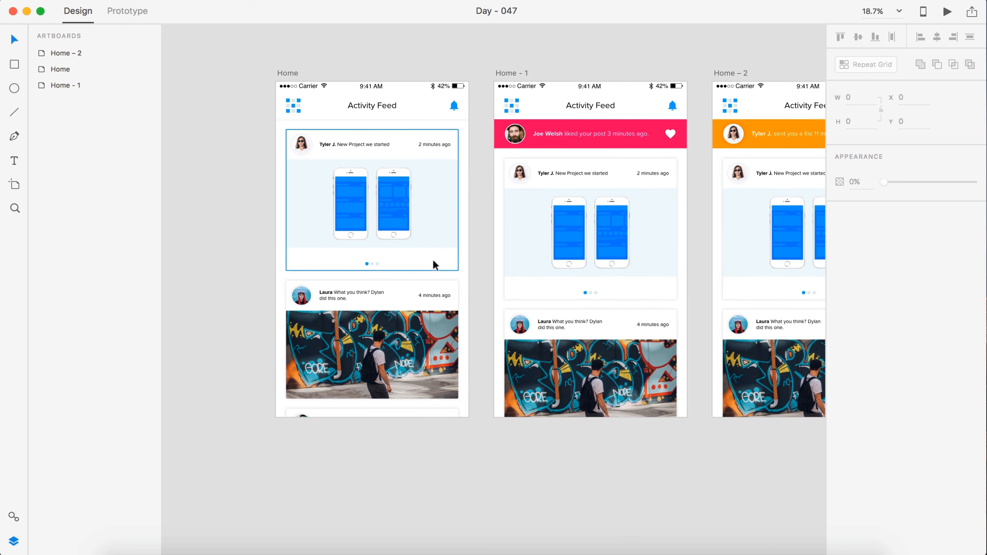
{"action": "left_click_drag", "start_coordinate": [470, 266], "coordinate": [278, 135]}
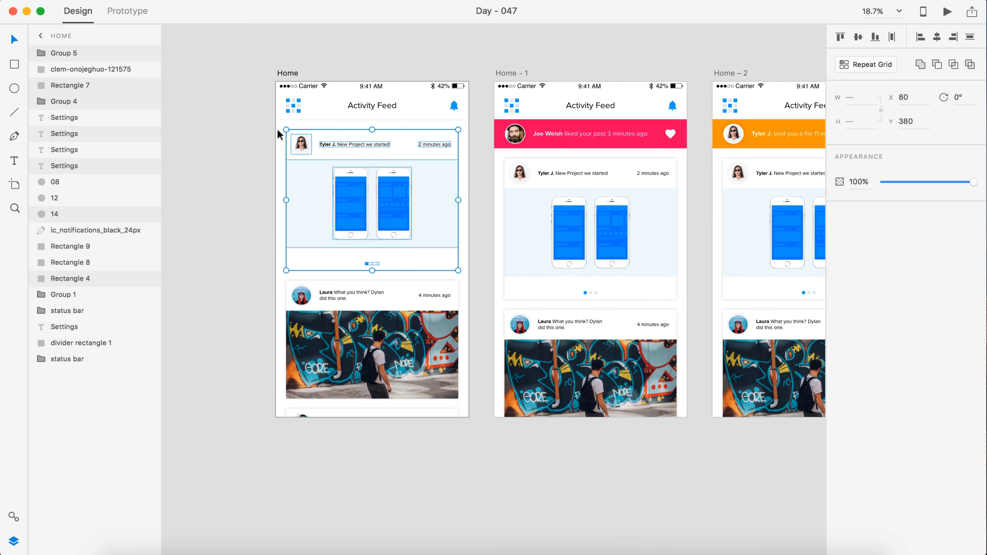
{"action": "key", "text": "super+g"}
{"action": "left_click_drag", "start_coordinate": [473, 428], "coordinate": [262, 283]}
{"action": "key", "text": "super+g"}
{"action": "scroll", "coordinate": [262, 283], "scroll_direction": "down", "scroll_amount": 3}
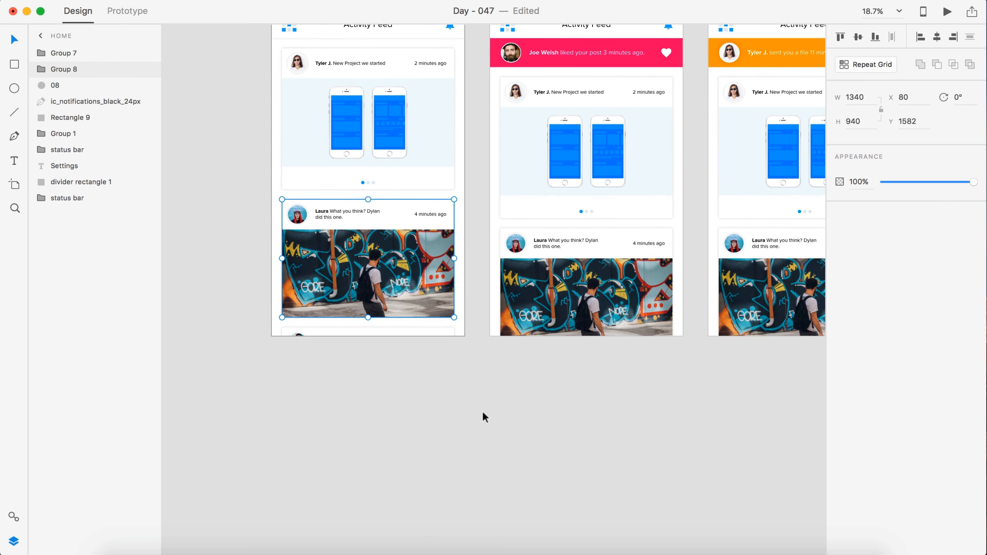
{"action": "left_click_drag", "start_coordinate": [462, 375], "coordinate": [286, 326]}
{"action": "key", "text": "super+g"}
{"action": "scroll", "coordinate": [224, 212], "scroll_direction": "up", "scroll_amount": 1}
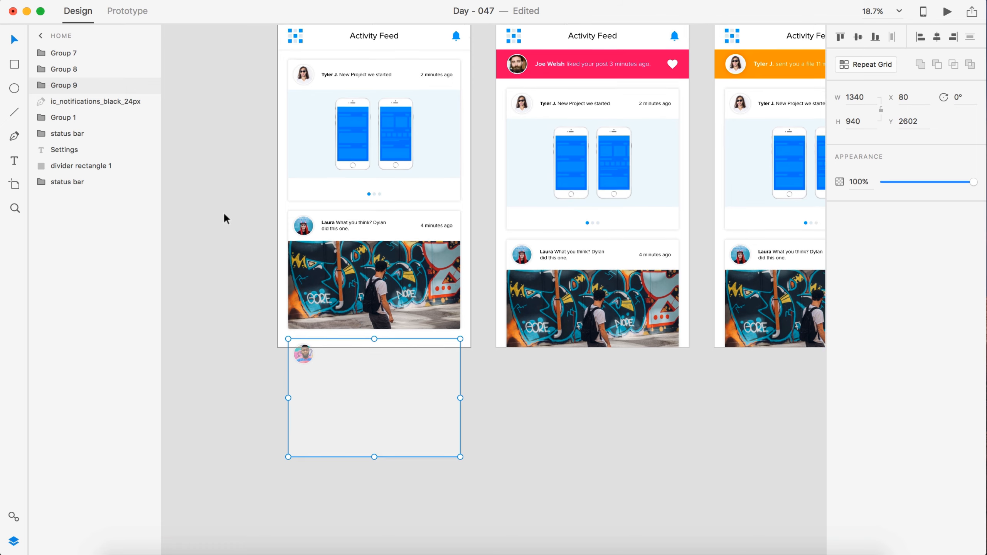
Export the first feed card group on Home as a PNG named One into the Motion folder
{"action": "scroll", "coordinate": [224, 217], "scroll_direction": "up", "scroll_amount": 1}
{"action": "left_click", "coordinate": [395, 143]}
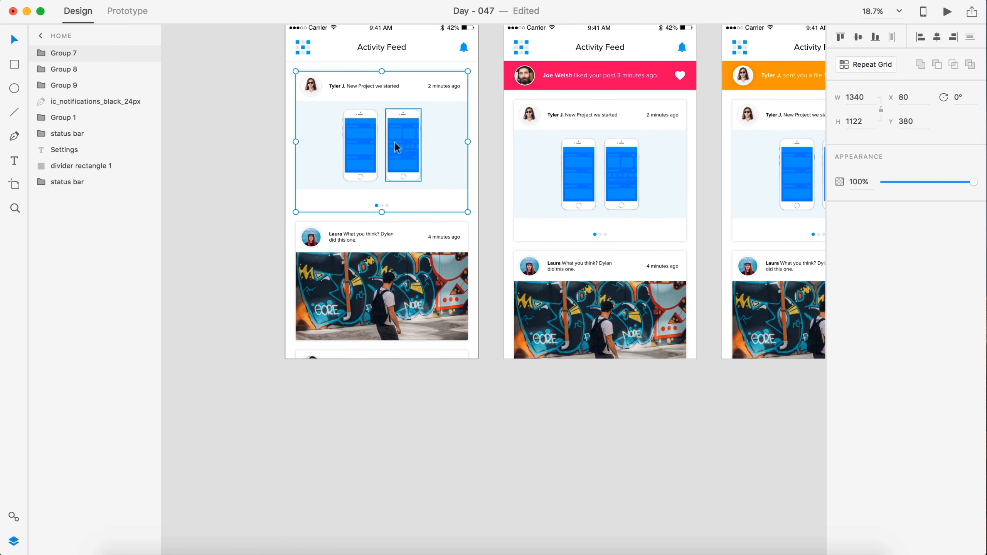
{"action": "key", "text": "super+shift+e"}
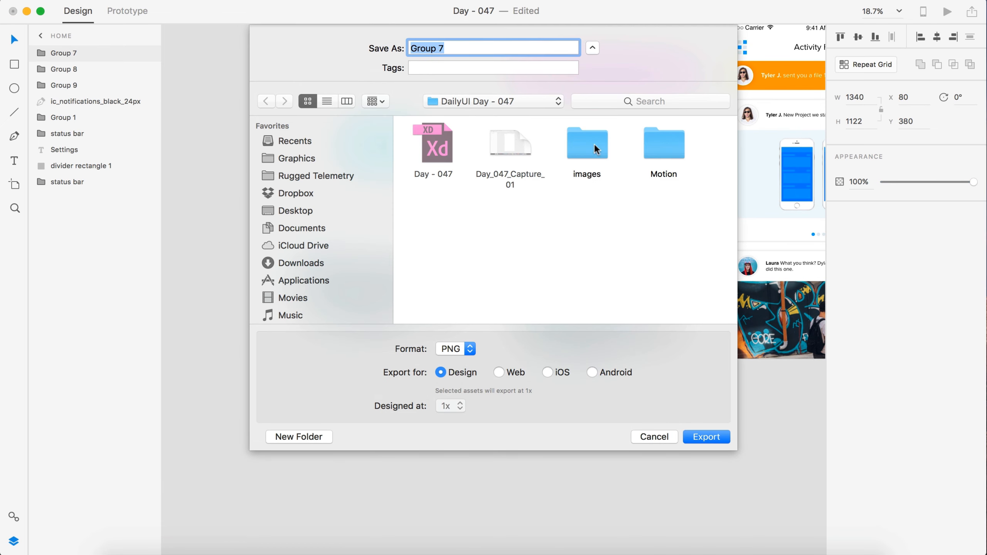
{"action": "double_click", "coordinate": [652, 134]}
{"action": "left_click_drag", "start_coordinate": [451, 47], "coordinate": [392, 51]}
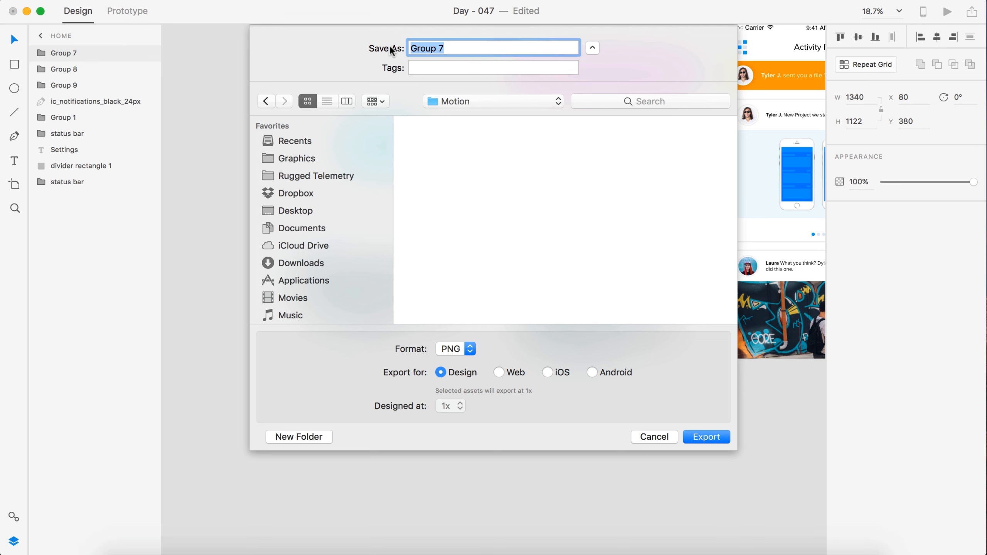
{"action": "type", "text": "ONne"}
{"action": "key", "text": "Return"}
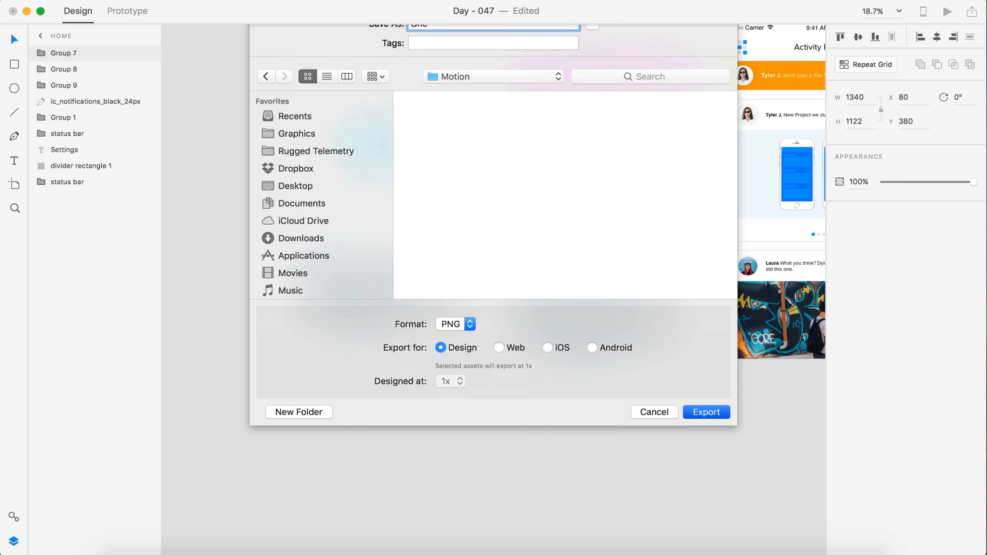
Export the second feed card group, with the graffiti photo, as a PNG named Two into the Motion folder
{"action": "left_click", "coordinate": [420, 267]}
{"action": "key", "text": "super+e"}
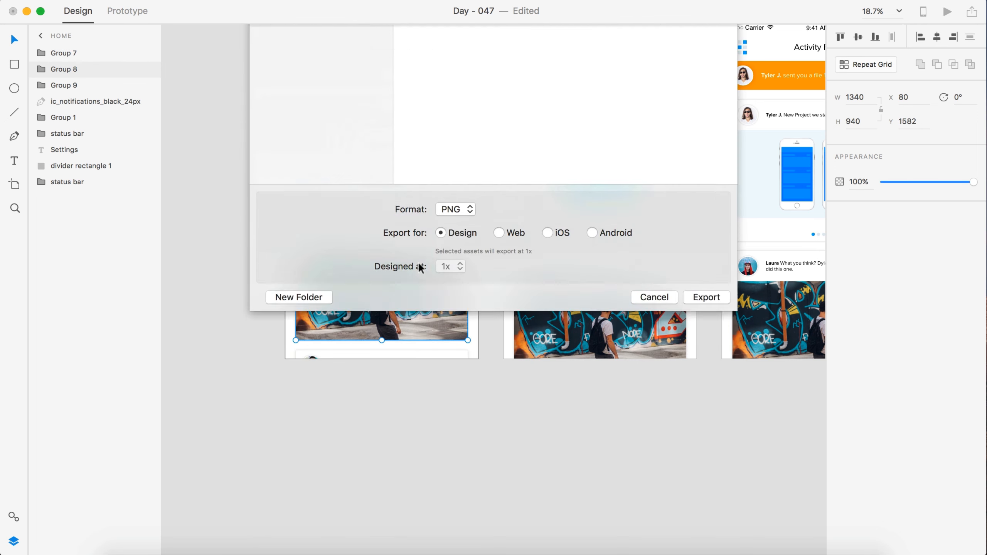
{"action": "type", "text": "Two"}
{"action": "key", "text": "Return"}
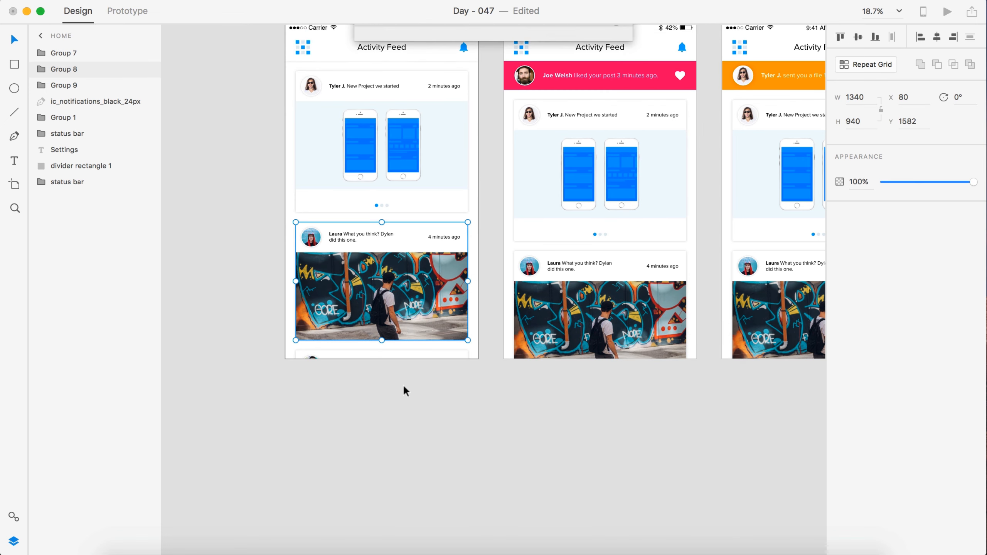
Export the third feed card group on Home as a PNG named Three into the Motion folder
{"action": "left_click", "coordinate": [401, 351]}
{"action": "key", "text": "super+e"}
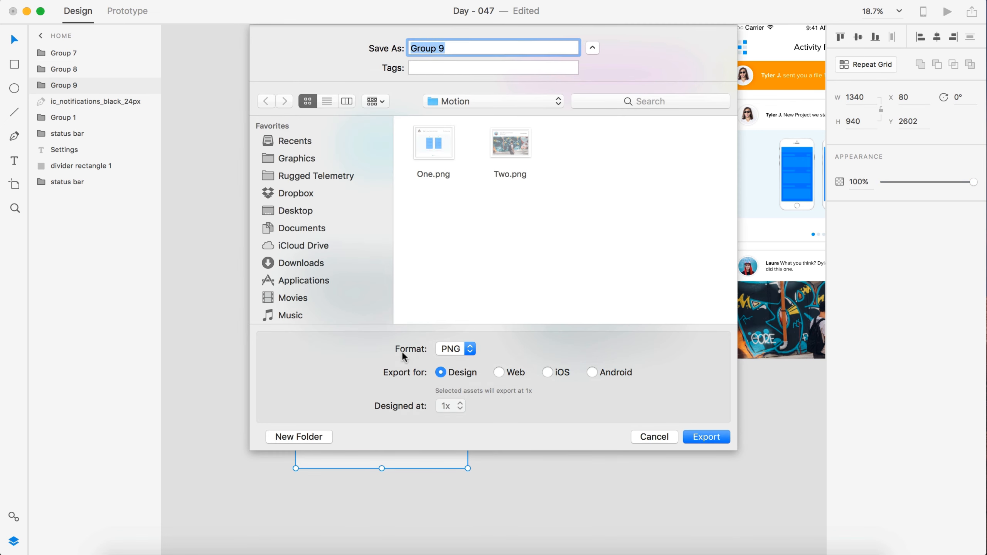
{"action": "type", "text": "Three"}
{"action": "key", "text": "Return"}
{"action": "left_click", "coordinate": [243, 217]}
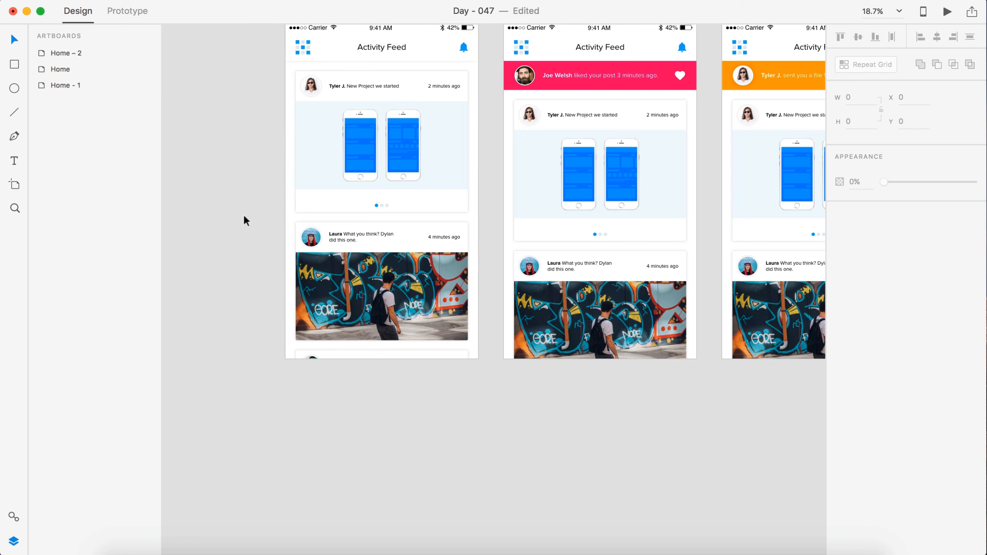
Group the status bar and Activity Feed header on Home and export the group as a PNG named NavBar
{"action": "scroll", "coordinate": [245, 218], "scroll_direction": "up", "scroll_amount": 4}
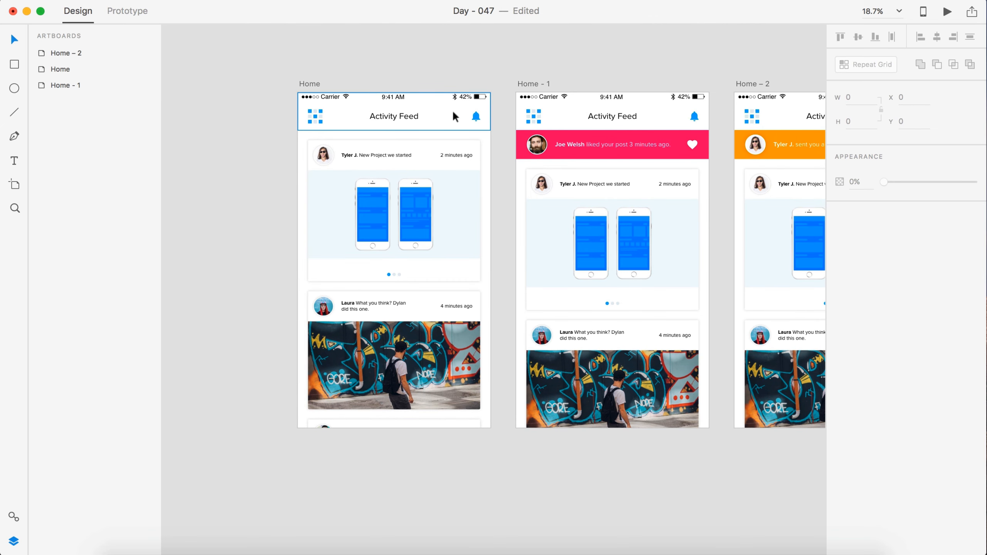
{"action": "left_click_drag", "start_coordinate": [501, 127], "coordinate": [285, 75]}
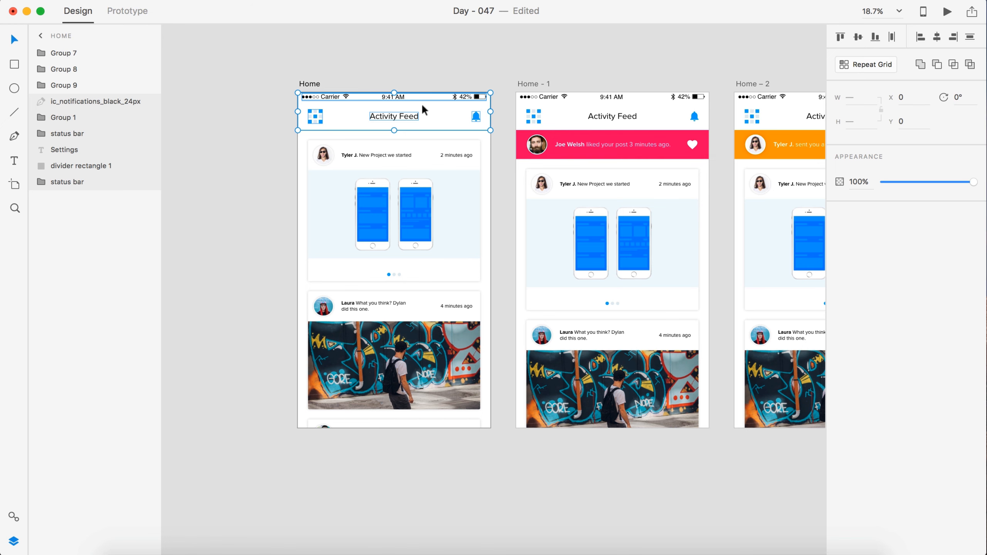
{"action": "key", "text": "super+g"}
{"action": "key", "text": "super+e"}
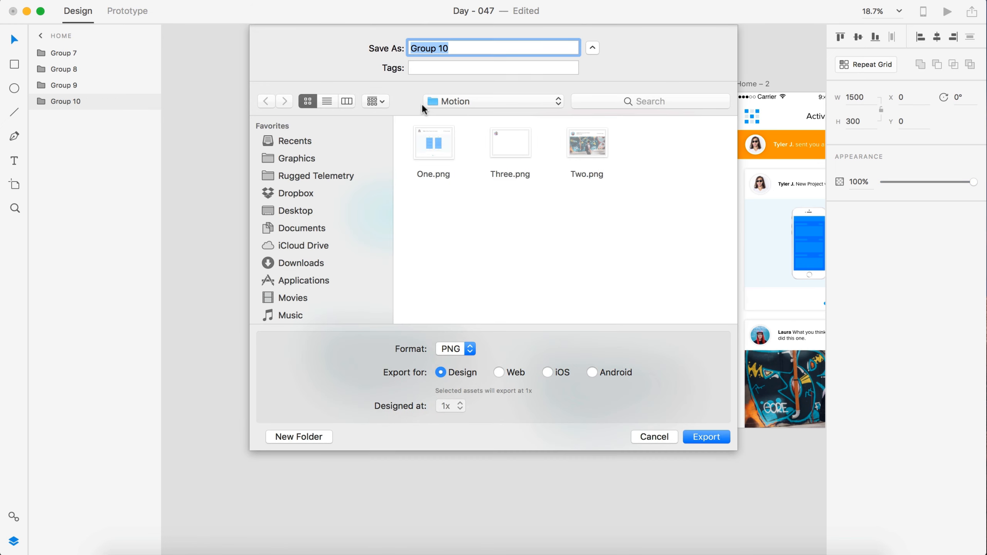
{"action": "type", "text": "Nav"}
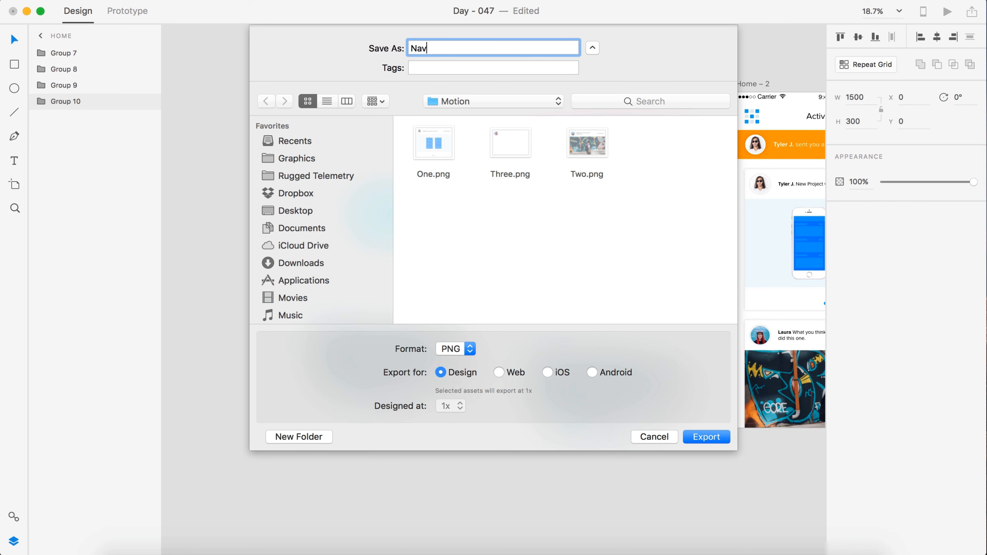
{"action": "type", "text": "B"}
{"action": "key", "text": "Return"}
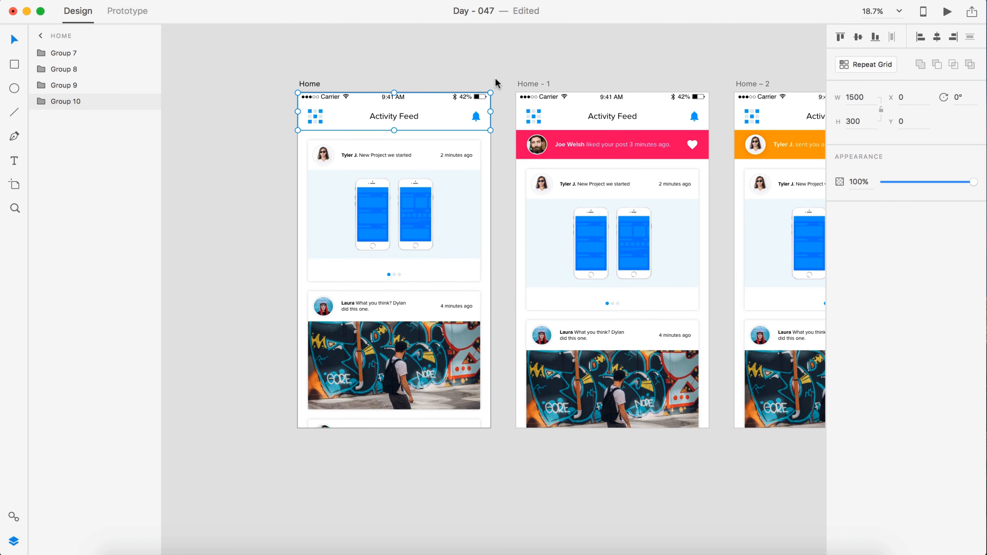
{"action": "key", "text": "Escape"}
Group the pink liked-post banner on Home - 1 and export it as a PNG into the Motion folder
{"action": "scroll", "coordinate": [496, 82], "scroll_direction": "right", "scroll_amount": 5}
{"action": "left_click", "coordinate": [347, 130]}
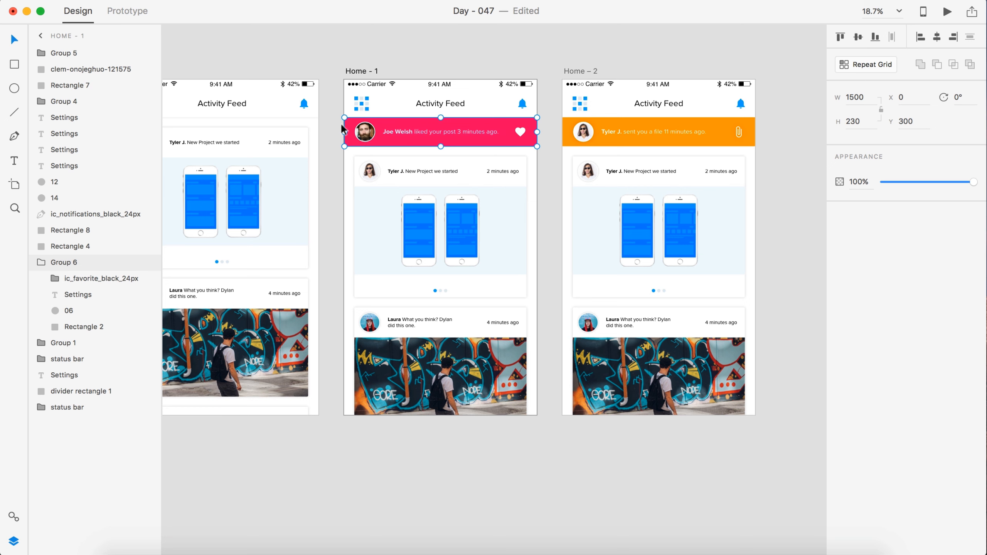
{"action": "key", "text": "super+g"}
{"action": "key", "text": "super+e"}
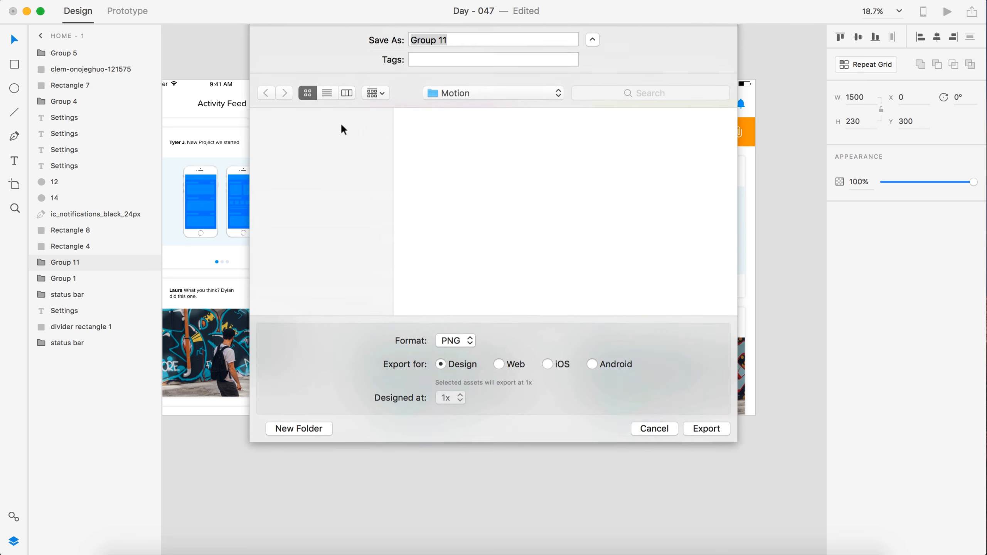
{"action": "type", "text": "LI"}
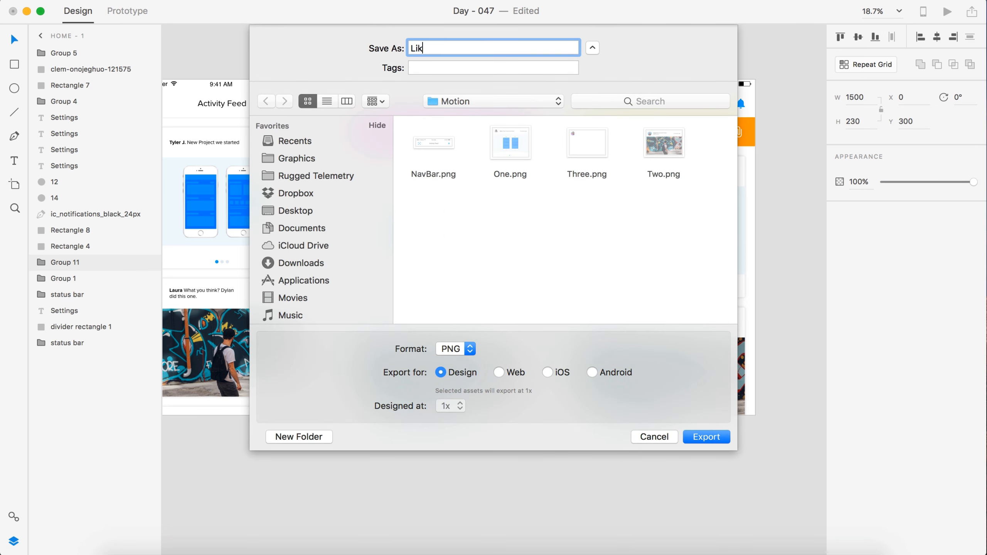
{"action": "key", "text": "Return"}
Group the orange sent-file banner on Home – 2 and export it as a PNG named File
{"action": "left_click", "coordinate": [568, 129]}
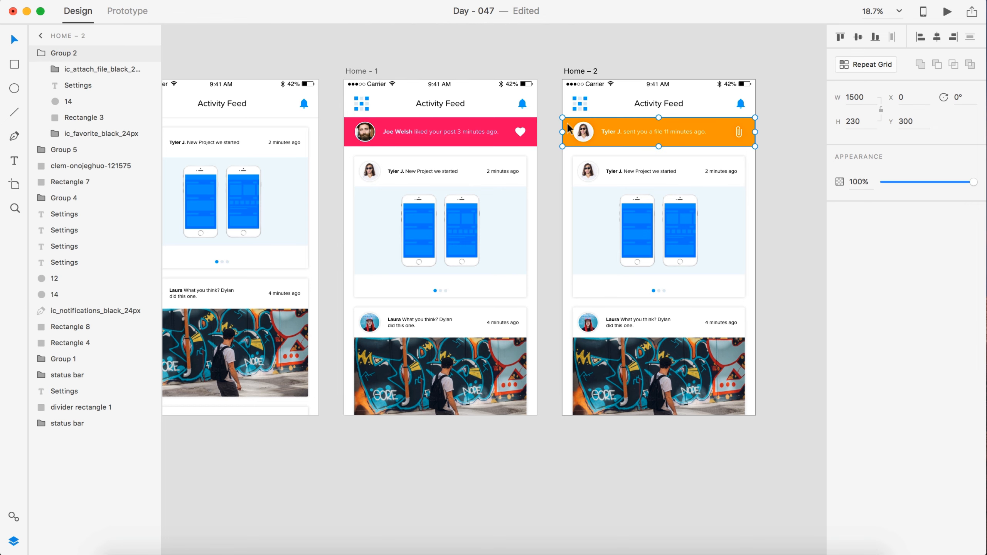
{"action": "key", "text": "super+g"}
{"action": "key", "text": "super+e"}
{"action": "type", "text": "File"}
{"action": "key", "text": "Return"}
{"action": "left_click", "coordinate": [789, 198]}
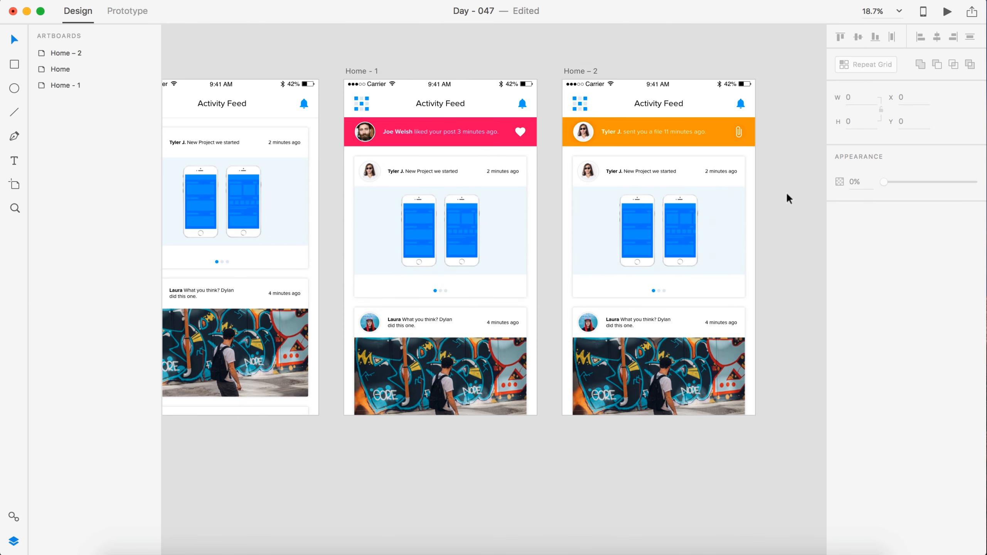
{"action": "scroll", "coordinate": [787, 195], "scroll_direction": "down", "scroll_amount": 4}
{"action": "scroll", "coordinate": [787, 194], "scroll_direction": "right", "scroll_amount": 2}
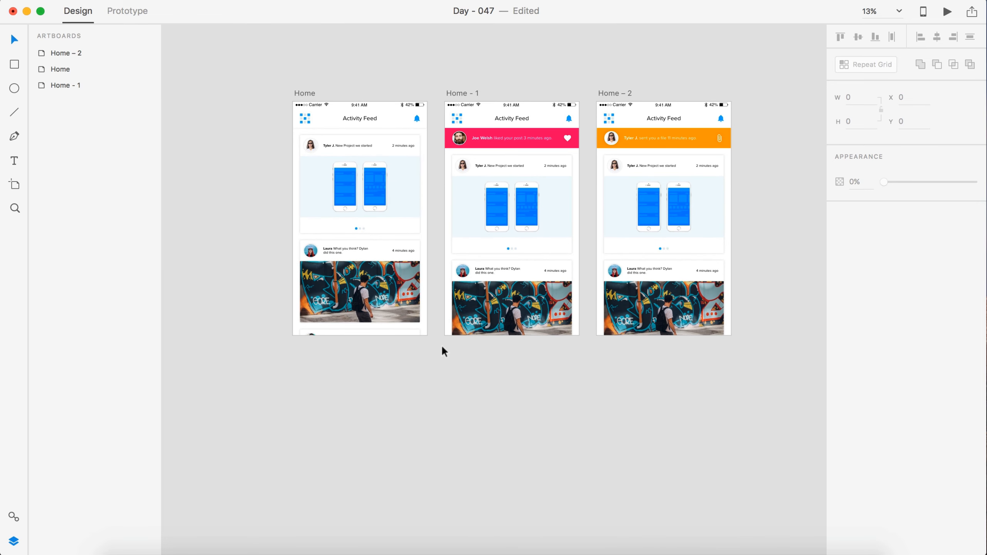
{"action": "scroll", "coordinate": [444, 352], "scroll_direction": "right", "scroll_amount": 2}
{"action": "scroll", "coordinate": [444, 352], "scroll_direction": "down", "scroll_amount": 1}
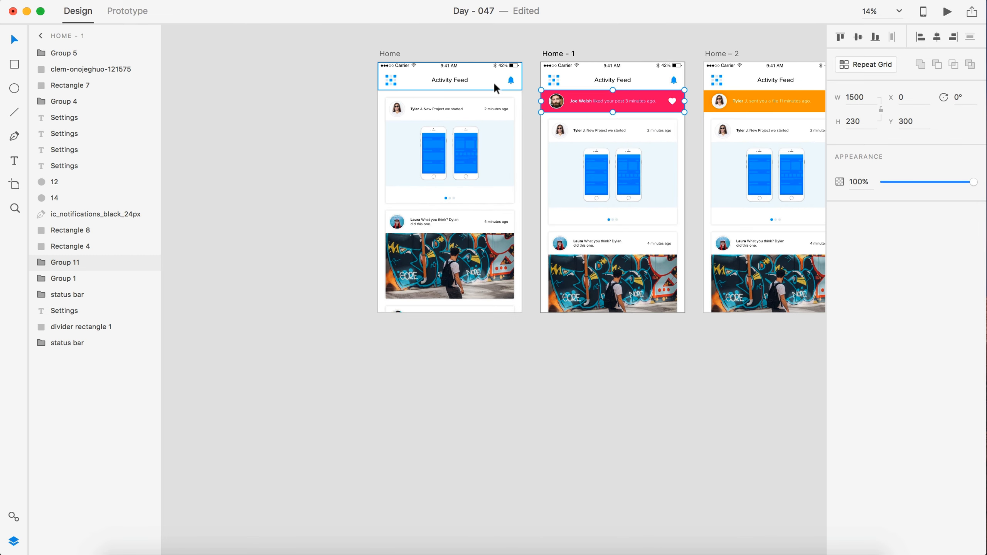
{"action": "scroll", "coordinate": [493, 85], "scroll_direction": "right", "scroll_amount": 3}
{"action": "scroll", "coordinate": [493, 85], "scroll_direction": "up", "scroll_amount": 1}
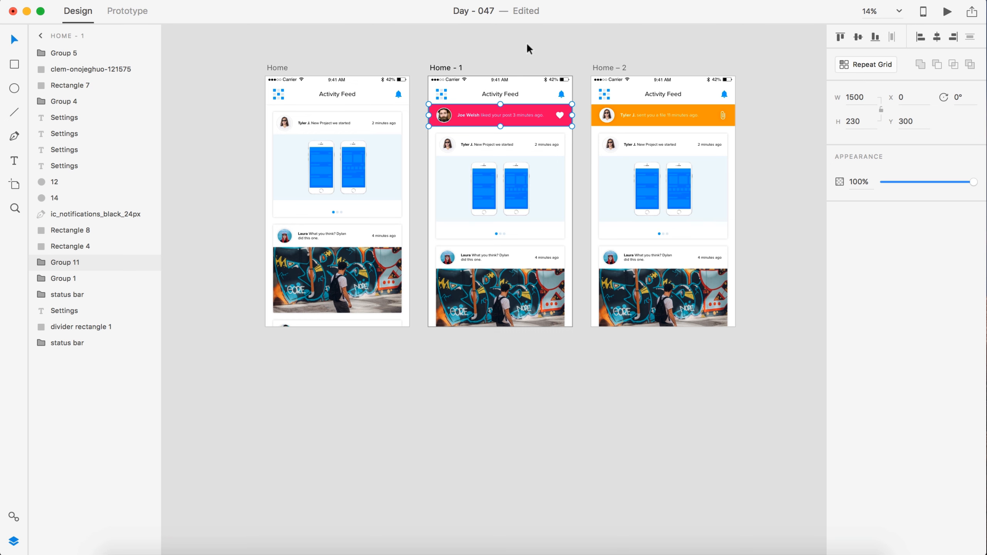
{"action": "left_click", "coordinate": [528, 48]}
{"action": "scroll", "coordinate": [529, 49], "scroll_direction": "down", "scroll_amount": 1}
{"action": "scroll", "coordinate": [529, 48], "scroll_direction": "left", "scroll_amount": 1}
{"action": "scroll", "coordinate": [529, 48], "scroll_direction": "up", "scroll_amount": 2}
{"action": "scroll", "coordinate": [529, 49], "scroll_direction": "right", "scroll_amount": 2}
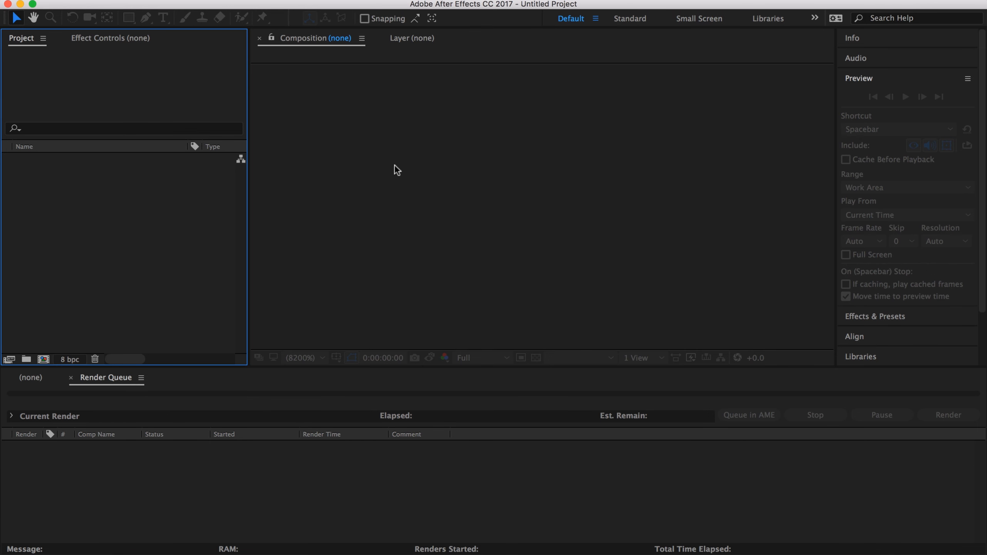
Switch to After Effects and create a new composition at 1500 × 2668 px with a duration of 0:00:20:00
{"action": "left_click", "coordinate": [210, 2]}
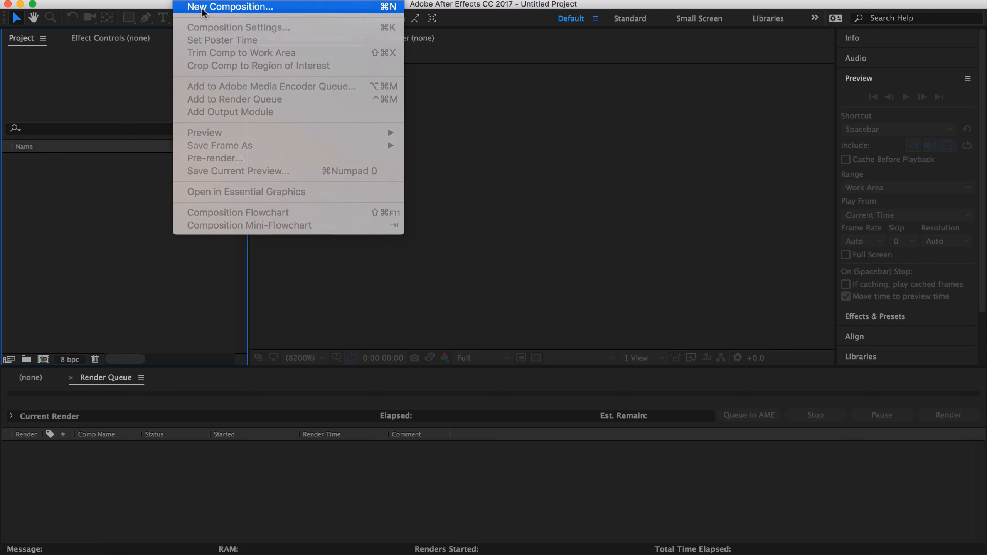
{"action": "left_click", "coordinate": [203, 11]}
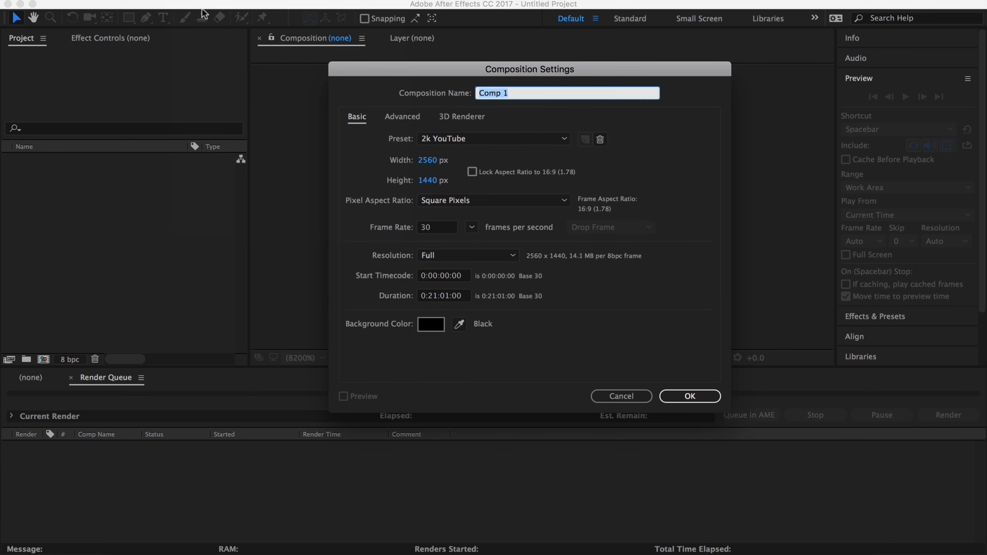
{"action": "left_click", "coordinate": [434, 164]}
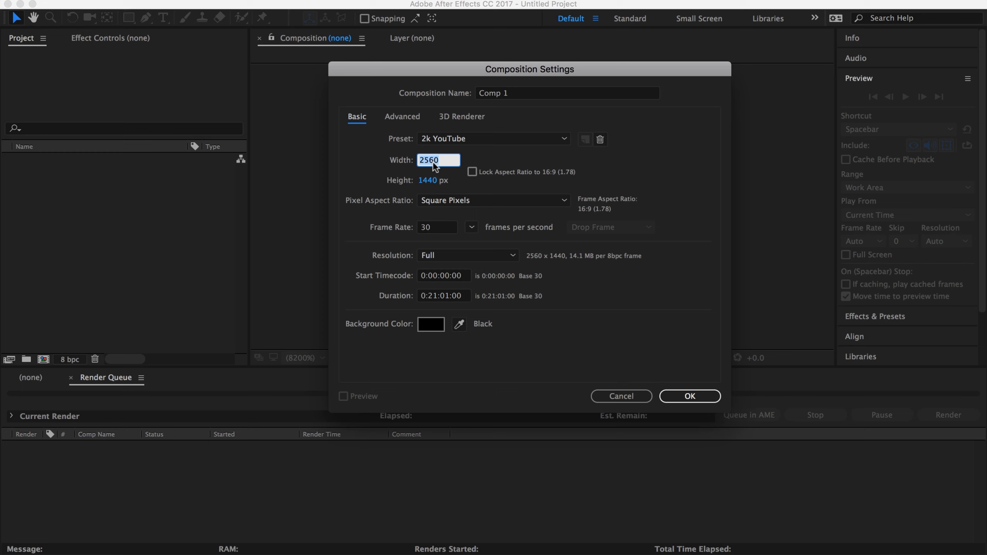
{"action": "type", "text": "1500"}
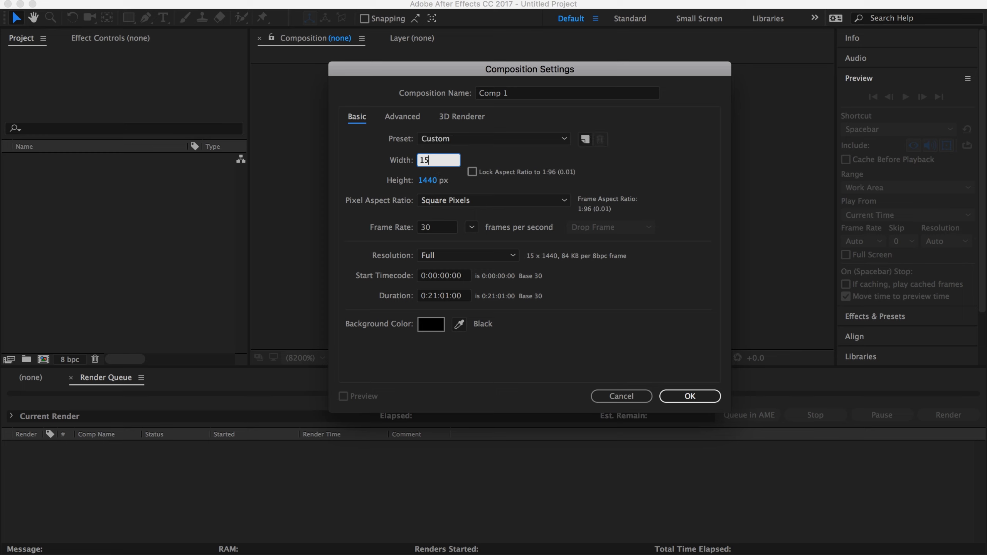
{"action": "left_click", "coordinate": [432, 180]}
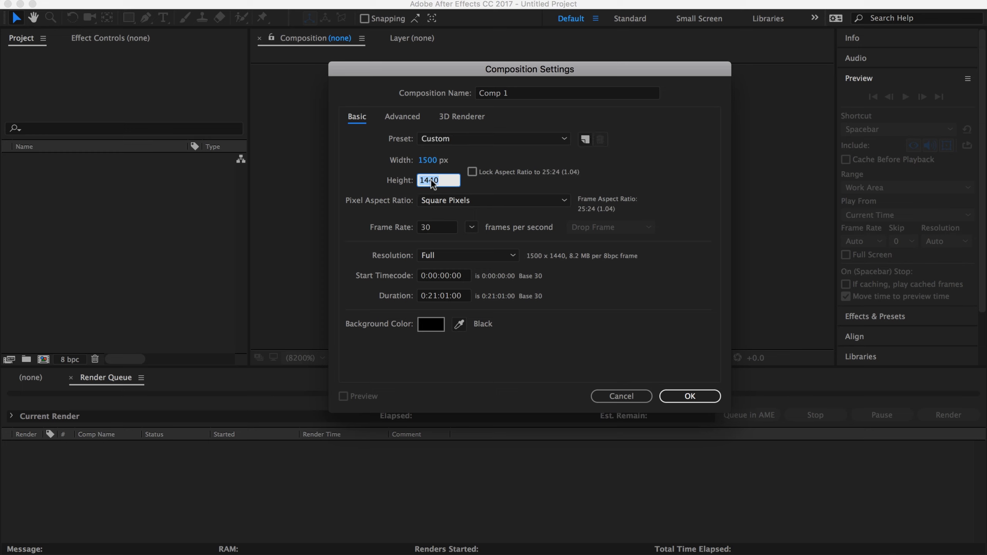
{"action": "type", "text": "2668"}
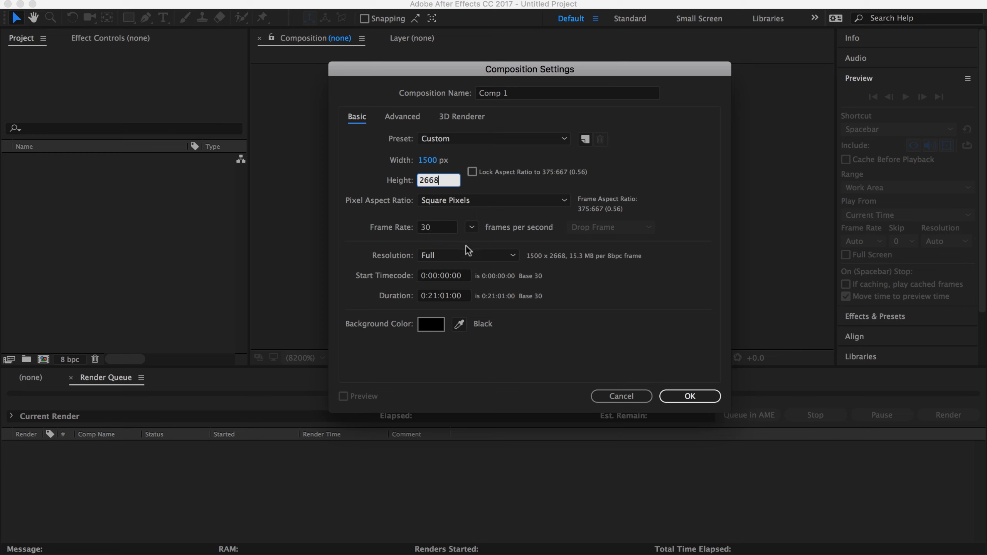
{"action": "double_click", "coordinate": [433, 296]}
{"action": "type", "text": "00"}
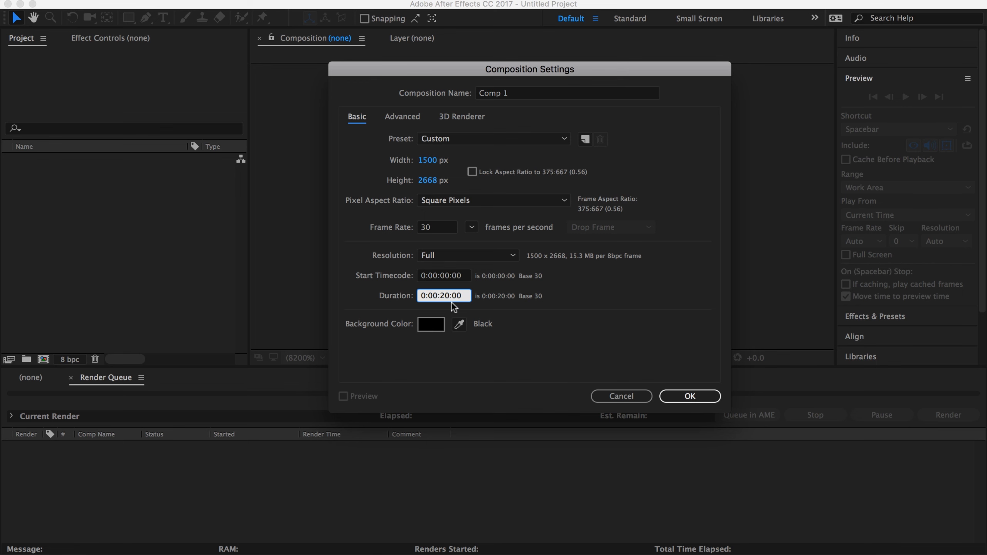
{"action": "left_click", "coordinate": [691, 396]}
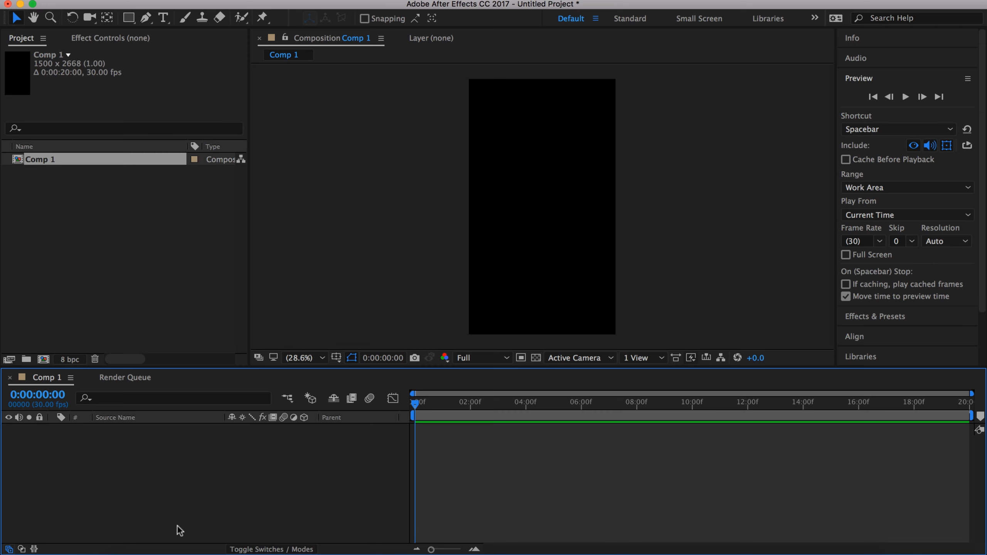
Import the six exported PNGs (Two, Three, One, NavBar, Like and File) from Finder as layers into Comp 1
{"action": "left_click", "coordinate": [121, 552]}
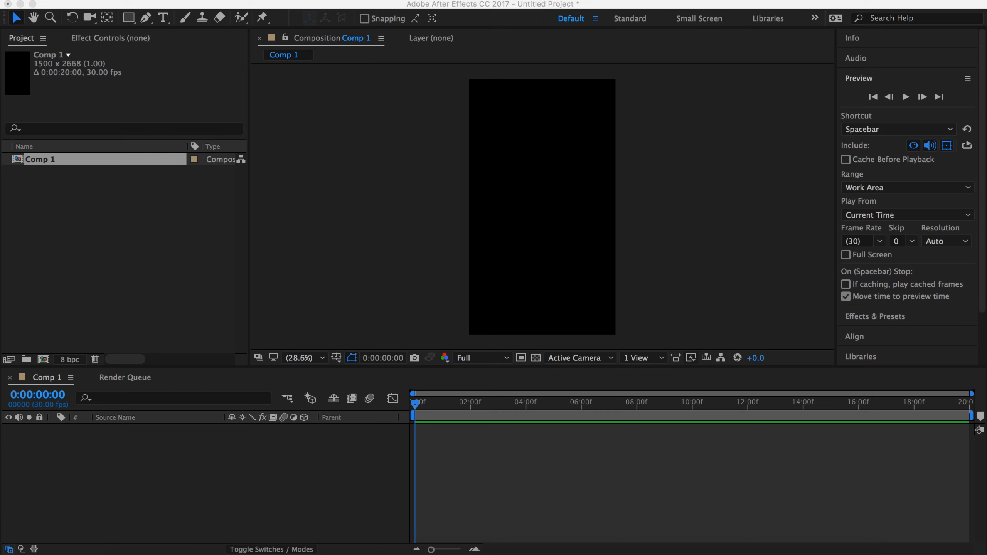
{"action": "left_click_drag", "start_coordinate": [986, 272], "coordinate": [512, 160]}
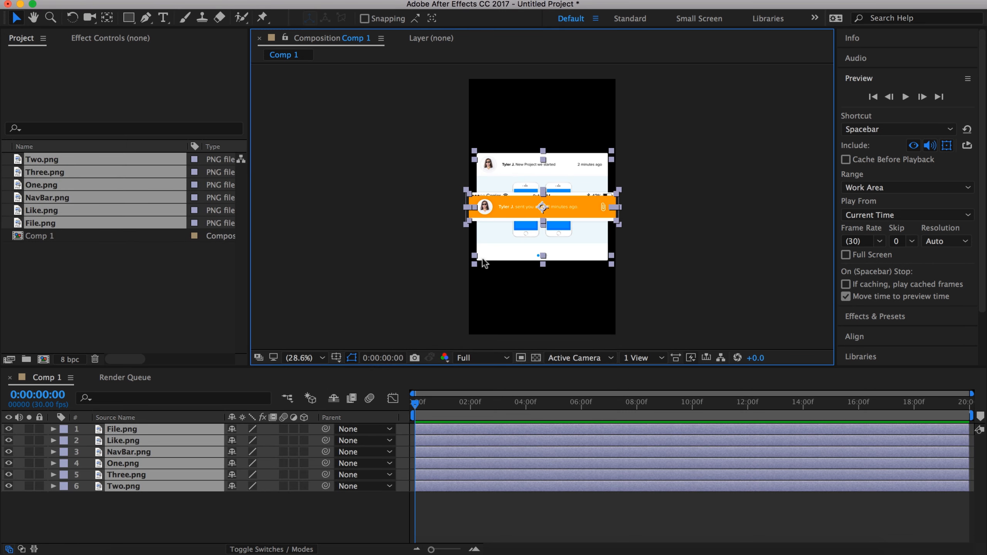
{"action": "left_click", "coordinate": [663, 223]}
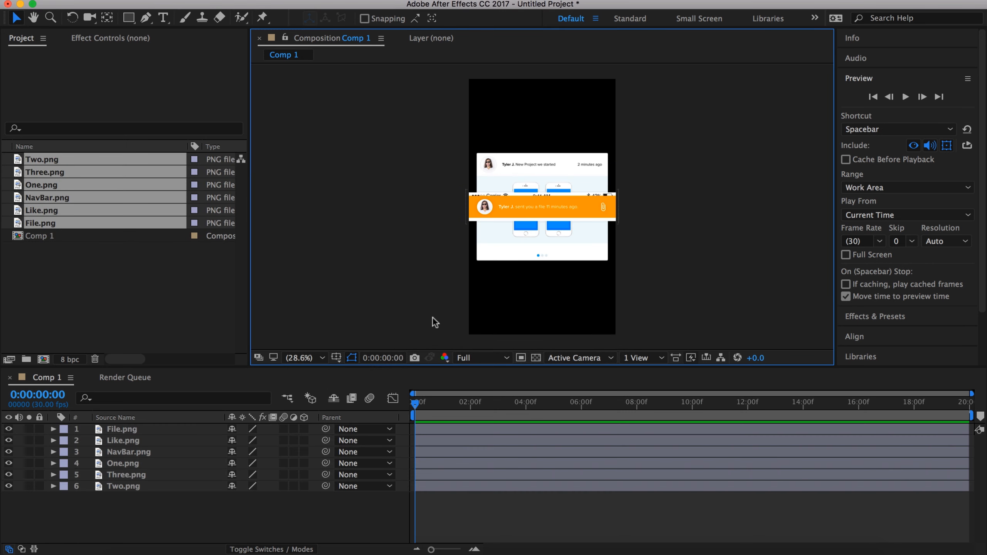
Align the NavBar.png layer to the top edge of the composition
{"action": "left_click", "coordinate": [113, 452]}
{"action": "left_click", "coordinate": [866, 80]}
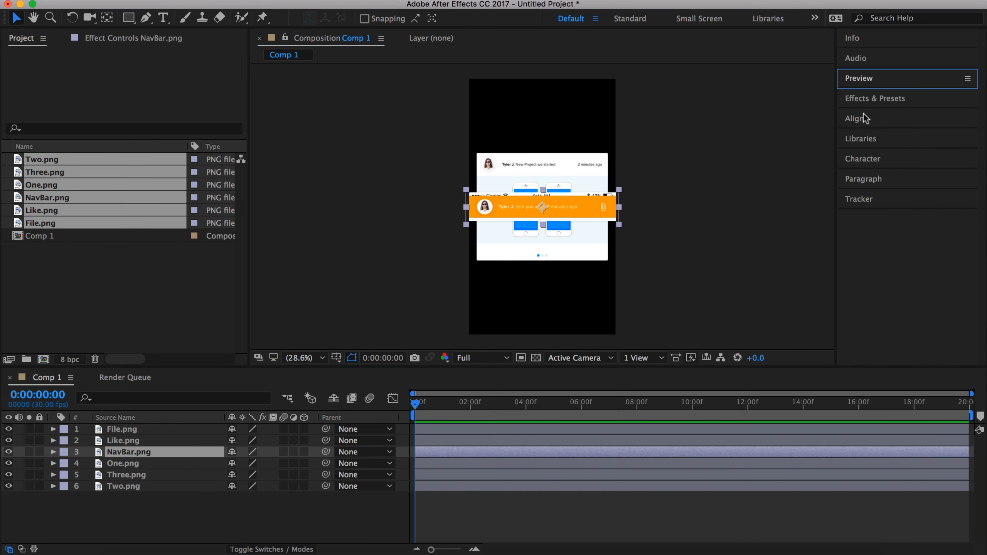
{"action": "left_click", "coordinate": [862, 118]}
{"action": "left_click", "coordinate": [921, 152]}
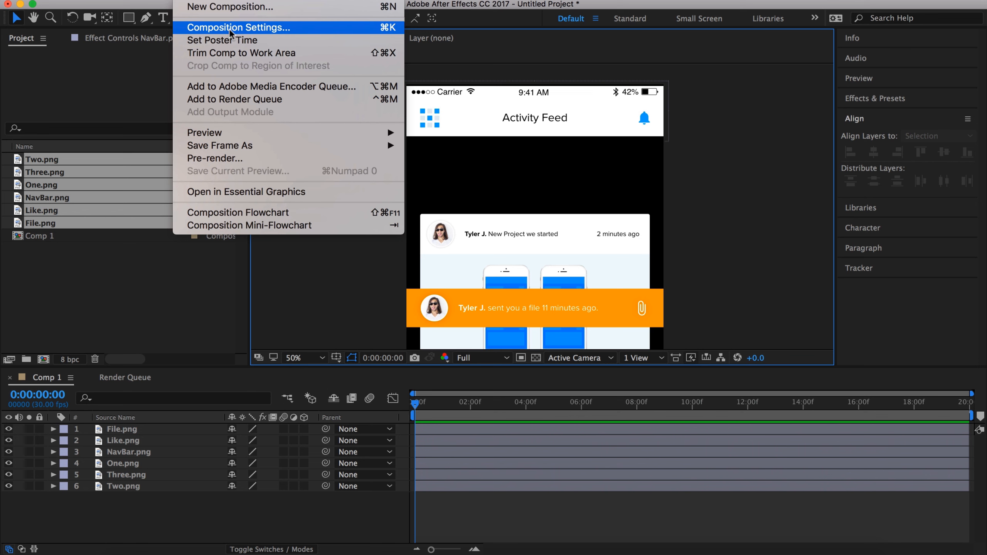
Set Comp 1's background color to white (FFFFFF) in the composition settings
{"action": "left_click", "coordinate": [230, 27]}
{"action": "left_click", "coordinate": [431, 327]}
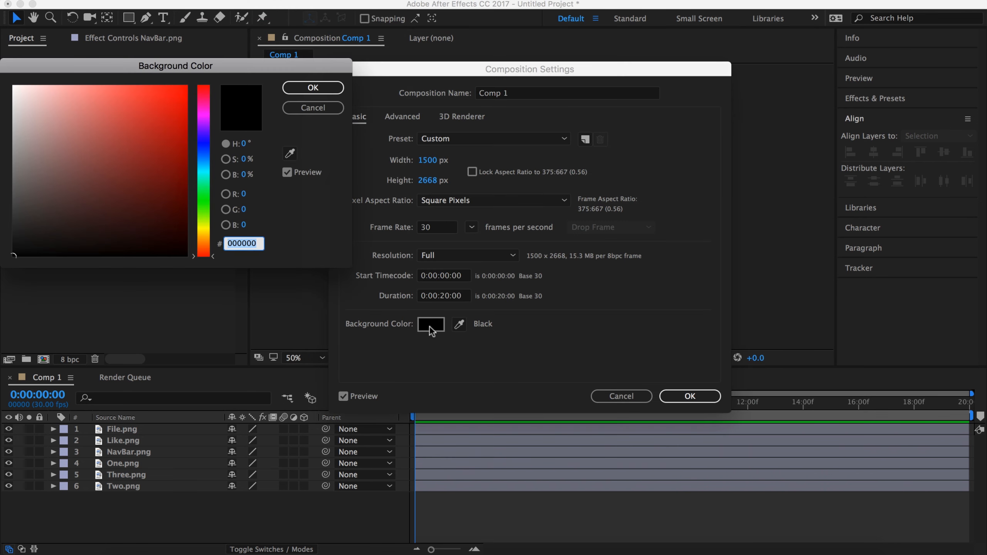
{"action": "left_click_drag", "start_coordinate": [51, 108], "coordinate": [11, 83]}
{"action": "left_click", "coordinate": [336, 87]}
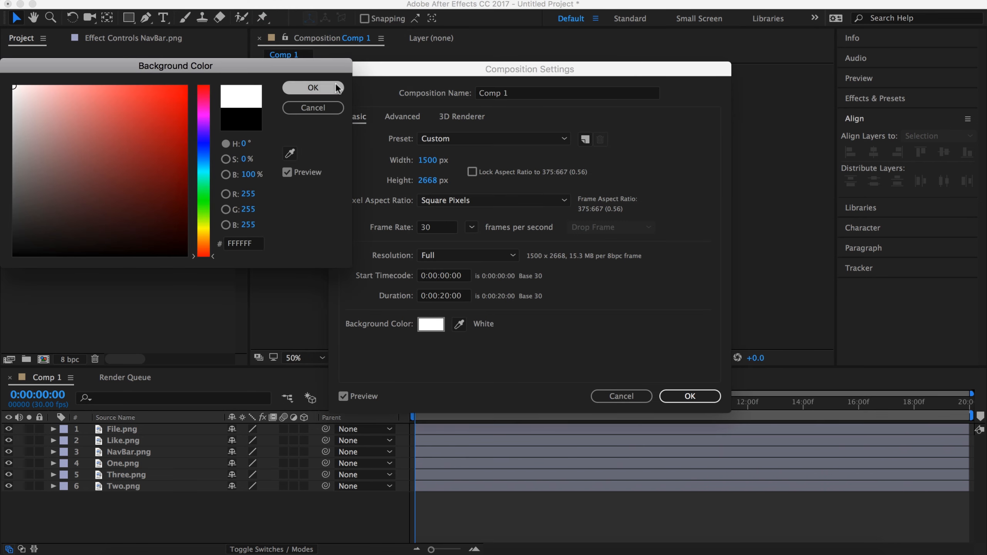
{"action": "left_click", "coordinate": [705, 399]}
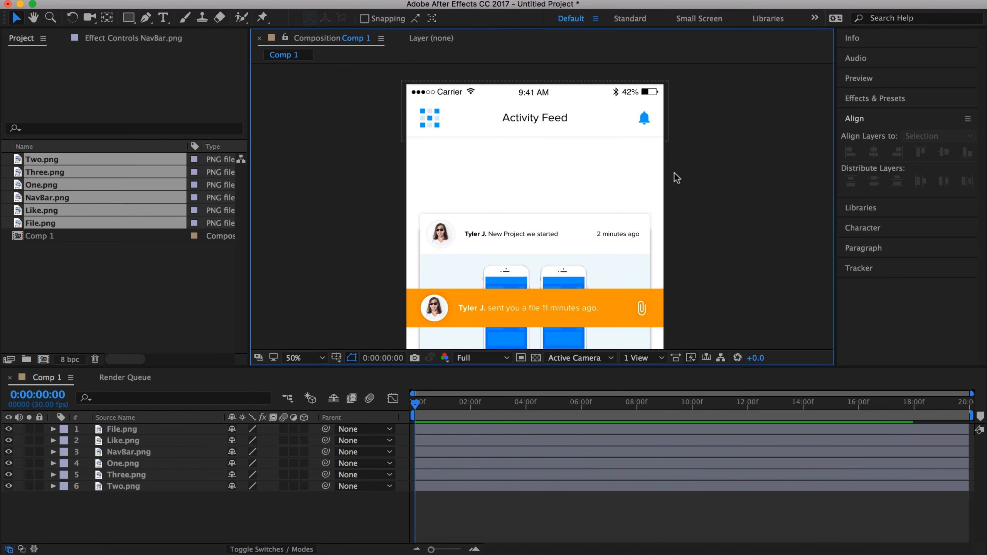
Nudge the NavBar.png layer slightly upward at the top edge of the composition
{"action": "left_click", "coordinate": [561, 118]}
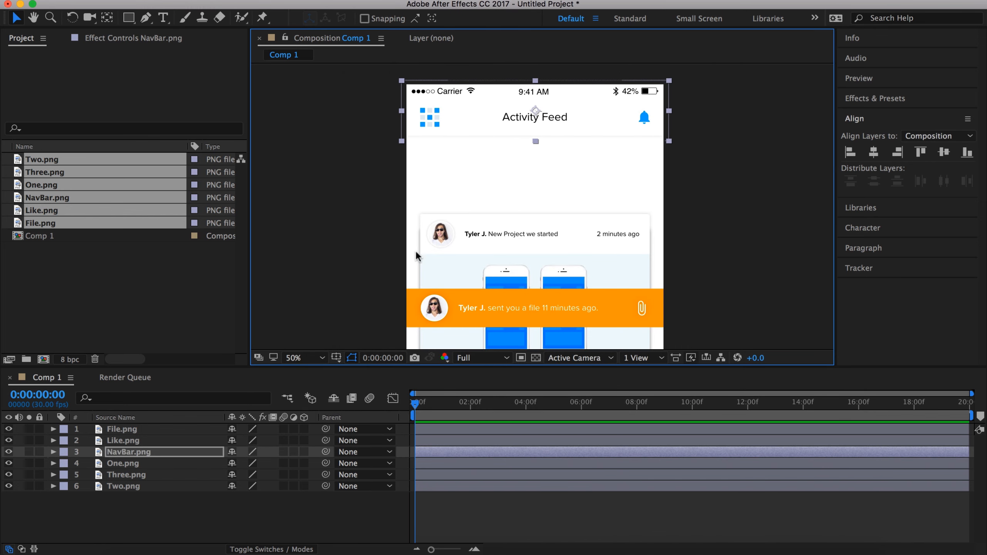
{"action": "scroll", "coordinate": [533, 218], "scroll_direction": "down", "scroll_amount": 5}
{"action": "left_click", "coordinate": [313, 343]}
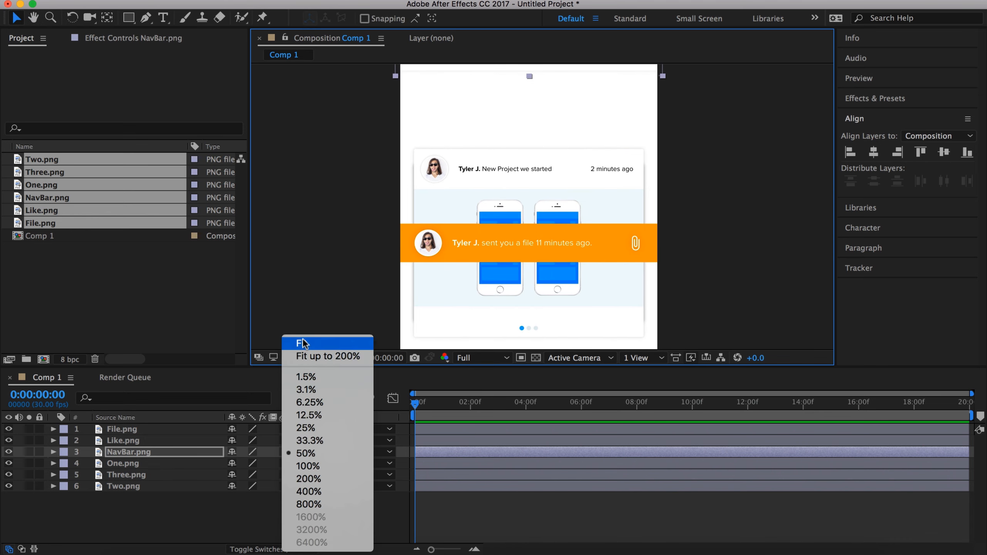
{"action": "left_click", "coordinate": [304, 338]}
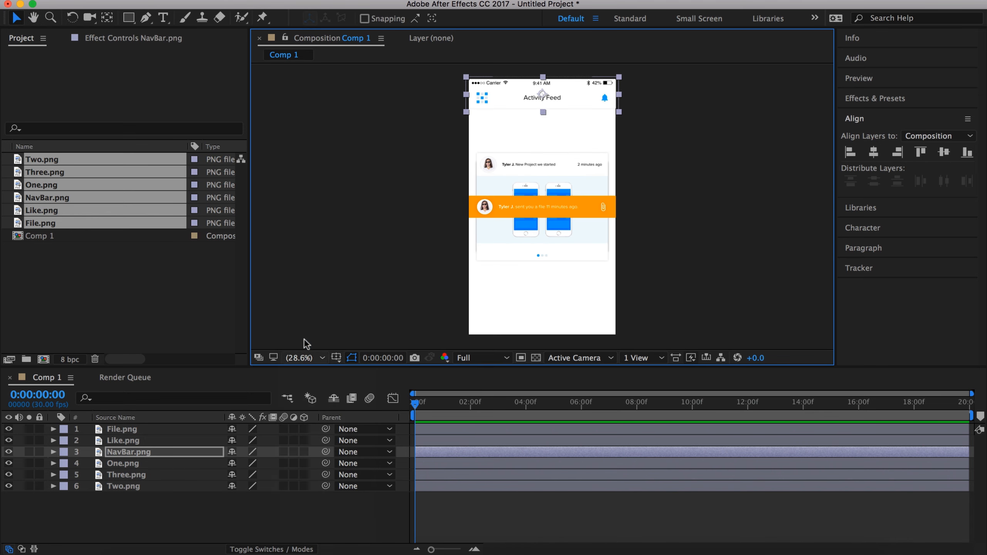
{"action": "left_click", "coordinate": [637, 188]}
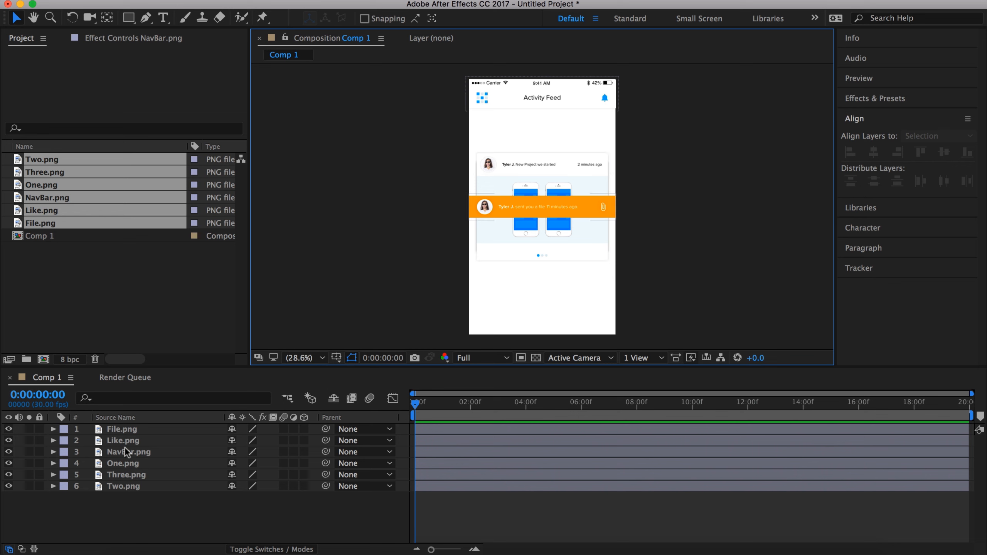
Move the One.png card up to just below the navigation bar and center it horizontally in the composition
{"action": "left_click", "coordinate": [121, 466]}
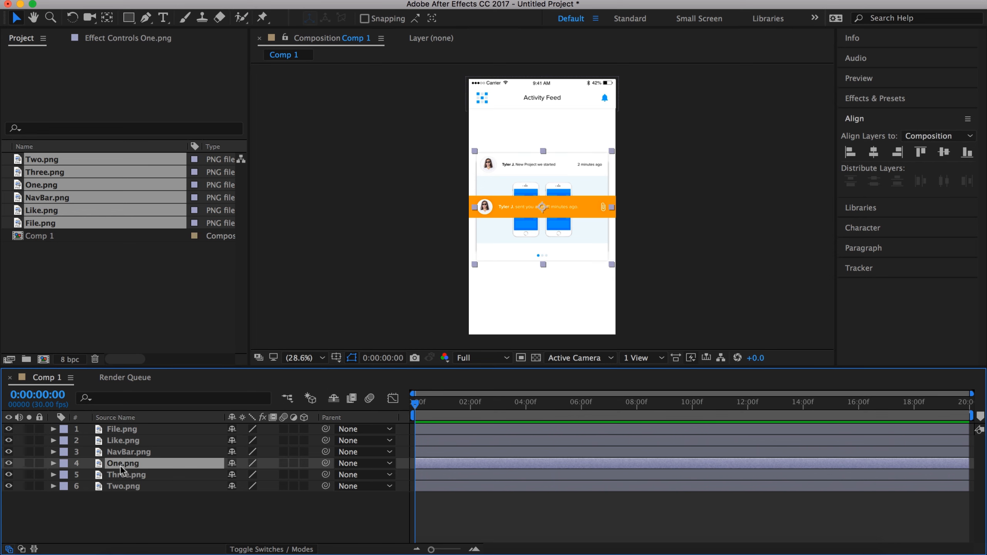
{"action": "left_click_drag", "start_coordinate": [538, 159], "coordinate": [536, 118]}
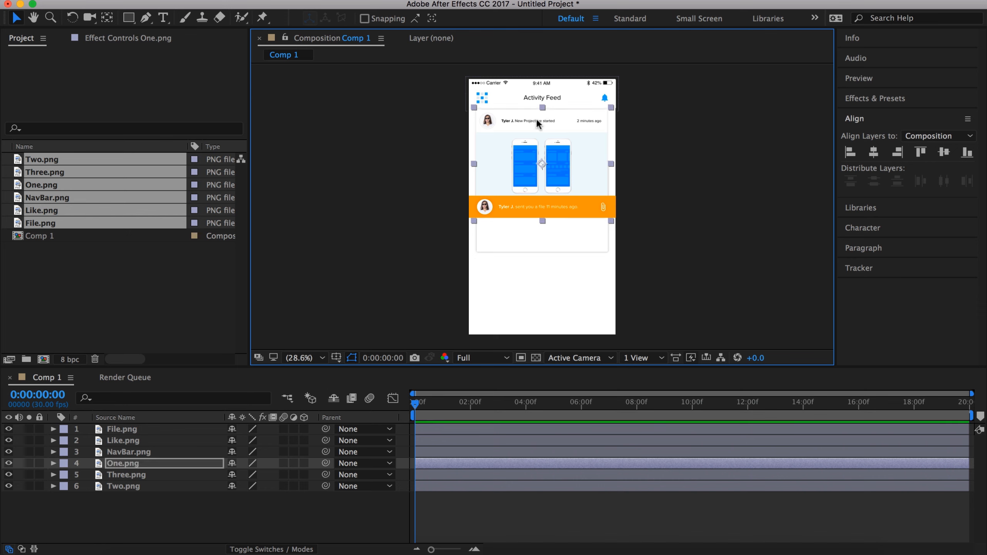
{"action": "key", "text": "shift+Down"}
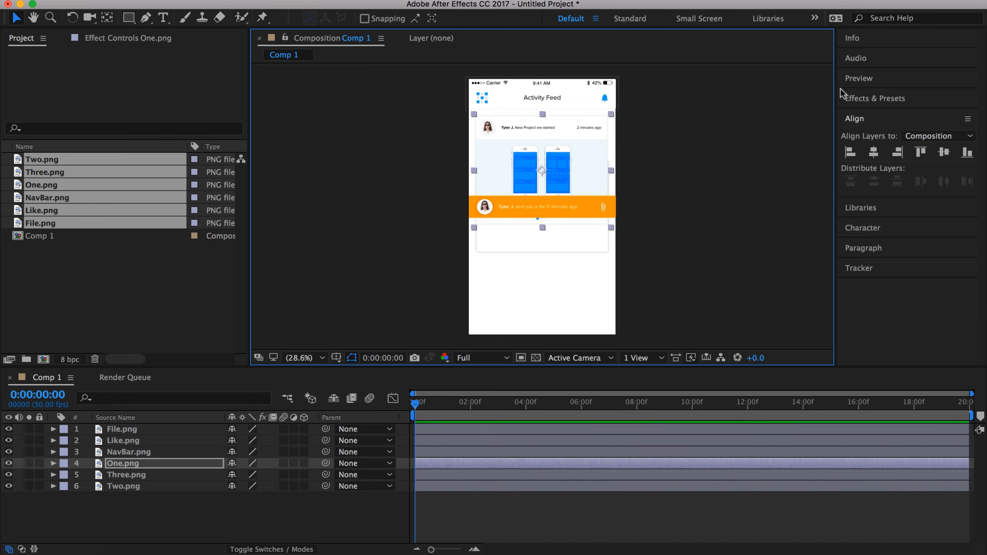
{"action": "left_click", "coordinate": [874, 154]}
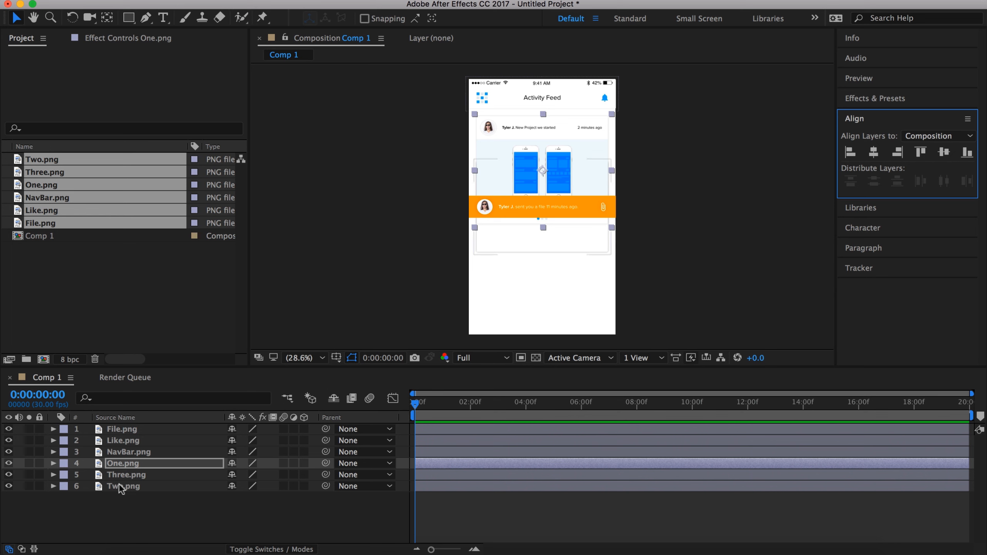
Place the Two.png layer above Three.png in the stack, then position its card below the first card, horizontally centered
{"action": "left_click_drag", "start_coordinate": [121, 488], "coordinate": [121, 471]}
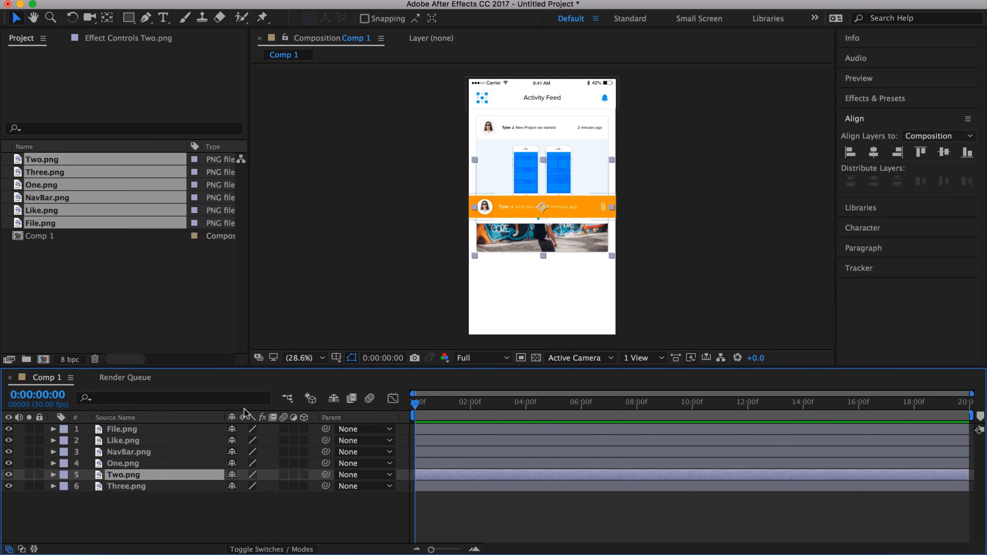
{"action": "left_click_drag", "start_coordinate": [582, 225], "coordinate": [580, 287]}
{"action": "key", "text": "shift+Down"}
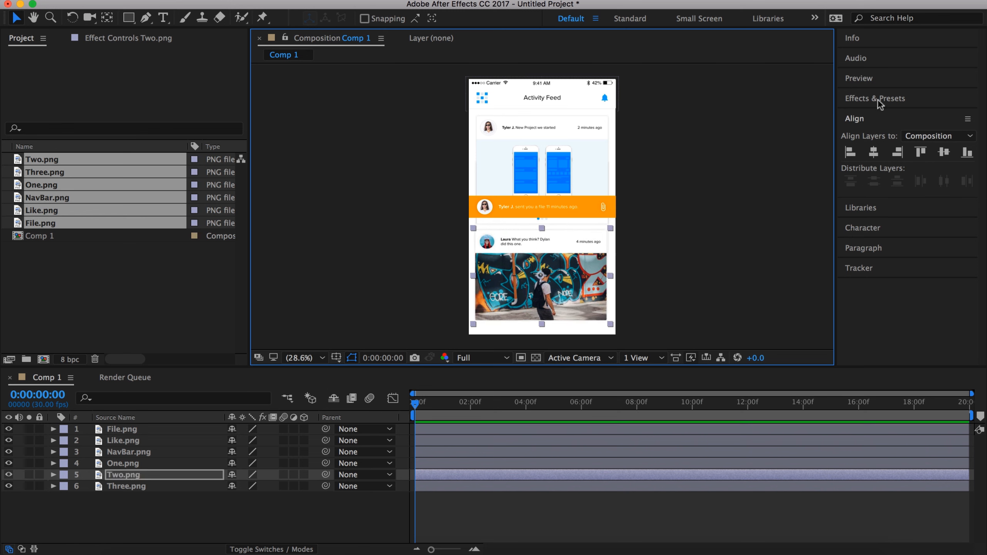
{"action": "left_click", "coordinate": [876, 151]}
{"action": "key", "text": "Down"}
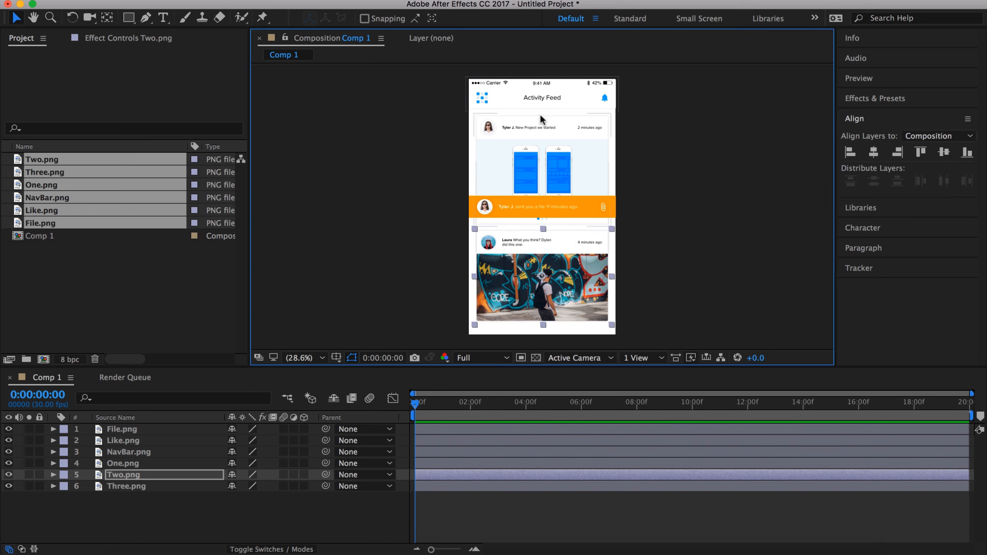
Move the Three.png card down below the second card at the composition's bottom edge and center it horizontally
{"action": "left_click", "coordinate": [126, 487]}
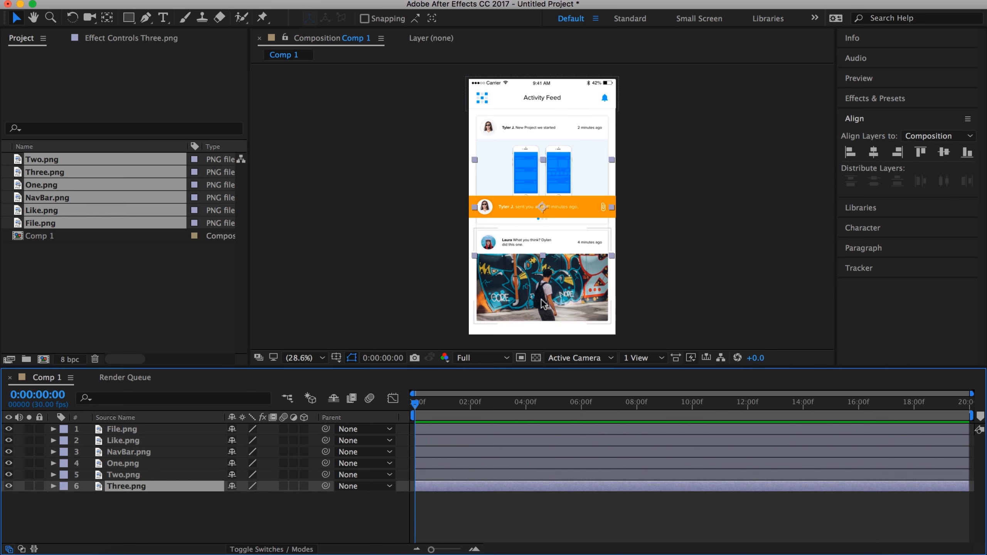
{"action": "key", "text": "shift+Down"}
{"action": "key", "text": "shift+Down"}
{"action": "key", "text": "shift+Down"}
{"action": "key", "text": "shift+Down"}
{"action": "key", "text": "shift+Down"}
{"action": "key", "text": "shift+Down"}
{"action": "key", "text": "shift+Down"}
{"action": "key", "text": "shift+Down"}
{"action": "key", "text": "shift+Down"}
{"action": "key", "text": "shift+Down"}
{"action": "key", "text": "shift+Down"}
{"action": "key", "text": "shift+Down"}
{"action": "key", "text": "shift+Down"}
{"action": "key", "text": "shift+Down"}
{"action": "key", "text": "shift+Down"}
{"action": "key", "text": "shift+Down"}
{"action": "key", "text": "shift+Down"}
{"action": "key", "text": "shift+Down"}
{"action": "key", "text": "shift+Down"}
{"action": "key", "text": "shift+Down"}
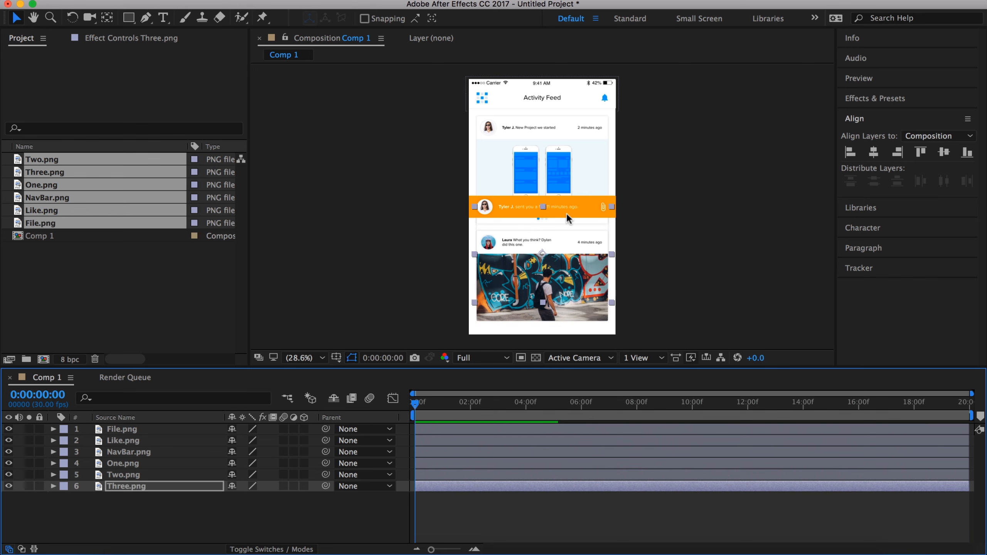
{"action": "key", "text": "shift+Down"}
{"action": "key", "text": "shift+Down"}
{"action": "key", "text": "shift+Down"}
{"action": "key", "text": "shift+Down"}
{"action": "key", "text": "shift+Down"}
{"action": "key", "text": "shift+Down"}
{"action": "key", "text": "shift+Down"}
{"action": "key", "text": "shift+Down"}
{"action": "key", "text": "shift+Down"}
{"action": "key", "text": "shift+Down"}
{"action": "key", "text": "shift+Down"}
{"action": "key", "text": "shift+Down"}
{"action": "key", "text": "shift+Down"}
{"action": "key", "text": "shift+Down"}
{"action": "key", "text": "shift+Down"}
{"action": "key", "text": "shift+Down"}
{"action": "key", "text": "shift+Down"}
{"action": "key", "text": "shift+Down"}
{"action": "key", "text": "shift+Down"}
{"action": "key", "text": "shift+Down"}
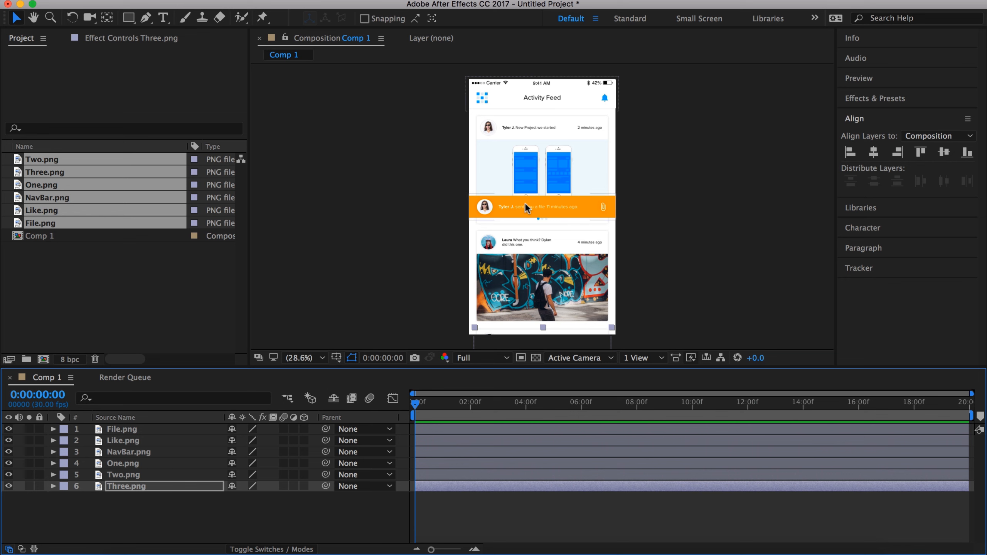
{"action": "left_click", "coordinate": [873, 153]}
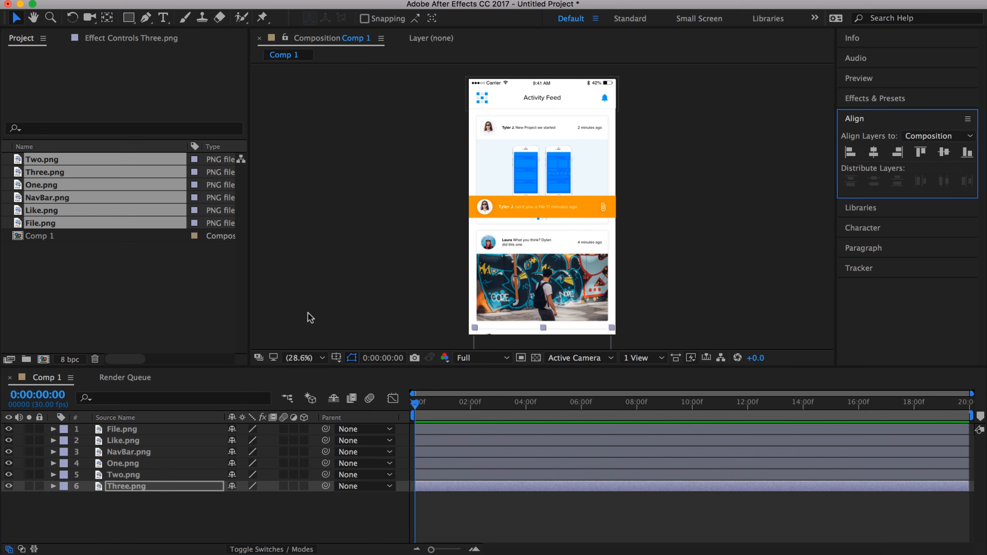
{"action": "left_click", "coordinate": [370, 237]}
{"action": "scroll", "coordinate": [560, 192], "scroll_direction": "up", "scroll_amount": 2}
{"action": "scroll", "coordinate": [561, 192], "scroll_direction": "up", "scroll_amount": 1}
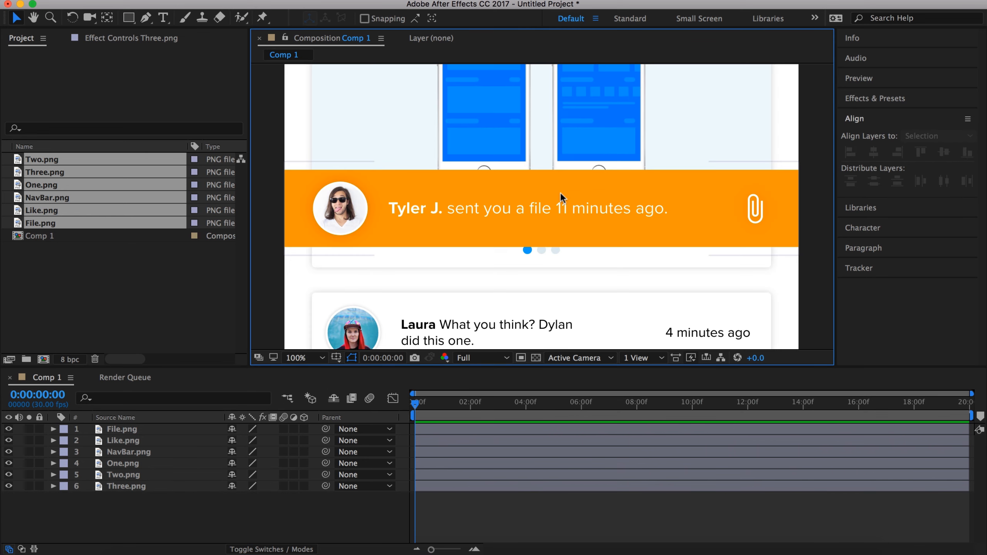
{"action": "scroll", "coordinate": [560, 192], "scroll_direction": "down", "scroll_amount": 1}
{"action": "left_click_drag", "start_coordinate": [568, 166], "coordinate": [568, 241]}
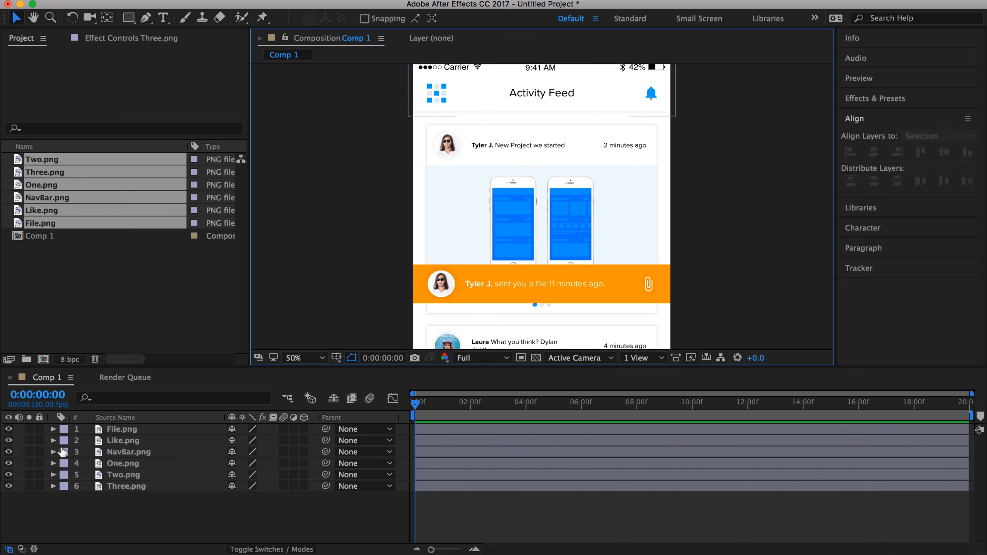
Temporarily hide the File.png and Like.png layers and check the layout of the whole composition
{"action": "left_click", "coordinate": [8, 429]}
{"action": "left_click", "coordinate": [8, 440]}
{"action": "key", "text": "space"}
{"action": "left_click", "coordinate": [303, 358]}
{"action": "left_click", "coordinate": [303, 344]}
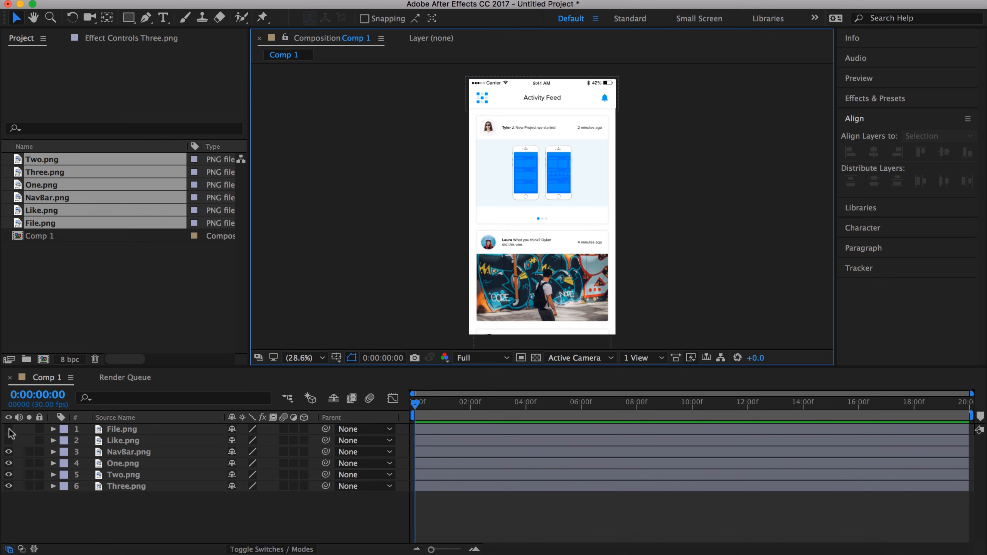
Show File.png and Like.png again, select both layers and move them together to just under the navigation bar
{"action": "left_click_drag", "start_coordinate": [8, 429], "coordinate": [8, 441]}
{"action": "left_click", "coordinate": [118, 441]}
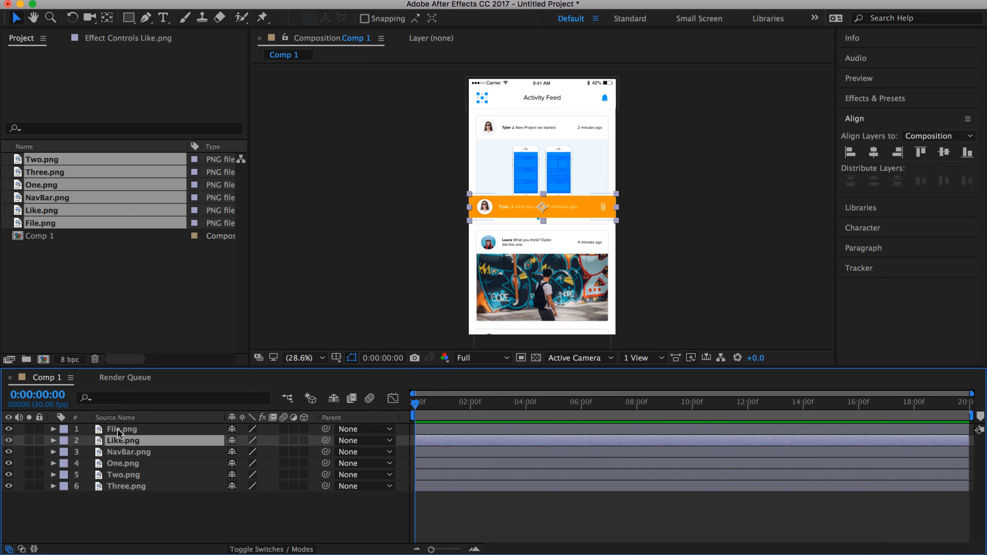
{"action": "left_click", "coordinate": [120, 429], "text": "shift"}
{"action": "left_click_drag", "start_coordinate": [582, 190], "coordinate": [583, 255]}
{"action": "key", "text": "period"}
{"action": "key", "text": "period"}
{"action": "key", "text": "space"}
{"action": "key", "text": "period"}
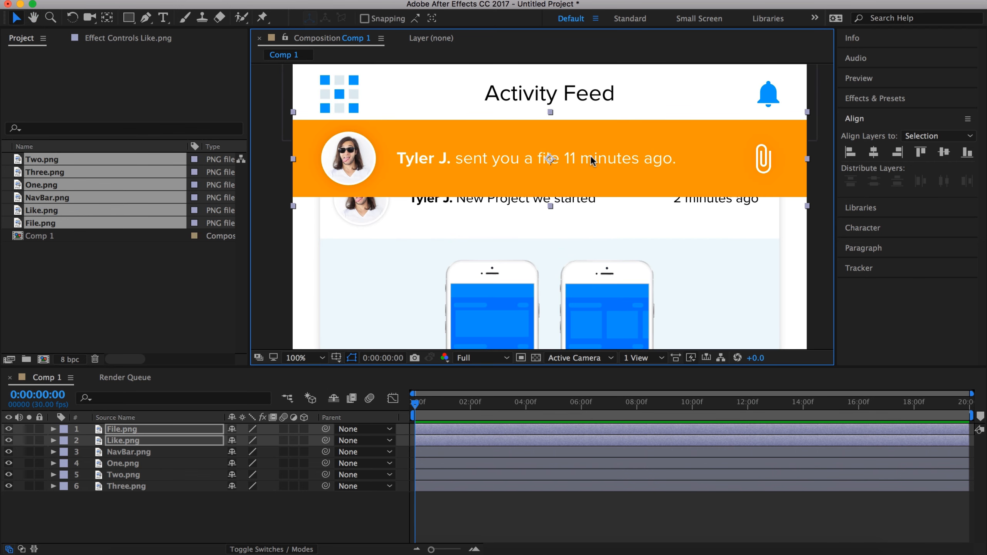
Nudge the selected File.png and Like.png banners down until they sit flush against the navigation bar's lower edge
{"action": "key", "text": "Down"}
{"action": "key", "text": "Down"}
{"action": "key", "text": "Down"}
{"action": "key", "text": "Down"}
{"action": "key", "text": "Down"}
{"action": "key", "text": "Down"}
{"action": "key", "text": "Down"}
{"action": "key", "text": "Down"}
{"action": "key", "text": "Down"}
{"action": "key", "text": "Down"}
{"action": "key", "text": "Down"}
{"action": "key", "text": "Down"}
{"action": "key", "text": "Down"}
{"action": "key", "text": "Down"}
{"action": "key", "text": "Down"}
{"action": "key", "text": "Down"}
{"action": "key", "text": "Down"}
{"action": "key", "text": "Down"}
{"action": "key", "text": "Down"}
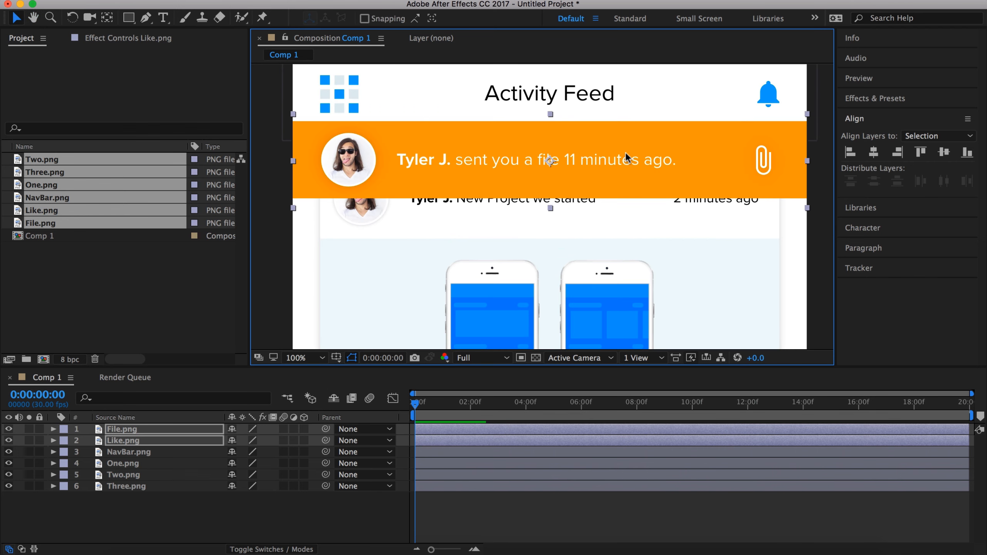
{"action": "key", "text": "Down"}
{"action": "key", "text": "Down"}
{"action": "key", "text": "Down"}
{"action": "key", "text": "Down"}
{"action": "key", "text": "Down"}
{"action": "key", "text": "Down"}
{"action": "key", "text": "Down"}
{"action": "key", "text": "Down"}
{"action": "key", "text": "Down"}
{"action": "key", "text": "Down"}
{"action": "key", "text": "Down"}
{"action": "key", "text": "Down"}
{"action": "key", "text": "Down"}
{"action": "key", "text": "Down"}
{"action": "key", "text": "Down"}
{"action": "key", "text": "Down"}
{"action": "key", "text": "Down"}
{"action": "key", "text": "Down"}
{"action": "key", "text": "Down"}
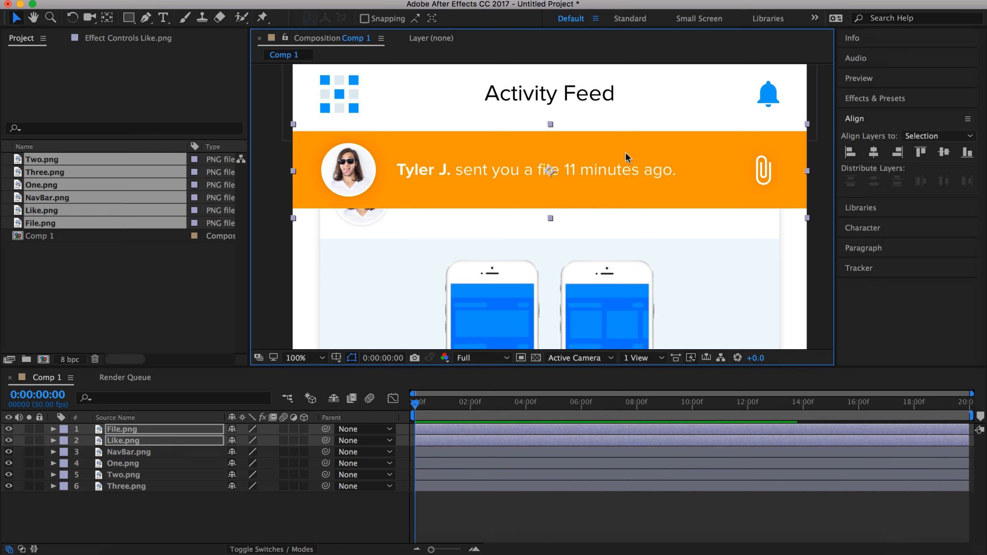
{"action": "key", "text": "Up"}
{"action": "key", "text": "Up"}
{"action": "key", "text": "Up"}
{"action": "key", "text": "Up"}
{"action": "key", "text": "Up"}
{"action": "key", "text": "Up"}
{"action": "key", "text": "Up"}
{"action": "key", "text": "Up"}
{"action": "key", "text": "Up"}
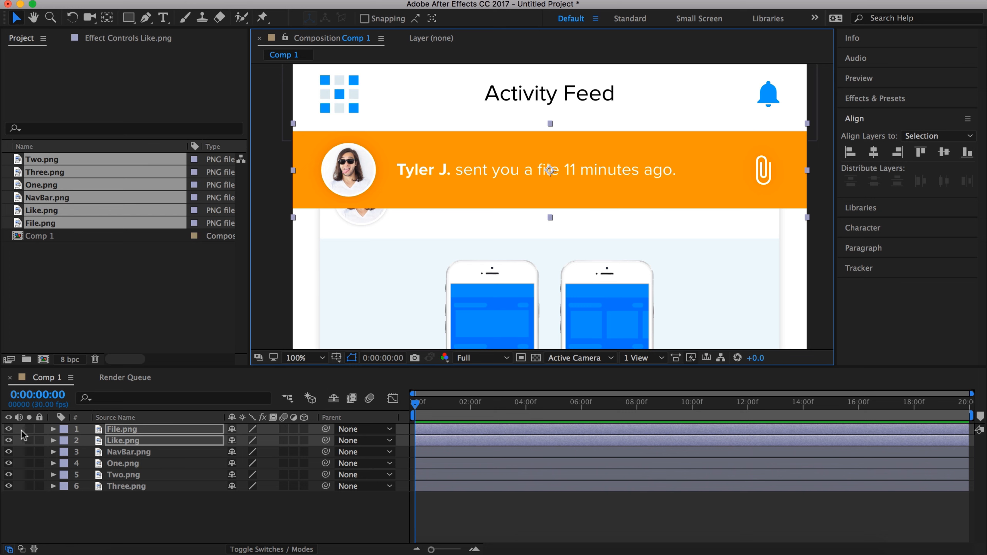
Hide the File.png layer and move only the Like.png banner up over the navigation bar
{"action": "left_click_drag", "start_coordinate": [8, 429], "coordinate": [8, 440]}
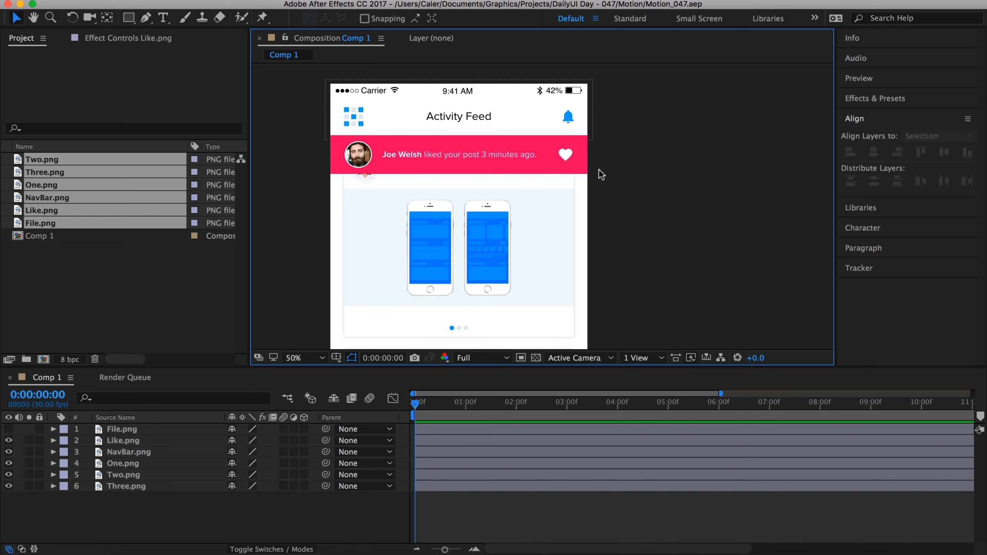
{"action": "left_click", "coordinate": [121, 429]}
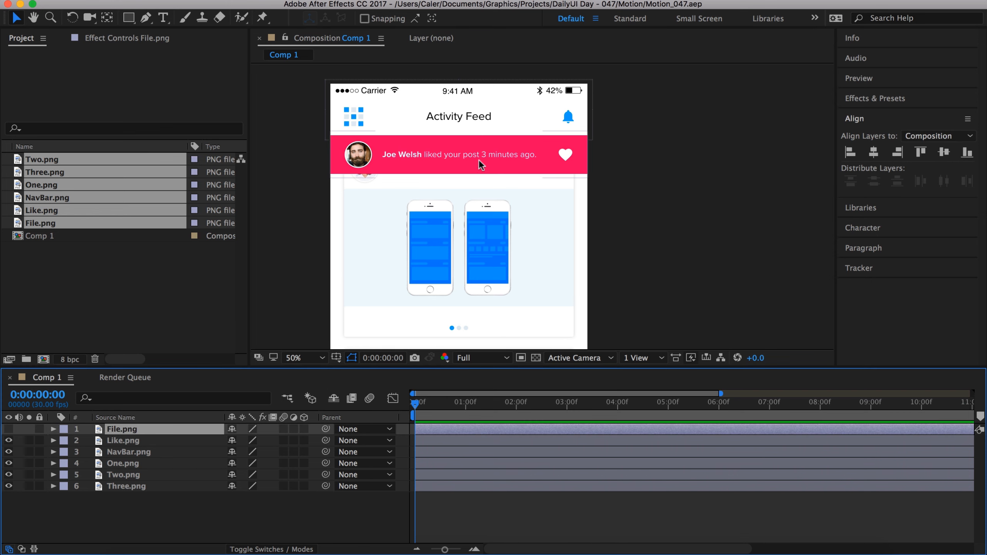
{"action": "left_click", "coordinate": [8, 429]}
{"action": "left_click", "coordinate": [122, 441]}
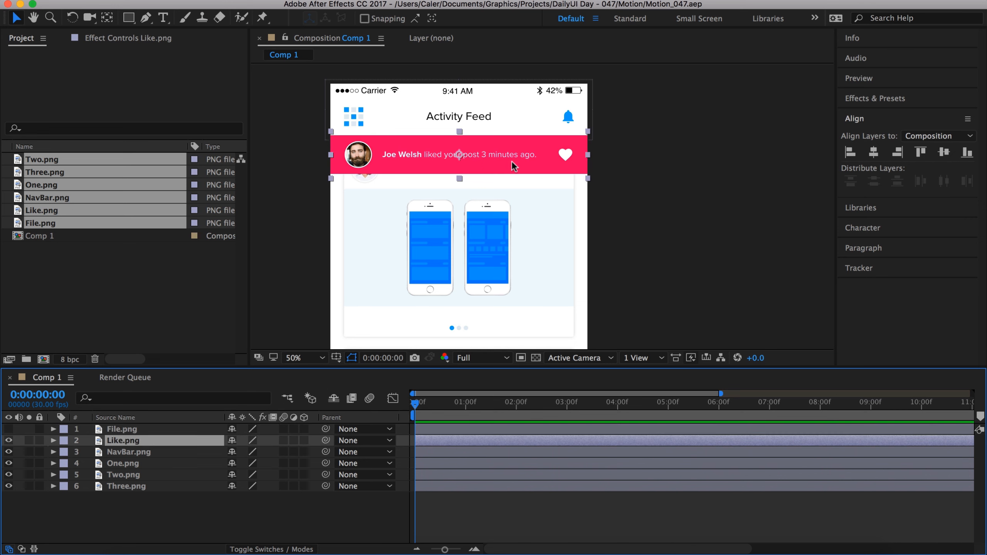
{"action": "key", "text": "shift+Up"}
{"action": "key", "text": "shift+Up"}
{"action": "key", "text": "shift+Up"}
{"action": "key", "text": "shift+Up"}
{"action": "key", "text": "shift+Up"}
{"action": "key", "text": "shift+Up"}
{"action": "key", "text": "shift+Up"}
{"action": "key", "text": "shift+Up"}
{"action": "key", "text": "shift+Up"}
{"action": "key", "text": "shift+Up"}
{"action": "key", "text": "shift+Up"}
{"action": "key", "text": "shift+Up"}
{"action": "key", "text": "shift+Up"}
{"action": "key", "text": "shift+Up"}
{"action": "key", "text": "shift+Up"}
{"action": "key", "text": "shift+Up"}
{"action": "key", "text": "shift+Up"}
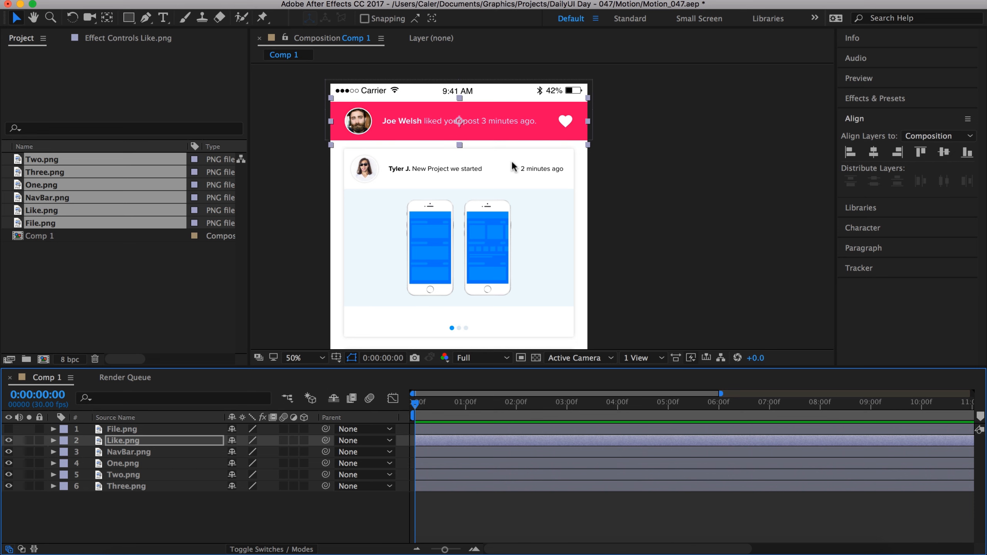
Fine-tune the Like.png banner upward to position 750, 185 so it fits inside the navigation bar's area
{"action": "scroll", "coordinate": [509, 149], "scroll_direction": "up", "scroll_amount": 2}
{"action": "key", "text": "h"}
{"action": "left_click_drag", "start_coordinate": [486, 127], "coordinate": [634, 235]}
{"action": "key", "text": "v"}
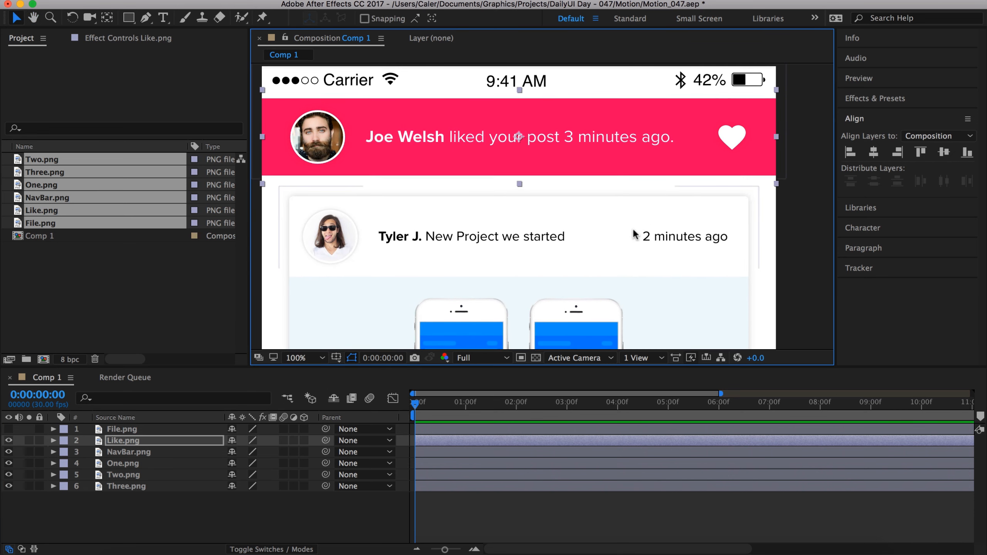
{"action": "key", "text": "Up"}
{"action": "key", "text": "Up"}
{"action": "key", "text": "Up"}
{"action": "key", "text": "Up"}
{"action": "key", "text": "Up"}
{"action": "key", "text": "Up"}
{"action": "key", "text": "Up"}
{"action": "key", "text": "Up"}
{"action": "key", "text": "Up"}
{"action": "key", "text": "Up"}
{"action": "key", "text": "Up"}
{"action": "key", "text": "Up"}
{"action": "key", "text": "Up"}
{"action": "key", "text": "Up"}
{"action": "key", "text": "Down"}
{"action": "key", "text": "Down"}
{"action": "key", "text": "Down"}
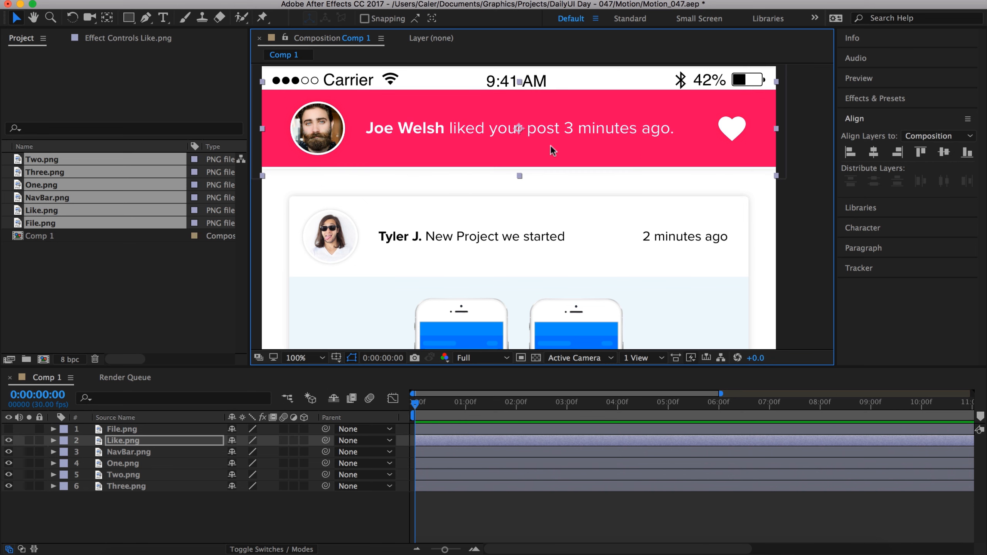
Reorder the layers so NavBar.png is on top, with Like.png and File.png directly beneath it
{"action": "mouse_move", "coordinate": [123, 444]}
{"action": "left_mouse_down"}
{"action": "mouse_move", "coordinate": [123, 467]}
{"action": "mouse_move", "coordinate": [123, 452]}
{"action": "left_mouse_up"}
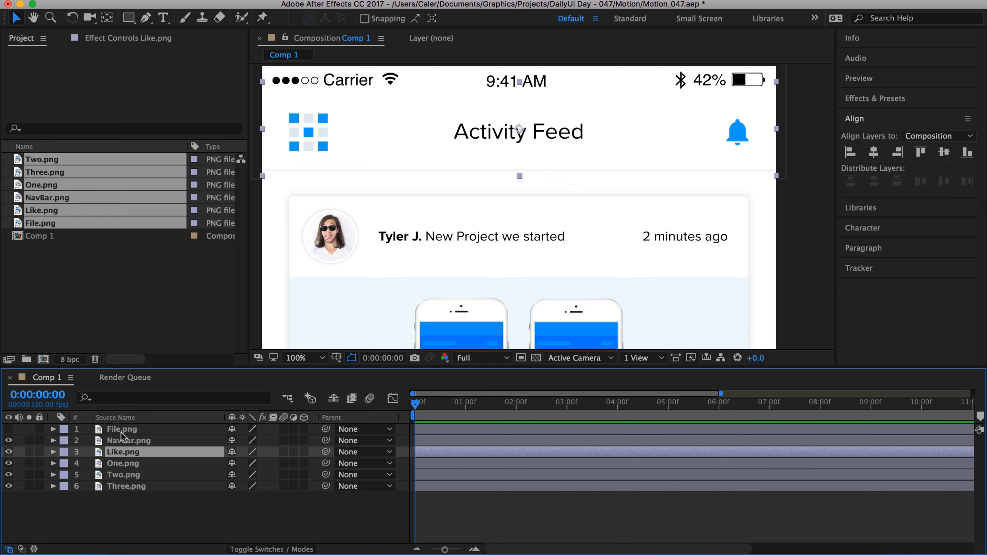
{"action": "left_click_drag", "start_coordinate": [121, 433], "coordinate": [122, 460]}
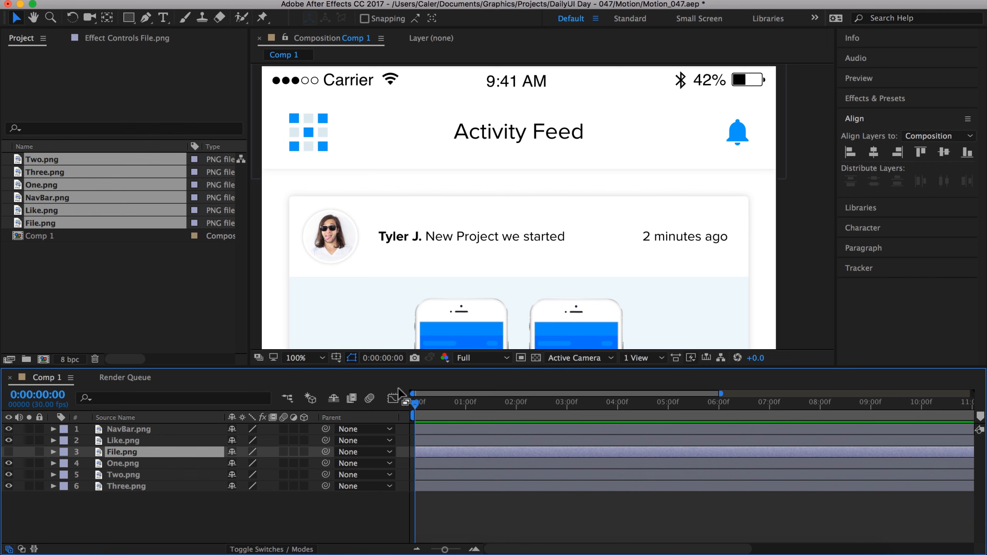
Add a Position keyframe to the Like.png layer at 0:00:01:00
{"action": "left_click", "coordinate": [466, 404]}
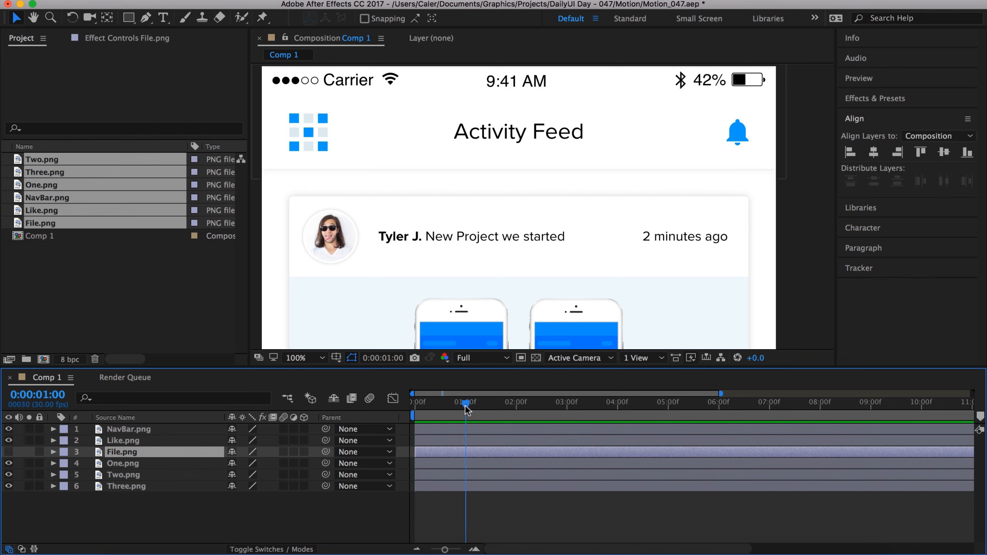
{"action": "left_click", "coordinate": [53, 441]}
{"action": "left_click", "coordinate": [65, 452]}
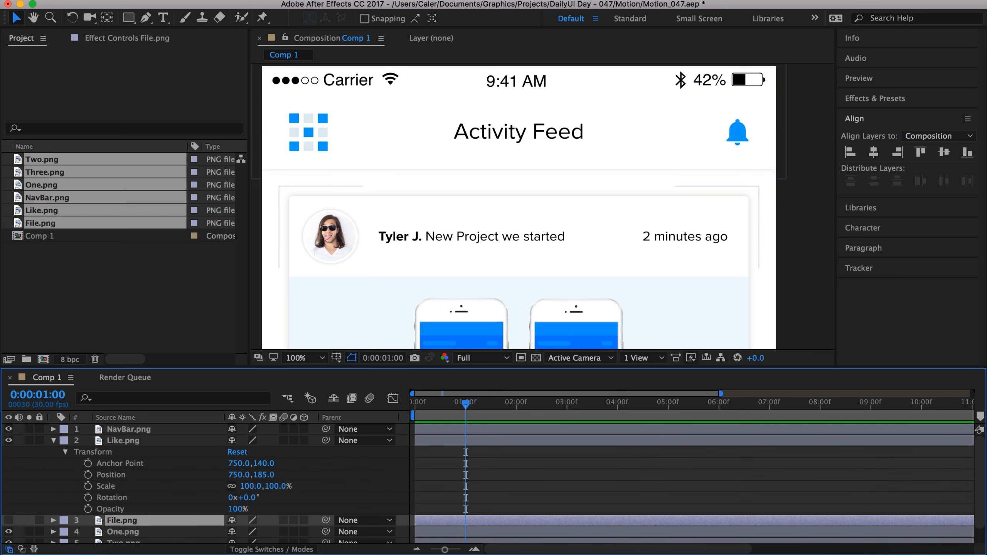
{"action": "left_click", "coordinate": [88, 475]}
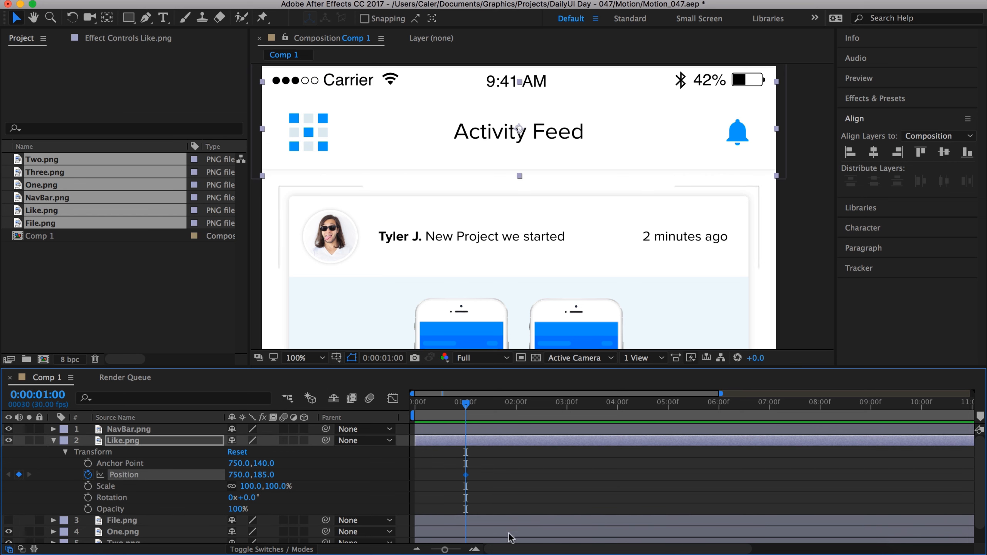
At 0:00:01:10, move the Like.png banner down below the navigation bar to position 750, 445
{"action": "left_click_drag", "start_coordinate": [445, 549], "coordinate": [453, 549]}
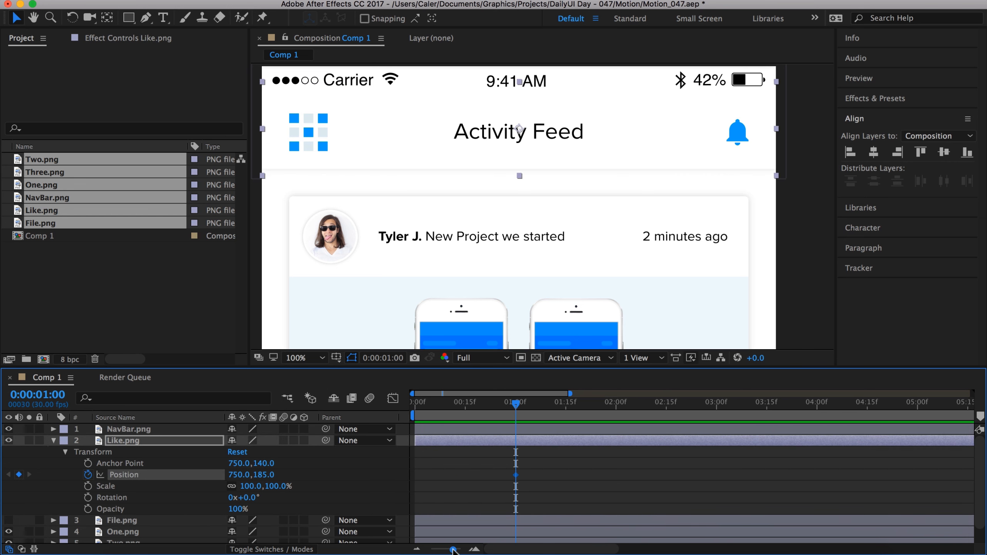
{"action": "left_click", "coordinate": [560, 405]}
{"action": "key", "text": "shift+Down"}
{"action": "key", "text": "shift+Down"}
{"action": "key", "text": "shift+Down"}
{"action": "key", "text": "shift+Down"}
{"action": "key", "text": "shift+Down"}
{"action": "key", "text": "shift+Down"}
{"action": "key", "text": "shift+Down"}
{"action": "key", "text": "shift+Down"}
{"action": "key", "text": "shift+Down"}
{"action": "key", "text": "shift+Down"}
{"action": "key", "text": "shift+Down"}
{"action": "key", "text": "shift+Down"}
{"action": "key", "text": "shift+Down"}
{"action": "key", "text": "shift+Down"}
{"action": "key", "text": "shift+Down"}
{"action": "key", "text": "shift+Down"}
{"action": "key", "text": "shift+Down"}
{"action": "key", "text": "shift+Down"}
{"action": "key", "text": "shift+Down"}
{"action": "key", "text": "shift+Down"}
{"action": "key", "text": "shift+Down"}
{"action": "key", "text": "shift+Down"}
{"action": "key", "text": "shift+Down"}
{"action": "key", "text": "shift+Down"}
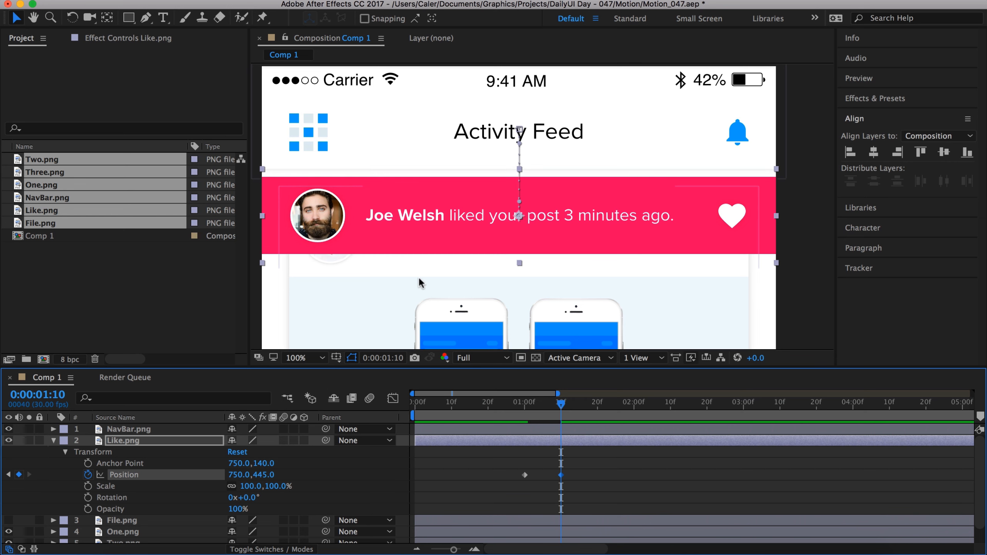
Copy File.png's vertical position of 423 into the Like.png layer's Position at 0:00:01:10
{"action": "left_click", "coordinate": [53, 521]}
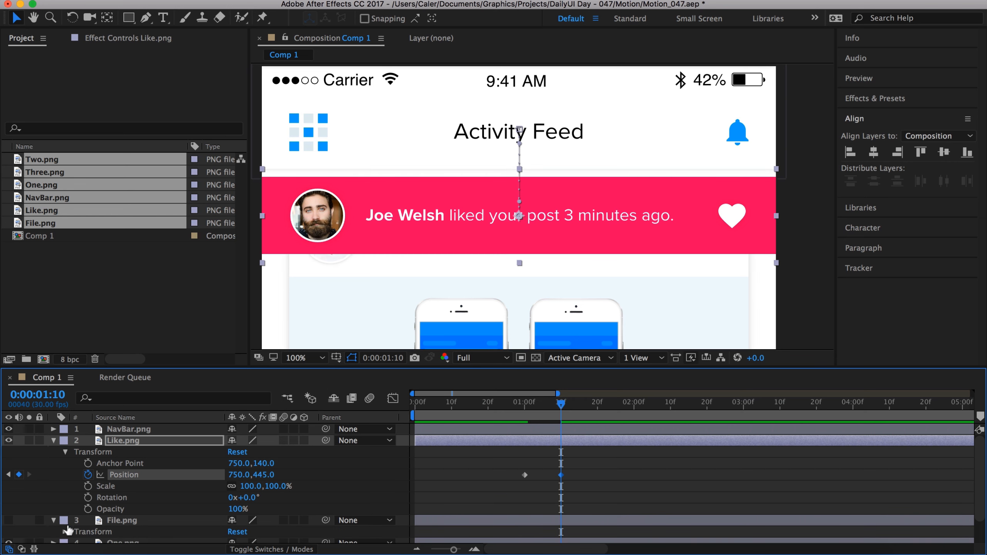
{"action": "left_click", "coordinate": [65, 533]}
{"action": "scroll", "coordinate": [64, 506], "scroll_direction": "down", "scroll_amount": 4}
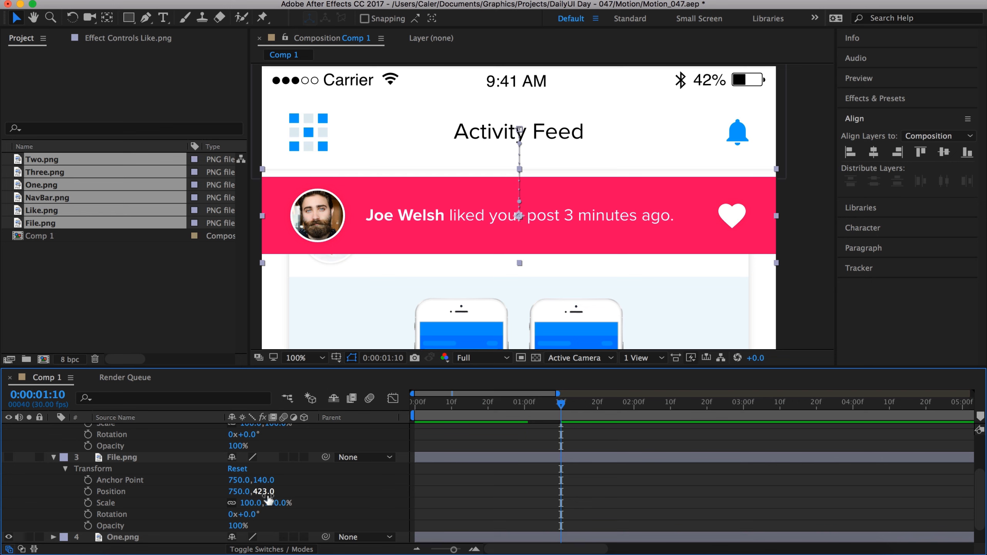
{"action": "left_click", "coordinate": [264, 491]}
{"action": "left_click", "coordinate": [381, 432]}
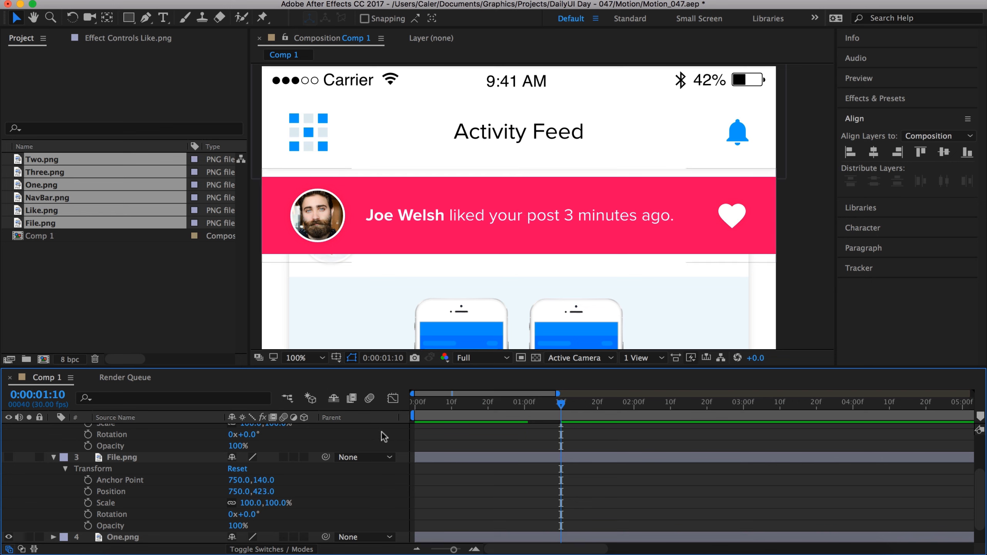
{"action": "scroll", "coordinate": [381, 431], "scroll_direction": "up", "scroll_amount": 3}
{"action": "left_click_drag", "start_coordinate": [263, 449], "coordinate": [263, 448]}
Preview the Like.png banner's slide-down animation from 0:00:01:00
{"action": "left_click_drag", "start_coordinate": [563, 409], "coordinate": [525, 406]}
{"action": "left_click", "coordinate": [888, 79]}
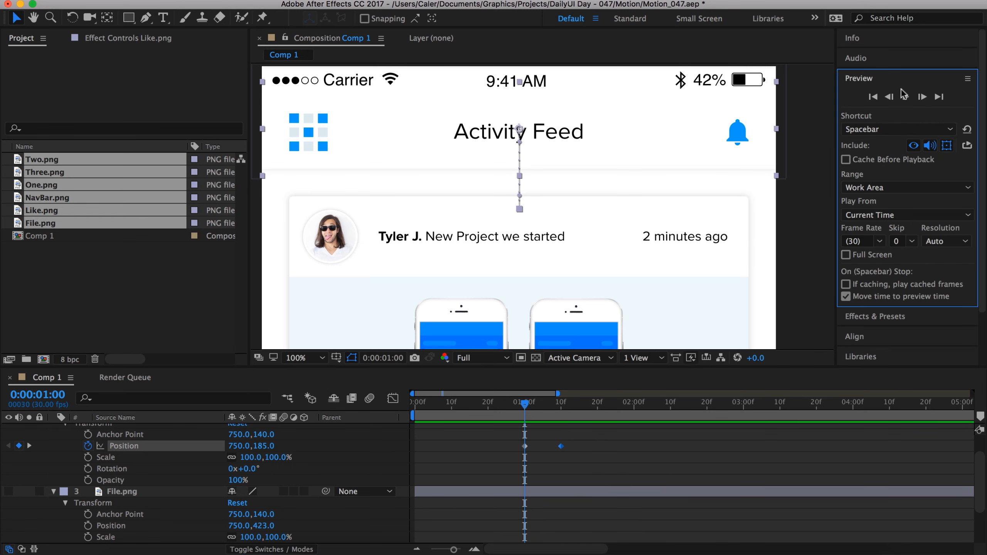
{"action": "left_click", "coordinate": [904, 96]}
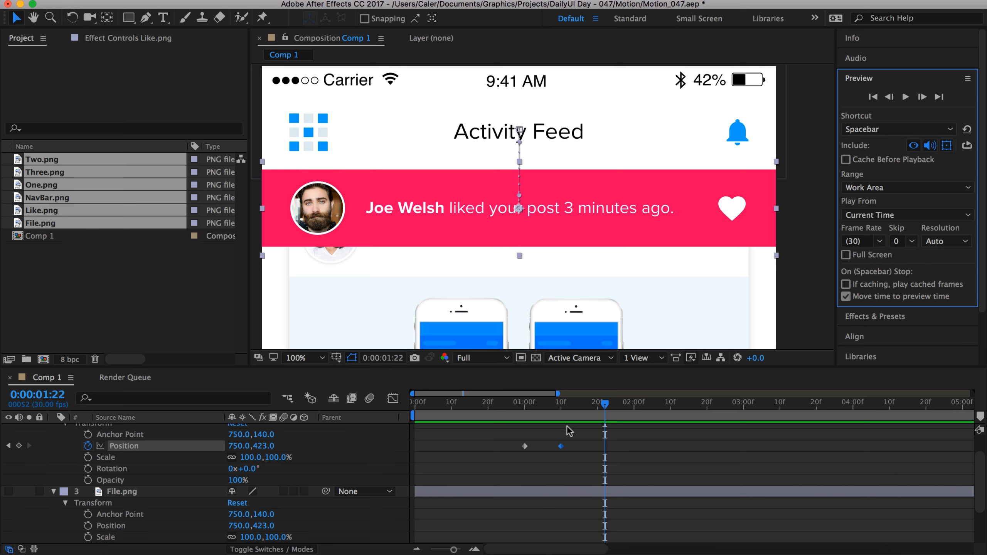
Shorten the slide by moving Like.png's second Position keyframe to 0:00:01:05, and play it from 0:00:01:00
{"action": "left_click_drag", "start_coordinate": [536, 409], "coordinate": [542, 447]}
{"action": "left_click_drag", "start_coordinate": [542, 404], "coordinate": [525, 409]}
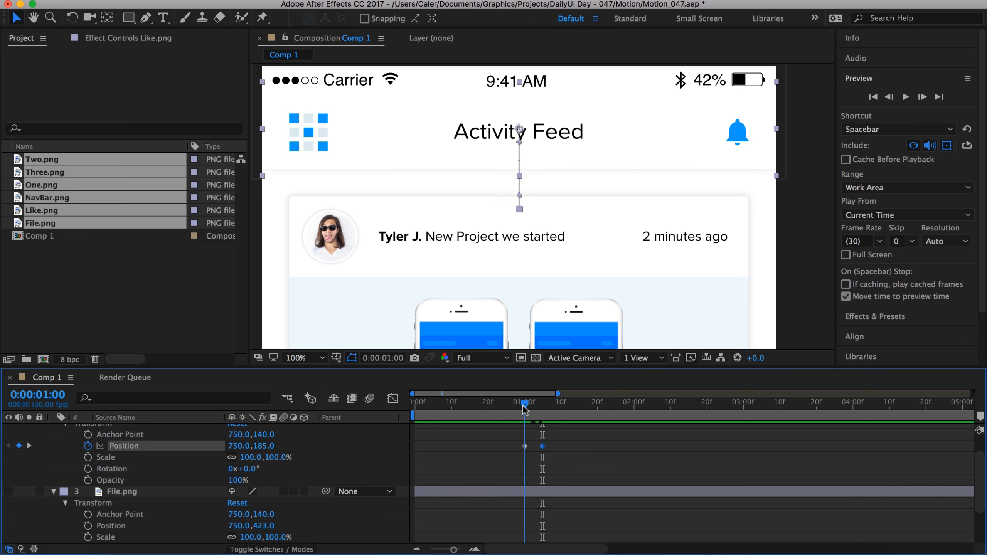
{"action": "left_click", "coordinate": [903, 97]}
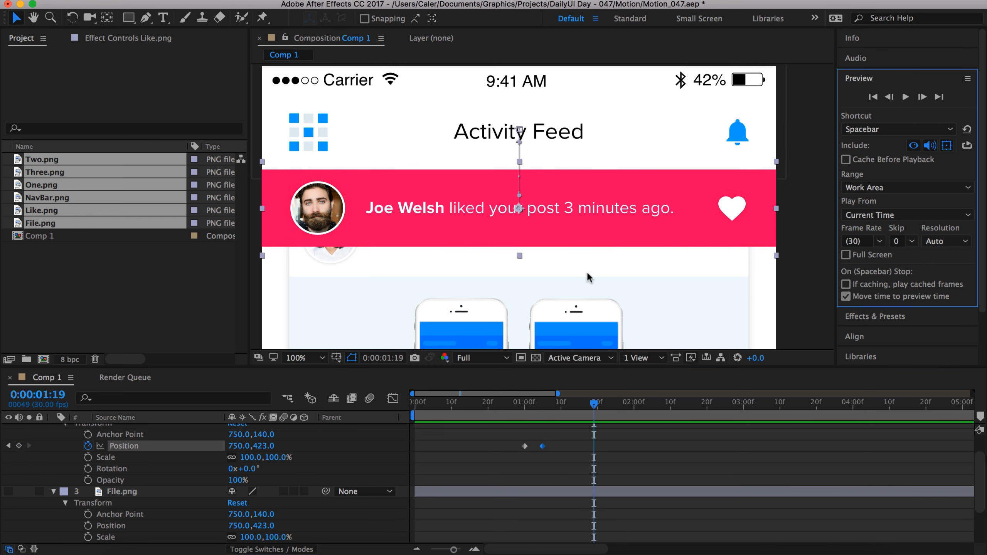
Enable motion blur on the Like.png and File.png layers and collapse File.png's properties
{"action": "scroll", "coordinate": [299, 436], "scroll_direction": "up", "scroll_amount": 1}
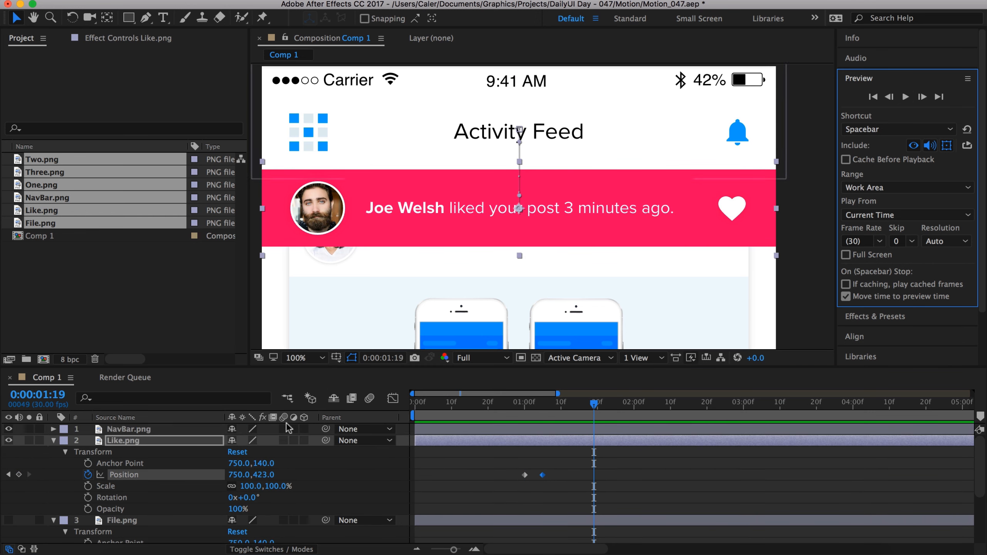
{"action": "left_click", "coordinate": [284, 440]}
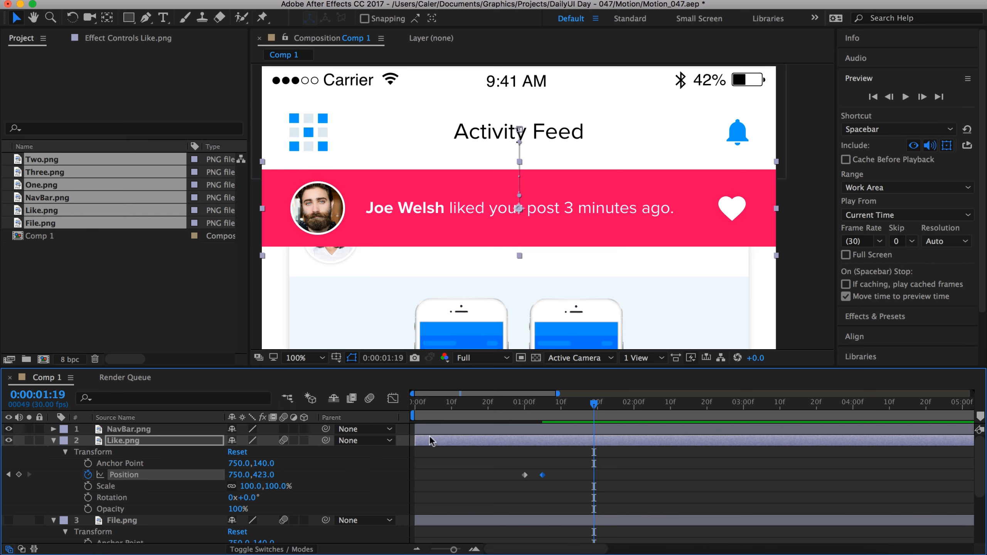
{"action": "left_click", "coordinate": [53, 520]}
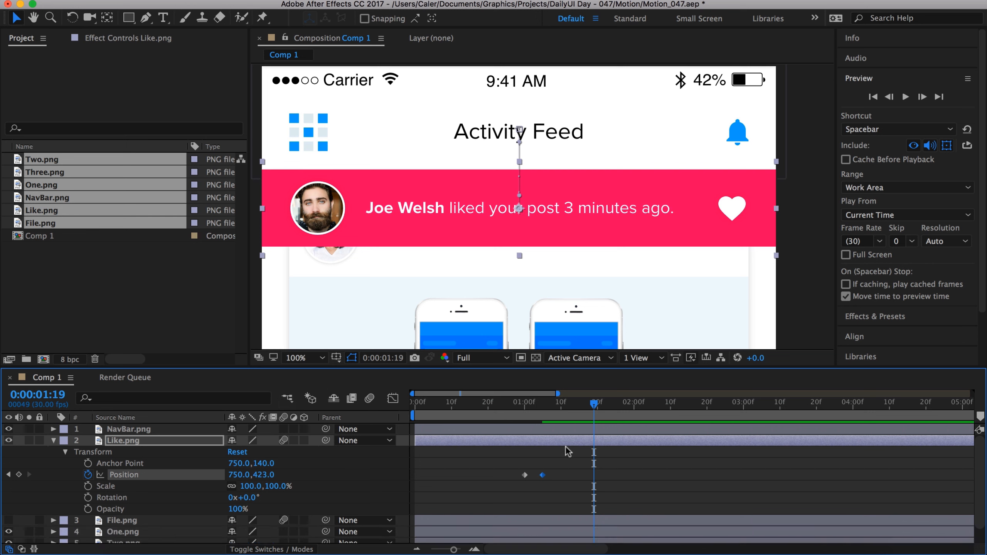
Play the Like.png banner animation with motion blur from 0:00:01:00
{"action": "left_click", "coordinate": [525, 404]}
{"action": "left_click", "coordinate": [906, 96]}
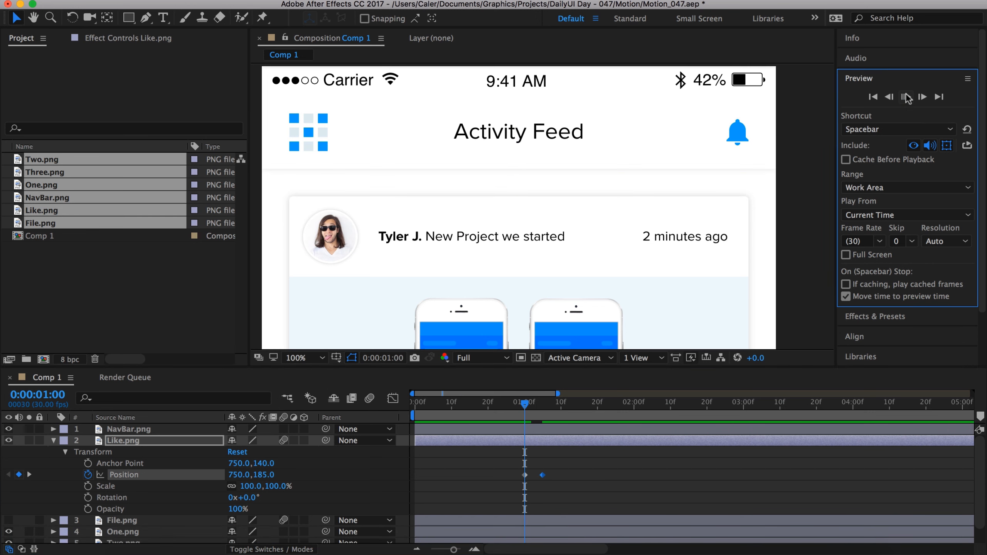
{"action": "left_click", "coordinate": [906, 97]}
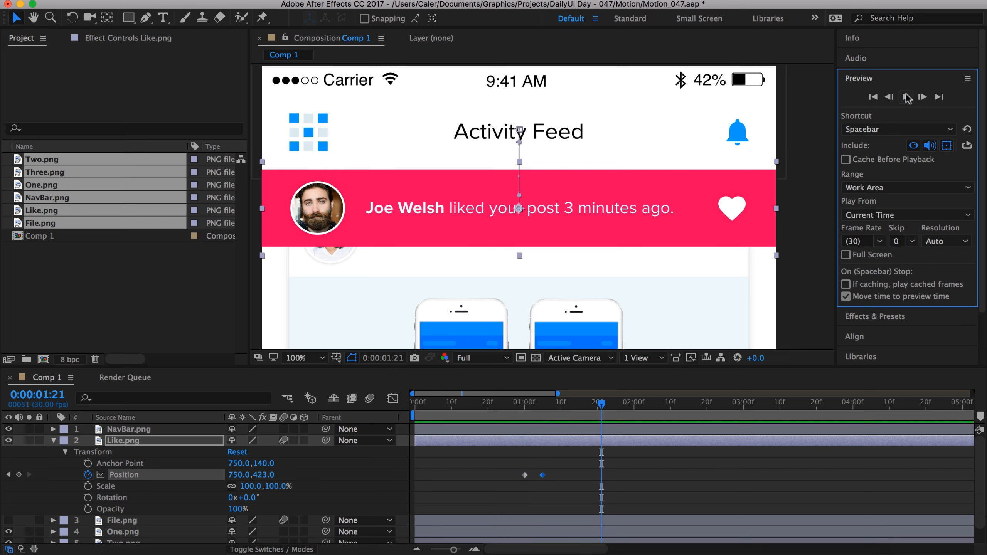
Select both Like.png Position keyframes in the Graph Editor and apply Easy Ease to them
{"action": "left_click", "coordinate": [520, 404]}
{"action": "left_click_drag", "start_coordinate": [550, 462], "coordinate": [505, 479]}
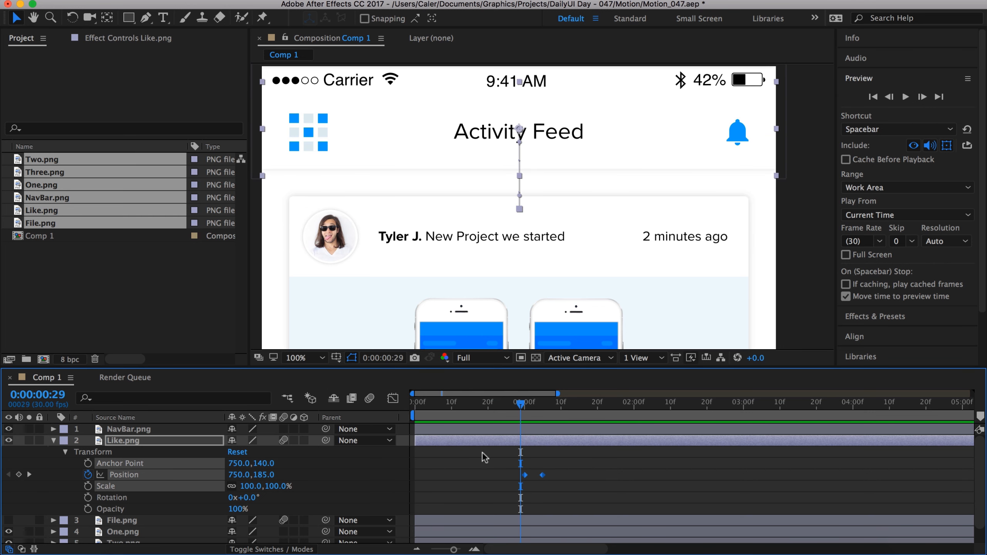
{"action": "left_click", "coordinate": [393, 400]}
{"action": "left_click_drag", "start_coordinate": [573, 459], "coordinate": [514, 428]}
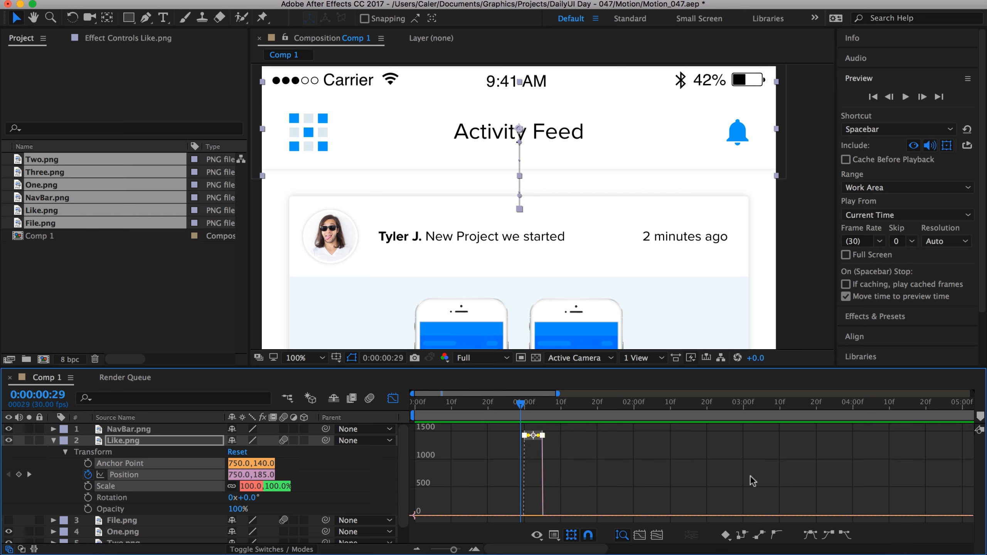
{"action": "left_click", "coordinate": [816, 535]}
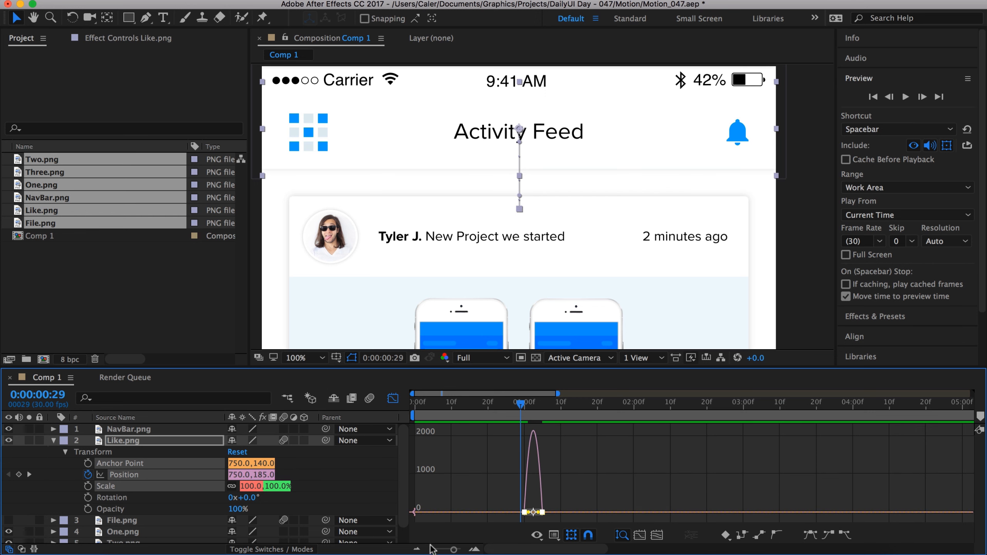
{"action": "left_click_drag", "start_coordinate": [454, 550], "coordinate": [461, 552]}
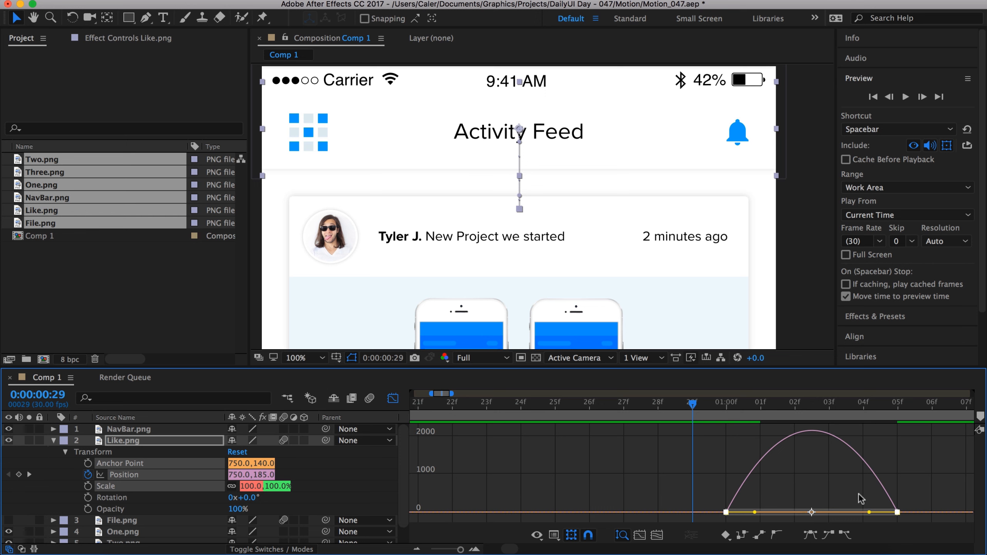
Lengthen the incoming ease of Like.png's second Position keyframe in the speed graph so the speed peaks early, and preview the slide
{"action": "left_click_drag", "start_coordinate": [868, 512], "coordinate": [789, 514]}
{"action": "left_click", "coordinate": [906, 96]}
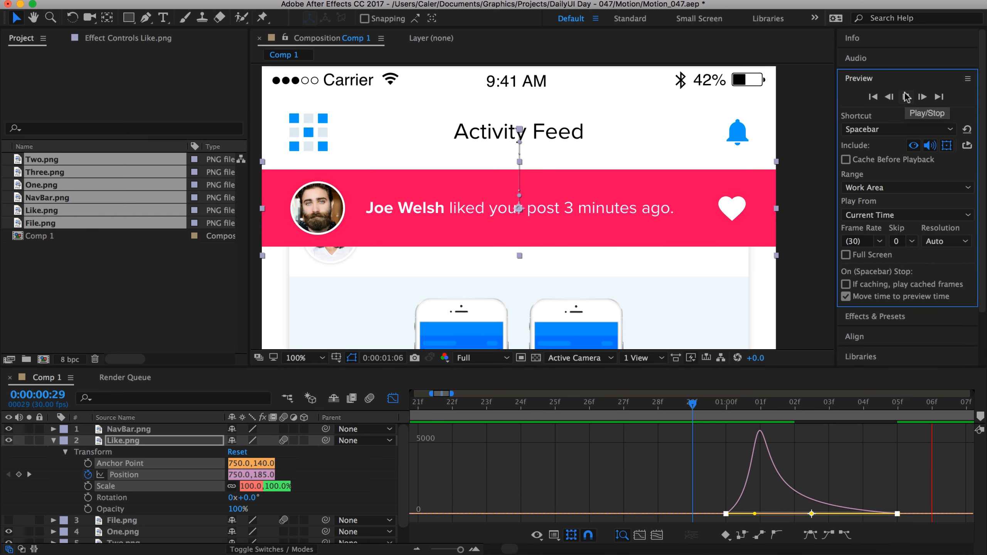
{"action": "left_click_drag", "start_coordinate": [459, 549], "coordinate": [452, 549]}
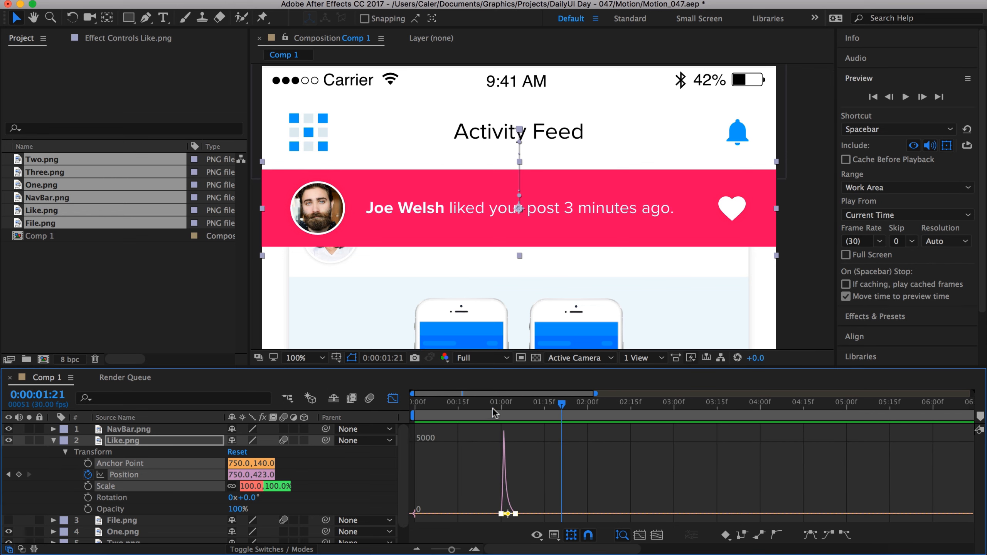
{"action": "left_click", "coordinate": [493, 409]}
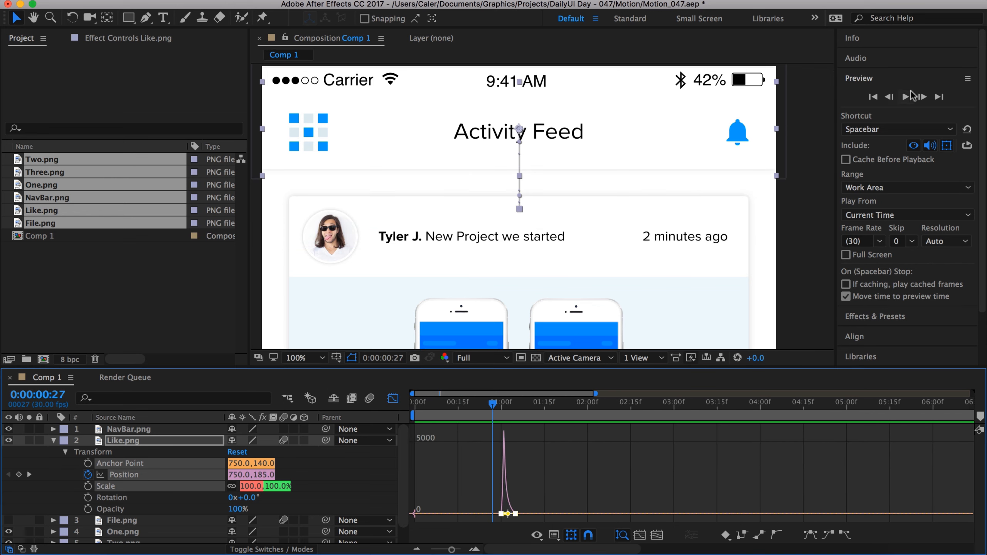
{"action": "left_click", "coordinate": [910, 96]}
{"action": "left_click", "coordinate": [910, 95]}
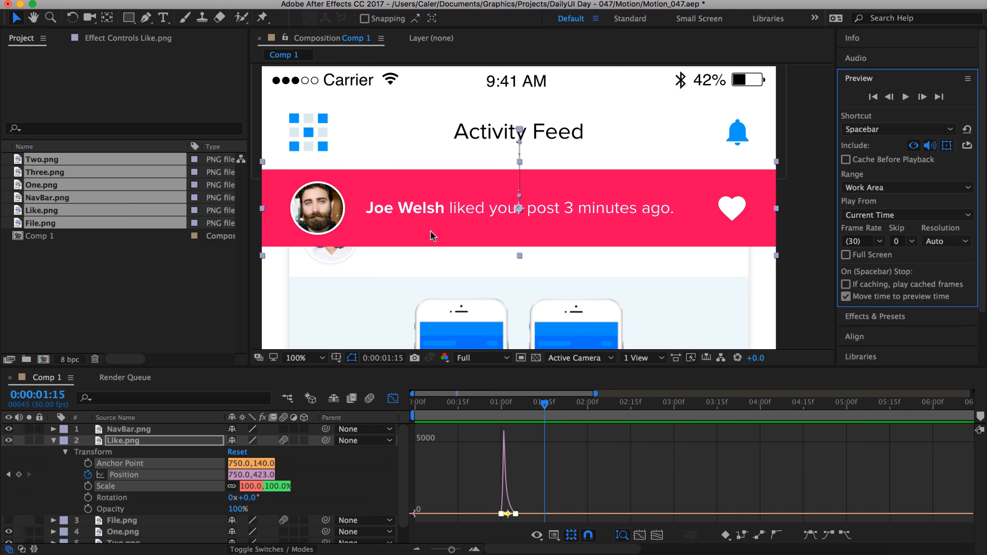
Leave the Graph Editor, collapse Like.png's properties, and make File.png visible and place it above Like.png in the layer stack
{"action": "left_click", "coordinate": [393, 398]}
{"action": "left_click", "coordinate": [53, 441]}
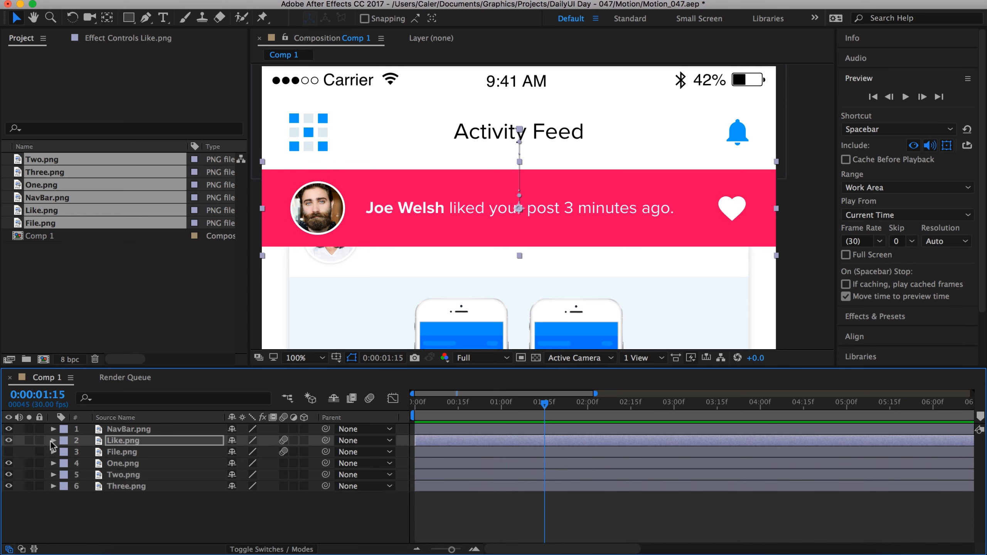
{"action": "left_click", "coordinate": [113, 452]}
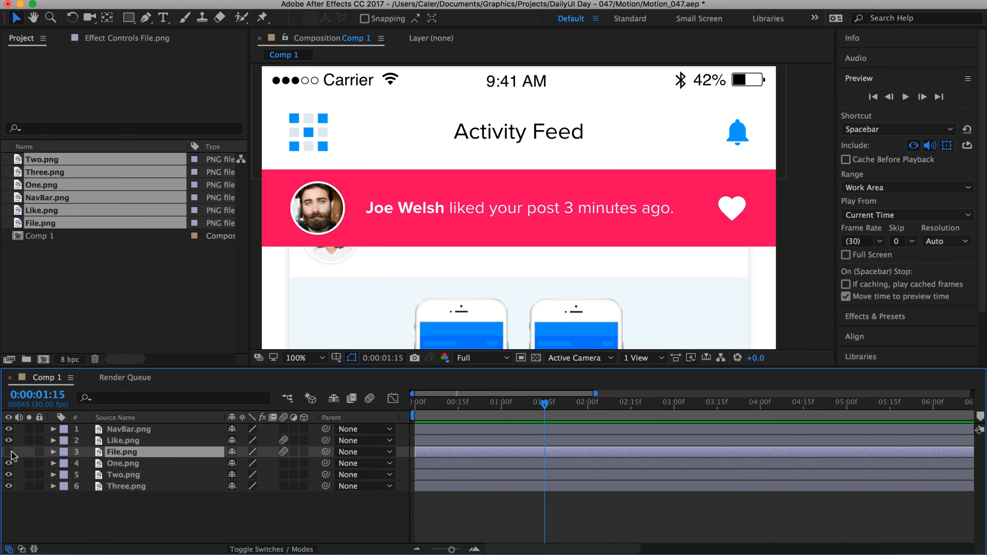
{"action": "left_click_drag", "start_coordinate": [119, 453], "coordinate": [116, 442]}
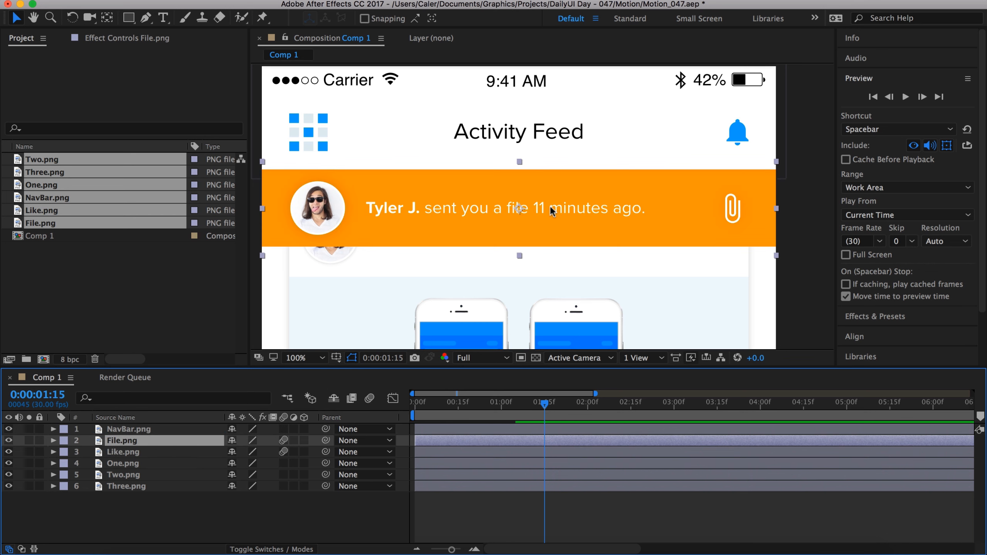
Nudge the File.png banner horizontally to the right until it sits just outside the composition's right edge, and deselect it
{"action": "key", "text": "shift+Right"}
{"action": "key", "text": "shift+Right"}
{"action": "key", "text": "shift+Right"}
{"action": "key", "text": "shift+Right"}
{"action": "key", "text": "shift+Right"}
{"action": "key", "text": "shift+Right"}
{"action": "key", "text": "shift+Right"}
{"action": "key", "text": "shift+Right"}
{"action": "key", "text": "shift+Right"}
{"action": "key", "text": "shift+Right"}
{"action": "key", "text": "shift+Right"}
{"action": "key", "text": "shift+Right"}
{"action": "key", "text": "shift+Right"}
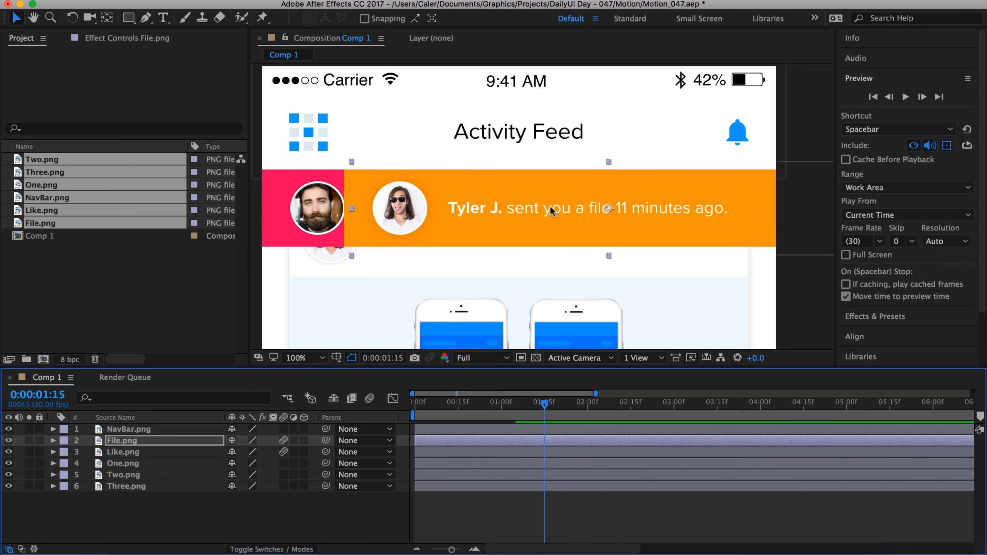
{"action": "key", "text": "shift+Right"}
{"action": "key", "text": "shift+Right"}
{"action": "key", "text": "shift+Right"}
{"action": "key", "text": "shift+Right"}
{"action": "key", "text": "shift+Right"}
{"action": "key", "text": "shift+Right"}
{"action": "key", "text": "shift+Right"}
{"action": "key", "text": "shift+Right"}
{"action": "key", "text": "shift+Right"}
{"action": "key", "text": "shift+Right"}
{"action": "key", "text": "shift+Right"}
{"action": "key", "text": "shift+Right"}
{"action": "key", "text": "shift+Right"}
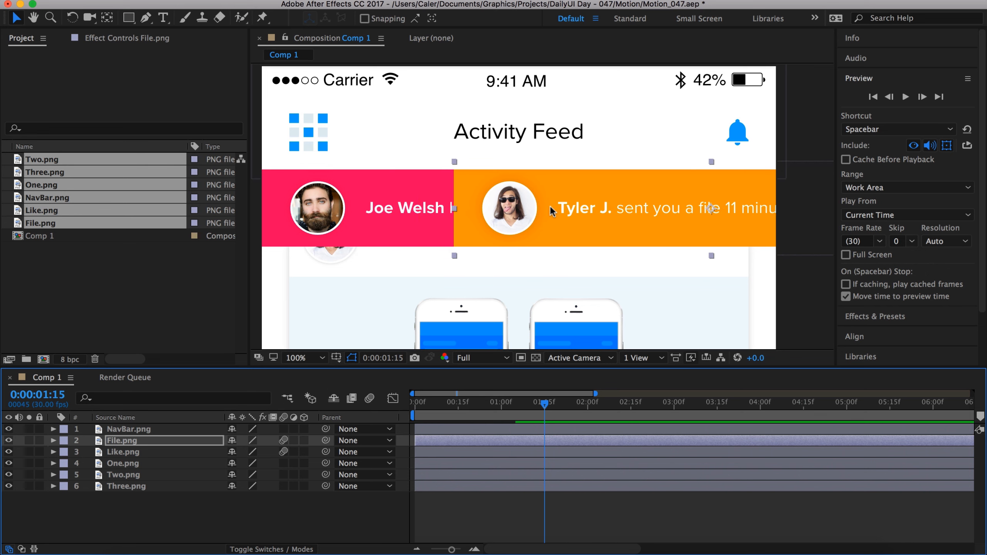
{"action": "key", "text": "shift+Right"}
{"action": "key", "text": "shift+Right"}
{"action": "key", "text": "shift+Right"}
{"action": "key", "text": "shift+Right"}
{"action": "key", "text": "shift+Right"}
{"action": "key", "text": "shift+Right"}
{"action": "key", "text": "shift+Right"}
{"action": "key", "text": "shift+Right"}
{"action": "key", "text": "shift+Right"}
{"action": "key", "text": "shift+Right"}
{"action": "key", "text": "shift+Right"}
{"action": "key", "text": "shift+Right"}
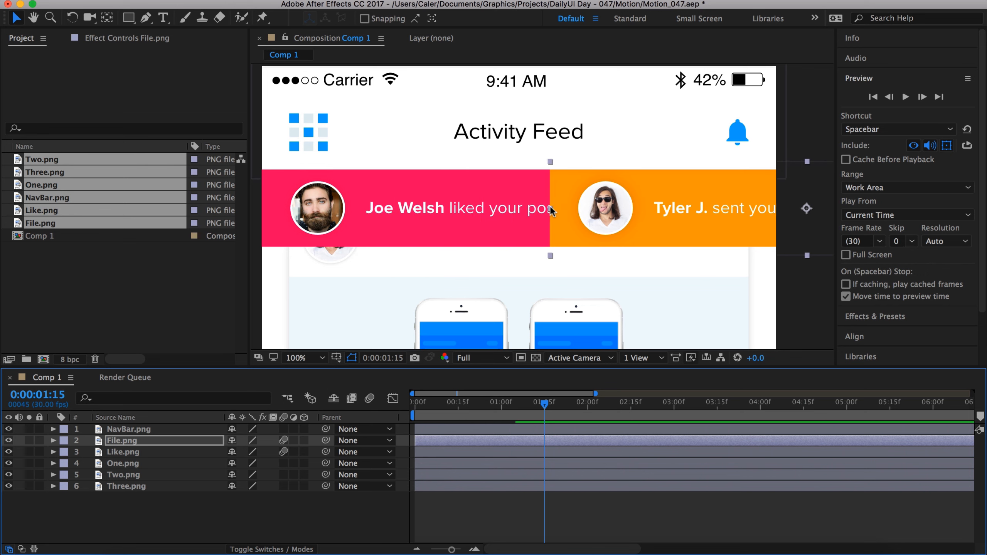
{"action": "key", "text": "shift+Right"}
{"action": "key", "text": "shift+Right"}
{"action": "key", "text": "shift+Right"}
{"action": "key", "text": "shift+Right"}
{"action": "key", "text": "shift+Right"}
{"action": "key", "text": "shift+Right"}
{"action": "key", "text": "shift+Right"}
{"action": "key", "text": "shift+Right"}
{"action": "key", "text": "shift+Right"}
{"action": "key", "text": "shift+Right"}
{"action": "key", "text": "shift+Right"}
{"action": "key", "text": "shift+Right"}
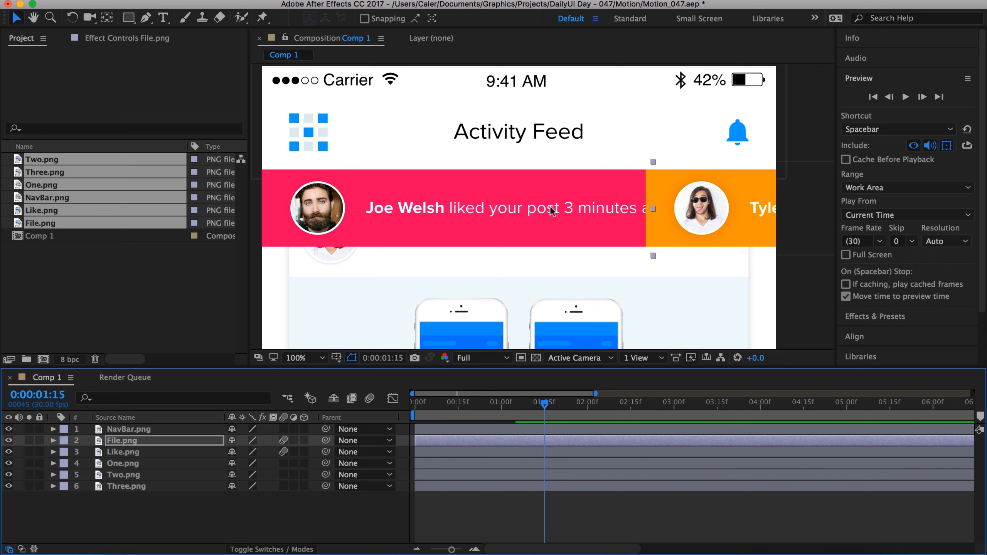
{"action": "key", "text": "shift+Right"}
{"action": "key", "text": "shift+Right"}
{"action": "key", "text": "shift+Right"}
{"action": "key", "text": "shift+Right"}
{"action": "key", "text": "shift+Right"}
{"action": "key", "text": "shift+Right"}
{"action": "key", "text": "shift+Right"}
{"action": "key", "text": "shift+Right"}
{"action": "key", "text": "shift+Right"}
{"action": "key", "text": "shift+Right"}
{"action": "key", "text": "shift+Right"}
{"action": "key", "text": "shift+Right"}
{"action": "key", "text": "shift+Right"}
{"action": "key", "text": "shift+Right"}
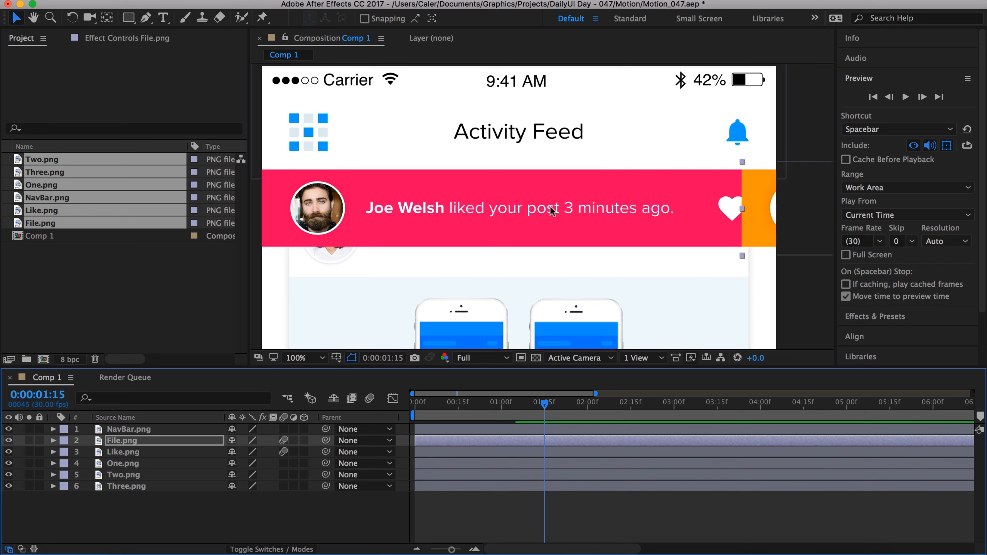
{"action": "key", "text": "shift+Right"}
{"action": "key", "text": "shift+Right"}
{"action": "key", "text": "shift+Right"}
{"action": "key", "text": "shift+Right"}
{"action": "key", "text": "shift+Right"}
{"action": "key", "text": "shift+Right"}
{"action": "key", "text": "shift+Right"}
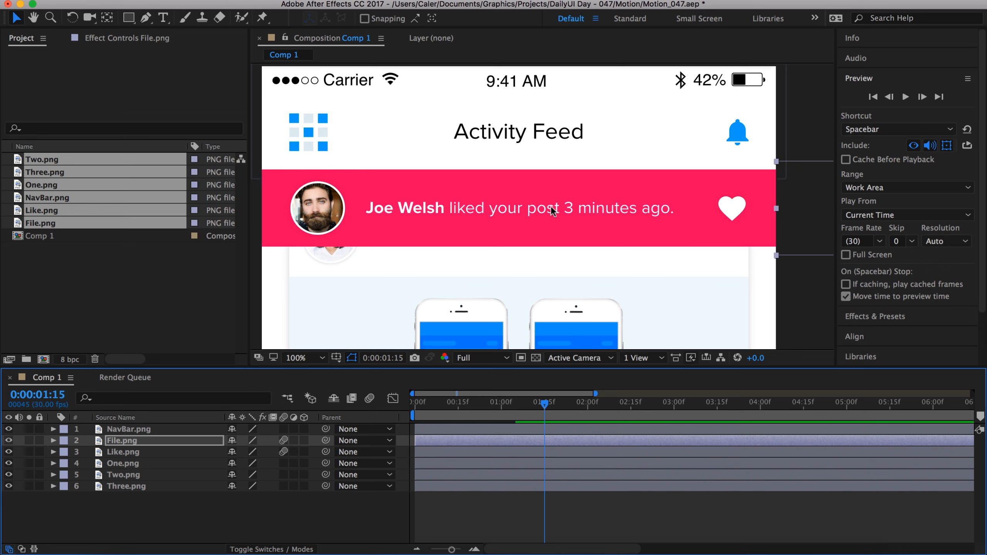
{"action": "left_click", "coordinate": [805, 307]}
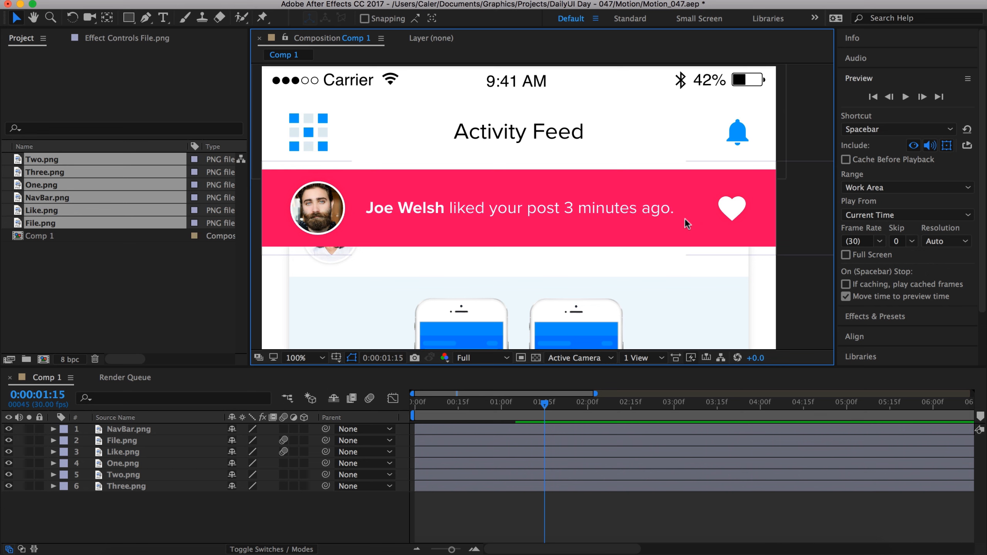
Play the composition from 0:00:00:23 to check the timing of the Like.png banner
{"action": "left_click_drag", "start_coordinate": [545, 408], "coordinate": [482, 407]}
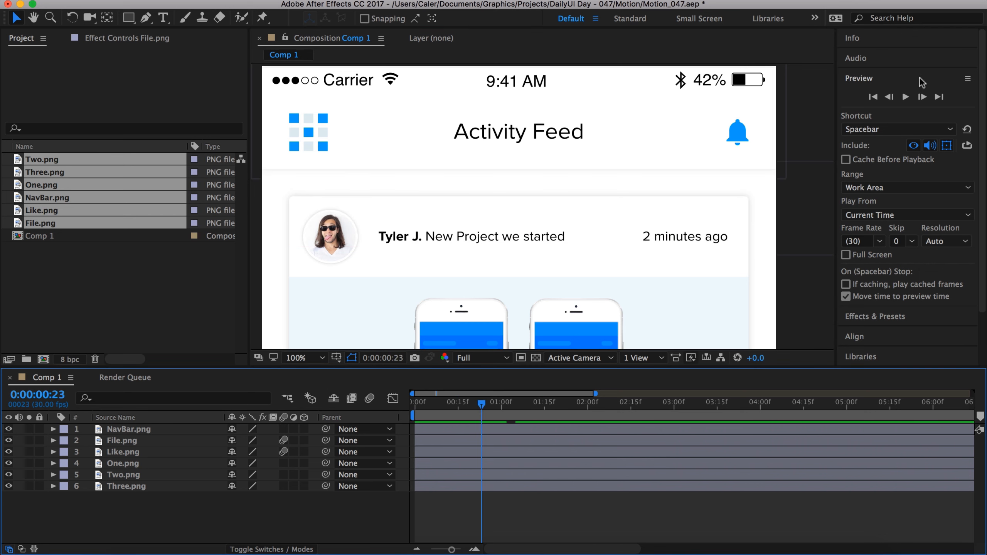
{"action": "left_click", "coordinate": [905, 97]}
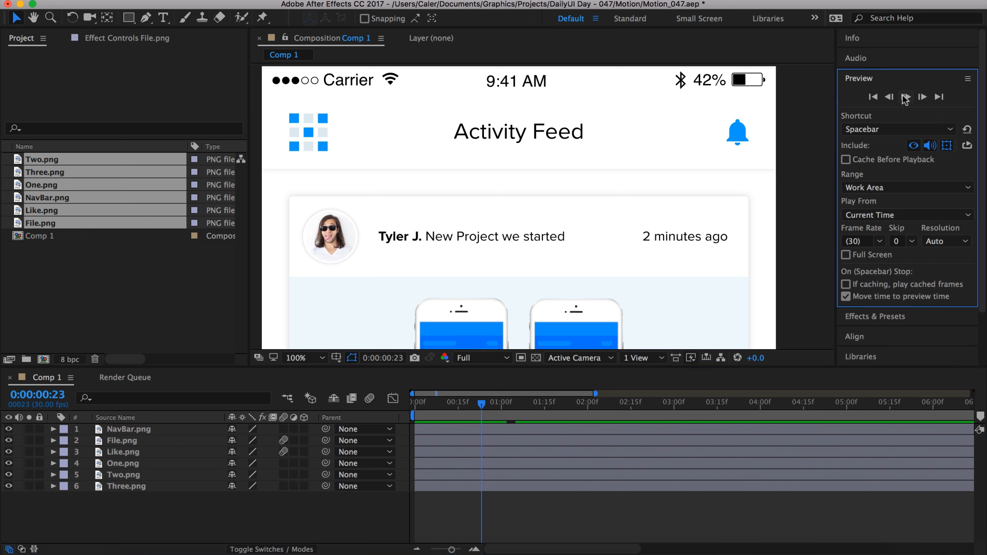
{"action": "left_click", "coordinate": [905, 97]}
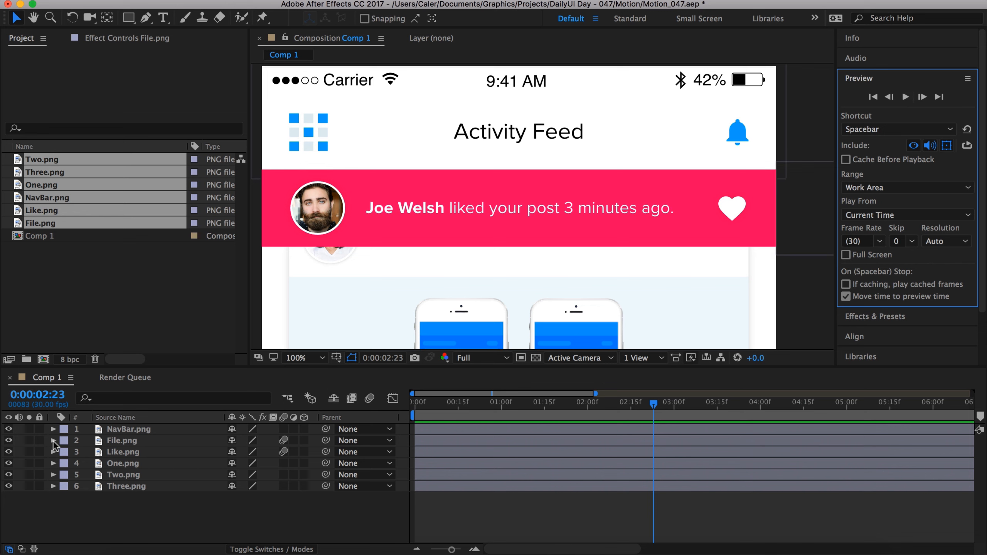
Add a Position keyframe to Like.png at 0:00:02:23 that holds the banner's current position
{"action": "left_click", "coordinate": [53, 452]}
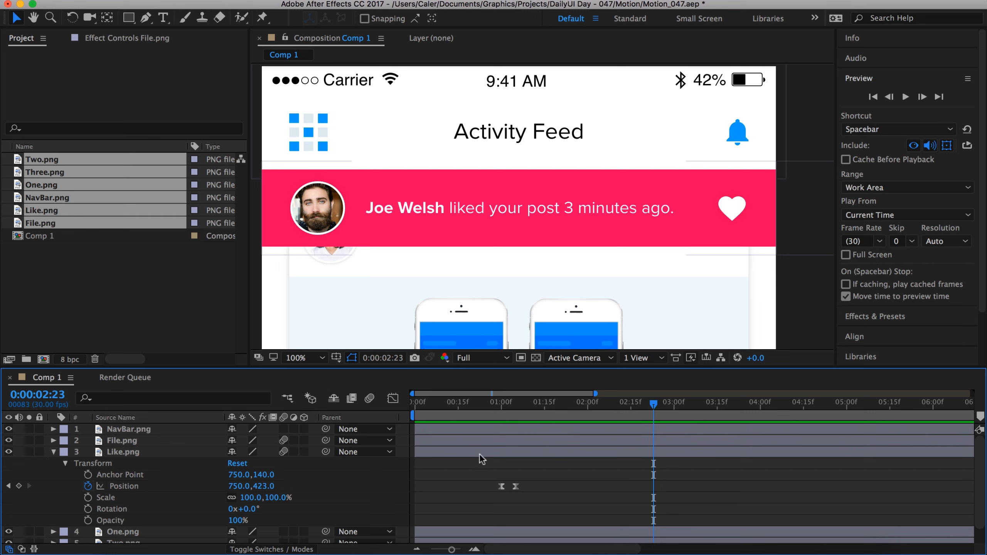
{"action": "left_click", "coordinate": [18, 486]}
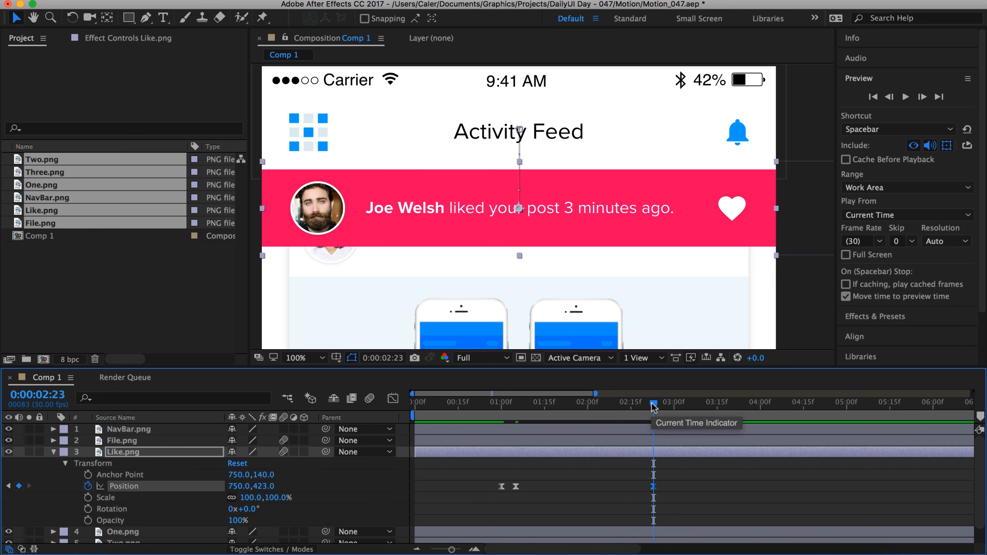
Set the current time to 0:00:02:28, five frames past Like.png's third Position keyframe
{"action": "left_click_drag", "start_coordinate": [653, 407], "coordinate": [652, 407]}
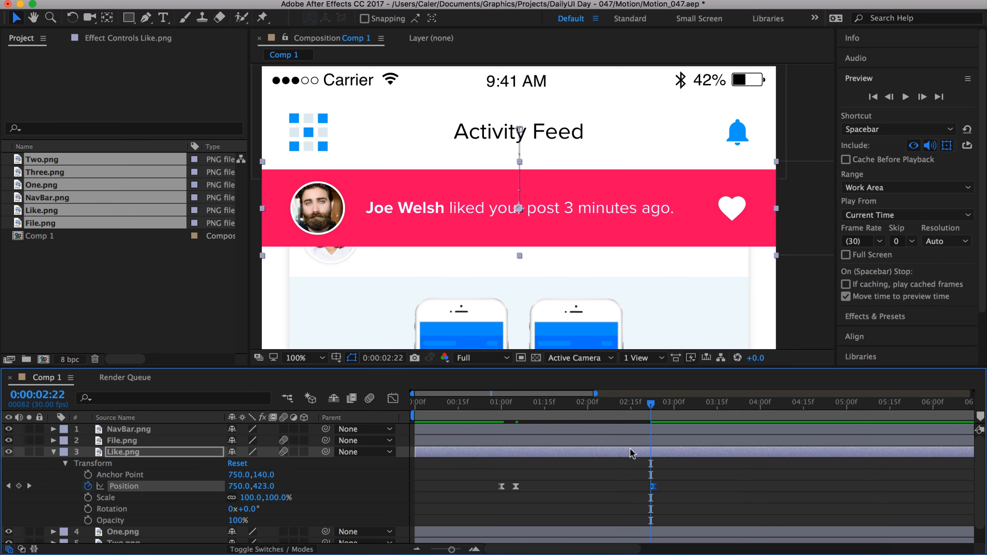
{"action": "left_click_drag", "start_coordinate": [451, 550], "coordinate": [461, 549]}
{"action": "left_click", "coordinate": [728, 404]}
{"action": "scroll", "coordinate": [754, 414], "scroll_direction": "right", "scroll_amount": 4}
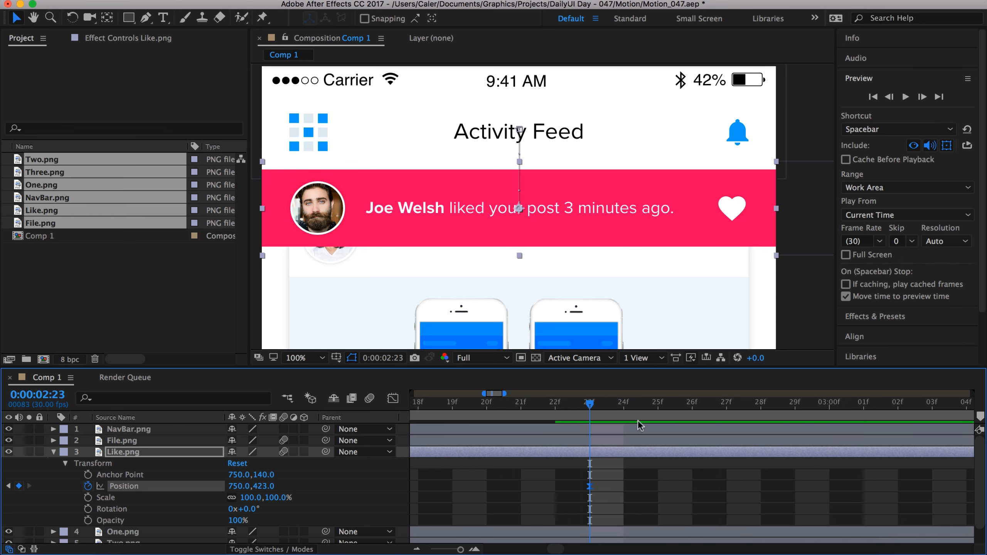
{"action": "left_click", "coordinate": [762, 405]}
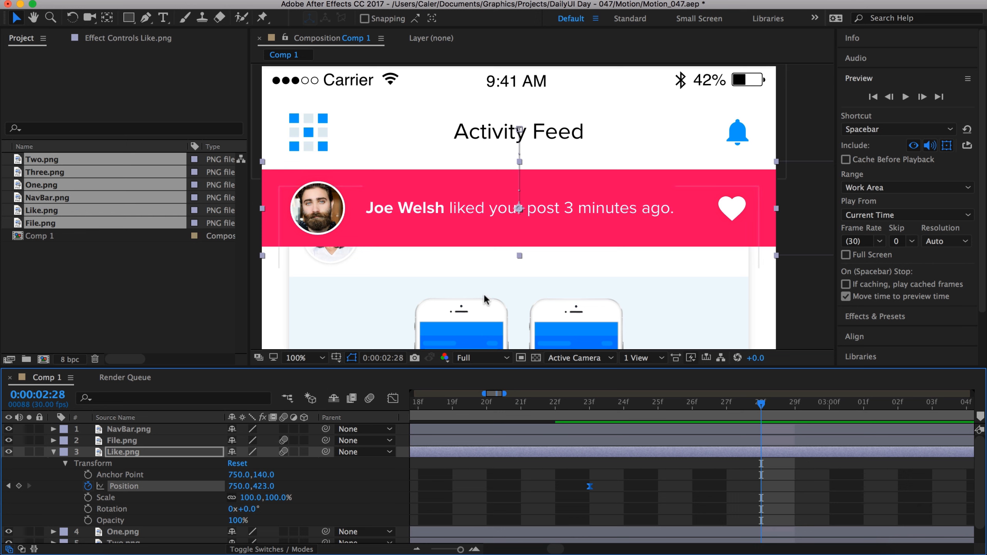
Keyframe the Like.png layer's Position at 0:00:02:28 to -750.0, 423.0, fully off the screen's left edge
{"action": "key", "text": "shift+Left"}
{"action": "key", "text": "shift+Left"}
{"action": "key", "text": "shift+Left"}
{"action": "key", "text": "shift+Left"}
{"action": "key", "text": "shift+Left"}
{"action": "key", "text": "shift+Left"}
{"action": "key", "text": "shift+Left"}
{"action": "key", "text": "shift+Left"}
{"action": "key", "text": "shift+Left"}
{"action": "key", "text": "shift+Left"}
{"action": "key", "text": "shift+Left"}
{"action": "key", "text": "shift+Left"}
{"action": "key", "text": "shift+Left"}
{"action": "key", "text": "shift+Left"}
{"action": "key", "text": "shift+Left"}
{"action": "key", "text": "shift+Left"}
{"action": "key", "text": "shift+Left"}
{"action": "key", "text": "shift+Left"}
{"action": "key", "text": "shift+Left"}
{"action": "key", "text": "shift+Left"}
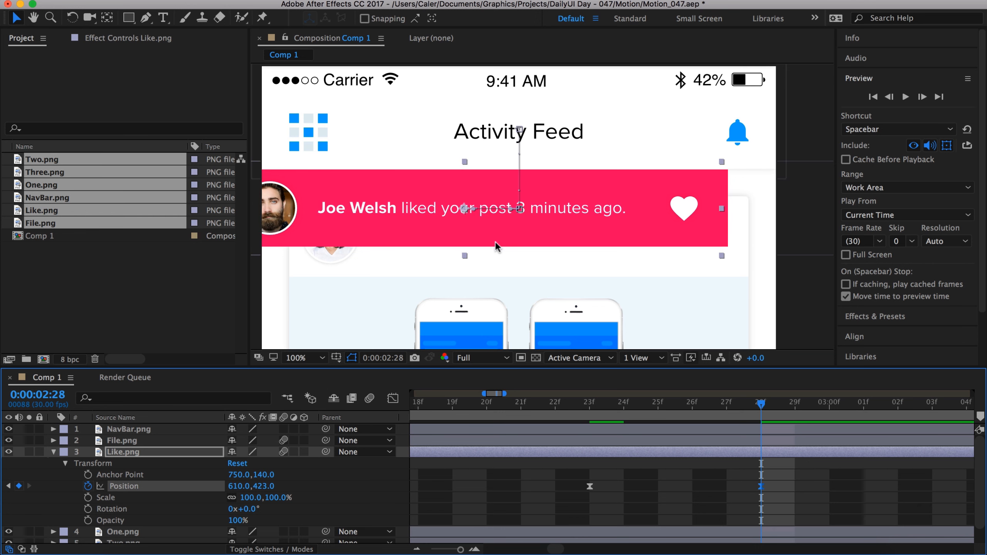
{"action": "key", "text": "shift+Left"}
{"action": "key", "text": "shift+Left"}
{"action": "key", "text": "shift+Left"}
{"action": "key", "text": "shift+Left"}
{"action": "key", "text": "shift+Left"}
{"action": "key", "text": "shift+Left"}
{"action": "key", "text": "shift+Left"}
{"action": "key", "text": "shift+Left"}
{"action": "key", "text": "shift+Left"}
{"action": "key", "text": "shift+Left"}
{"action": "key", "text": "shift+Left"}
{"action": "key", "text": "shift+Left"}
{"action": "key", "text": "shift+Left"}
{"action": "key", "text": "shift+Left"}
{"action": "key", "text": "shift+Left"}
{"action": "key", "text": "shift+Left"}
{"action": "key", "text": "shift+Left"}
{"action": "key", "text": "shift+Left"}
{"action": "key", "text": "shift+Left"}
{"action": "key", "text": "shift+Left"}
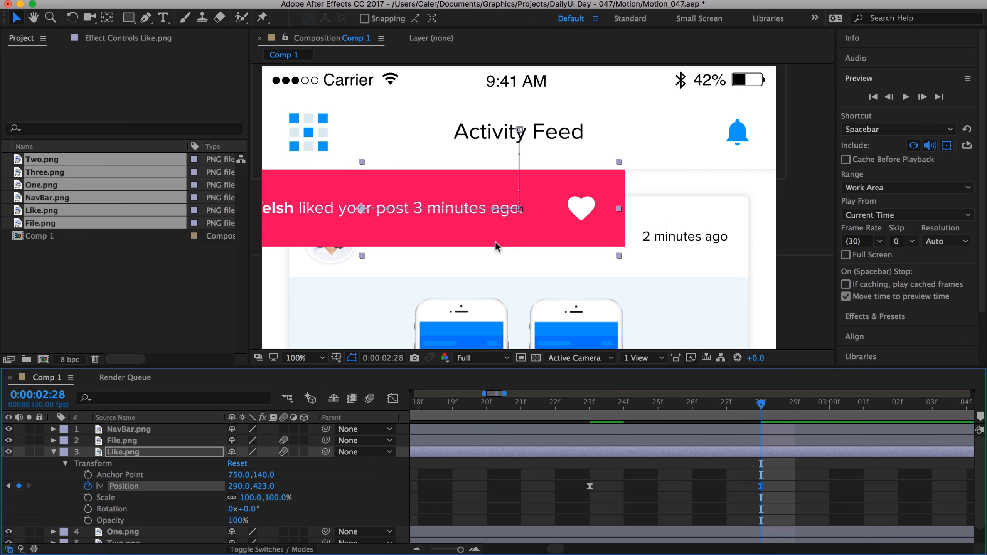
{"action": "key", "text": "shift+Left"}
{"action": "key", "text": "shift+Left"}
{"action": "key", "text": "shift+Left"}
{"action": "key", "text": "shift+Left"}
{"action": "key", "text": "shift+Left"}
{"action": "key", "text": "shift+Left"}
{"action": "key", "text": "shift+Left"}
{"action": "key", "text": "shift+Left"}
{"action": "key", "text": "shift+Left"}
{"action": "key", "text": "shift+Left"}
{"action": "key", "text": "shift+Left"}
{"action": "key", "text": "shift+Left"}
{"action": "key", "text": "shift+Left"}
{"action": "key", "text": "shift+Left"}
{"action": "key", "text": "shift+Left"}
{"action": "key", "text": "shift+Left"}
{"action": "key", "text": "shift+Left"}
{"action": "key", "text": "shift+Left"}
{"action": "key", "text": "shift+Left"}
{"action": "key", "text": "shift+Left"}
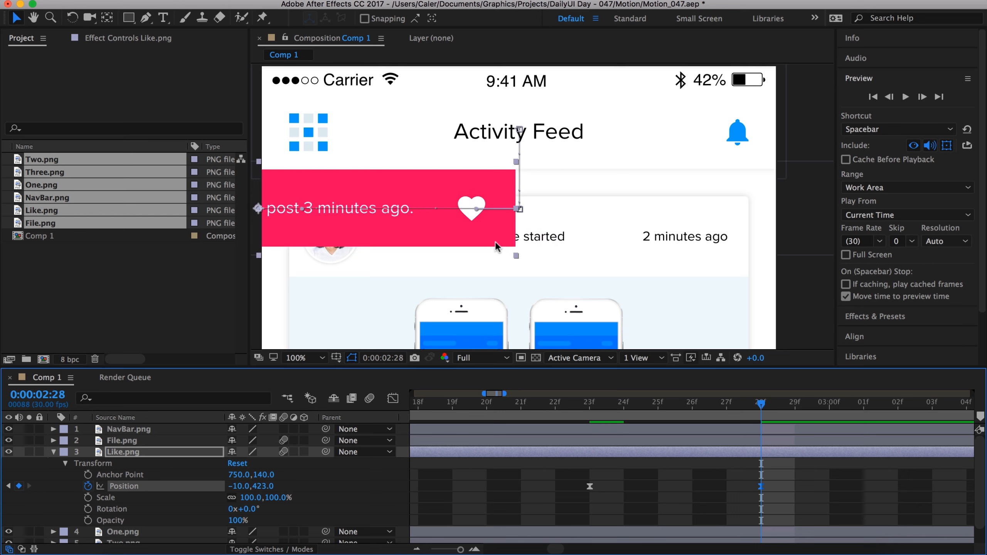
{"action": "key", "text": "shift+Left"}
{"action": "key", "text": "shift+Left"}
{"action": "key", "text": "shift+Left"}
{"action": "key", "text": "shift+Left"}
{"action": "key", "text": "shift+Left"}
{"action": "key", "text": "shift+Left"}
{"action": "key", "text": "shift+Left"}
{"action": "key", "text": "shift+Left"}
{"action": "key", "text": "shift+Left"}
{"action": "key", "text": "shift+Left"}
{"action": "key", "text": "shift+Left"}
{"action": "key", "text": "shift+Left"}
{"action": "key", "text": "shift+Left"}
{"action": "key", "text": "shift+Left"}
{"action": "key", "text": "shift+Left"}
{"action": "key", "text": "shift+Left"}
{"action": "key", "text": "shift+Left"}
{"action": "key", "text": "shift+Left"}
{"action": "key", "text": "shift+Left"}
{"action": "key", "text": "shift+Left"}
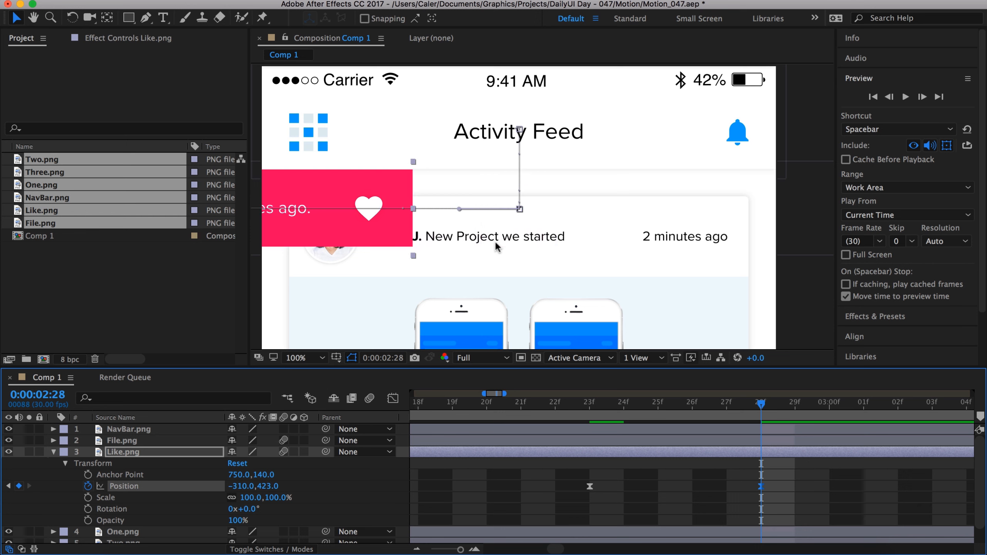
{"action": "key", "text": "shift+Left"}
{"action": "key", "text": "shift+Left"}
{"action": "key", "text": "shift+Left"}
{"action": "key", "text": "shift+Left"}
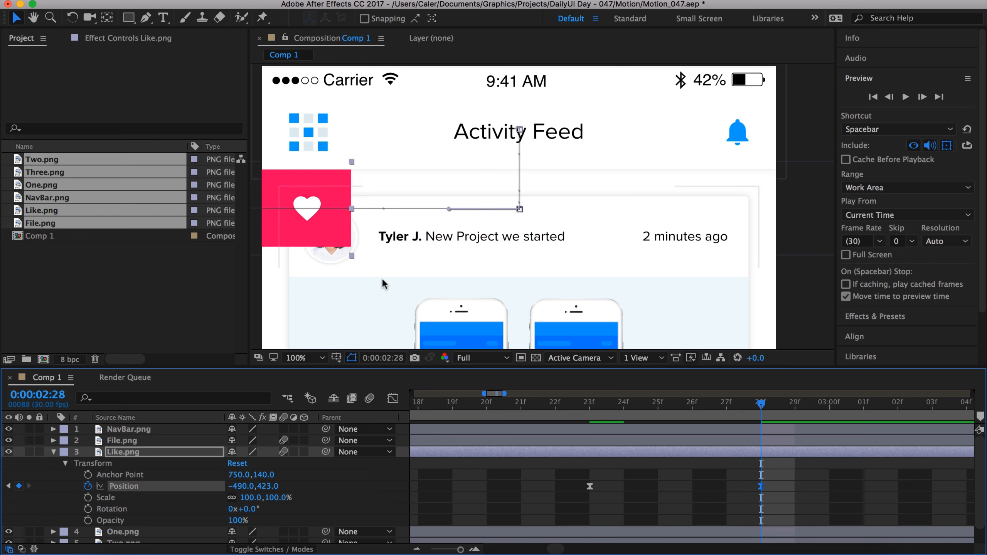
{"action": "key", "text": "h"}
{"action": "left_click_drag", "start_coordinate": [351, 275], "coordinate": [440, 270]}
{"action": "key", "text": "v"}
{"action": "key", "text": "shift+Left"}
{"action": "key", "text": "shift+Left"}
{"action": "key", "text": "shift+Left"}
{"action": "key", "text": "shift+Left"}
{"action": "key", "text": "shift+Left"}
{"action": "key", "text": "shift+Left"}
{"action": "key", "text": "shift+Left"}
{"action": "key", "text": "shift+Left"}
{"action": "key", "text": "shift+Left"}
{"action": "key", "text": "shift+Left"}
{"action": "key", "text": "shift+Left"}
{"action": "key", "text": "shift+Left"}
{"action": "key", "text": "shift+Left"}
{"action": "key", "text": "shift+Left"}
{"action": "key", "text": "shift+Left"}
{"action": "key", "text": "shift+Left"}
{"action": "key", "text": "shift+Left"}
{"action": "key", "text": "shift+Left"}
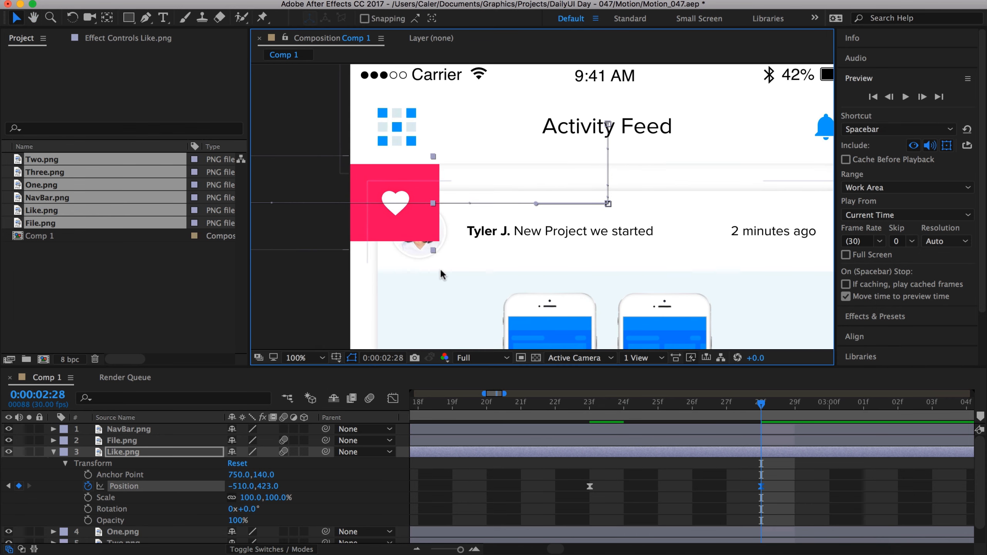
{"action": "key", "text": "shift+Left"}
{"action": "key", "text": "shift+Left"}
{"action": "key", "text": "shift+Left"}
{"action": "key", "text": "shift+Left"}
{"action": "key", "text": "shift+Left"}
{"action": "key", "text": "shift+Left"}
{"action": "key", "text": "shift+Left"}
{"action": "key", "text": "shift+Left"}
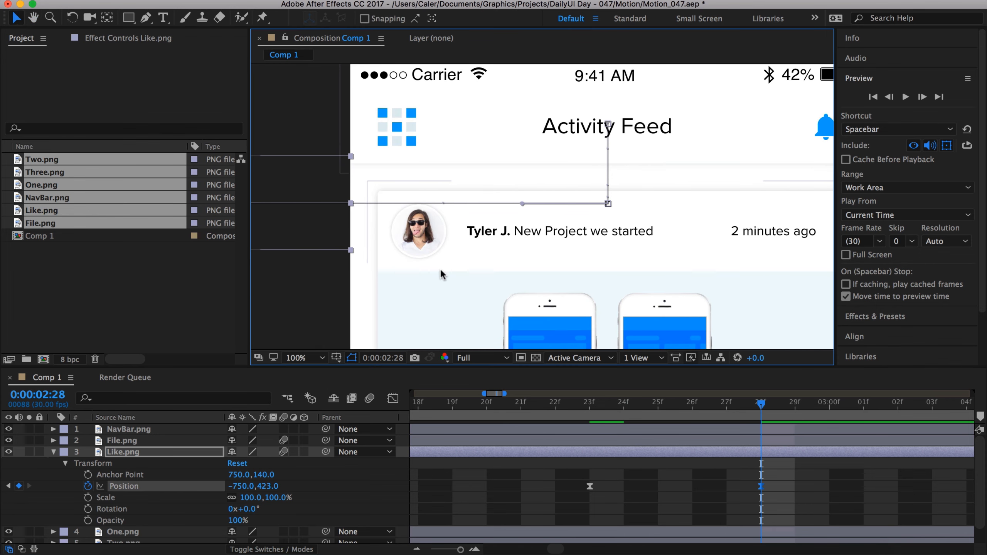
{"action": "left_click", "coordinate": [323, 293]}
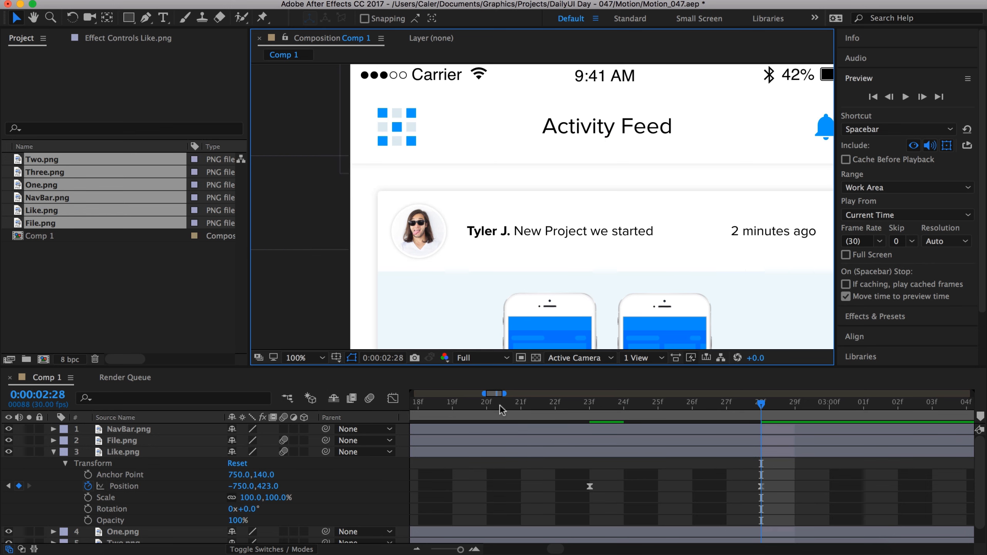
Preview the Like.png banner's slide-out from about 0:00:02:22, and its whole motion from 0:00:00:26
{"action": "left_click_drag", "start_coordinate": [458, 550], "coordinate": [446, 550]}
{"action": "left_click", "coordinate": [307, 359]}
{"action": "left_click", "coordinate": [307, 342]}
{"action": "left_click_drag", "start_coordinate": [571, 414], "coordinate": [560, 408]}
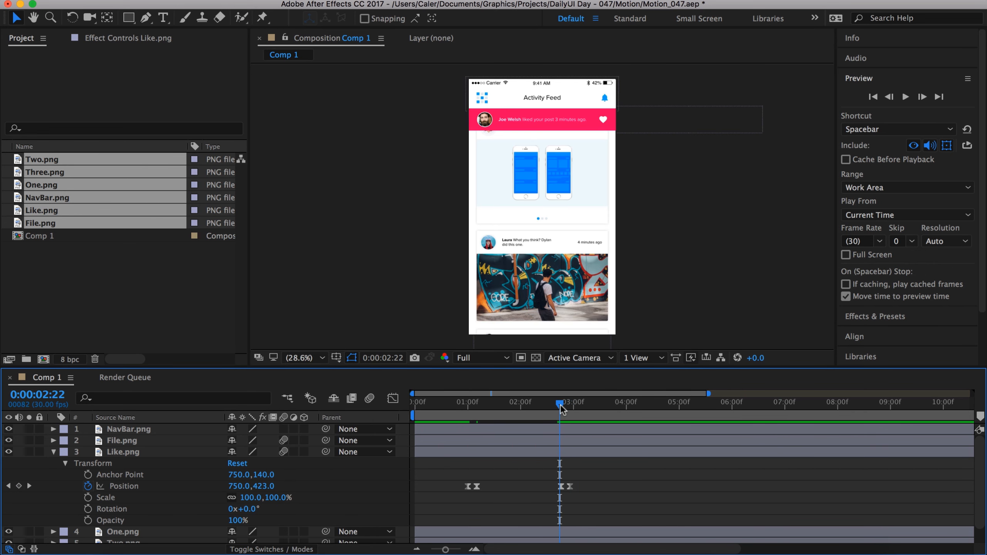
{"action": "left_click", "coordinate": [905, 97]}
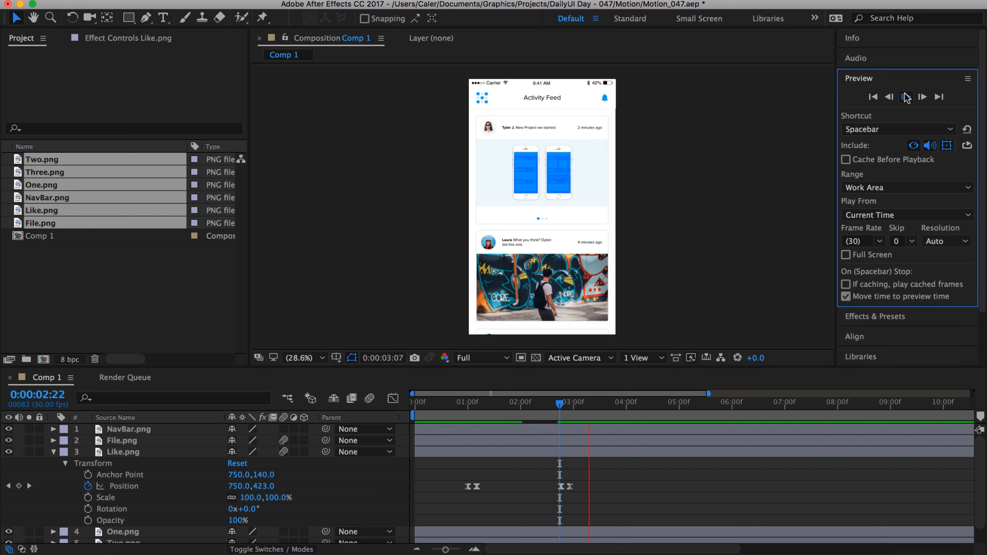
{"action": "left_click", "coordinate": [517, 408]}
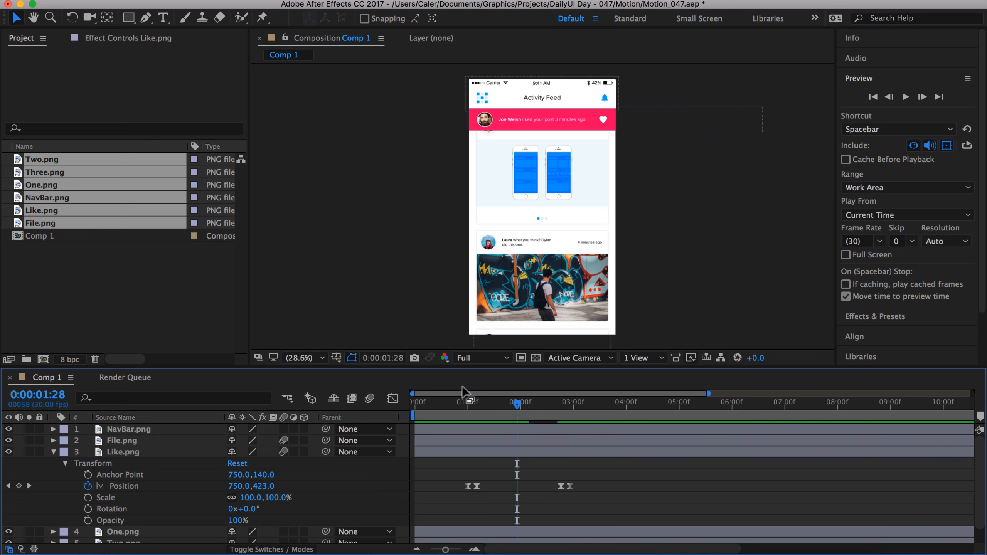
{"action": "left_click", "coordinate": [461, 405]}
{"action": "left_click", "coordinate": [905, 96]}
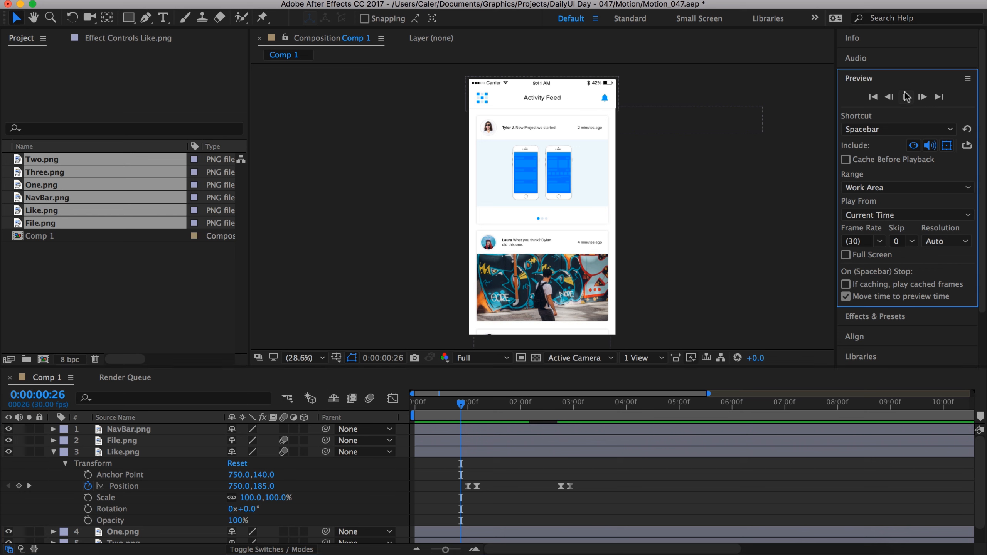
{"action": "left_click", "coordinate": [907, 96]}
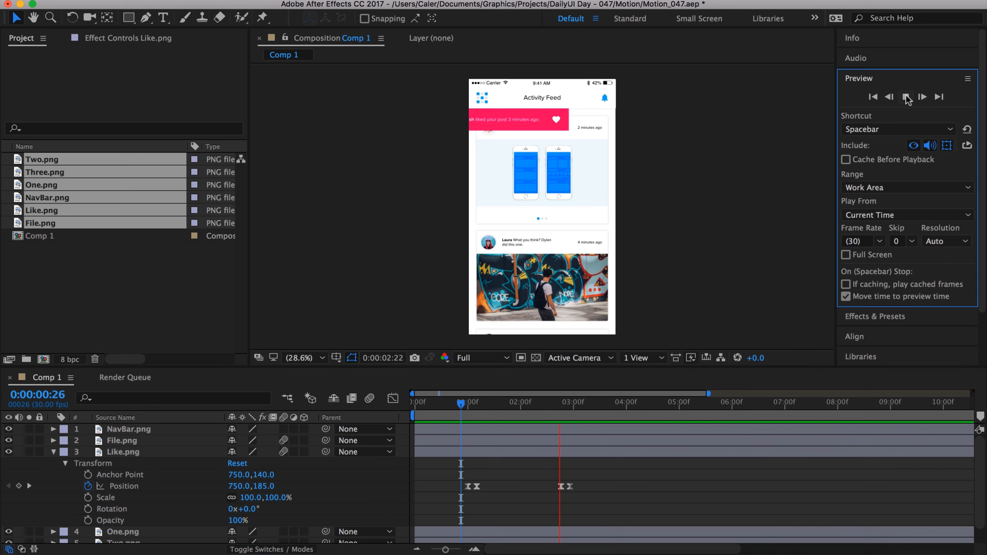
{"action": "left_click", "coordinate": [907, 96]}
Move the Like.png layer's last Position keyframe to 0:00:03:03 and preview the slide-out from 0:00:02:07
{"action": "left_click", "coordinate": [570, 406]}
{"action": "left_click_drag", "start_coordinate": [451, 544], "coordinate": [462, 546]}
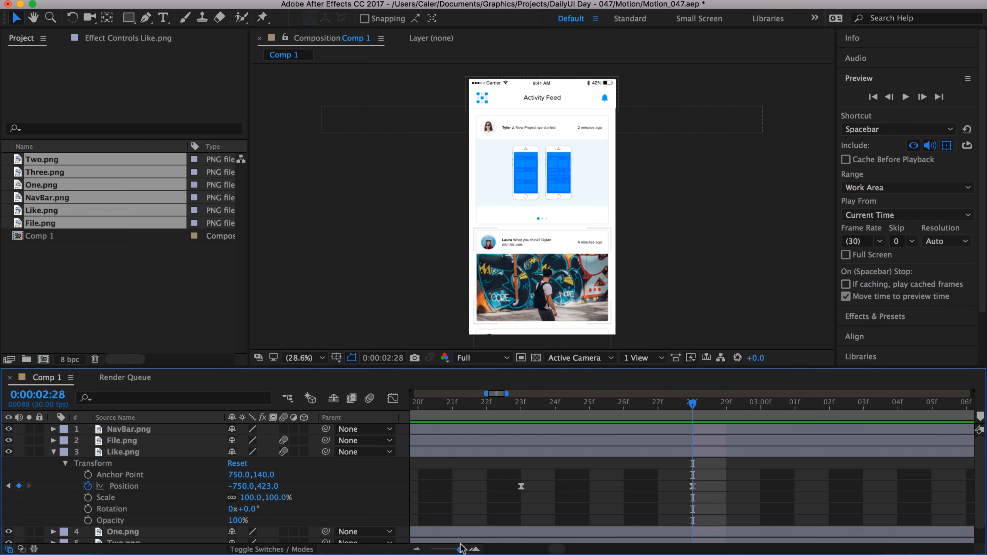
{"action": "key", "text": "Page_Down"}
{"action": "key", "text": "Page_Down"}
{"action": "key", "text": "Page_Down"}
{"action": "key", "text": "Page_Down"}
{"action": "key", "text": "Page_Down"}
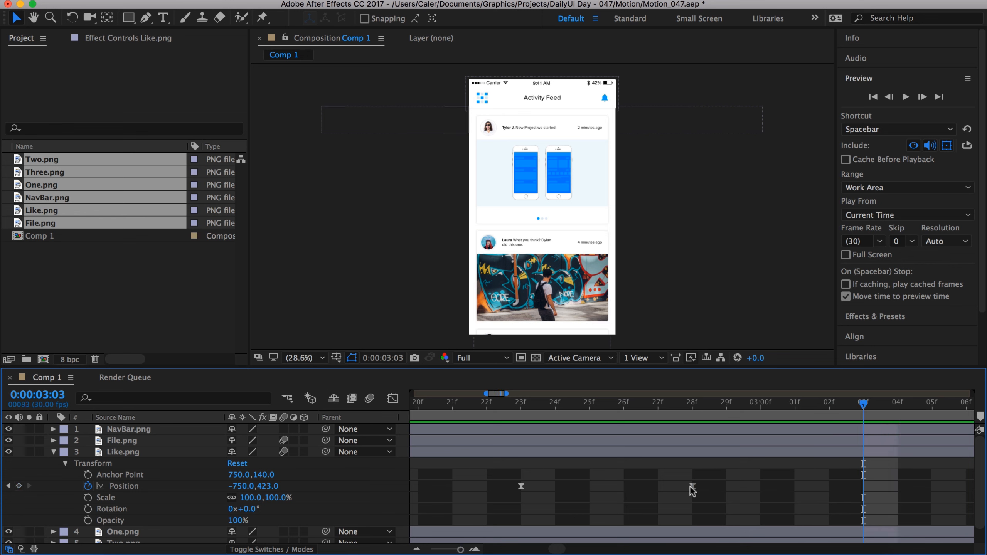
{"action": "left_click_drag", "start_coordinate": [693, 487], "coordinate": [864, 487]}
{"action": "left_click_drag", "start_coordinate": [461, 550], "coordinate": [453, 550]}
{"action": "left_click", "coordinate": [605, 407]}
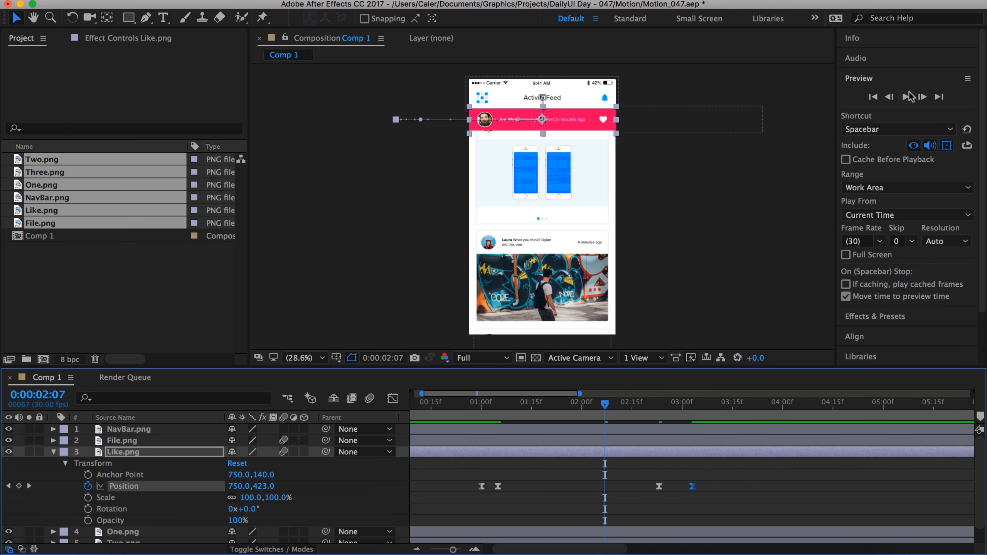
{"action": "left_click", "coordinate": [909, 96]}
{"action": "key", "text": "space"}
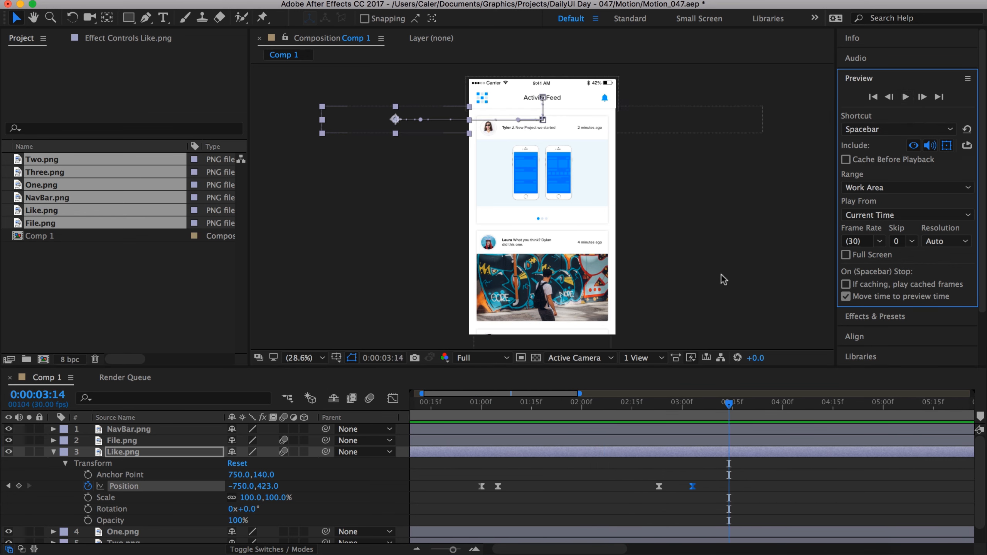
Show the speed graph for Like.png's last two Position keyframes, save the project and preview the exit from 0:00:02:16
{"action": "left_click_drag", "start_coordinate": [713, 498], "coordinate": [656, 479]}
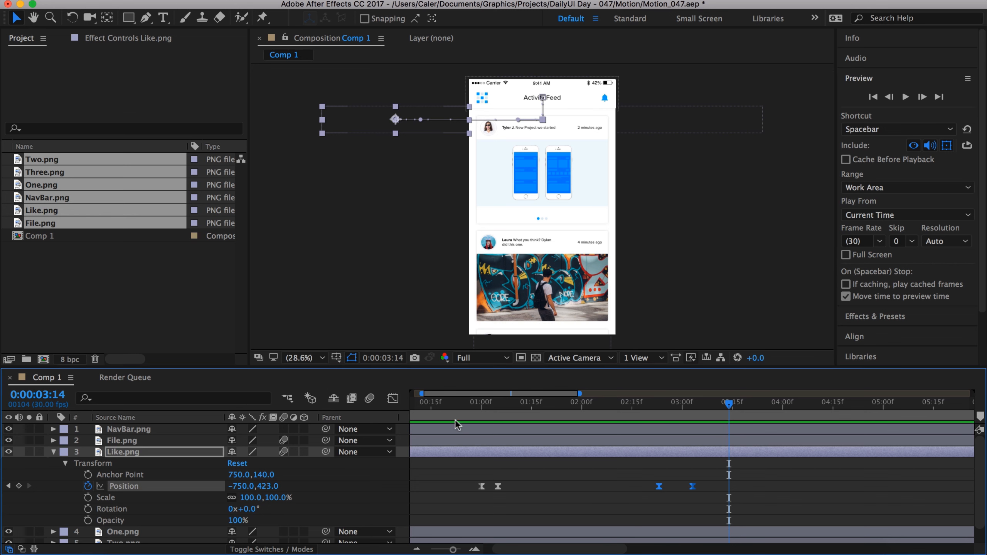
{"action": "left_click", "coordinate": [392, 400]}
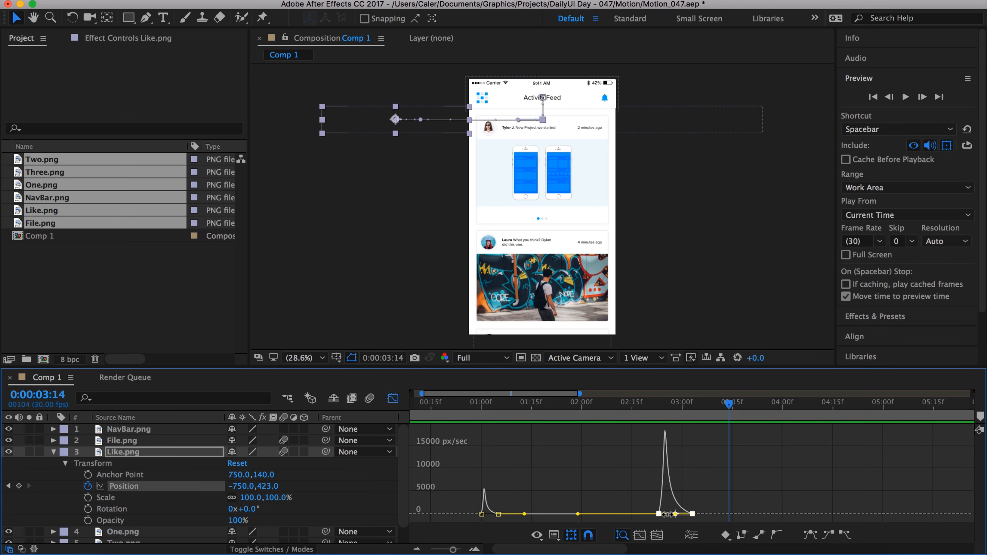
{"action": "left_click_drag", "start_coordinate": [453, 549], "coordinate": [452, 551]}
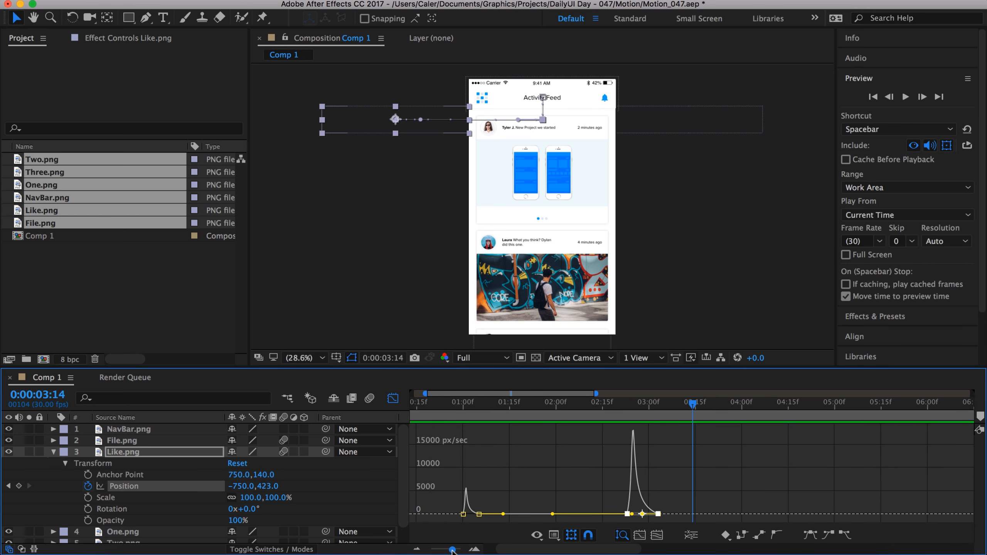
{"action": "left_click_drag", "start_coordinate": [645, 517], "coordinate": [642, 515]}
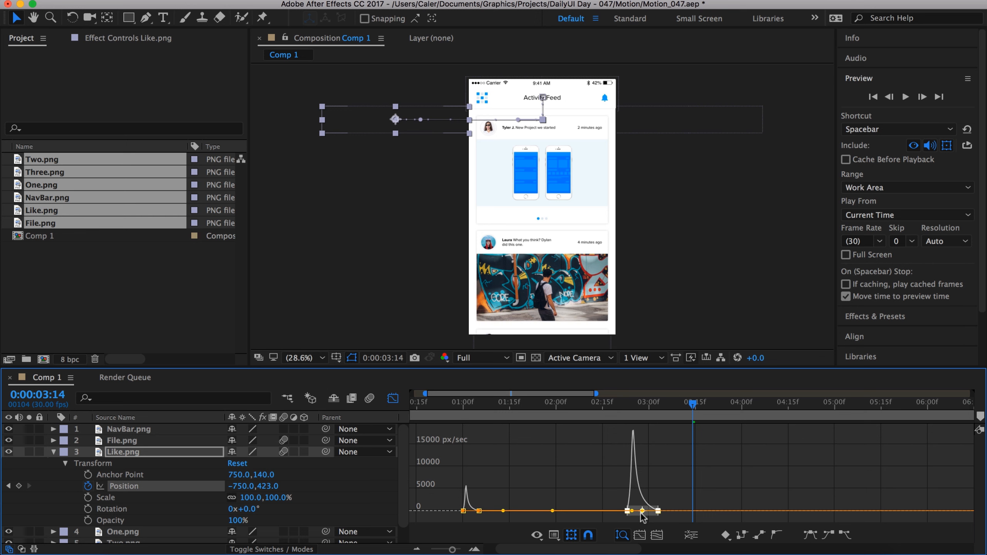
{"action": "key", "text": "super+s"}
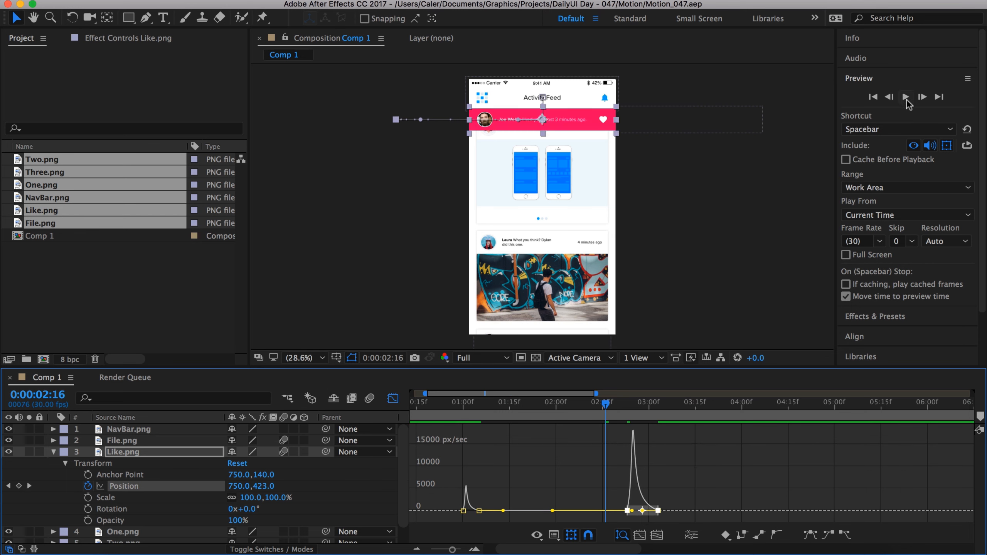
{"action": "left_click", "coordinate": [906, 98]}
{"action": "left_click", "coordinate": [907, 98]}
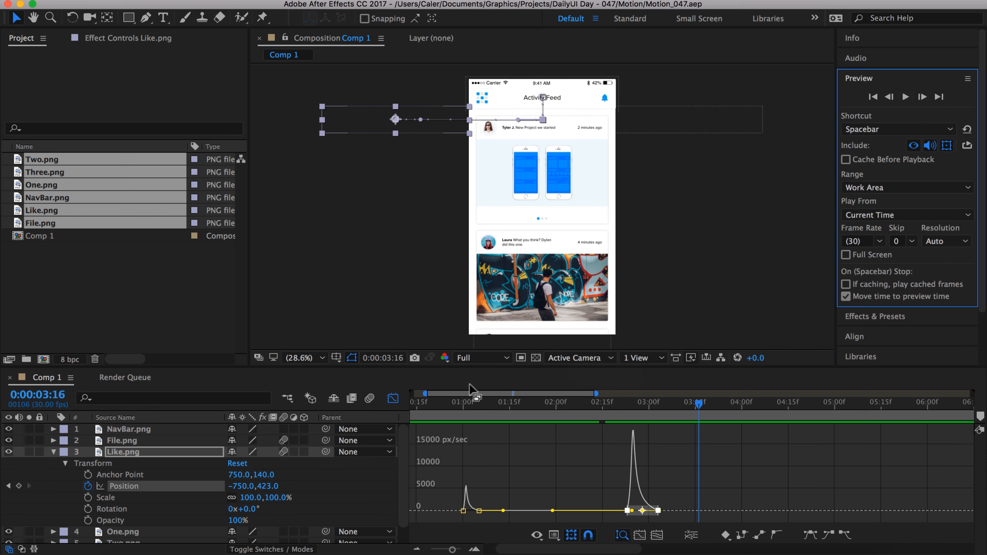
Collapse the Like.png properties, parent the File.png layer to Like.png, and preview both banners from 0:00:00:24
{"action": "left_click", "coordinate": [53, 452]}
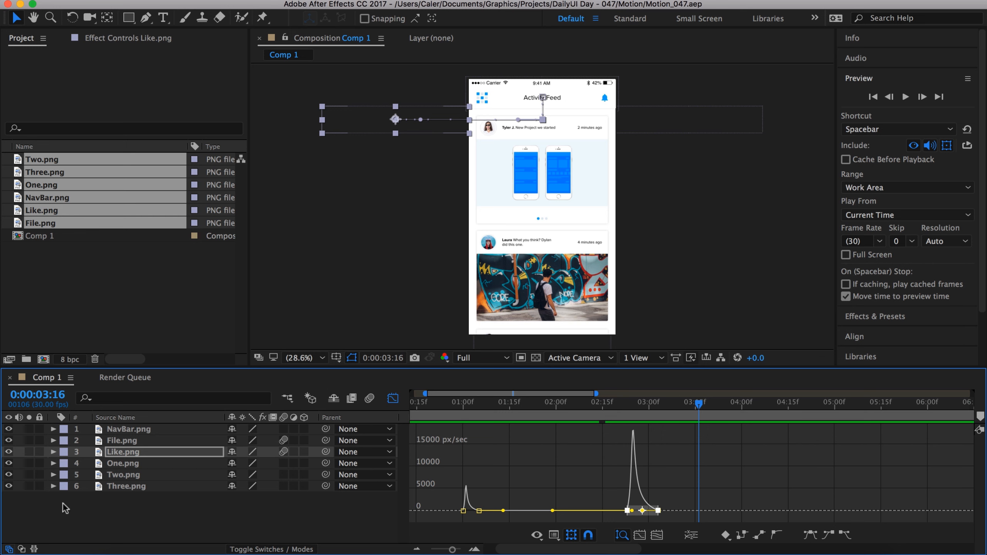
{"action": "left_click", "coordinate": [618, 405]}
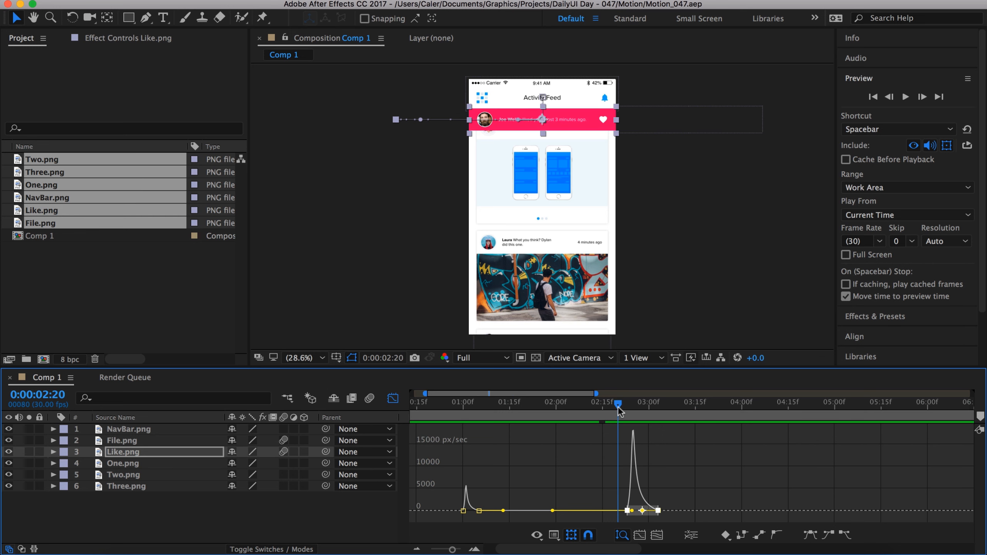
{"action": "left_click", "coordinate": [114, 444]}
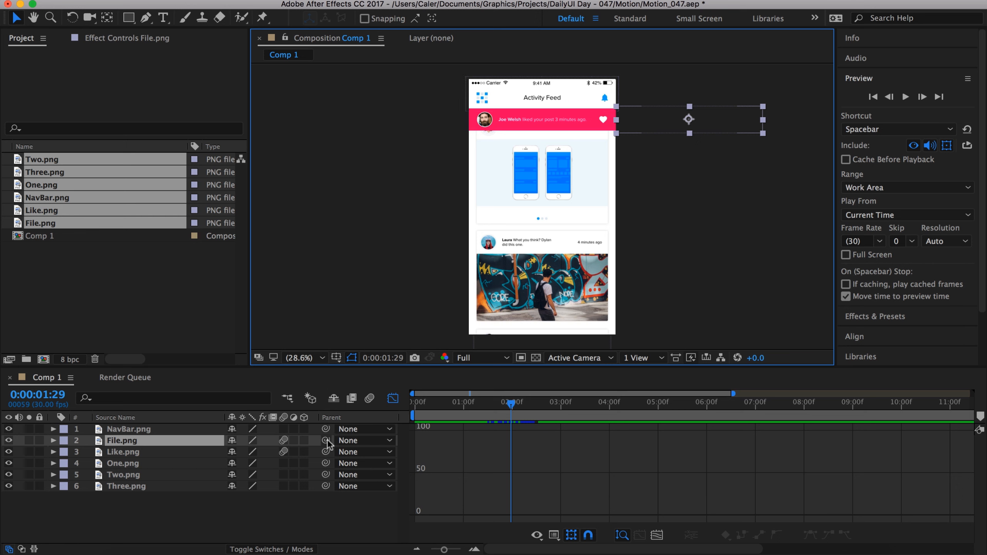
{"action": "left_click_drag", "start_coordinate": [326, 441], "coordinate": [125, 455]}
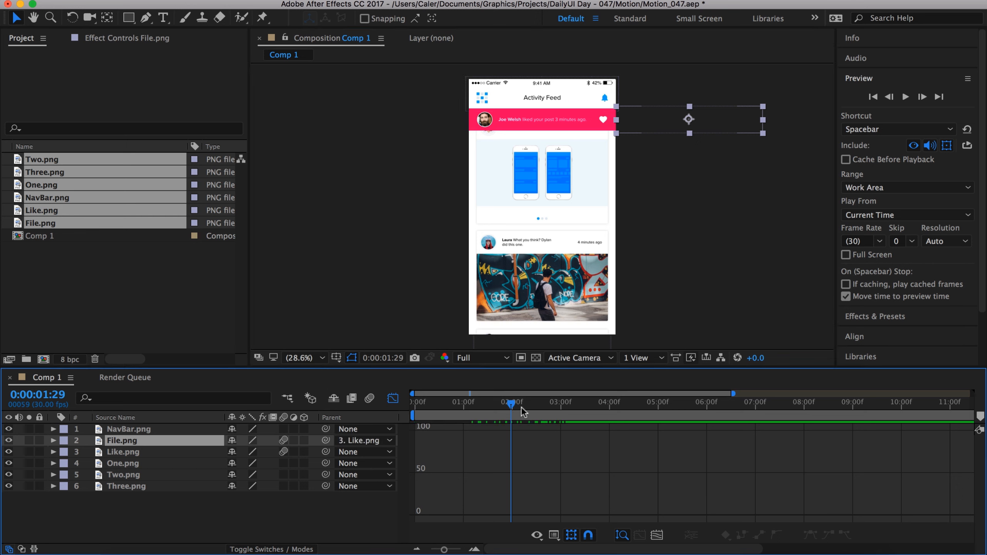
{"action": "left_click_drag", "start_coordinate": [444, 550], "coordinate": [437, 550]}
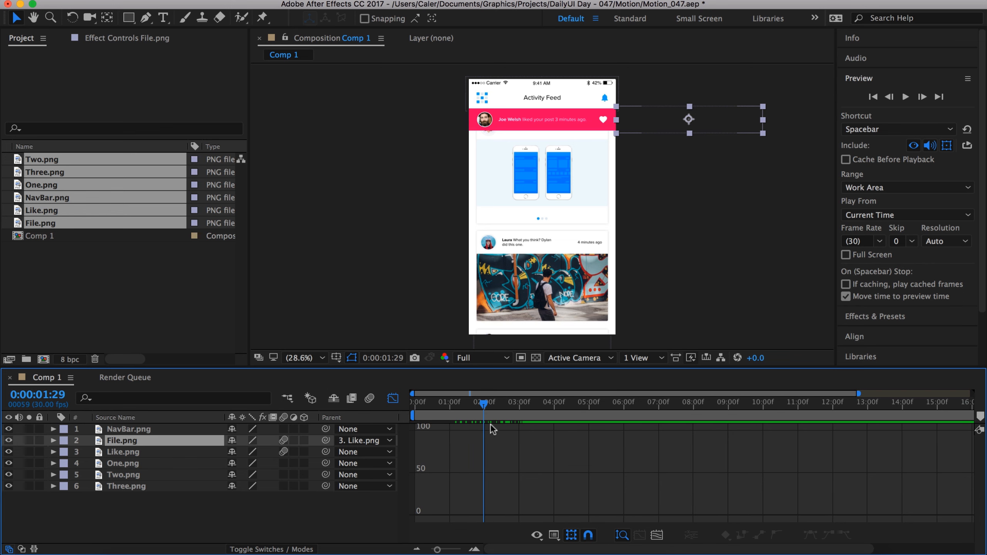
{"action": "left_click_drag", "start_coordinate": [484, 407], "coordinate": [441, 408]}
{"action": "left_click", "coordinate": [675, 252]}
{"action": "left_click", "coordinate": [905, 97]}
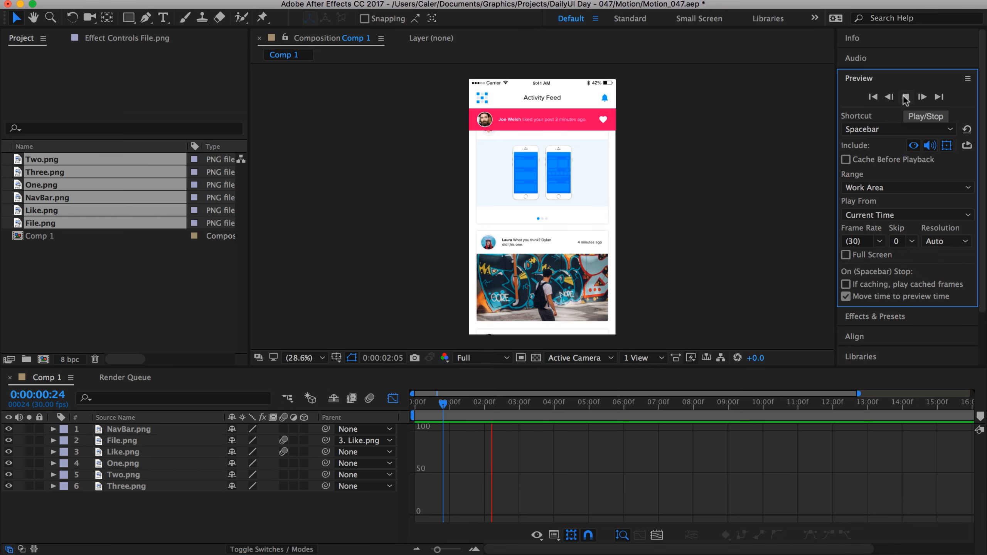
{"action": "left_click", "coordinate": [906, 98]}
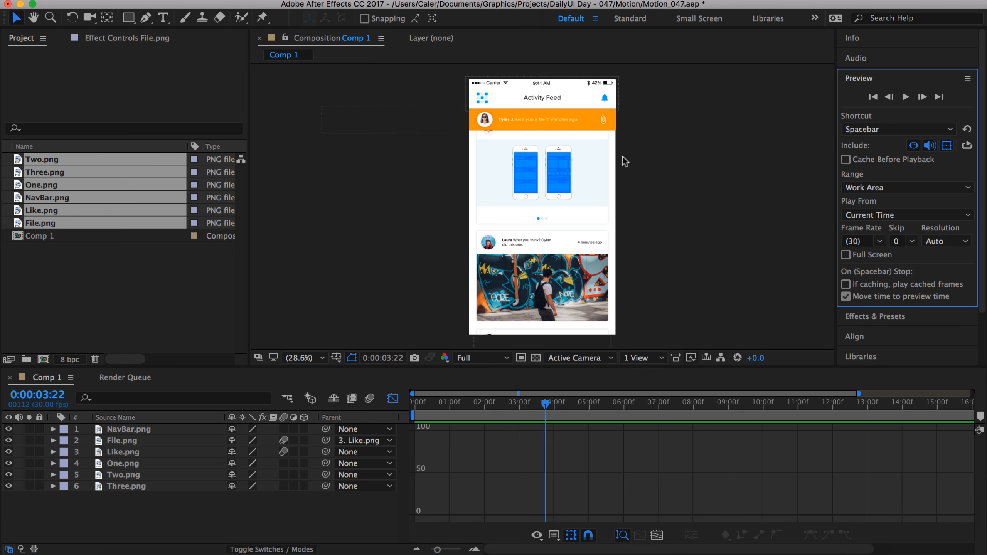
Examine the orange file-notification banner at 100% magnification and fit the whole composition in view again
{"action": "scroll", "coordinate": [618, 179], "scroll_direction": "up", "scroll_amount": 2}
{"action": "scroll", "coordinate": [618, 178], "scroll_direction": "up", "scroll_amount": 2}
{"action": "scroll", "coordinate": [583, 194], "scroll_direction": "up", "scroll_amount": 3}
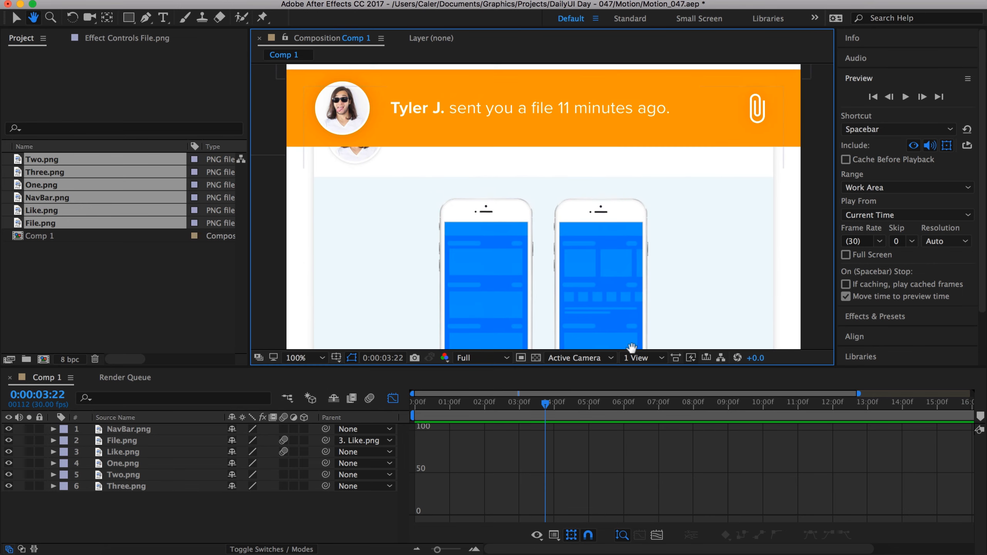
{"action": "key", "text": "space"}
{"action": "left_click_drag", "start_coordinate": [568, 210], "coordinate": [563, 252]}
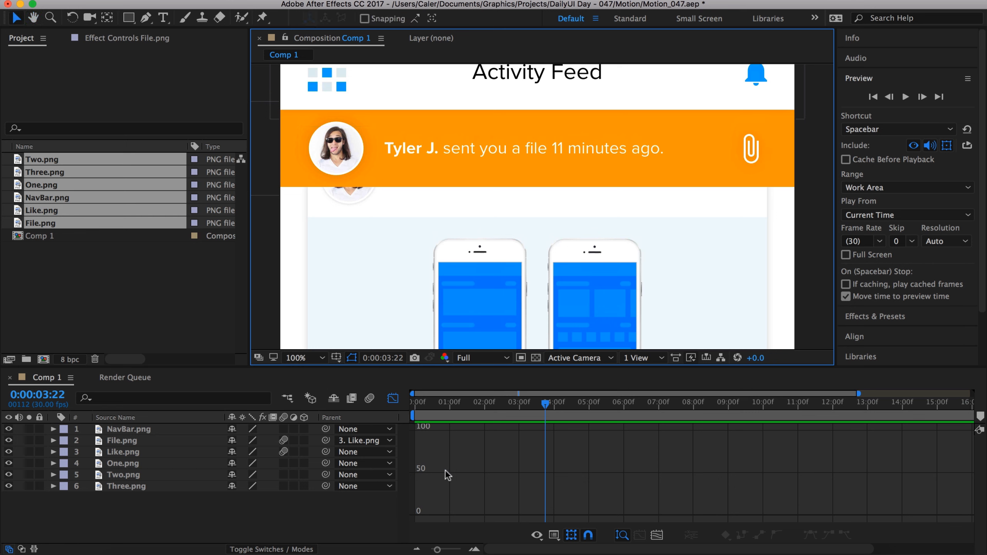
{"action": "left_click_drag", "start_coordinate": [432, 552], "coordinate": [426, 552]}
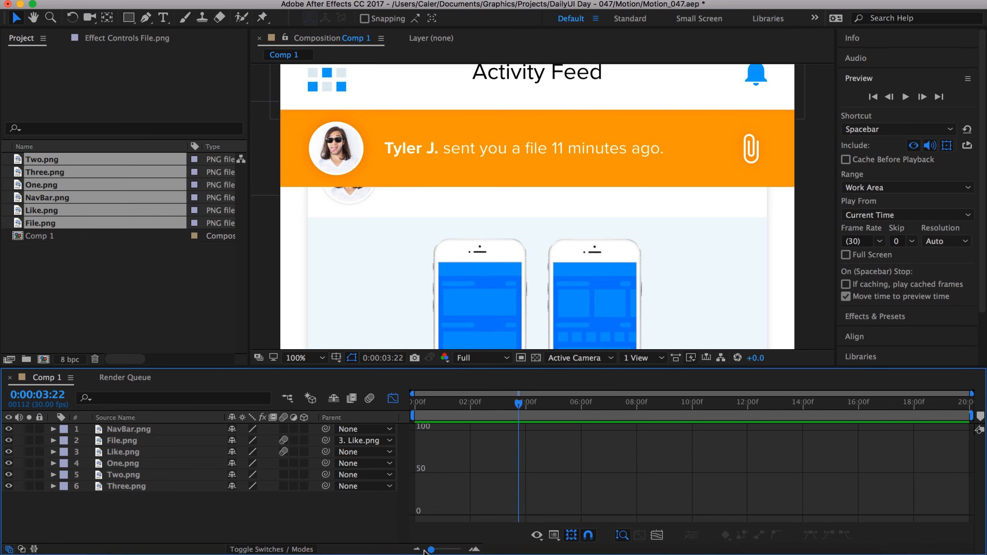
{"action": "left_click", "coordinate": [288, 354]}
{"action": "left_click", "coordinate": [303, 343]}
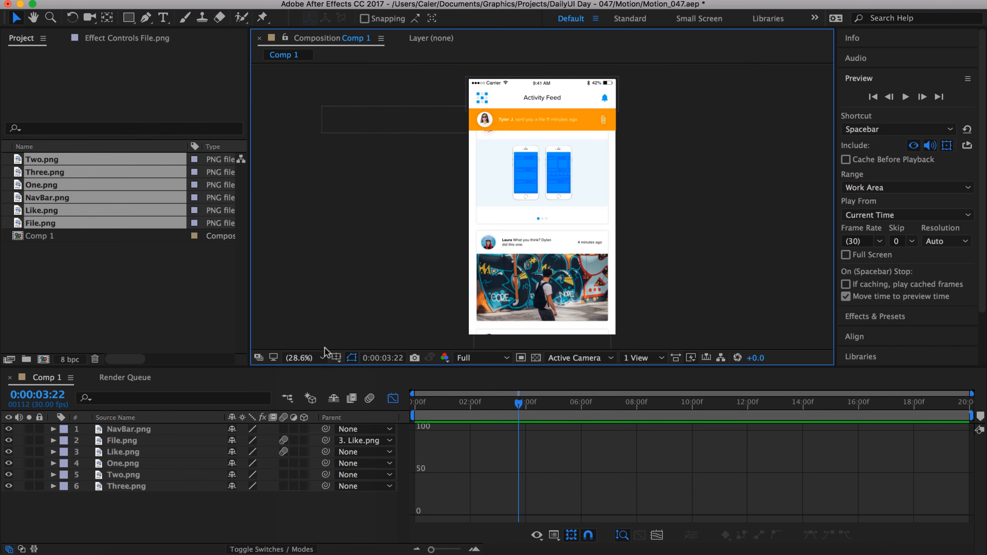
Preview the two notification banners' animation from 0:00:00:28 and clear the layer selection
{"action": "left_click", "coordinate": [511, 175]}
{"action": "left_click", "coordinate": [526, 268]}
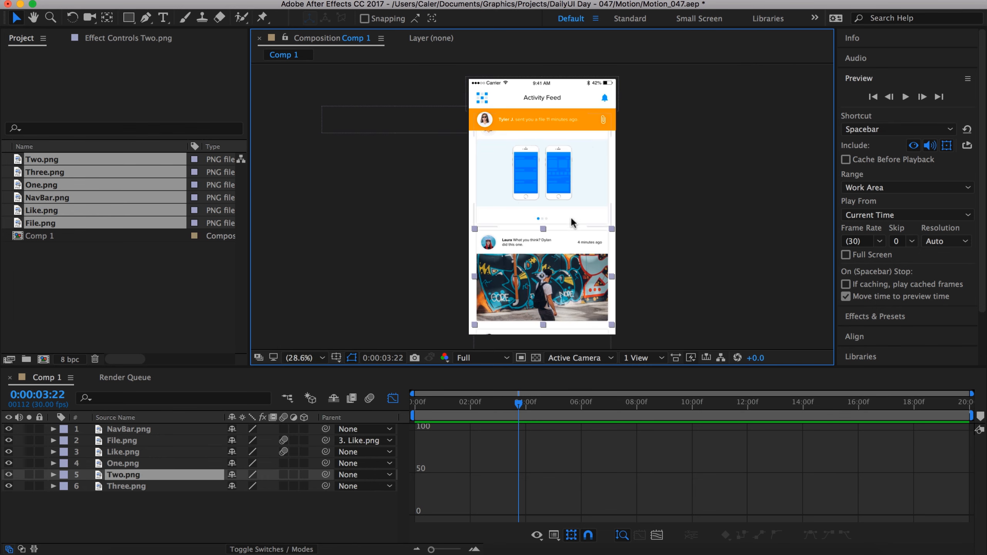
{"action": "left_click", "coordinate": [442, 405]}
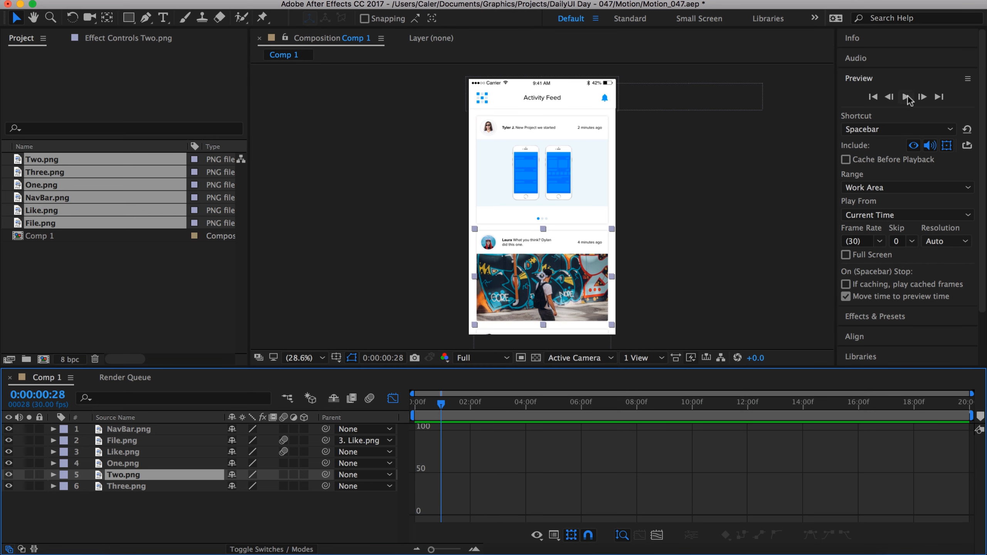
{"action": "left_click", "coordinate": [907, 97]}
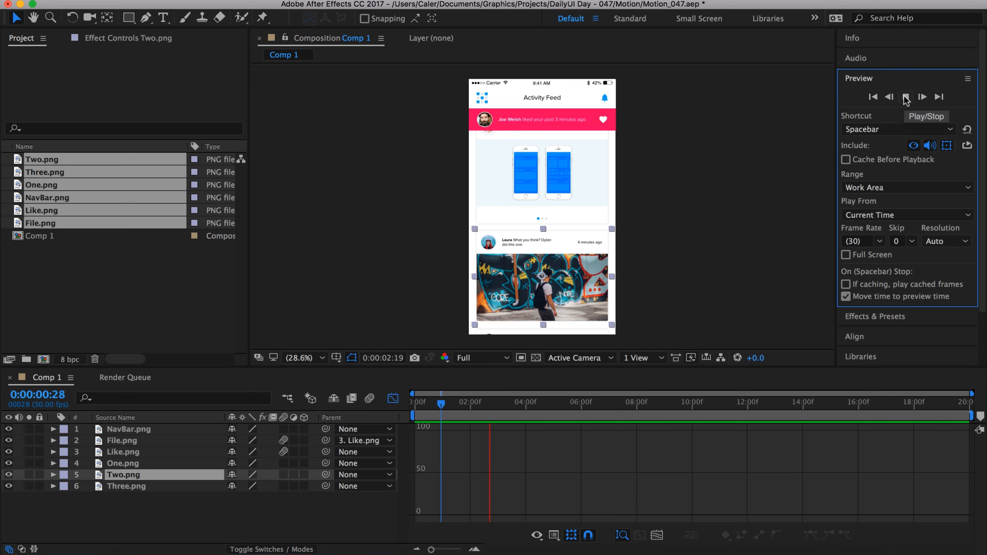
{"action": "left_click", "coordinate": [907, 97]}
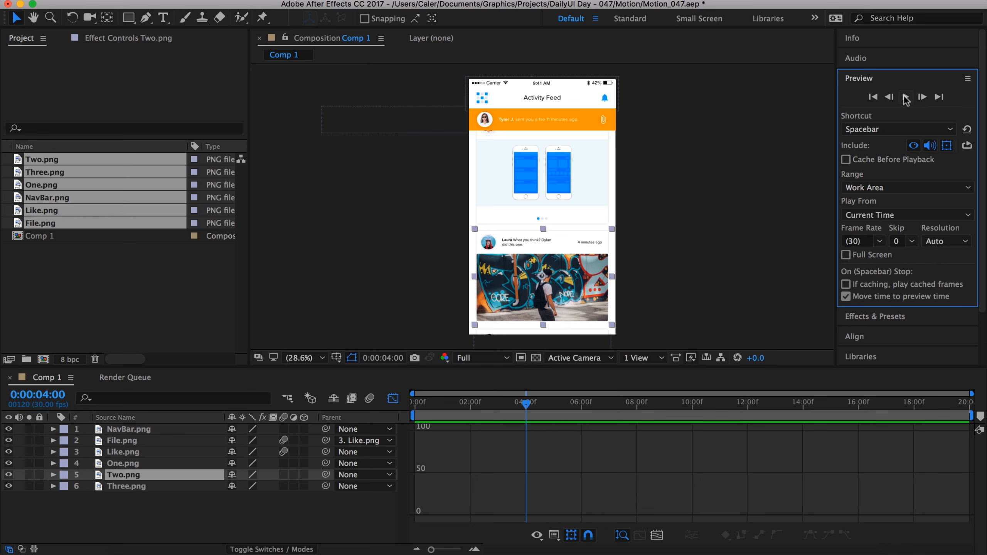
{"action": "left_click", "coordinate": [700, 260]}
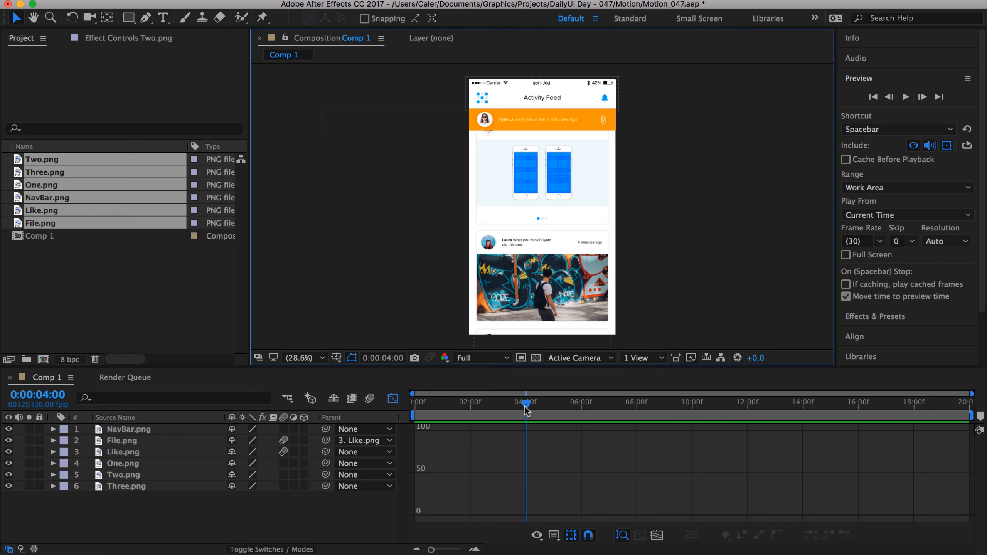
Move to 0:00:01:01, switch from the graph view to layer bars and reveal Like.png's Position keyframes at a closer time scale
{"action": "left_click_drag", "start_coordinate": [528, 407], "coordinate": [444, 406]}
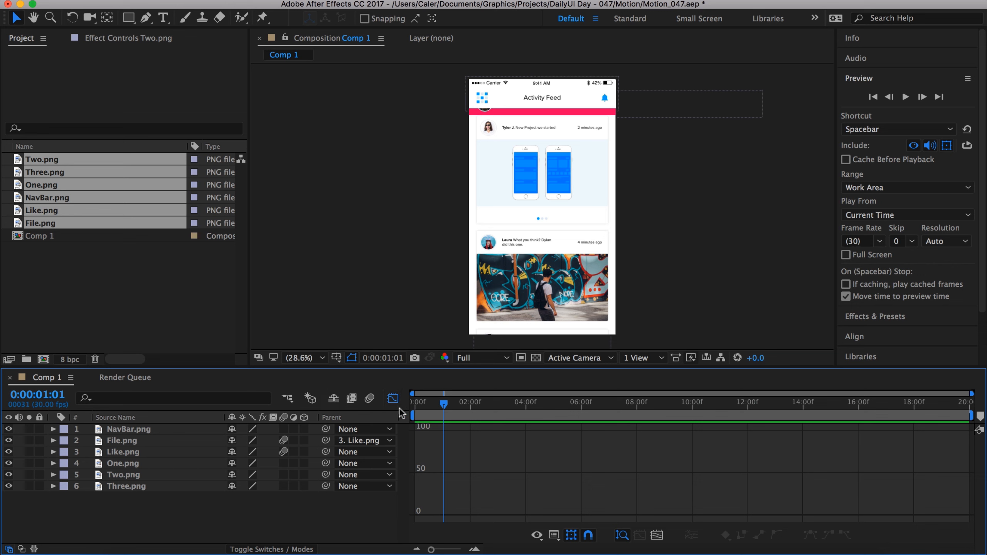
{"action": "left_click", "coordinate": [393, 398]}
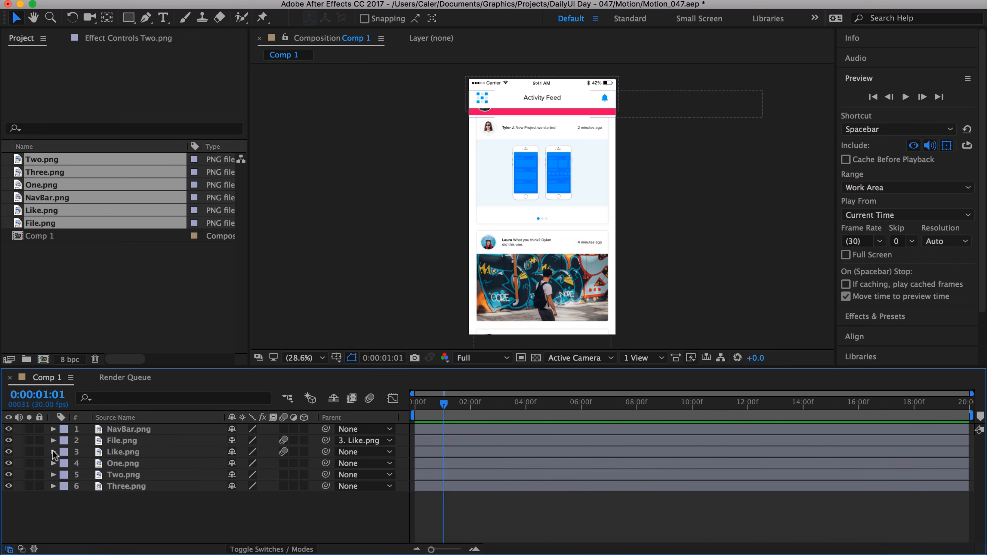
{"action": "left_click", "coordinate": [53, 452]}
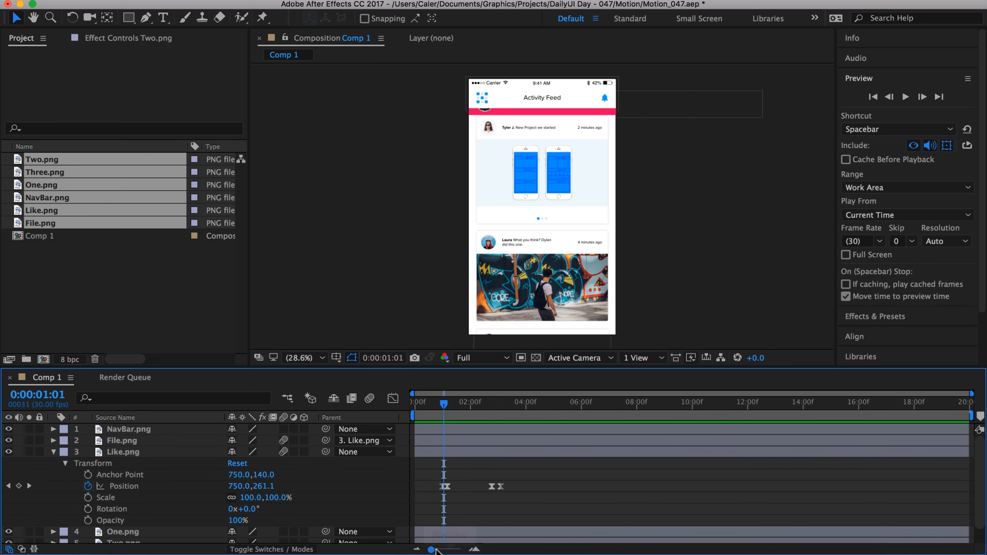
{"action": "left_click_drag", "start_coordinate": [431, 550], "coordinate": [454, 550]}
{"action": "left_click", "coordinate": [536, 404]}
{"action": "left_click_drag", "start_coordinate": [536, 409], "coordinate": [539, 408]}
{"action": "scroll", "coordinate": [460, 465], "scroll_direction": "down", "scroll_amount": 2}
Select the One.png, Two.png and Three.png layers and expand their Transform properties
{"action": "left_click", "coordinate": [132, 515]}
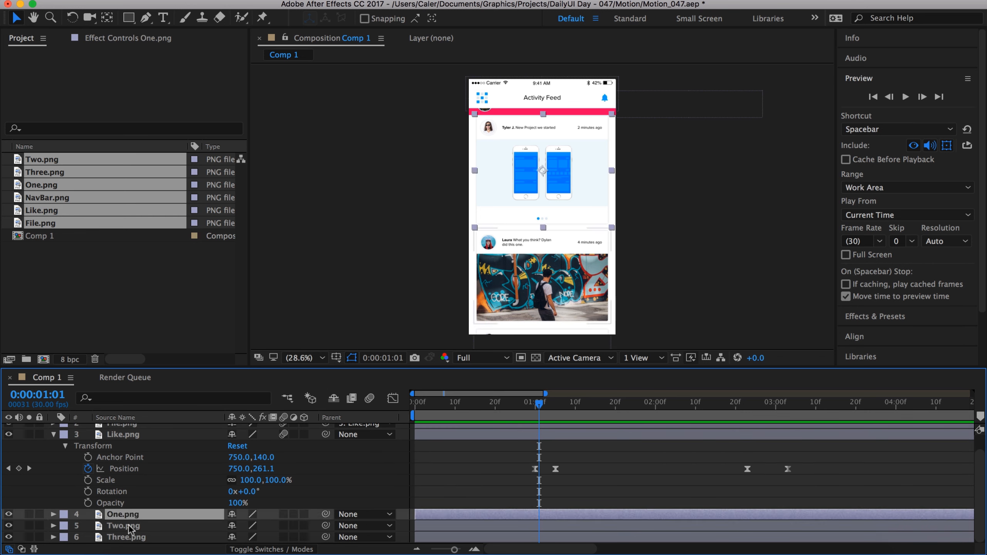
{"action": "left_click", "coordinate": [124, 538], "text": "shift"}
{"action": "left_click", "coordinate": [53, 515]}
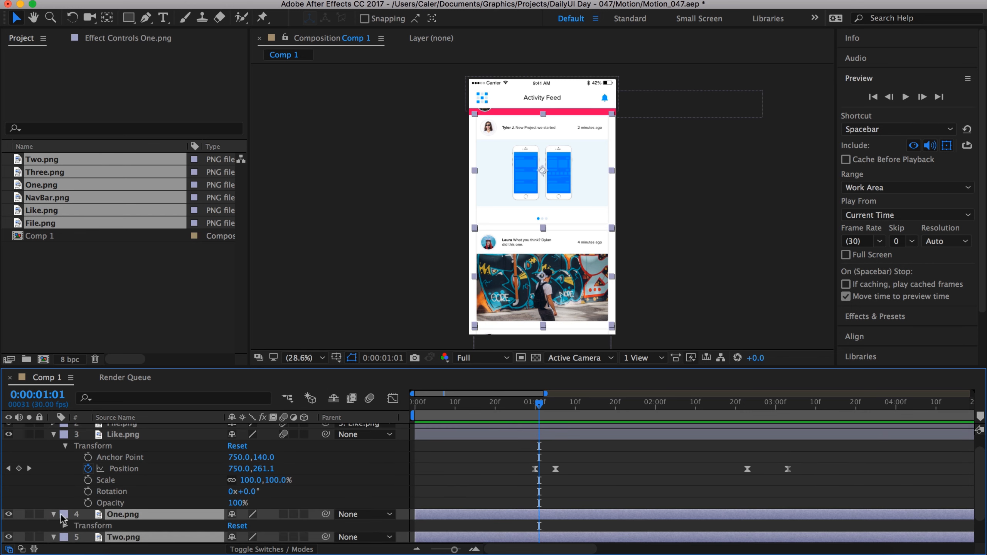
{"action": "scroll", "coordinate": [69, 527], "scroll_direction": "down", "scroll_amount": 3}
{"action": "left_click", "coordinate": [65, 492]}
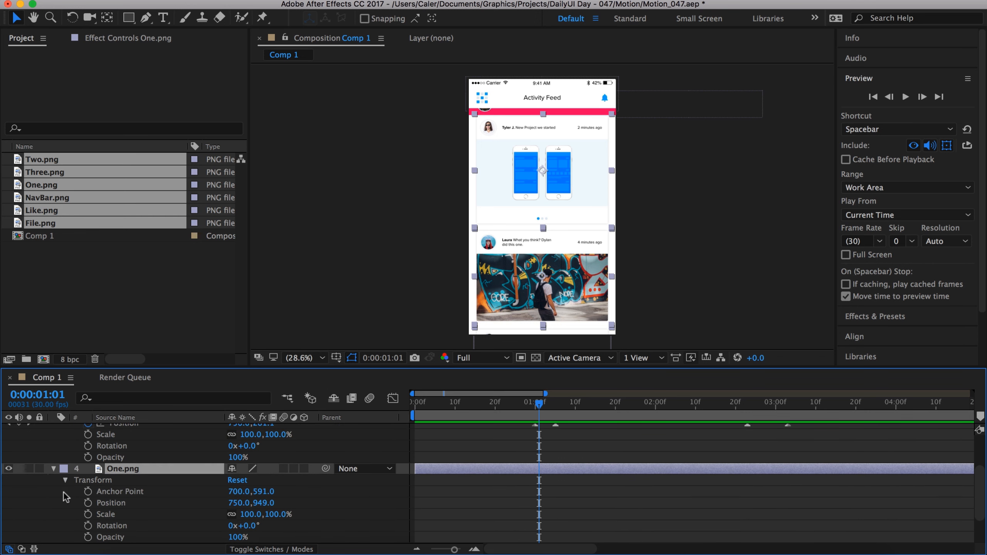
{"action": "scroll", "coordinate": [72, 505], "scroll_direction": "down", "scroll_amount": 3}
{"action": "left_click", "coordinate": [65, 515]}
{"action": "scroll", "coordinate": [68, 519], "scroll_direction": "down", "scroll_amount": 5}
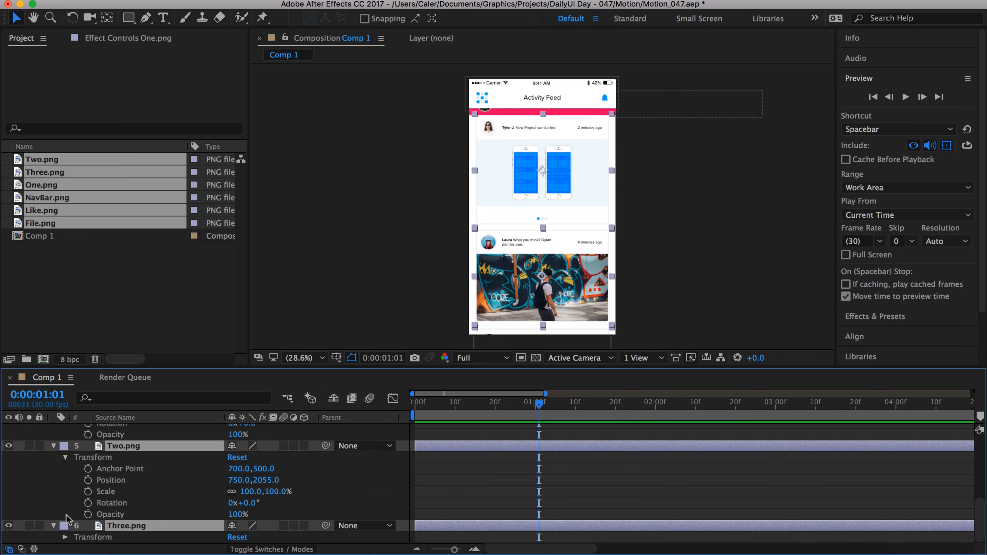
{"action": "left_click", "coordinate": [65, 538]}
{"action": "scroll", "coordinate": [93, 532], "scroll_direction": "down", "scroll_amount": 5}
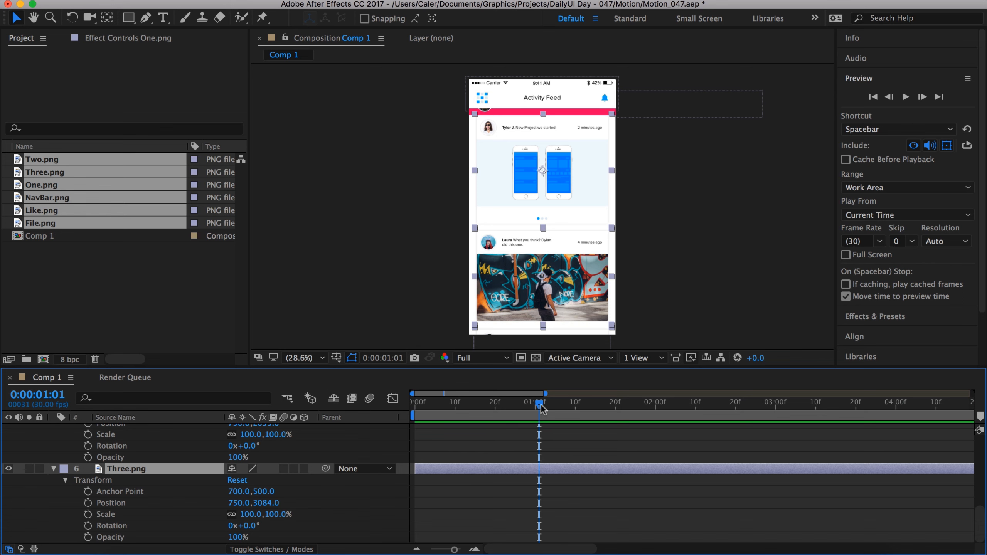
Set starting Position keyframes at 0:00:01:00 on the One.png, Two.png and Three.png layers together
{"action": "mouse_move", "coordinate": [541, 405]}
{"action": "left_mouse_down"}
{"action": "mouse_move", "coordinate": [559, 402]}
{"action": "mouse_move", "coordinate": [536, 402]}
{"action": "left_mouse_up"}
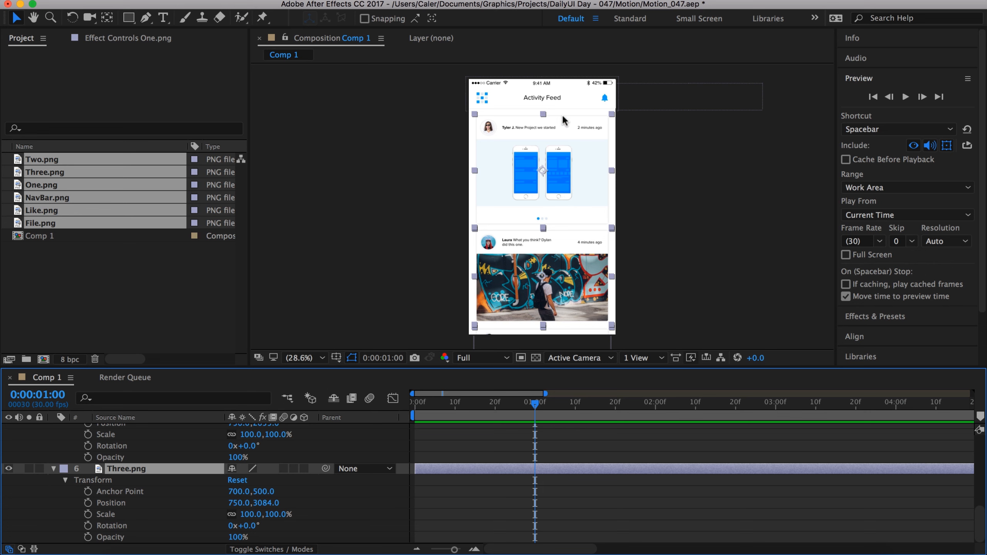
{"action": "left_click", "coordinate": [668, 176]}
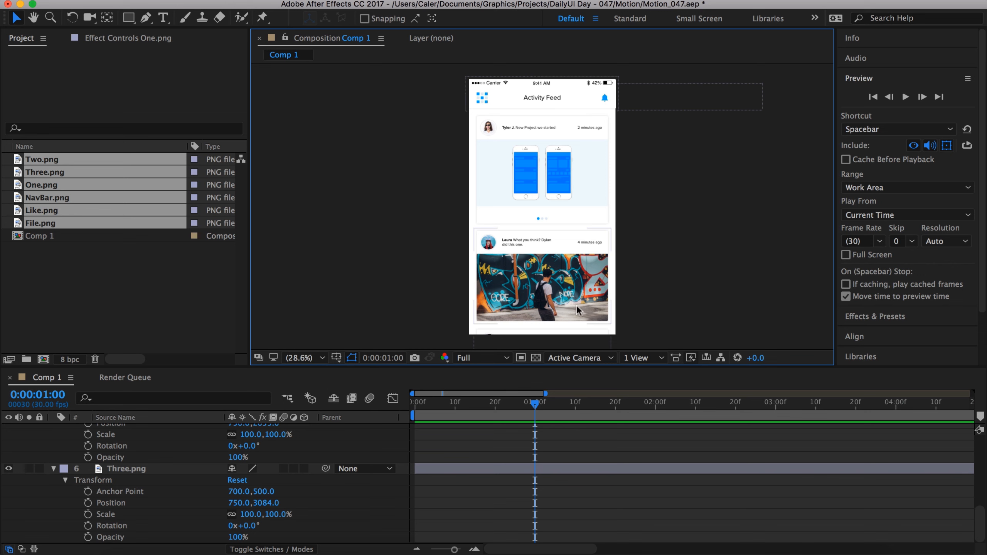
{"action": "left_click", "coordinate": [566, 162]}
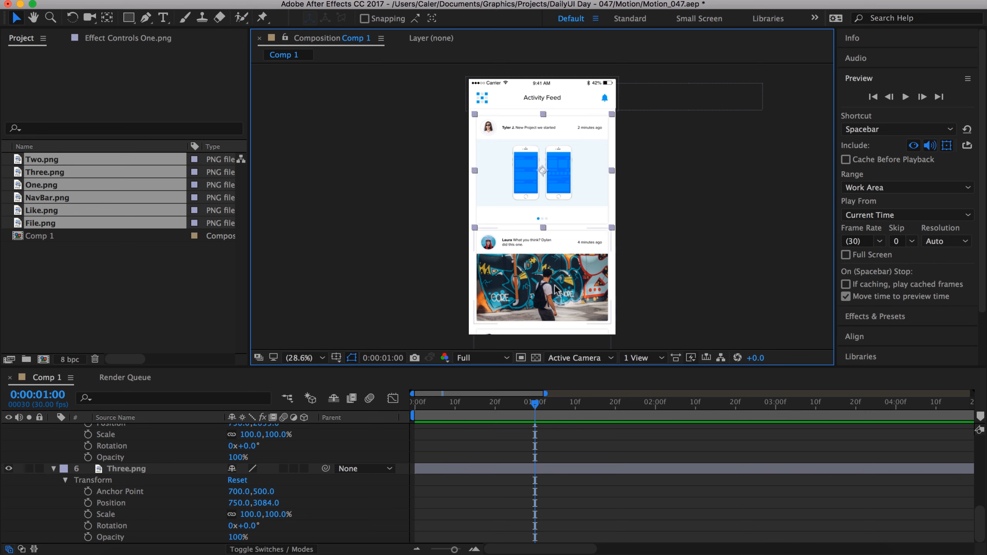
{"action": "left_click", "coordinate": [554, 311], "text": "shift"}
{"action": "left_click", "coordinate": [561, 331], "text": "shift"}
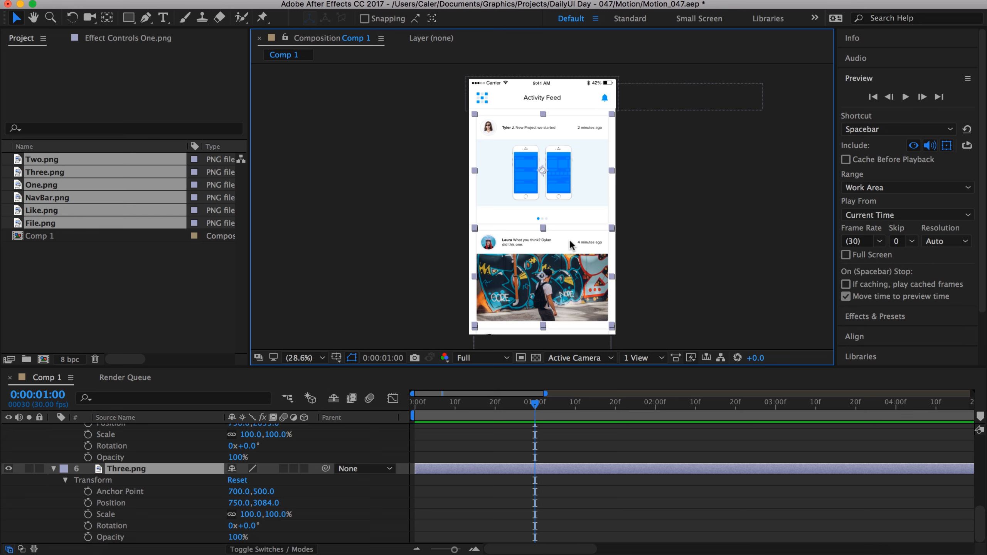
{"action": "scroll", "coordinate": [179, 513], "scroll_direction": "up", "scroll_amount": 5}
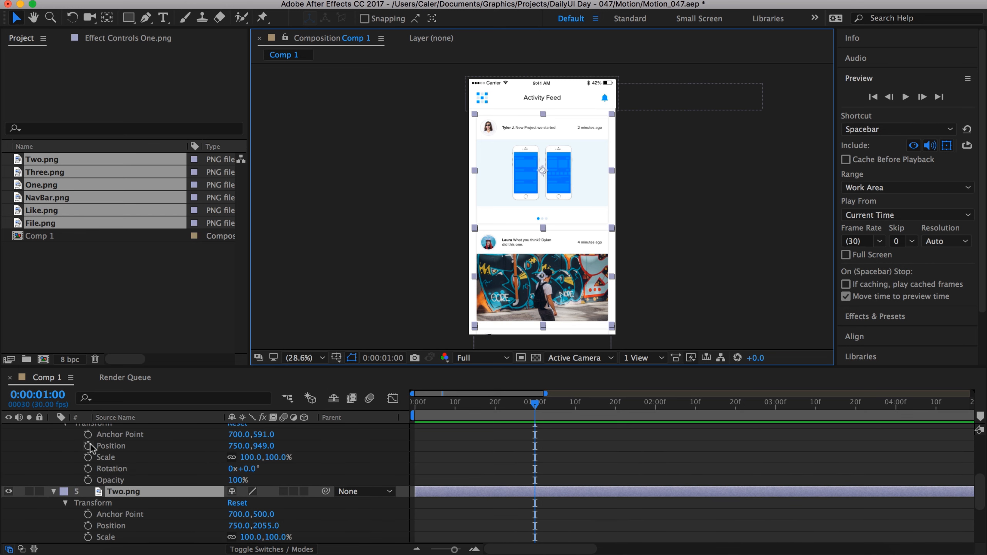
{"action": "left_click", "coordinate": [88, 446]}
{"action": "scroll", "coordinate": [123, 456], "scroll_direction": "down", "scroll_amount": 3}
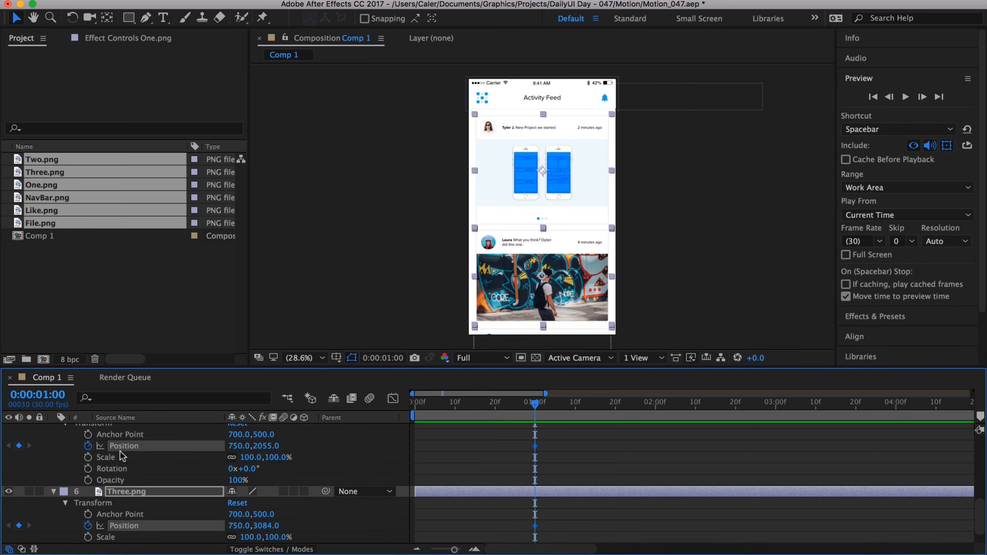
{"action": "scroll", "coordinate": [477, 479], "scroll_direction": "up", "scroll_amount": 3}
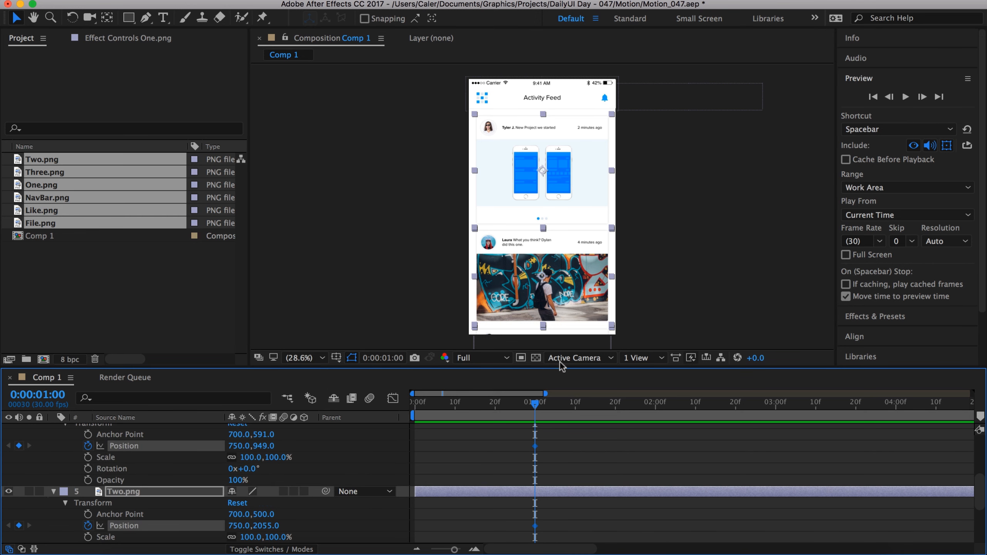
At 0:00:01:05, move the three post layers down clear of the pink Like banner, with One.png at 750.0,1167.0 and Two.png at 750.0,2273.0
{"action": "mouse_move", "coordinate": [537, 403]}
{"action": "left_mouse_down"}
{"action": "mouse_move", "coordinate": [567, 404]}
{"action": "mouse_move", "coordinate": [555, 401]}
{"action": "left_mouse_up"}
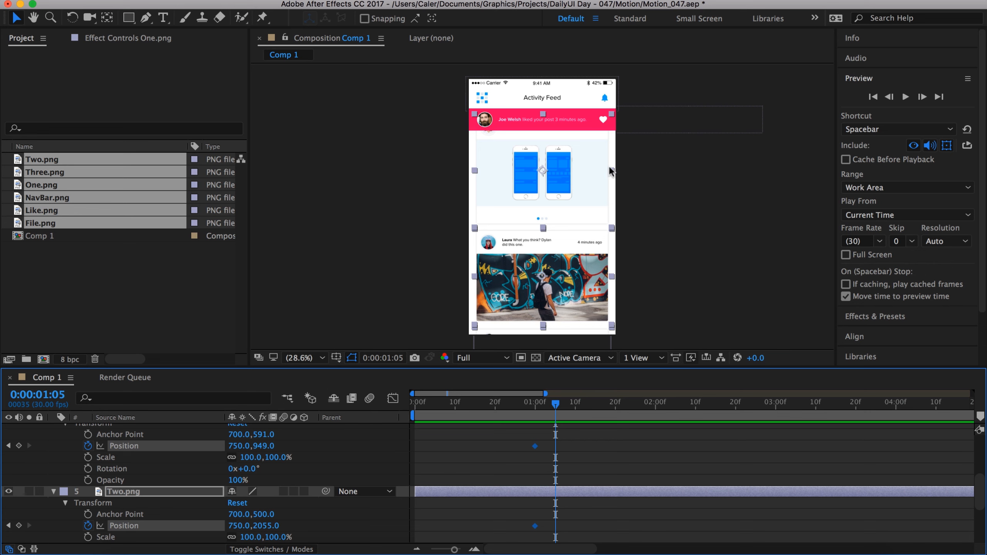
{"action": "key", "text": "slash"}
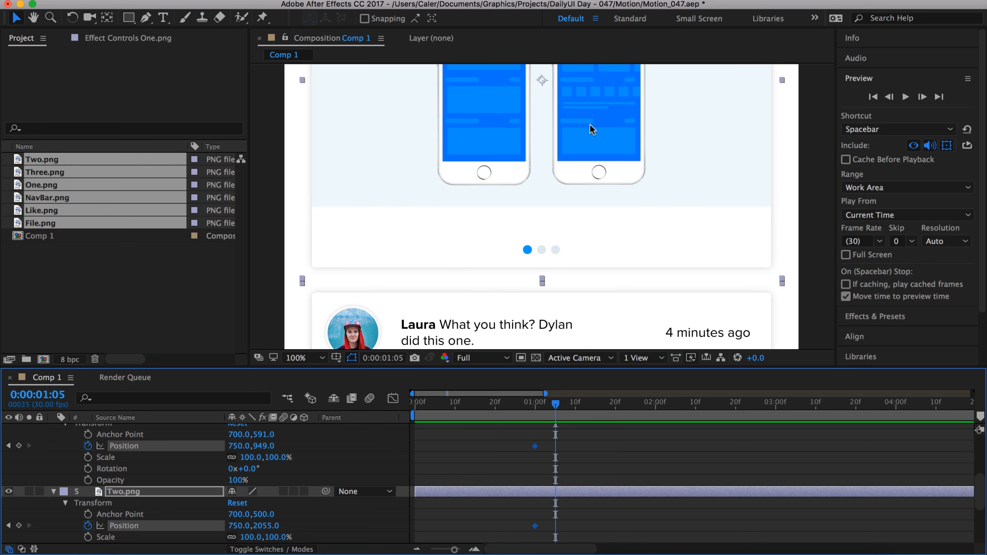
{"action": "scroll", "coordinate": [591, 130], "scroll_direction": "up", "scroll_amount": 8}
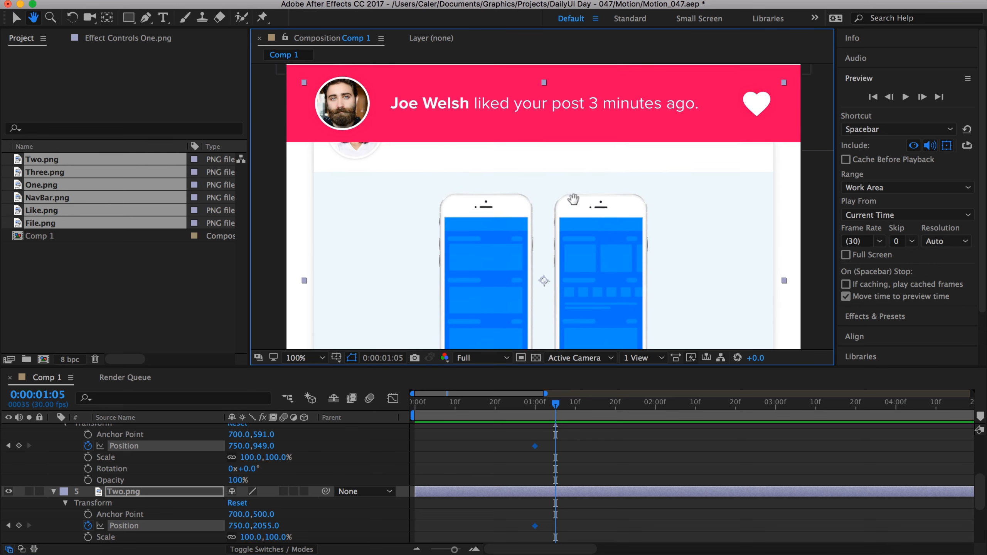
{"action": "key", "text": "comma"}
{"action": "key", "text": "comma"}
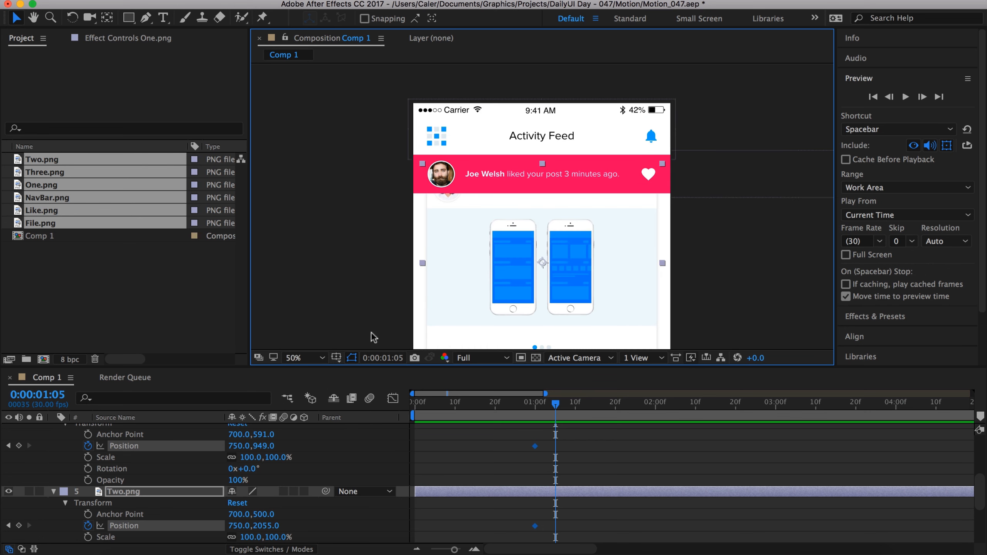
{"action": "left_click", "coordinate": [303, 358]}
{"action": "left_click", "coordinate": [311, 341]}
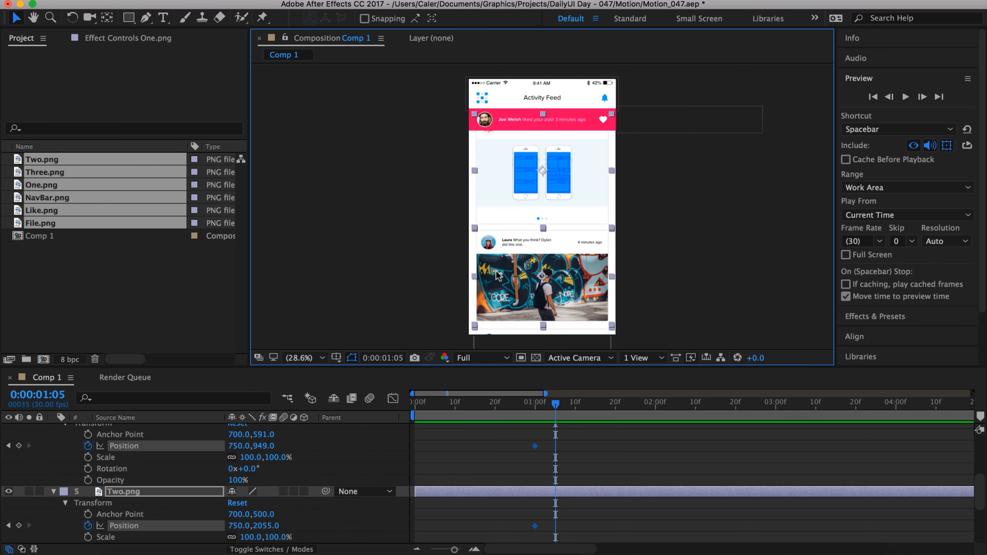
{"action": "key", "text": "shift+Down"}
{"action": "key", "text": "shift+Down"}
{"action": "key", "text": "shift+Down"}
{"action": "key", "text": "shift+Down"}
{"action": "key", "text": "shift+Down"}
{"action": "key", "text": "shift+Down"}
{"action": "key", "text": "shift+Down"}
{"action": "key", "text": "shift+Down"}
{"action": "key", "text": "shift+Down"}
{"action": "key", "text": "shift+Down"}
{"action": "key", "text": "shift+Down"}
{"action": "key", "text": "shift+Down"}
{"action": "key", "text": "shift+Down"}
{"action": "key", "text": "shift+Down"}
{"action": "key", "text": "shift+Down"}
{"action": "key", "text": "shift+Down"}
{"action": "key", "text": "shift+Down"}
{"action": "key", "text": "shift+Down"}
{"action": "key", "text": "shift+Down"}
{"action": "key", "text": "shift+Down"}
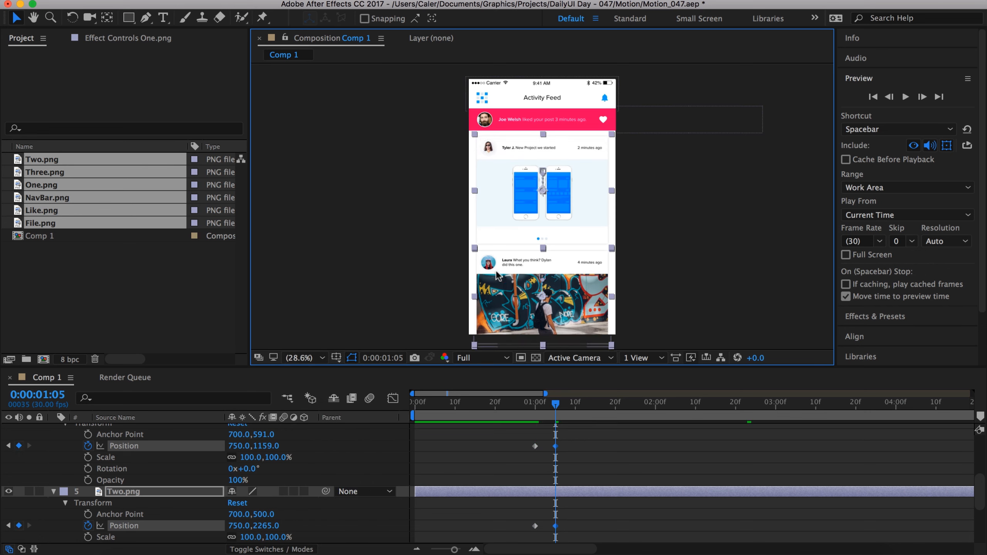
{"action": "key", "text": "shift+Down"}
{"action": "key", "text": "shift+Down"}
{"action": "key", "text": "shift+Down"}
{"action": "key", "text": "shift+Down"}
{"action": "key", "text": "shift+Down"}
{"action": "key", "text": "shift+Down"}
{"action": "key", "text": "shift+Down"}
{"action": "key", "text": "shift+Up"}
{"action": "key", "text": "shift+Up"}
{"action": "key", "text": "shift+Up"}
{"action": "key", "text": "shift+Up"}
{"action": "key", "text": "shift+Up"}
{"action": "key", "text": "shift+Up"}
{"action": "key", "text": "shift+Up"}
{"action": "scroll", "coordinate": [549, 175], "scroll_direction": "up", "scroll_amount": 2}
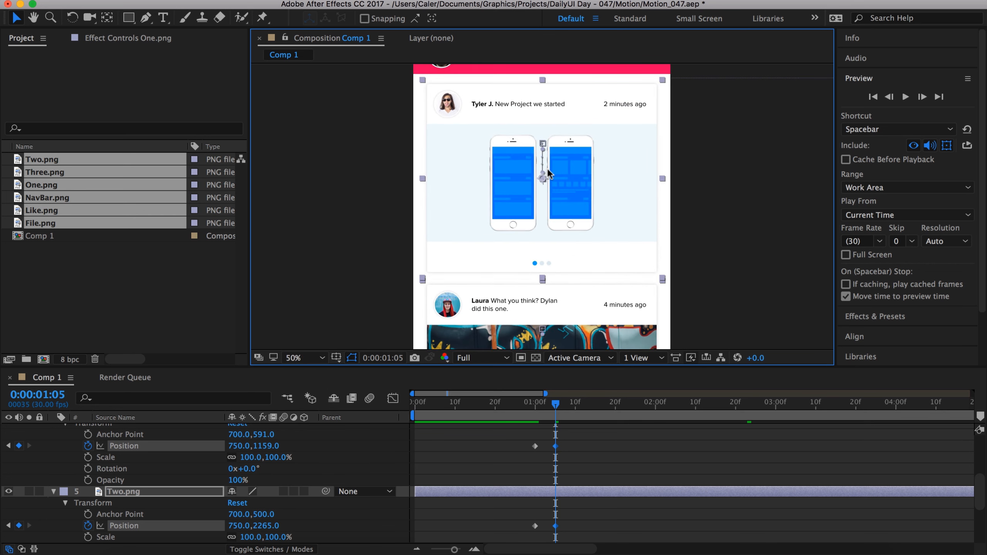
{"action": "left_click_drag", "start_coordinate": [519, 151], "coordinate": [518, 169]}
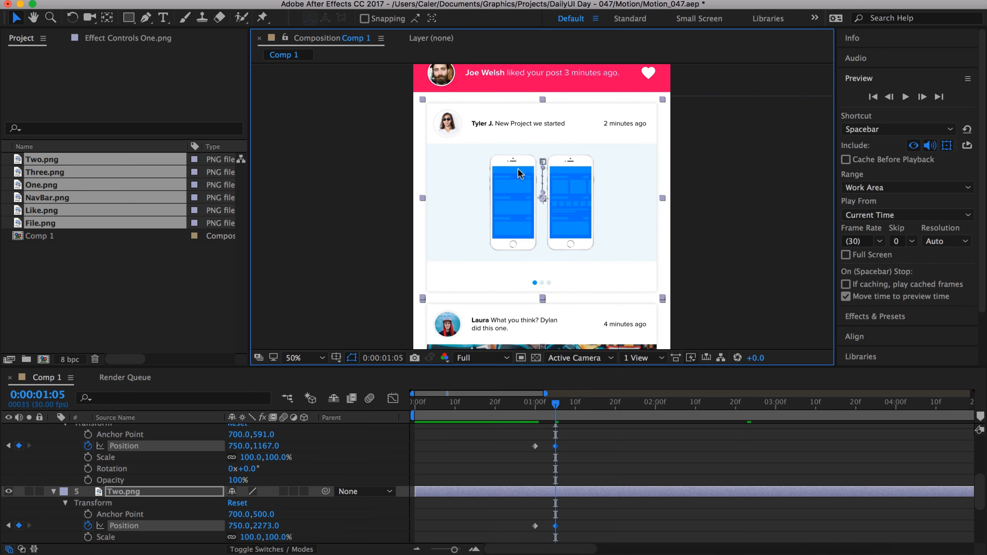
Fit the composition in view, preview the posts sliding down from 0:00:00:26, and scrub back to 0:00:01:08
{"action": "left_click_drag", "start_coordinate": [453, 548], "coordinate": [445, 550]}
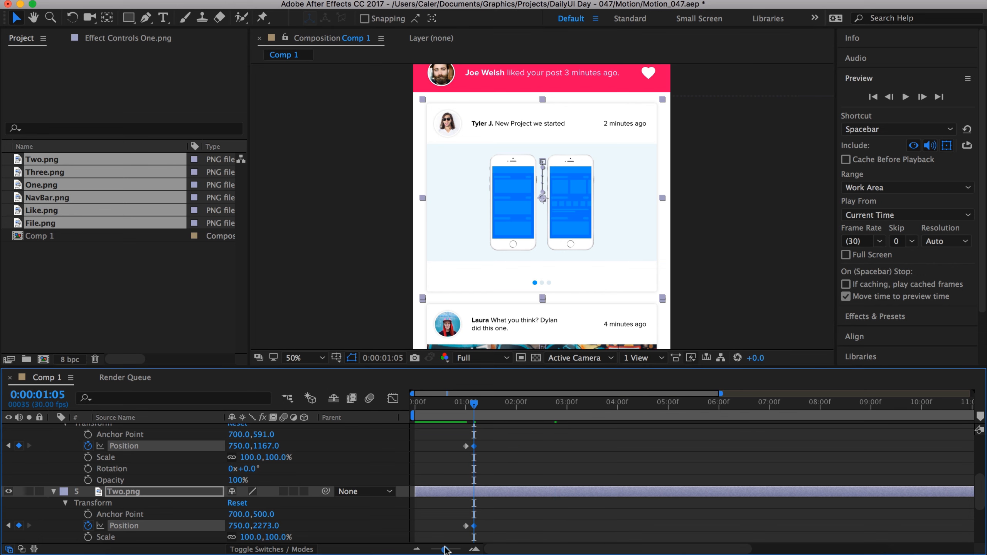
{"action": "scroll", "coordinate": [369, 455], "scroll_direction": "up", "scroll_amount": 2}
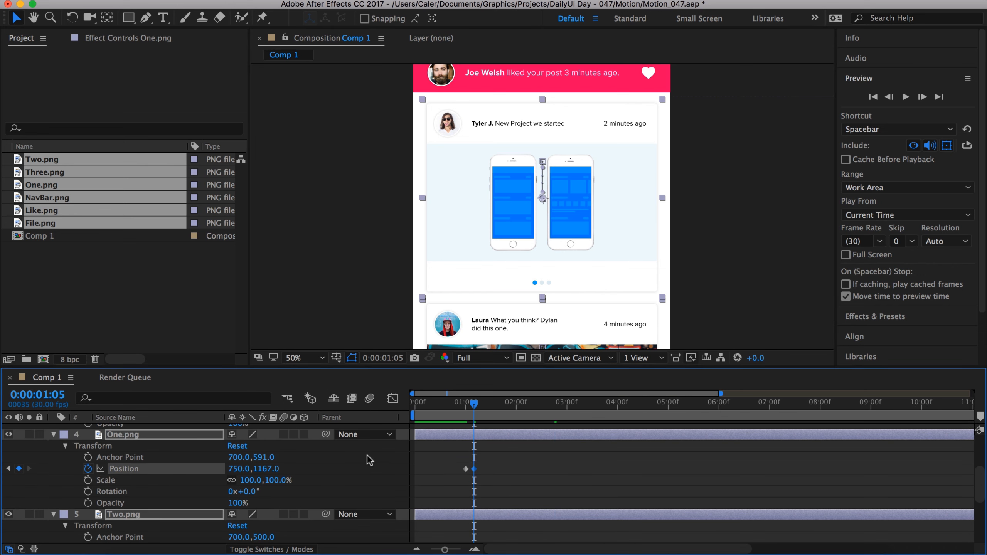
{"action": "left_click_drag", "start_coordinate": [475, 405], "coordinate": [459, 407]}
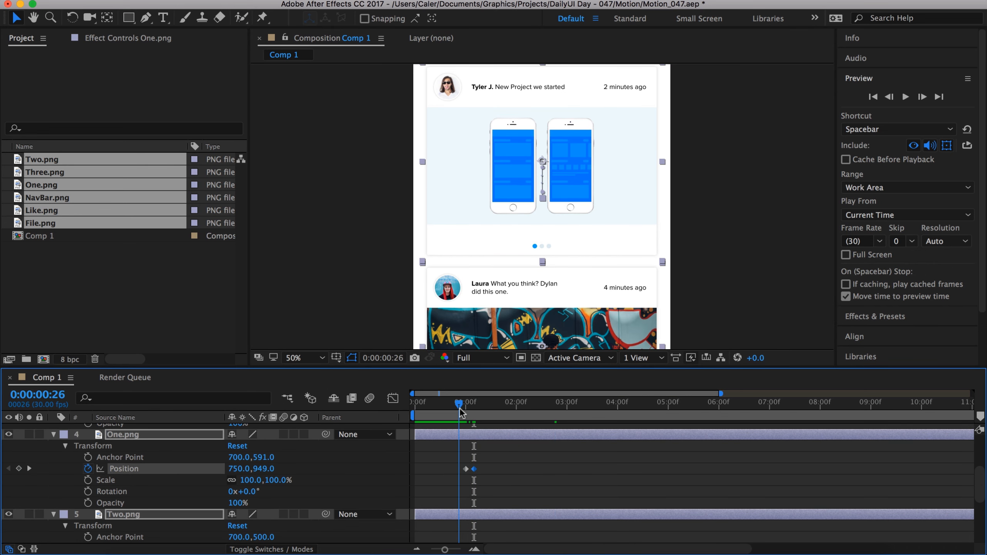
{"action": "left_click", "coordinate": [738, 192]}
{"action": "left_click", "coordinate": [290, 354]}
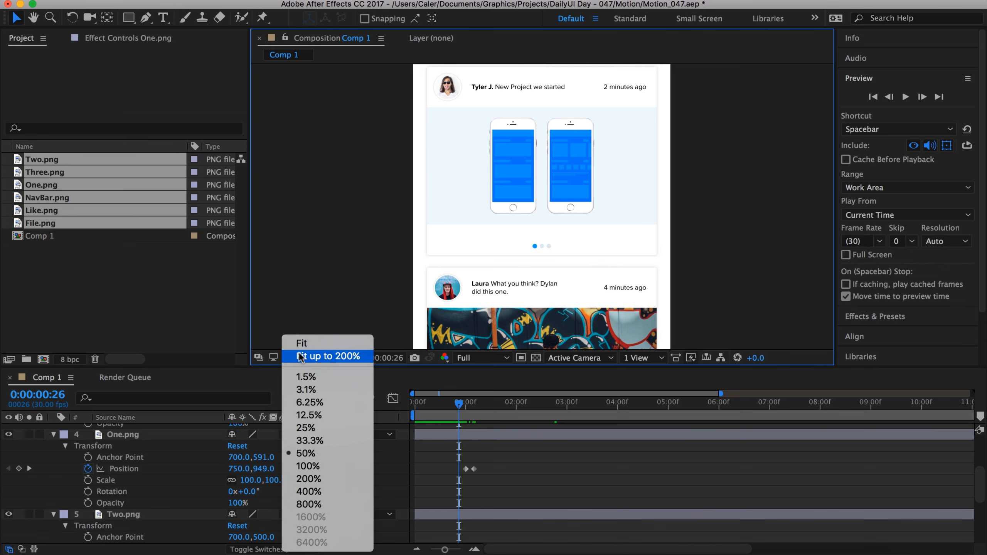
{"action": "left_click", "coordinate": [299, 352]}
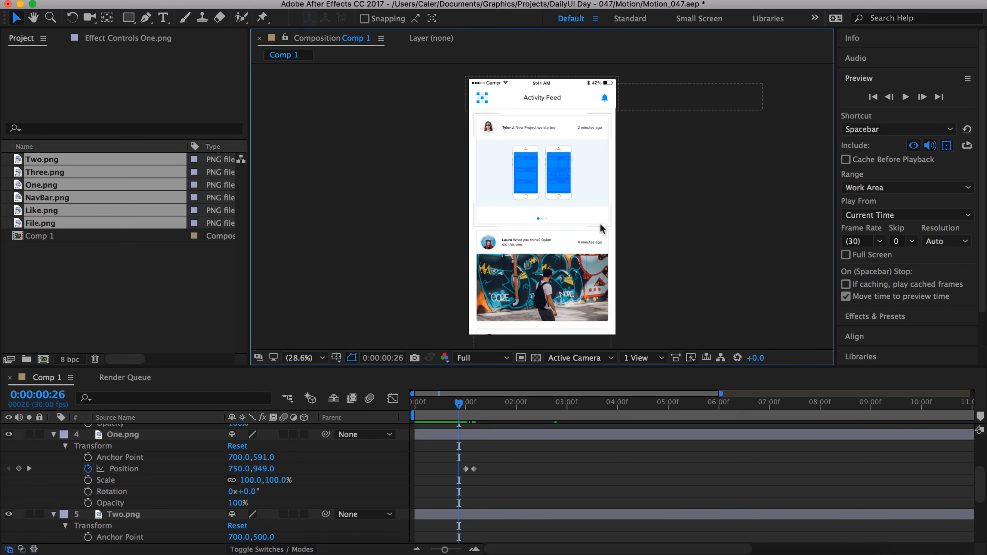
{"action": "left_click", "coordinate": [905, 98]}
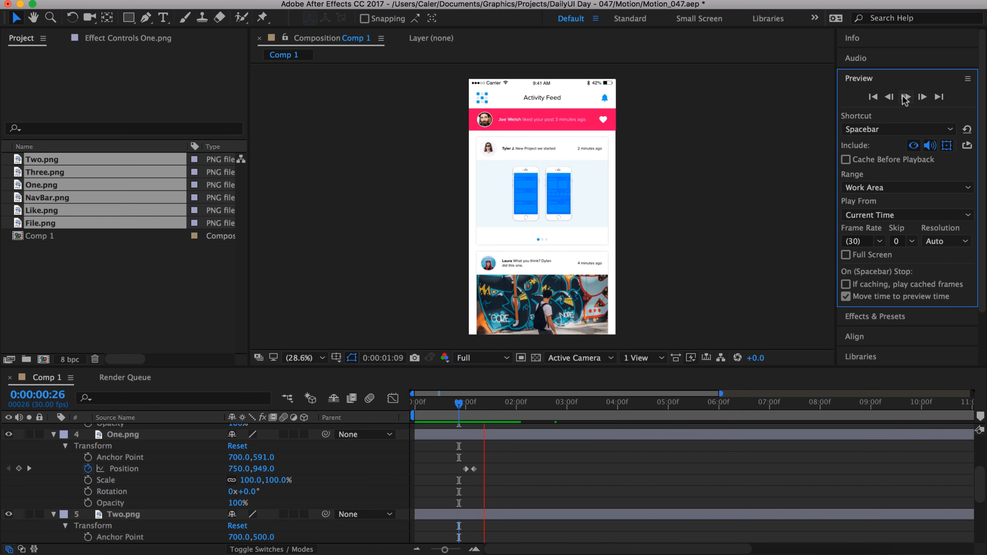
{"action": "left_click", "coordinate": [508, 416]}
{"action": "left_click_drag", "start_coordinate": [510, 408], "coordinate": [482, 407]}
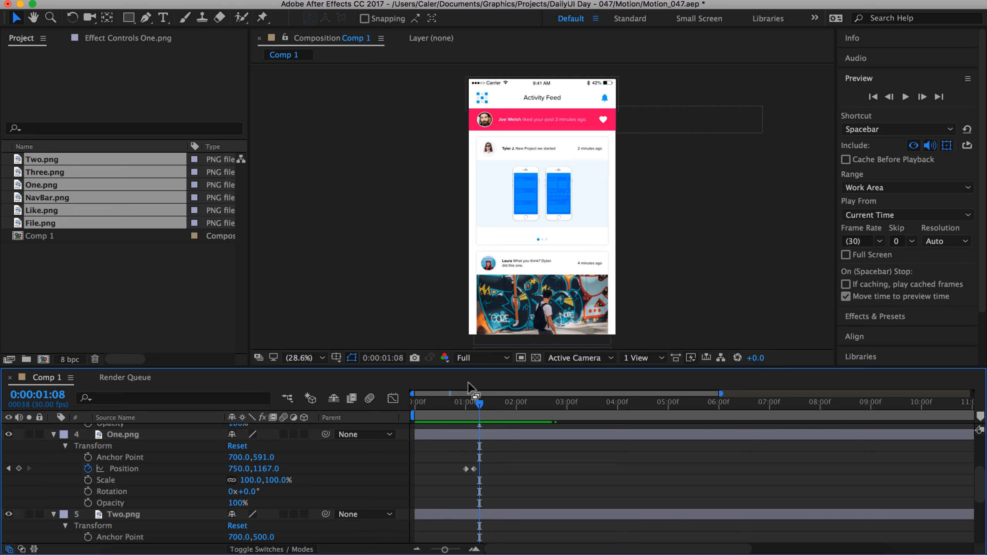
Preview the posts' downward slide from 0:00:01:00 and return the playhead to 0:00:01:00
{"action": "left_click_drag", "start_coordinate": [476, 405], "coordinate": [466, 406]}
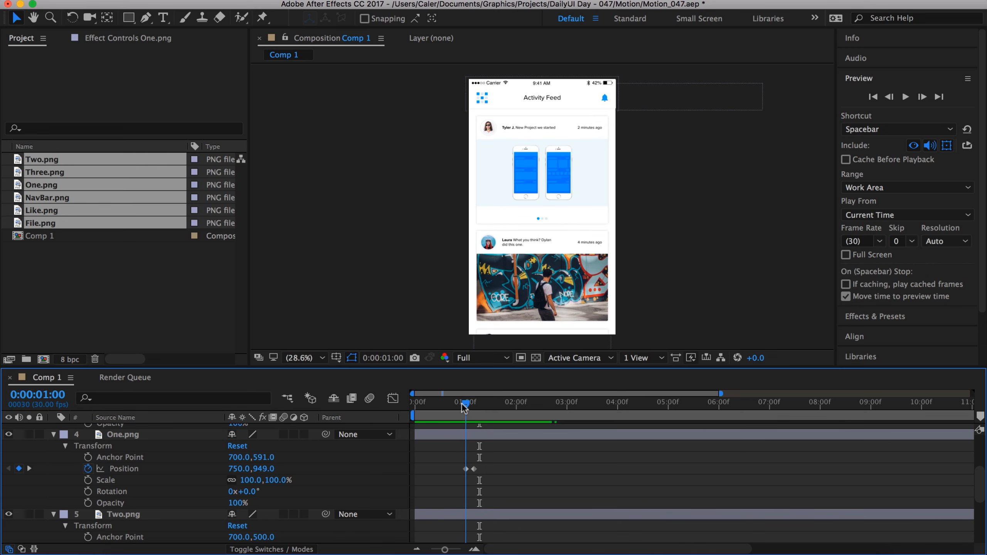
{"action": "left_click", "coordinate": [906, 96]}
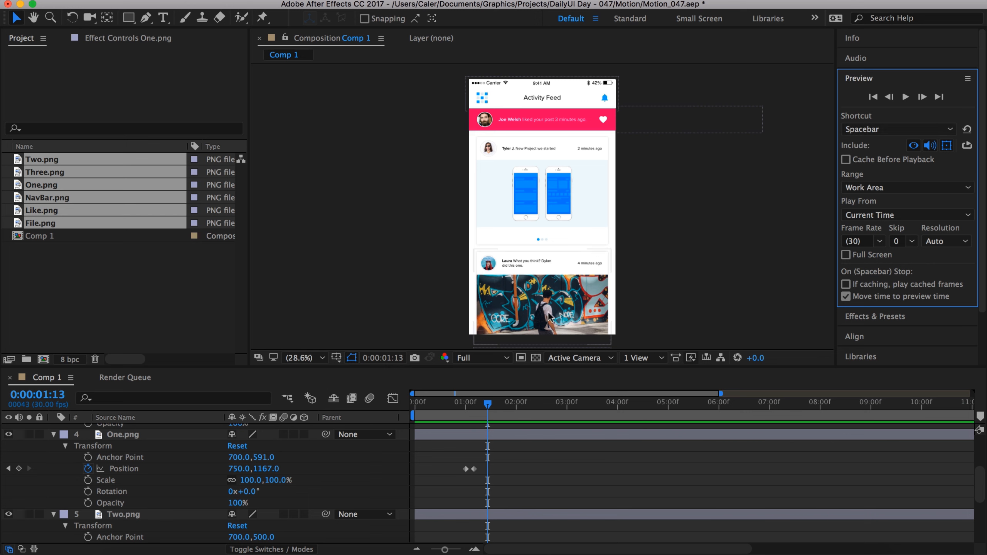
{"action": "left_click_drag", "start_coordinate": [485, 409], "coordinate": [466, 406]}
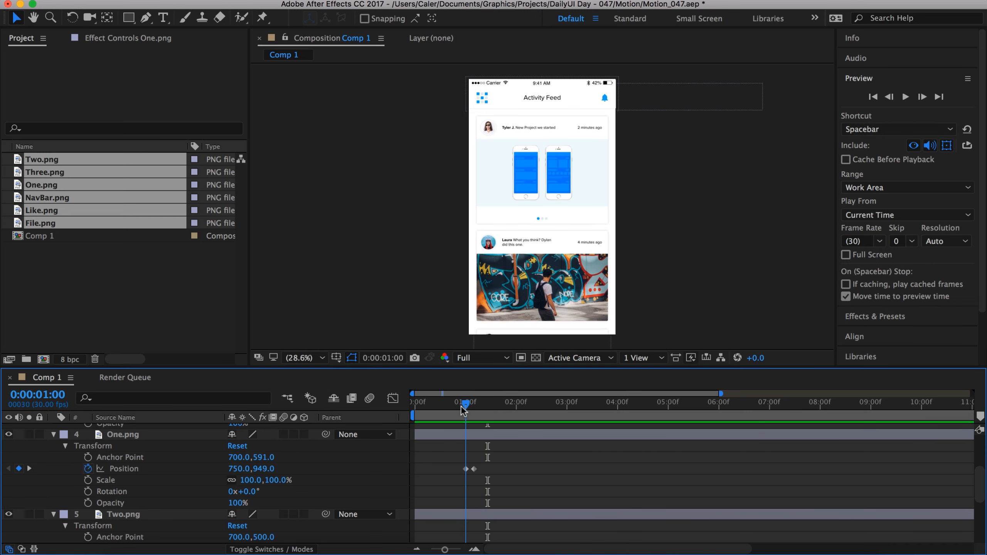
Shift Two.png's ending Position keyframe to 0:00:01:08 and preview the movement from 0:00:01:00
{"action": "scroll", "coordinate": [492, 501], "scroll_direction": "down", "scroll_amount": 4}
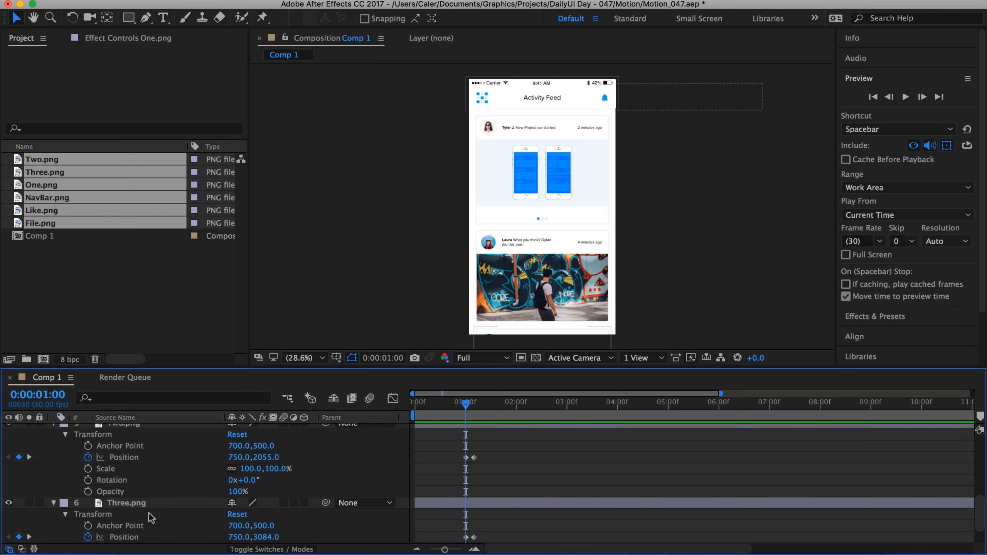
{"action": "scroll", "coordinate": [505, 466], "scroll_direction": "up", "scroll_amount": 3}
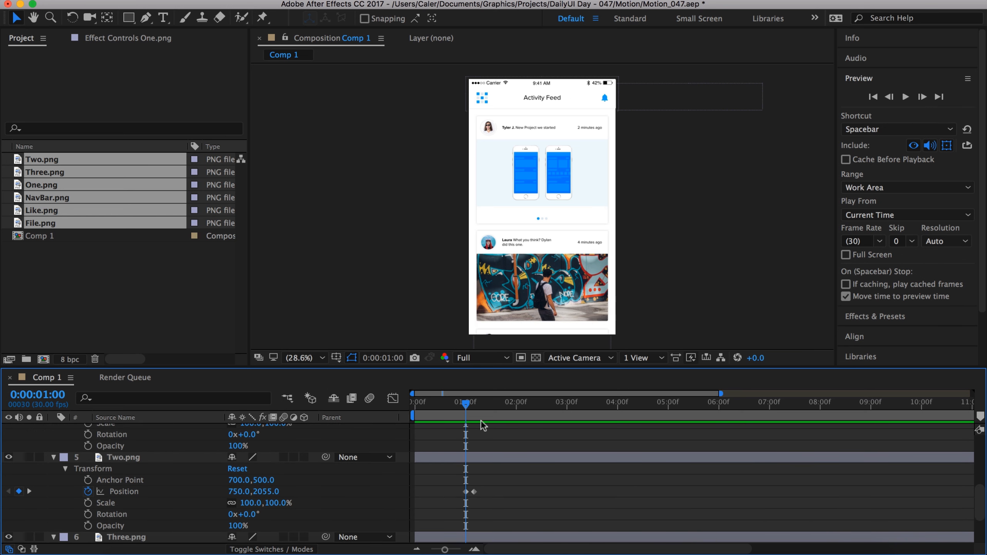
{"action": "left_click", "coordinate": [479, 406]}
{"action": "left_click_drag", "start_coordinate": [481, 407], "coordinate": [474, 407]}
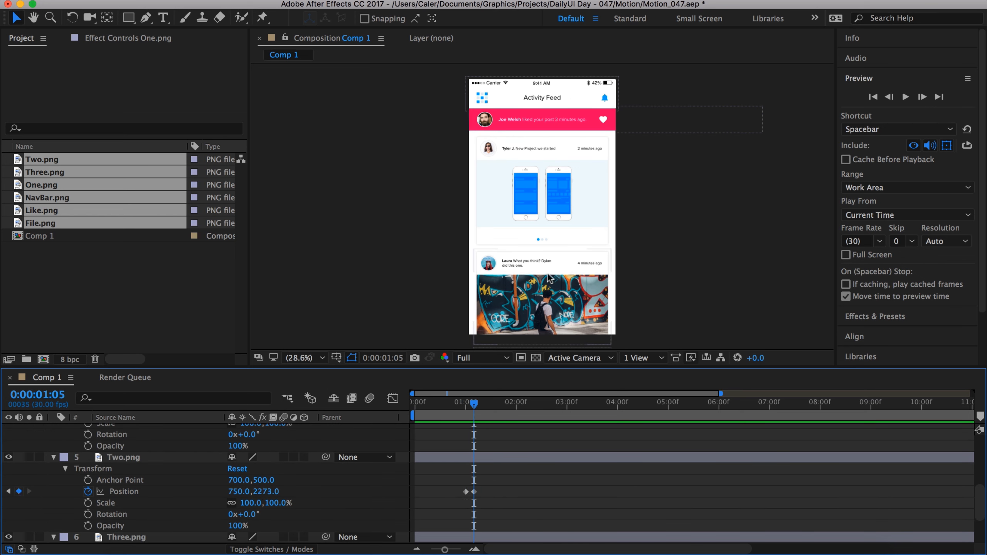
{"action": "left_click_drag", "start_coordinate": [445, 550], "coordinate": [461, 550]}
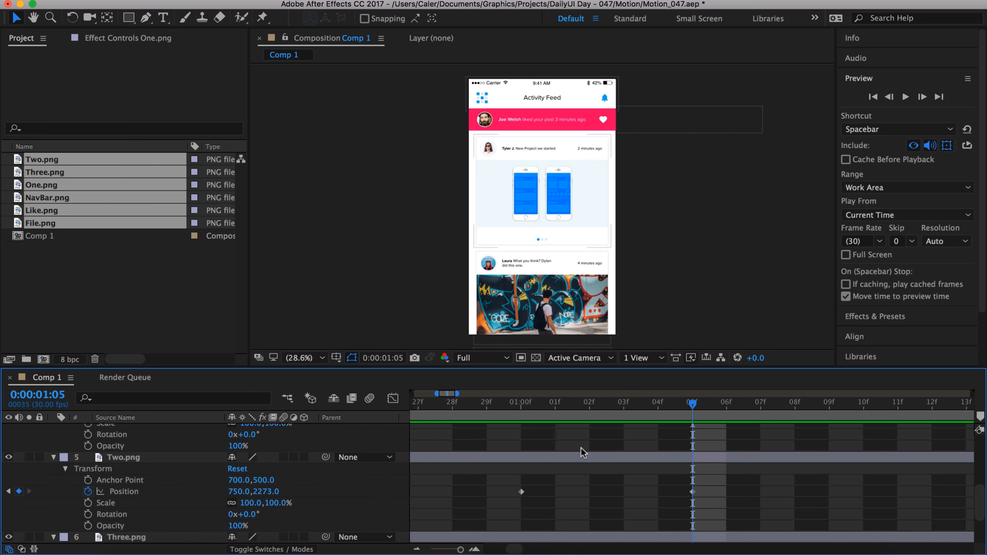
{"action": "scroll", "coordinate": [580, 447], "scroll_direction": "right", "scroll_amount": 3}
{"action": "left_click_drag", "start_coordinate": [648, 406], "coordinate": [713, 406]}
{"action": "left_click", "coordinate": [611, 494]}
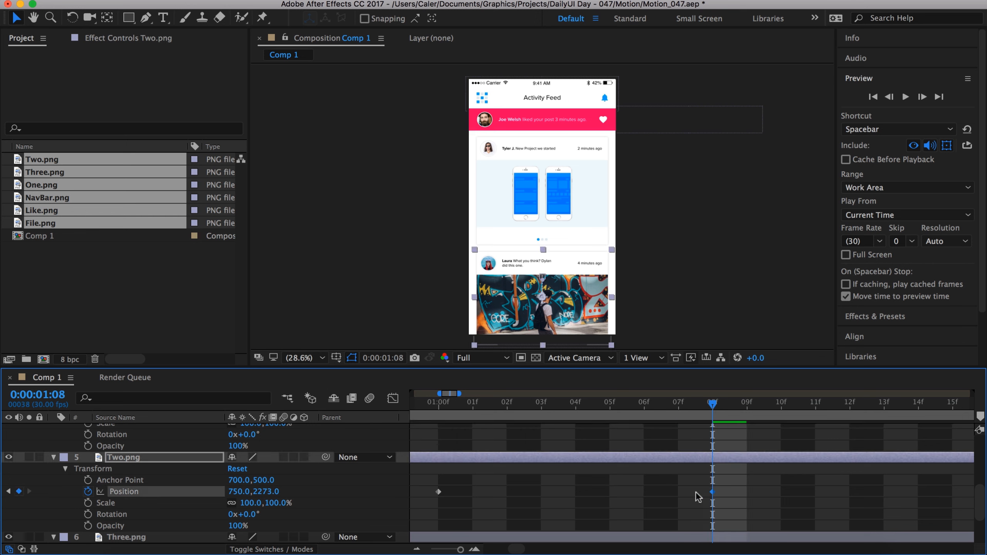
{"action": "key", "text": "alt+shift+p"}
{"action": "left_click", "coordinate": [438, 404]}
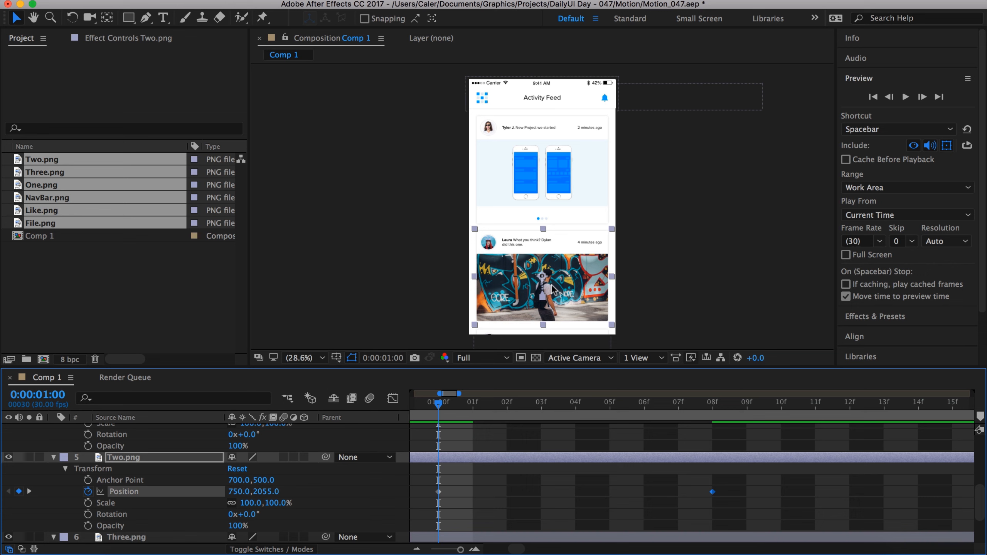
{"action": "left_click", "coordinate": [905, 98]}
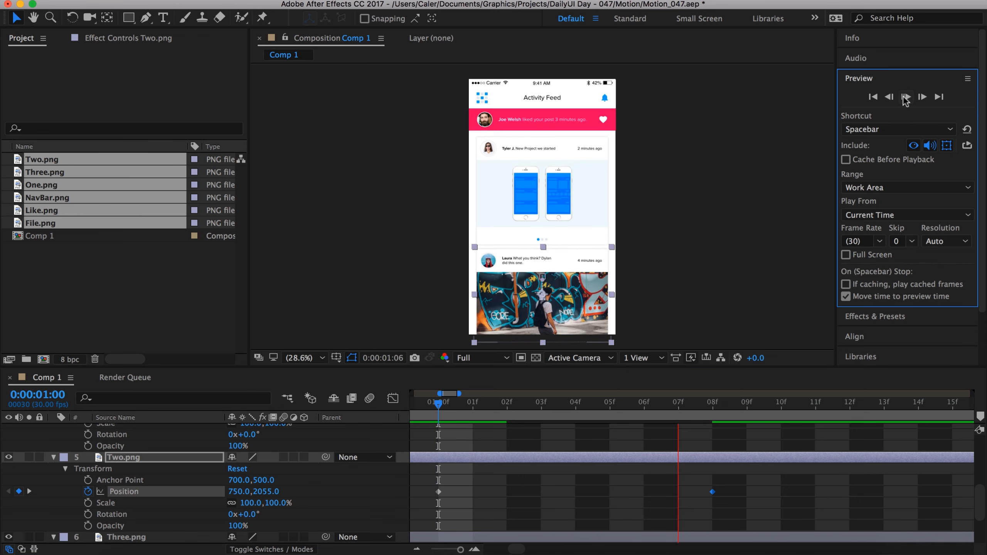
Shift One.png's ending Position keyframe to 0:00:01:11, past Two.png's ending keyframe
{"action": "left_click_drag", "start_coordinate": [460, 550], "coordinate": [456, 550]}
{"action": "left_click", "coordinate": [603, 416]}
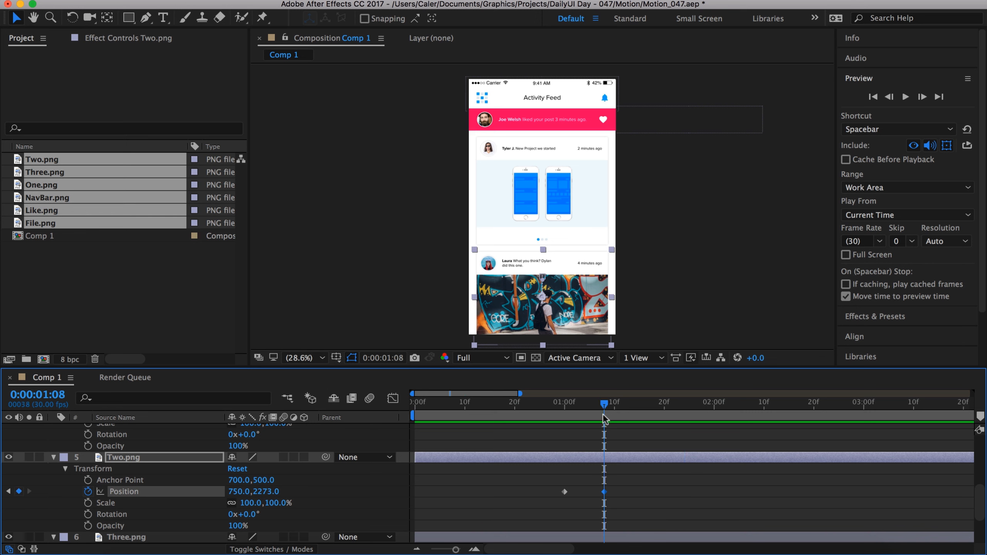
{"action": "scroll", "coordinate": [601, 435], "scroll_direction": "up", "scroll_amount": 2}
{"action": "left_click_drag", "start_coordinate": [589, 461], "coordinate": [604, 459]}
{"action": "left_click_drag", "start_coordinate": [456, 550], "coordinate": [461, 550]}
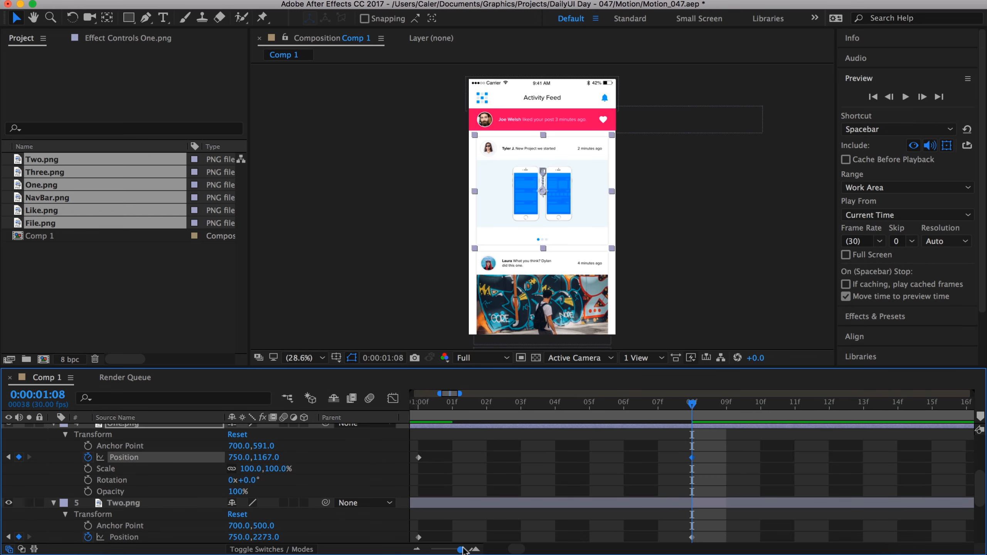
{"action": "left_click_drag", "start_coordinate": [723, 409], "coordinate": [795, 405]}
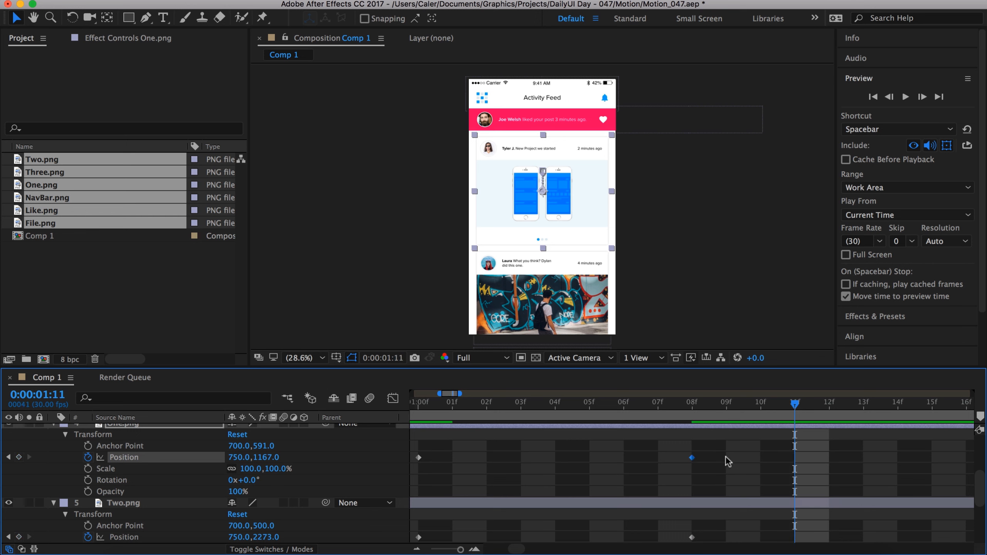
{"action": "scroll", "coordinate": [780, 457], "scroll_direction": "down", "scroll_amount": 5}
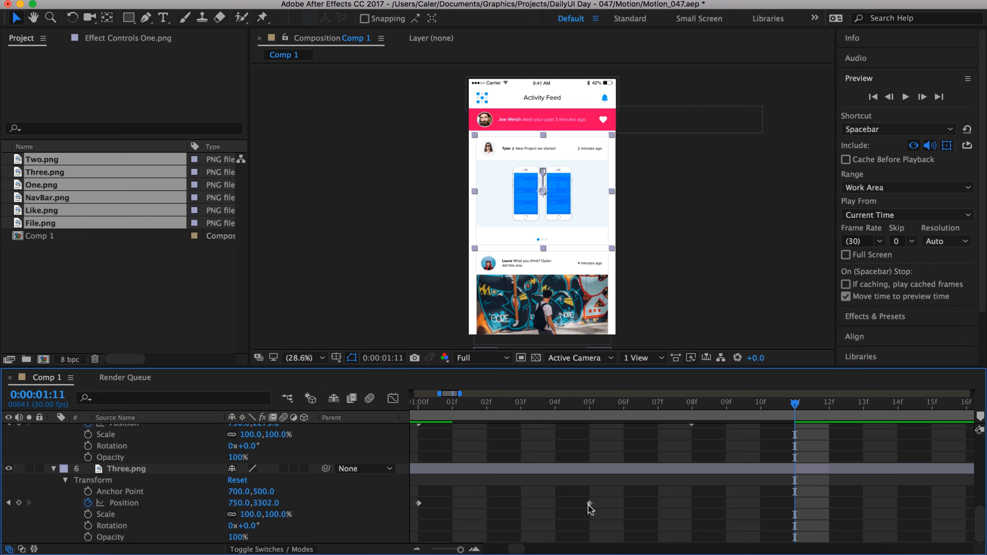
{"action": "scroll", "coordinate": [620, 503], "scroll_direction": "up", "scroll_amount": 5}
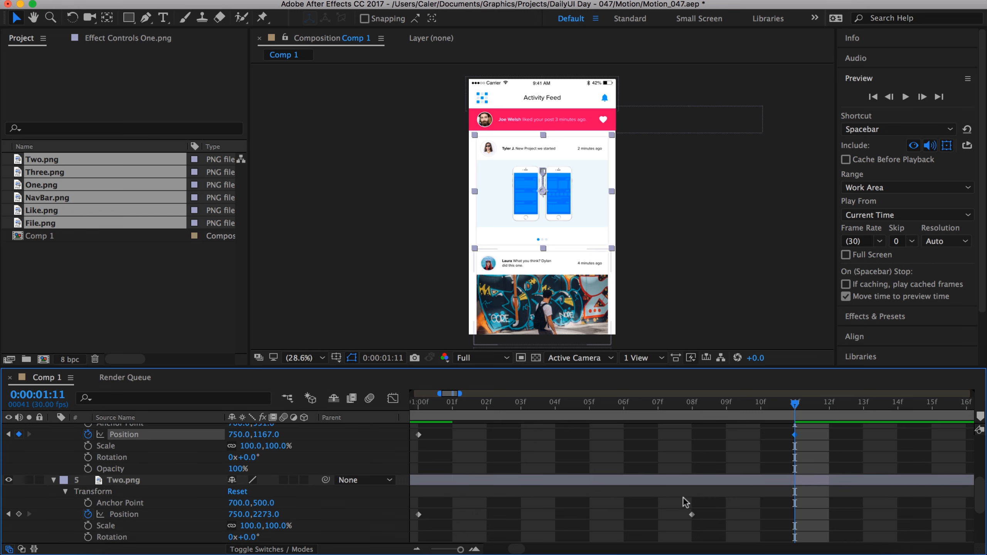
Preview the staggered posts from 0:00:01:00 and compare the keyframe spacing of One.png and Two.png over a wider time range
{"action": "left_click", "coordinate": [418, 409]}
{"action": "left_click", "coordinate": [906, 98]}
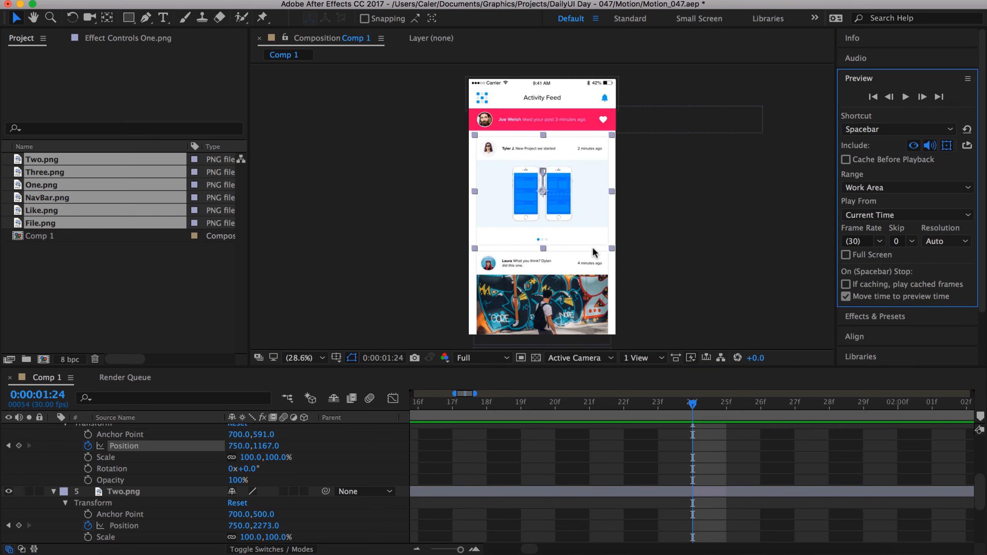
{"action": "scroll", "coordinate": [501, 494], "scroll_direction": "left", "scroll_amount": 10}
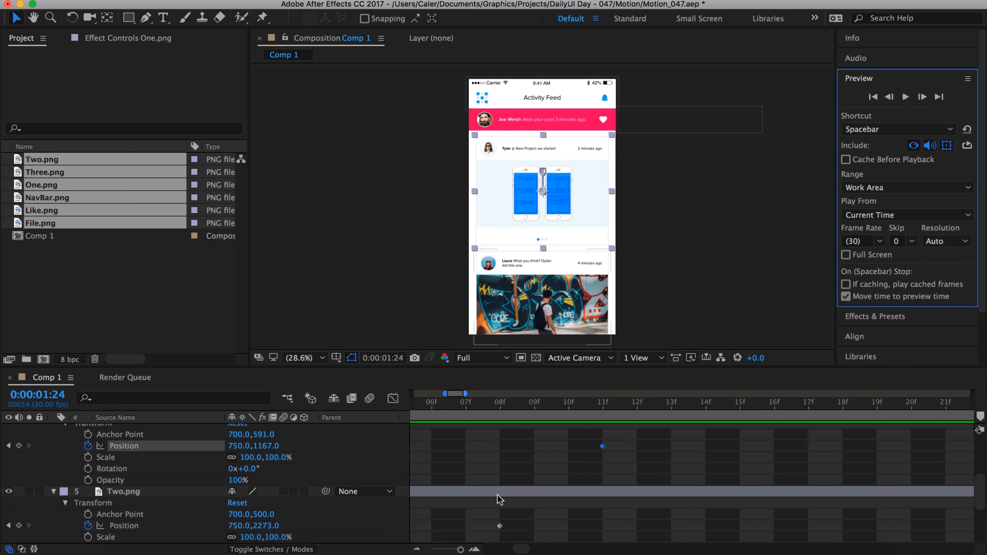
{"action": "scroll", "coordinate": [501, 493], "scroll_direction": "left", "scroll_amount": 6}
{"action": "scroll", "coordinate": [507, 493], "scroll_direction": "down", "scroll_amount": 1}
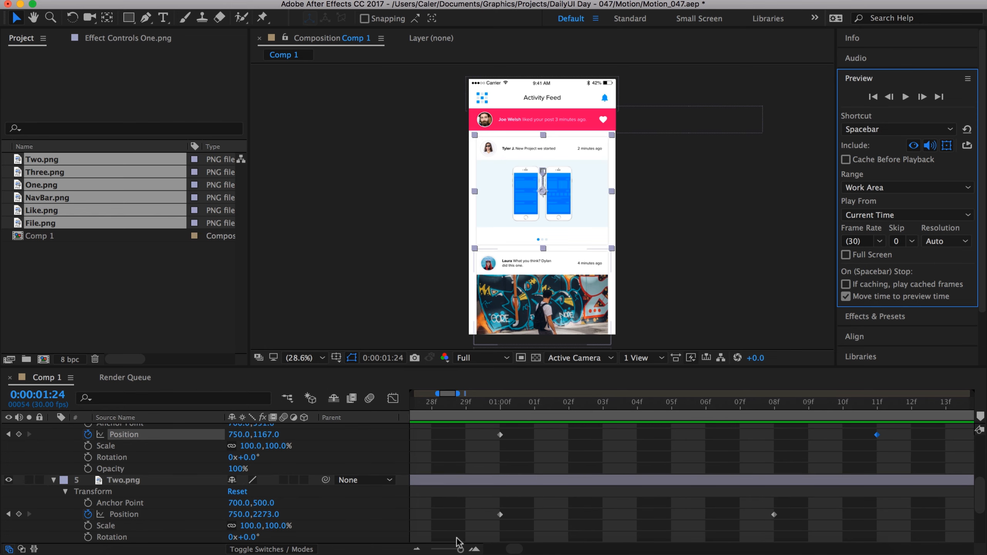
{"action": "left_click_drag", "start_coordinate": [459, 549], "coordinate": [453, 550]}
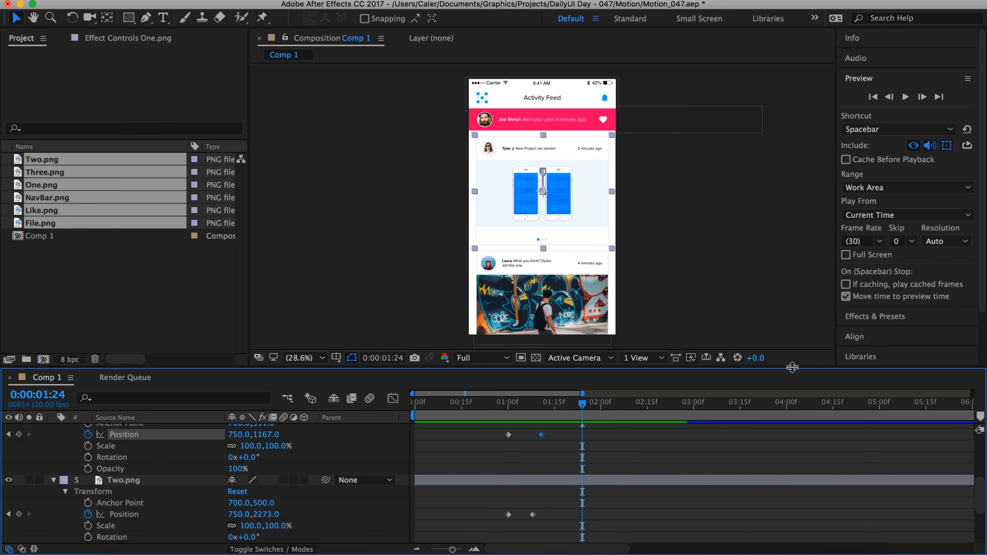
Enlarge the composition view, deselect the layers and preview the whole animation from 0:00:00:00
{"action": "left_click_drag", "start_coordinate": [793, 369], "coordinate": [796, 419]}
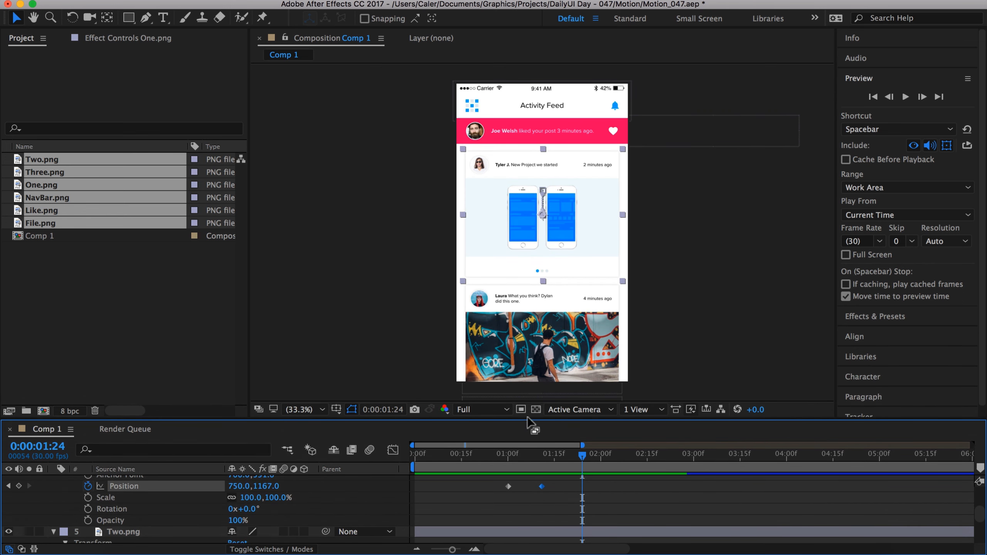
{"action": "left_click", "coordinate": [874, 97]}
{"action": "left_click", "coordinate": [812, 158]}
{"action": "left_click", "coordinate": [905, 97]}
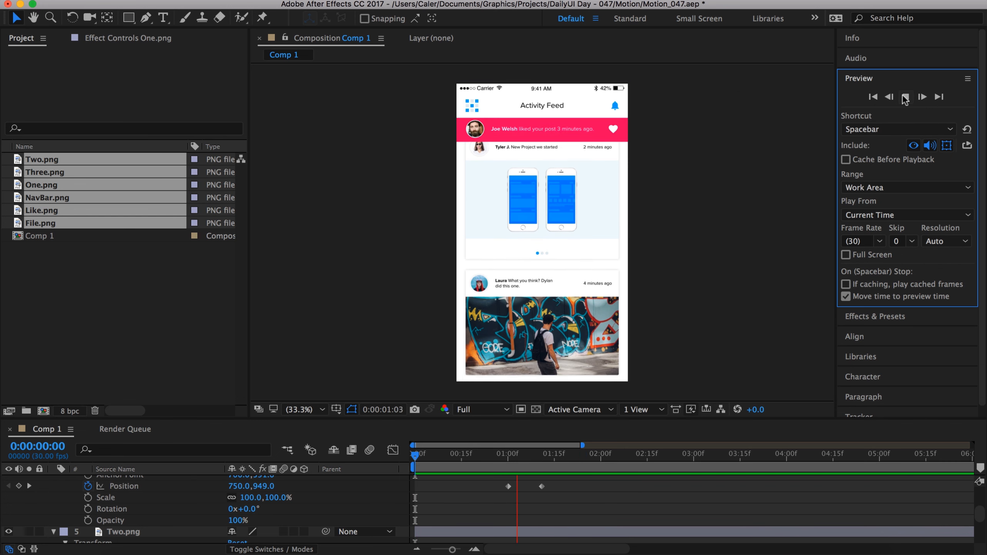
{"action": "left_click", "coordinate": [905, 98]}
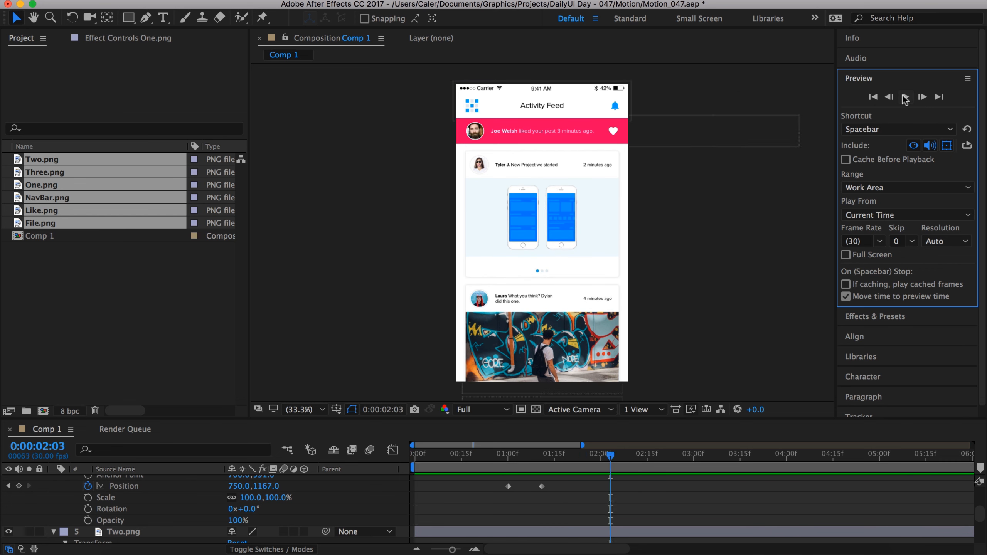
Return to 0:00:01:00, enlarge the timeline area and select the Position keyframes of One.png, Two.png and Three.png together
{"action": "left_click", "coordinate": [505, 463]}
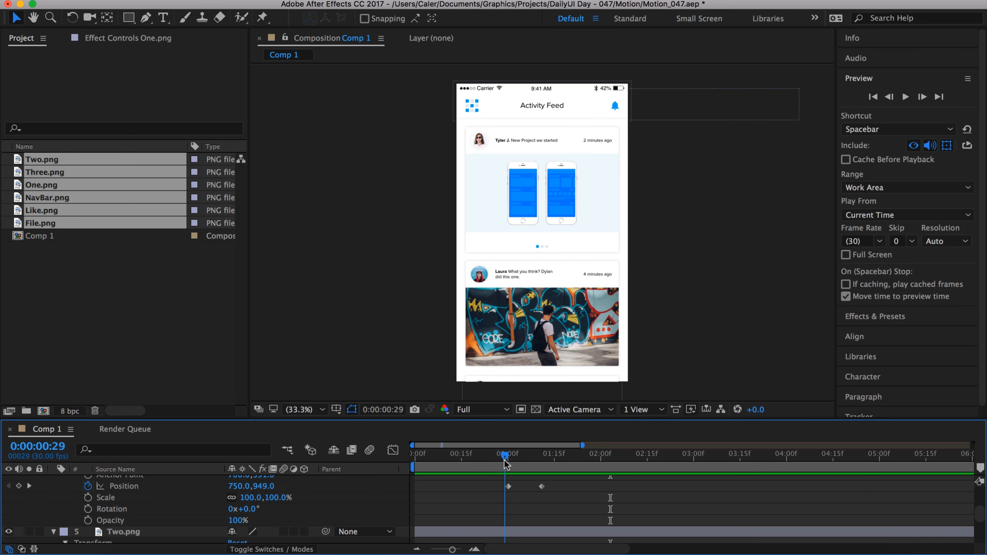
{"action": "left_click_drag", "start_coordinate": [505, 463], "coordinate": [508, 463]}
{"action": "scroll", "coordinate": [511, 523], "scroll_direction": "down", "scroll_amount": 3}
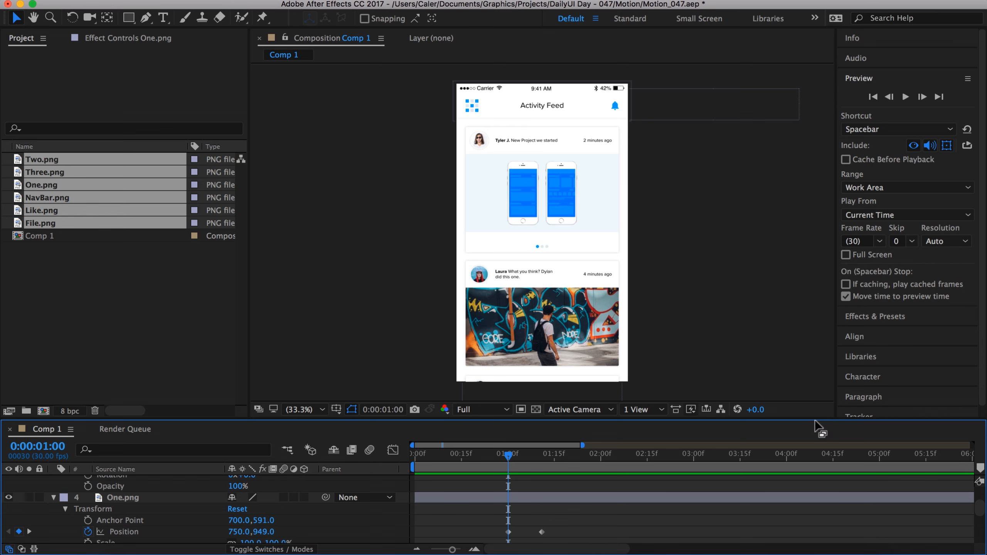
{"action": "left_click_drag", "start_coordinate": [817, 422], "coordinate": [811, 347]}
{"action": "left_click_drag", "start_coordinate": [549, 484], "coordinate": [488, 446]}
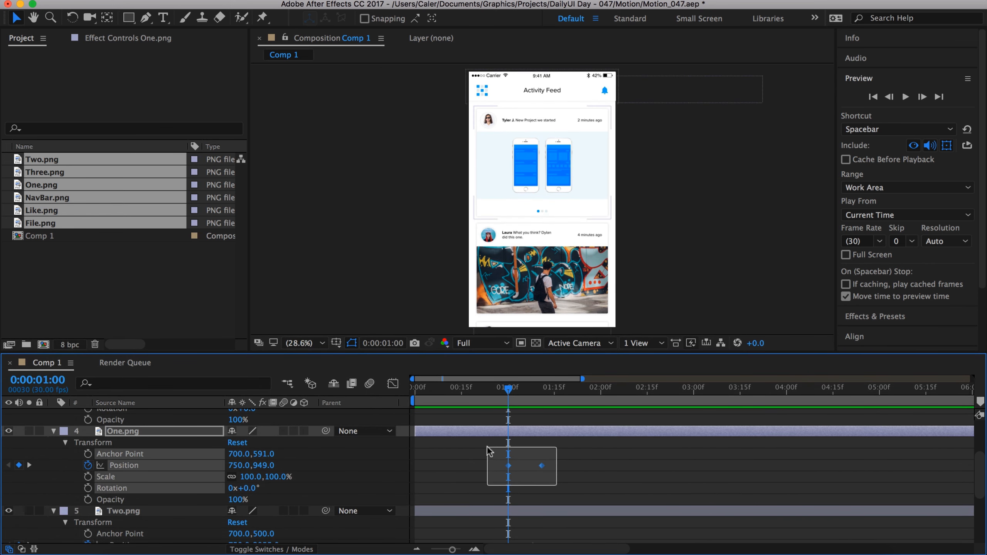
{"action": "scroll", "coordinate": [608, 448], "scroll_direction": "down", "scroll_amount": 1}
{"action": "scroll", "coordinate": [608, 448], "scroll_direction": "down", "scroll_amount": 2}
{"action": "left_click_drag", "start_coordinate": [552, 481], "coordinate": [490, 498]}
{"action": "scroll", "coordinate": [582, 491], "scroll_direction": "down", "scroll_amount": 3}
Show the Graph Editor and apply Easy Ease to all the selected Position keyframes of the three posts
{"action": "left_click", "coordinate": [393, 384]}
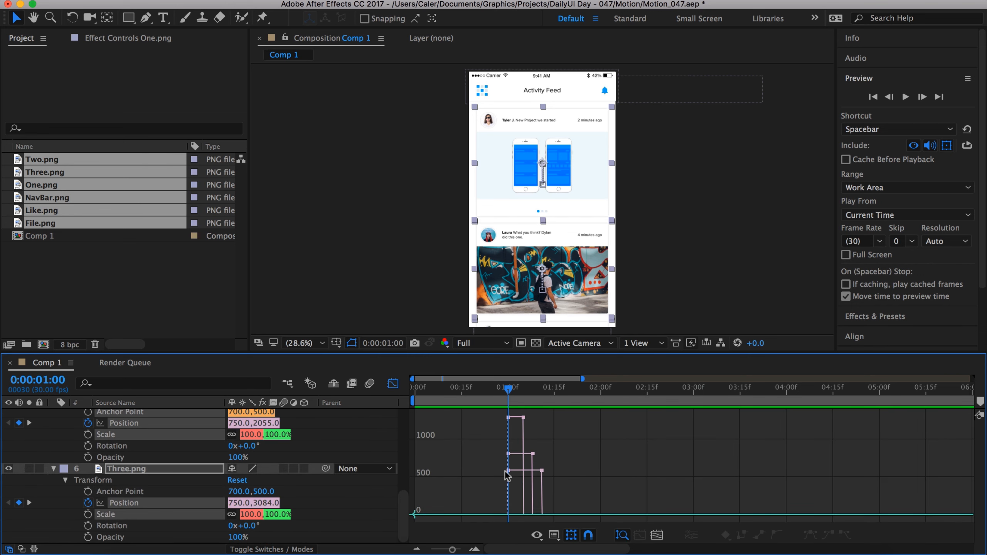
{"action": "left_click_drag", "start_coordinate": [559, 476], "coordinate": [493, 413]}
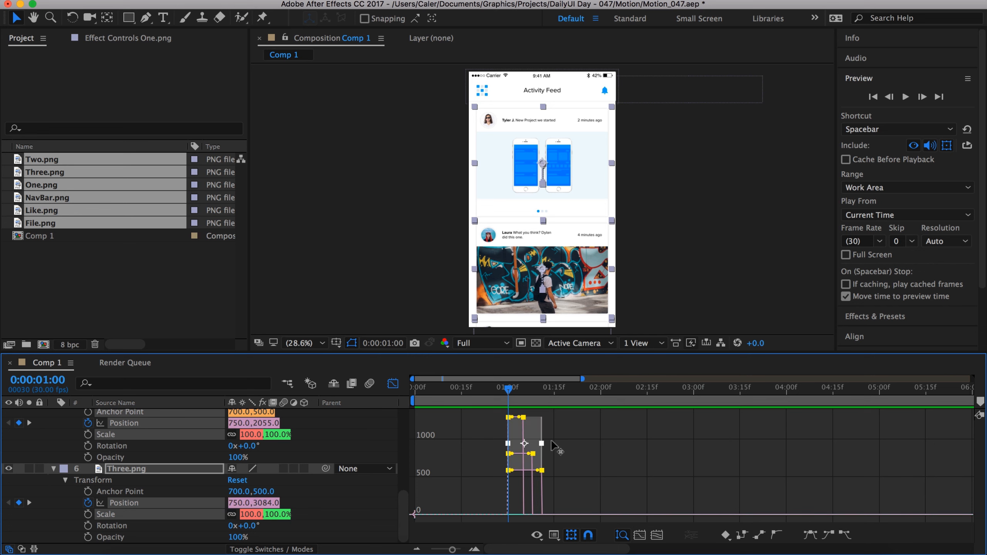
{"action": "left_click", "coordinate": [809, 537]}
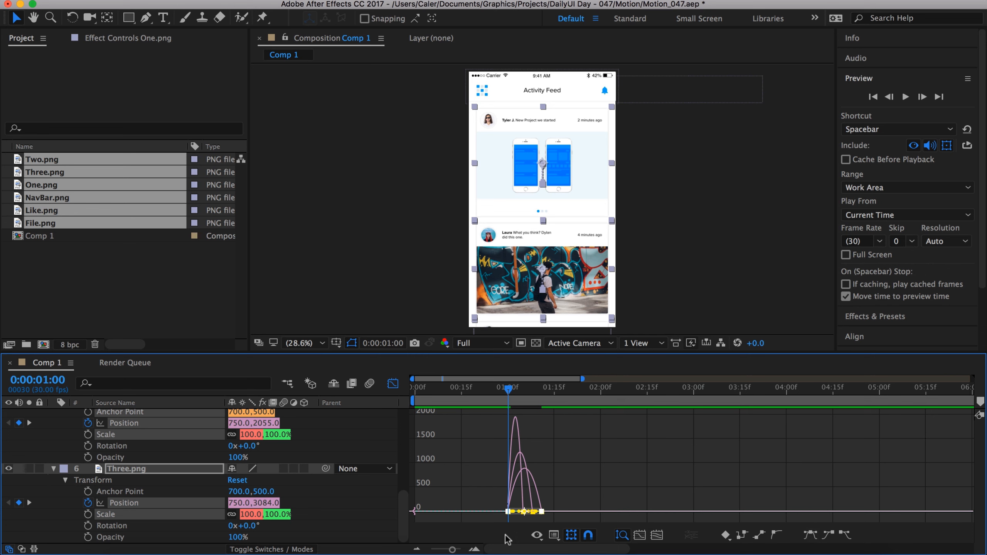
Pull the ending keyframes' influence handles toward 0:00:01:00 so the three speed curves peak early and slow down gradually
{"action": "left_click_drag", "start_coordinate": [453, 550], "coordinate": [460, 550]}
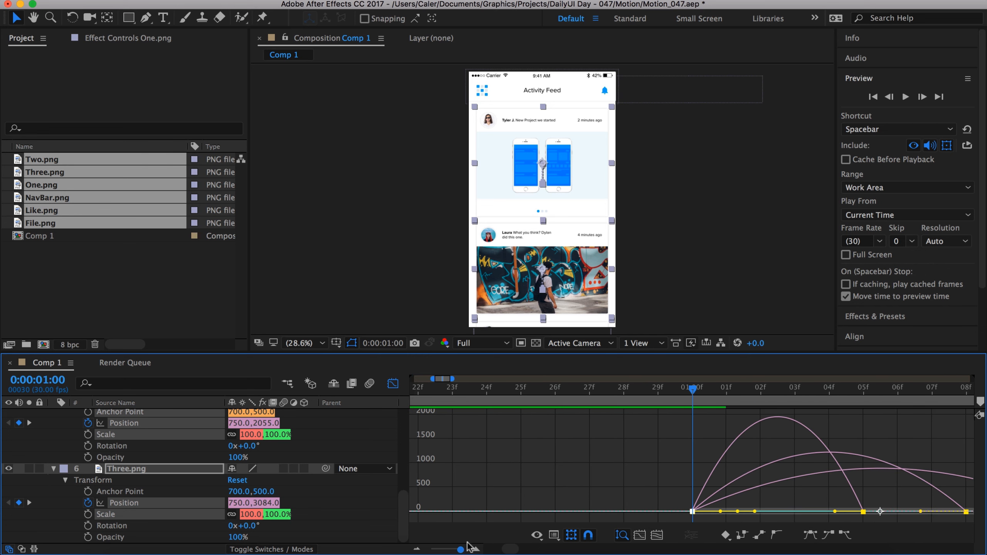
{"action": "scroll", "coordinate": [574, 475], "scroll_direction": "right", "scroll_amount": 5}
{"action": "left_click_drag", "start_coordinate": [559, 512], "coordinate": [421, 513]}
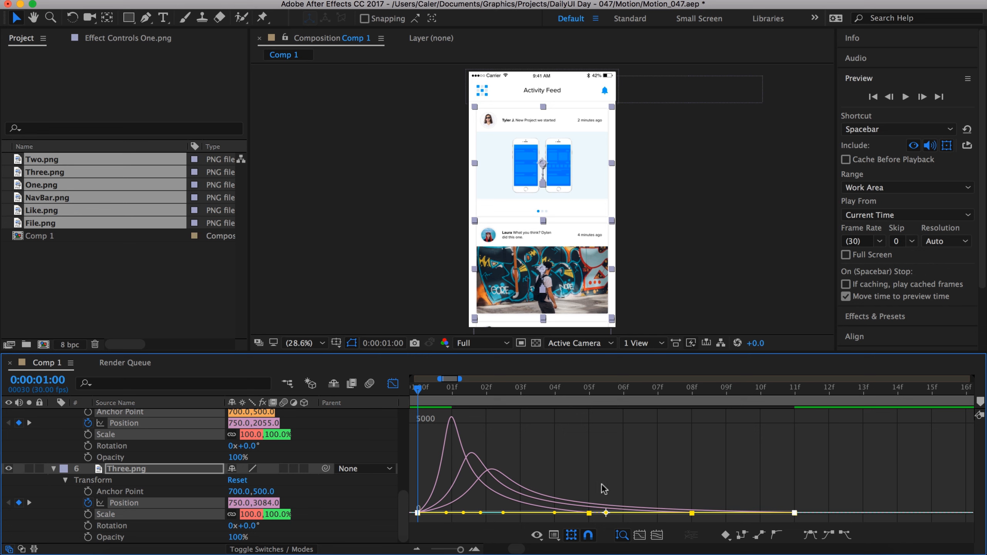
Preview the eased post movement from 0:00:00:29 and leave the Graph Editor
{"action": "scroll", "coordinate": [602, 478], "scroll_direction": "left", "scroll_amount": 3}
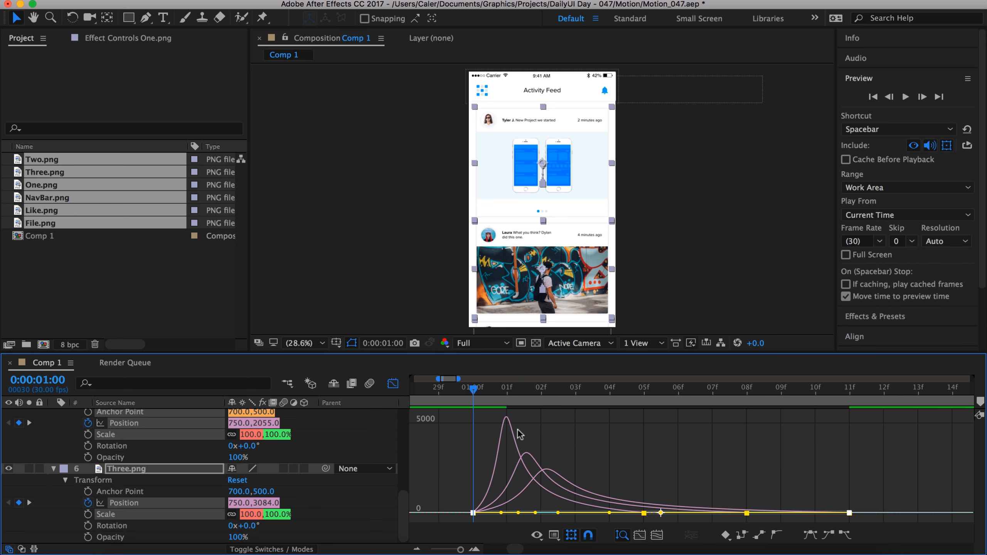
{"action": "left_click", "coordinate": [447, 390]}
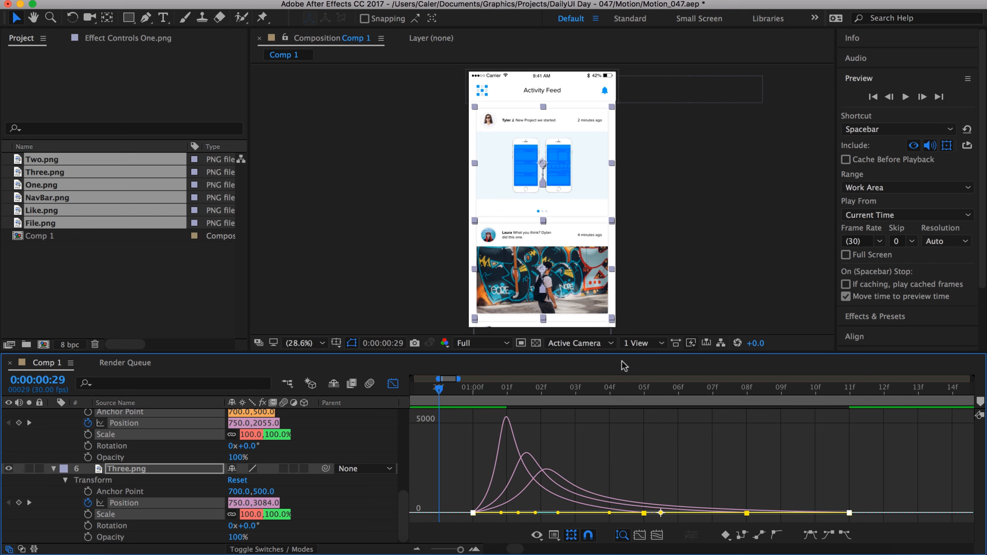
{"action": "left_click", "coordinate": [906, 97]}
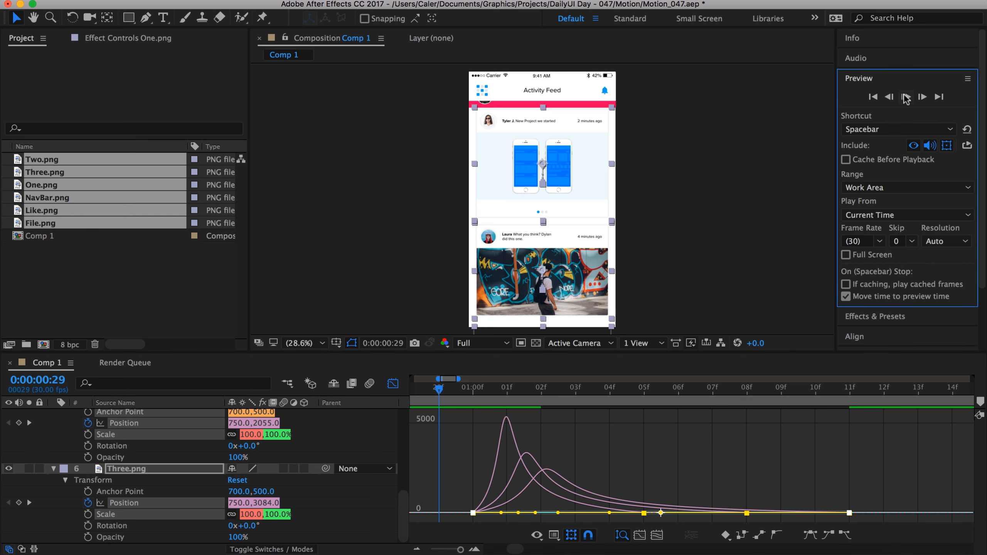
{"action": "scroll", "coordinate": [597, 420], "scroll_direction": "left", "scroll_amount": 8}
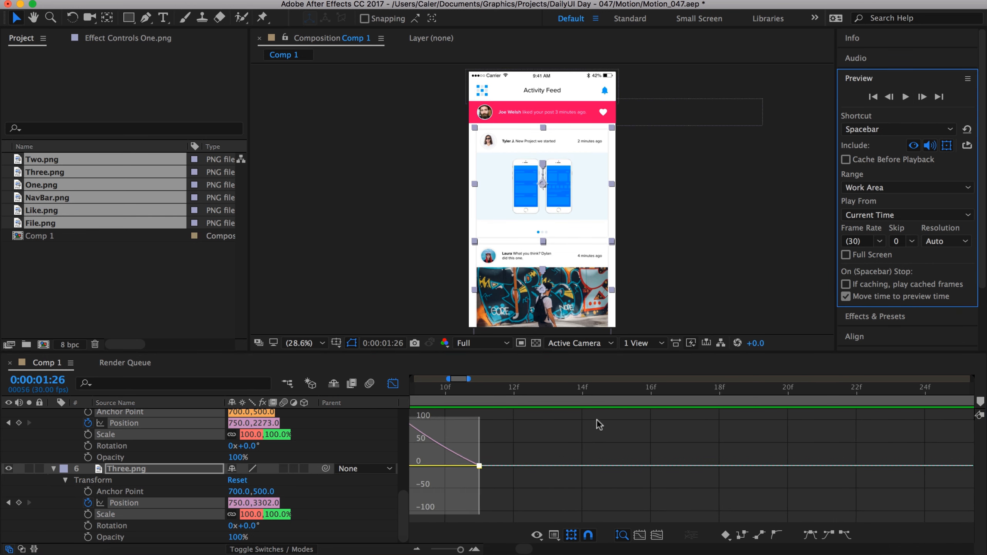
{"action": "left_click", "coordinate": [393, 384]}
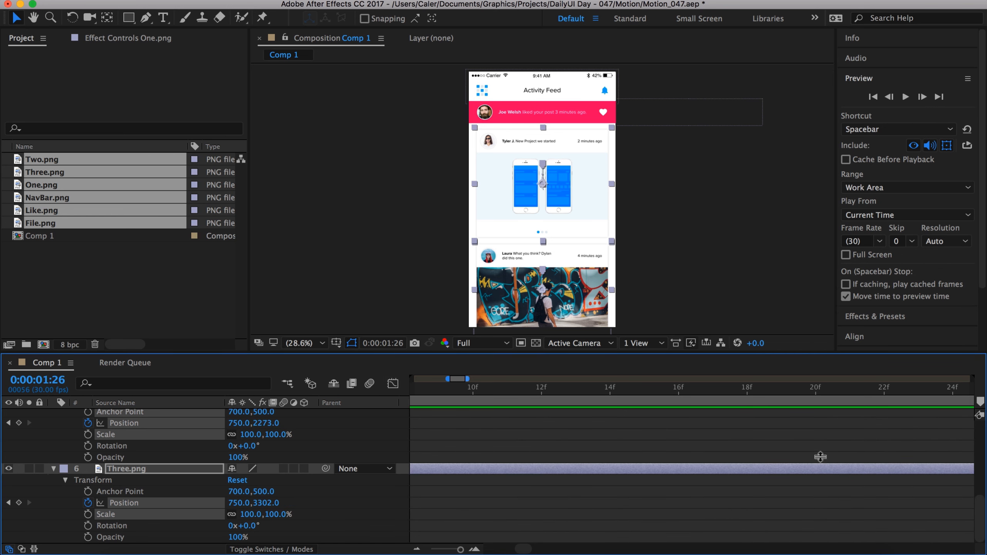
Enlarge the composition view, deselect the layers and preview the animation from the first frame
{"action": "left_click_drag", "start_coordinate": [810, 353], "coordinate": [792, 424]}
{"action": "left_click", "coordinate": [717, 325]}
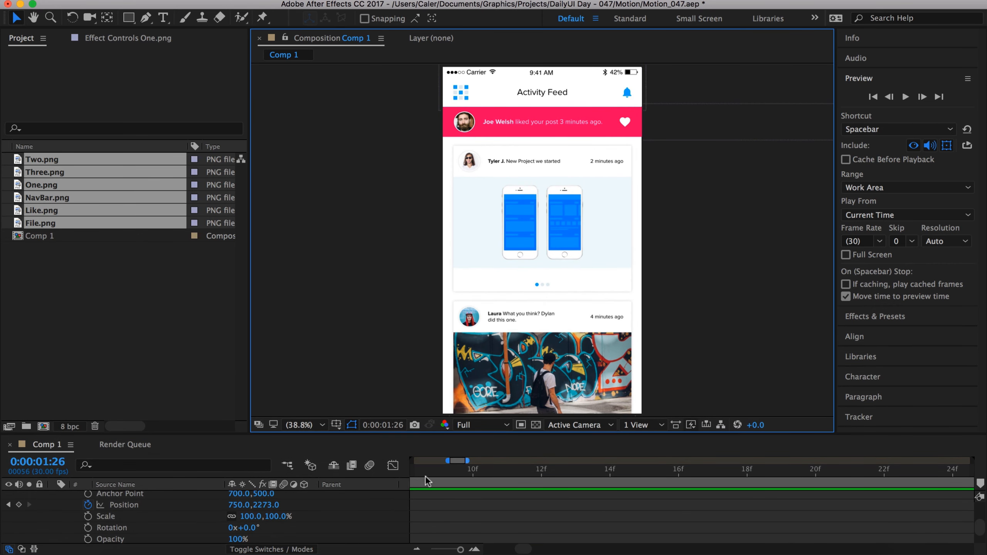
{"action": "left_click", "coordinate": [874, 97]}
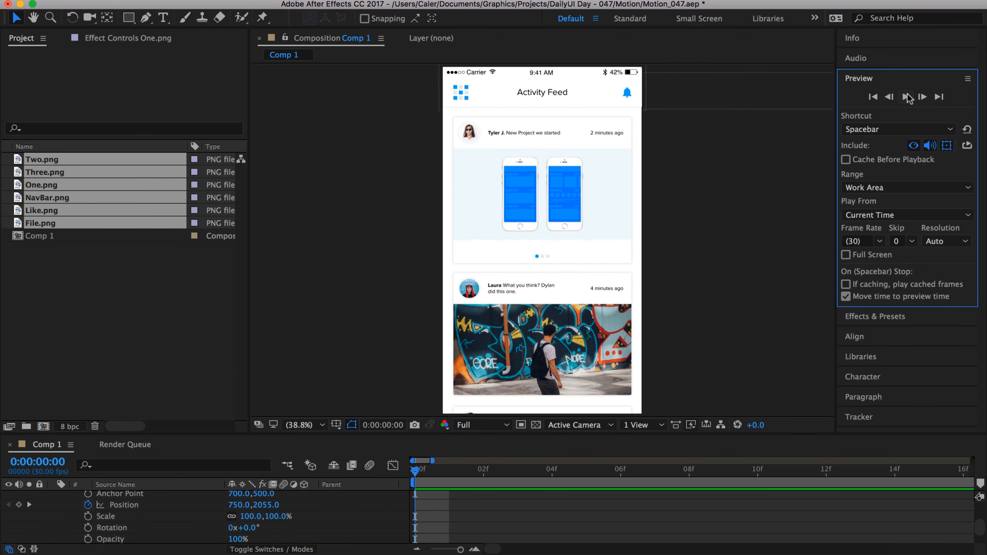
{"action": "left_click", "coordinate": [907, 96]}
{"action": "left_click", "coordinate": [907, 97]}
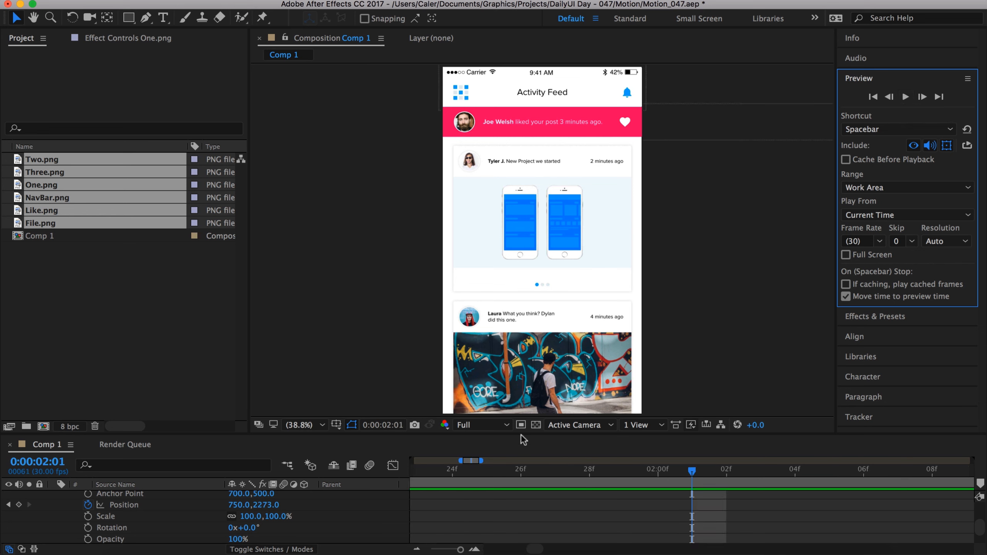
Show a wider time range and preview the Like banner entrance and post movement from 0:00:00:21
{"action": "left_click_drag", "start_coordinate": [461, 549], "coordinate": [446, 549]}
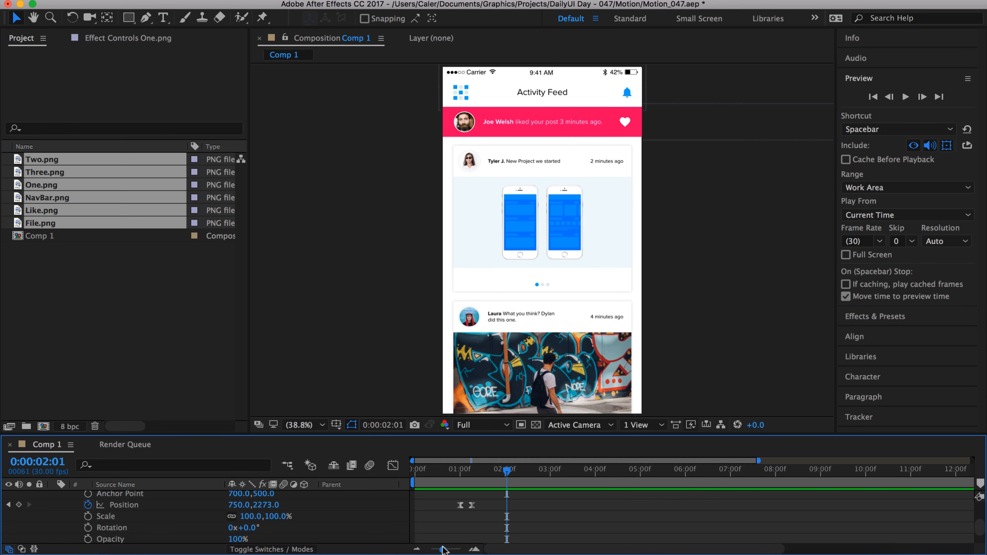
{"action": "left_click_drag", "start_coordinate": [461, 470], "coordinate": [447, 470]}
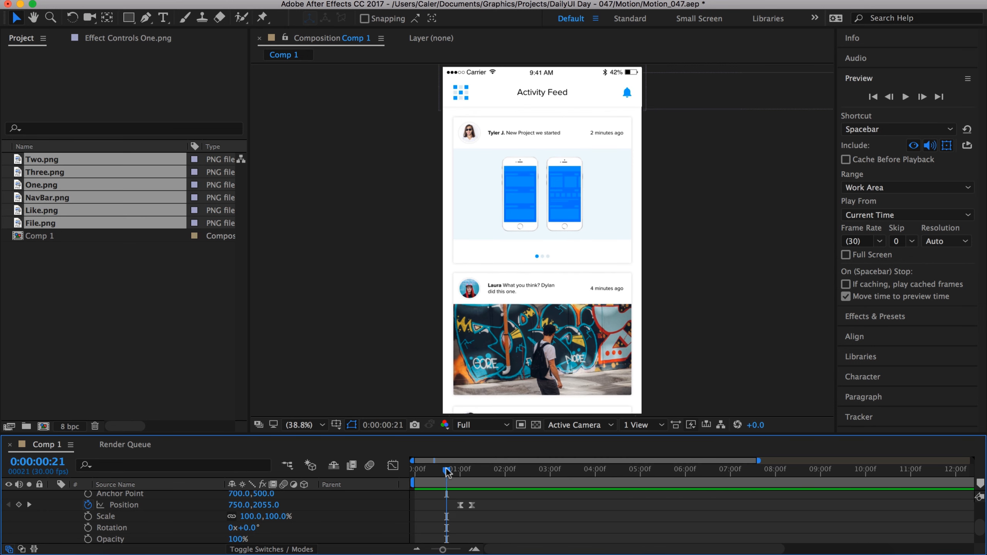
{"action": "left_click", "coordinate": [906, 97]}
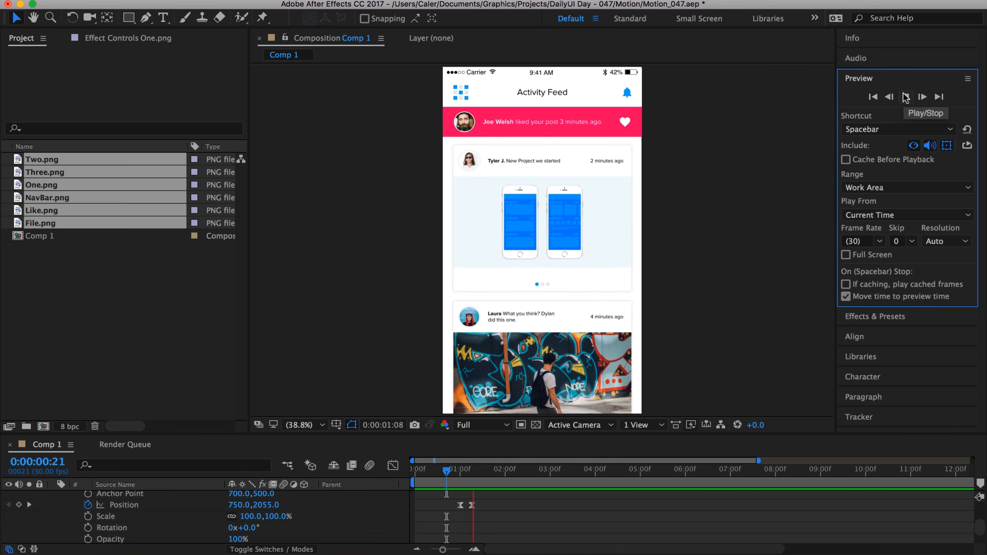
{"action": "left_click", "coordinate": [906, 97]}
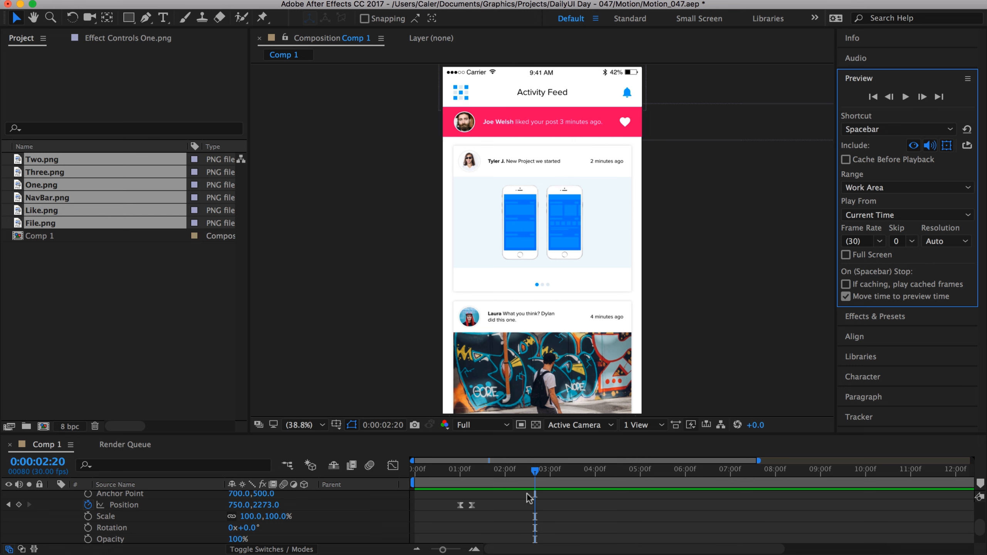
Preview the switch from the Like banner to the File banner, replaying it from 0:00:02:15
{"action": "left_click", "coordinate": [536, 471]}
{"action": "left_click", "coordinate": [906, 97]}
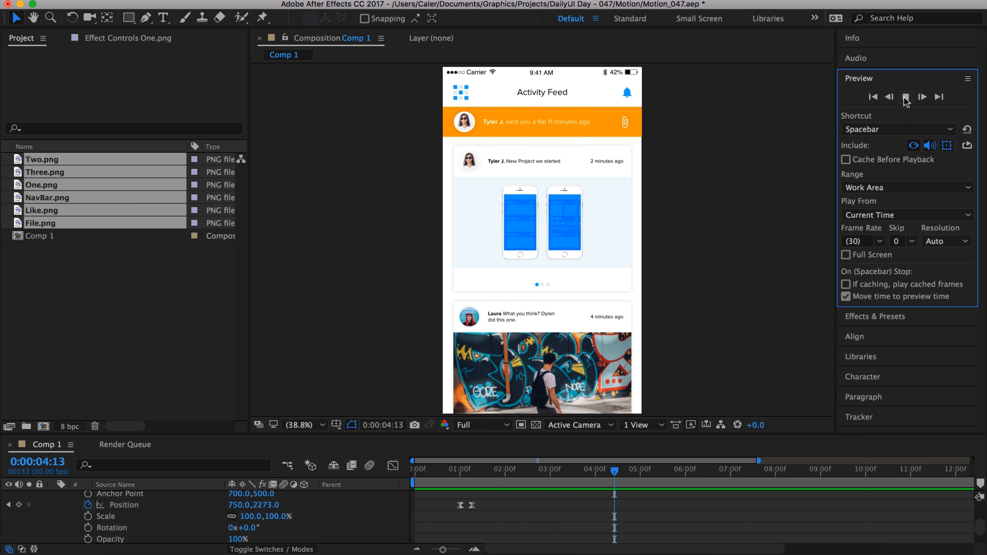
{"action": "left_click", "coordinate": [540, 471]}
{"action": "left_click", "coordinate": [528, 472]}
{"action": "left_click", "coordinate": [905, 97]}
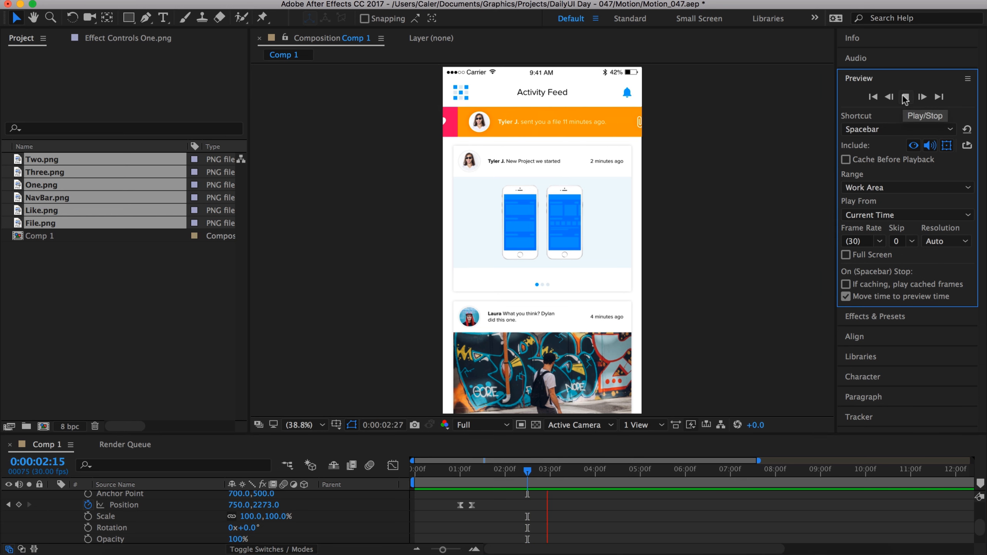
{"action": "left_click", "coordinate": [905, 98]}
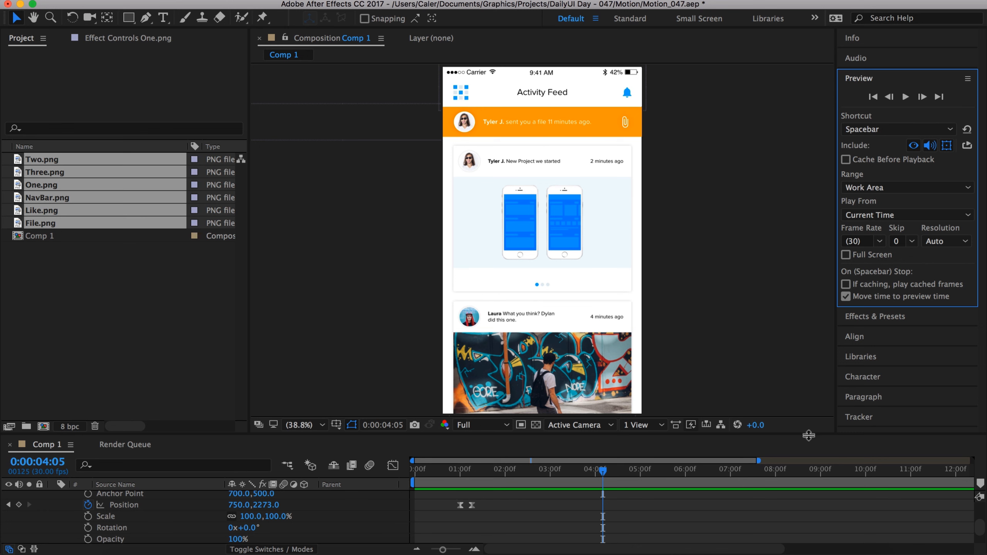
Enlarge the timeline area, collapse the Two.png and One.png layers, and add a Position keyframe to Like.png at 0:00:04:05
{"action": "left_click_drag", "start_coordinate": [809, 433], "coordinate": [807, 368]}
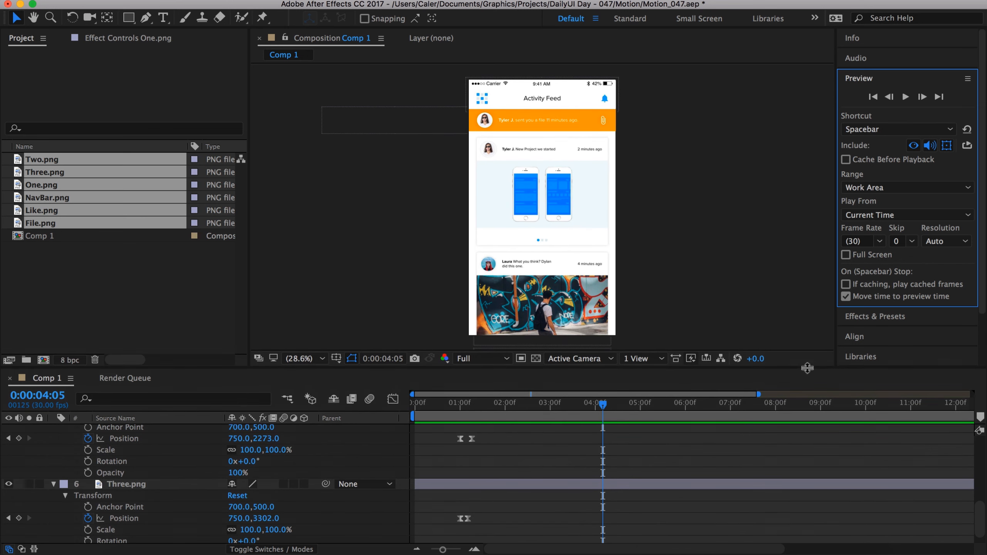
{"action": "scroll", "coordinate": [117, 459], "scroll_direction": "up", "scroll_amount": 3}
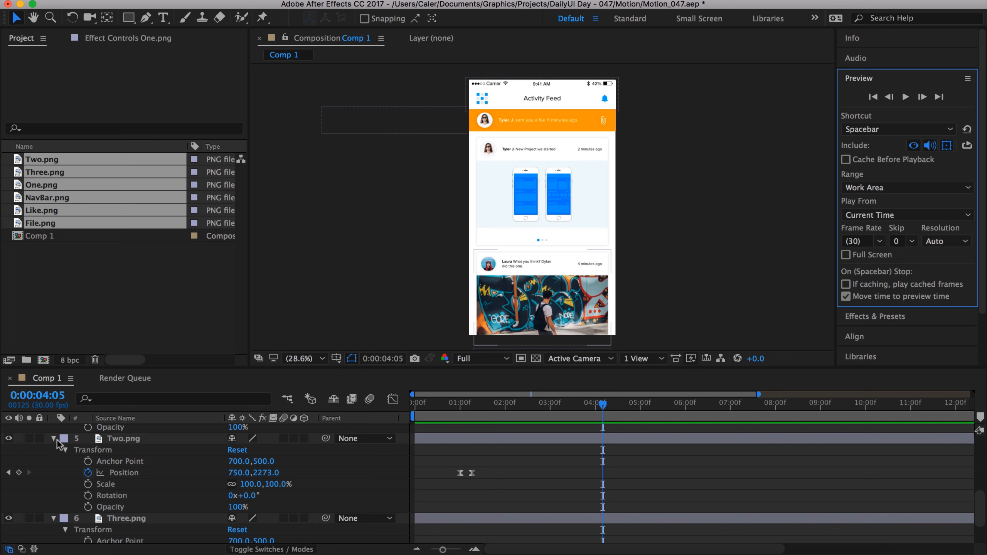
{"action": "left_click", "coordinate": [55, 439]}
{"action": "scroll", "coordinate": [58, 479], "scroll_direction": "up", "scroll_amount": 7}
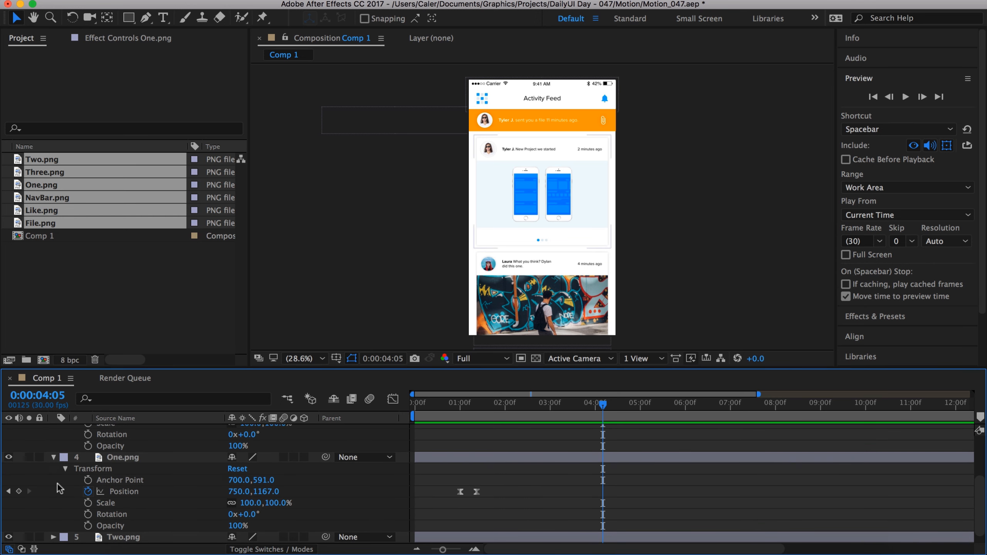
{"action": "left_click", "coordinate": [53, 457]}
{"action": "scroll", "coordinate": [98, 489], "scroll_direction": "up", "scroll_amount": 5}
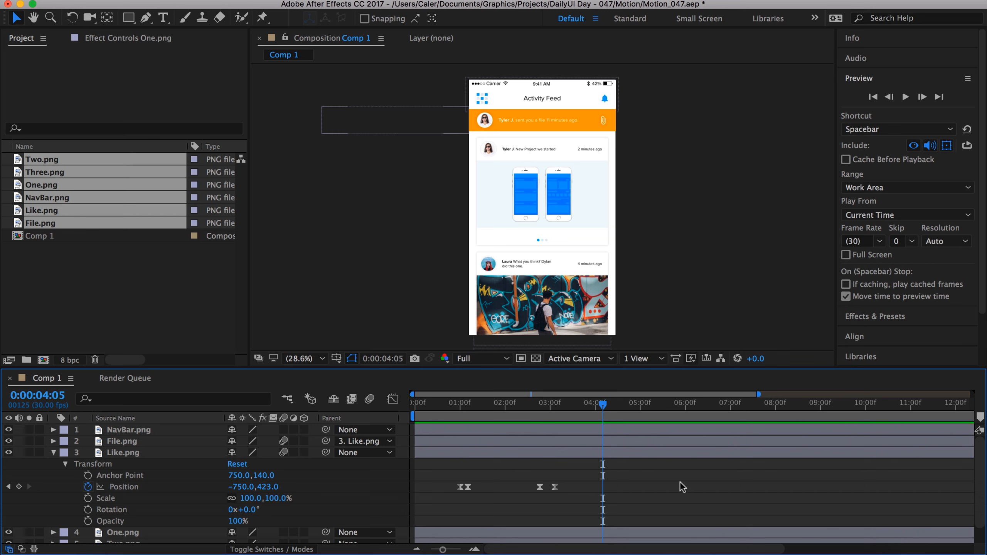
{"action": "left_click", "coordinate": [18, 488]}
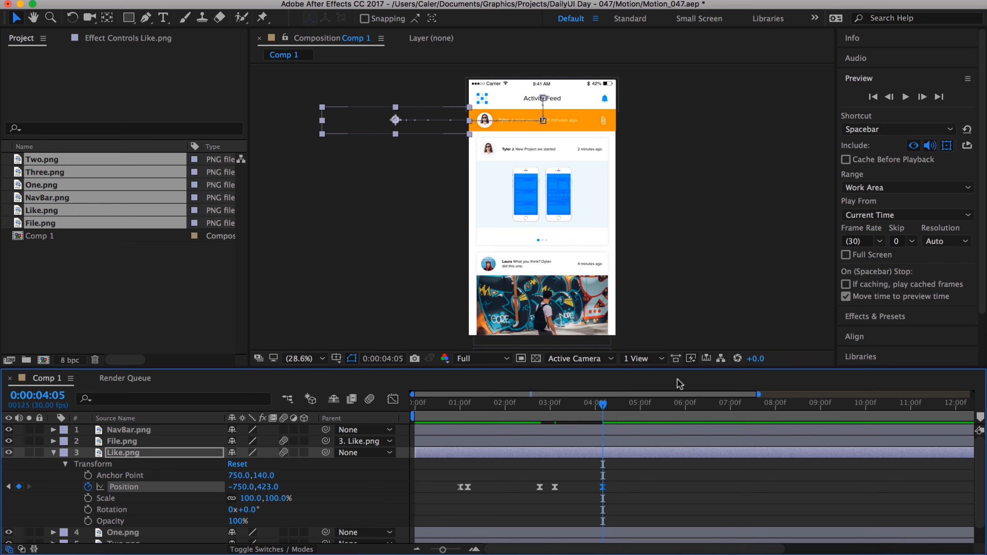
Go to 0:00:04:15 and move Like.png horizontally back onto the screen, to Position 790, 423
{"action": "left_click_drag", "start_coordinate": [442, 550], "coordinate": [460, 550]}
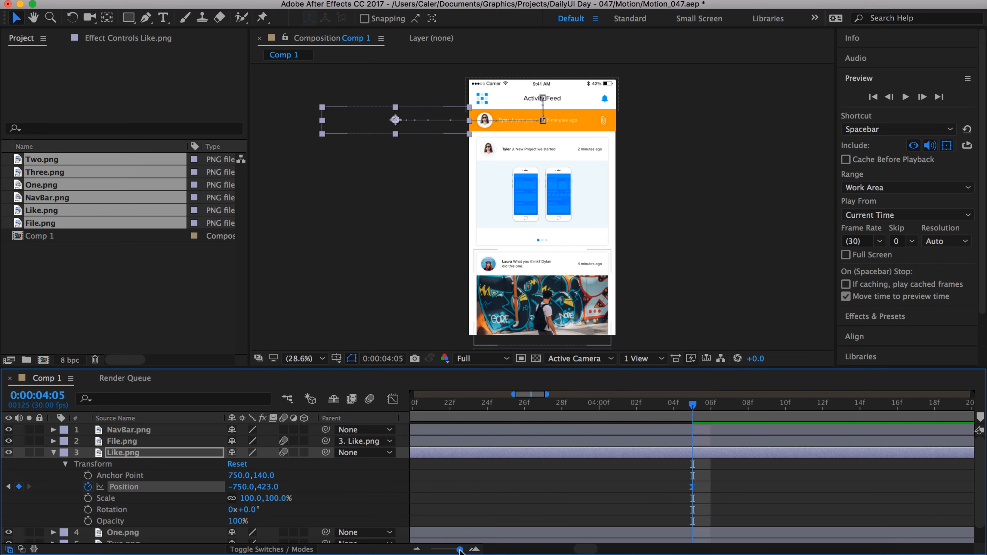
{"action": "scroll", "coordinate": [713, 434], "scroll_direction": "right", "scroll_amount": 5}
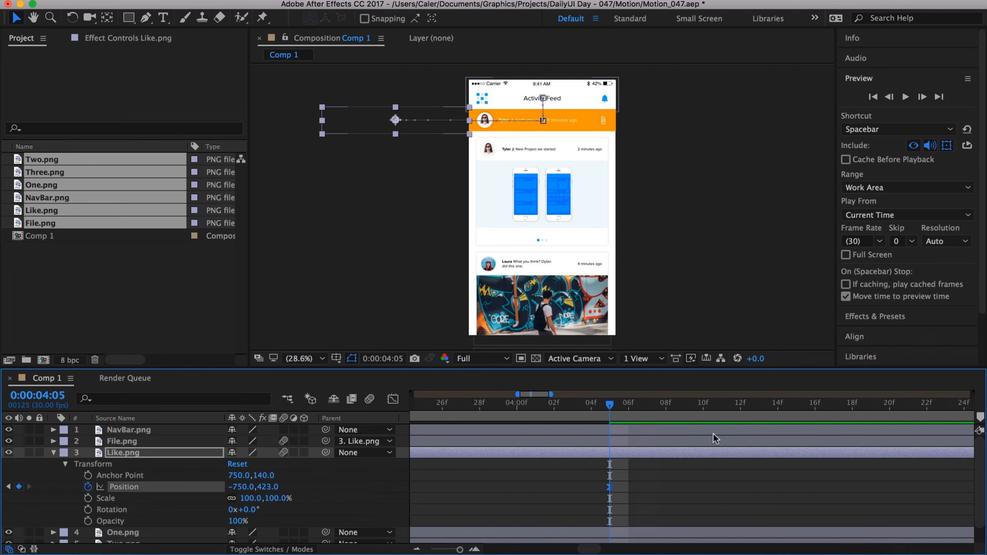
{"action": "left_click_drag", "start_coordinate": [460, 550], "coordinate": [461, 550]}
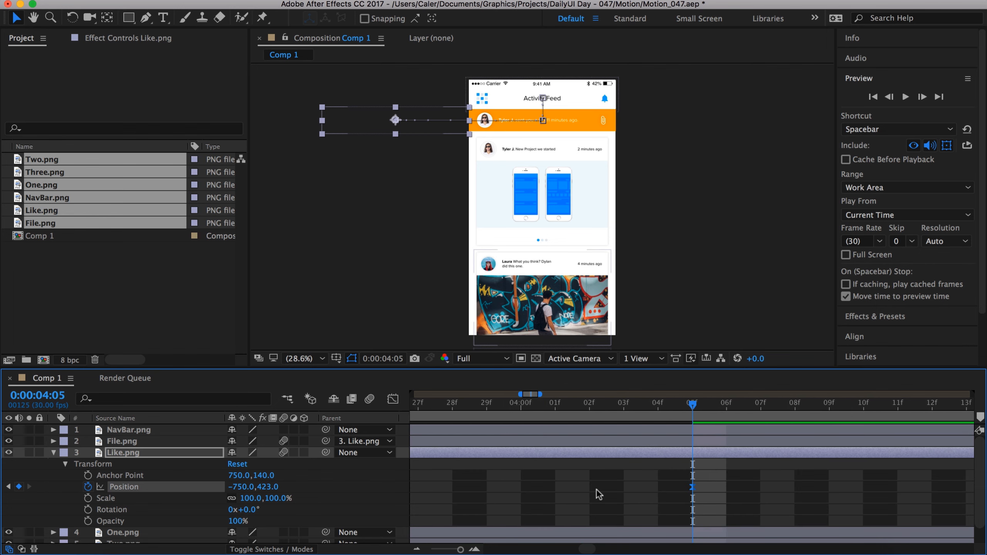
{"action": "scroll", "coordinate": [677, 463], "scroll_direction": "right", "scroll_amount": 5}
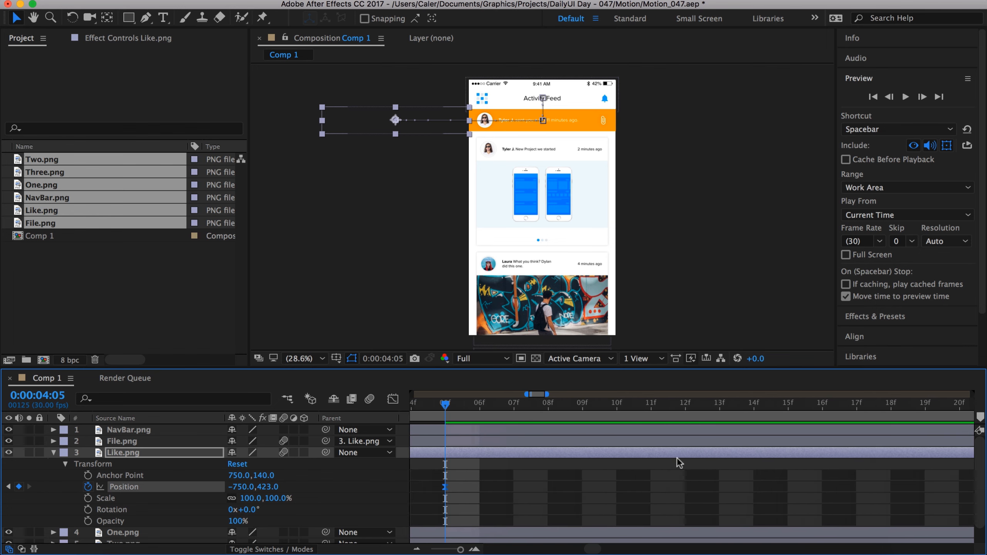
{"action": "left_click", "coordinate": [760, 406]}
{"action": "key", "text": "shift+Right"}
{"action": "key", "text": "shift+Right"}
{"action": "key", "text": "shift+Right"}
{"action": "key", "text": "shift+Right"}
{"action": "key", "text": "shift+Right"}
{"action": "key", "text": "shift+Right"}
{"action": "key", "text": "shift+Right"}
{"action": "key", "text": "shift+Right"}
{"action": "key", "text": "shift+Right"}
{"action": "key", "text": "shift+Right"}
{"action": "key", "text": "shift+Right"}
{"action": "key", "text": "shift+Right"}
{"action": "key", "text": "shift+Right"}
{"action": "key", "text": "shift+Right"}
{"action": "key", "text": "shift+Right"}
{"action": "key", "text": "shift+Right"}
{"action": "key", "text": "shift+Right"}
{"action": "key", "text": "shift+Right"}
{"action": "key", "text": "shift+Right"}
{"action": "key", "text": "shift+Right"}
{"action": "key", "text": "shift+Right"}
{"action": "key", "text": "shift+Right"}
{"action": "key", "text": "shift+Right"}
{"action": "key", "text": "shift+Right"}
{"action": "key", "text": "shift+Right"}
{"action": "key", "text": "shift+Right"}
{"action": "key", "text": "shift+Right"}
{"action": "key", "text": "shift+Right"}
{"action": "key", "text": "shift+Right"}
{"action": "key", "text": "shift+Right"}
{"action": "key", "text": "shift+Right"}
{"action": "key", "text": "shift+Right"}
{"action": "key", "text": "shift+Right"}
{"action": "key", "text": "shift+Right"}
{"action": "key", "text": "shift+Right"}
{"action": "key", "text": "shift+Right"}
{"action": "key", "text": "shift+Right"}
{"action": "key", "text": "shift+Right"}
{"action": "key", "text": "shift+Right"}
{"action": "key", "text": "shift+Right"}
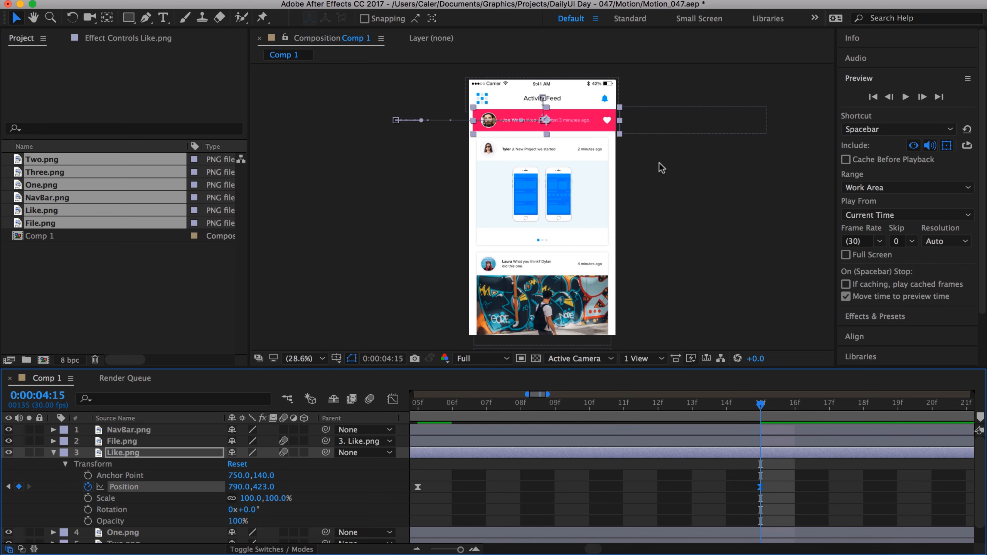
Nudge Like.png back to Position 750, 423 so the banner lines up with the screen edges
{"action": "scroll", "coordinate": [537, 164], "scroll_direction": "up", "scroll_amount": 2}
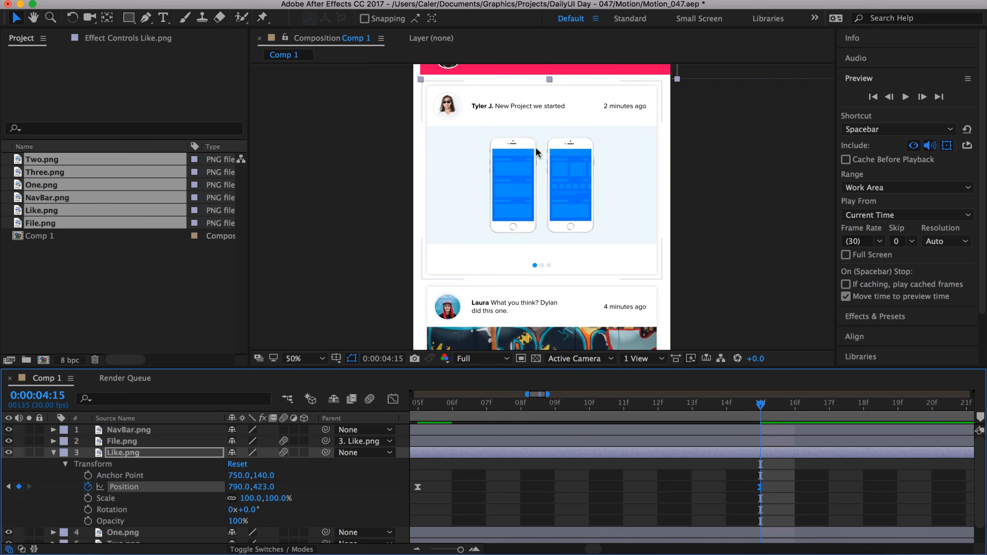
{"action": "key", "text": "shift+Left"}
{"action": "key", "text": "shift+Left"}
{"action": "key", "text": "shift+Left"}
{"action": "key", "text": "shift+Left"}
{"action": "scroll", "coordinate": [529, 151], "scroll_direction": "up", "scroll_amount": 1}
{"action": "scroll", "coordinate": [530, 151], "scroll_direction": "down", "scroll_amount": 1}
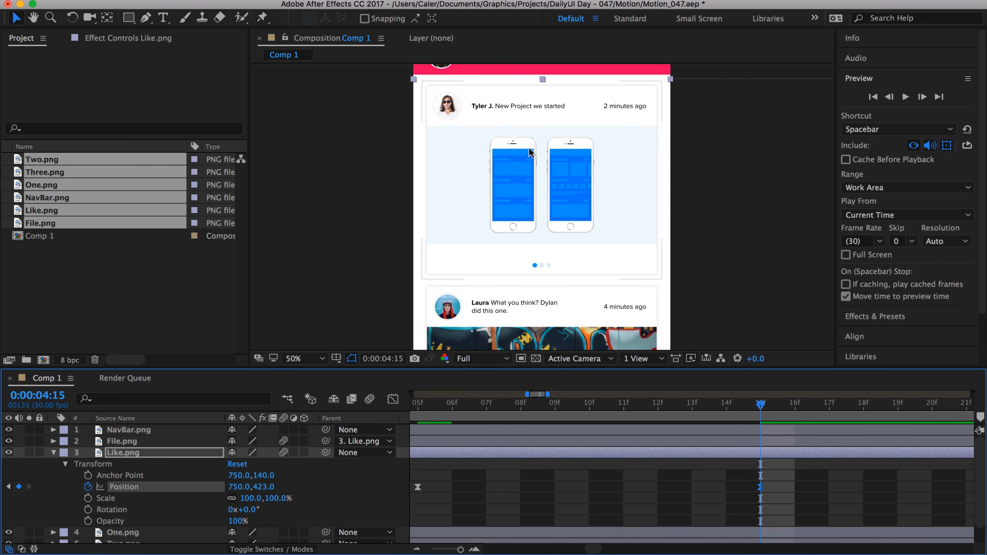
{"action": "key", "text": "space"}
{"action": "left_click_drag", "start_coordinate": [530, 151], "coordinate": [524, 215]}
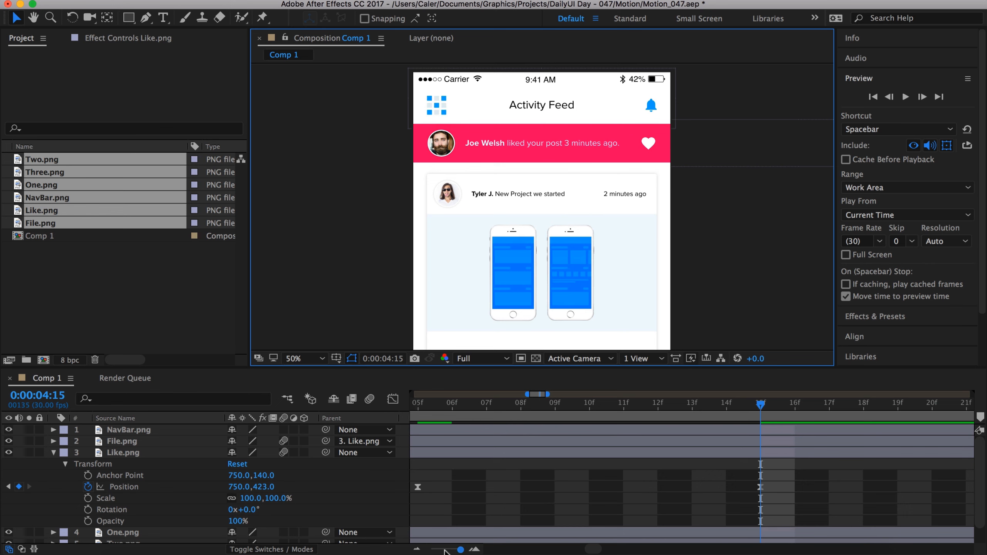
Preview the Like banner's return over the File banner from 0:00:04:04
{"action": "scroll", "coordinate": [612, 489], "scroll_direction": "left", "scroll_amount": 2}
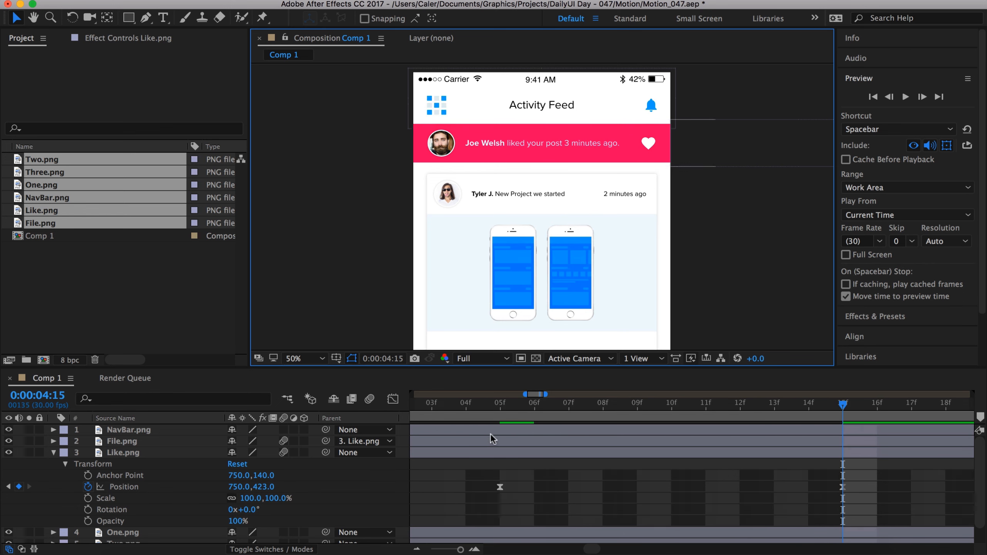
{"action": "left_click", "coordinate": [466, 404]}
{"action": "left_click", "coordinate": [906, 97]}
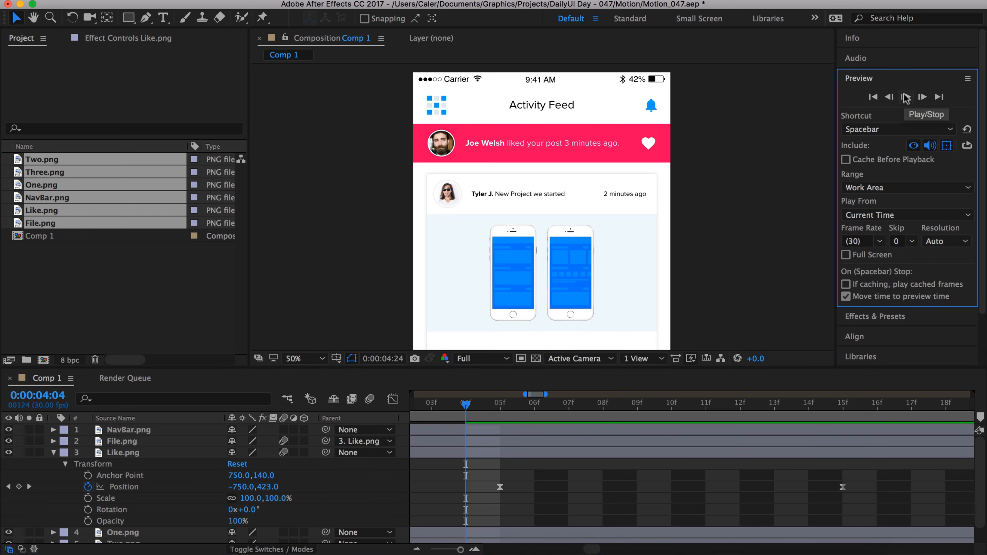
{"action": "left_click", "coordinate": [906, 97]}
{"action": "scroll", "coordinate": [624, 499], "scroll_direction": "left", "scroll_amount": 8}
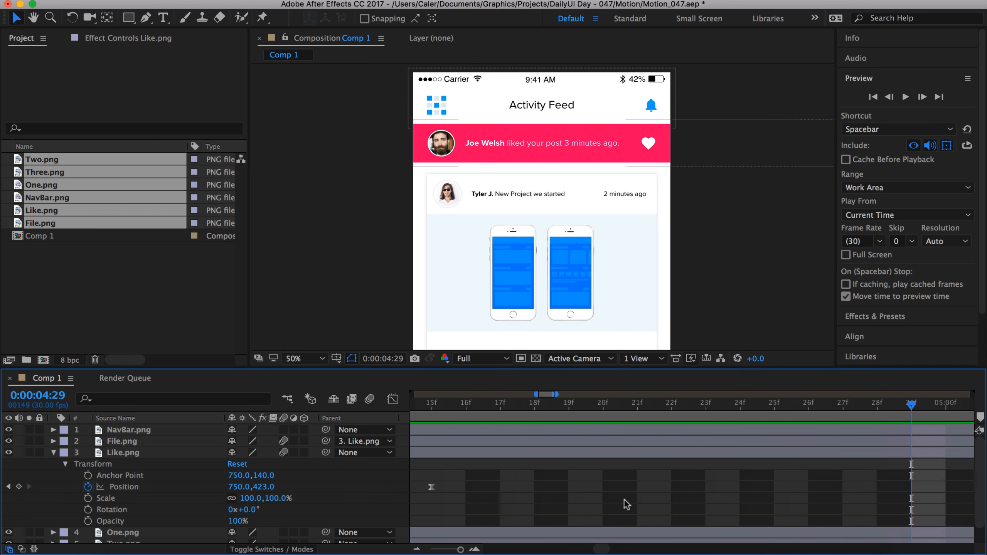
Select the last two Position keyframes of Like.png and inspect their speed curve in the Graph Editor up to 0:00:04:15
{"action": "left_click_drag", "start_coordinate": [819, 507], "coordinate": [416, 465]}
{"action": "left_click", "coordinate": [393, 399]}
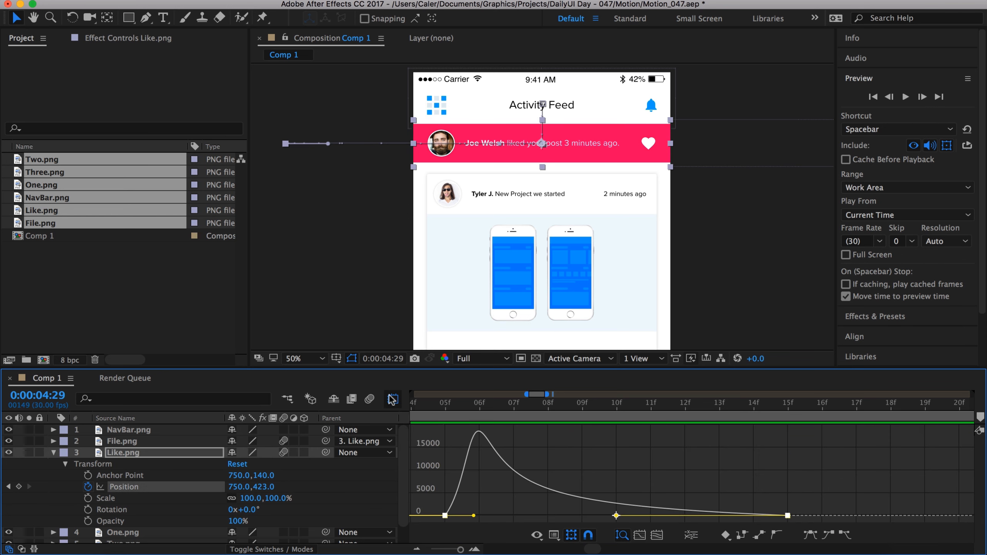
{"action": "left_click_drag", "start_coordinate": [528, 406], "coordinate": [898, 435]}
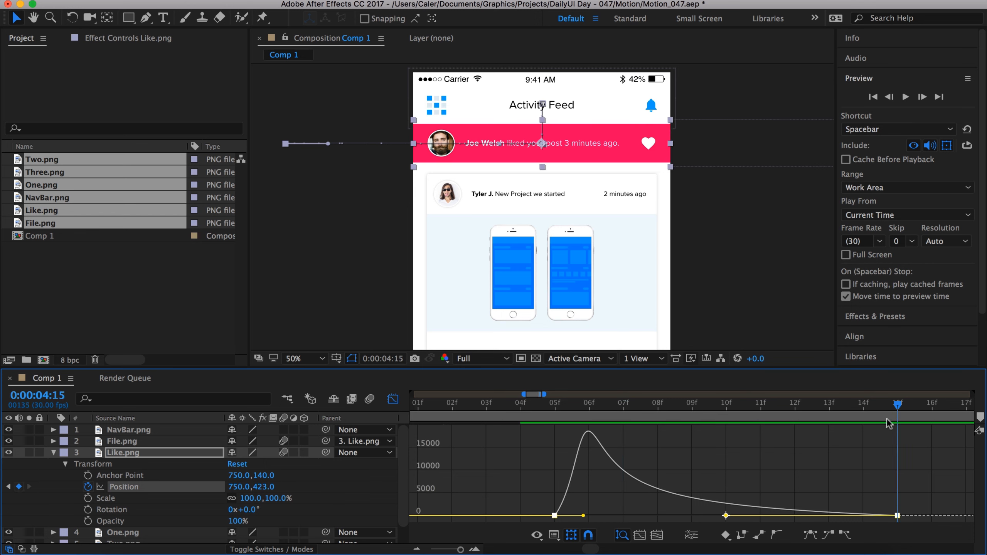
{"action": "left_click", "coordinate": [702, 242]}
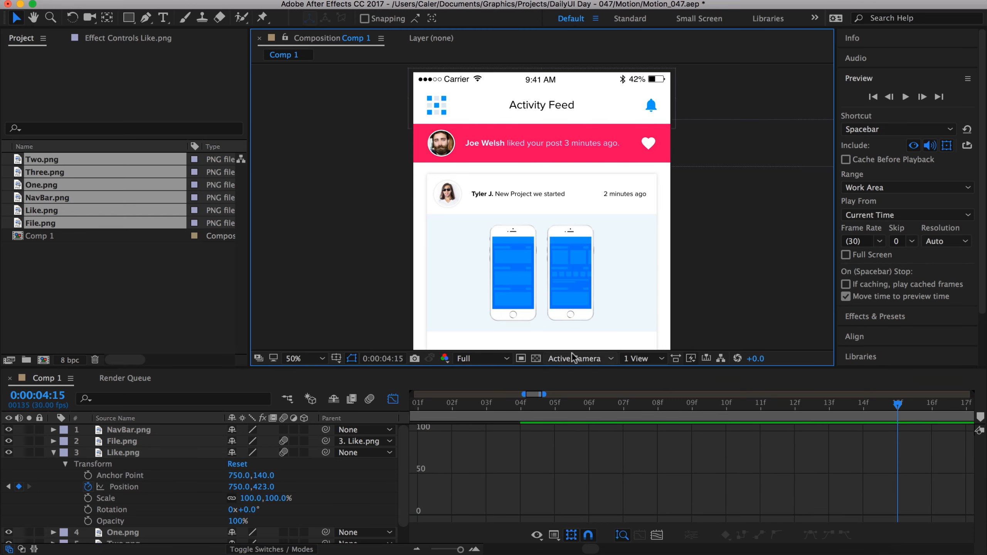
Return to 0:00:00:00 and preview the full animation including the Like banner's return
{"action": "left_click", "coordinate": [873, 91]}
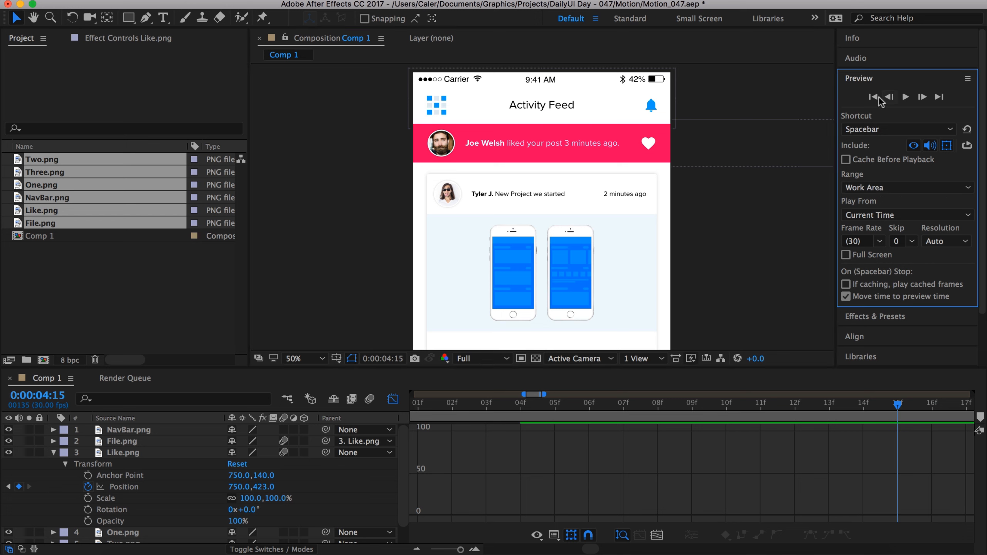
{"action": "left_click", "coordinate": [873, 97]}
{"action": "left_click", "coordinate": [905, 97]}
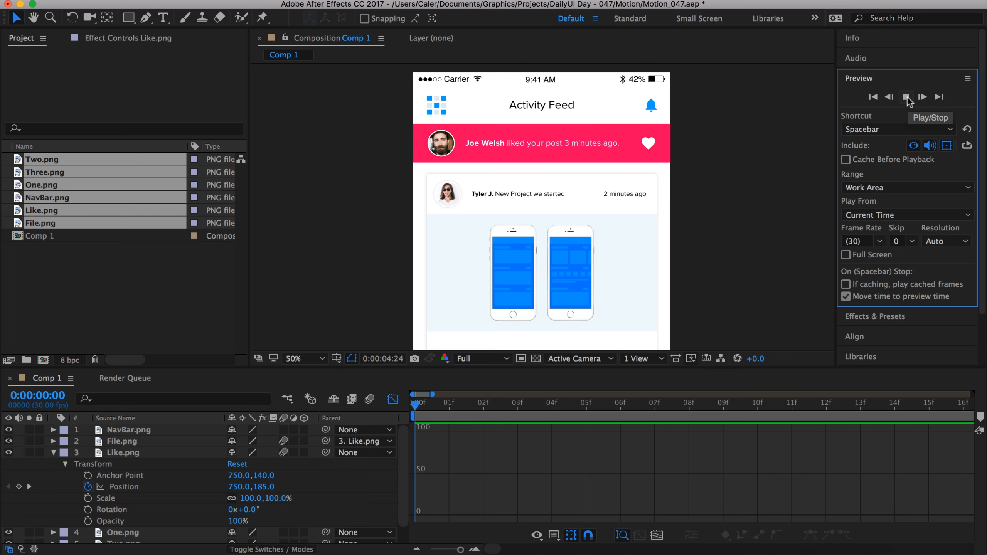
{"action": "left_click", "coordinate": [906, 97]}
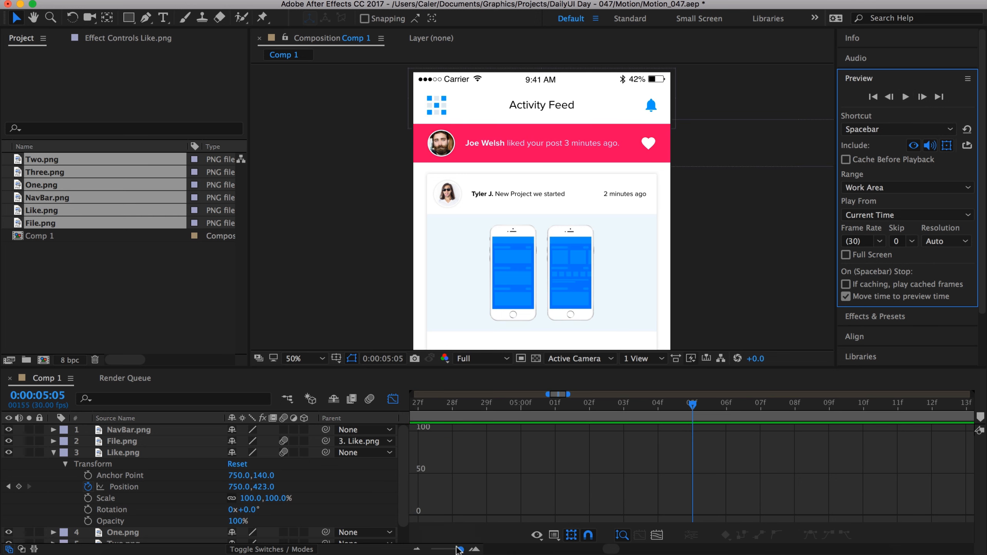
Show all of Like.png's Position keyframes in the timeline and preview the complete banner sequence from 0:00:00:29
{"action": "left_click_drag", "start_coordinate": [460, 550], "coordinate": [441, 550]}
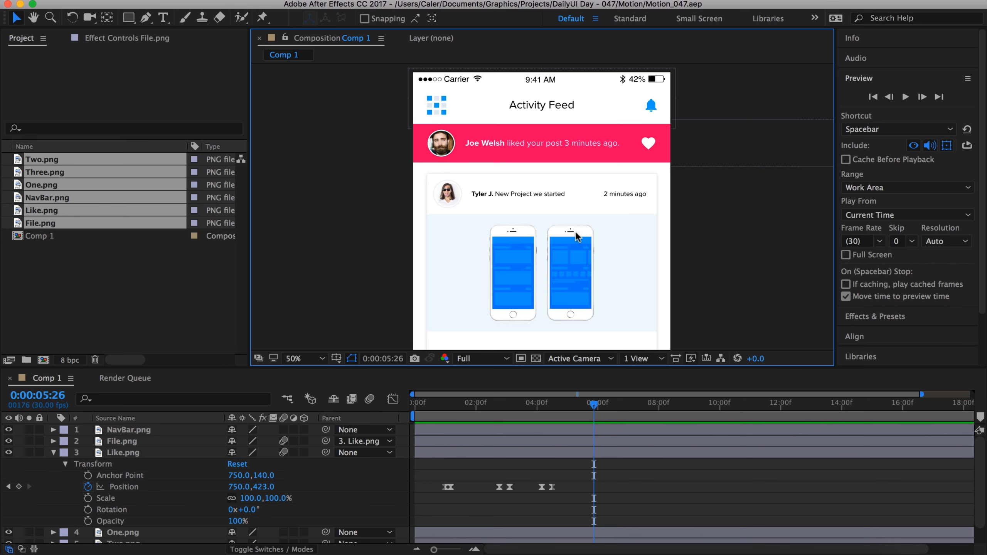
{"action": "left_click", "coordinate": [444, 405]}
{"action": "left_click", "coordinate": [905, 96]}
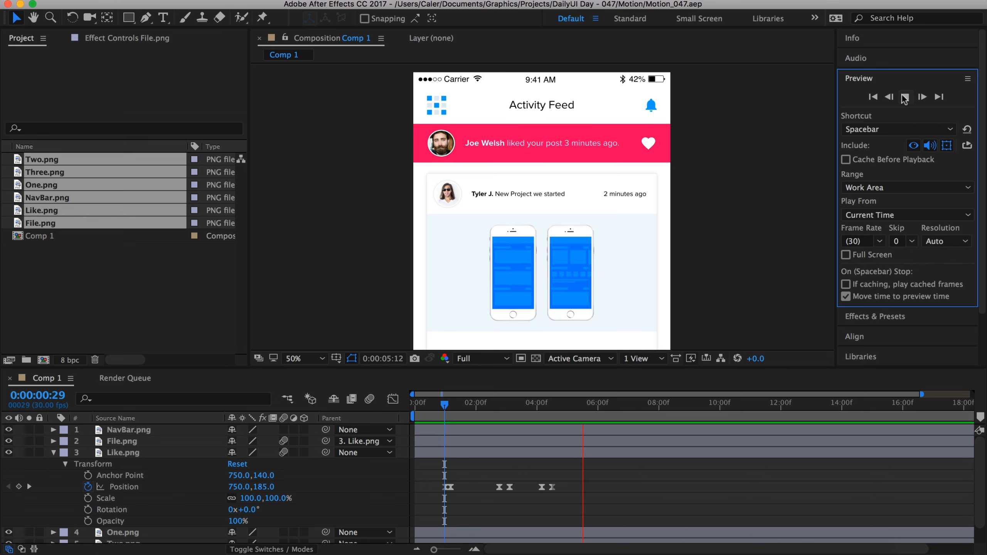
{"action": "left_click", "coordinate": [905, 96]}
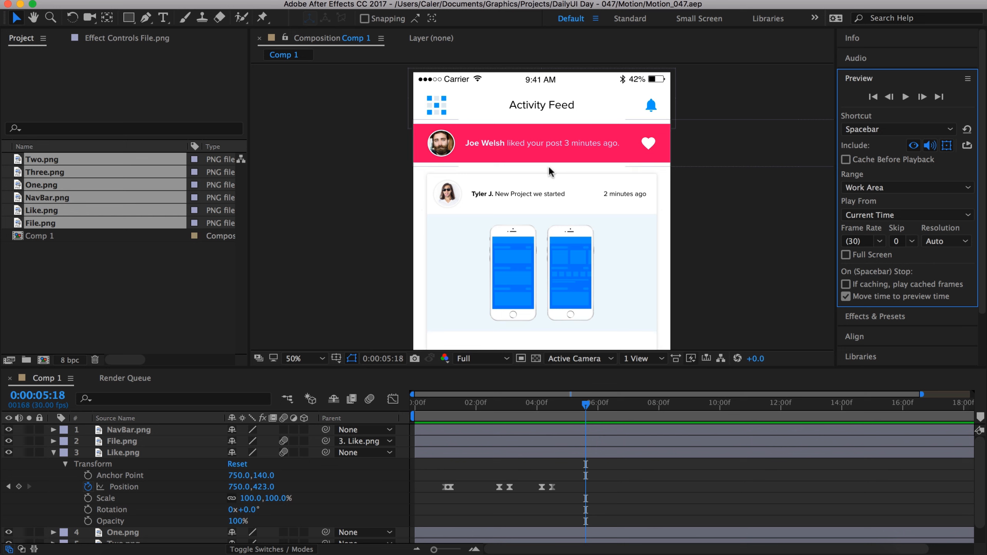
Add a Position keyframe to Like.png at 0:00:05:18 and paste a copy of its first Position keyframe at 0:00:05:23
{"action": "left_click", "coordinate": [18, 487]}
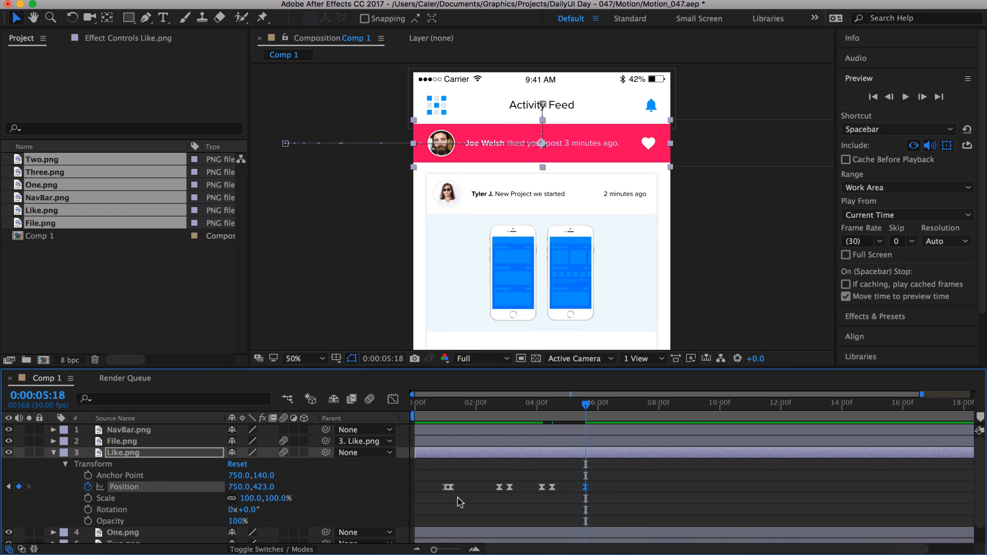
{"action": "left_click", "coordinate": [446, 488]}
{"action": "mouse_move", "coordinate": [445, 489]}
{"action": "left_click", "coordinate": [475, 550]}
{"action": "left_click_drag", "start_coordinate": [724, 407], "coordinate": [860, 408]}
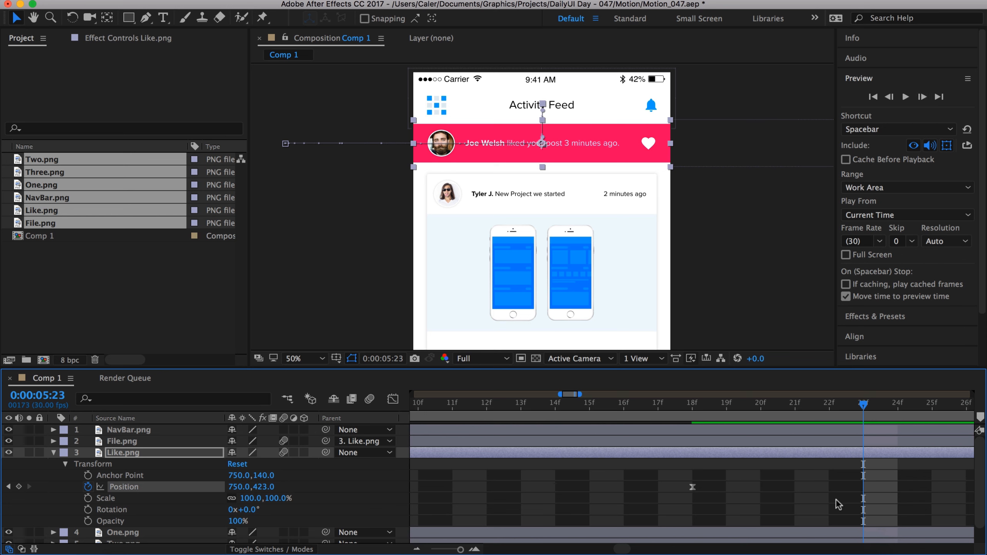
{"action": "left_click", "coordinate": [863, 487]}
Preview the Like banner sliding back up behind the nav bar from 0:00:05:18
{"action": "left_click_drag", "start_coordinate": [863, 506], "coordinate": [693, 463]}
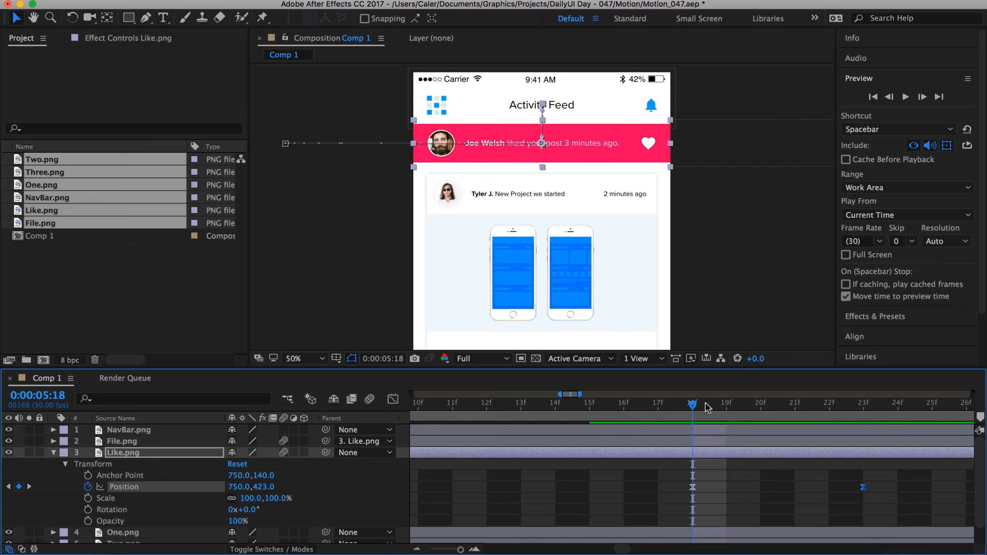
{"action": "key", "text": "space"}
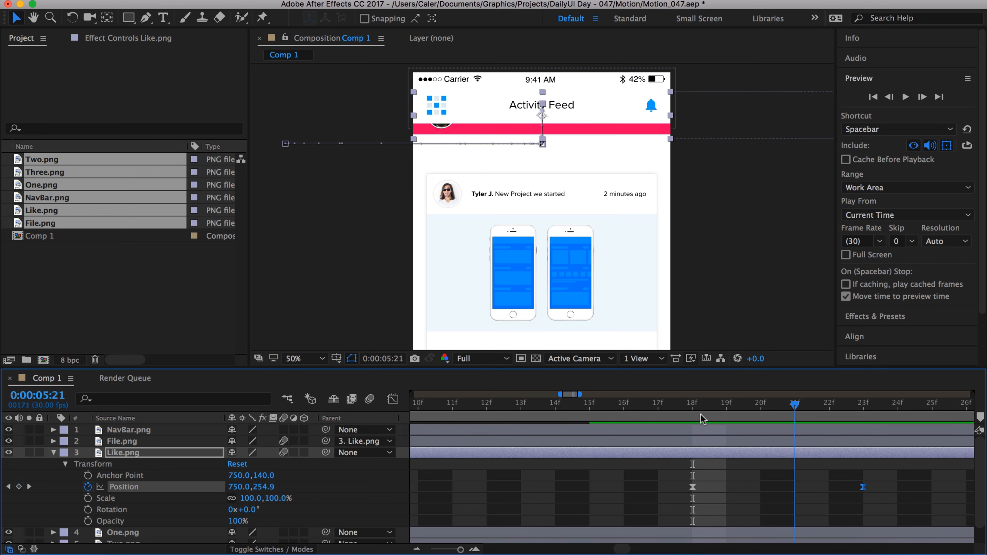
{"action": "left_click", "coordinate": [614, 415]}
{"action": "left_click", "coordinate": [906, 96]}
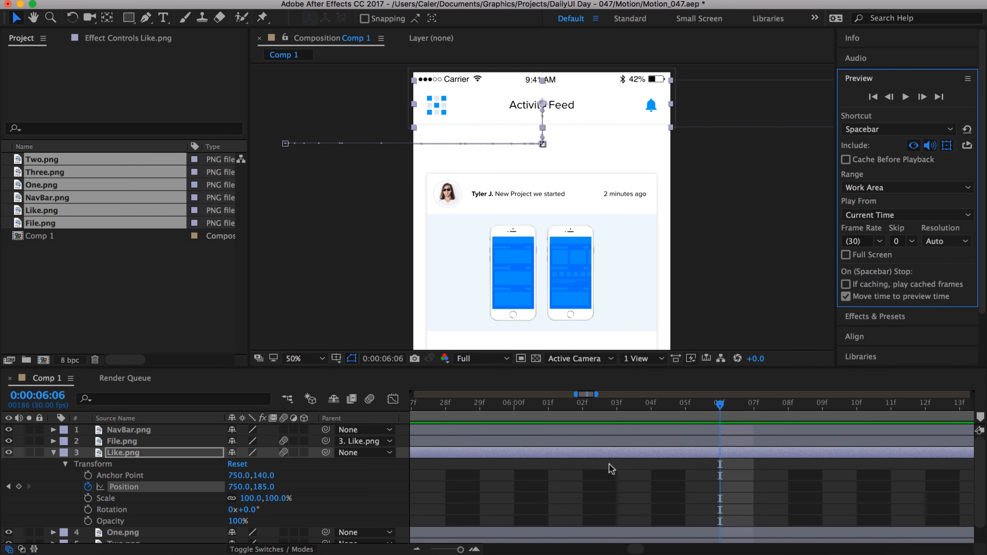
Reshape the speed curve of Like.png's last two Position keyframes into a sharp early peak with a long ease-out, matching its first slide
{"action": "scroll", "coordinate": [609, 469], "scroll_direction": "left", "scroll_amount": 5}
{"action": "left_click_drag", "start_coordinate": [756, 515], "coordinate": [513, 487]}
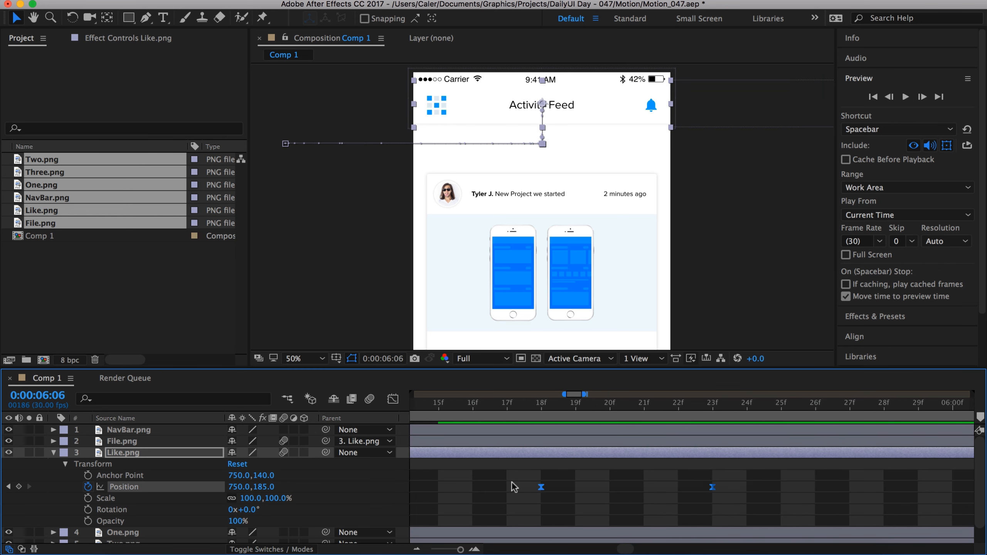
{"action": "left_click", "coordinate": [393, 400]}
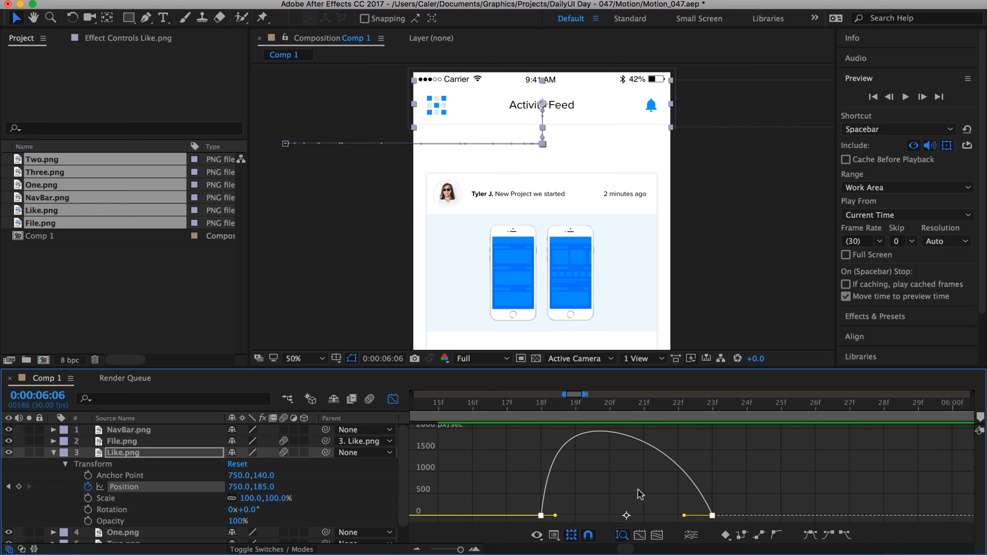
{"action": "left_click_drag", "start_coordinate": [461, 550], "coordinate": [458, 549]}
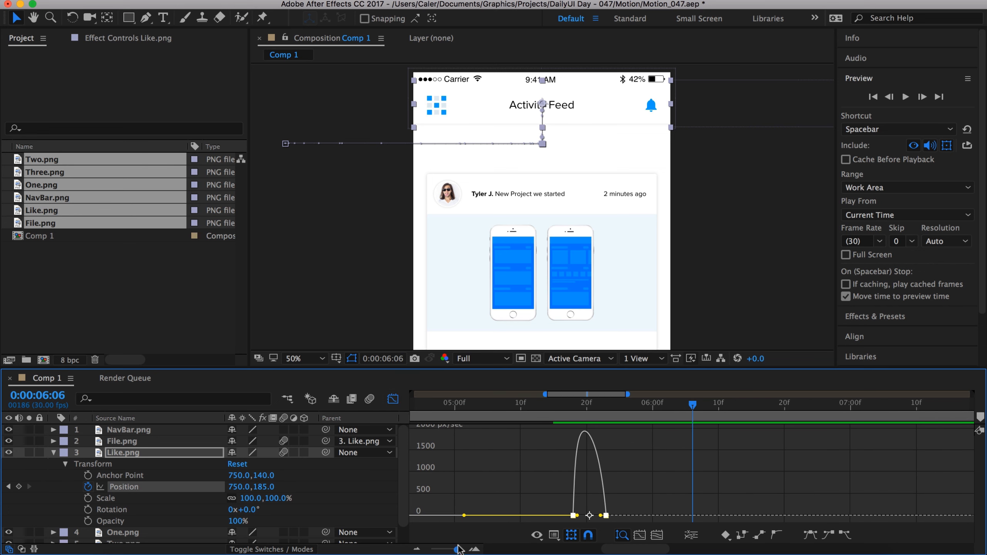
{"action": "scroll", "coordinate": [518, 512], "scroll_direction": "left", "scroll_amount": 10}
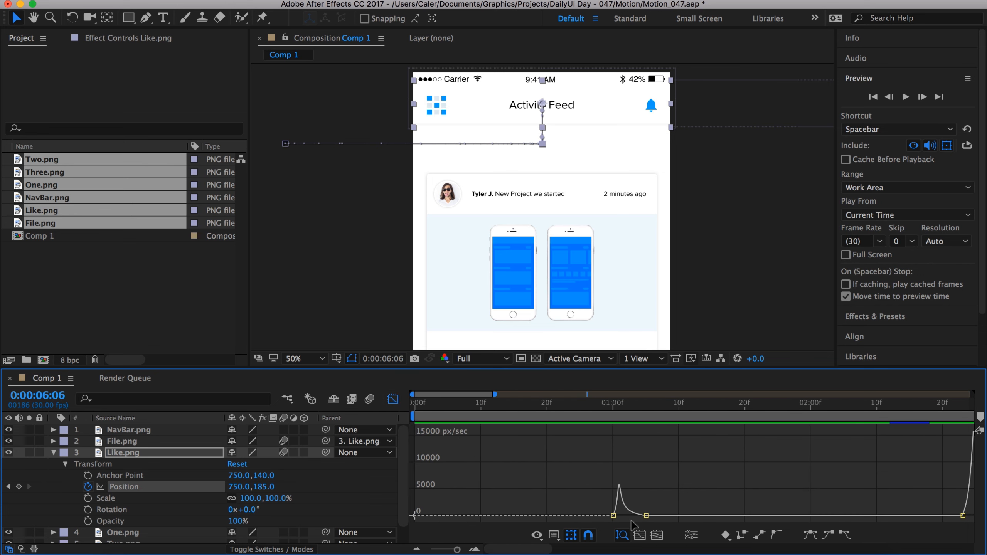
{"action": "scroll", "coordinate": [645, 506], "scroll_direction": "right", "scroll_amount": 10}
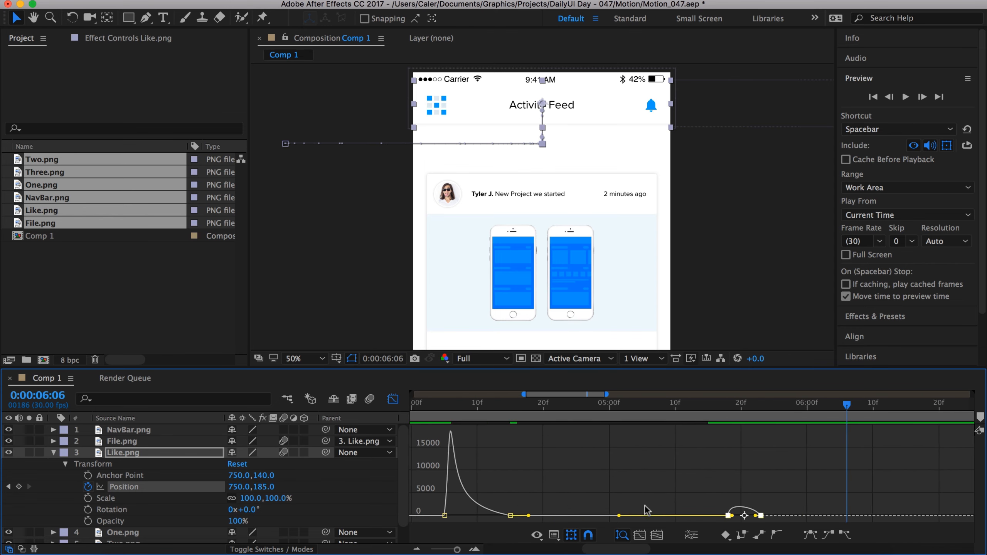
{"action": "scroll", "coordinate": [619, 520], "scroll_direction": "left", "scroll_amount": 8}
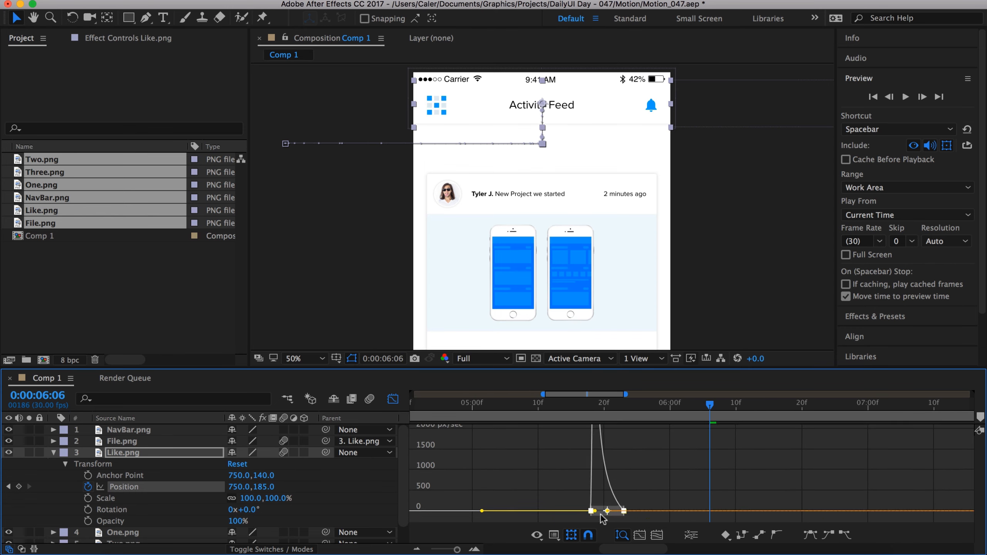
{"action": "scroll", "coordinate": [575, 513], "scroll_direction": "right", "scroll_amount": 8}
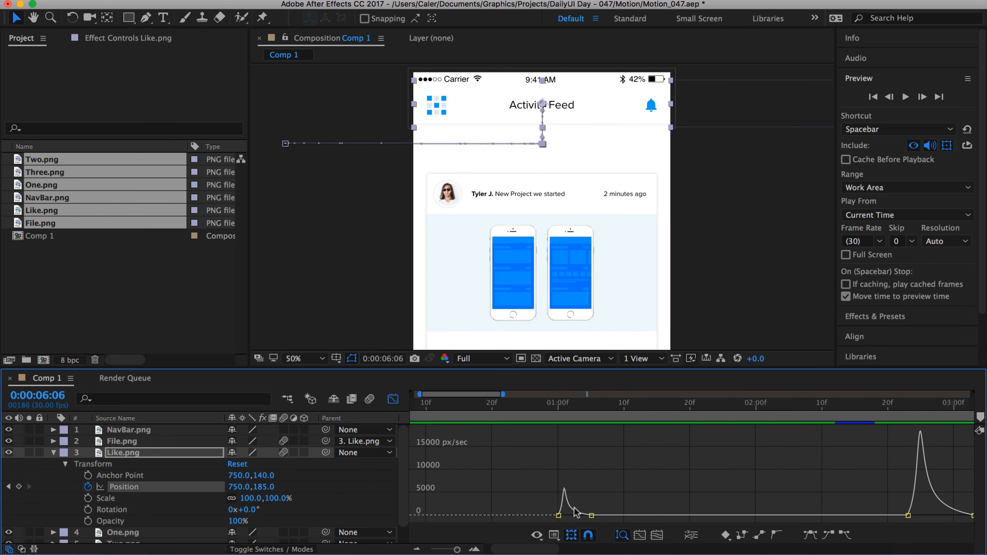
Preview the Like banner's eased exit from 0:00:05:17, and return to the layer bars with Like.png collapsed
{"action": "left_click", "coordinate": [804, 422]}
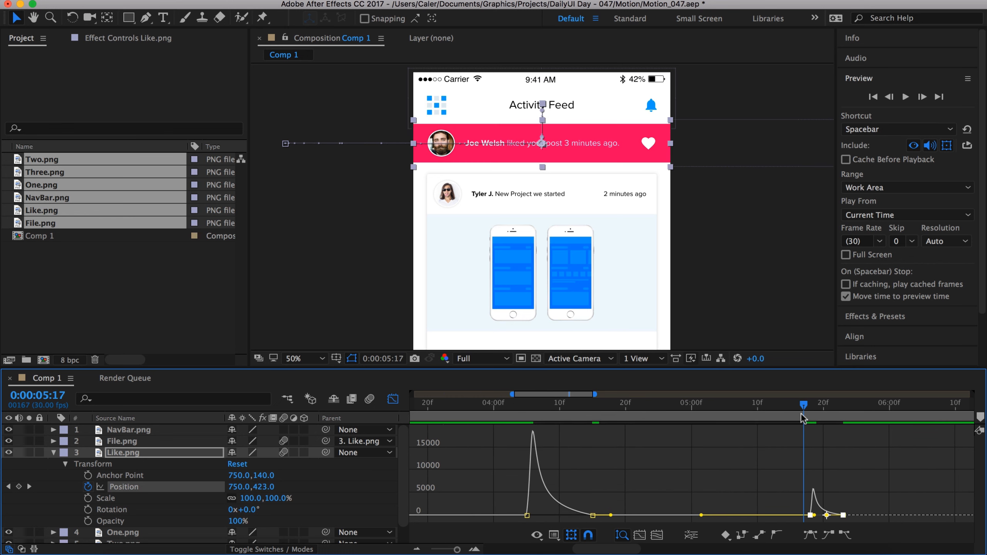
{"action": "left_click", "coordinate": [906, 97]}
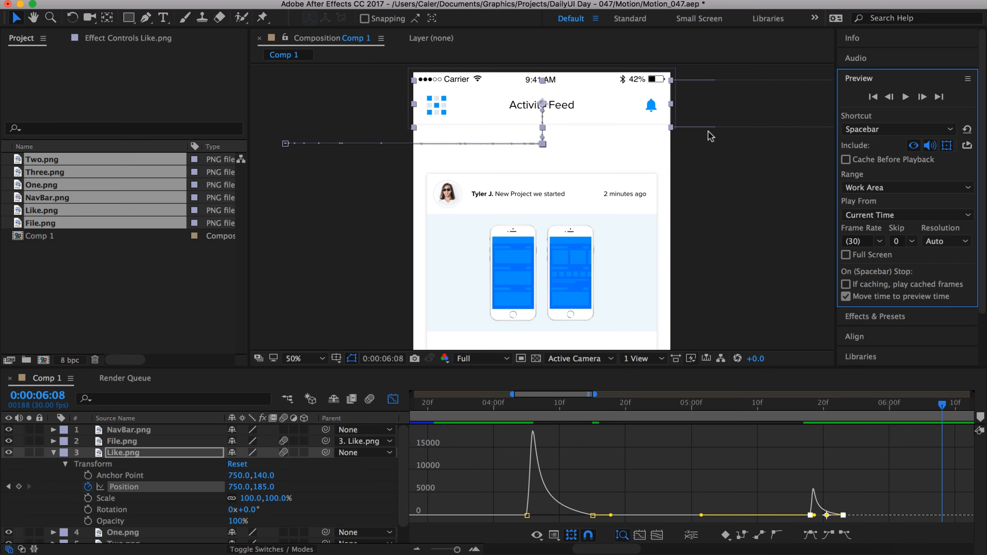
{"action": "left_click", "coordinate": [457, 549]}
{"action": "left_click_drag", "start_coordinate": [457, 549], "coordinate": [436, 550]}
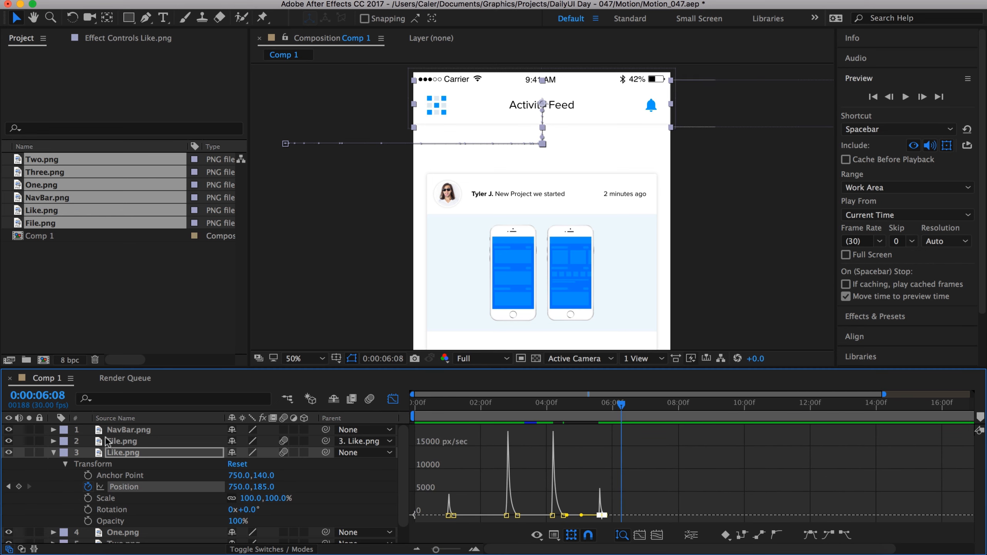
{"action": "left_click", "coordinate": [53, 452]}
{"action": "left_click", "coordinate": [393, 399]}
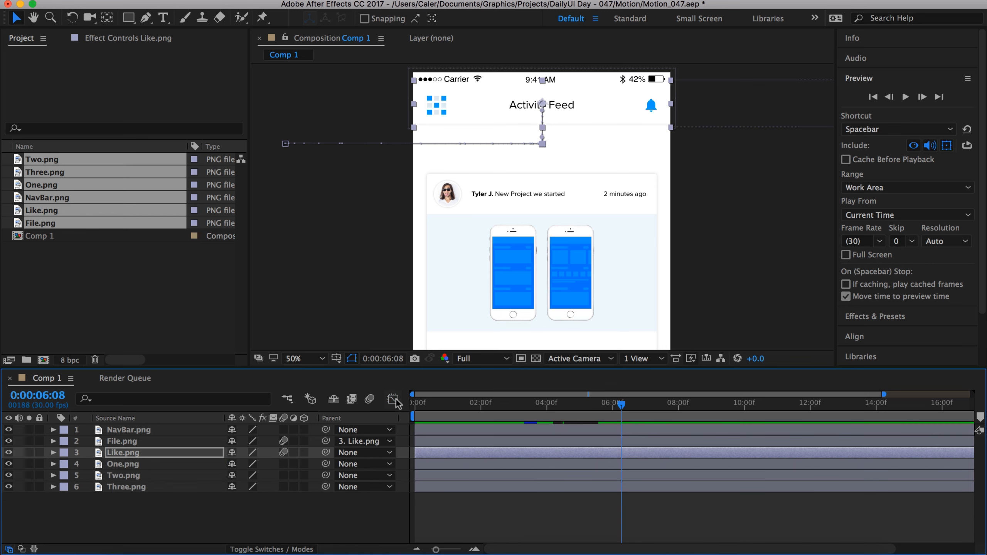
Preview the Like banner's return and exit together from 0:00:04:09
{"action": "left_click_drag", "start_coordinate": [437, 550], "coordinate": [430, 550]}
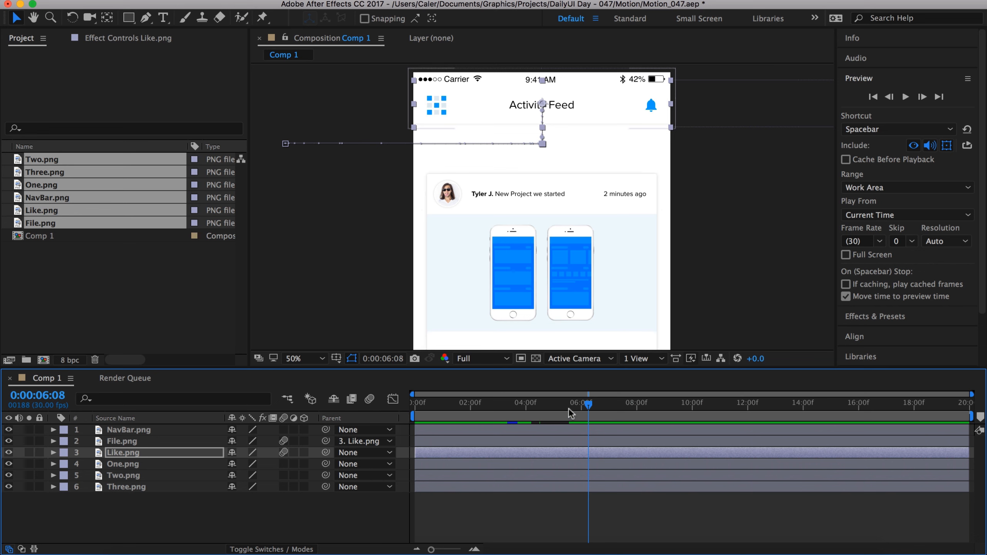
{"action": "left_click_drag", "start_coordinate": [571, 405], "coordinate": [534, 409]}
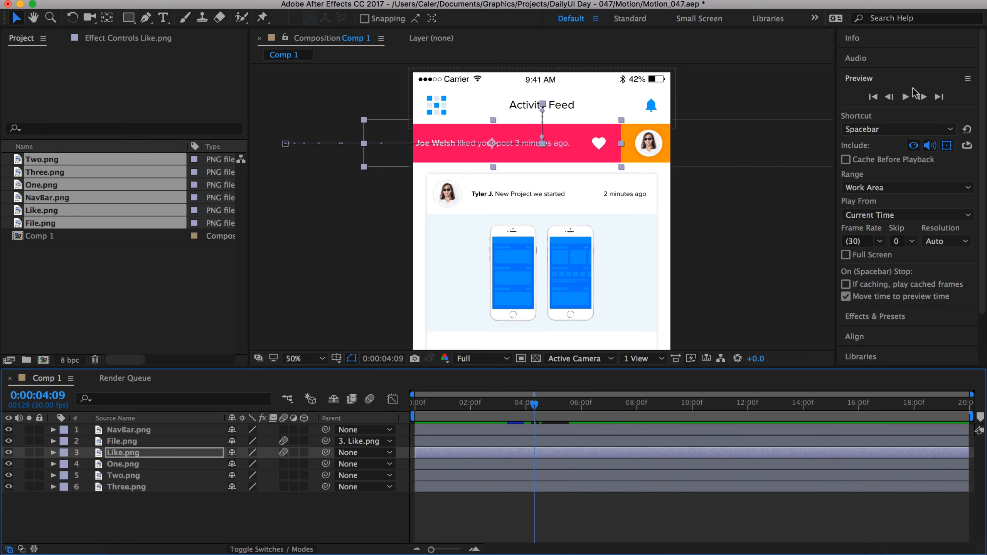
{"action": "left_click", "coordinate": [907, 97]}
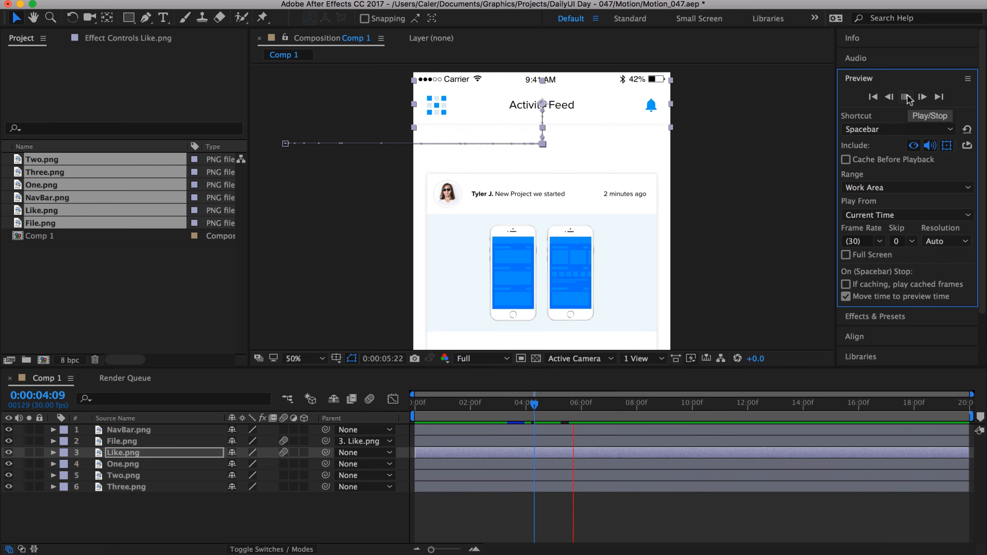
{"action": "left_click", "coordinate": [908, 98]}
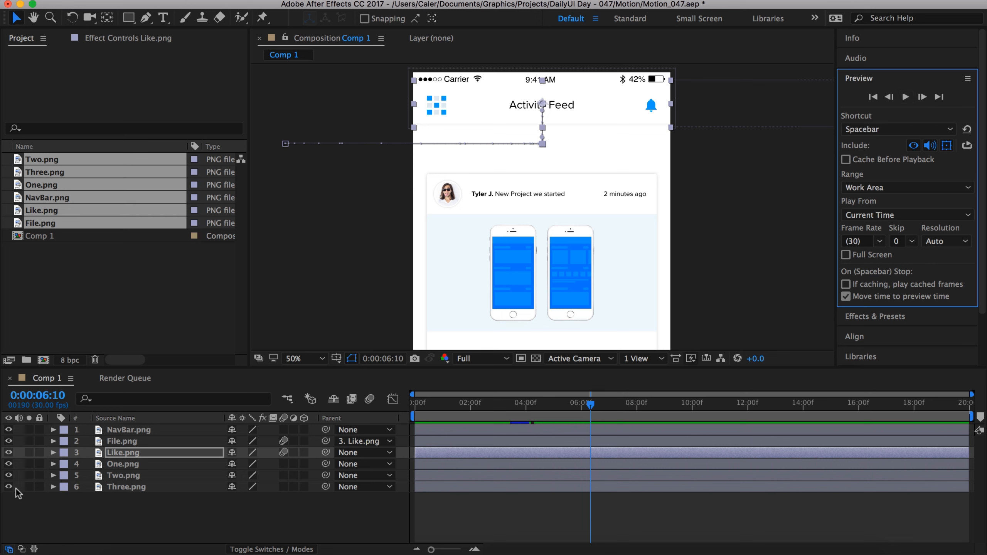
Expand Like.png's properties and set the current time to the start of its exit move at 0:00:05:18
{"action": "left_click", "coordinate": [55, 452]}
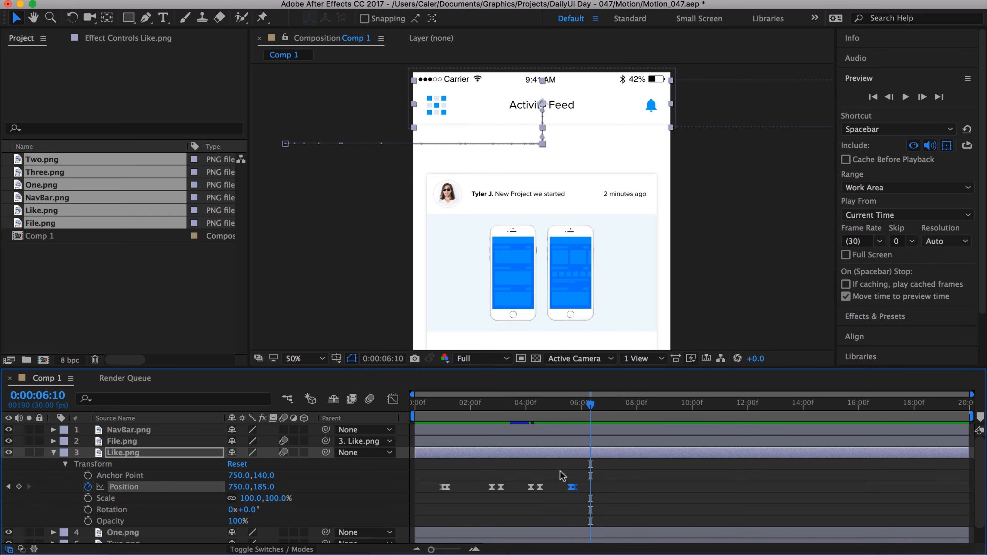
{"action": "left_click", "coordinate": [567, 403]}
{"action": "left_click_drag", "start_coordinate": [567, 401], "coordinate": [569, 403]}
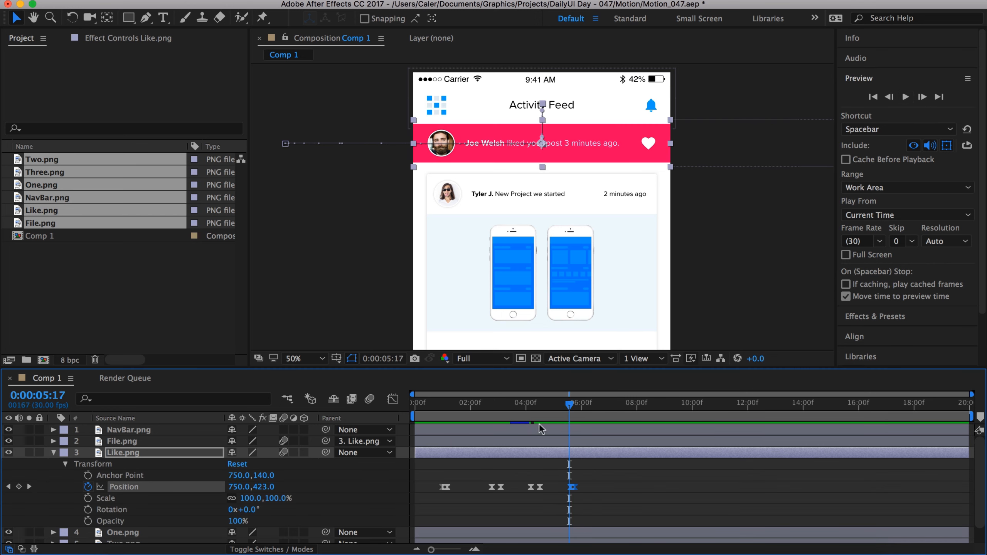
{"action": "left_click_drag", "start_coordinate": [433, 549], "coordinate": [484, 549]}
{"action": "left_click", "coordinate": [650, 505]}
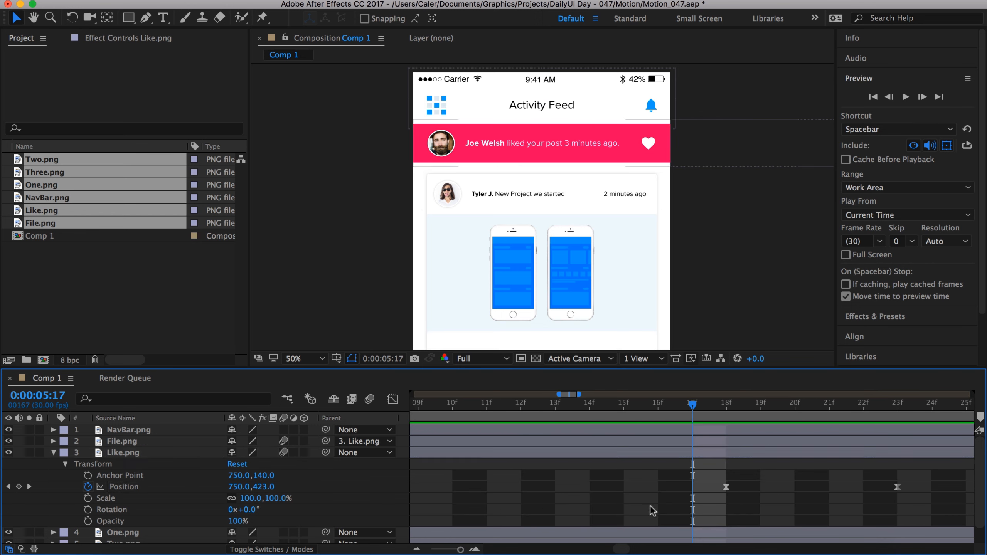
{"action": "key", "text": "Page_Down"}
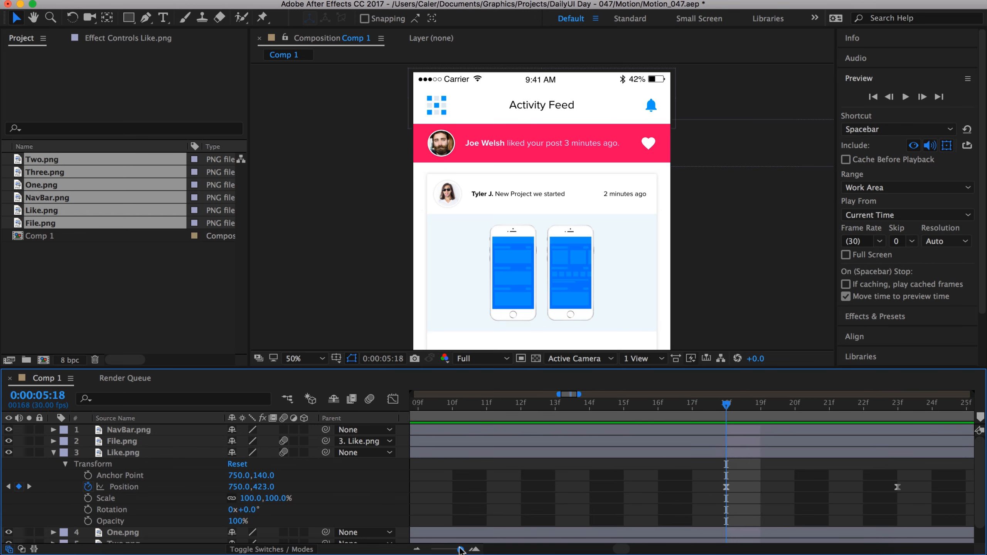
Expand the transform properties of One.png, Two.png and Three.png to show their Position keyframes
{"action": "left_click_drag", "start_coordinate": [460, 549], "coordinate": [453, 550]}
{"action": "scroll", "coordinate": [466, 523], "scroll_direction": "down", "scroll_amount": 2}
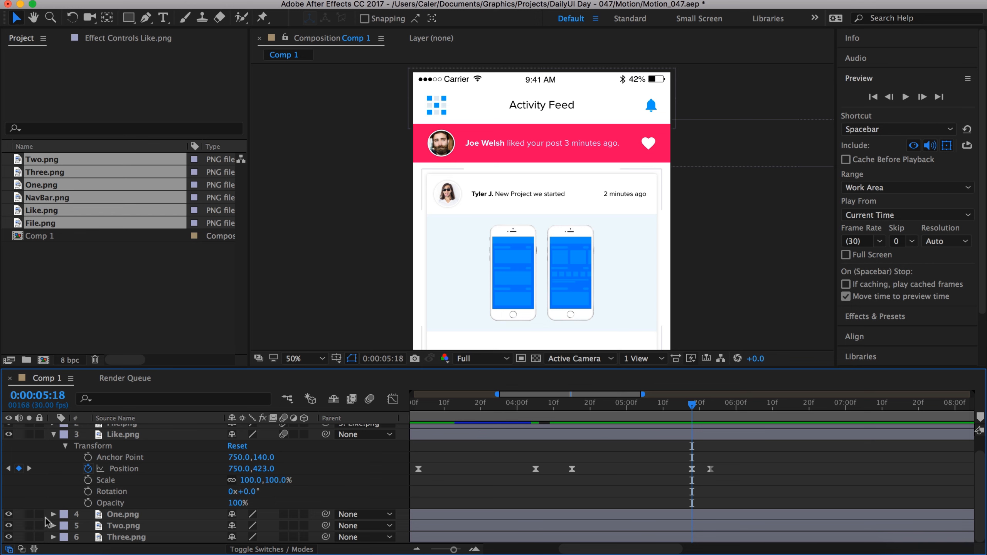
{"action": "left_click", "coordinate": [54, 514]}
{"action": "scroll", "coordinate": [54, 525], "scroll_direction": "down", "scroll_amount": 3}
{"action": "left_click", "coordinate": [53, 525]}
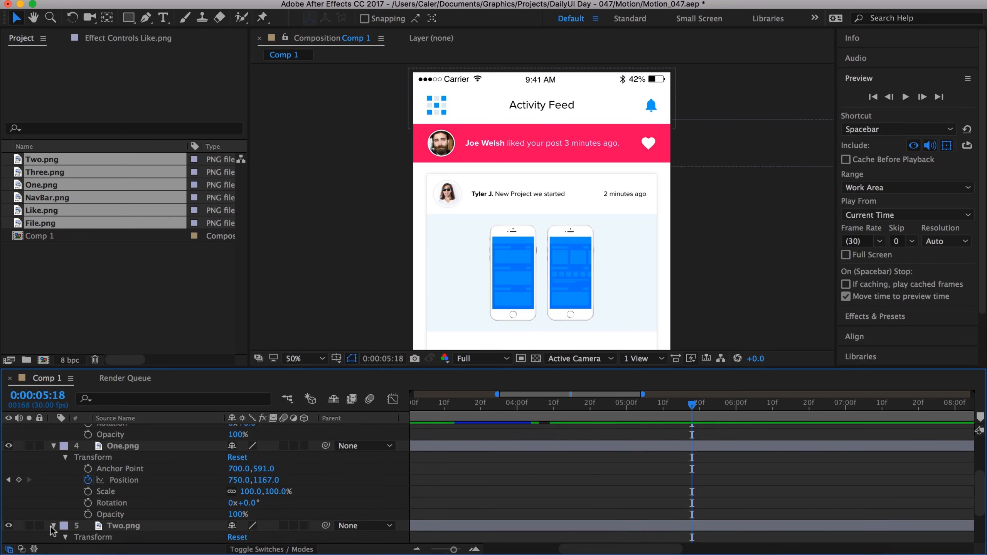
{"action": "scroll", "coordinate": [53, 531], "scroll_direction": "down", "scroll_amount": 5}
{"action": "left_click", "coordinate": [52, 538]}
{"action": "scroll", "coordinate": [51, 542], "scroll_direction": "down", "scroll_amount": 4}
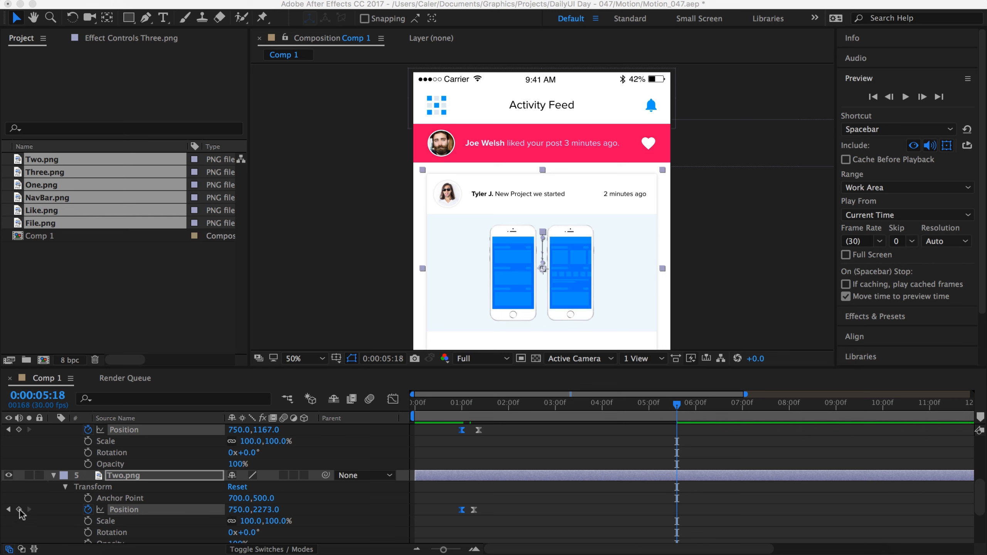
Add Position keyframes to One.png, Two.png and Three.png at 0:00:05:18, holding their lowered positions
{"action": "left_click", "coordinate": [21, 514]}
{"action": "left_click", "coordinate": [18, 509]}
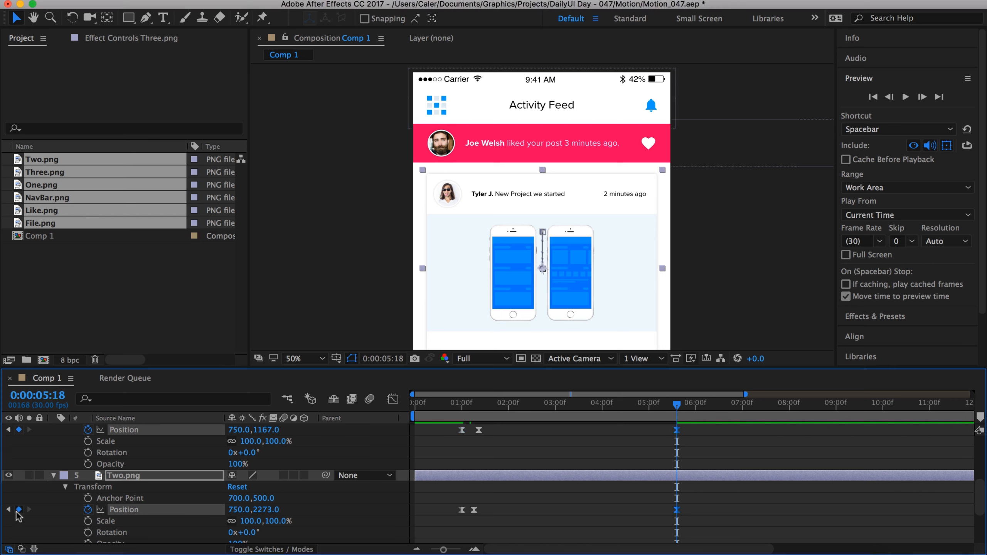
{"action": "scroll", "coordinate": [571, 474], "scroll_direction": "up", "scroll_amount": 4}
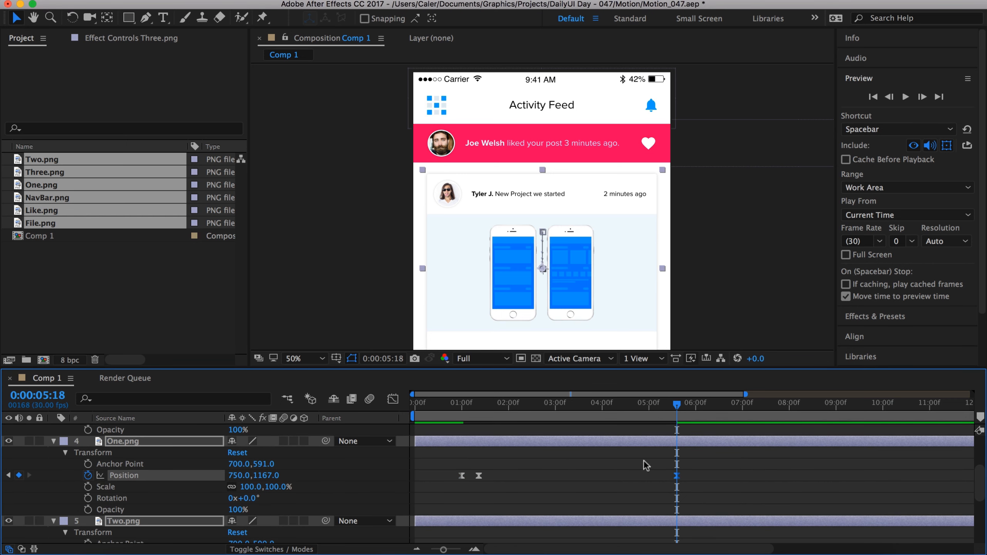
{"action": "scroll", "coordinate": [684, 469], "scroll_direction": "down", "scroll_amount": 8}
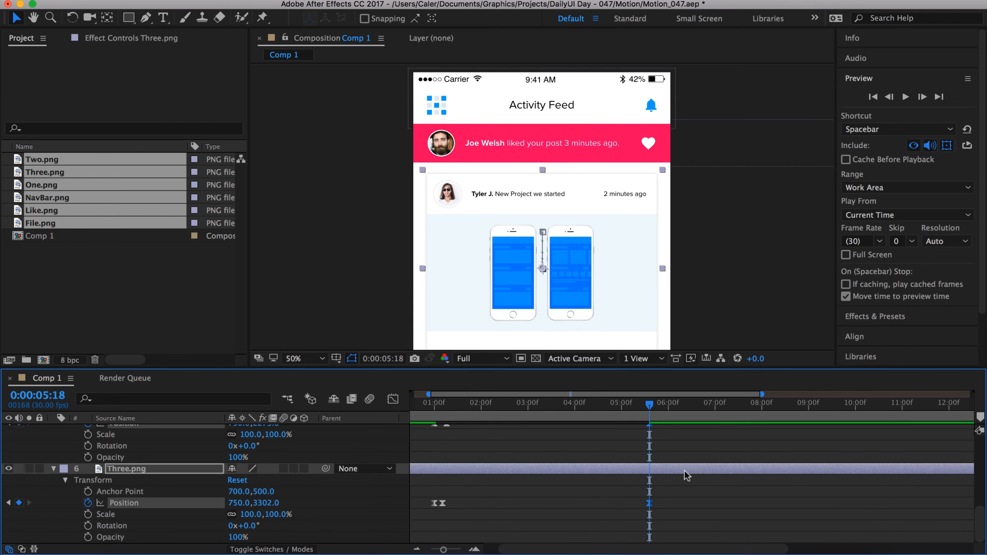
{"action": "scroll", "coordinate": [684, 470], "scroll_direction": "up", "scroll_amount": 10}
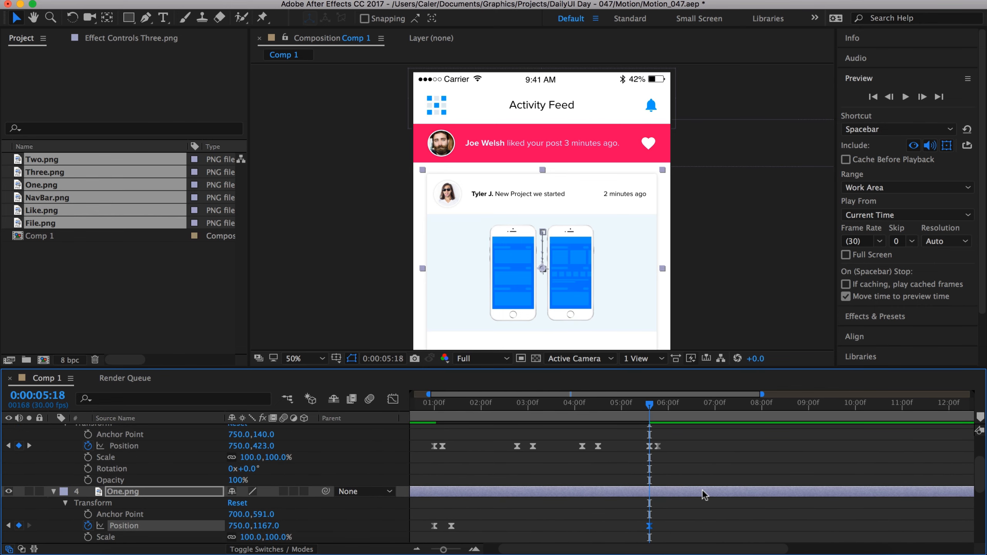
Copy Three.png's first Position keyframe to 0:00:05:23, returning that post to 750.0,3084.0
{"action": "left_click_drag", "start_coordinate": [650, 405], "coordinate": [657, 409]}
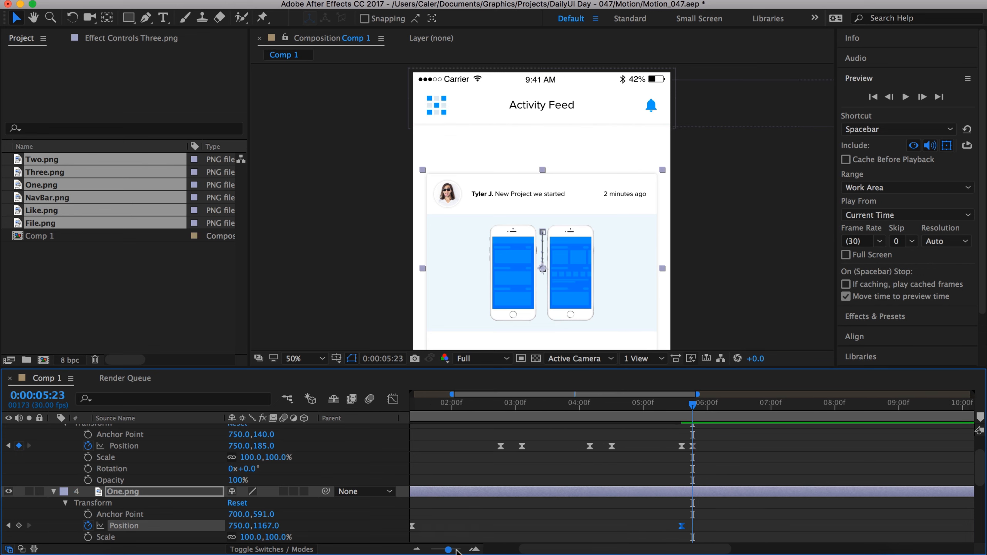
{"action": "mouse_move", "coordinate": [443, 549]}
{"action": "left_mouse_down"}
{"action": "mouse_move", "coordinate": [467, 550]}
{"action": "mouse_move", "coordinate": [455, 550]}
{"action": "left_mouse_up"}
{"action": "scroll", "coordinate": [616, 474], "scroll_direction": "down", "scroll_amount": 10}
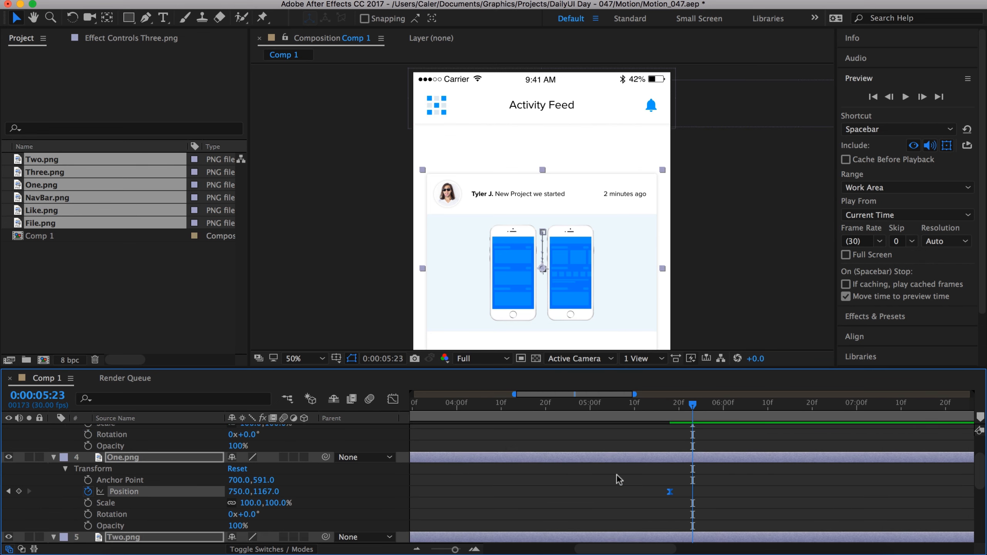
{"action": "scroll", "coordinate": [667, 502], "scroll_direction": "down", "scroll_amount": 1}
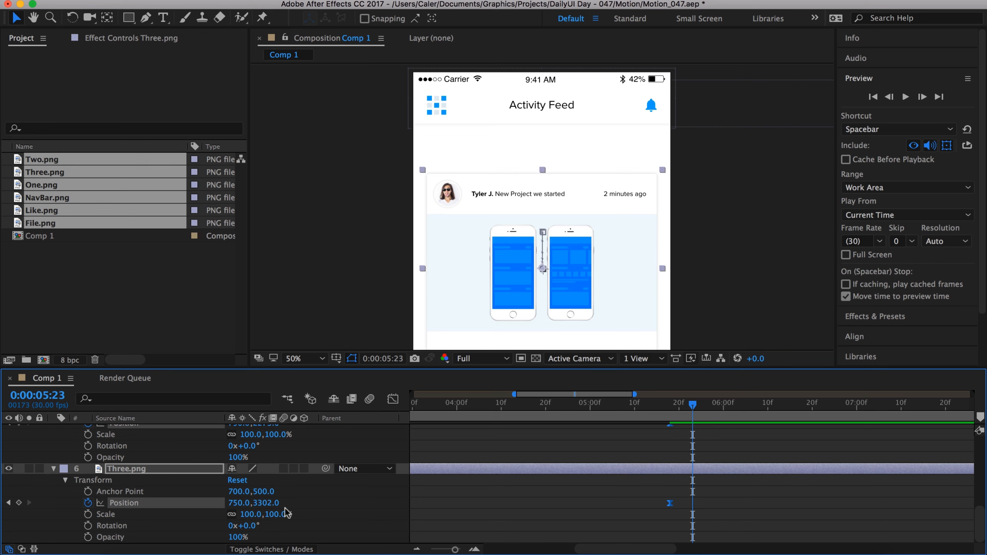
{"action": "left_click_drag", "start_coordinate": [456, 549], "coordinate": [447, 550]}
{"action": "scroll", "coordinate": [461, 521], "scroll_direction": "left", "scroll_amount": 3}
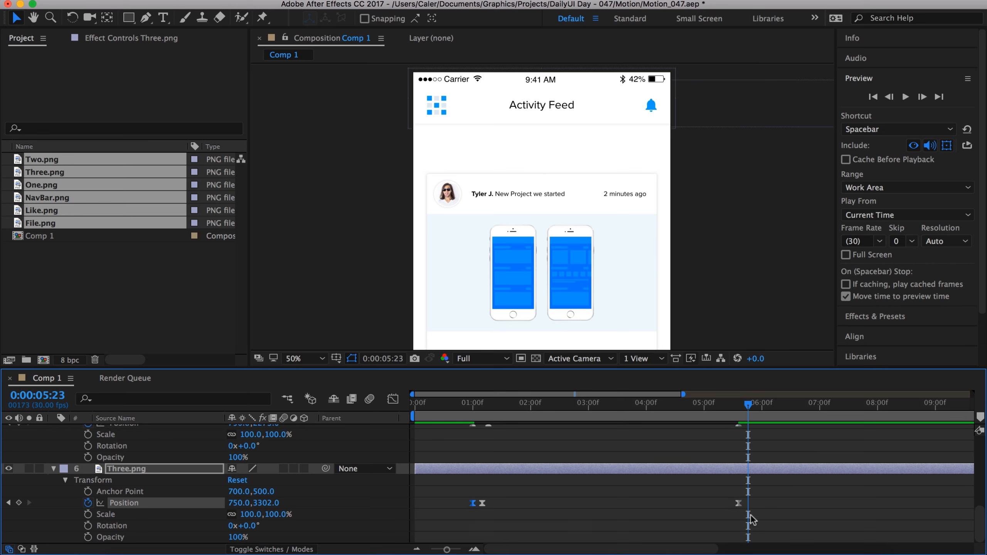
{"action": "key", "text": "super+v"}
Copy the first Position keyframes of Two.png and One.png to 0:00:05:23, returning them to 750.0,2055.0 and 750.0,949.0
{"action": "scroll", "coordinate": [661, 517], "scroll_direction": "up", "scroll_amount": 3}
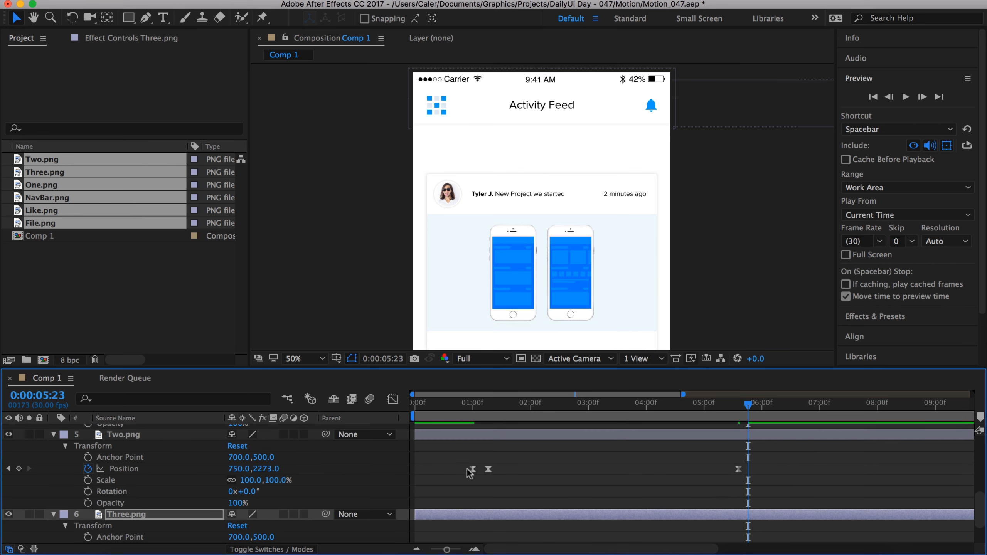
{"action": "left_click", "coordinate": [473, 469]}
{"action": "key", "text": "super+v"}
{"action": "scroll", "coordinate": [750, 473], "scroll_direction": "up", "scroll_amount": 2}
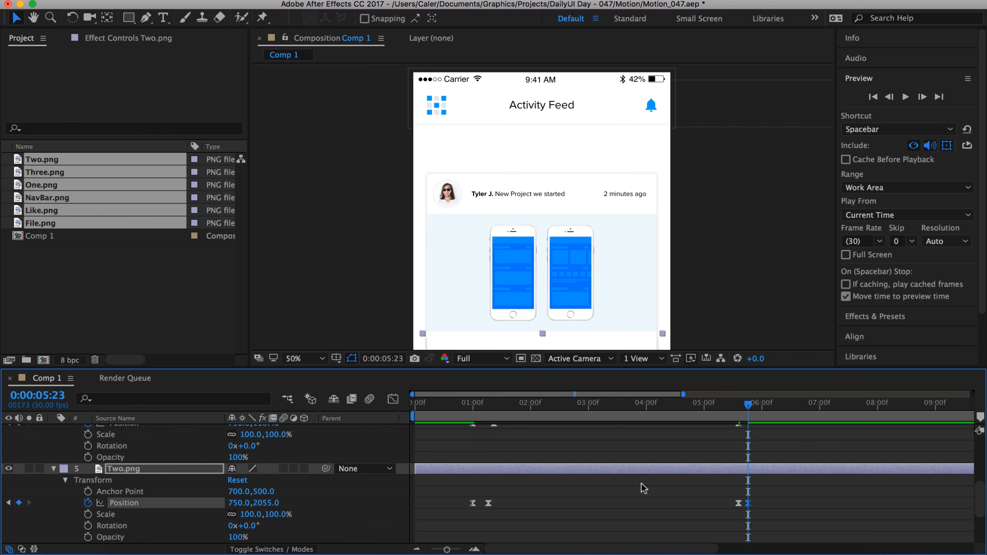
{"action": "left_click", "coordinate": [473, 435]}
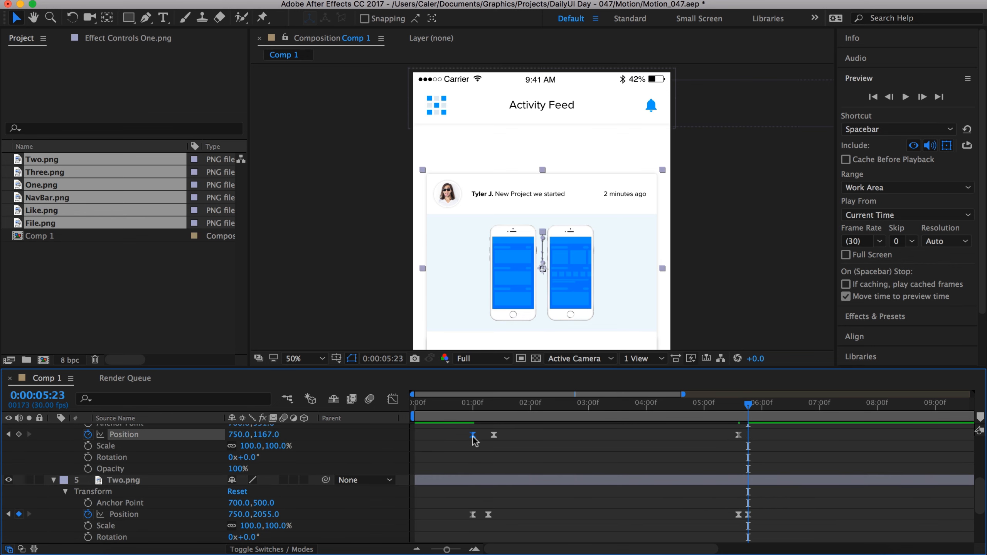
{"action": "key", "text": "super+v"}
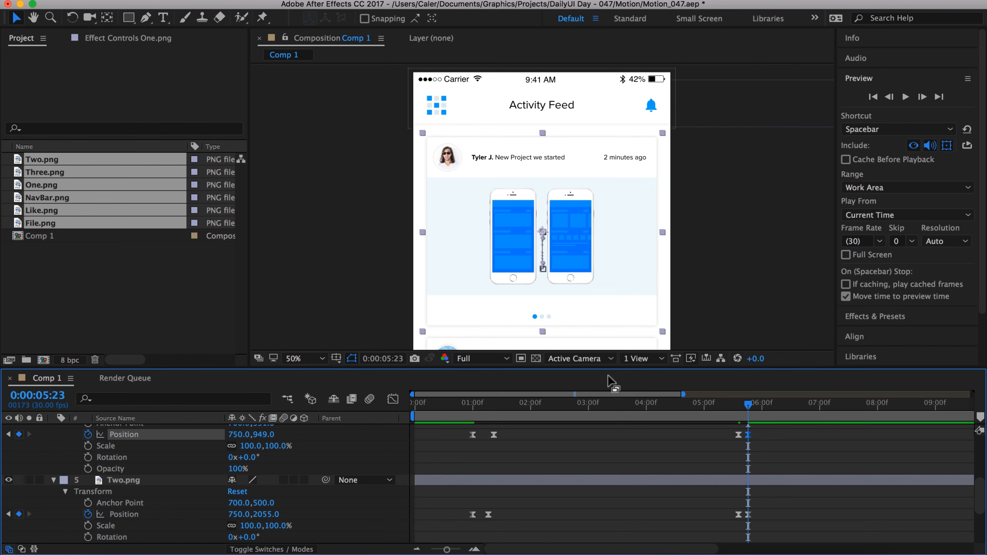
Delay Two.png's final Position keyframe to 0:00:05:26
{"action": "left_click", "coordinate": [749, 514]}
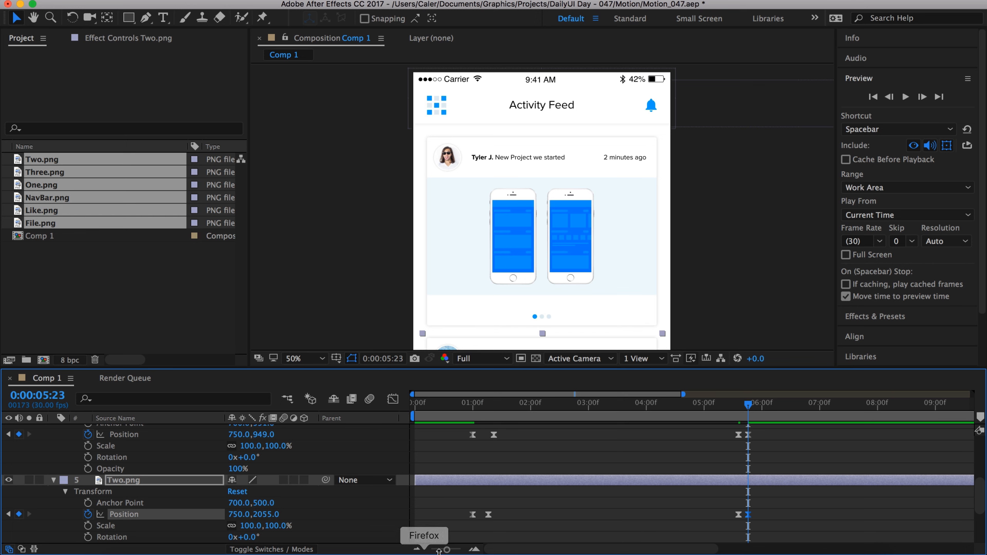
{"action": "left_click_drag", "start_coordinate": [447, 550], "coordinate": [464, 550]}
{"action": "left_click_drag", "start_coordinate": [692, 516], "coordinate": [793, 516]}
Delay Three.png's final Position keyframe to 0:00:05:29 to stagger its return after the other posts
{"action": "scroll", "coordinate": [793, 515], "scroll_direction": "down", "scroll_amount": 3}
{"action": "scroll", "coordinate": [793, 515], "scroll_direction": "down", "scroll_amount": 1}
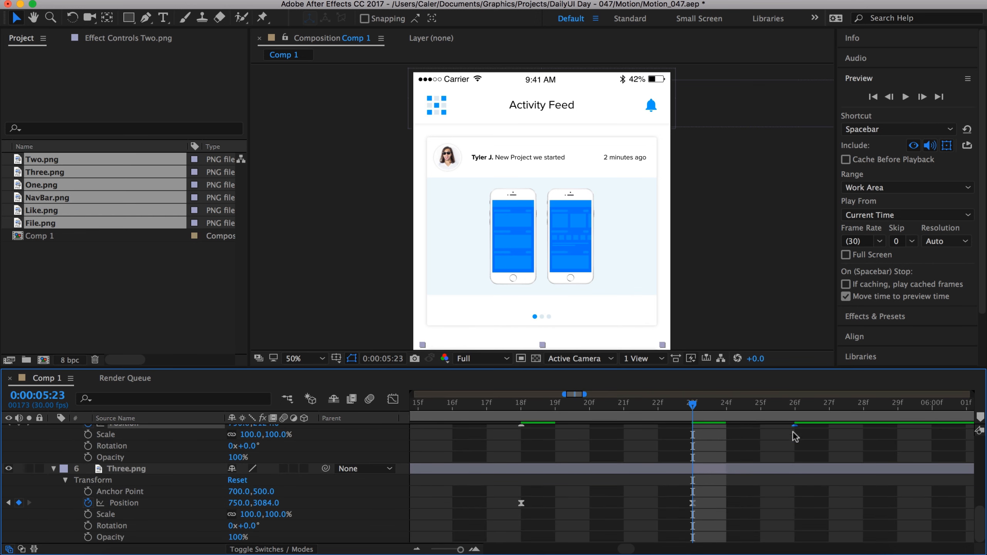
{"action": "left_click", "coordinate": [795, 412]}
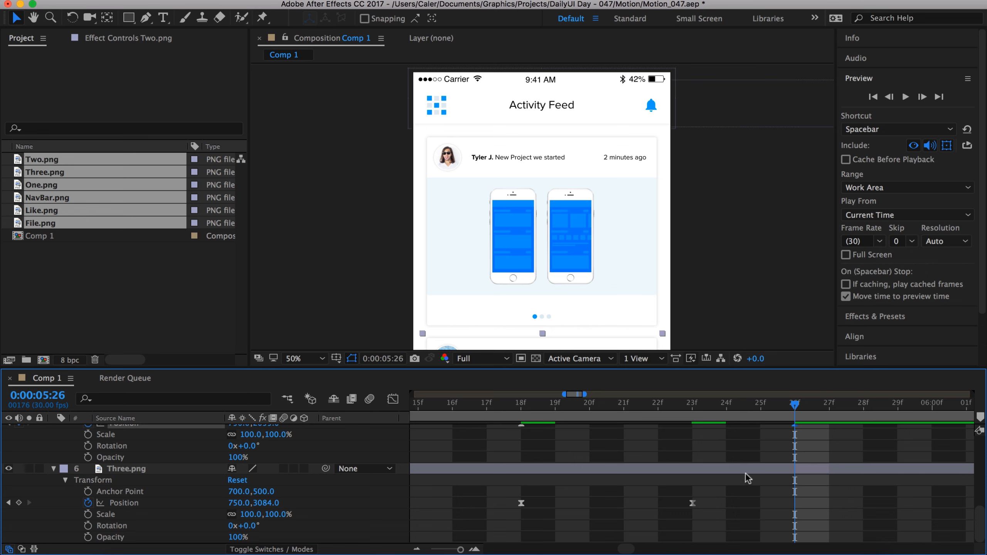
{"action": "left_click_drag", "start_coordinate": [693, 505], "coordinate": [792, 506]}
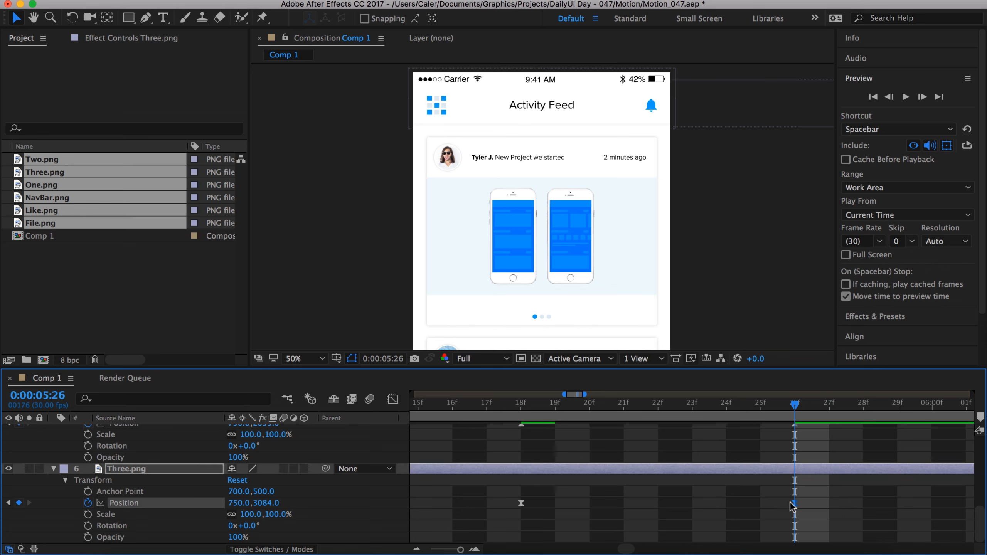
{"action": "scroll", "coordinate": [797, 489], "scroll_direction": "up", "scroll_amount": 2}
{"action": "scroll", "coordinate": [797, 490], "scroll_direction": "down", "scroll_amount": 2}
{"action": "left_click", "coordinate": [828, 410]}
{"action": "left_click", "coordinate": [860, 407]}
{"action": "left_click", "coordinate": [895, 407]}
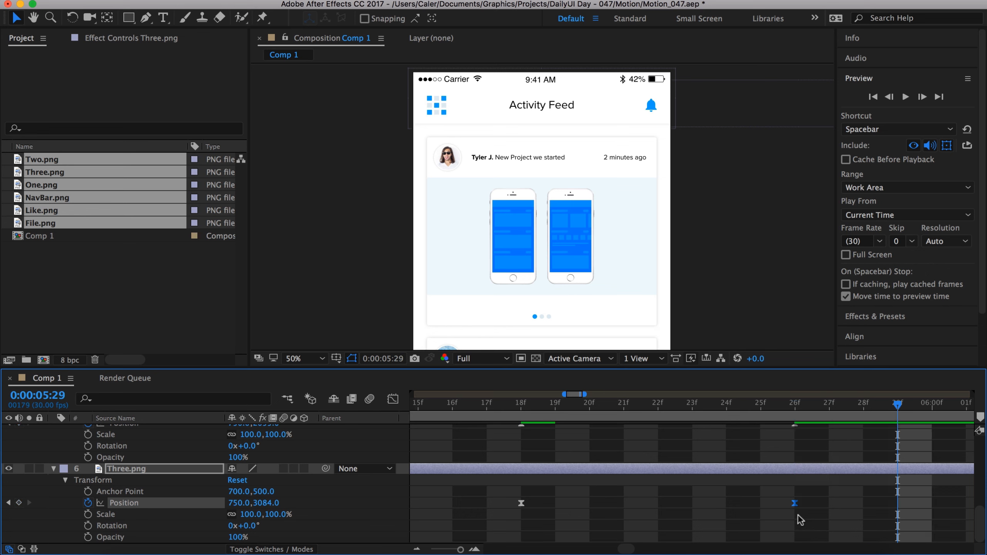
{"action": "left_click_drag", "start_coordinate": [795, 503], "coordinate": [897, 503]}
Check the staggered keyframes of the three posts and preview their return from 0:00:05:10
{"action": "scroll", "coordinate": [890, 506], "scroll_direction": "up", "scroll_amount": 2}
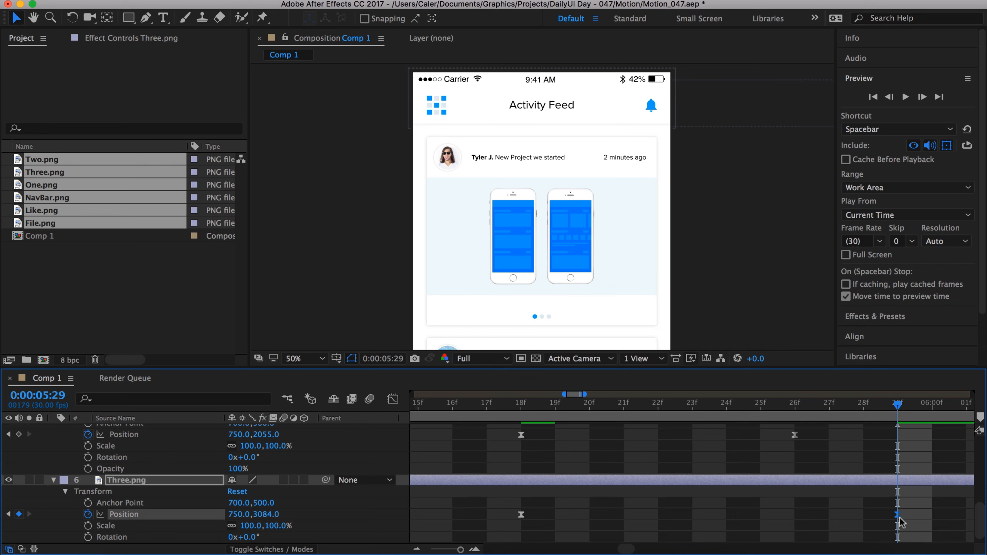
{"action": "scroll", "coordinate": [817, 491], "scroll_direction": "up", "scroll_amount": 3}
{"action": "scroll", "coordinate": [797, 489], "scroll_direction": "left", "scroll_amount": 1}
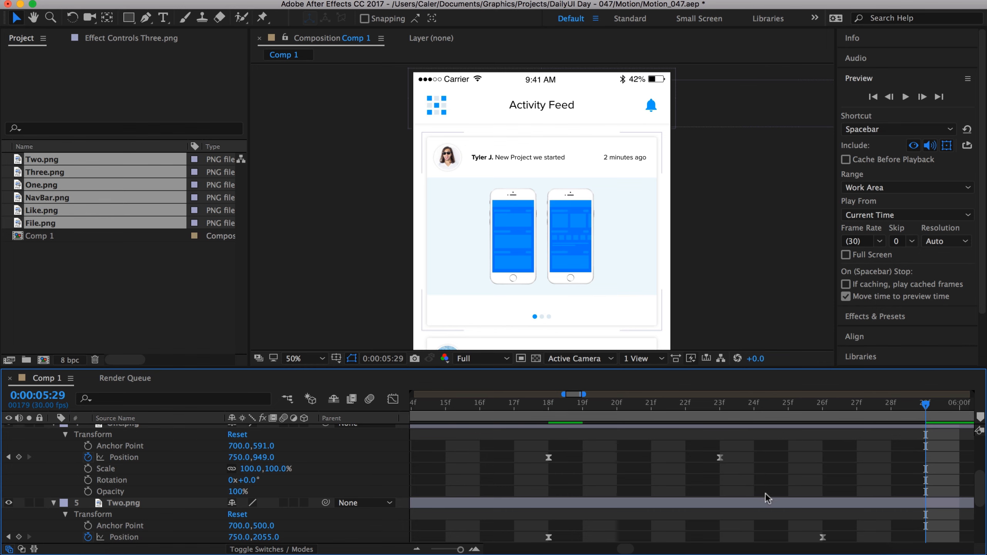
{"action": "scroll", "coordinate": [766, 495], "scroll_direction": "down", "scroll_amount": 5}
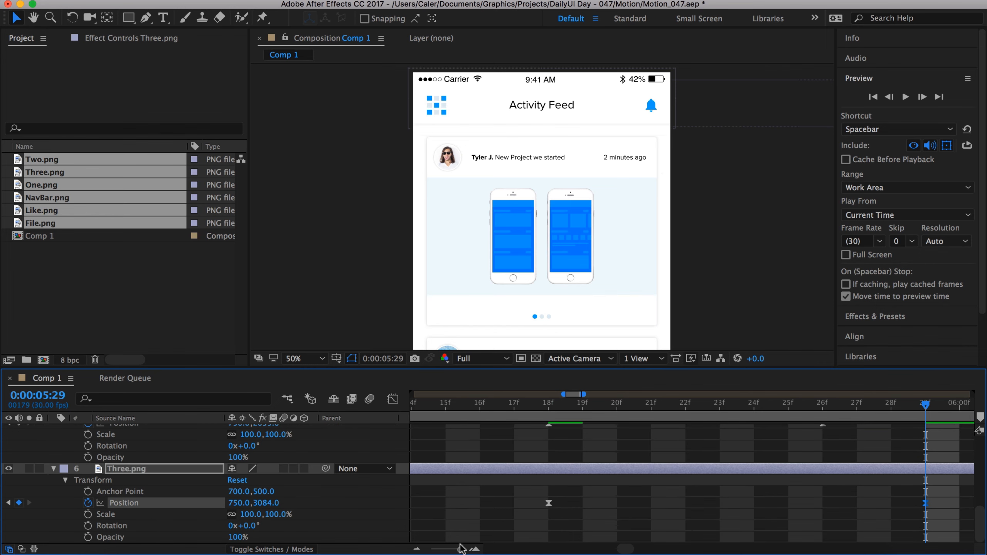
{"action": "left_click_drag", "start_coordinate": [460, 549], "coordinate": [445, 550]}
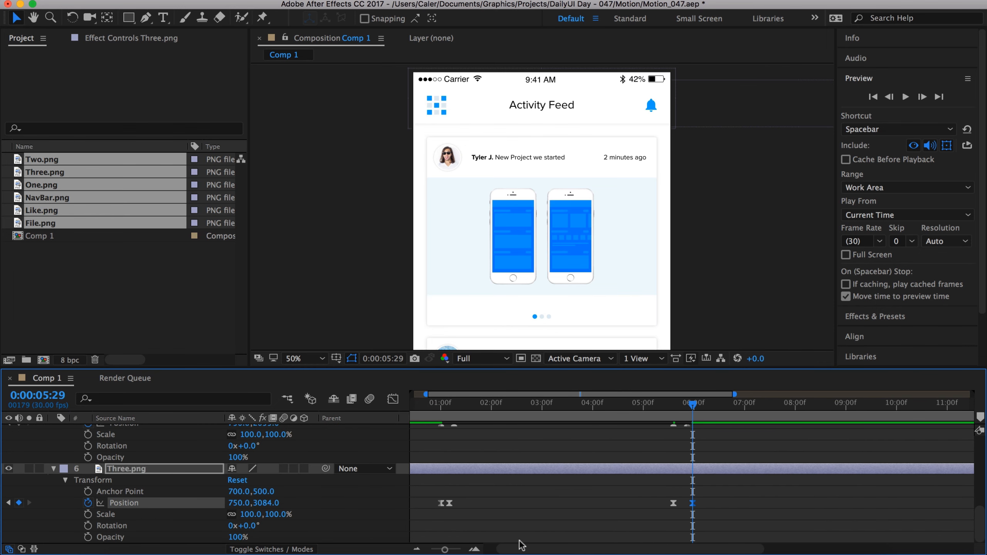
{"action": "scroll", "coordinate": [521, 544], "scroll_direction": "up", "scroll_amount": 4}
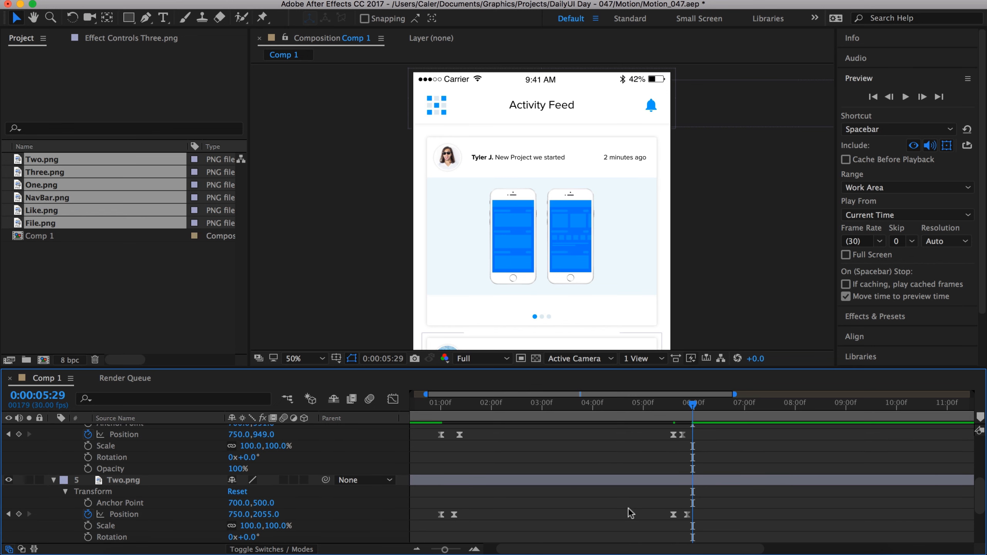
{"action": "scroll", "coordinate": [627, 508], "scroll_direction": "down", "scroll_amount": 1}
{"action": "left_click_drag", "start_coordinate": [693, 405], "coordinate": [660, 405]}
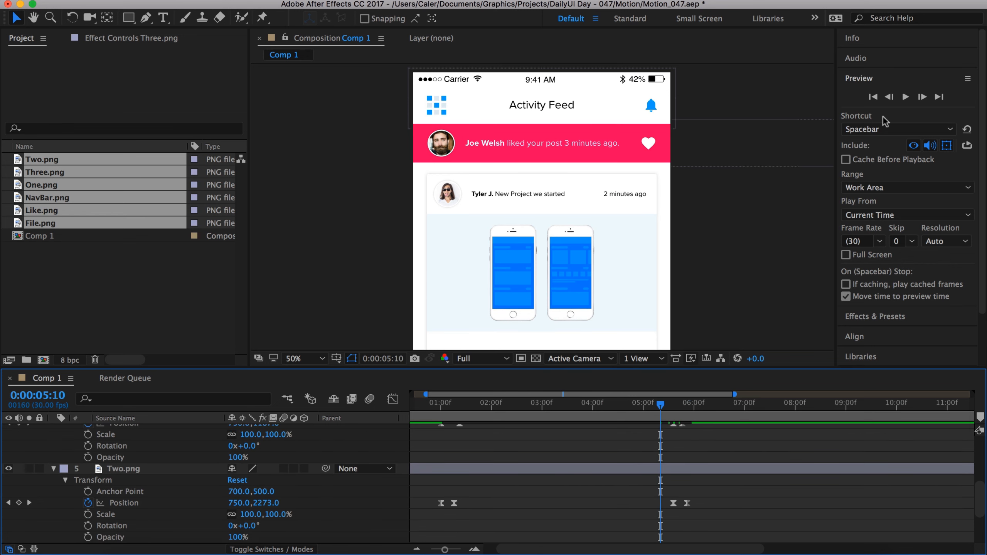
{"action": "left_click", "coordinate": [906, 96]}
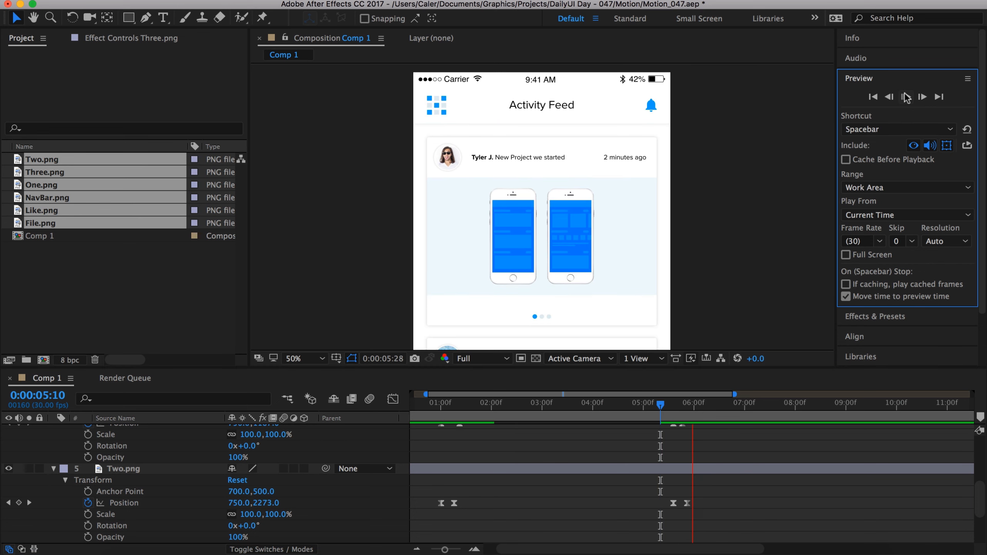
Fit the whole composition in the viewer and preview the posts' return from 0:00:05:13
{"action": "left_click", "coordinate": [311, 358]}
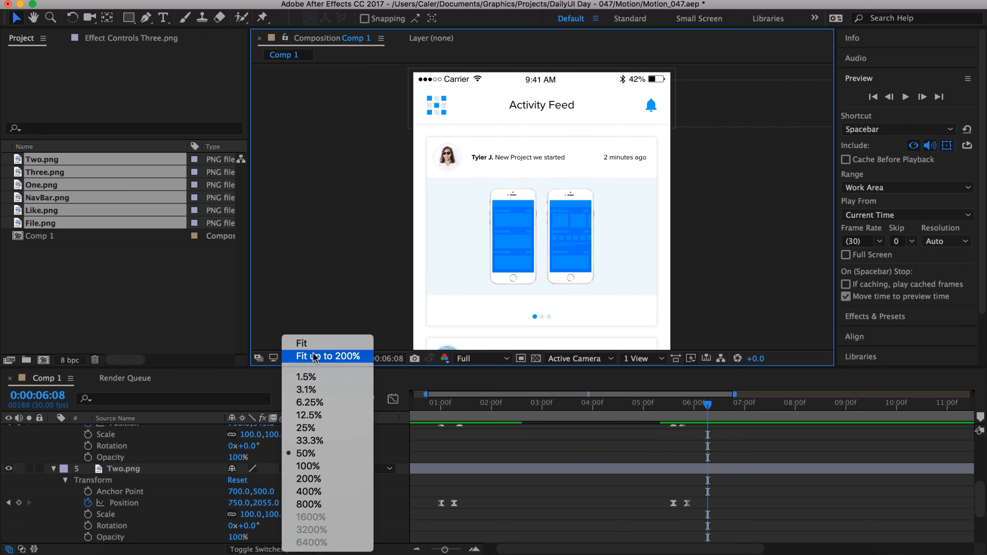
{"action": "left_click", "coordinate": [308, 343]}
{"action": "left_click", "coordinate": [665, 405]}
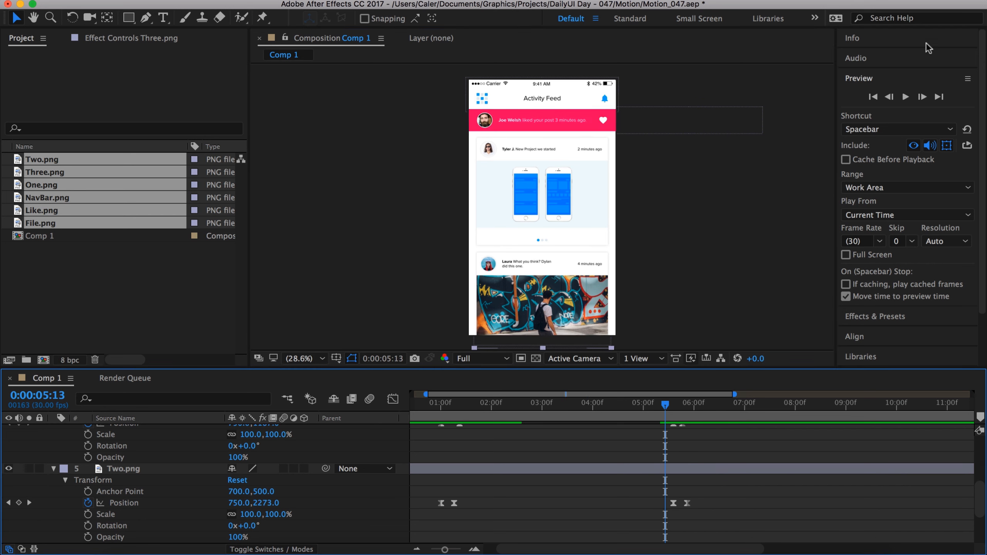
{"action": "left_click", "coordinate": [905, 96]}
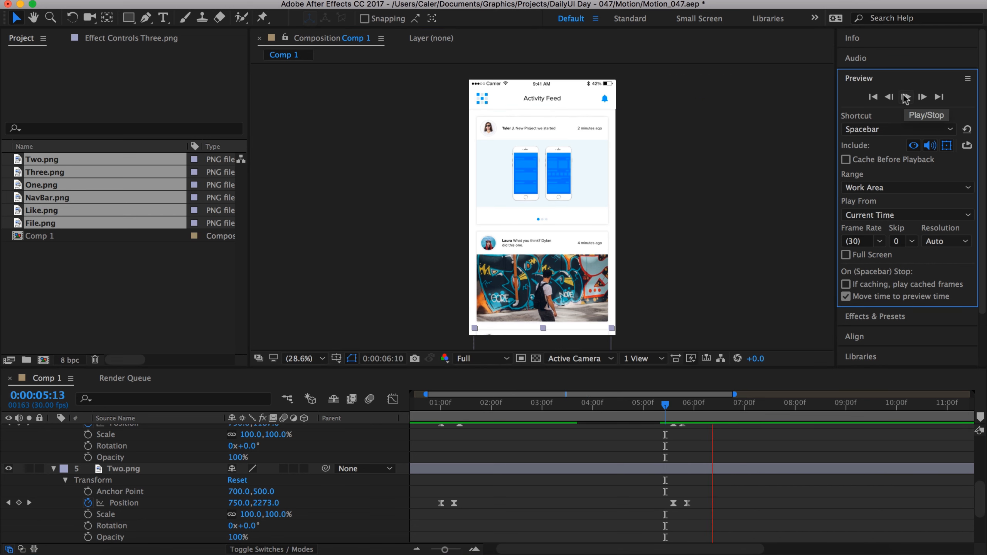
Select the last two Position keyframes of Three.png, Two.png and One.png and show their speed curves in the Graph Editor
{"action": "scroll", "coordinate": [705, 515], "scroll_direction": "down", "scroll_amount": 6}
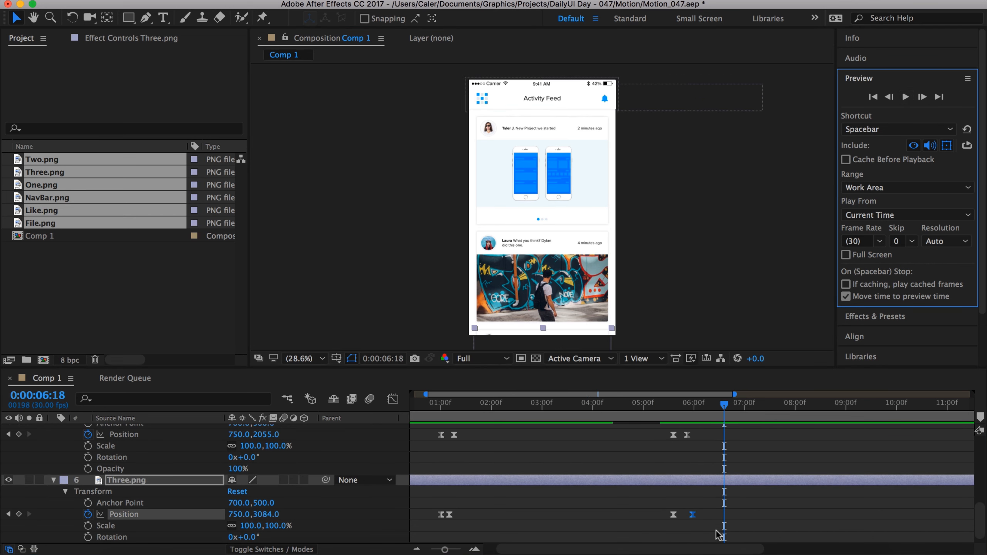
{"action": "left_click_drag", "start_coordinate": [716, 531], "coordinate": [661, 489]}
{"action": "scroll", "coordinate": [658, 507], "scroll_direction": "up", "scroll_amount": 5}
{"action": "scroll", "coordinate": [661, 490], "scroll_direction": "up", "scroll_amount": 5}
{"action": "left_click_drag", "start_coordinate": [709, 459], "coordinate": [653, 481]}
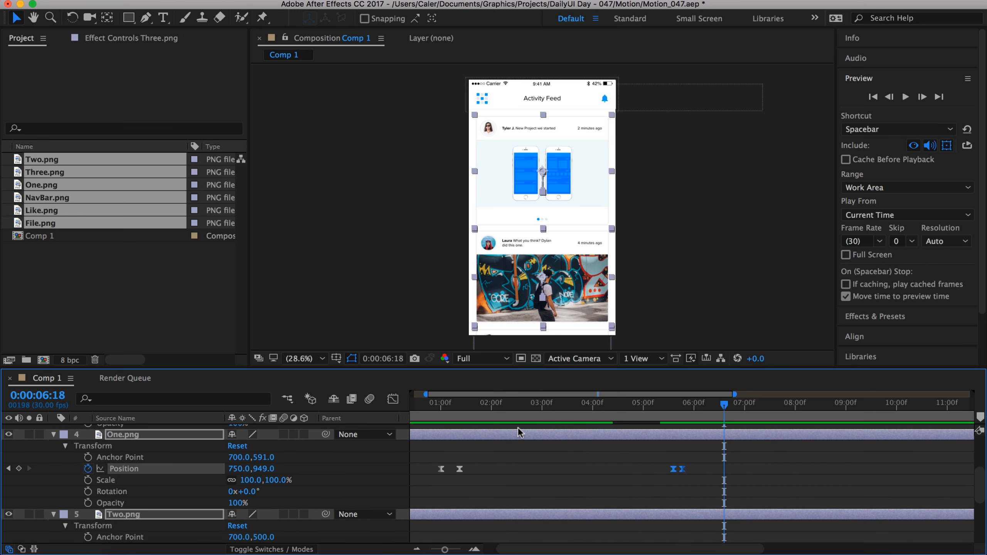
{"action": "left_click", "coordinate": [393, 401]}
{"action": "left_click_drag", "start_coordinate": [454, 548], "coordinate": [459, 548]}
{"action": "scroll", "coordinate": [482, 441], "scroll_direction": "left", "scroll_amount": 5}
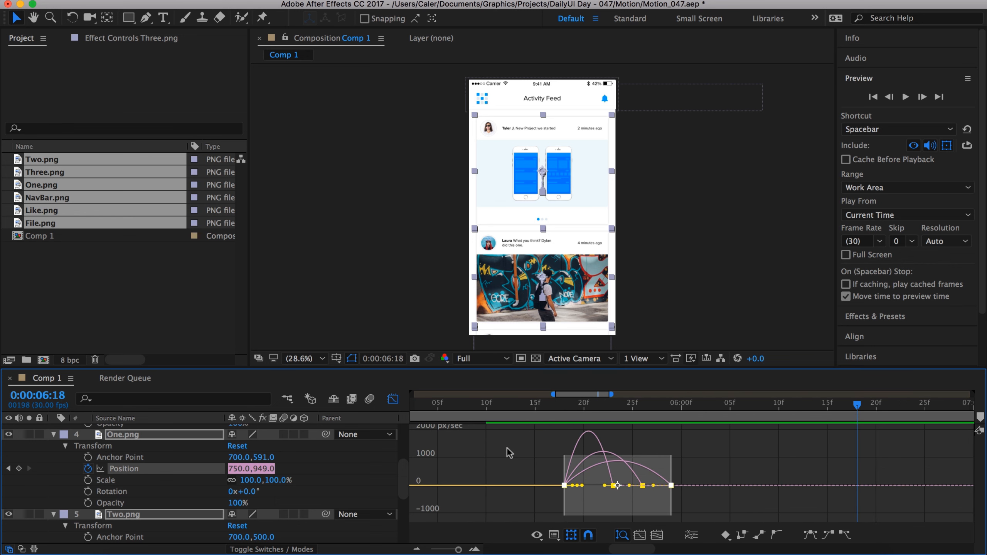
Shape the posts' return curves like their first move, extending the end keyframes' influence back to 0:00:05:18, and save the project
{"action": "scroll", "coordinate": [507, 447], "scroll_direction": "left", "scroll_amount": 20}
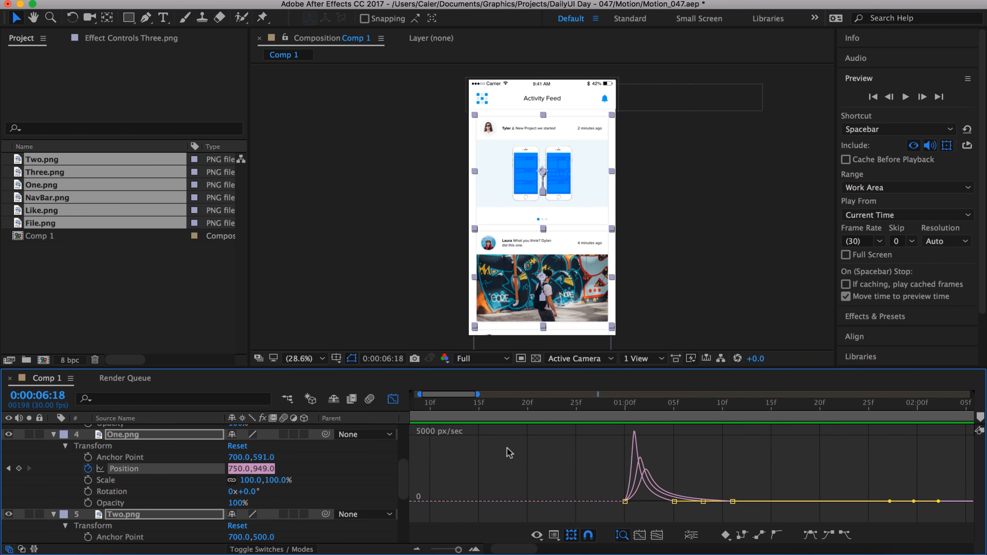
{"action": "scroll", "coordinate": [646, 469], "scroll_direction": "right", "scroll_amount": 20}
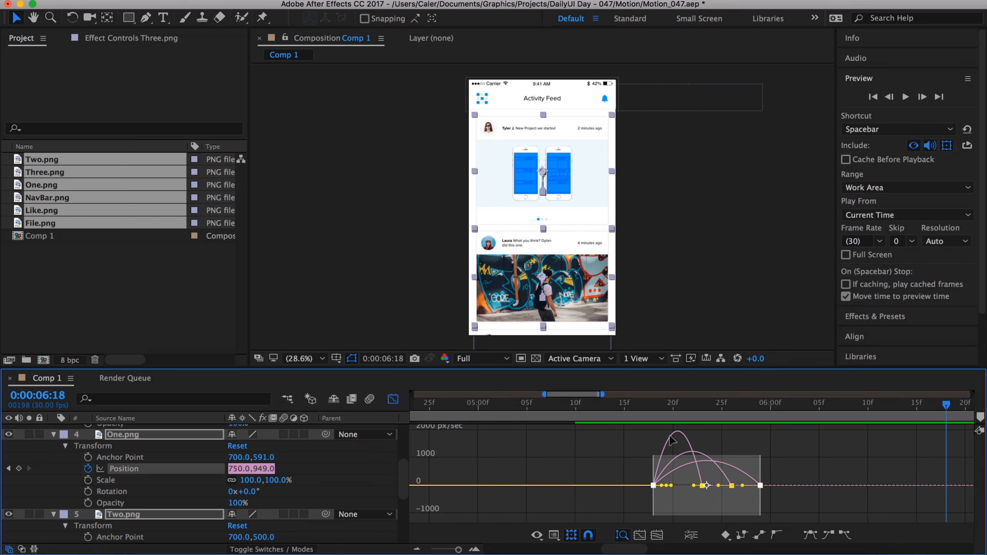
{"action": "left_click_drag", "start_coordinate": [693, 485], "coordinate": [653, 486]}
{"action": "key", "text": "super+z"}
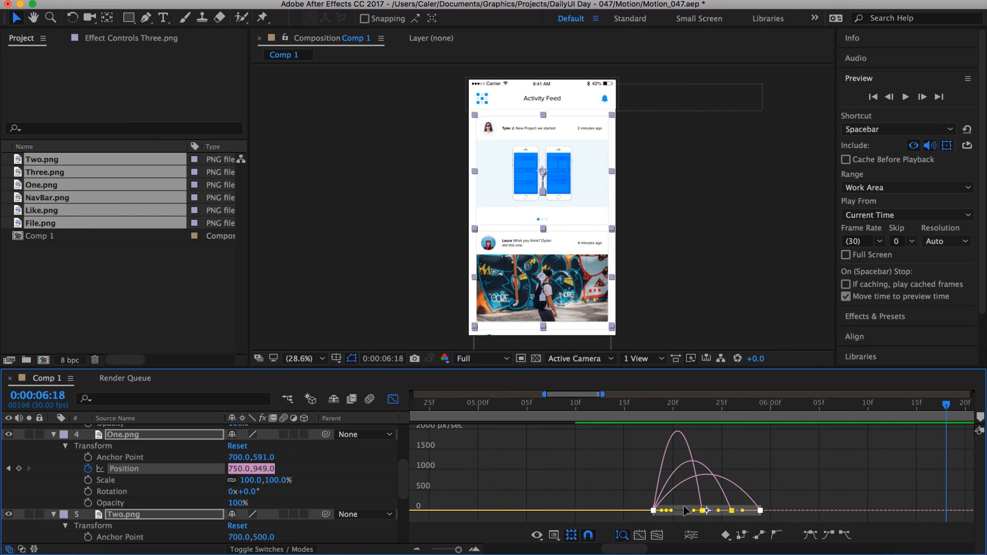
{"action": "left_click", "coordinate": [671, 408]}
{"action": "left_click_drag", "start_coordinate": [459, 550], "coordinate": [467, 550]}
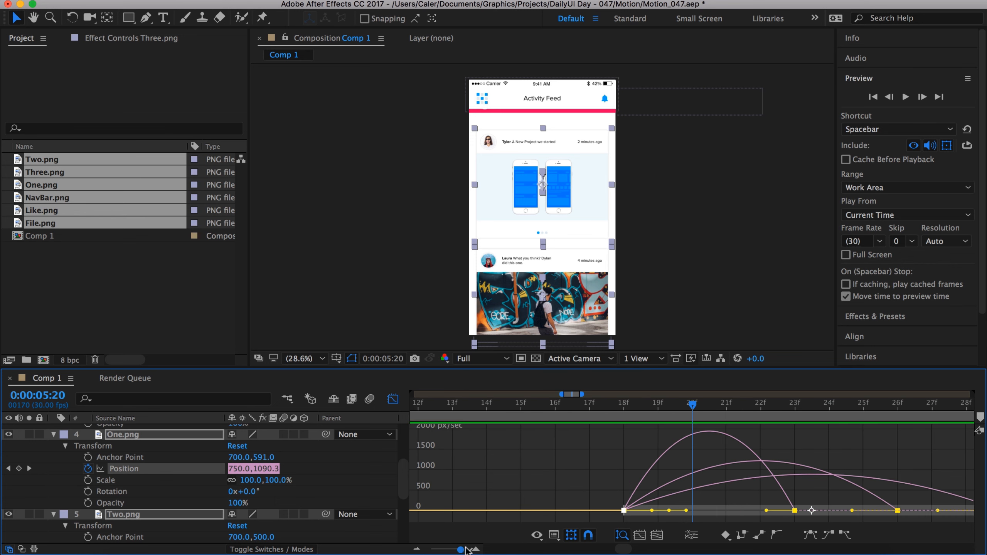
{"action": "left_click_drag", "start_coordinate": [766, 511], "coordinate": [625, 517]}
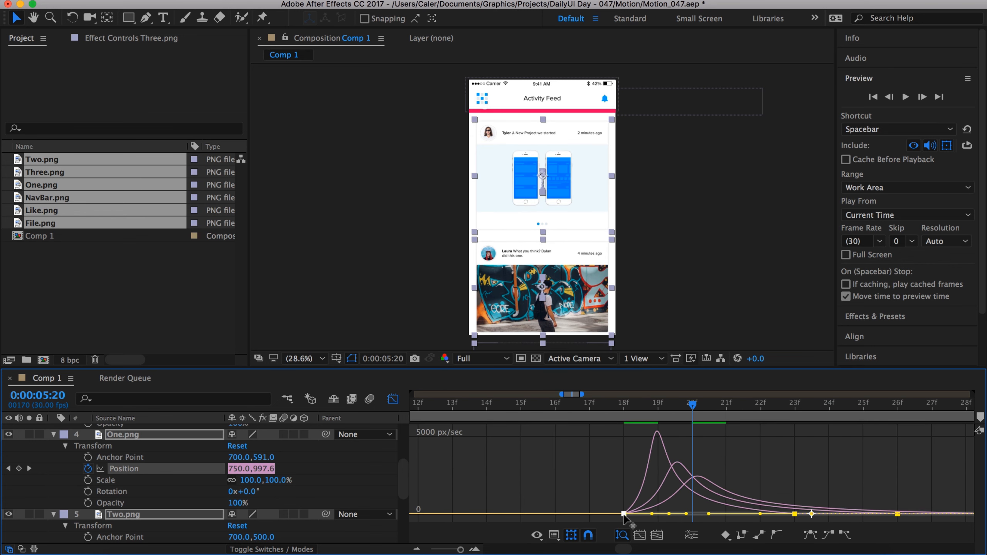
{"action": "key", "text": "super+s"}
Collapse the properties of all layers and switch from the Graph Editor back to the layer bars
{"action": "left_click_drag", "start_coordinate": [459, 549], "coordinate": [443, 549]}
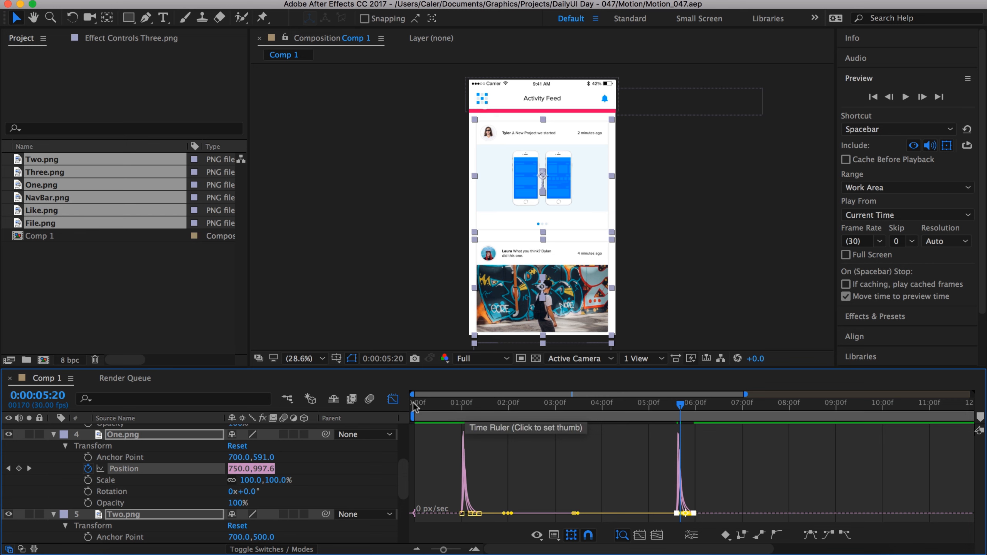
{"action": "left_click", "coordinate": [54, 436]}
{"action": "left_click", "coordinate": [53, 436]}
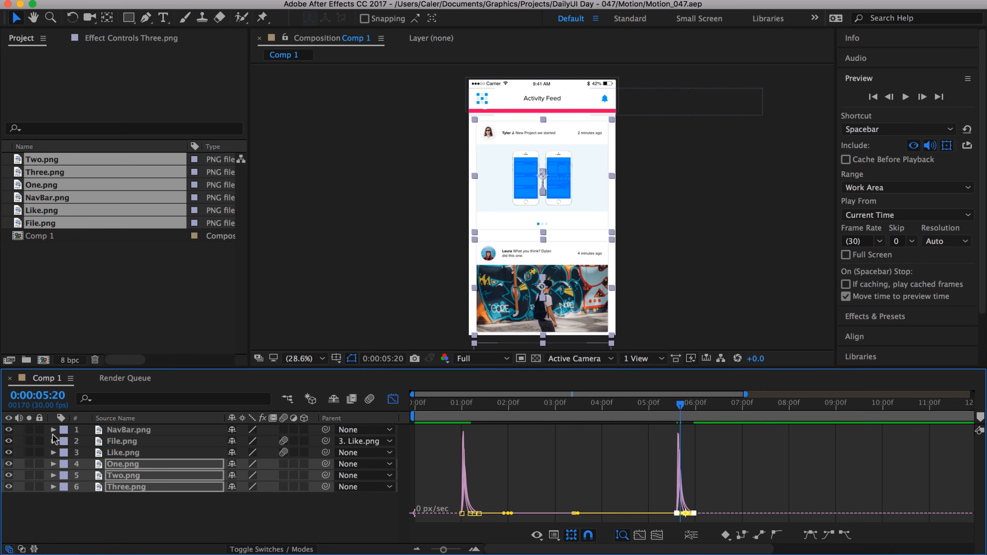
{"action": "left_click", "coordinate": [393, 399]}
Deselect all layers and preview the full animation from 0:00:00:00
{"action": "left_click_drag", "start_coordinate": [443, 409], "coordinate": [386, 409]}
{"action": "left_click", "coordinate": [683, 275]}
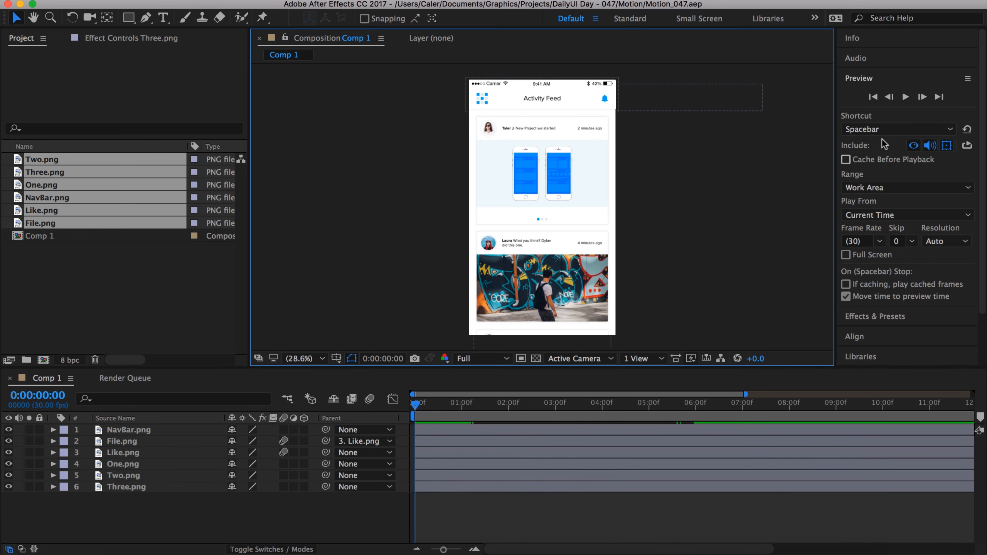
{"action": "left_click", "coordinate": [907, 96]}
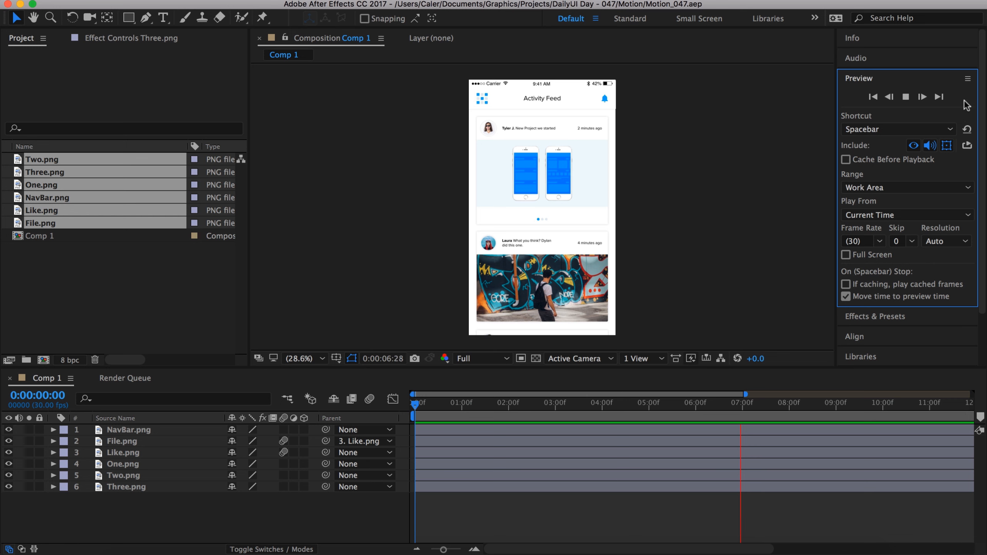
Preview the animation from 0:00:00:28 and stop it at 0:00:02:06
{"action": "left_click", "coordinate": [905, 102]}
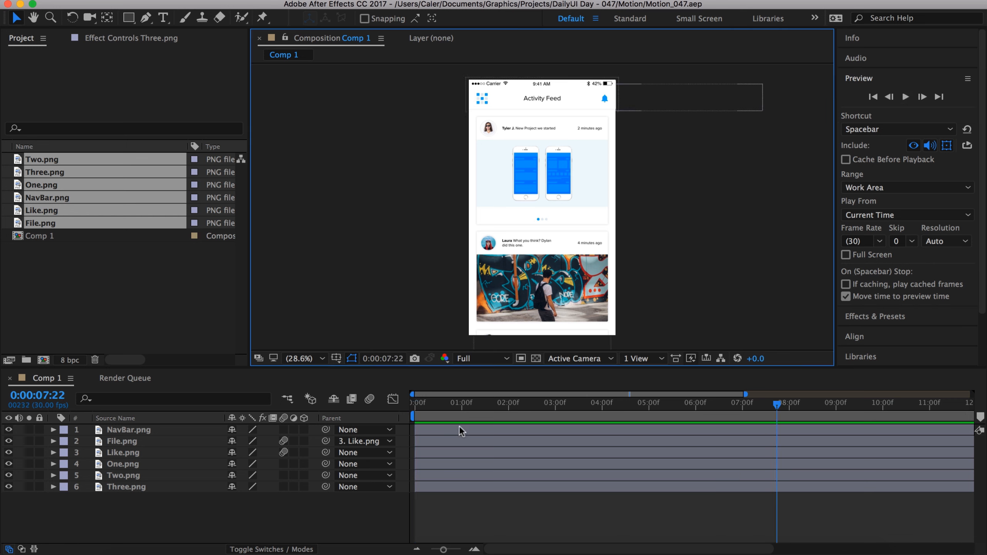
{"action": "left_click", "coordinate": [458, 405]}
{"action": "mouse_move", "coordinate": [460, 409]}
{"action": "left_mouse_down"}
{"action": "mouse_move", "coordinate": [500, 408]}
{"action": "mouse_move", "coordinate": [457, 408]}
{"action": "mouse_move", "coordinate": [465, 406]}
{"action": "left_mouse_up"}
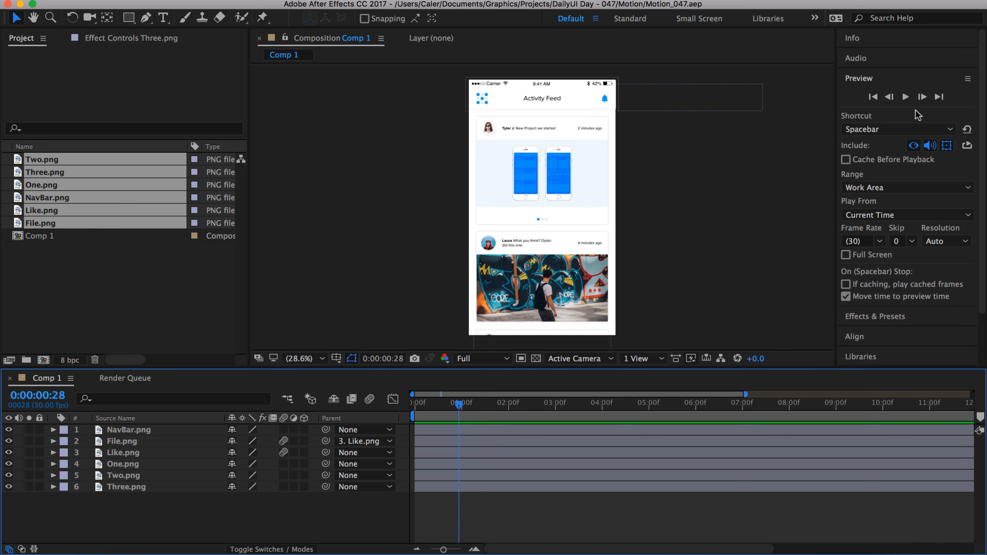
{"action": "left_click", "coordinate": [905, 98]}
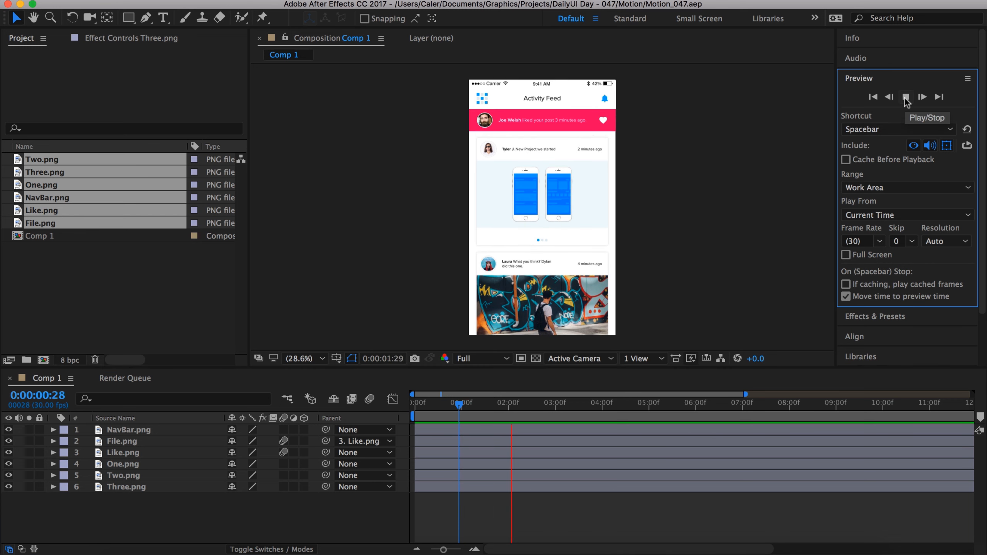
{"action": "left_click", "coordinate": [644, 298]}
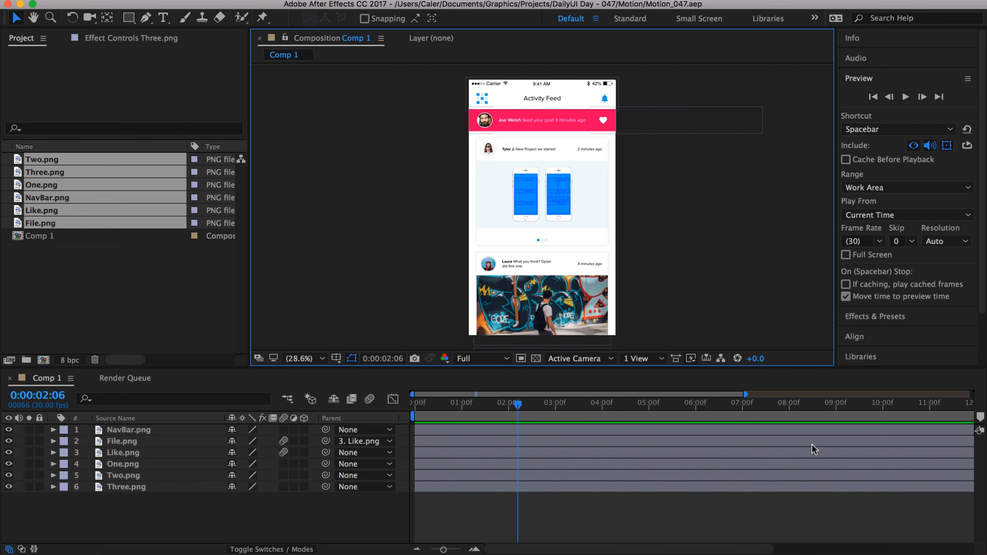
Enlarge the composition view and draw a small circle with the Ellipse tool over the first post's phone image
{"action": "left_click_drag", "start_coordinate": [811, 372], "coordinate": [815, 407]}
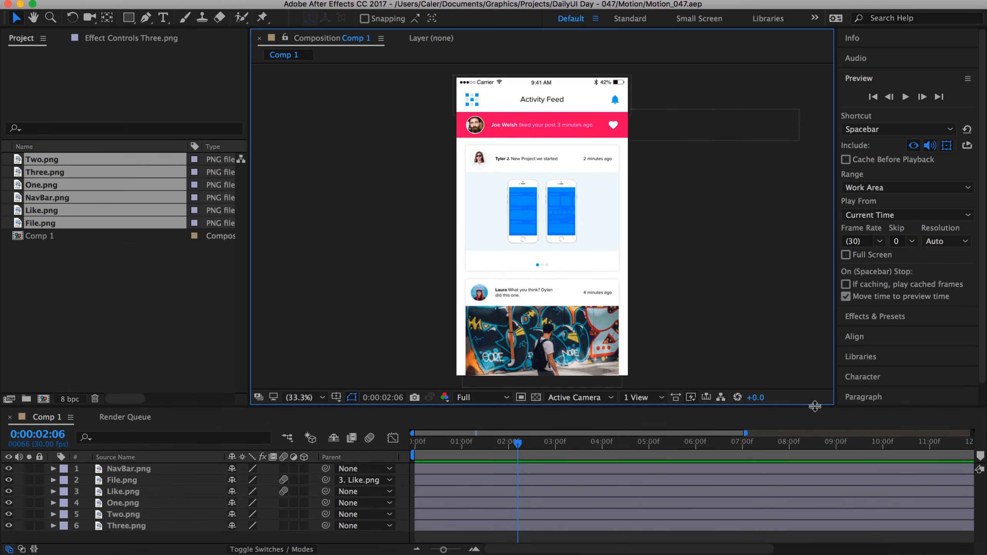
{"action": "left_click_drag", "start_coordinate": [129, 17], "coordinate": [169, 47]}
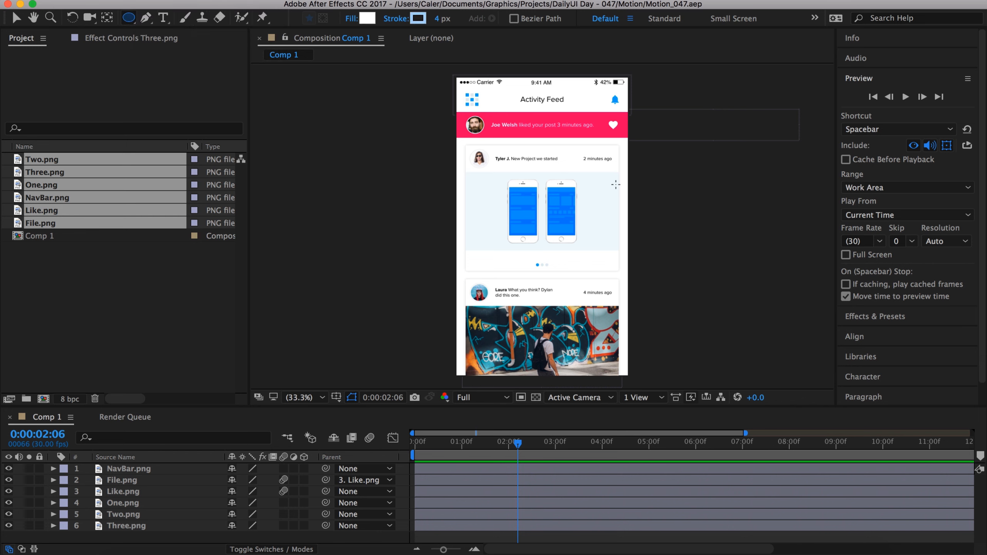
{"action": "left_click_drag", "start_coordinate": [540, 165], "coordinate": [575, 201]}
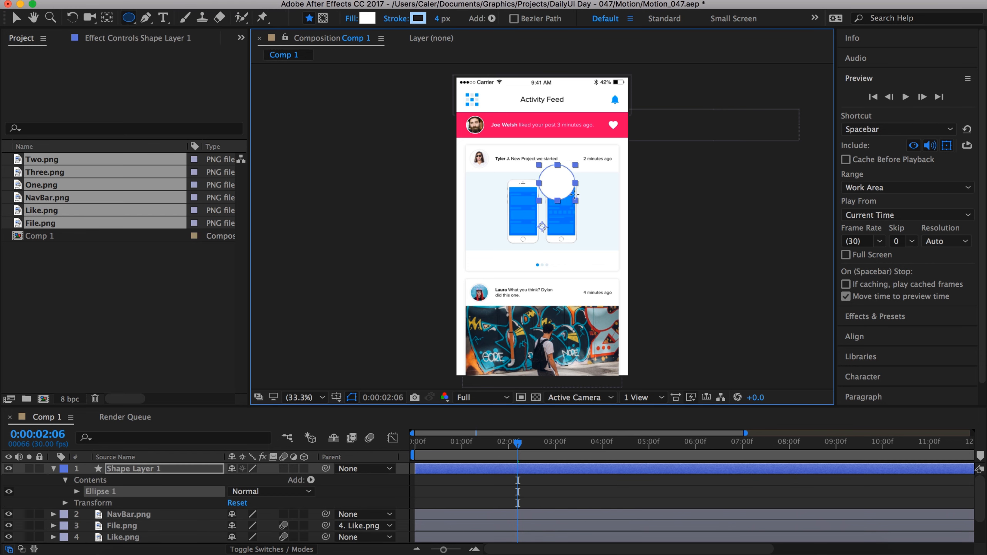
Keep the circle's fill white and set its stroke to light pink FF9AC5, based on the Like banner's color
{"action": "left_click", "coordinate": [367, 19]}
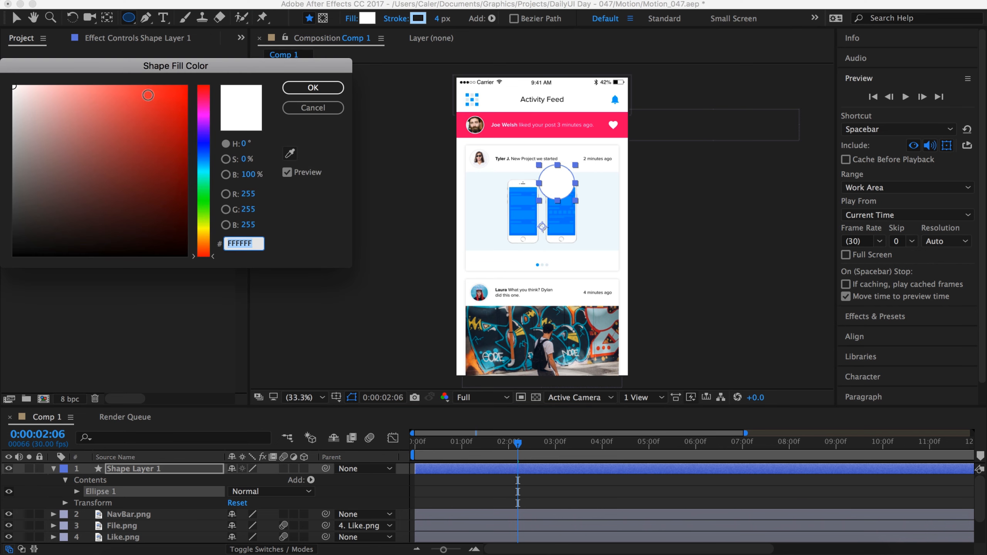
{"action": "left_click", "coordinate": [314, 87]}
{"action": "left_click", "coordinate": [418, 18]}
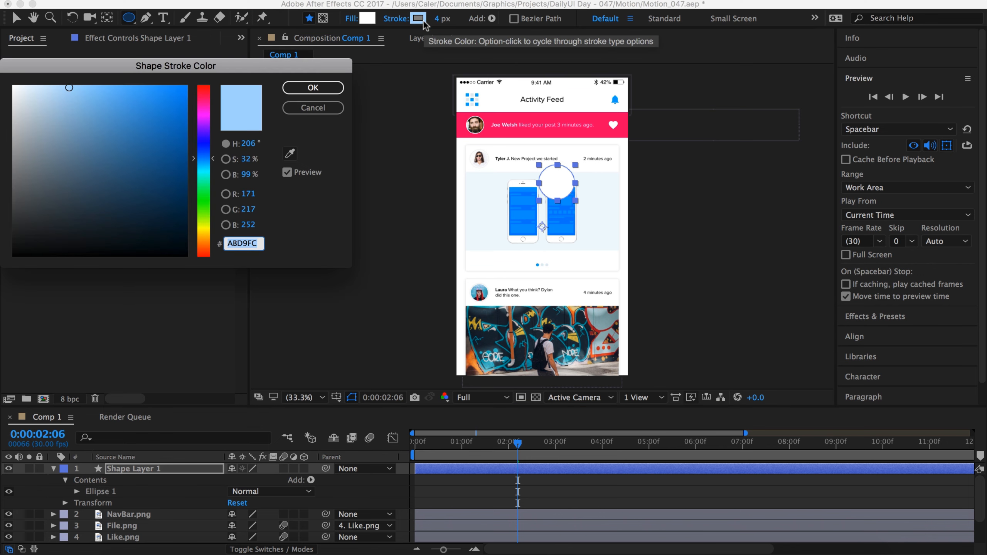
{"action": "left_click", "coordinate": [291, 154]}
{"action": "left_click", "coordinate": [603, 134]}
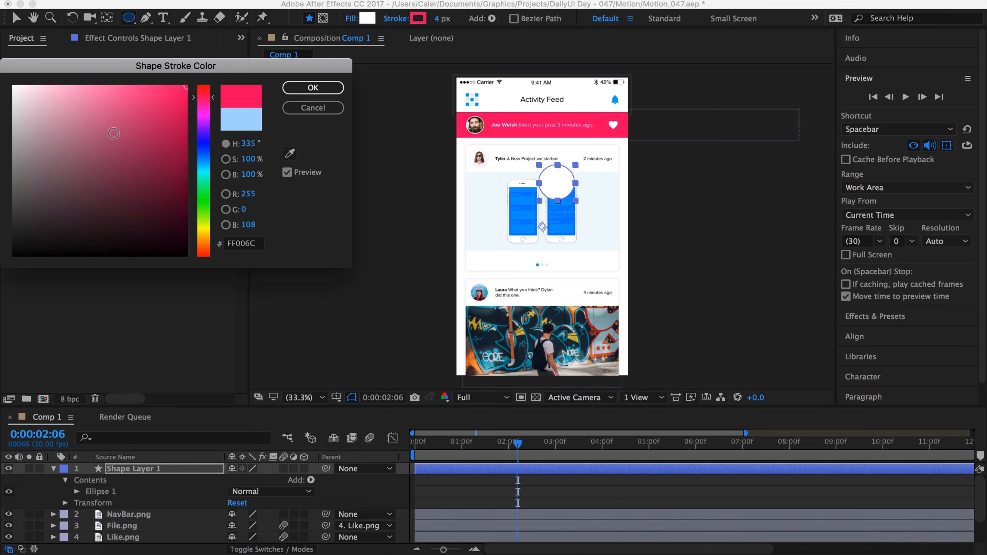
{"action": "left_click_drag", "start_coordinate": [129, 92], "coordinate": [82, 85]}
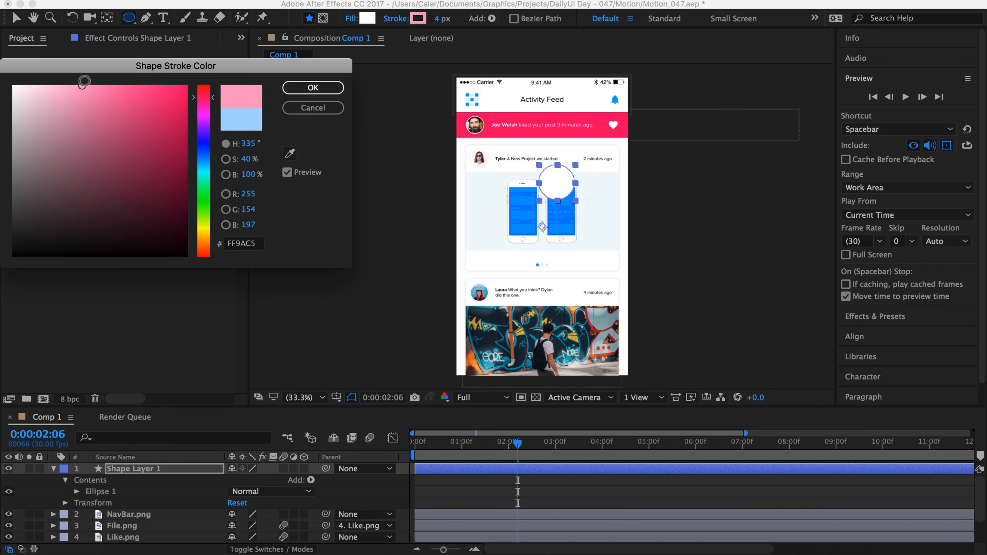
{"action": "left_click", "coordinate": [309, 88]}
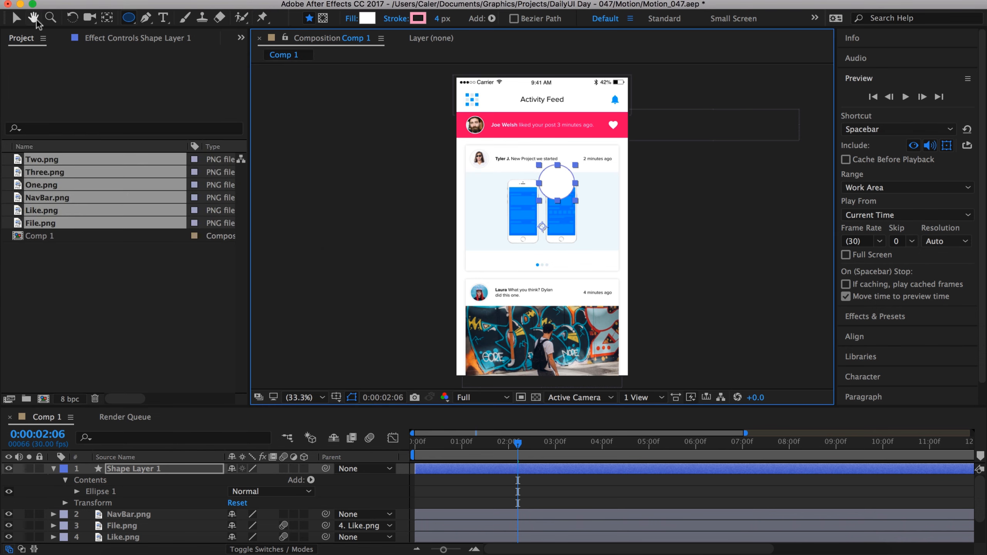
{"action": "left_click", "coordinate": [16, 17]}
{"action": "left_click", "coordinate": [412, 181]}
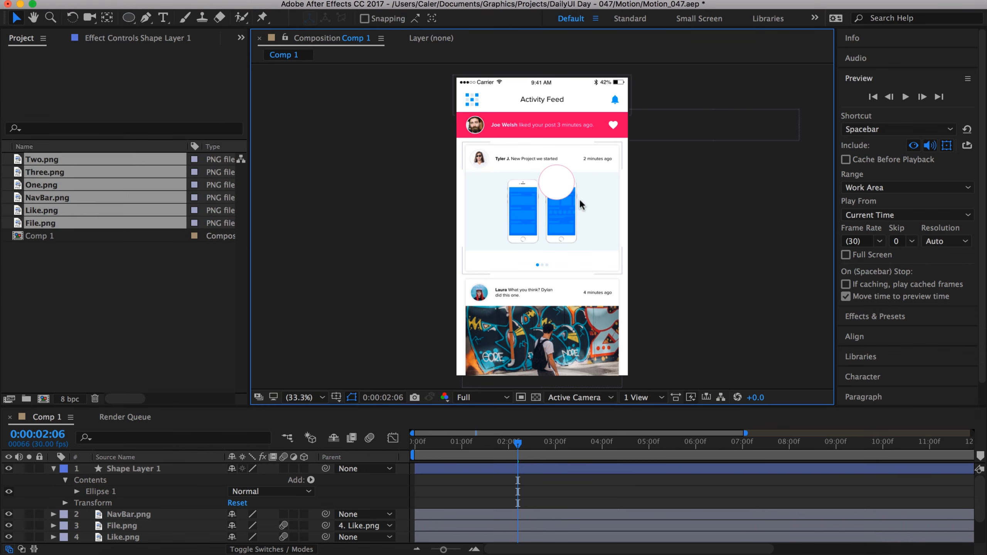
Set the circle's stroke width to 16 px
{"action": "scroll", "coordinate": [579, 199], "scroll_direction": "up", "scroll_amount": 3}
{"action": "scroll", "coordinate": [579, 200], "scroll_direction": "down", "scroll_amount": 1}
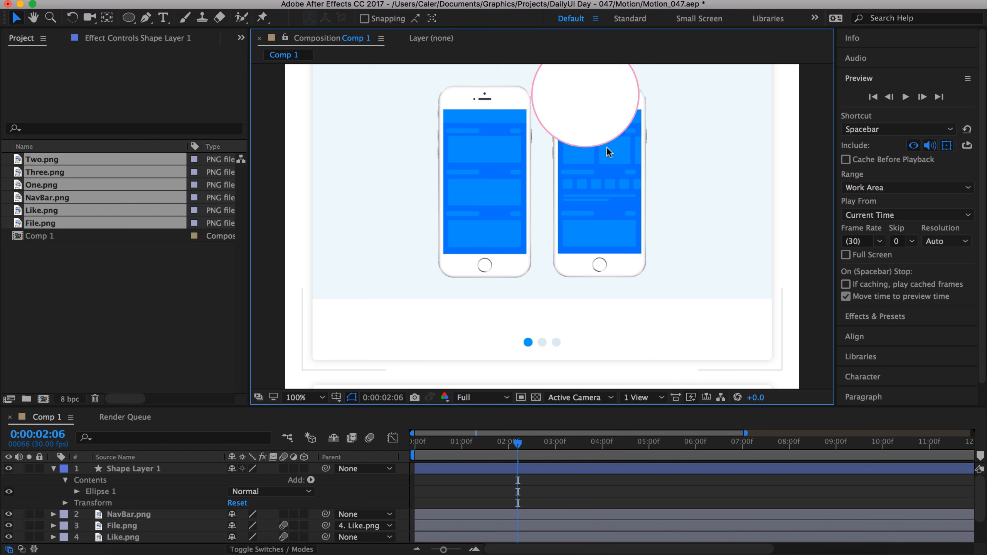
{"action": "left_click", "coordinate": [591, 128]}
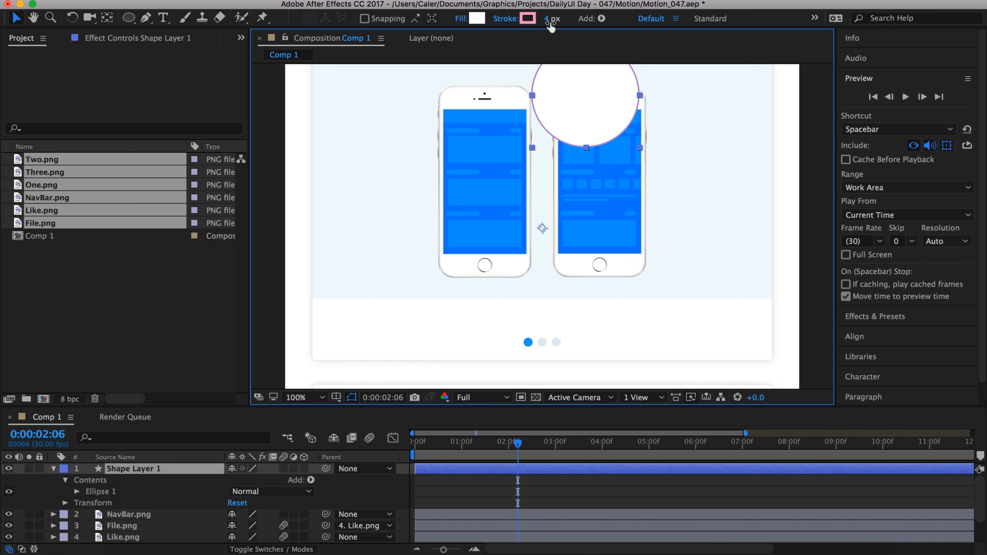
{"action": "left_click", "coordinate": [550, 19]}
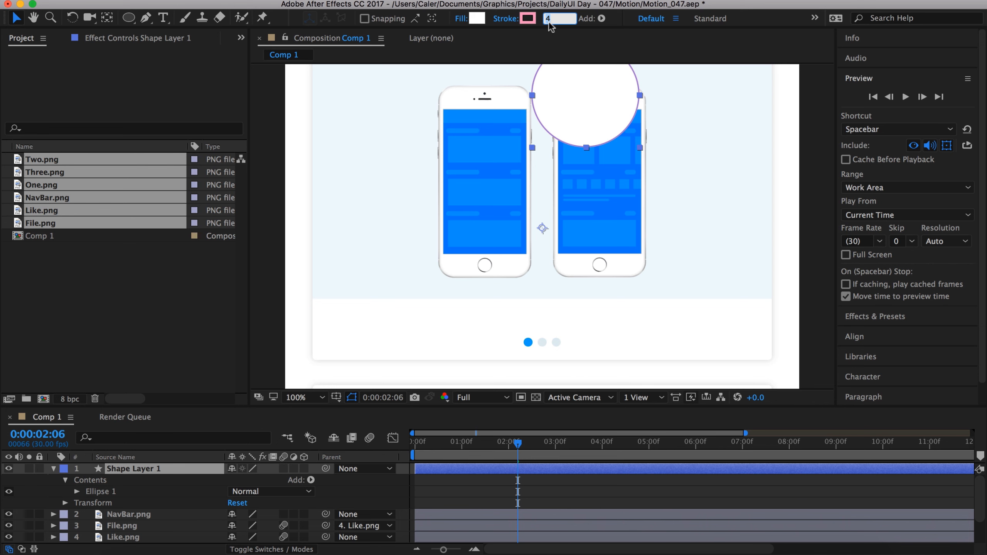
{"action": "type", "text": "16"}
{"action": "key", "text": "Return"}
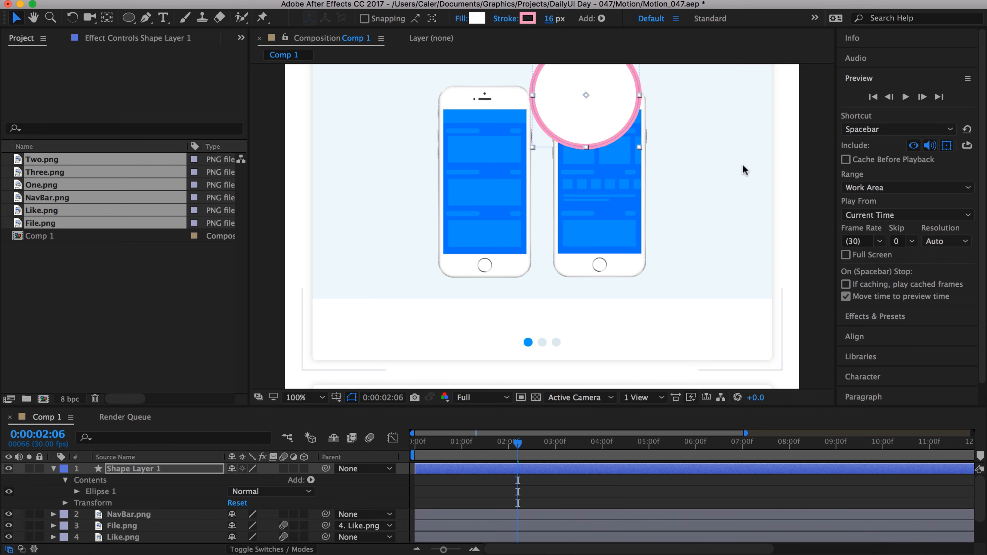
{"action": "scroll", "coordinate": [743, 166], "scroll_direction": "down", "scroll_amount": 1}
{"action": "left_click", "coordinate": [725, 212]}
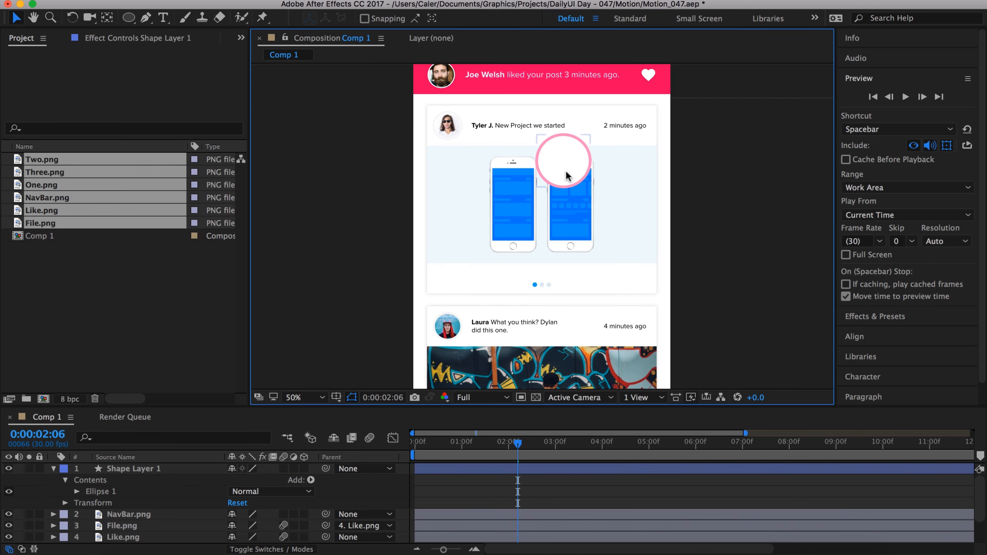
Try the circle in other places over the first post and set its layer opacity to 90%
{"action": "left_click_drag", "start_coordinate": [566, 177], "coordinate": [600, 115]}
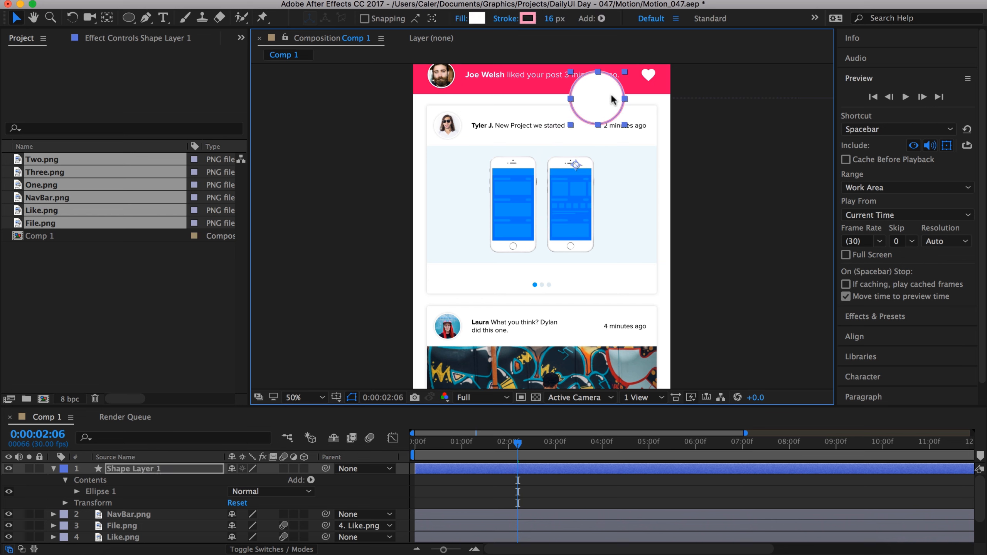
{"action": "left_click_drag", "start_coordinate": [592, 106], "coordinate": [556, 152]}
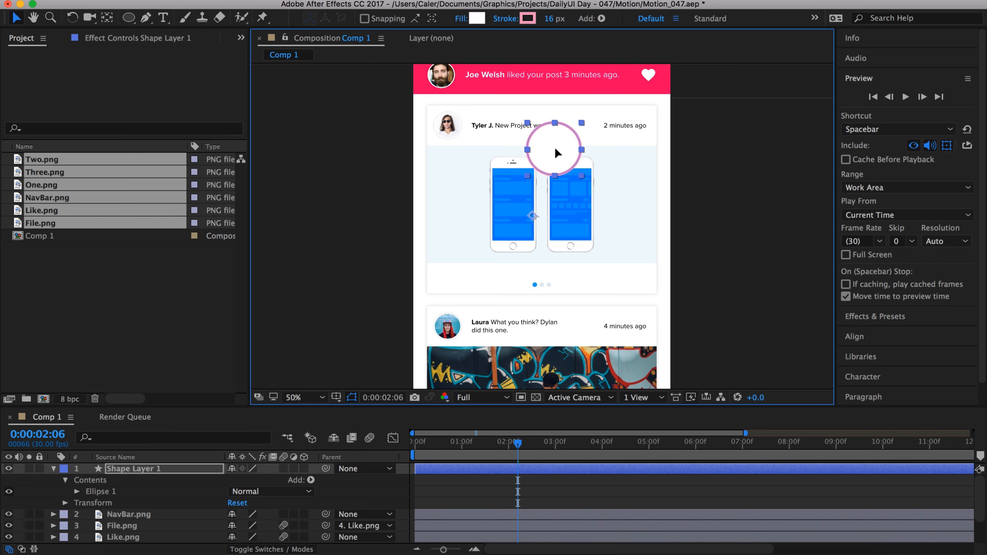
{"action": "left_click", "coordinate": [65, 480]}
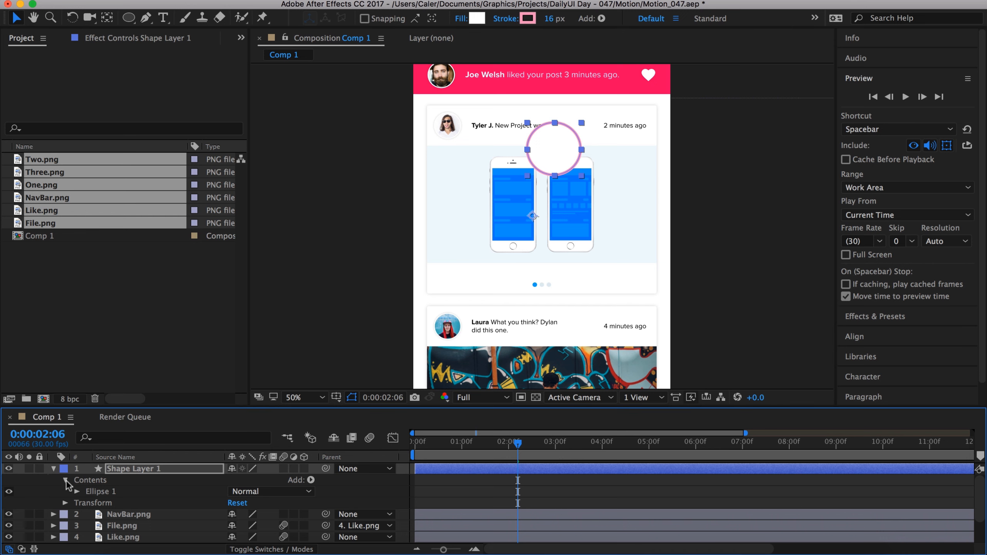
{"action": "left_click", "coordinate": [65, 491]}
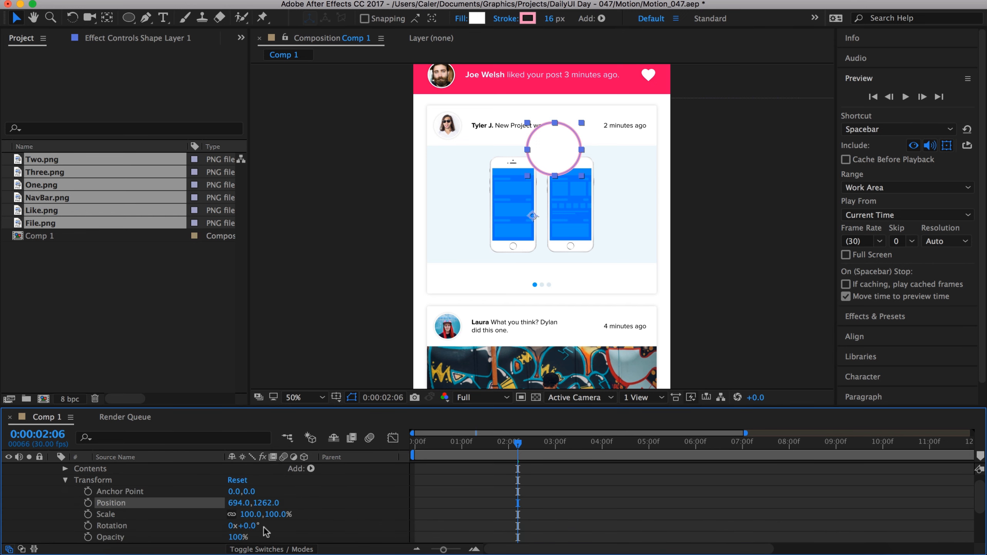
{"action": "scroll", "coordinate": [173, 486], "scroll_direction": "down", "scroll_amount": 1}
{"action": "left_click", "coordinate": [238, 527]}
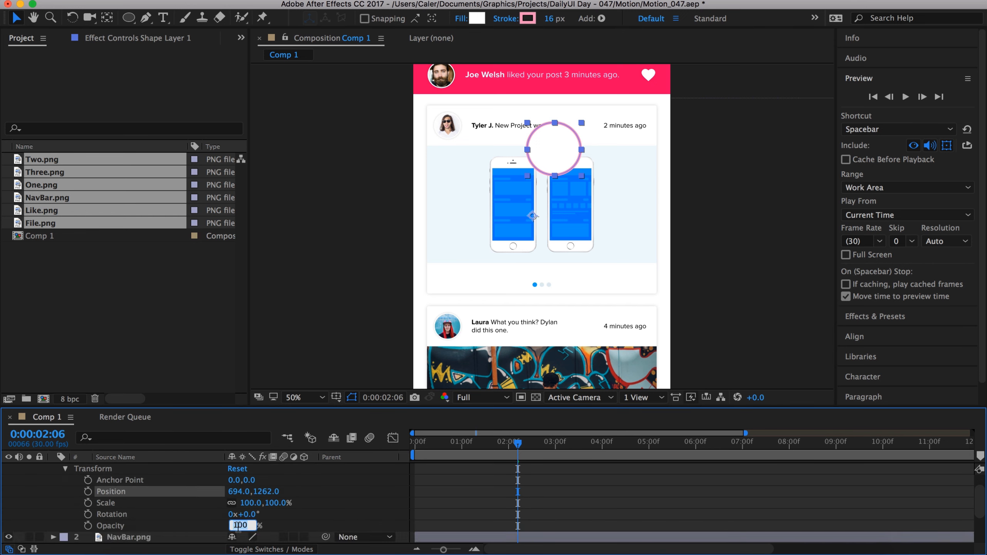
{"action": "key", "text": "Return"}
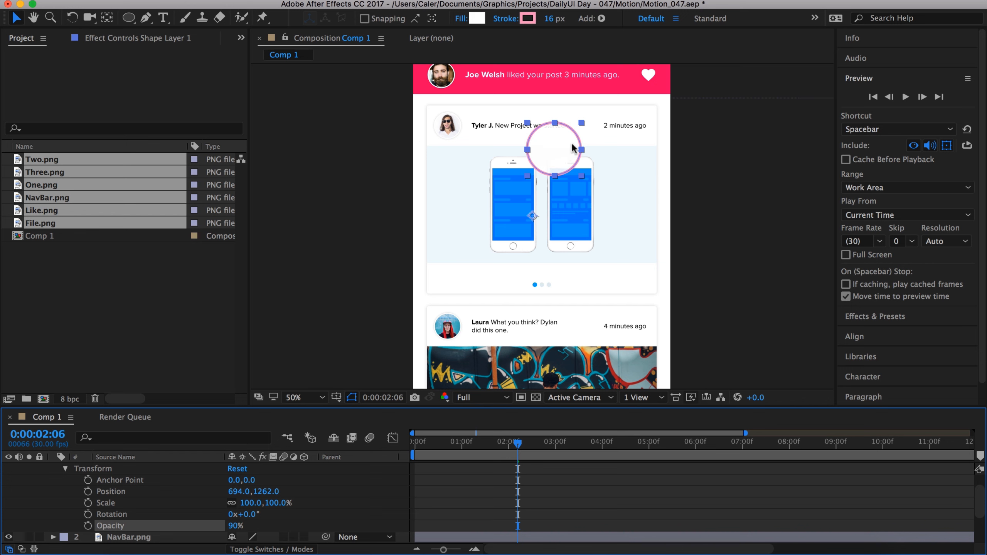
Move the circle over the second phone in the first post and center its anchor point with the Pan Behind tool
{"action": "left_click_drag", "start_coordinate": [560, 148], "coordinate": [596, 168]}
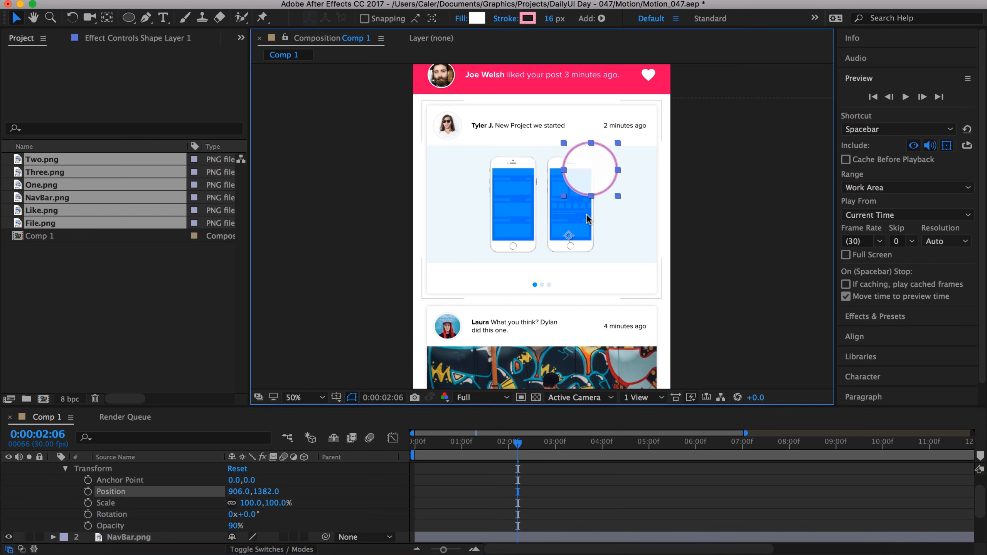
{"action": "key", "text": "y"}
{"action": "left_click_drag", "start_coordinate": [576, 236], "coordinate": [591, 169]}
{"action": "key", "text": "super+y"}
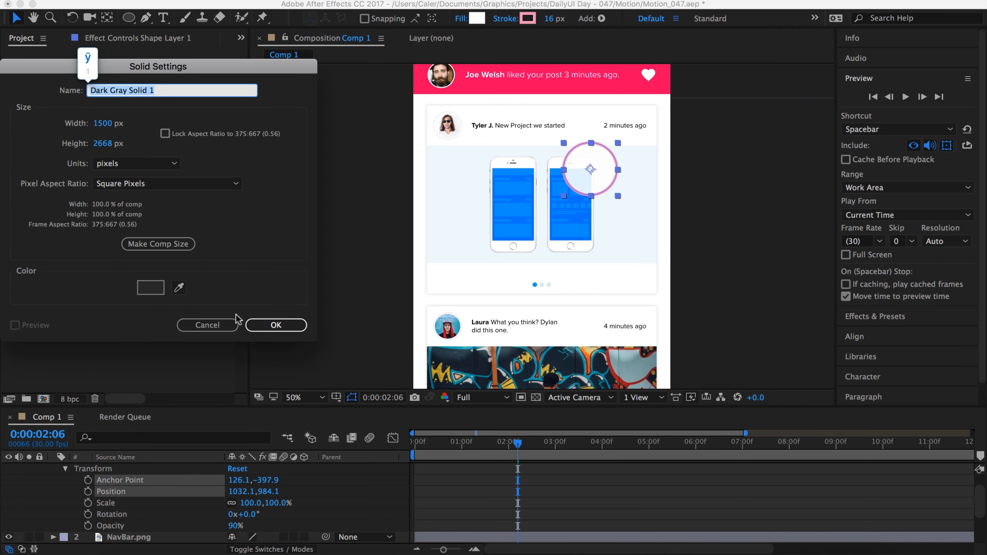
{"action": "left_click", "coordinate": [233, 325]}
{"action": "left_click", "coordinate": [712, 181]}
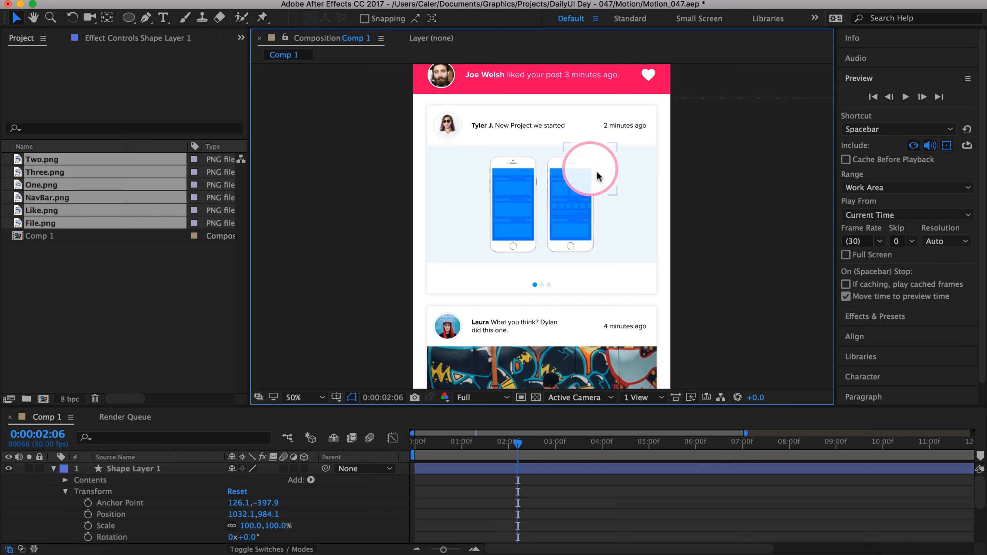
Shift the circle slightly to position 988.1, 964.1 and set the current time to 0:00:01:00
{"action": "left_click_drag", "start_coordinate": [597, 176], "coordinate": [589, 173]}
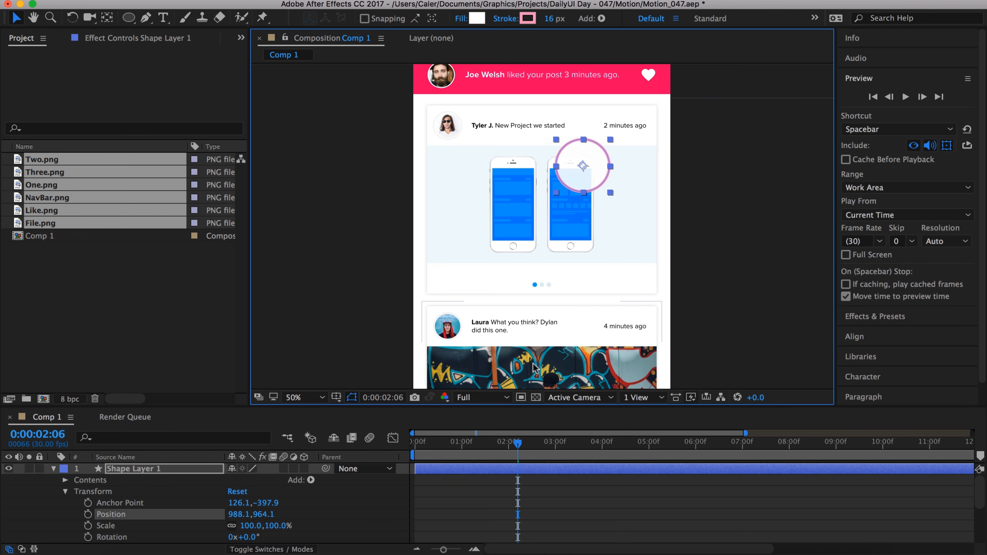
{"action": "left_click_drag", "start_coordinate": [462, 444], "coordinate": [462, 453]}
{"action": "scroll", "coordinate": [529, 295], "scroll_direction": "up", "scroll_amount": 2}
{"action": "scroll", "coordinate": [529, 294], "scroll_direction": "down", "scroll_amount": 1}
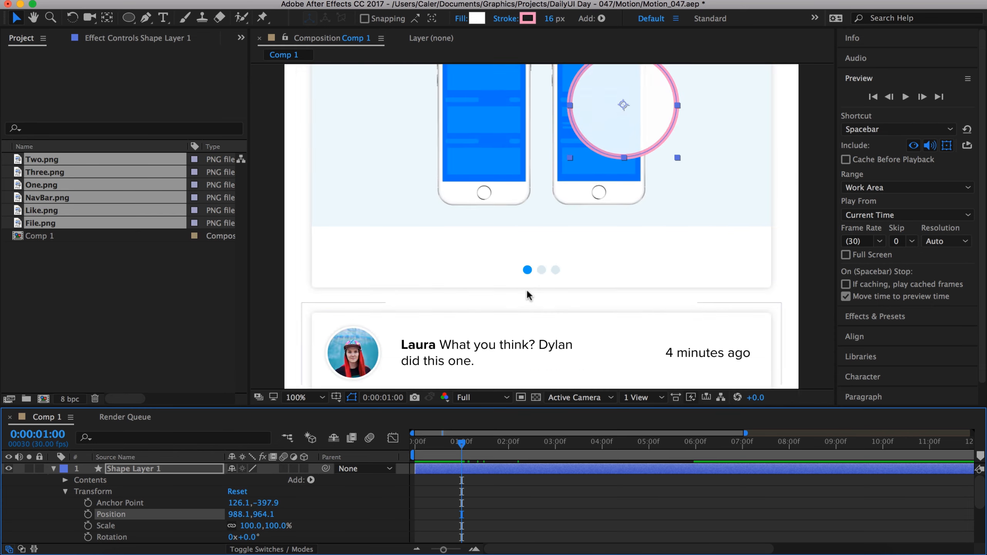
Bring the nav bar into view, set the current time to 0:00:02:23 and show Like.png's Position keyframes
{"action": "scroll", "coordinate": [529, 295], "scroll_direction": "down", "scroll_amount": 1}
{"action": "key", "text": "space"}
{"action": "left_click_drag", "start_coordinate": [515, 252], "coordinate": [522, 343]}
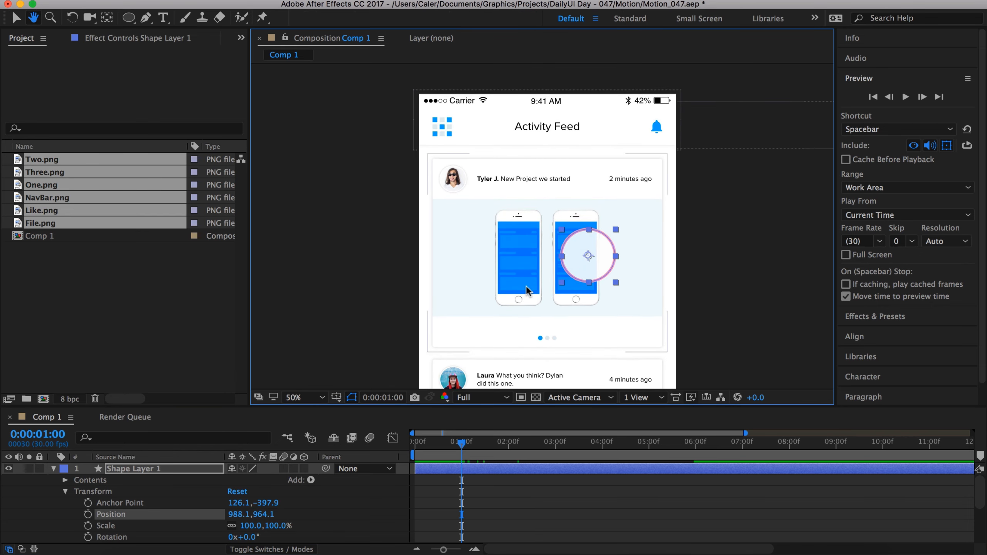
{"action": "left_click_drag", "start_coordinate": [462, 445], "coordinate": [544, 449]}
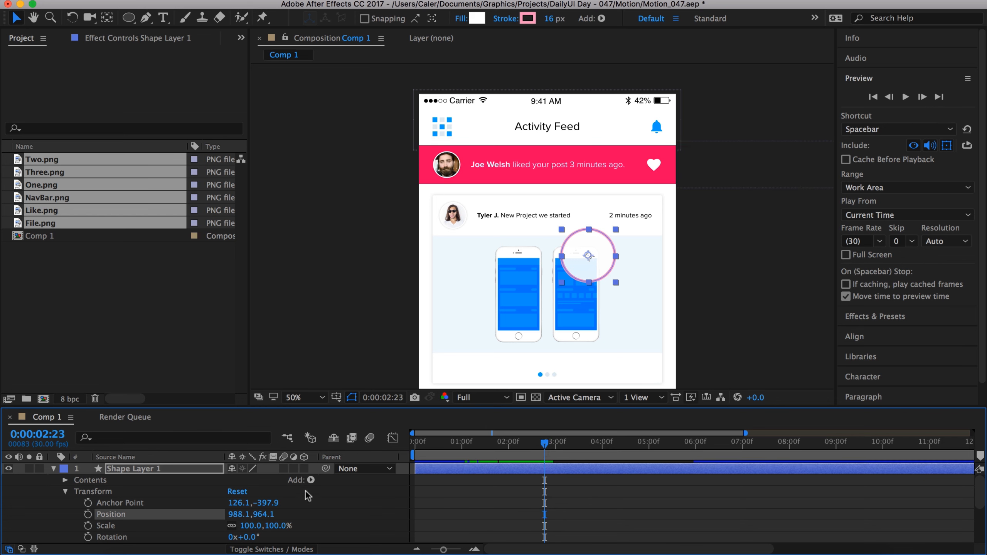
{"action": "scroll", "coordinate": [165, 502], "scroll_direction": "down", "scroll_amount": 5}
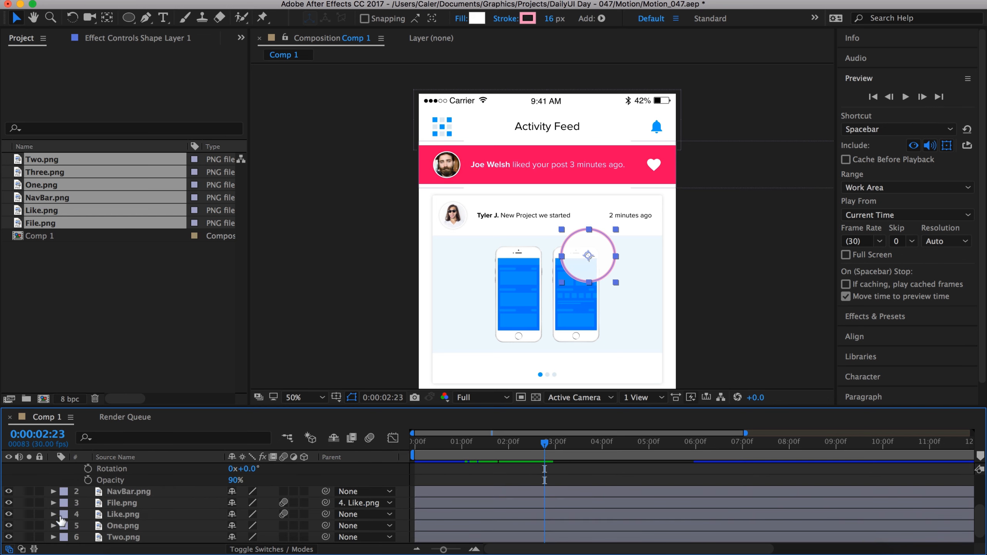
{"action": "left_click", "coordinate": [53, 515]}
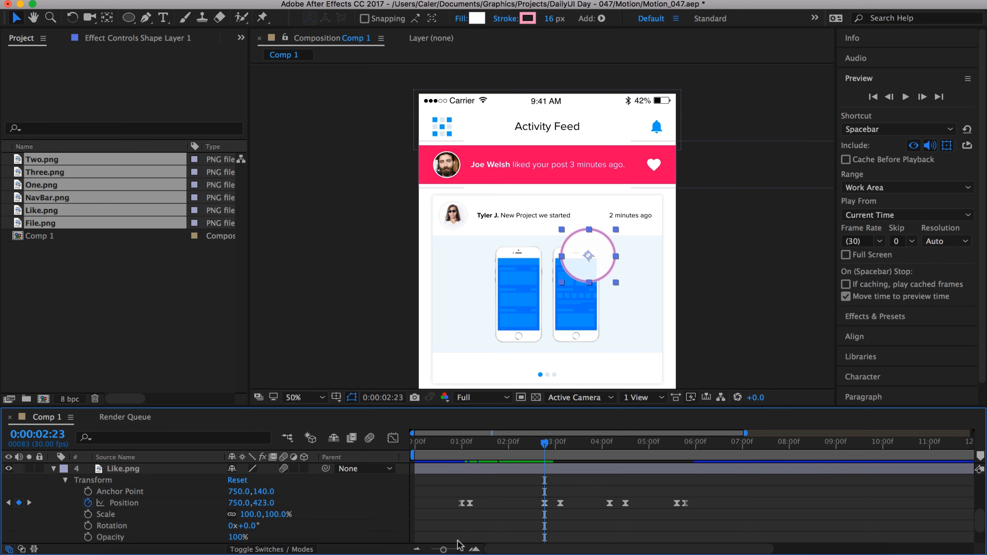
Magnify the timeline's time scale and move the circle onto the Like banner, to position 1076.1, 436.1
{"action": "mouse_move", "coordinate": [444, 549]}
{"action": "left_mouse_down"}
{"action": "mouse_move", "coordinate": [471, 550]}
{"action": "mouse_move", "coordinate": [451, 549]}
{"action": "left_mouse_up"}
{"action": "scroll", "coordinate": [640, 496], "scroll_direction": "up", "scroll_amount": 5}
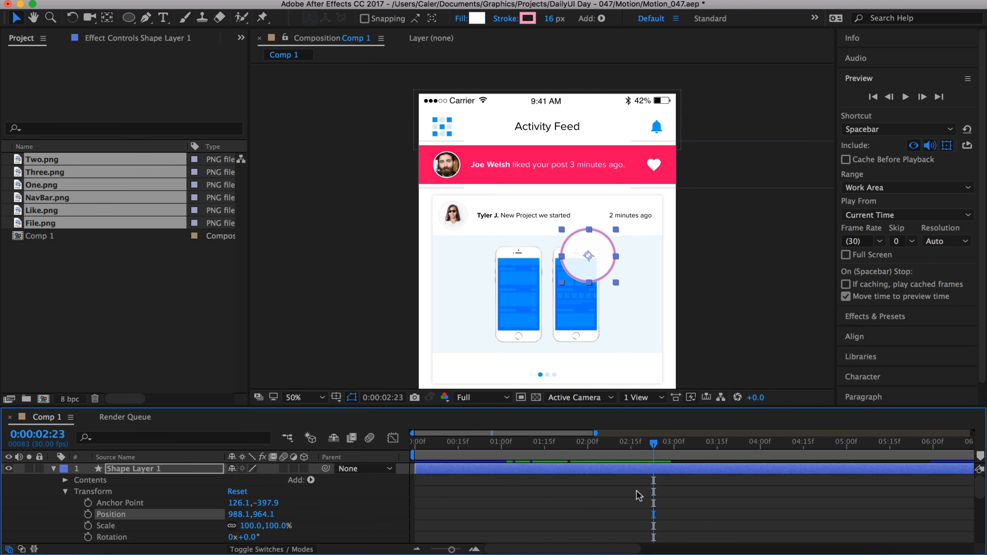
{"action": "left_click_drag", "start_coordinate": [586, 254], "coordinate": [601, 165]}
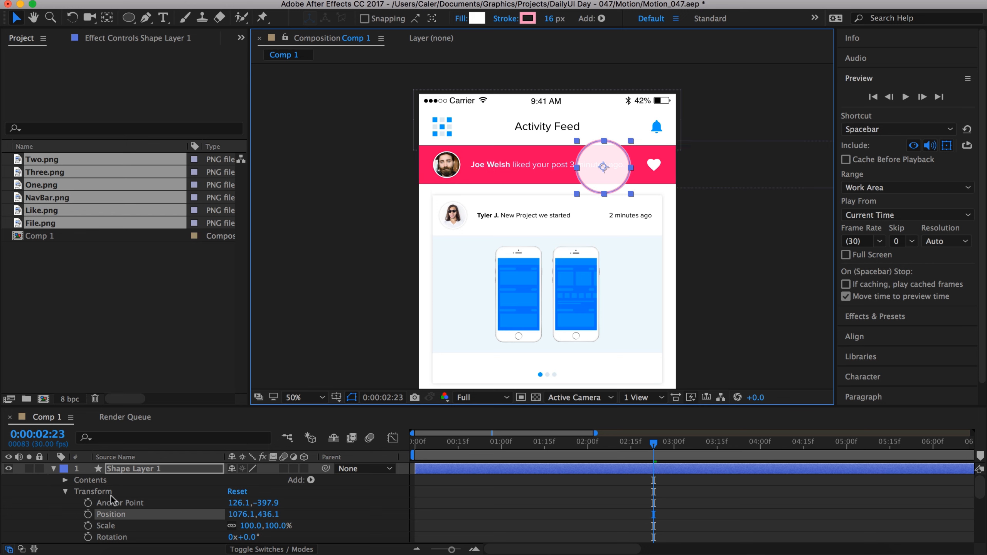
Animate the circle's Position from 0:00:02:23 to 612.1, 384.1 at 0:00:02:28, and preview the swipe
{"action": "left_click", "coordinate": [89, 515]}
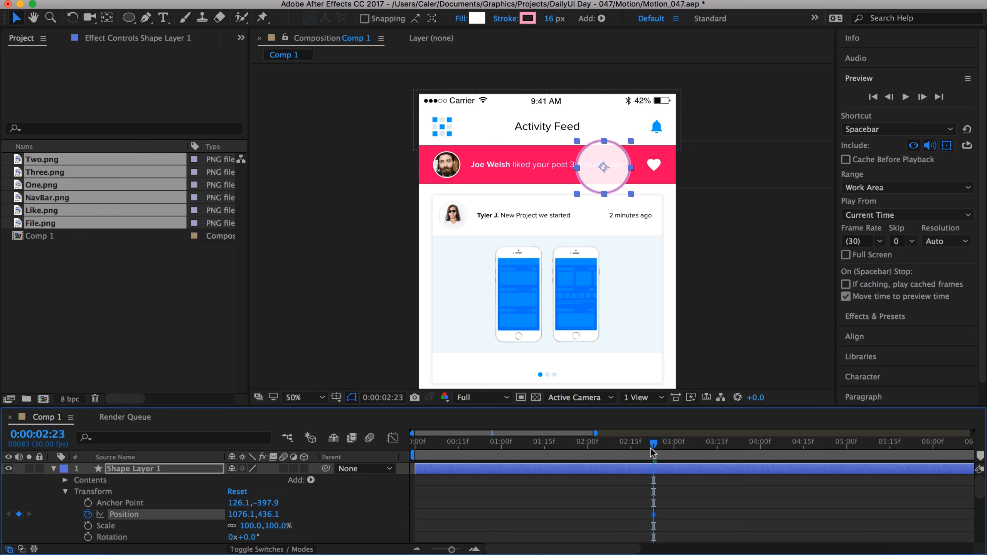
{"action": "left_click_drag", "start_coordinate": [654, 446], "coordinate": [660, 446]}
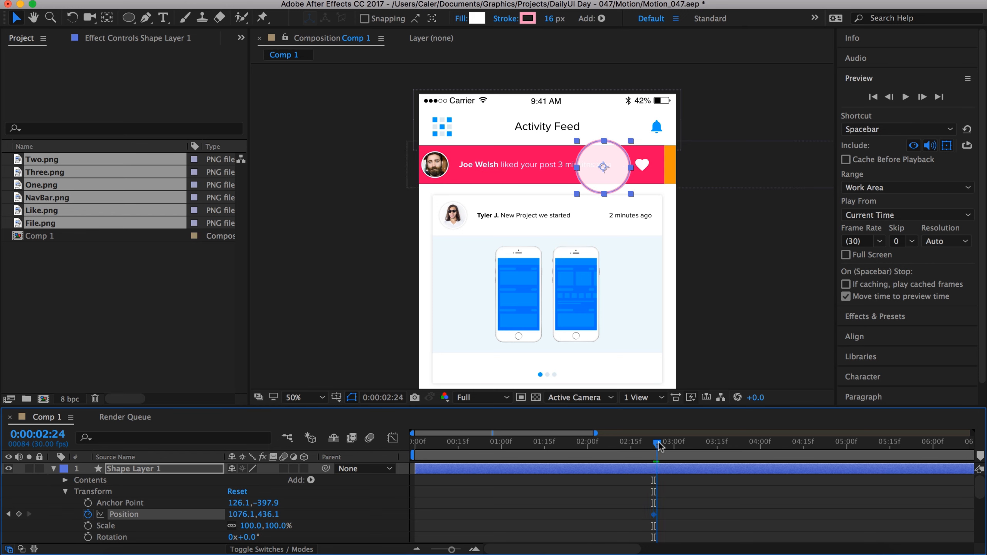
{"action": "left_click_drag", "start_coordinate": [452, 550], "coordinate": [460, 549]}
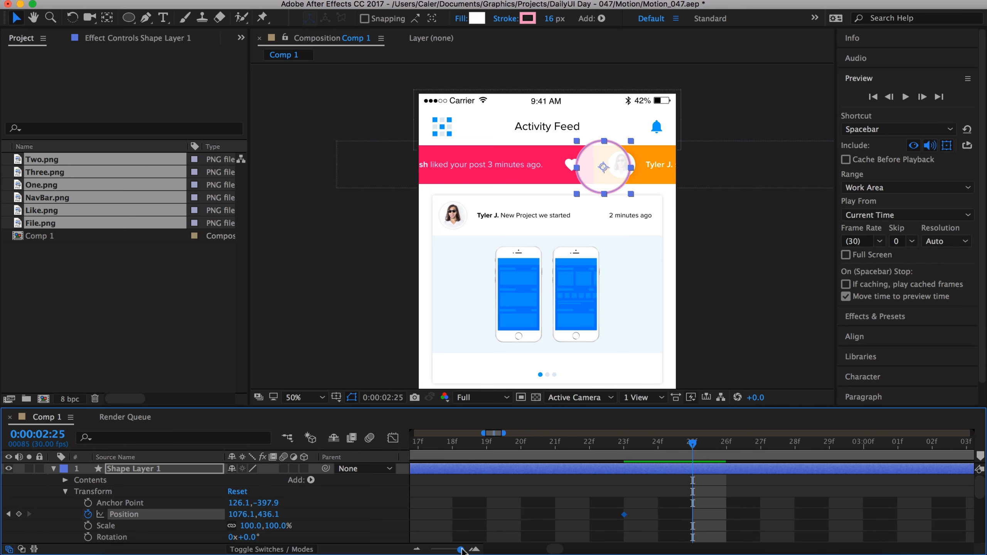
{"action": "left_click", "coordinate": [795, 445]}
{"action": "left_click_drag", "start_coordinate": [618, 147], "coordinate": [542, 174]}
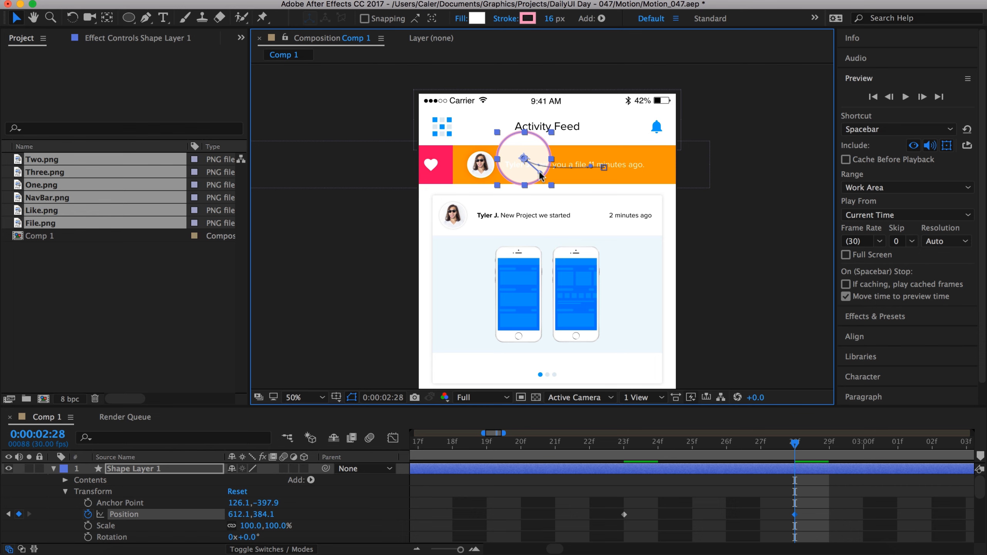
{"action": "left_click_drag", "start_coordinate": [542, 174], "coordinate": [544, 174]}
{"action": "left_click_drag", "start_coordinate": [640, 453], "coordinate": [590, 453]}
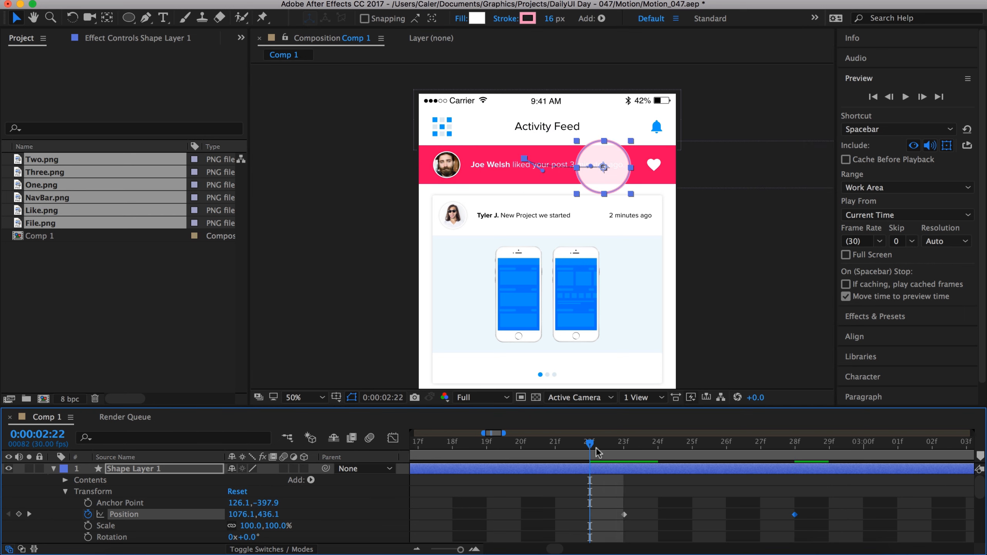
{"action": "left_click", "coordinate": [904, 97]}
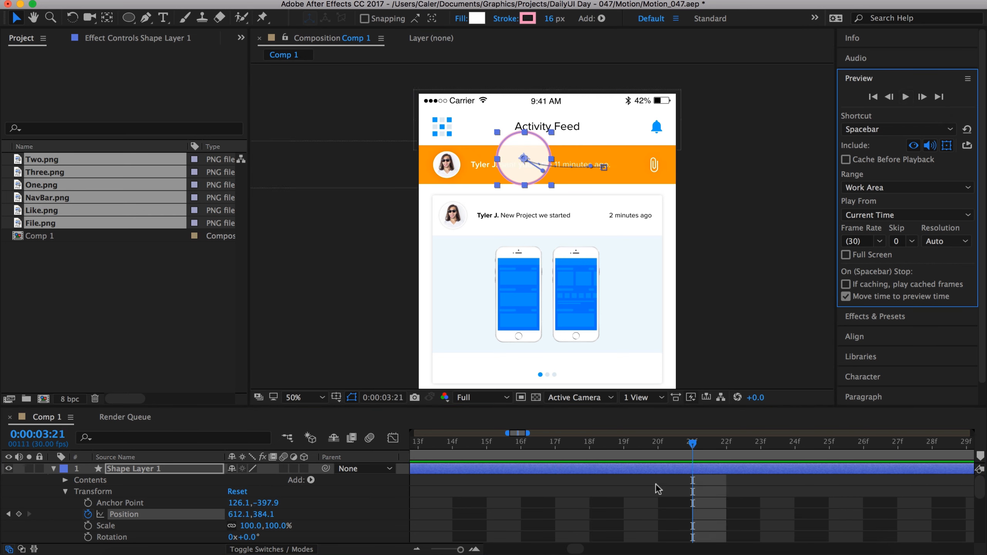
Keyframe the circle's Opacity at 0% at 0:00:02:23 and shift that keyframe earlier to 0:00:02:19
{"action": "scroll", "coordinate": [657, 489], "scroll_direction": "down", "scroll_amount": 2}
{"action": "scroll", "coordinate": [657, 490], "scroll_direction": "left", "scroll_amount": 3}
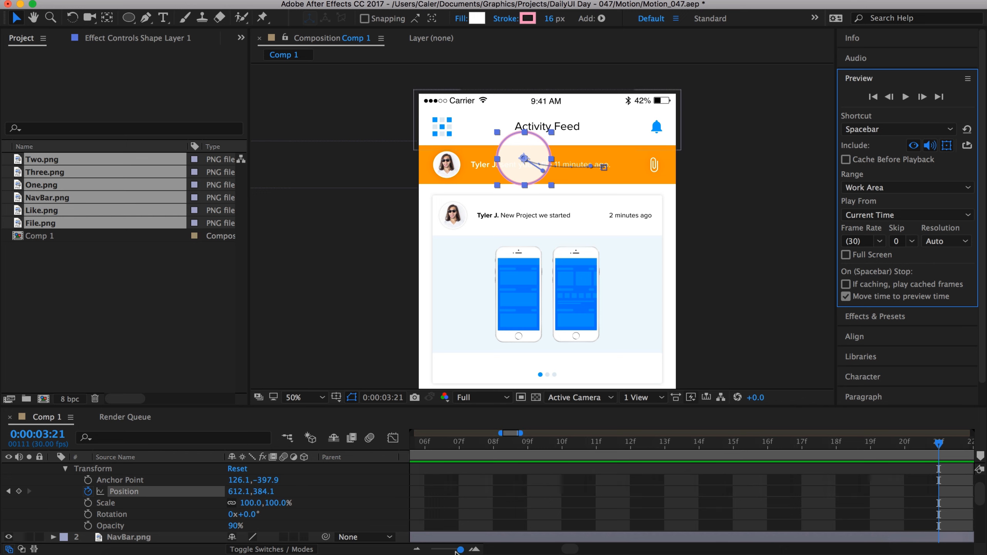
{"action": "left_click_drag", "start_coordinate": [460, 550], "coordinate": [458, 549]}
{"action": "scroll", "coordinate": [594, 478], "scroll_direction": "left", "scroll_amount": 5}
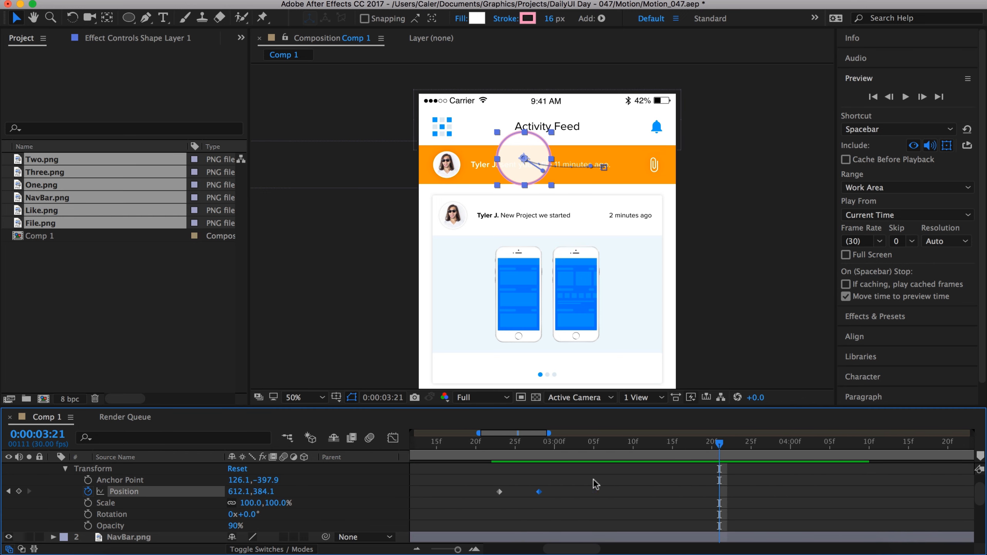
{"action": "left_click", "coordinate": [583, 444]}
{"action": "left_click", "coordinate": [459, 550]}
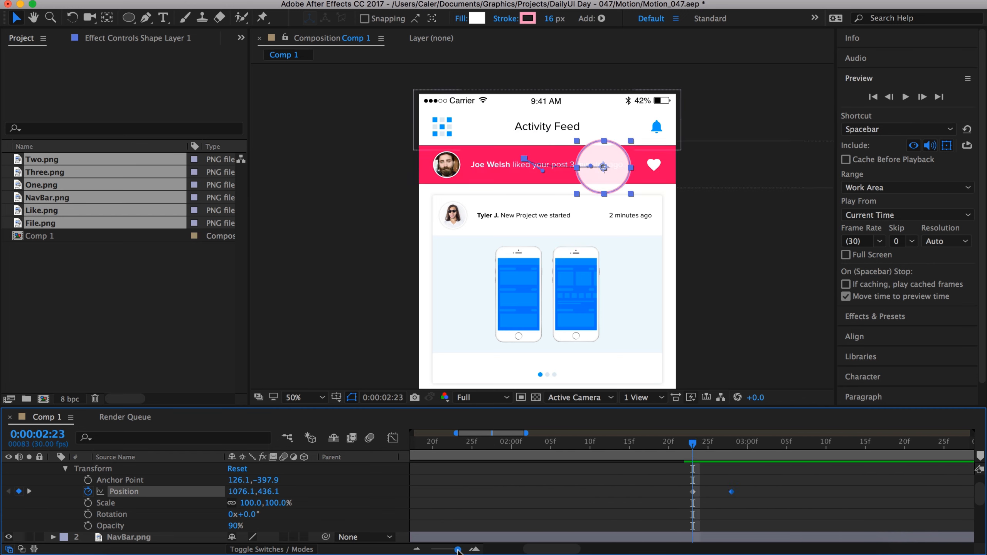
{"action": "left_click_drag", "start_coordinate": [457, 550], "coordinate": [456, 550]}
{"action": "left_click", "coordinate": [234, 528]}
{"action": "type", "text": "0"}
{"action": "key", "text": "Return"}
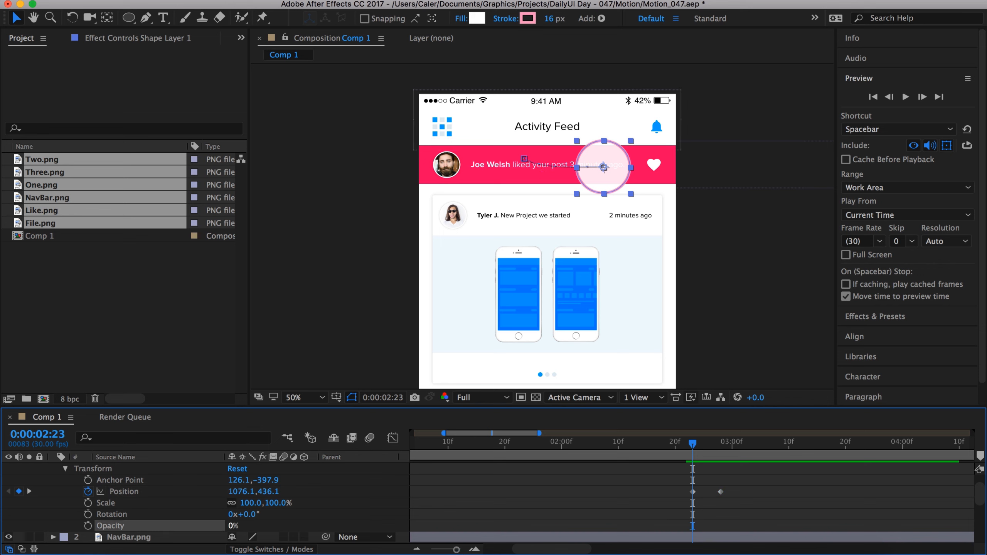
{"action": "left_click", "coordinate": [86, 527]}
{"action": "left_click_drag", "start_coordinate": [687, 528], "coordinate": [670, 526]}
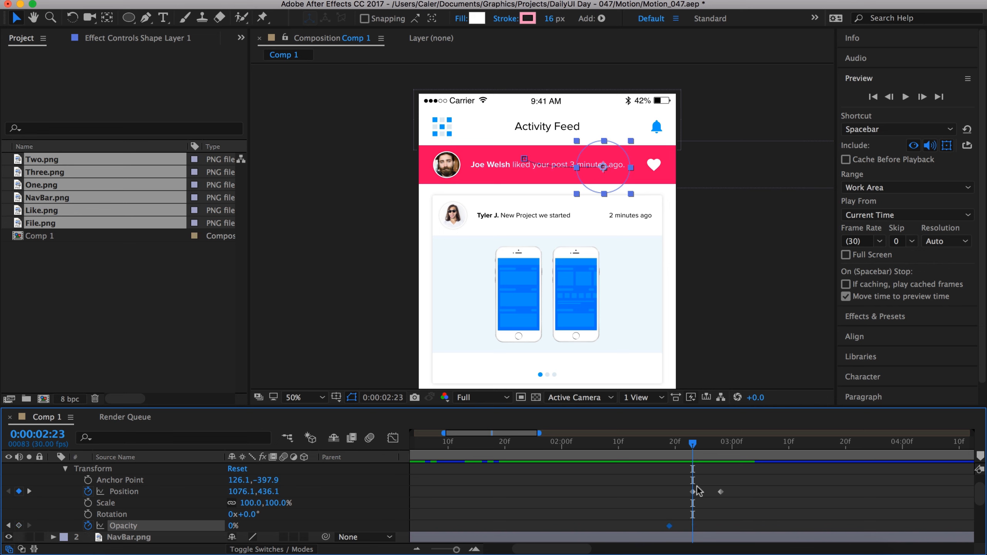
Add a 90% Opacity keyframe at 0:00:02:20, shift the 0% keyframe to 0:00:02:17, and preview the fade-in
{"action": "mouse_move", "coordinate": [693, 493]}
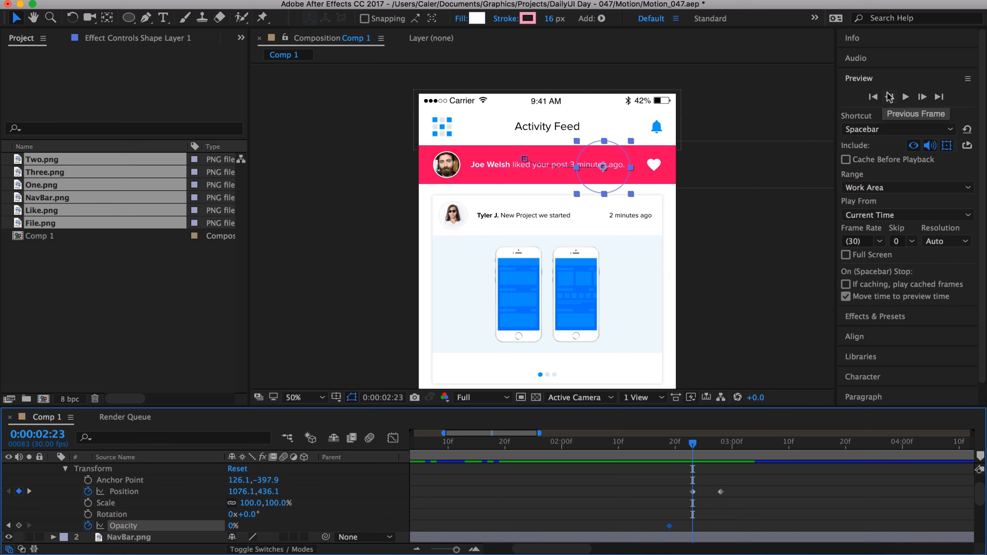
{"action": "left_click", "coordinate": [891, 98]}
{"action": "left_click", "coordinate": [890, 97]}
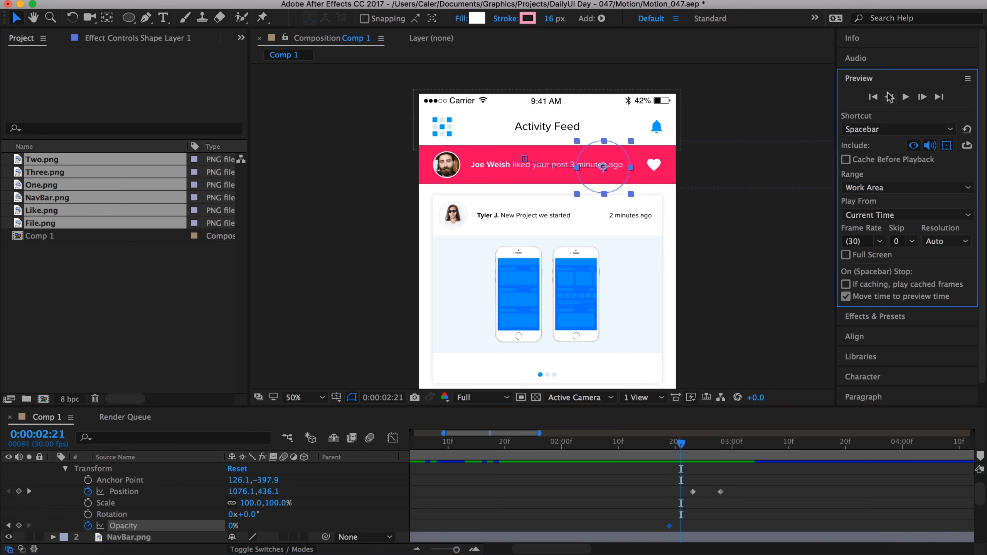
{"action": "left_click", "coordinate": [890, 97]}
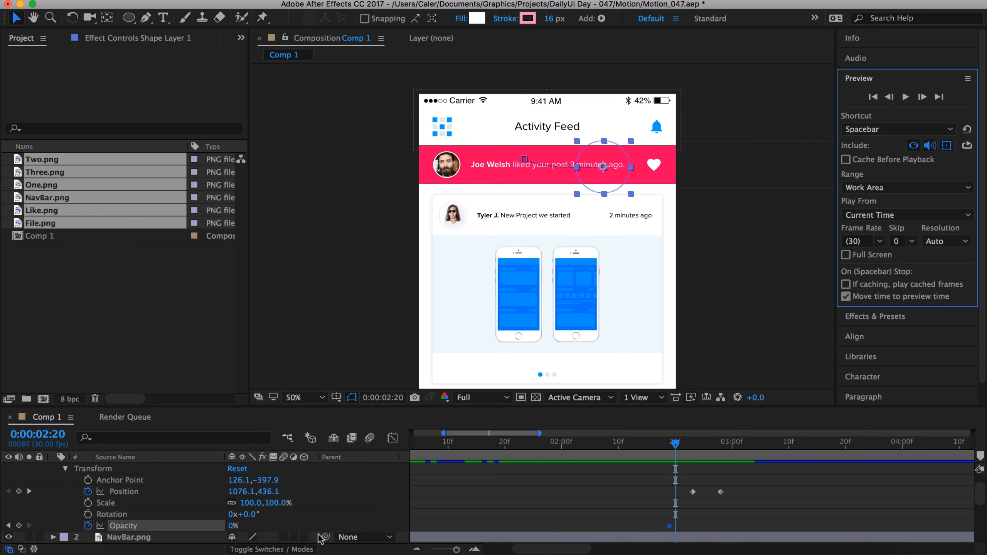
{"action": "left_click", "coordinate": [233, 525]}
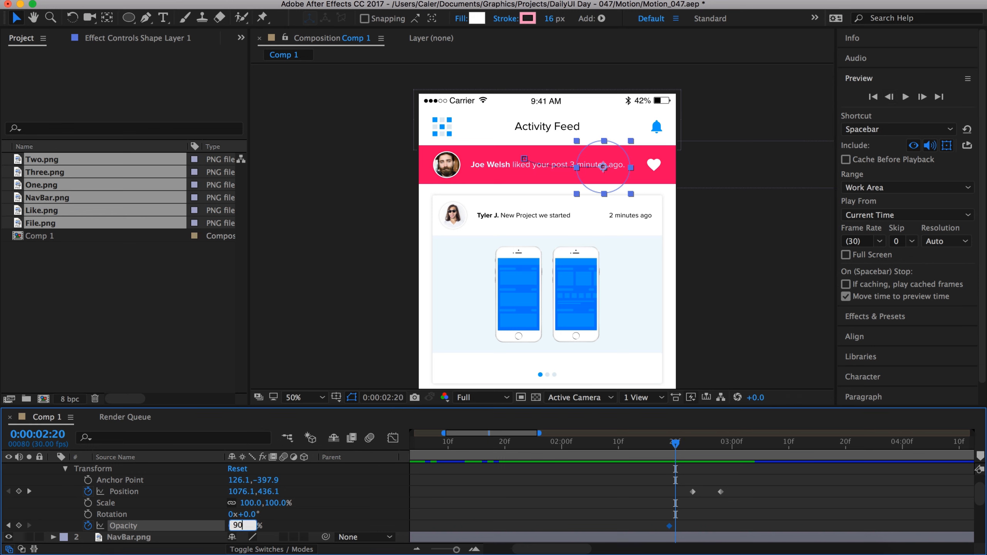
{"action": "key", "text": "Return"}
{"action": "left_click_drag", "start_coordinate": [664, 526], "coordinate": [659, 526]}
{"action": "left_click", "coordinate": [655, 443]}
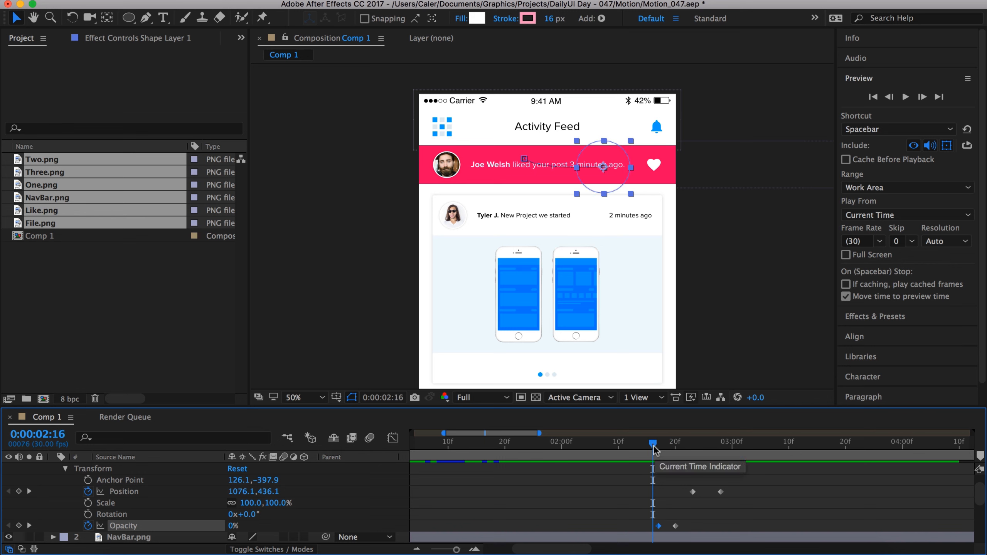
{"action": "left_click", "coordinate": [905, 96]}
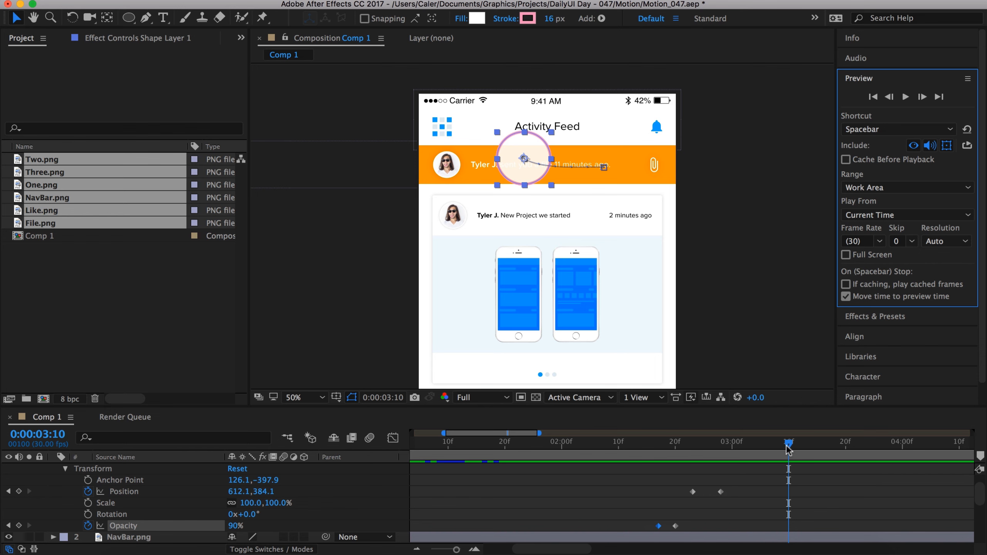
Paste copies of both Opacity keyframes at 0:00:02:28 and shift them earlier so the 90% copy sits at 0:00:02:28
{"action": "left_click_drag", "start_coordinate": [787, 447], "coordinate": [720, 445]}
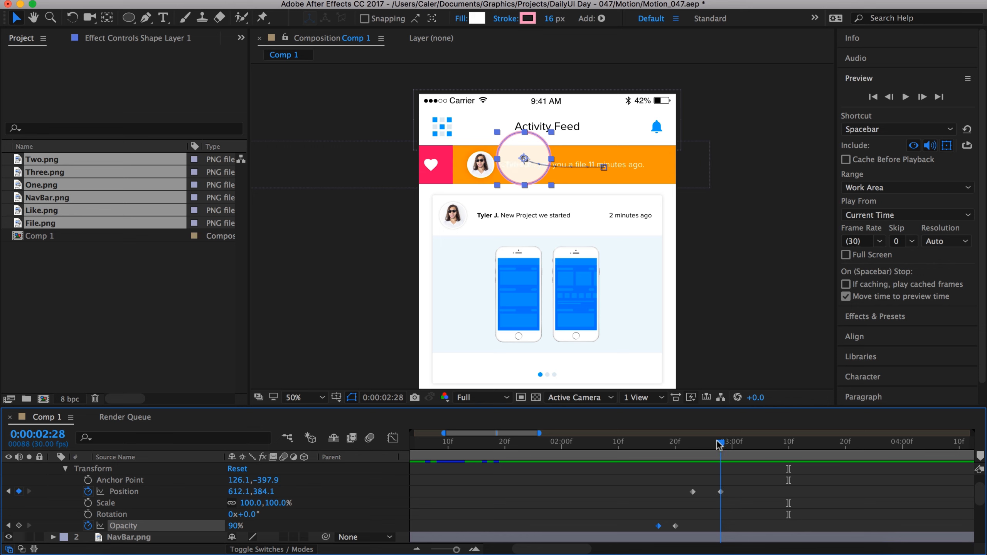
{"action": "left_click_drag", "start_coordinate": [688, 528], "coordinate": [654, 520]}
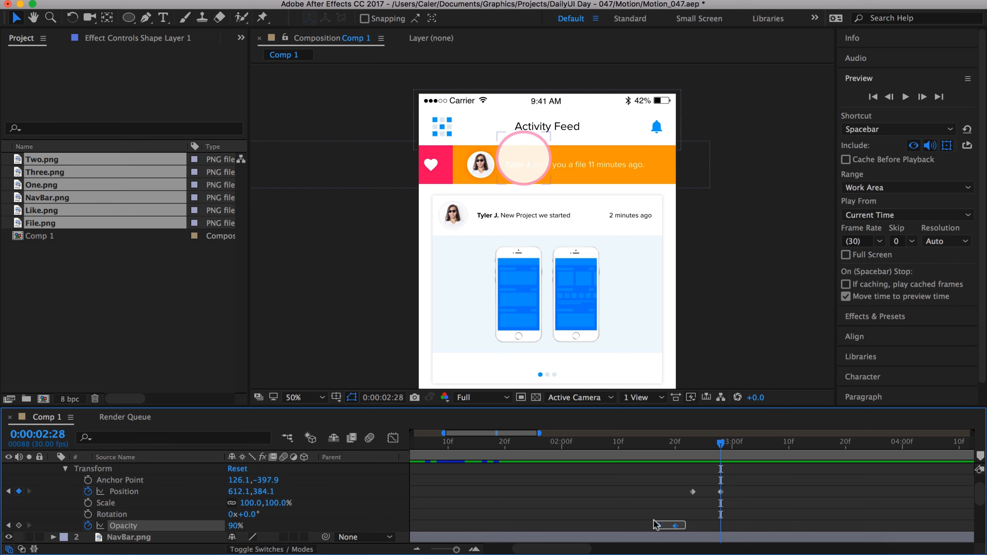
{"action": "key", "text": "super+c"}
{"action": "key", "text": "super+v"}
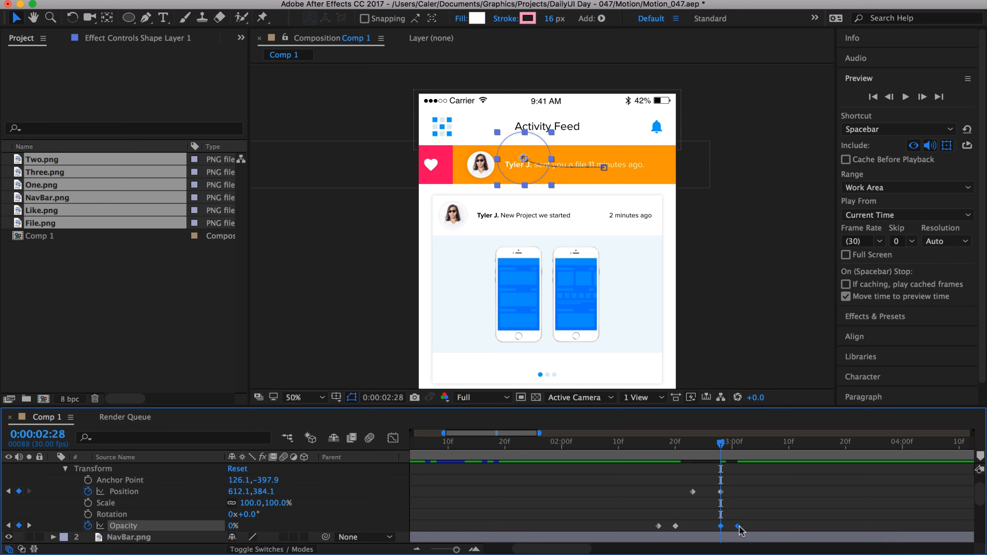
{"action": "left_click_drag", "start_coordinate": [738, 527], "coordinate": [721, 527]}
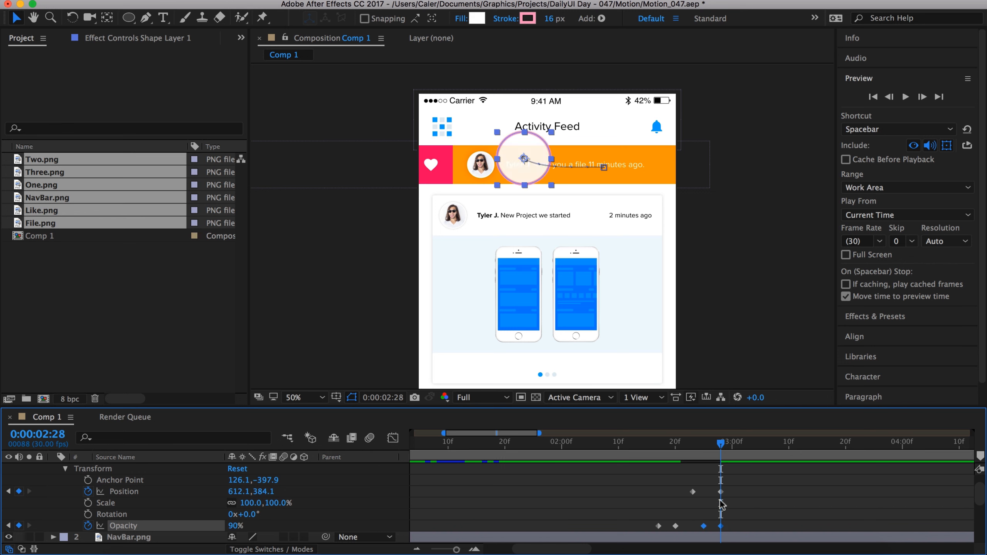
Delay the circle's second Position keyframe to 0:00:03:00 and preview the motion from 0:00:02:15
{"action": "left_click", "coordinate": [731, 493]}
{"action": "left_click_drag", "start_coordinate": [721, 492], "coordinate": [733, 491]}
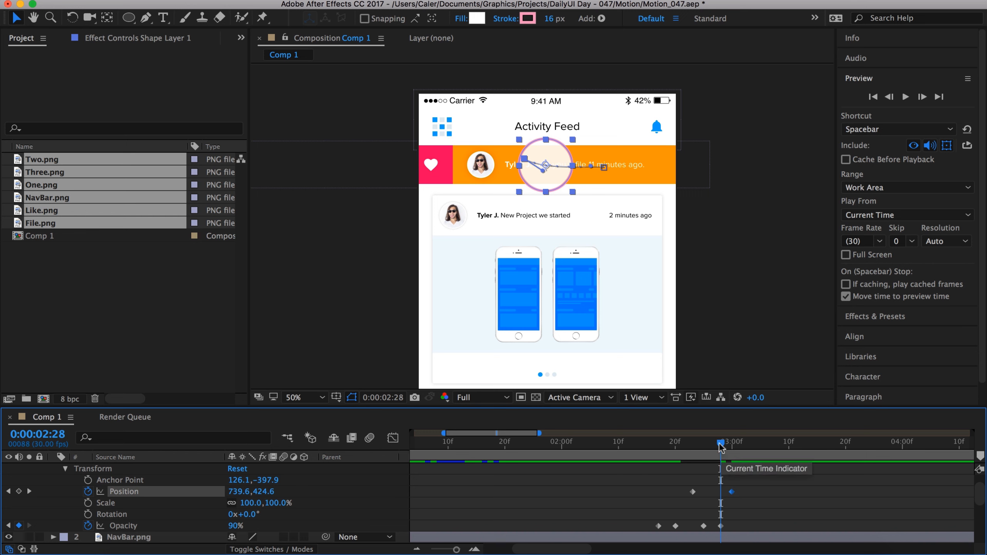
{"action": "left_click_drag", "start_coordinate": [721, 444], "coordinate": [648, 447]}
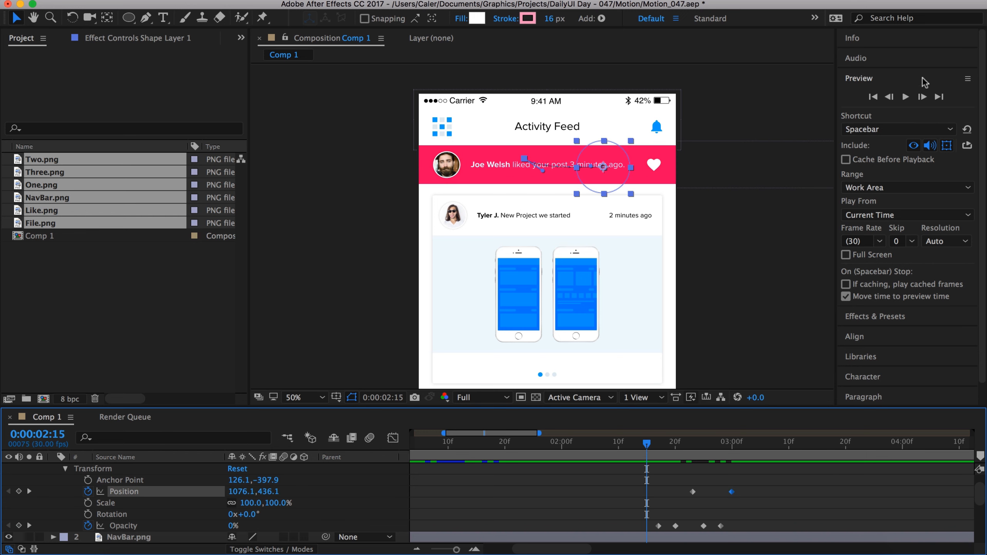
{"action": "left_click", "coordinate": [905, 97]}
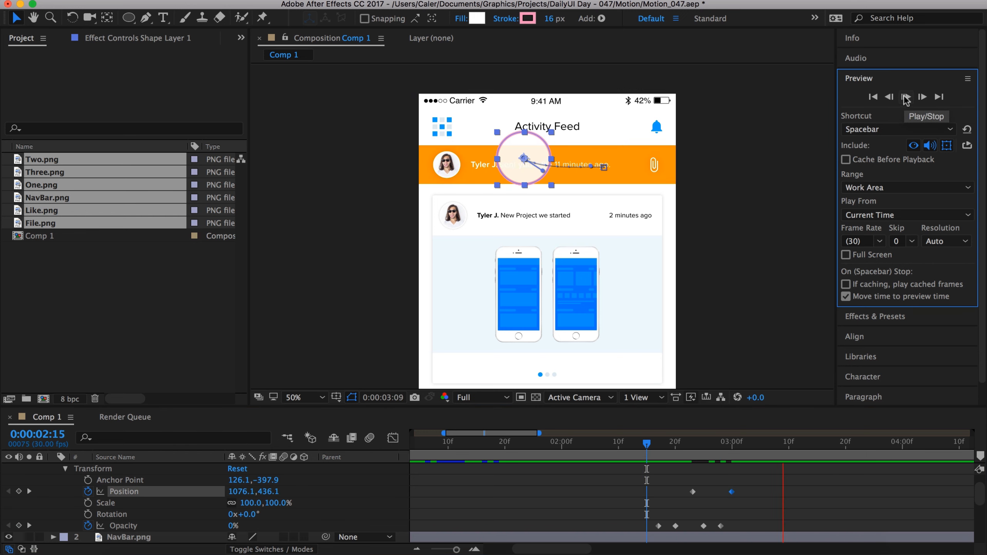
Delete the pasted 0% Opacity keyframe at 0:00:02:25 and add a 0% Opacity keyframe at 0:00:03:00
{"action": "left_click_drag", "start_coordinate": [679, 452], "coordinate": [705, 449]}
{"action": "left_click", "coordinate": [704, 527]}
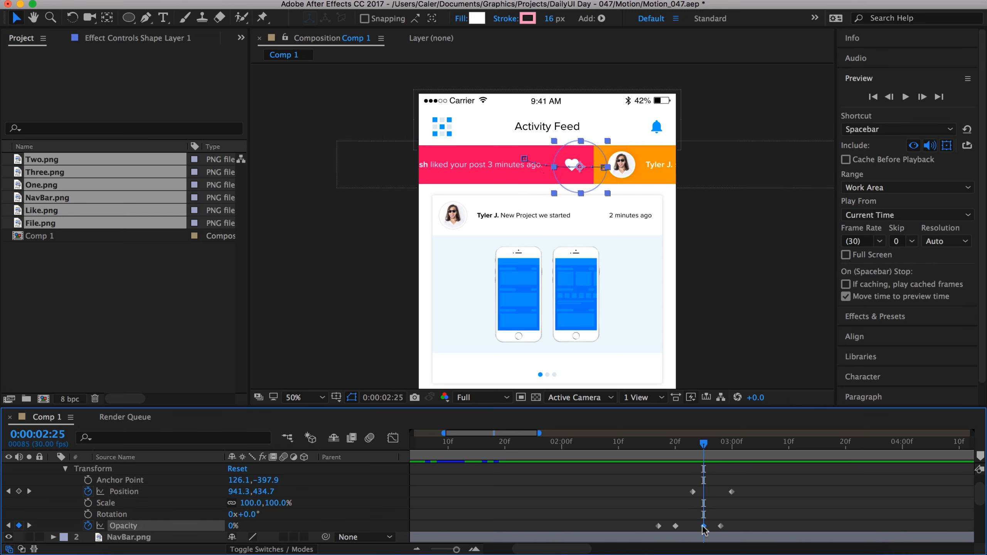
{"action": "key", "text": "Delete"}
{"action": "left_click", "coordinate": [721, 450]}
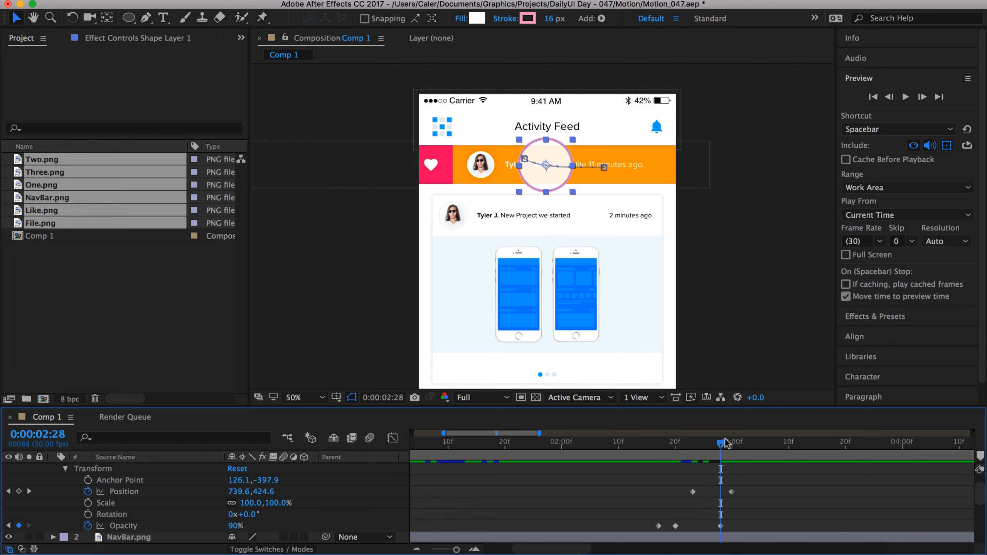
{"action": "left_click", "coordinate": [236, 526]}
{"action": "left_click", "coordinate": [675, 514]}
{"action": "left_click", "coordinate": [733, 450]}
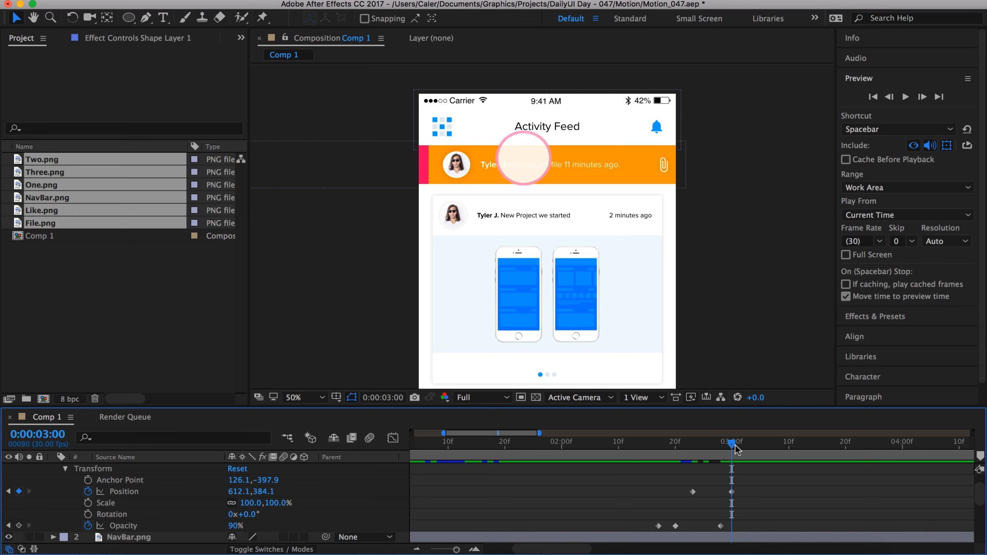
{"action": "left_click_drag", "start_coordinate": [234, 525], "coordinate": [202, 525]}
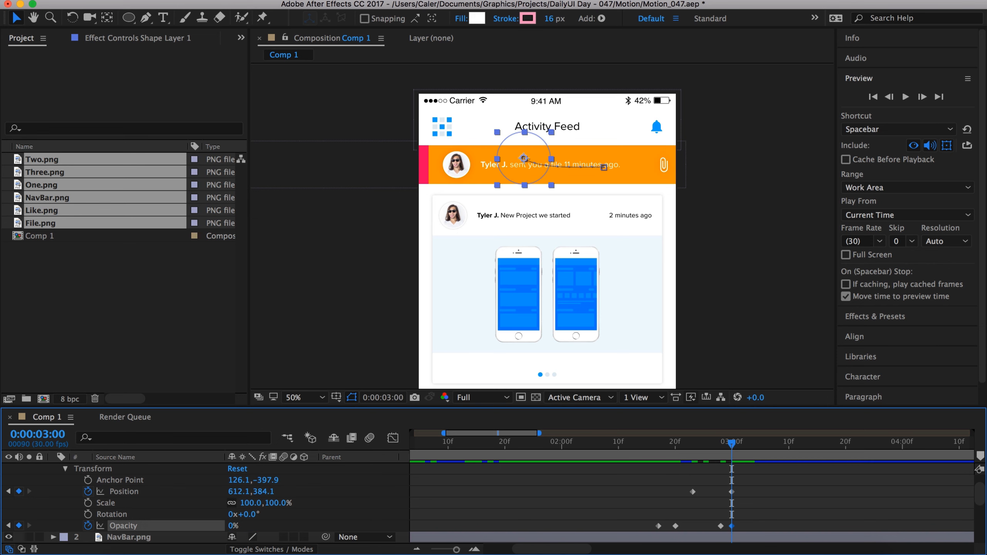
Shift the two fade-out Opacity keyframes earlier to 0:00:02:26 and 0:00:02:29, and preview from 0:00:02:15
{"action": "left_click", "coordinate": [737, 522]}
{"action": "mouse_move", "coordinate": [746, 528]}
{"action": "left_mouse_down"}
{"action": "mouse_move", "coordinate": [711, 518]}
{"action": "mouse_move", "coordinate": [726, 526]}
{"action": "left_mouse_up"}
{"action": "left_click", "coordinate": [739, 525]}
{"action": "left_click_drag", "start_coordinate": [733, 451], "coordinate": [646, 444]}
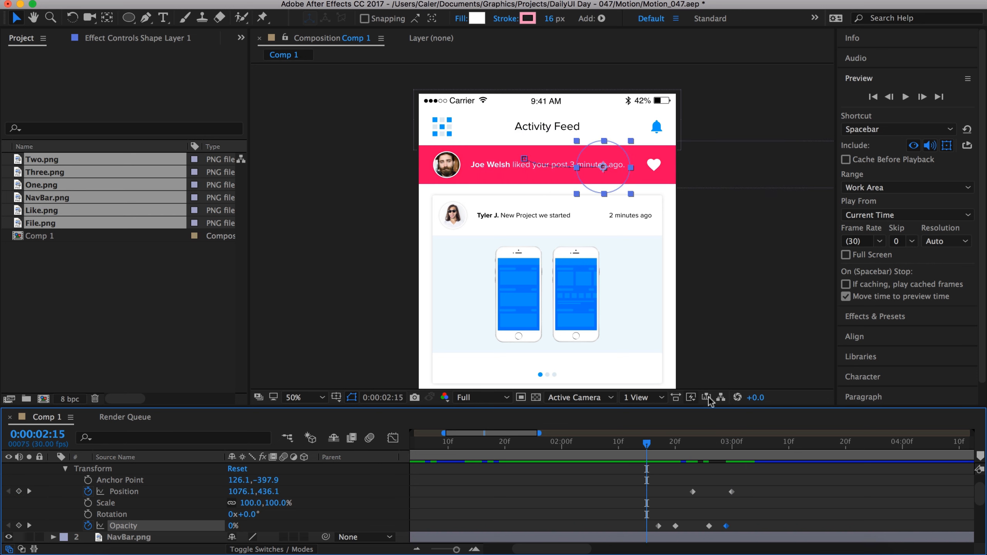
{"action": "left_click", "coordinate": [904, 97]}
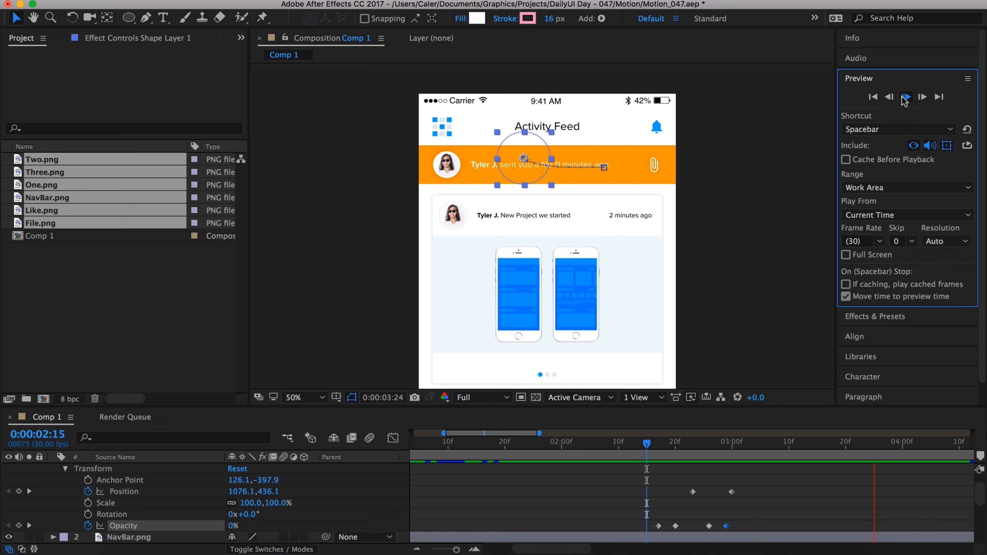
Shift all of the circle's Position and Opacity keyframes four frames earlier and preview from 0:00:02:12
{"action": "left_click_drag", "start_coordinate": [653, 446], "coordinate": [706, 462]}
{"action": "left_click_drag", "start_coordinate": [743, 529], "coordinate": [638, 461]}
{"action": "left_click_drag", "start_coordinate": [692, 493], "coordinate": [670, 492]}
{"action": "left_click_drag", "start_coordinate": [703, 447], "coordinate": [628, 448]}
{"action": "left_click", "coordinate": [726, 299]}
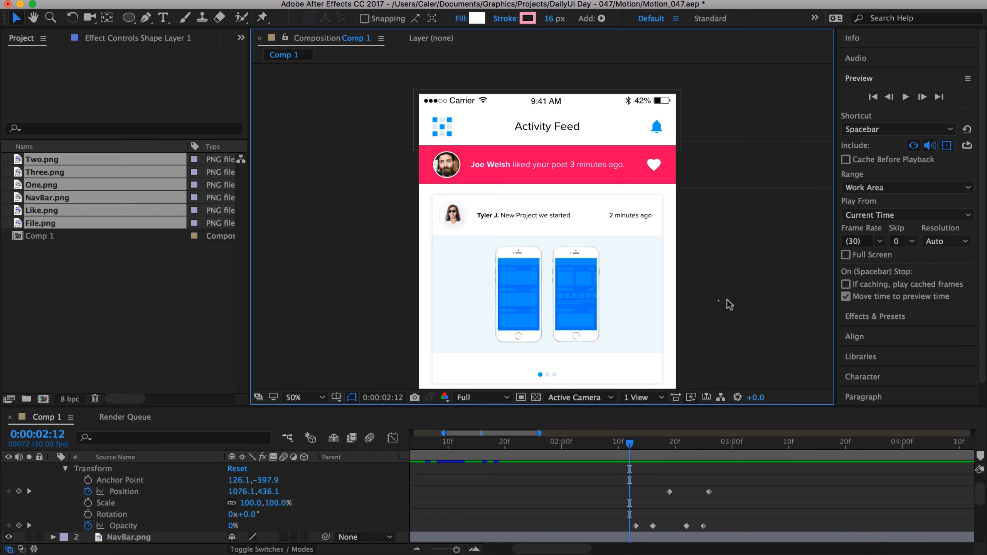
{"action": "left_click", "coordinate": [906, 97]}
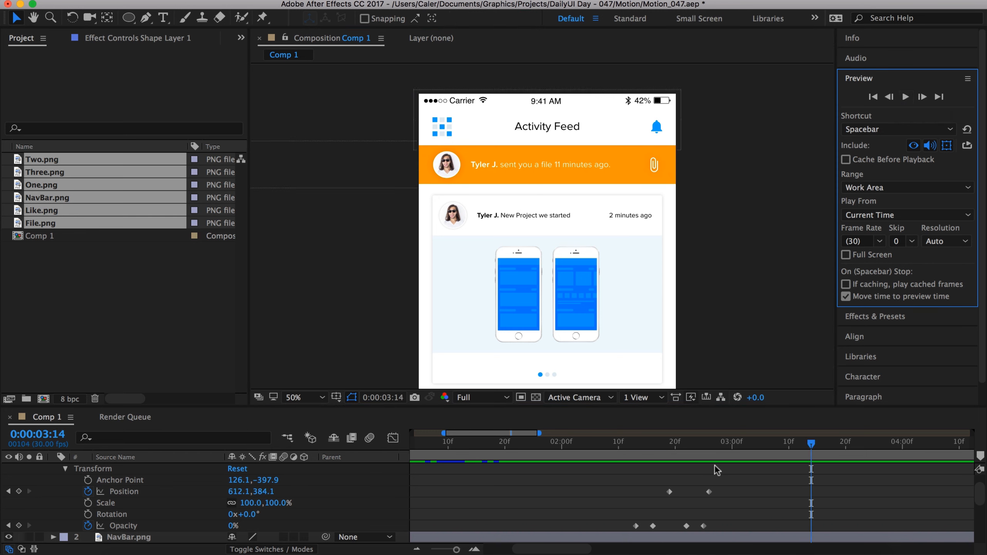
Lengthen the circle's swipe by moving it to position 408.1, 360.1 at 0:00:02:26, and preview from 0:00:02:10
{"action": "left_click_drag", "start_coordinate": [701, 444], "coordinate": [708, 447]}
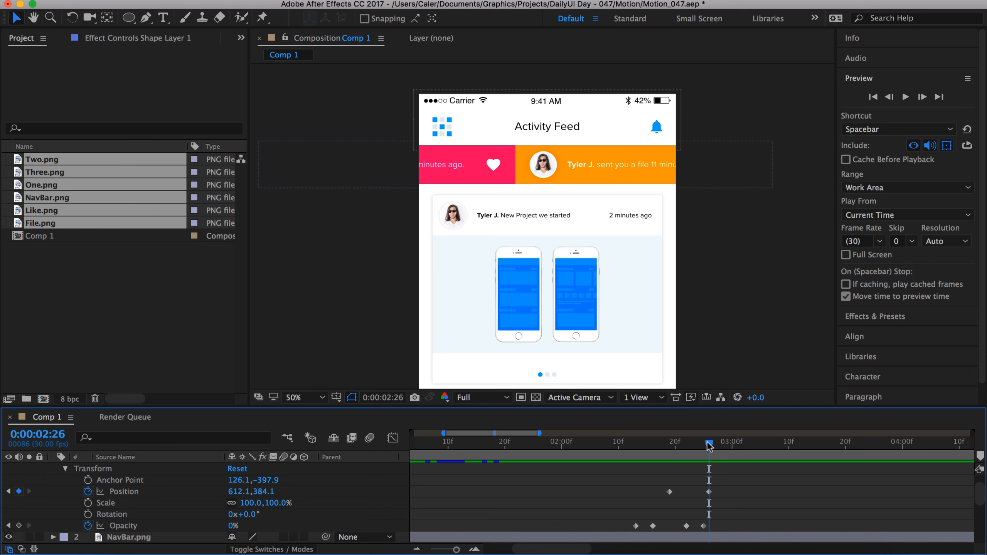
{"action": "left_click_drag", "start_coordinate": [703, 525], "coordinate": [721, 526]}
{"action": "left_click_drag", "start_coordinate": [530, 147], "coordinate": [498, 141]}
{"action": "left_click_drag", "start_coordinate": [720, 527], "coordinate": [706, 526]}
{"action": "left_click", "coordinate": [619, 441]}
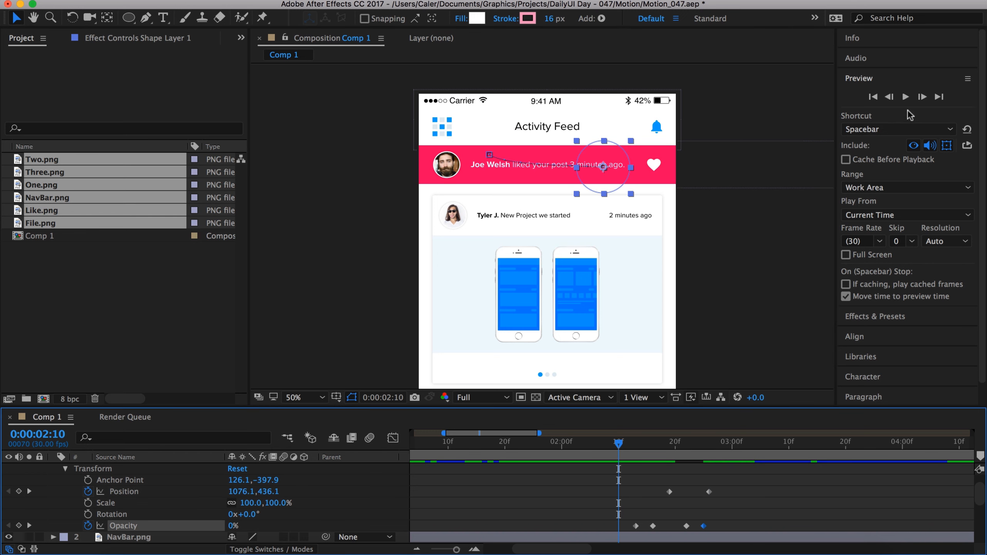
{"action": "left_click", "coordinate": [906, 97]}
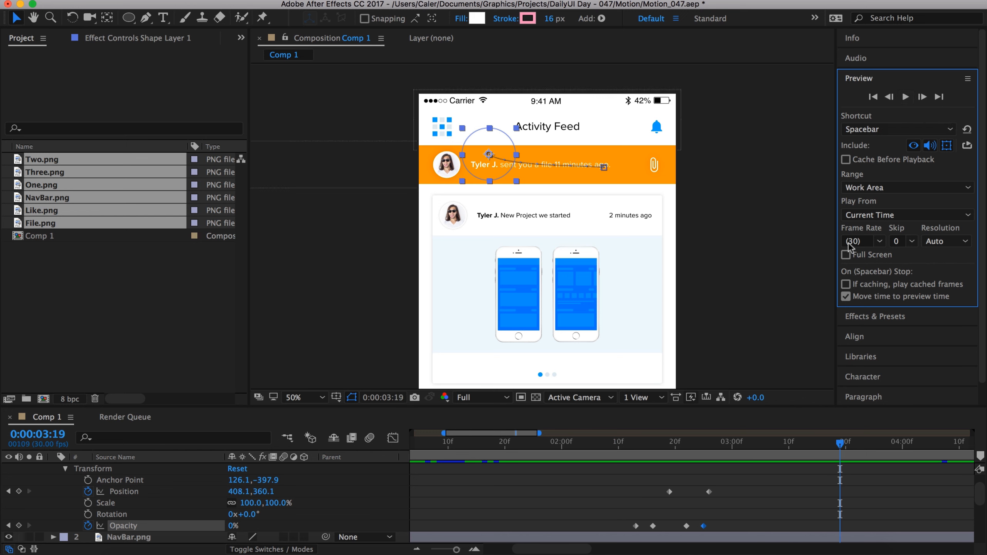
Apply Easy Ease with an early speed peak to the circle's Position keyframes at 0:00:02:19 and 0:00:02:26, and preview from 0:00:02:10
{"action": "left_click", "coordinate": [676, 443]}
{"action": "left_click", "coordinate": [681, 443]}
{"action": "left_click_drag", "start_coordinate": [742, 501], "coordinate": [651, 487]}
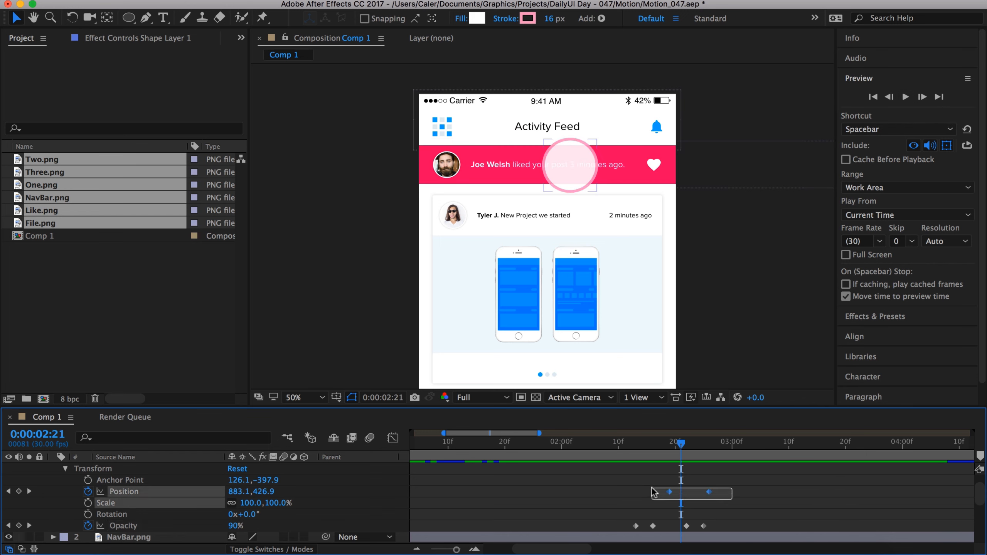
{"action": "left_click", "coordinate": [393, 439]}
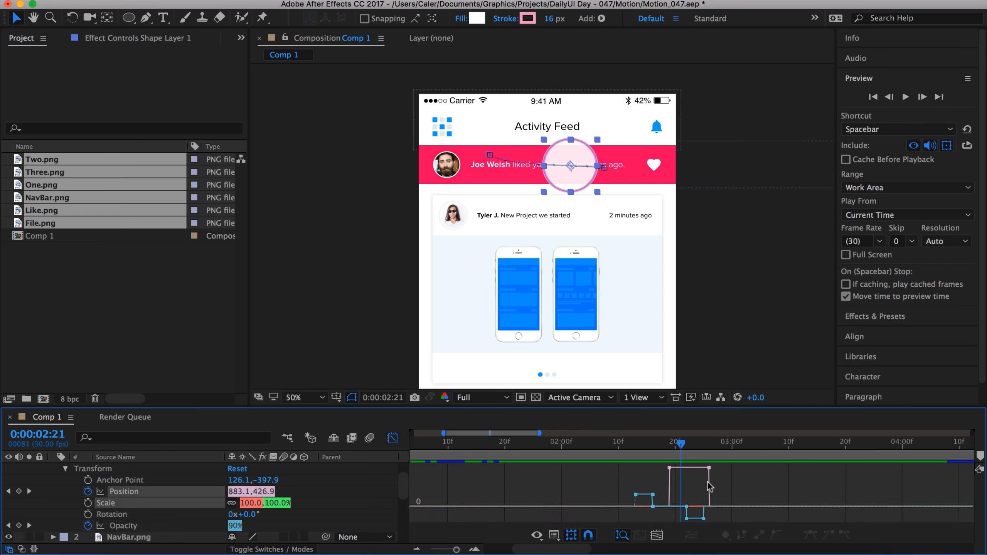
{"action": "left_click_drag", "start_coordinate": [720, 480], "coordinate": [648, 464]}
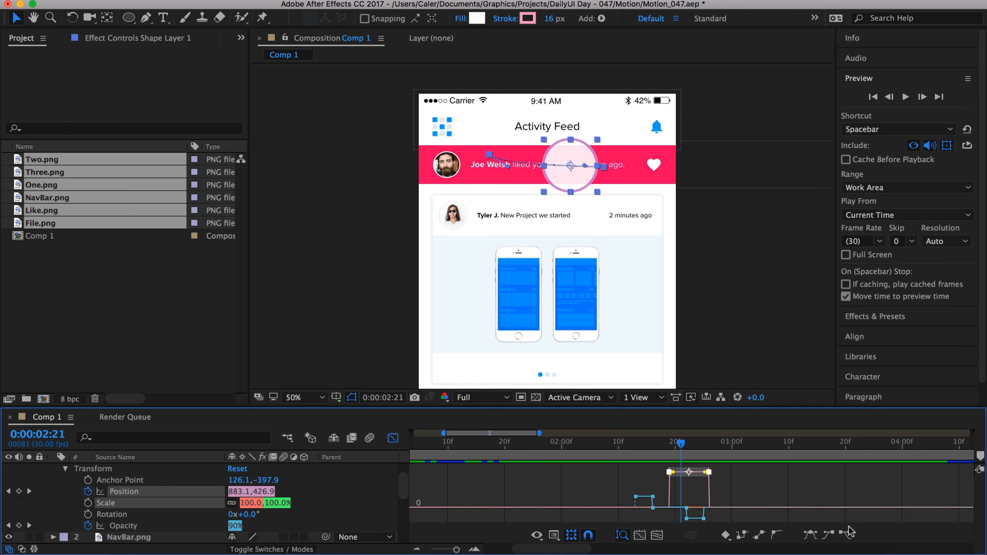
{"action": "left_click", "coordinate": [812, 536]}
{"action": "left_click_drag", "start_coordinate": [703, 513], "coordinate": [668, 514]}
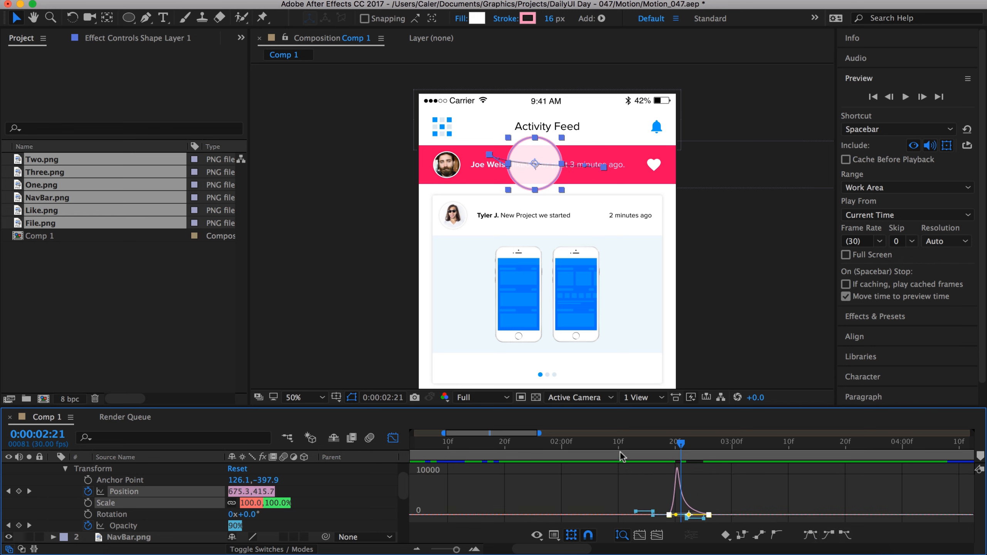
{"action": "left_click", "coordinate": [621, 456]}
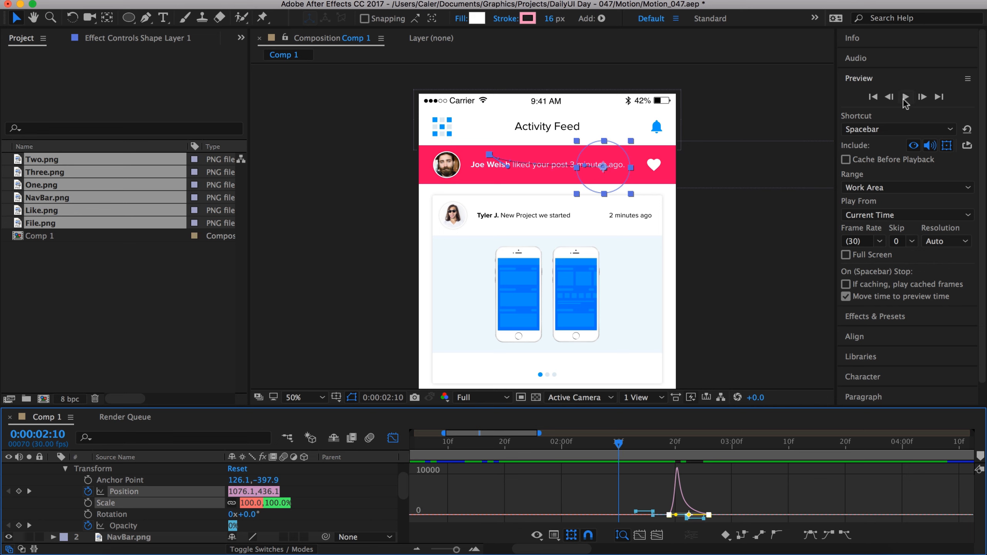
{"action": "left_click", "coordinate": [906, 97]}
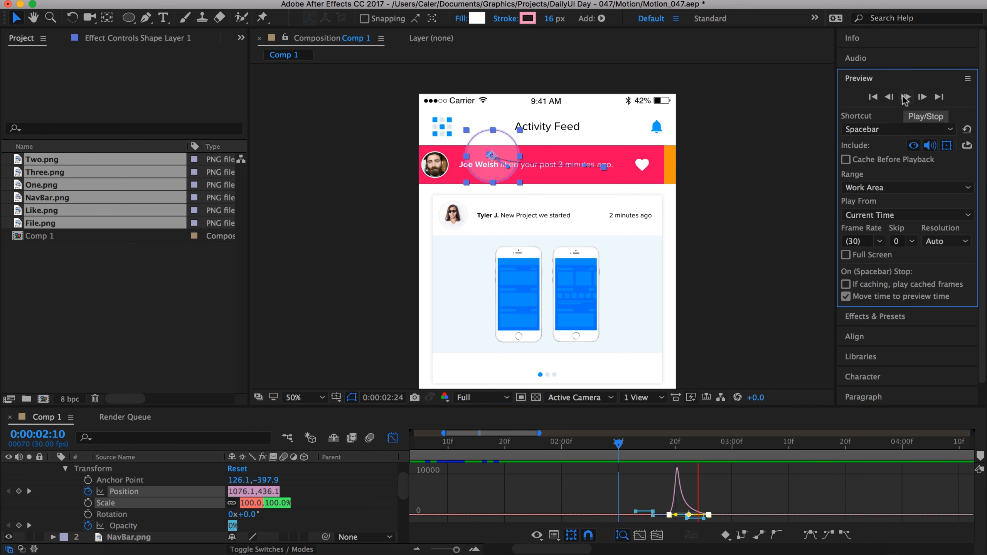
Fit the whole composition in the viewer and preview the banner animation
{"action": "left_click", "coordinate": [307, 398]}
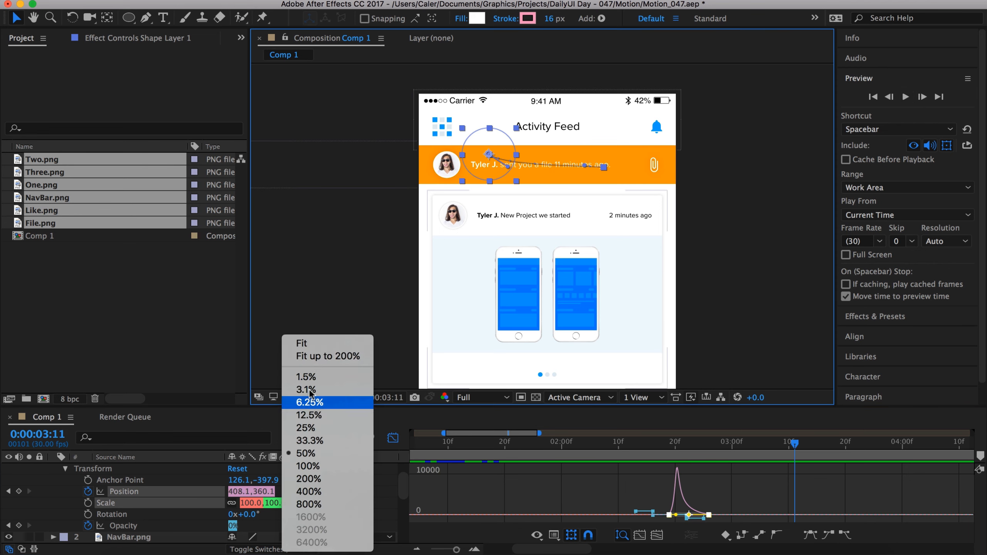
{"action": "left_click", "coordinate": [311, 338]}
{"action": "left_click", "coordinate": [358, 314]}
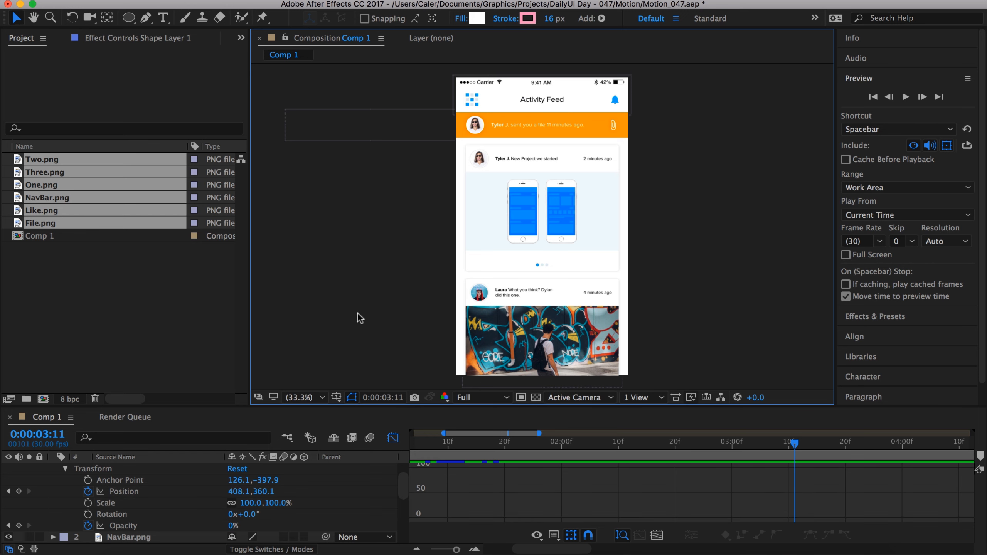
{"action": "left_click", "coordinate": [906, 97]}
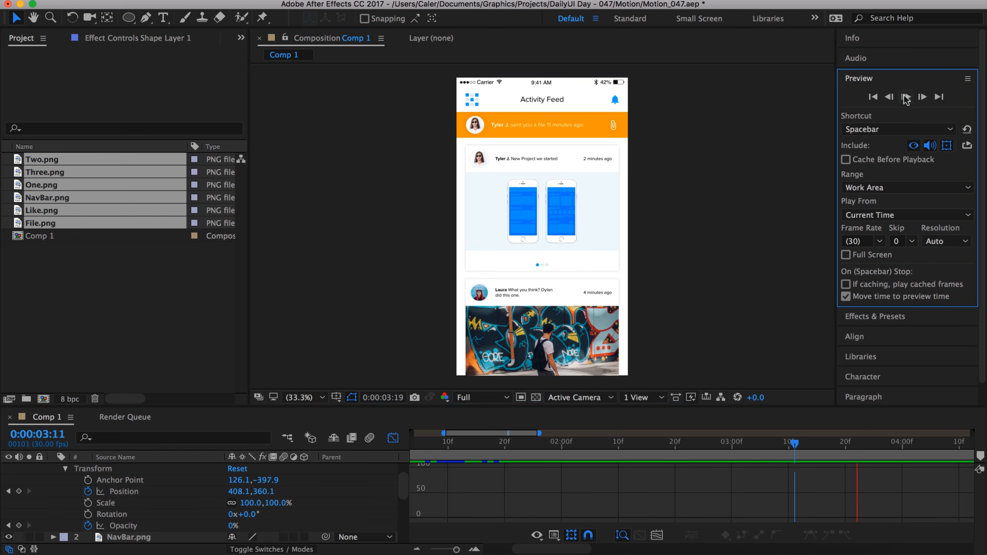
{"action": "scroll", "coordinate": [681, 441], "scroll_direction": "left", "scroll_amount": 5}
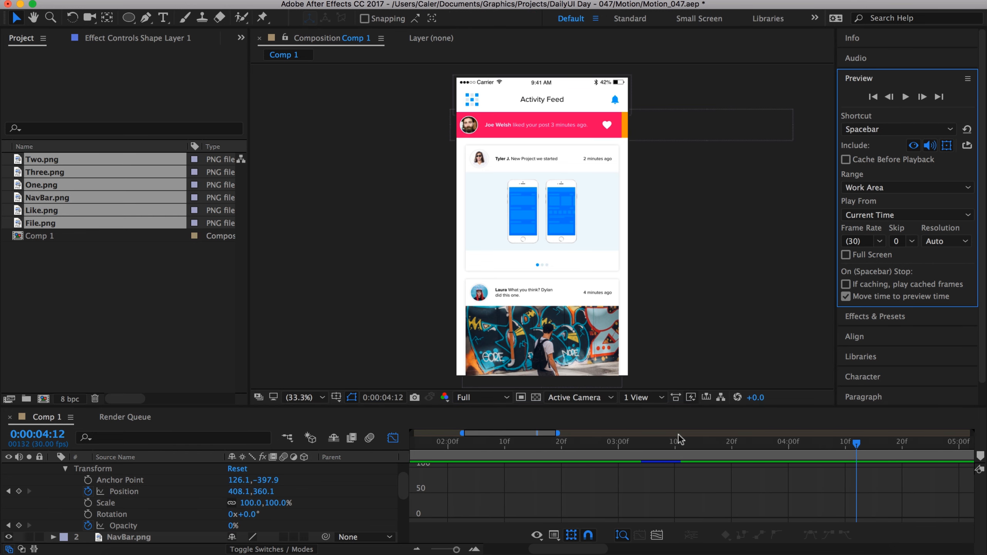
{"action": "left_click_drag", "start_coordinate": [545, 445], "coordinate": [515, 446]}
{"action": "left_click", "coordinate": [905, 97]}
{"action": "left_click", "coordinate": [907, 97]}
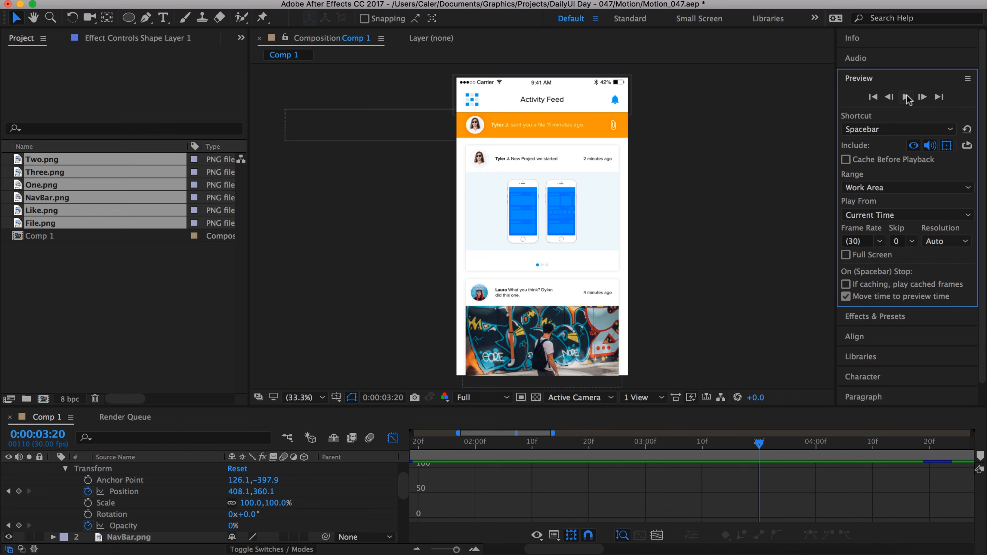
Leave the graph view, copy all of the circle's Position and Opacity keyframes, and paste them at 0:00:04:05
{"action": "left_click", "coordinate": [393, 437]}
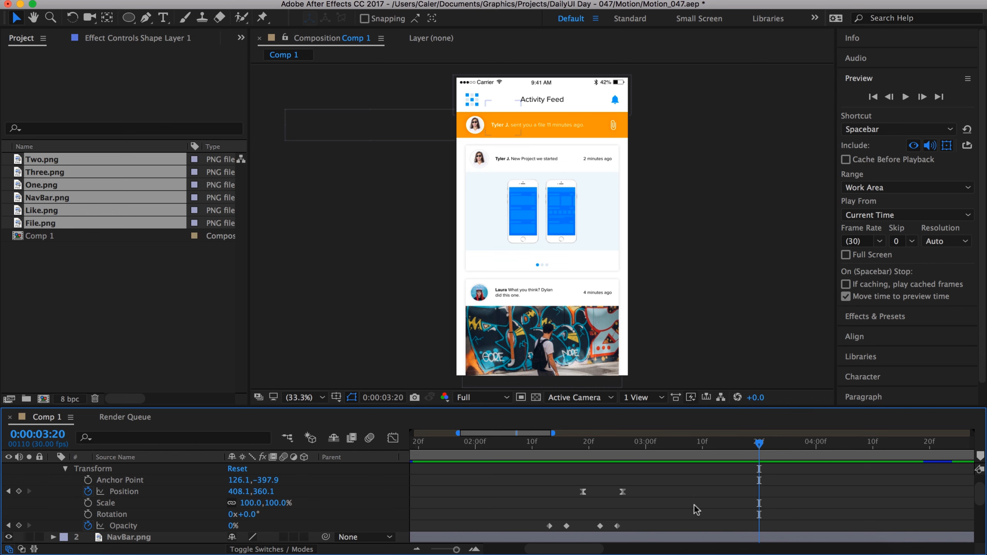
{"action": "scroll", "coordinate": [622, 500], "scroll_direction": "right", "scroll_amount": 2}
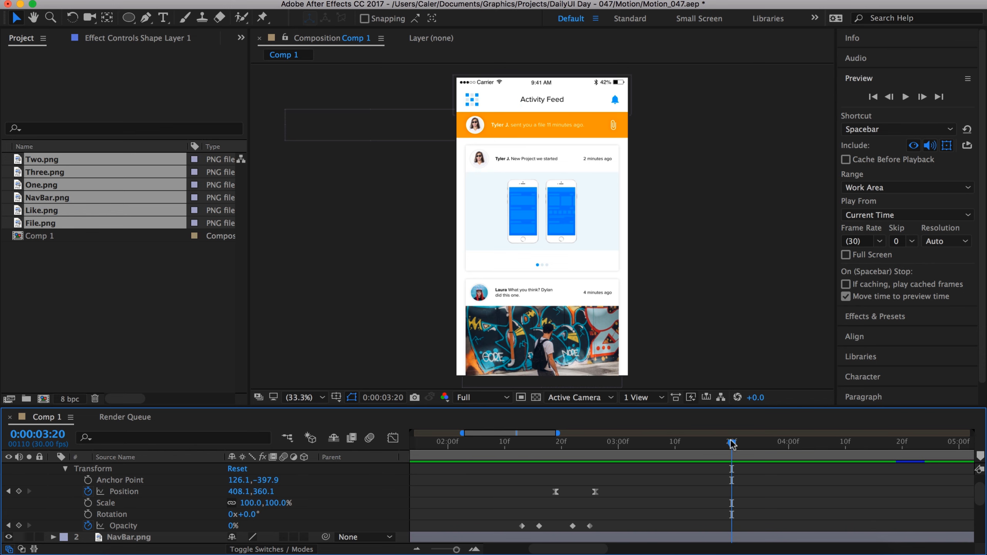
{"action": "left_click_drag", "start_coordinate": [732, 444], "coordinate": [818, 445]}
{"action": "scroll", "coordinate": [766, 445], "scroll_direction": "down", "scroll_amount": 5}
{"action": "scroll", "coordinate": [785, 509], "scroll_direction": "up", "scroll_amount": 5}
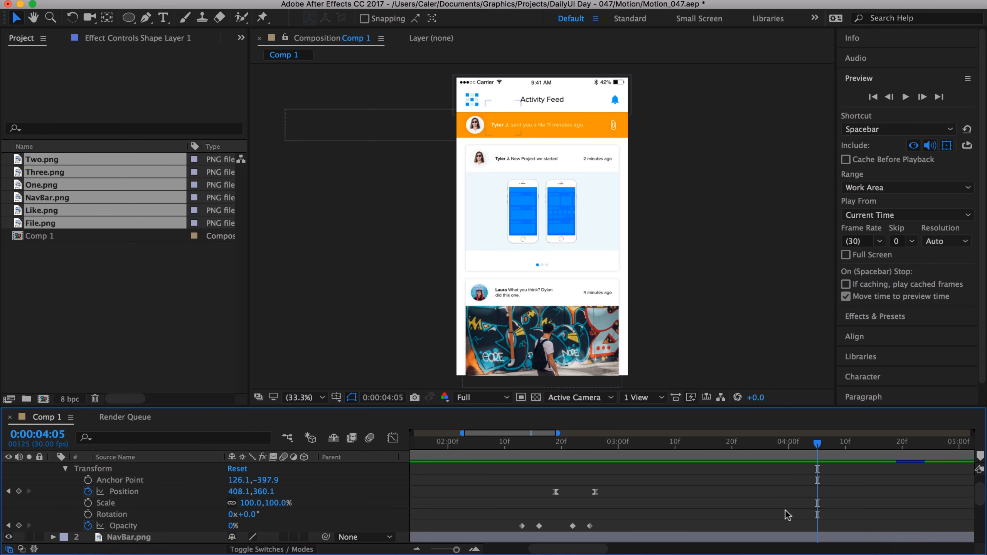
{"action": "left_click_drag", "start_coordinate": [607, 526], "coordinate": [503, 476]}
{"action": "key", "text": "super+c"}
{"action": "key", "text": "super+v"}
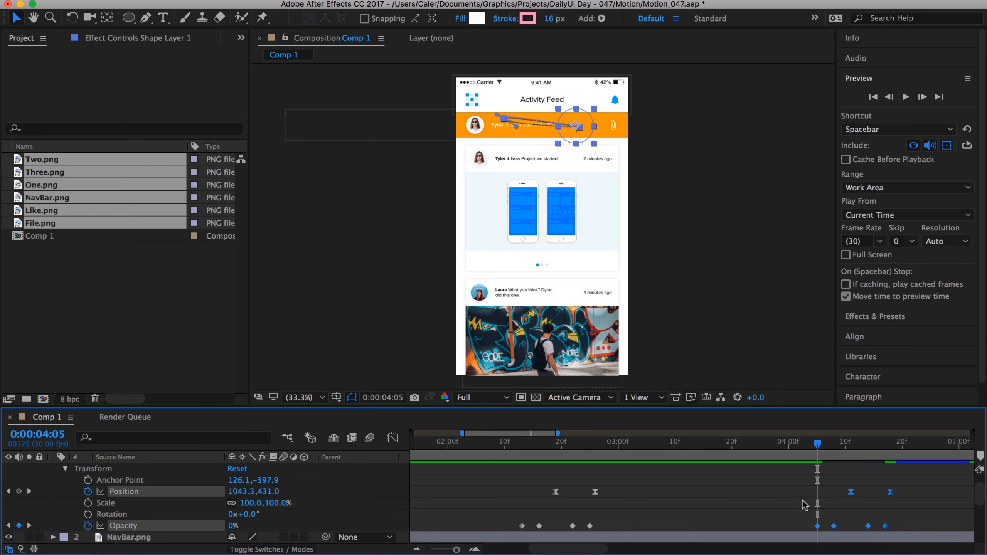
Compare the circle's keyframe timing with the starts of Like.png's two Position moves at 0:00:02:23 and 0:00:04:05
{"action": "scroll", "coordinate": [803, 500], "scroll_direction": "down", "scroll_amount": 5}
{"action": "scroll", "coordinate": [802, 500], "scroll_direction": "up", "scroll_amount": 3}
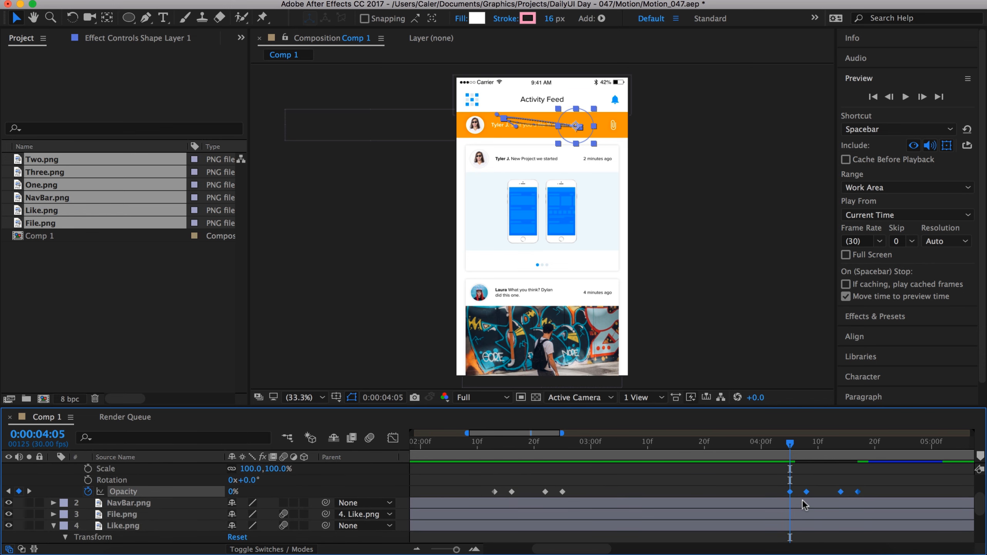
{"action": "scroll", "coordinate": [802, 500], "scroll_direction": "down", "scroll_amount": 4}
{"action": "scroll", "coordinate": [760, 499], "scroll_direction": "up", "scroll_amount": 2}
{"action": "scroll", "coordinate": [557, 489], "scroll_direction": "left", "scroll_amount": 5}
{"action": "scroll", "coordinate": [557, 488], "scroll_direction": "right", "scroll_amount": 1}
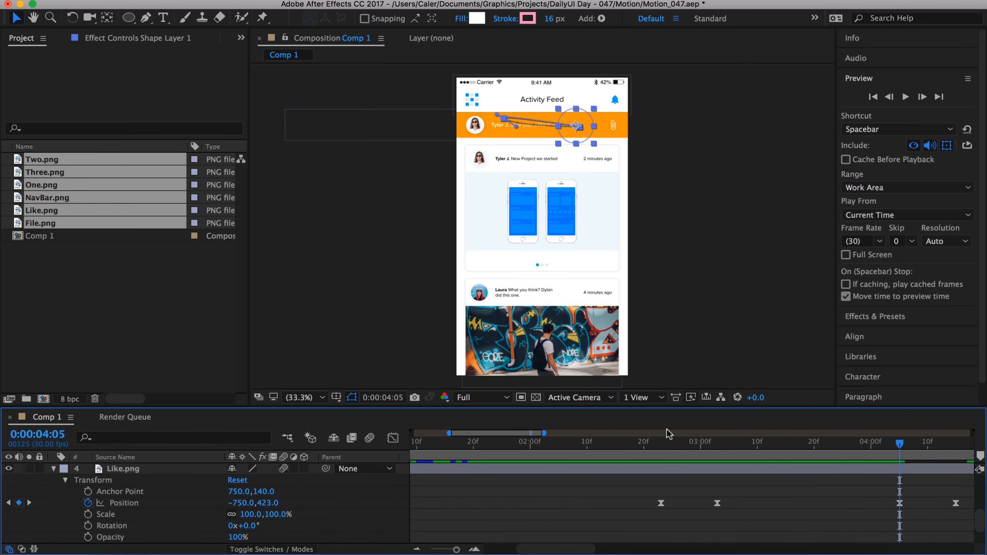
{"action": "left_click", "coordinate": [656, 444]}
{"action": "scroll", "coordinate": [664, 476], "scroll_direction": "up", "scroll_amount": 1}
{"action": "key", "text": "Page_Down"}
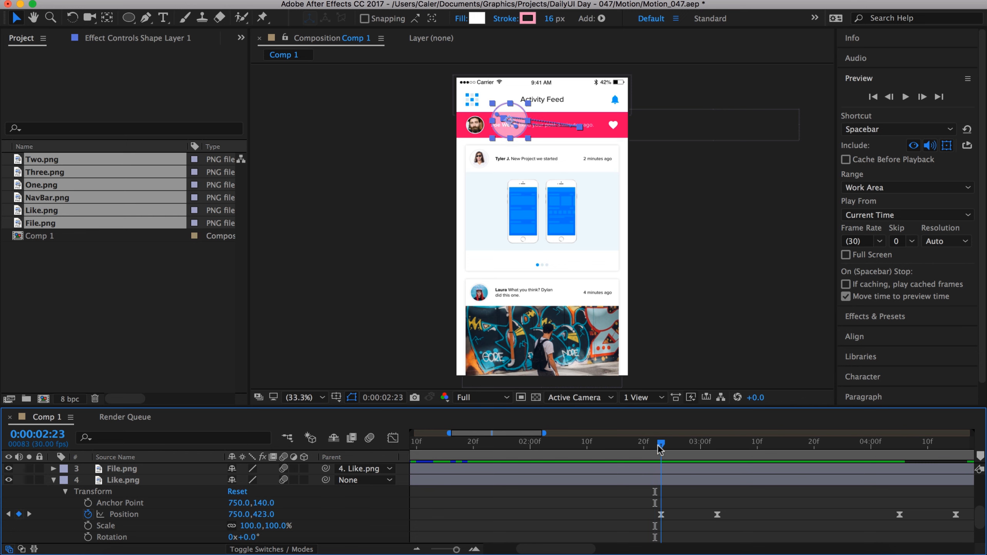
{"action": "scroll", "coordinate": [665, 514], "scroll_direction": "up", "scroll_amount": 5}
{"action": "scroll", "coordinate": [665, 513], "scroll_direction": "left", "scroll_amount": 1}
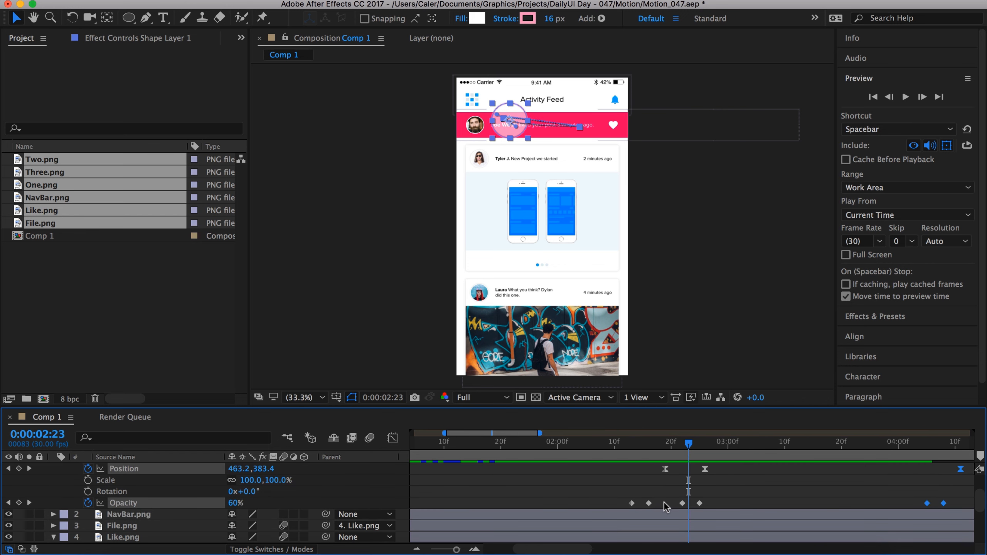
{"action": "scroll", "coordinate": [664, 506], "scroll_direction": "up", "scroll_amount": 2}
{"action": "scroll", "coordinate": [664, 506], "scroll_direction": "left", "scroll_amount": 1}
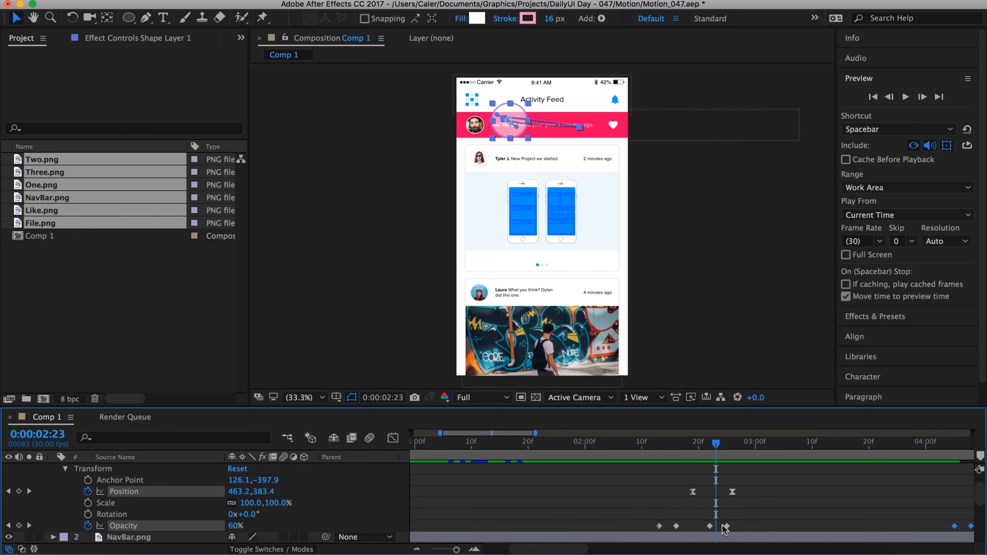
{"action": "scroll", "coordinate": [722, 524], "scroll_direction": "right", "scroll_amount": 7}
{"action": "scroll", "coordinate": [723, 524], "scroll_direction": "down", "scroll_amount": 6}
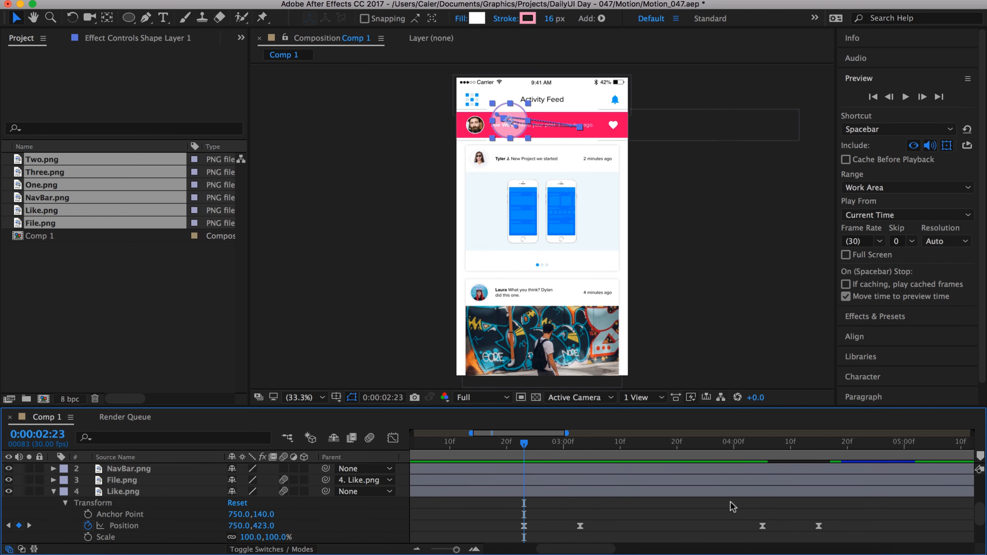
{"action": "left_click", "coordinate": [761, 443]}
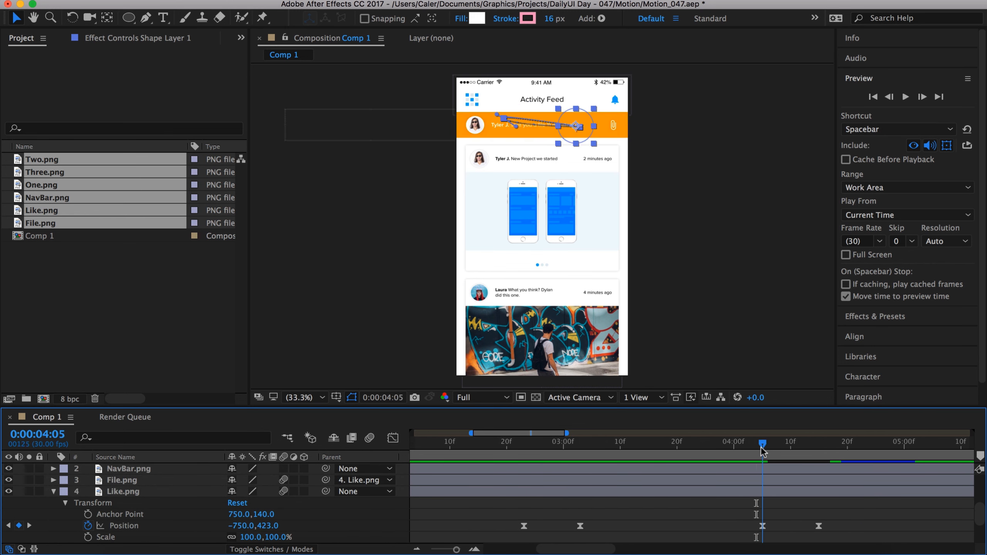
Shift the pasted Position and Opacity keyframes ten frames earlier to start at 0:00:03:25, and delay the two fade-out Opacity keyframes to 0:00:04:13 and 0:00:04:16
{"action": "scroll", "coordinate": [776, 485], "scroll_direction": "up", "scroll_amount": 5}
{"action": "scroll", "coordinate": [776, 484], "scroll_direction": "left", "scroll_amount": 1}
{"action": "left_click_drag", "start_coordinate": [858, 526], "coordinate": [801, 526]}
{"action": "scroll", "coordinate": [849, 503], "scroll_direction": "down", "scroll_amount": 5}
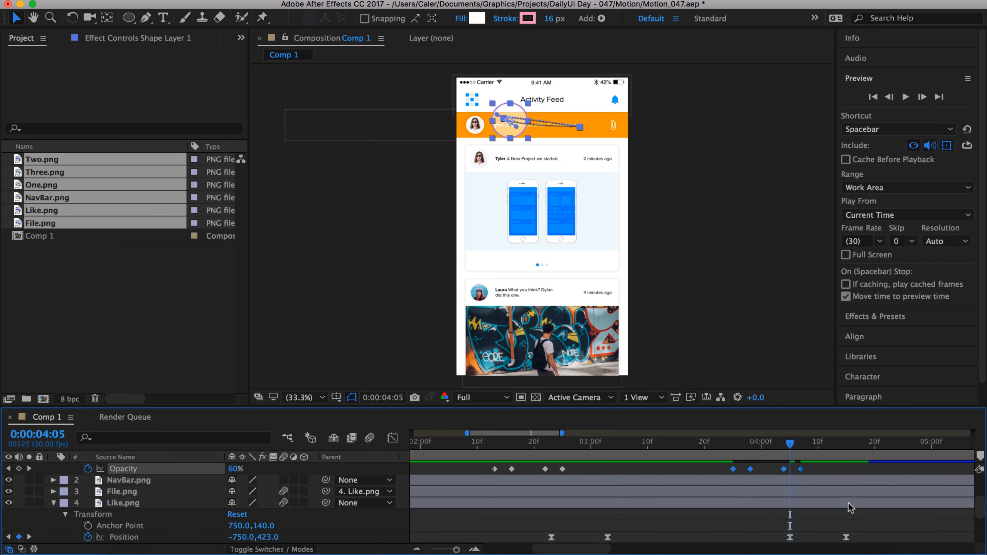
{"action": "scroll", "coordinate": [849, 503], "scroll_direction": "up", "scroll_amount": 5}
{"action": "scroll", "coordinate": [848, 503], "scroll_direction": "down", "scroll_amount": 3}
{"action": "scroll", "coordinate": [848, 502], "scroll_direction": "up", "scroll_amount": 4}
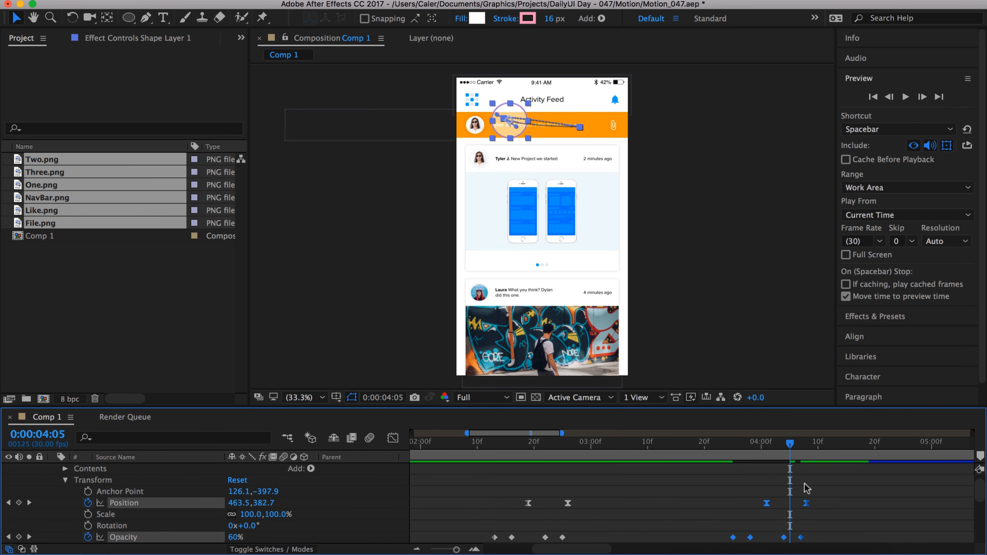
{"action": "left_click", "coordinate": [810, 532]}
{"action": "left_click_drag", "start_coordinate": [811, 541], "coordinate": [835, 538]}
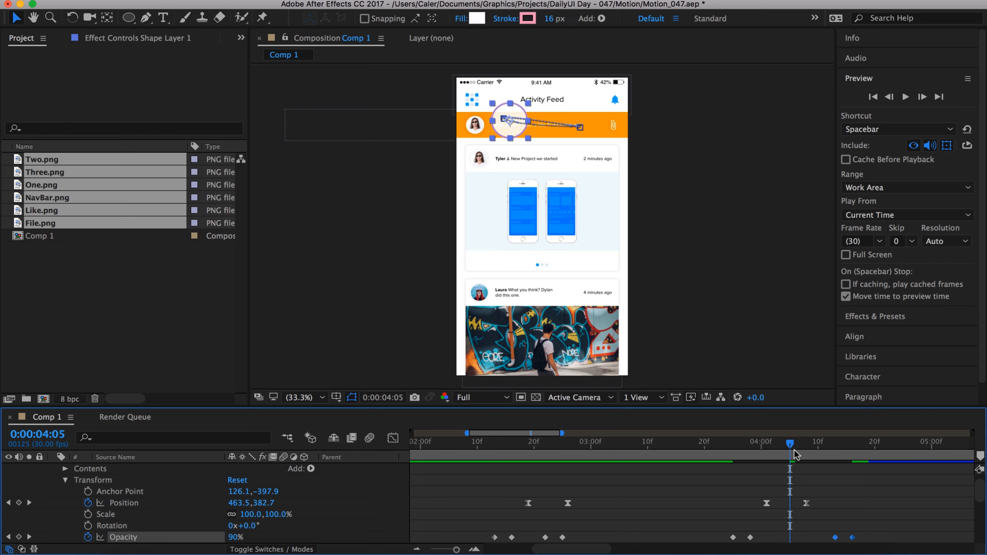
Reverse the second swipe by pasting the end Position 408.1, 360.1 at 0:00:04:01 and the first swipe's start Position at 0:00:04:08
{"action": "left_click_drag", "start_coordinate": [791, 451], "coordinate": [767, 449]}
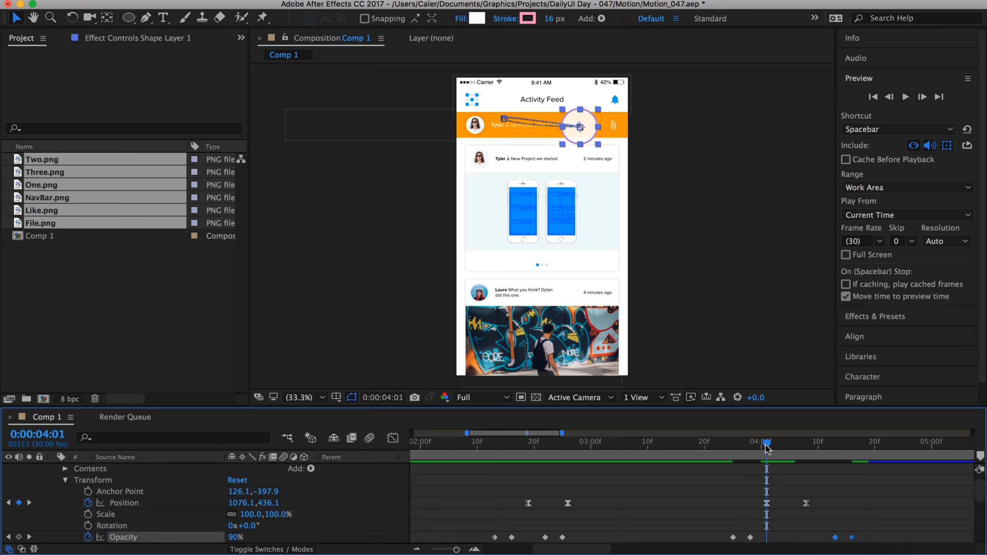
{"action": "left_click", "coordinate": [806, 504]}
{"action": "key", "text": "super+v"}
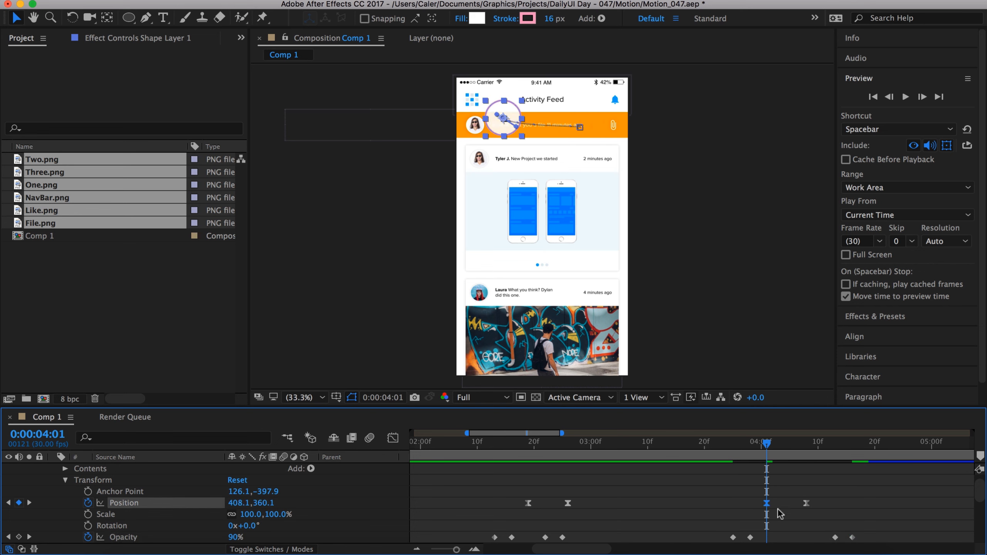
{"action": "left_click_drag", "start_coordinate": [763, 445], "coordinate": [806, 447]}
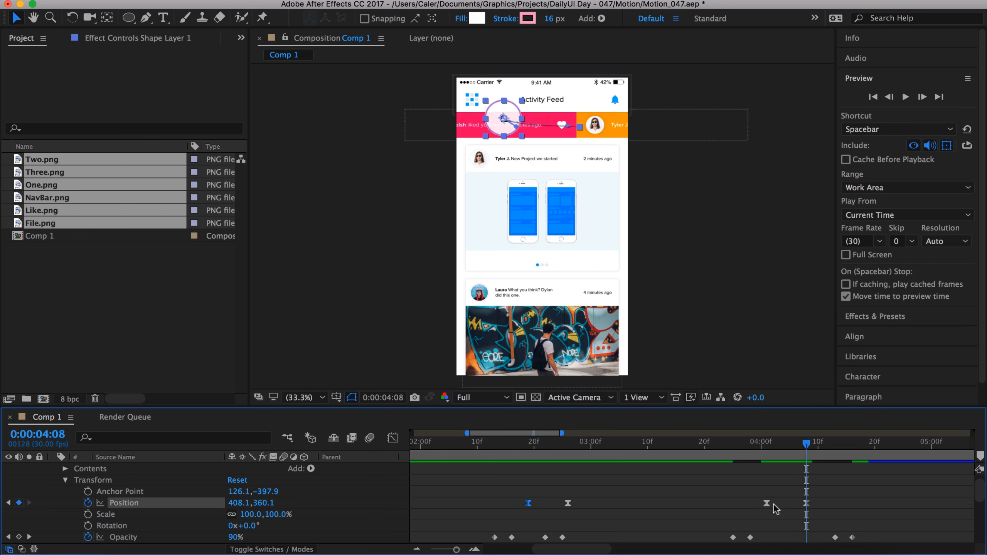
{"action": "left_click", "coordinate": [805, 504]}
{"action": "left_click_drag", "start_coordinate": [804, 451], "coordinate": [771, 451]}
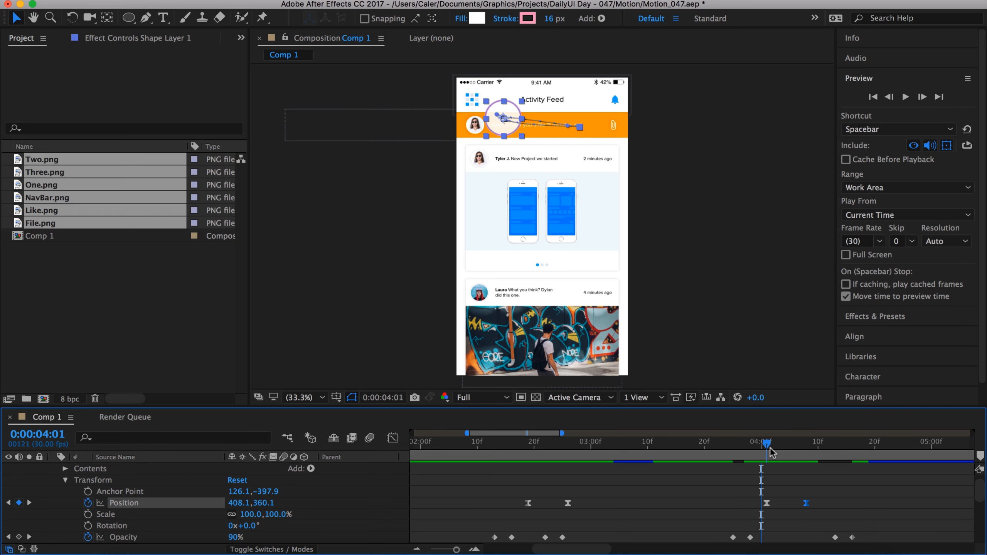
Adjust the reversed swipe's path by moving the circle to 408.1, 432.1 at 0:00:04:01 and to 1082.1, 388.1 at 0:00:04:08
{"action": "left_click_drag", "start_coordinate": [510, 113], "coordinate": [512, 121]}
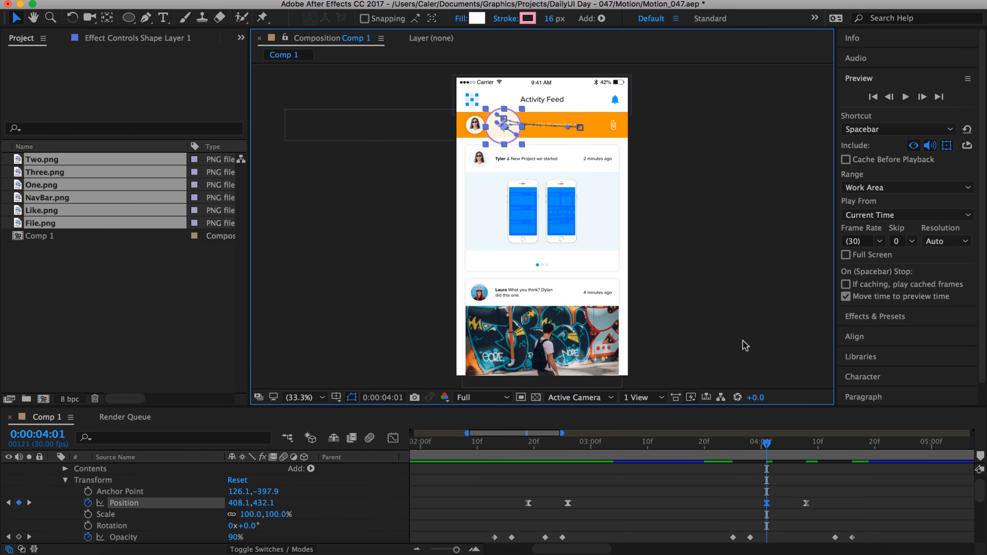
{"action": "left_click", "coordinate": [807, 447]}
{"action": "left_click_drag", "start_coordinate": [589, 119], "coordinate": [590, 113]}
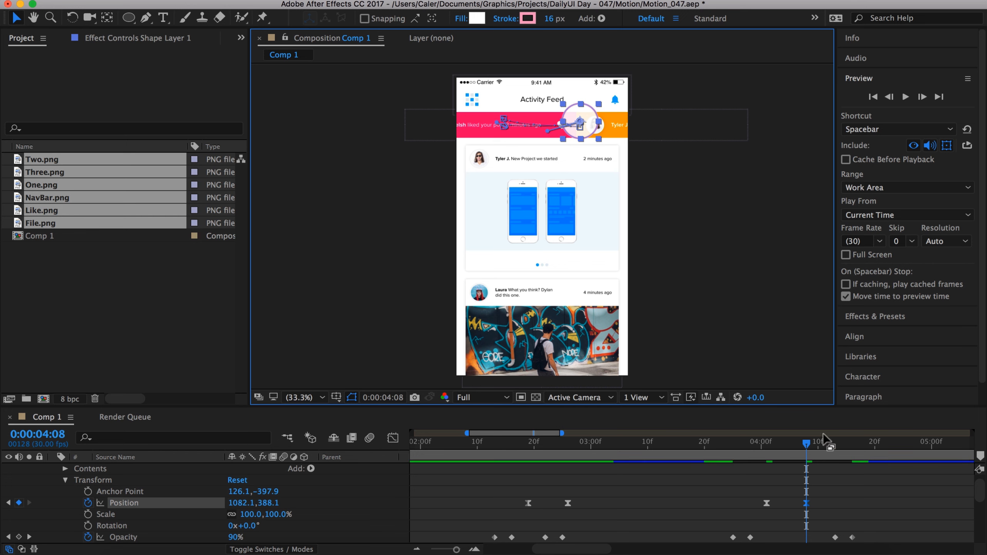
Copy the circle's Position keyframe from 0:00:04:01 and paste it at 0:00:03:21 to hold the circle before the second swipe
{"action": "left_click_drag", "start_coordinate": [809, 449], "coordinate": [710, 443]}
{"action": "left_click", "coordinate": [768, 500]}
{"action": "left_click", "coordinate": [767, 504]}
{"action": "key", "text": "ctrl+v"}
Shift the second swipe's two fade-out Opacity keyframes earlier to 0:00:04:04 and 0:00:04:07, and preview from 0:00:03:20
{"action": "left_click_drag", "start_coordinate": [711, 446], "coordinate": [805, 453]}
{"action": "left_click_drag", "start_coordinate": [862, 541], "coordinate": [786, 541]}
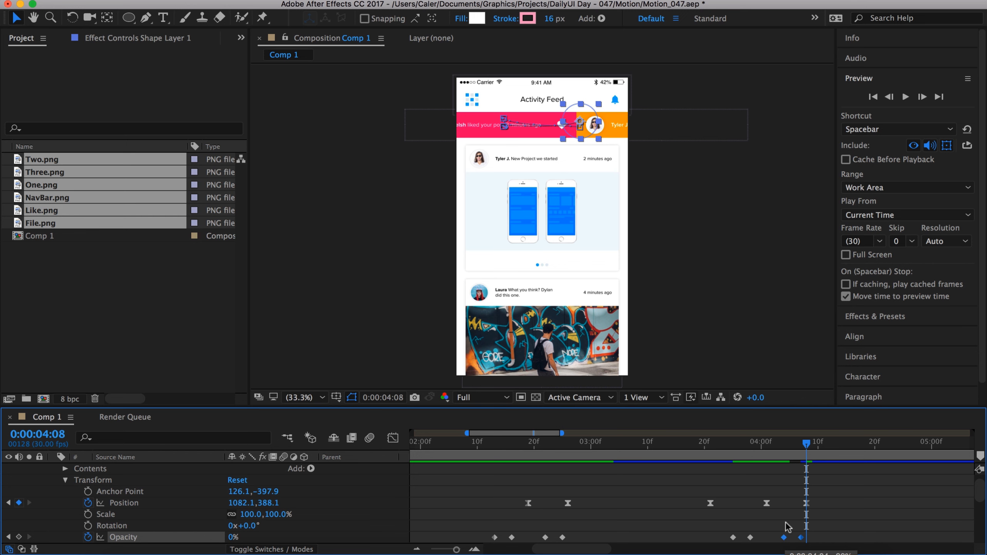
{"action": "left_click", "coordinate": [707, 452]}
{"action": "left_click", "coordinate": [744, 338]}
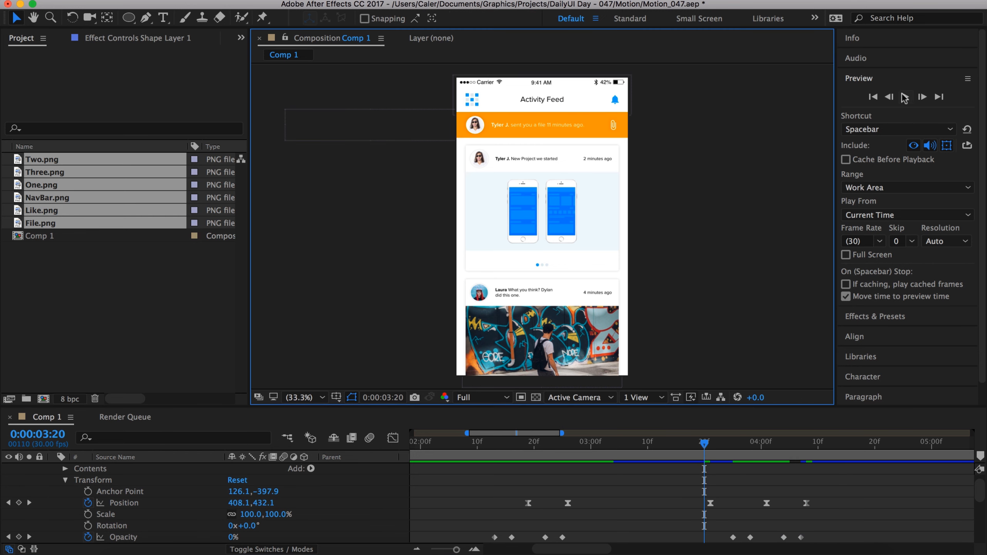
{"action": "left_click", "coordinate": [905, 97]}
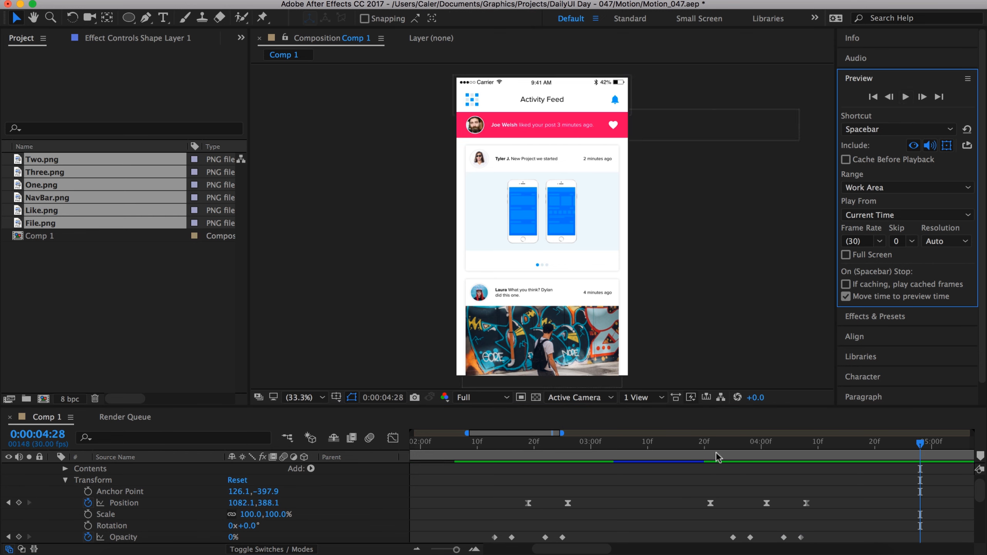
Preview the touch indicator's motion over both banner swipes from 0:00:02:09
{"action": "left_click", "coordinate": [472, 454]}
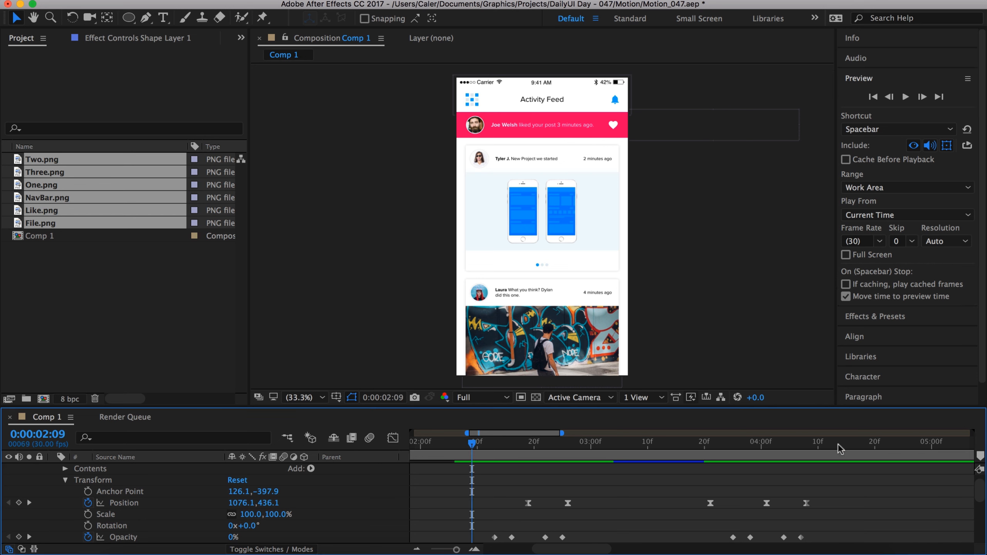
{"action": "left_click", "coordinate": [905, 96]}
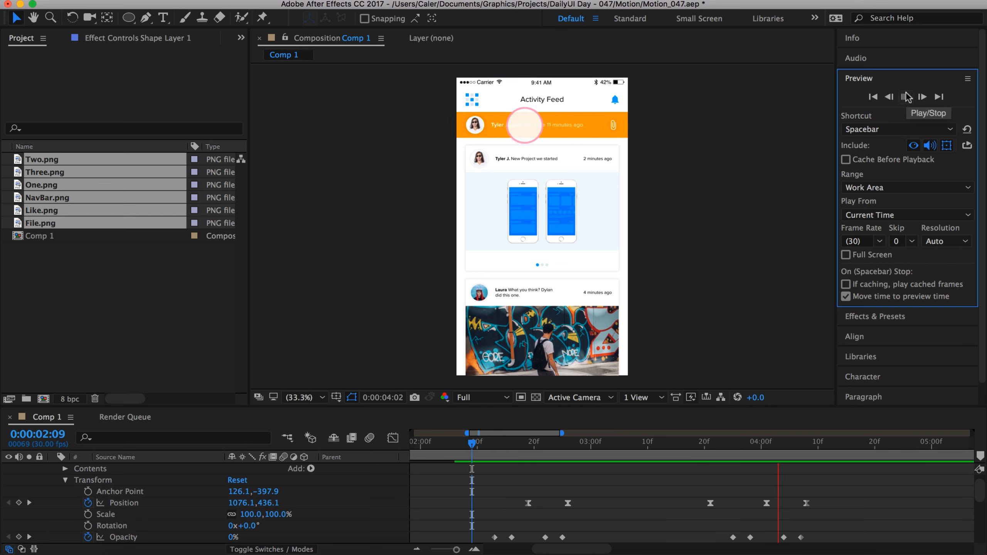
{"action": "left_click", "coordinate": [906, 95]}
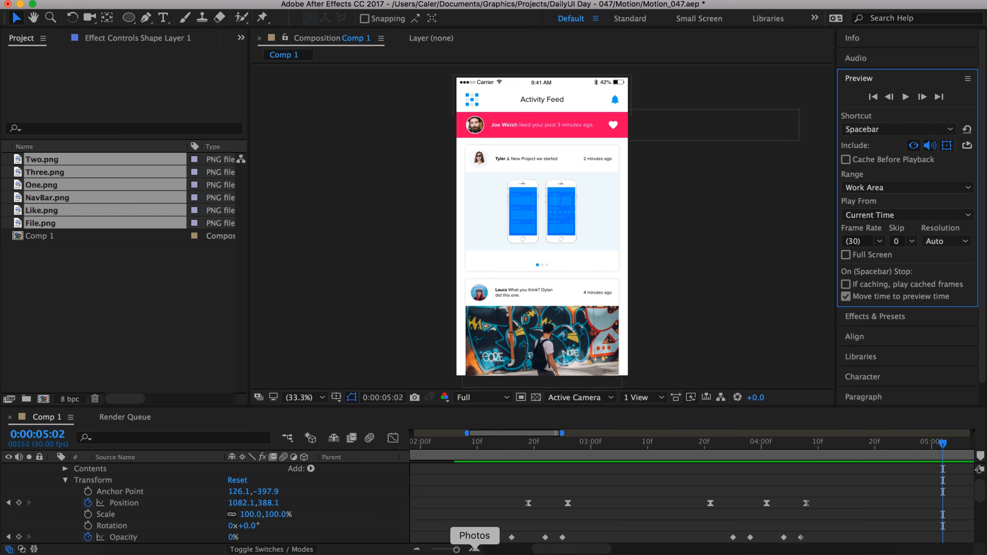
Copy the first swipe's Position and Opacity keyframes and paste them on the circle layer at 0:00:05:18
{"action": "left_click_drag", "start_coordinate": [457, 549], "coordinate": [450, 550]}
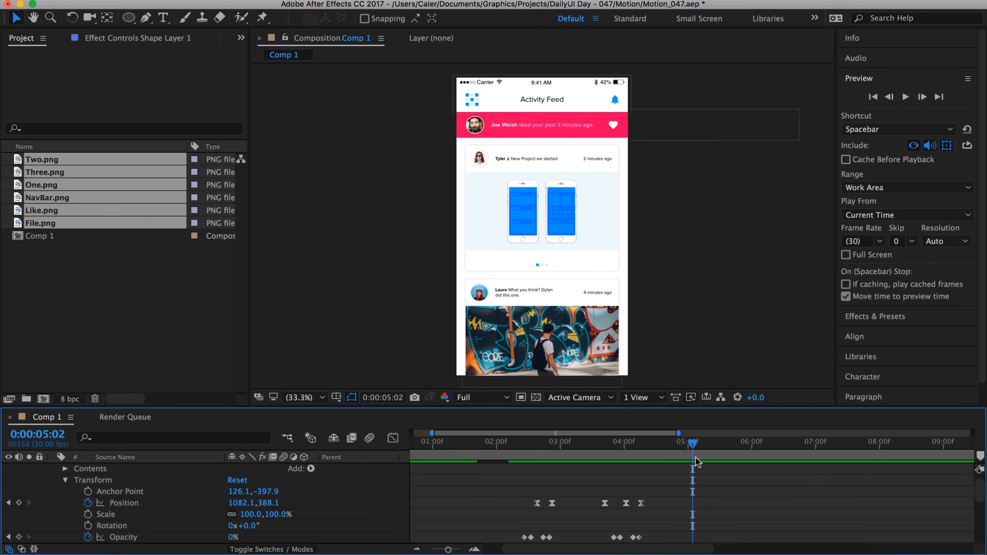
{"action": "left_click_drag", "start_coordinate": [692, 450], "coordinate": [726, 446]}
{"action": "scroll", "coordinate": [721, 446], "scroll_direction": "down", "scroll_amount": 5}
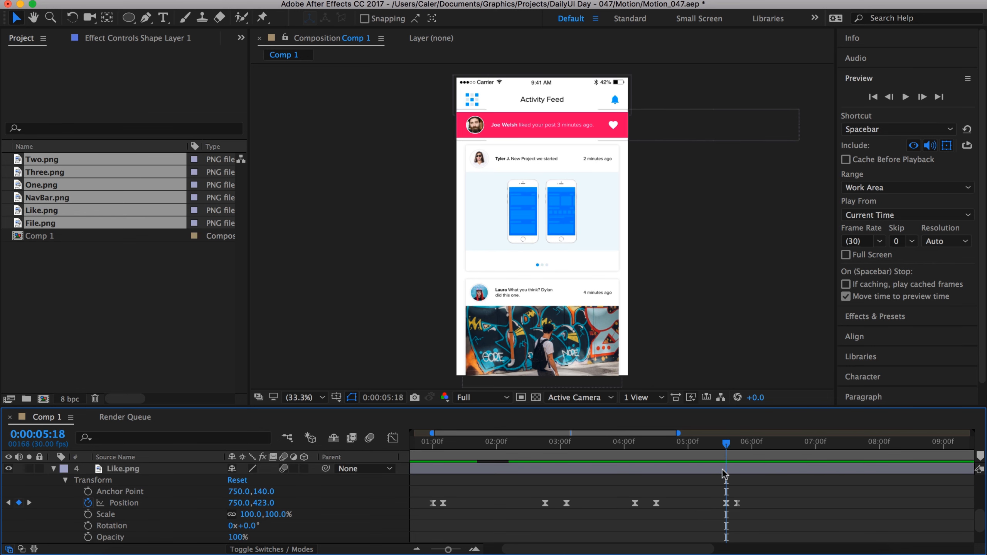
{"action": "scroll", "coordinate": [724, 475], "scroll_direction": "down", "scroll_amount": 1}
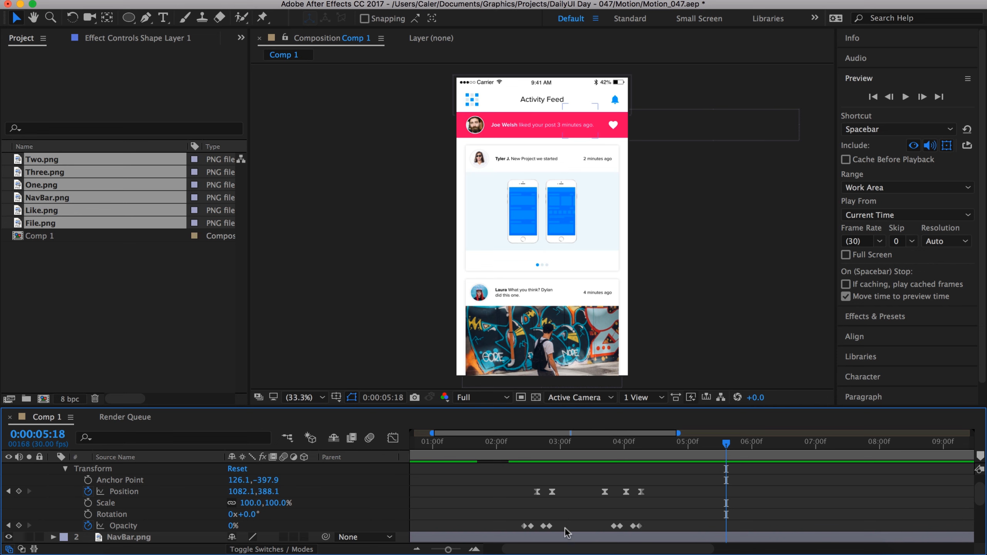
{"action": "left_click_drag", "start_coordinate": [567, 530], "coordinate": [510, 487]}
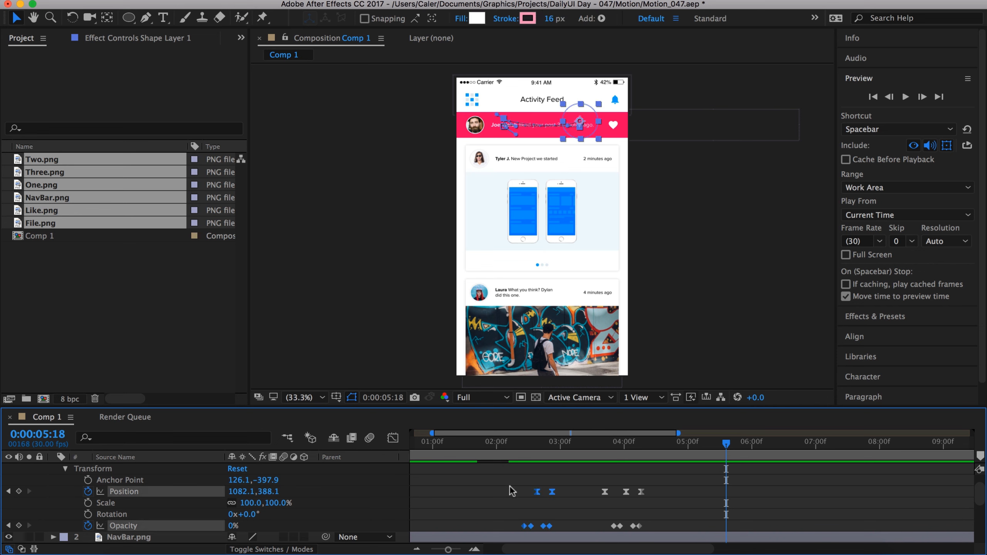
{"action": "key", "text": "ctrl+v"}
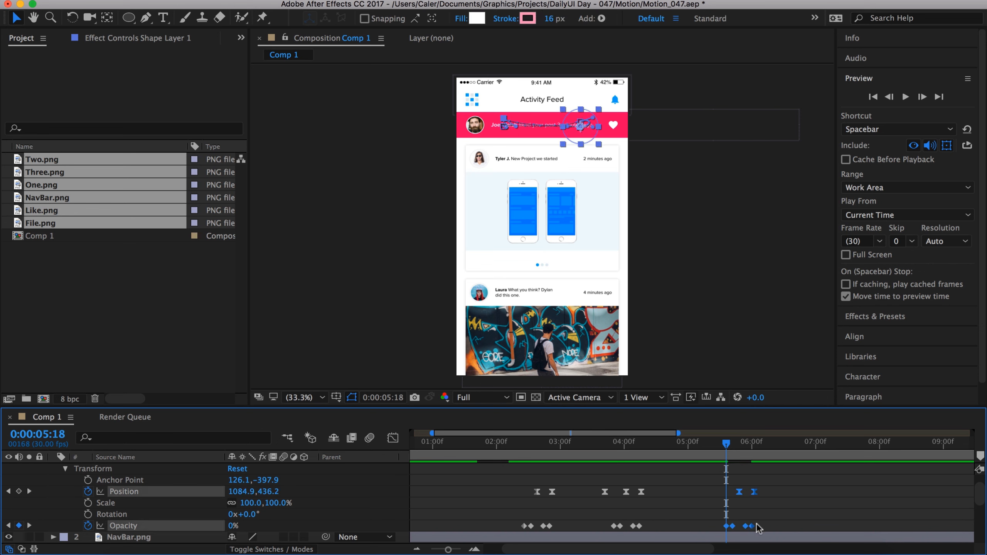
Shift all the pasted keyframes earlier so the fade-in starts at 0:00:05:08 and the Position move starts at 0:00:05:14
{"action": "left_click", "coordinate": [474, 549]}
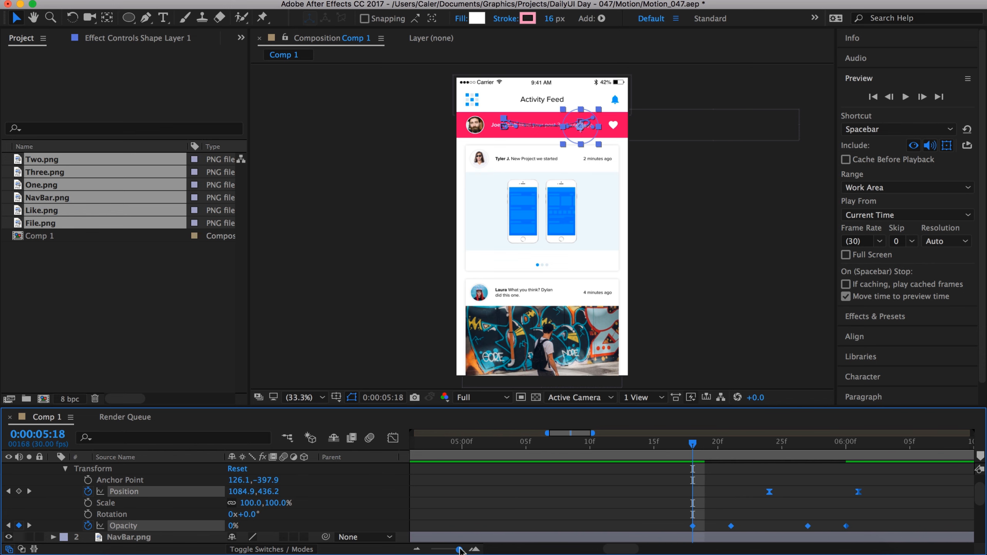
{"action": "left_click_drag", "start_coordinate": [858, 528], "coordinate": [672, 529]}
{"action": "left_click_drag", "start_coordinate": [460, 549], "coordinate": [458, 551]}
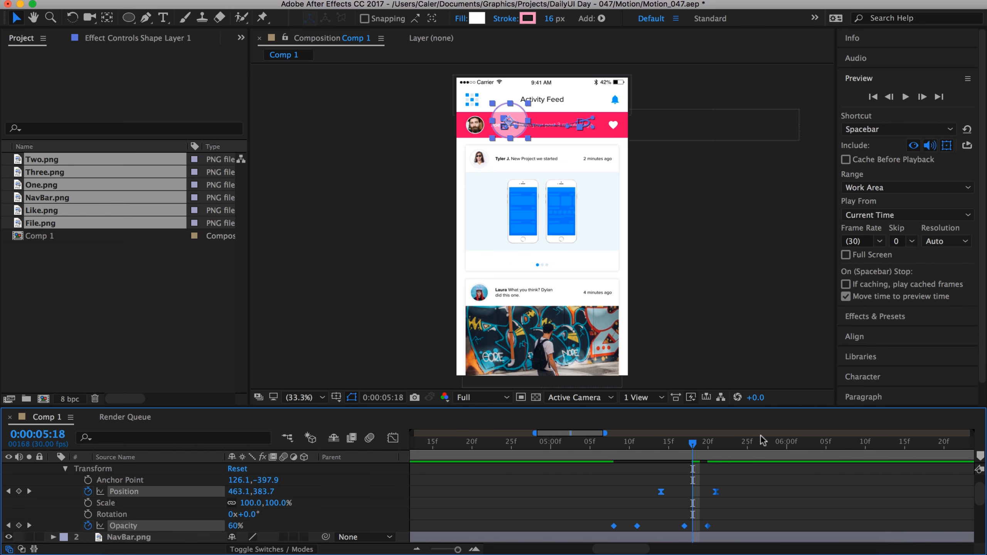
Shift the third swipe's two Position keyframes together so the circle sits at 818.1, 460.1 at 0:00:05:14
{"action": "left_click_drag", "start_coordinate": [619, 452], "coordinate": [653, 449]}
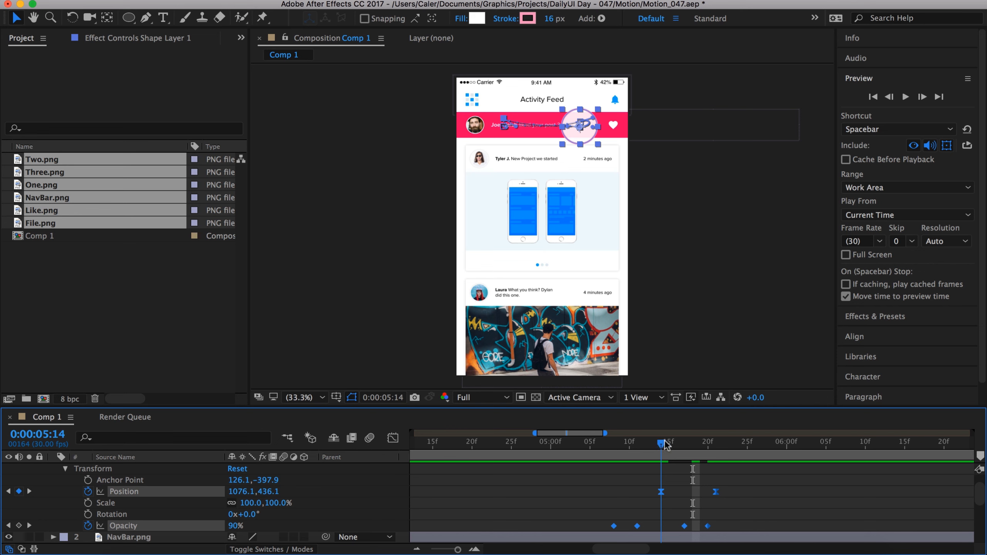
{"action": "left_click_drag", "start_coordinate": [660, 443], "coordinate": [683, 445]}
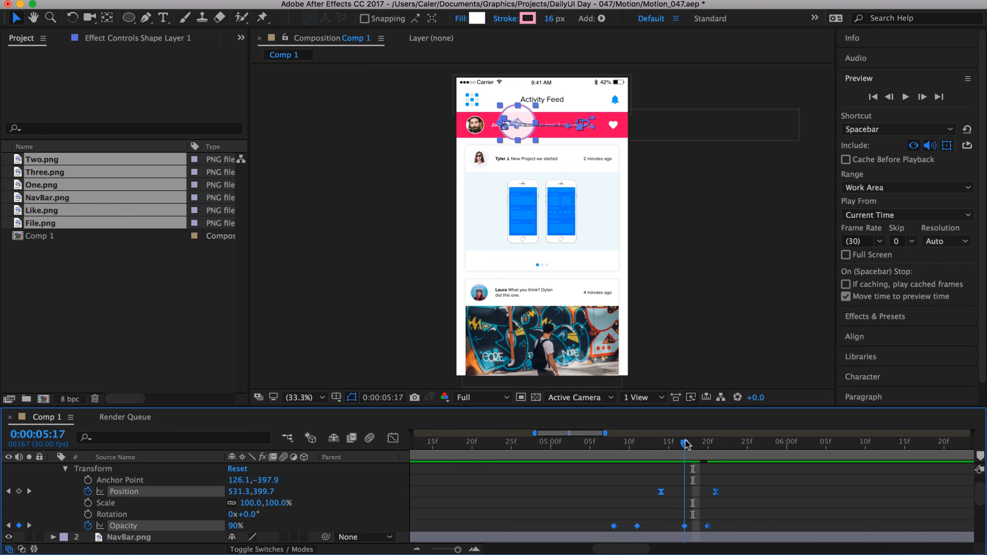
{"action": "left_click_drag", "start_coordinate": [686, 445], "coordinate": [658, 458]}
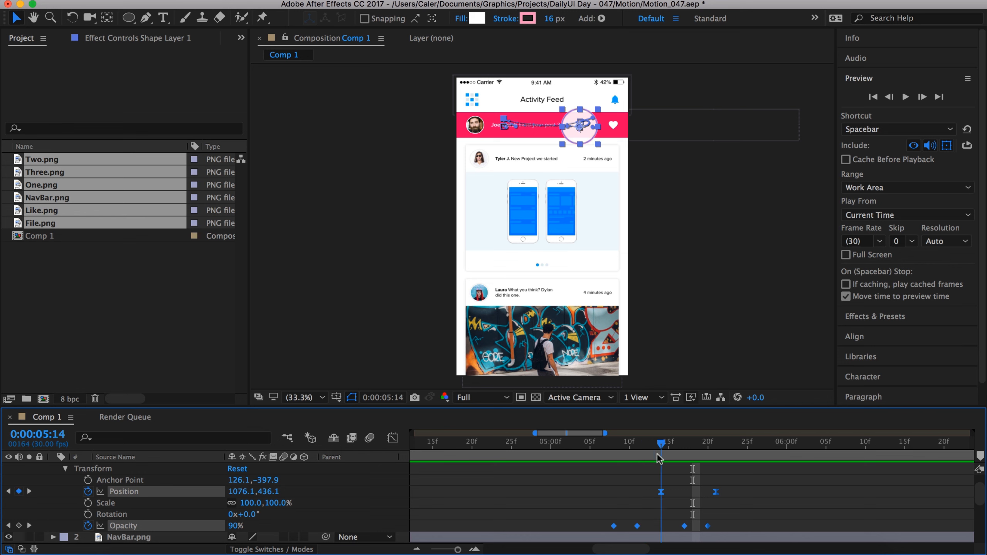
{"action": "mouse_move", "coordinate": [569, 127]}
{"action": "left_mouse_down"}
{"action": "mouse_move", "coordinate": [544, 150]}
{"action": "mouse_move", "coordinate": [578, 140]}
{"action": "mouse_move", "coordinate": [548, 142]}
{"action": "mouse_move", "coordinate": [557, 137]}
{"action": "left_mouse_up"}
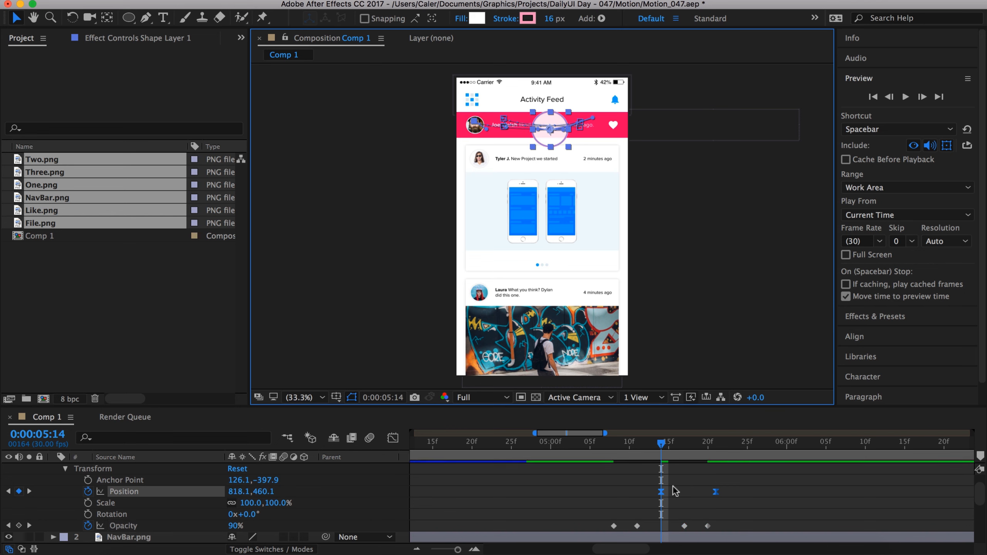
{"action": "left_click", "coordinate": [606, 447]}
{"action": "key", "text": "super+v"}
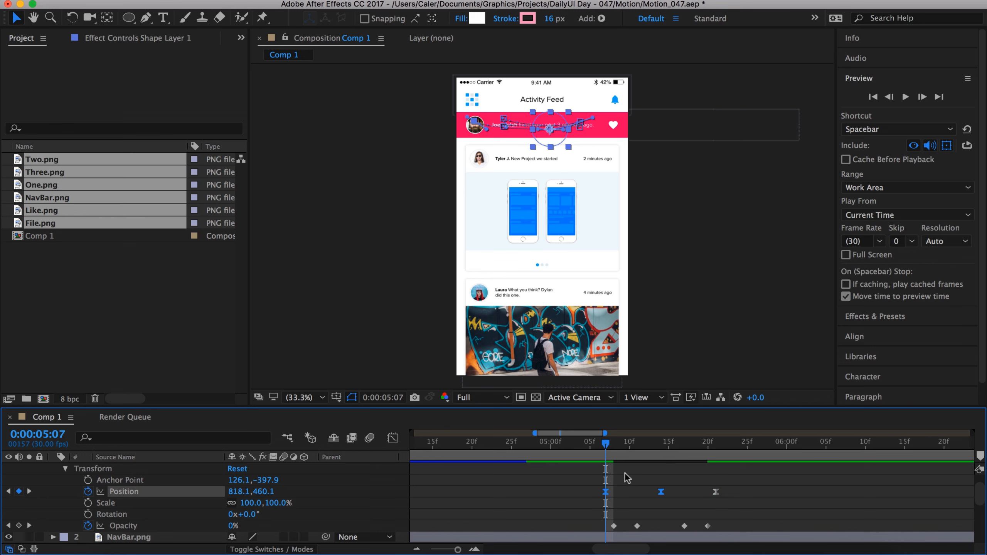
{"action": "left_click_drag", "start_coordinate": [607, 447], "coordinate": [664, 447]}
{"action": "key", "text": "super+z"}
Copy only the circle's Position keyframe from 0:00:05:14, paste it at 0:00:05:05, and preview from there
{"action": "left_click", "coordinate": [665, 451]}
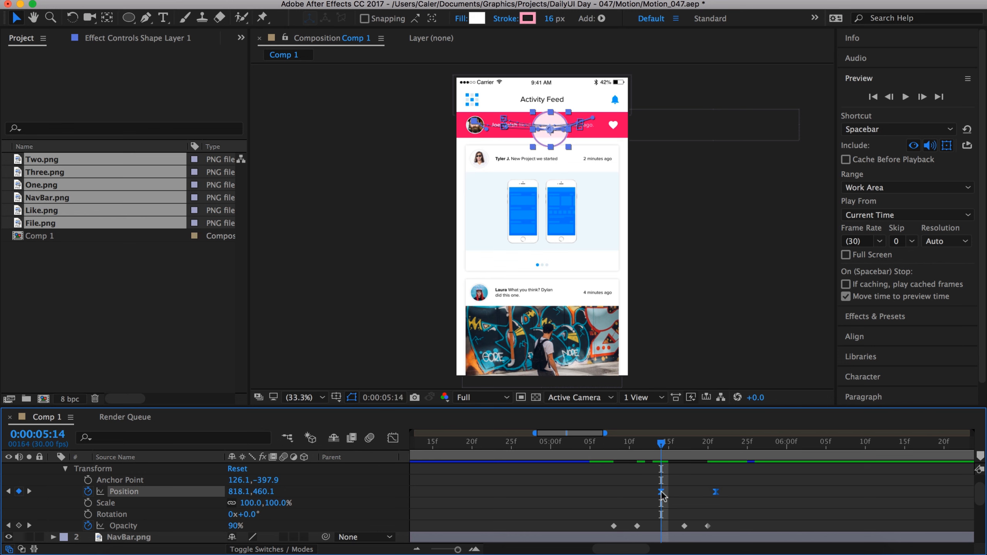
{"action": "left_click", "coordinate": [740, 521]}
{"action": "left_click", "coordinate": [662, 493]}
{"action": "mouse_move", "coordinate": [591, 453]}
{"action": "left_mouse_down"}
{"action": "mouse_move", "coordinate": [665, 455]}
{"action": "mouse_move", "coordinate": [590, 453]}
{"action": "left_mouse_up"}
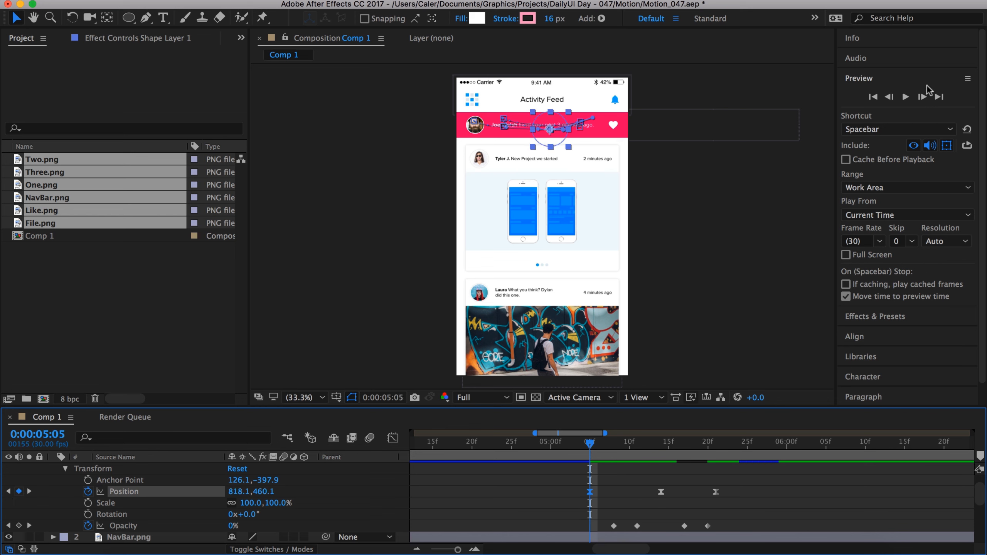
{"action": "left_click", "coordinate": [906, 97]}
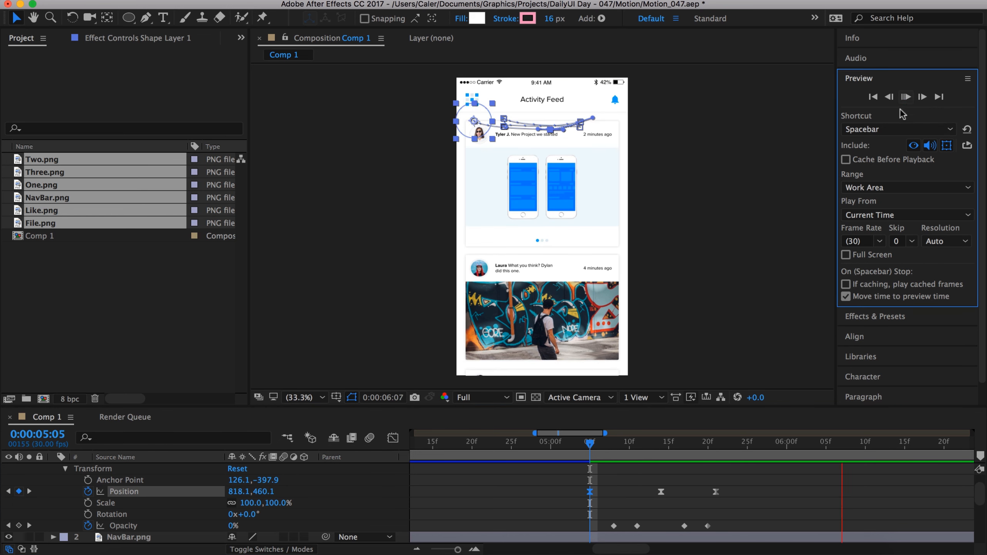
{"action": "left_click", "coordinate": [906, 96]}
Shift the third swipe's two fade-out Opacity keyframes to 0:00:05:24 and 0:00:05:27
{"action": "left_click_drag", "start_coordinate": [652, 445], "coordinate": [663, 448]}
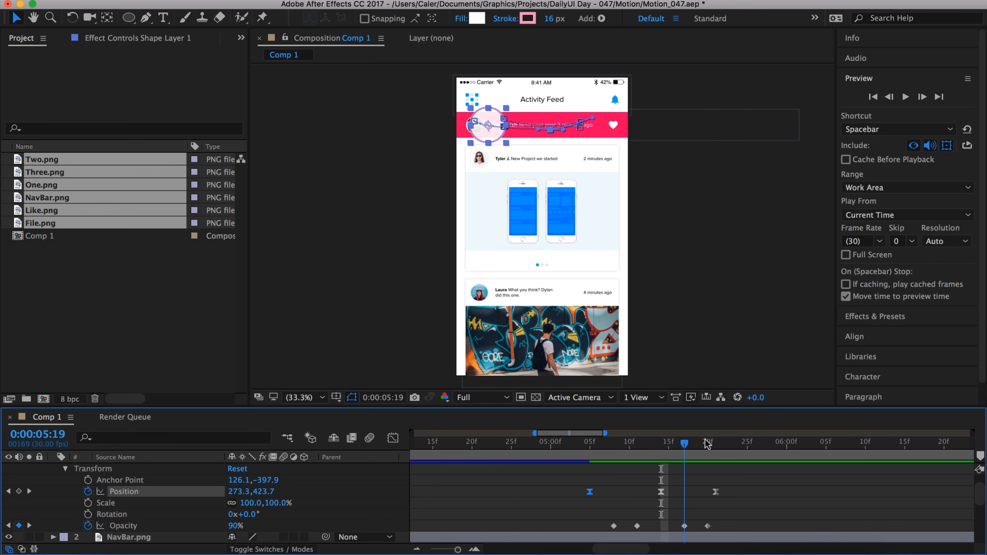
{"action": "left_click_drag", "start_coordinate": [662, 445], "coordinate": [716, 445]}
{"action": "left_click", "coordinate": [685, 526]}
{"action": "left_click_drag", "start_coordinate": [683, 522], "coordinate": [740, 525]}
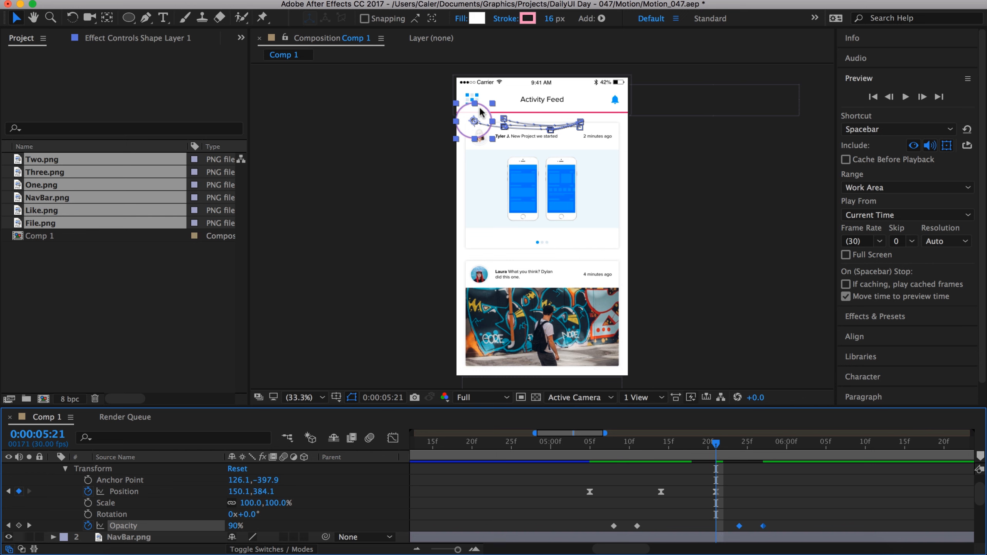
Turn the third swipe upward by moving the circle to 762.1, 180.1 at 0:00:05:21
{"action": "left_click_drag", "start_coordinate": [479, 118], "coordinate": [542, 118]}
{"action": "key", "text": "shift+Up"}
{"action": "key", "text": "shift+Up"}
{"action": "key", "text": "shift+Up"}
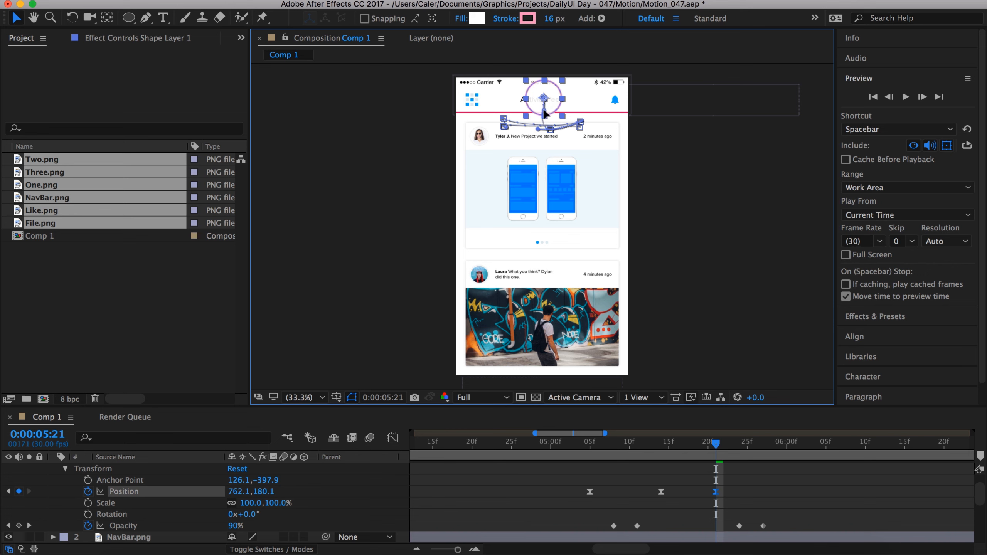
Move the third swipe's two fade-out Opacity keyframes back to 0:00:05:17 and 0:00:05:20
{"action": "left_click", "coordinate": [712, 447]}
{"action": "mouse_move", "coordinate": [711, 447]}
{"action": "left_mouse_down"}
{"action": "mouse_move", "coordinate": [645, 447]}
{"action": "mouse_move", "coordinate": [723, 438]}
{"action": "mouse_move", "coordinate": [701, 442]}
{"action": "left_mouse_up"}
{"action": "left_click_drag", "start_coordinate": [769, 524], "coordinate": [684, 527]}
Deselect the circle, preview the upward swipe from 0:00:05:05, and return the playhead to that frame
{"action": "left_click", "coordinate": [590, 443]}
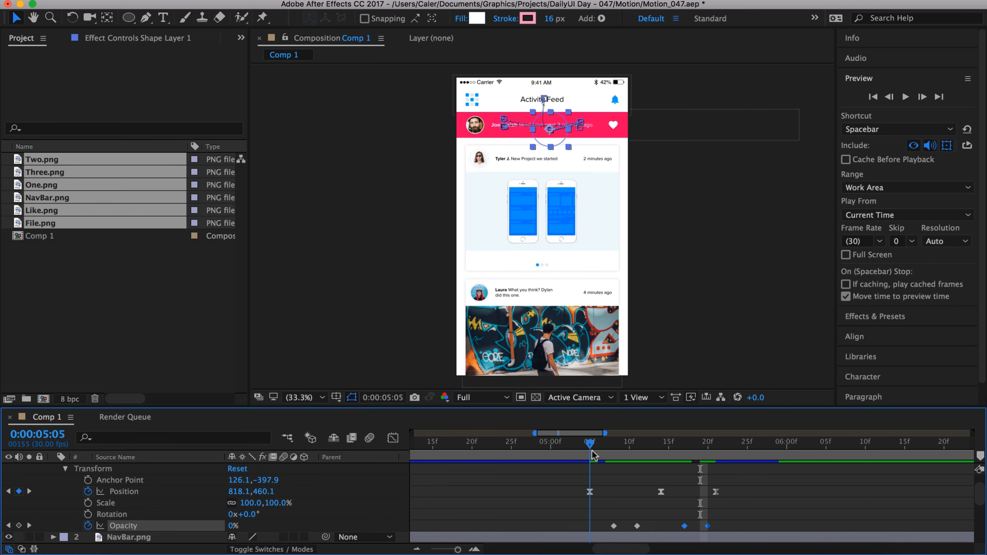
{"action": "left_click", "coordinate": [830, 180]}
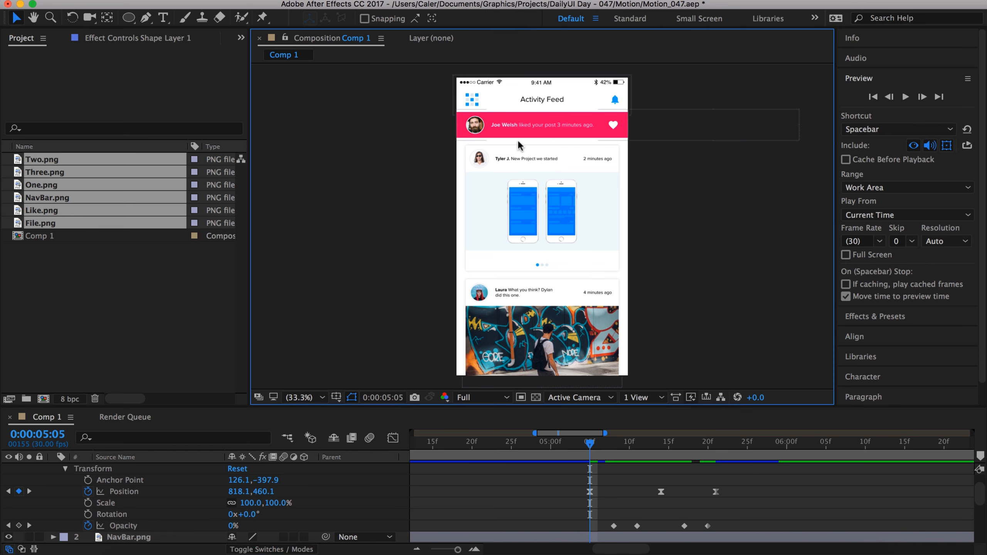
{"action": "left_click", "coordinate": [905, 97]}
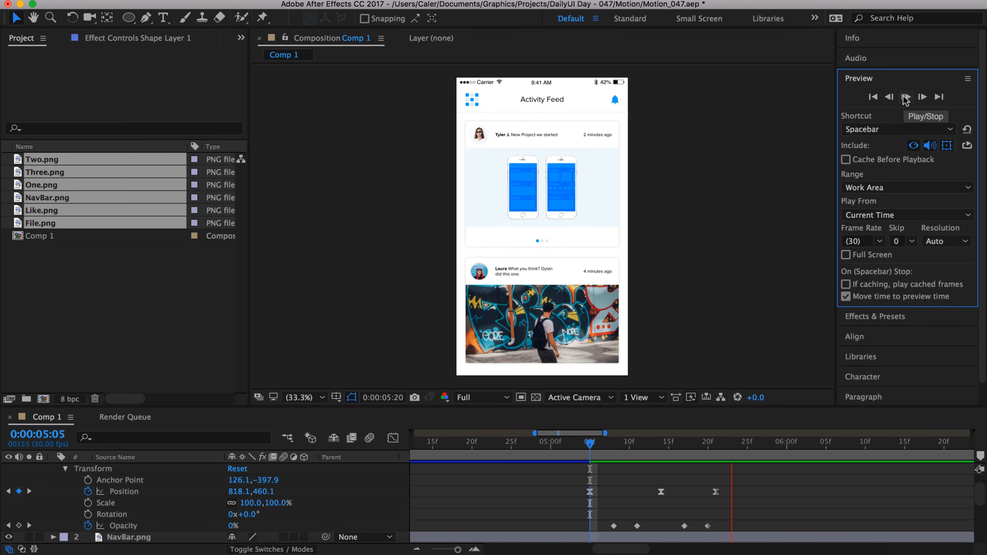
{"action": "key", "text": "space"}
{"action": "left_click_drag", "start_coordinate": [716, 443], "coordinate": [589, 459]}
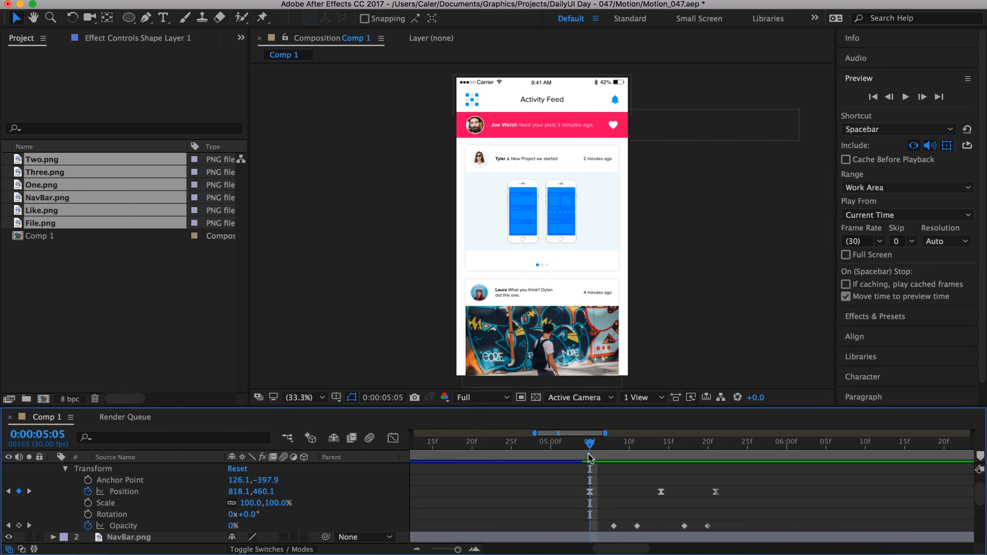
Open the Graph Editor for the circle's keyframes and convert the Position keyframe at 0:00:04:08 to Hold
{"action": "left_click", "coordinate": [734, 533]}
{"action": "key", "text": "super+Right"}
{"action": "key", "text": "super+Right"}
{"action": "left_click_drag", "start_coordinate": [730, 529], "coordinate": [594, 471]}
{"action": "left_click", "coordinate": [392, 439]}
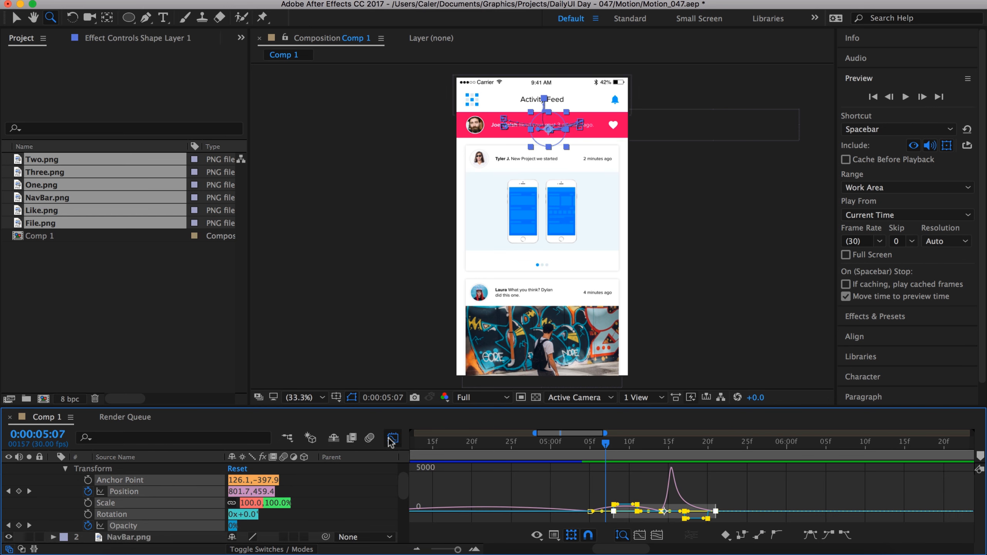
{"action": "scroll", "coordinate": [554, 507], "scroll_direction": "left", "scroll_amount": 3}
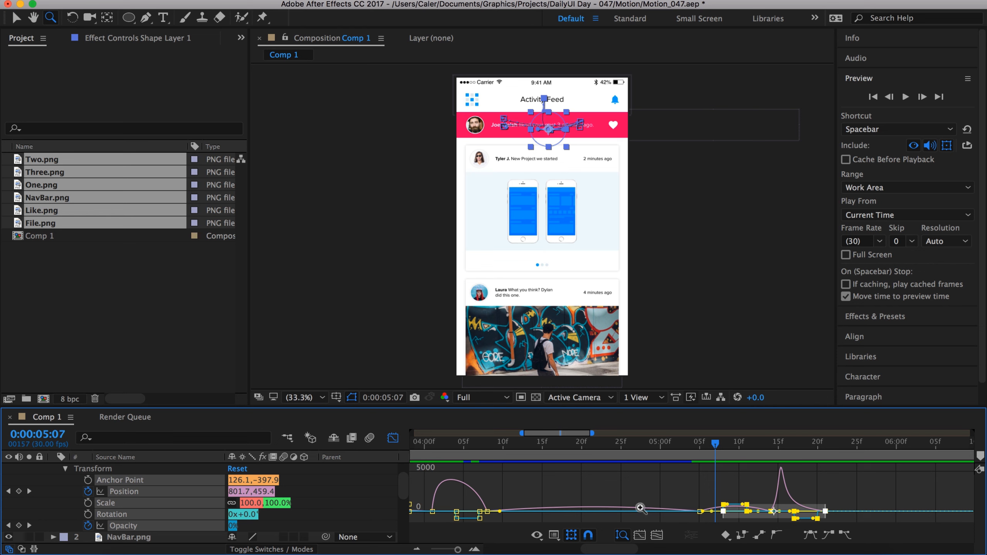
{"action": "key", "text": "v"}
{"action": "scroll", "coordinate": [558, 507], "scroll_direction": "left", "scroll_amount": 3}
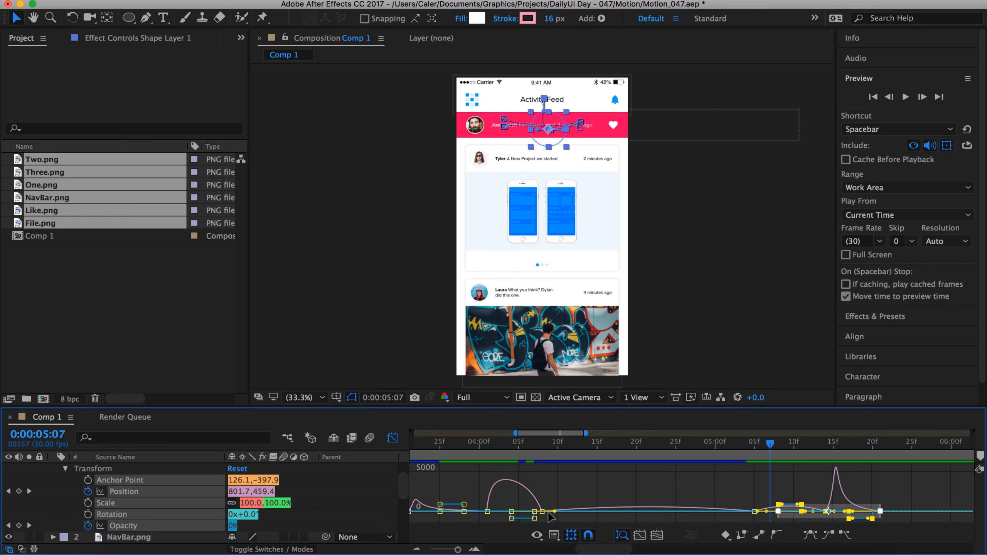
{"action": "left_click", "coordinate": [542, 512]}
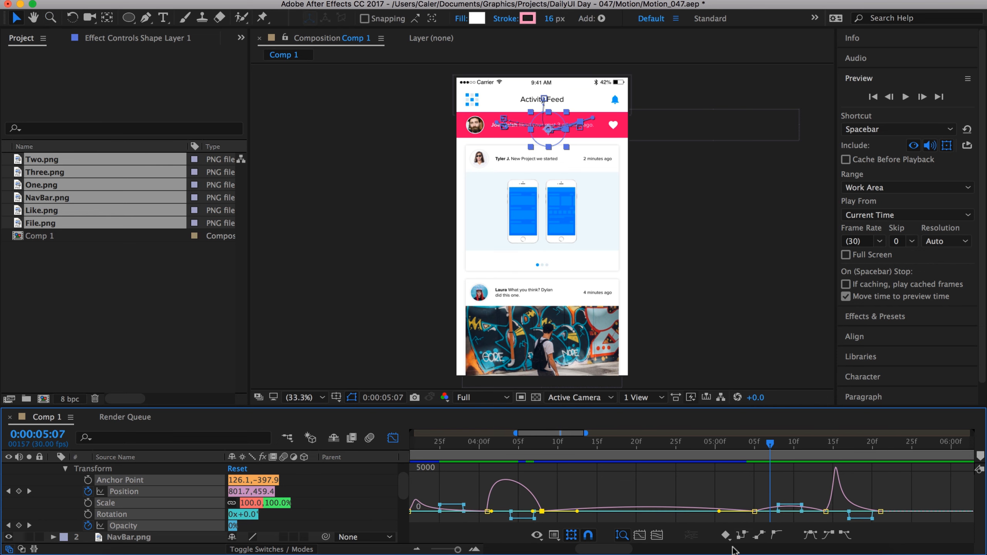
{"action": "left_click", "coordinate": [742, 536]}
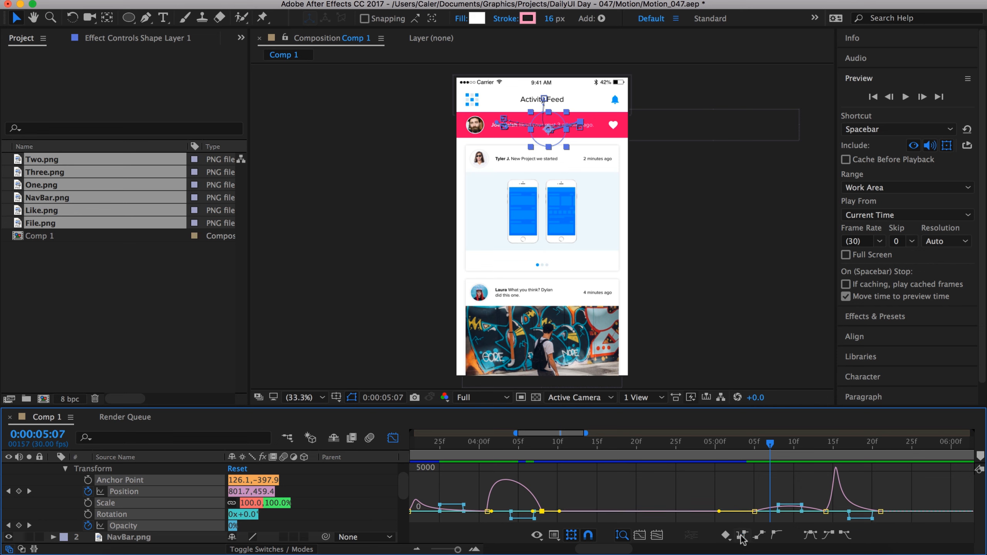
Convert the circle's Position keyframe at 0:00:05:05 to Hold in the Graph Editor
{"action": "scroll", "coordinate": [631, 512], "scroll_direction": "right", "scroll_amount": 3}
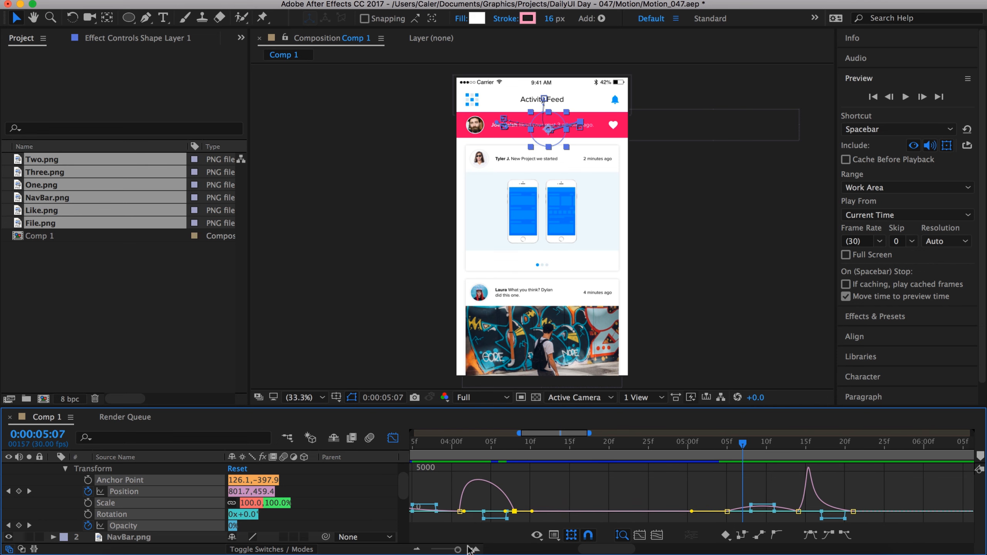
{"action": "left_click_drag", "start_coordinate": [458, 550], "coordinate": [460, 550]}
{"action": "mouse_move", "coordinate": [690, 452]}
{"action": "left_mouse_down"}
{"action": "mouse_move", "coordinate": [659, 447]}
{"action": "mouse_move", "coordinate": [756, 443]}
{"action": "mouse_move", "coordinate": [674, 454]}
{"action": "left_mouse_up"}
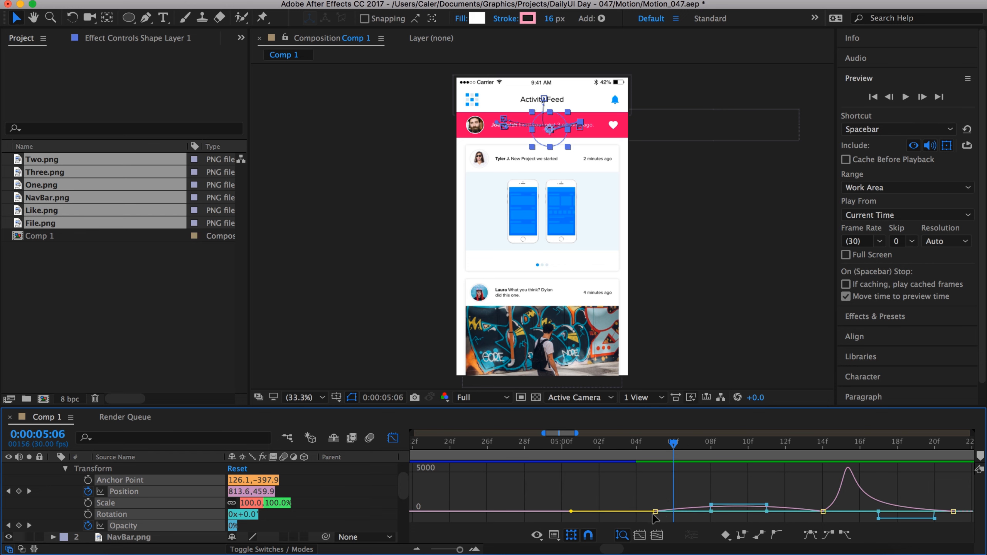
{"action": "left_click", "coordinate": [742, 536]}
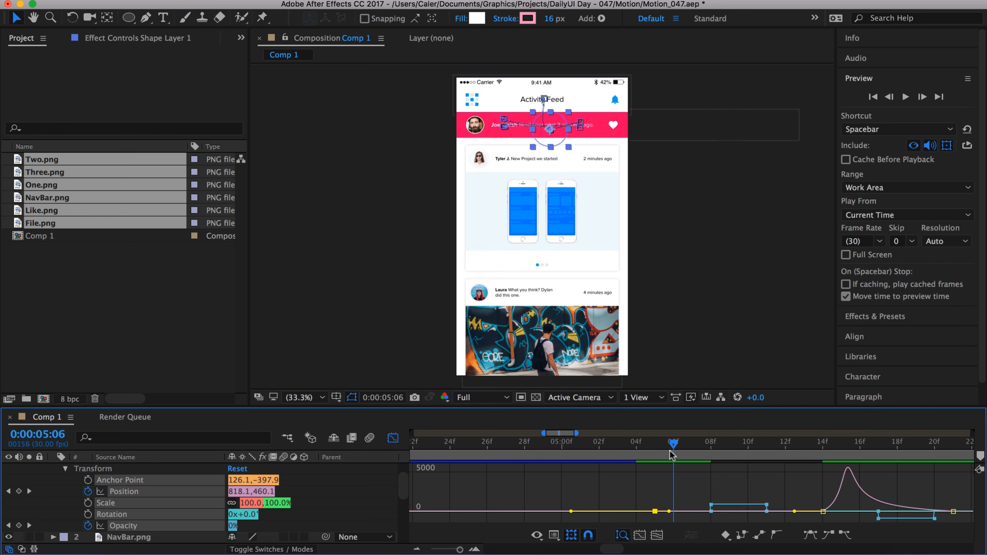
Scrub through the upward swipe between 0:00:05:06 and 0:00:05:17 to check the circle's motion and its speed curve
{"action": "left_click_drag", "start_coordinate": [680, 448], "coordinate": [882, 447]}
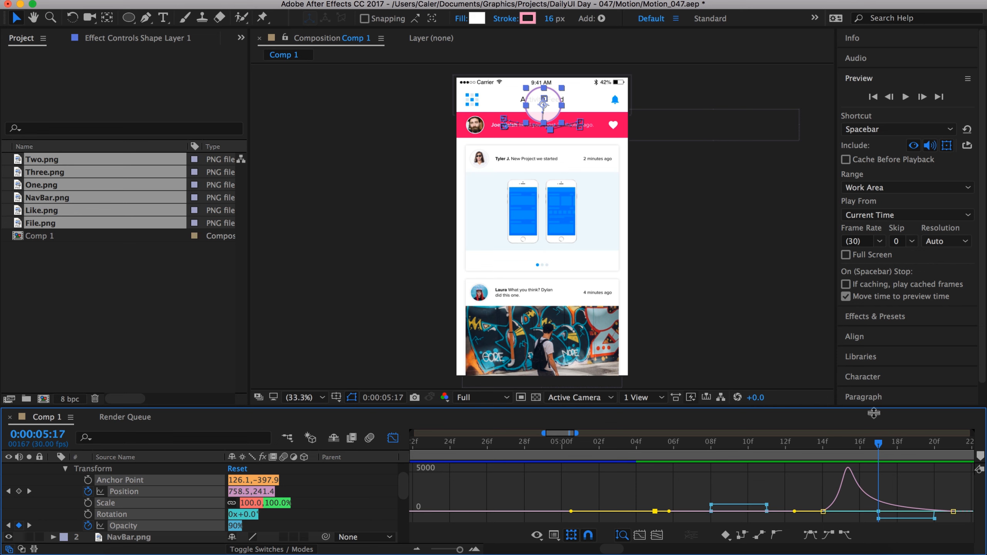
{"action": "left_click_drag", "start_coordinate": [881, 447], "coordinate": [904, 454]}
{"action": "scroll", "coordinate": [816, 475], "scroll_direction": "left", "scroll_amount": 10}
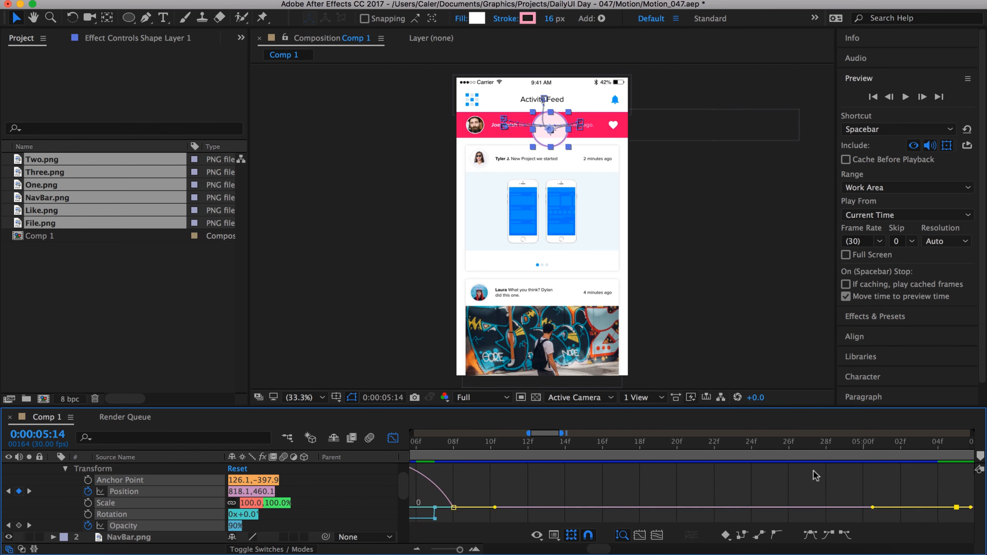
Convert the circle's Position keyframe at 0:00:03:21 to Hold and scrub past it to check the motion
{"action": "left_click_drag", "start_coordinate": [657, 464], "coordinate": [686, 459]}
{"action": "left_click", "coordinate": [686, 508]}
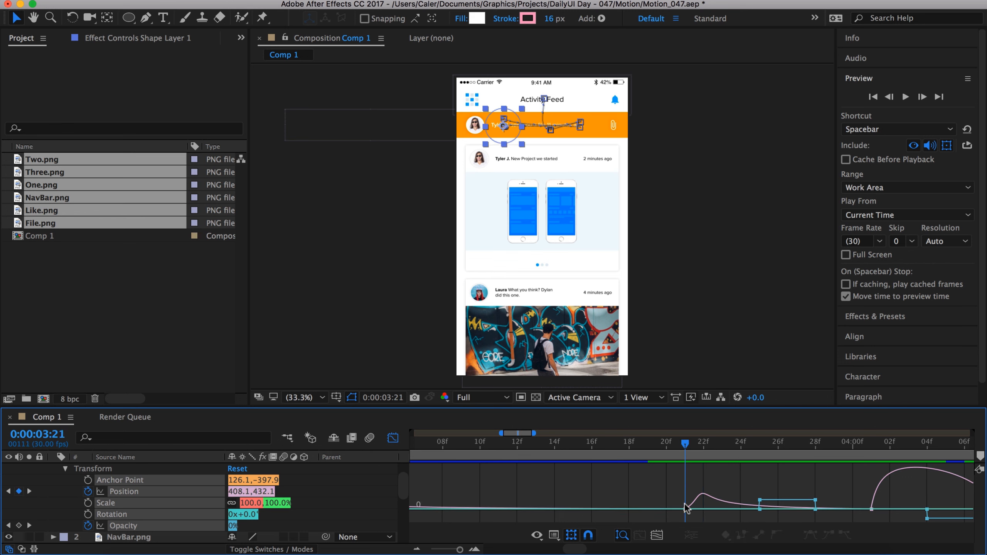
{"action": "left_click", "coordinate": [686, 510]}
{"action": "left_click", "coordinate": [742, 536]}
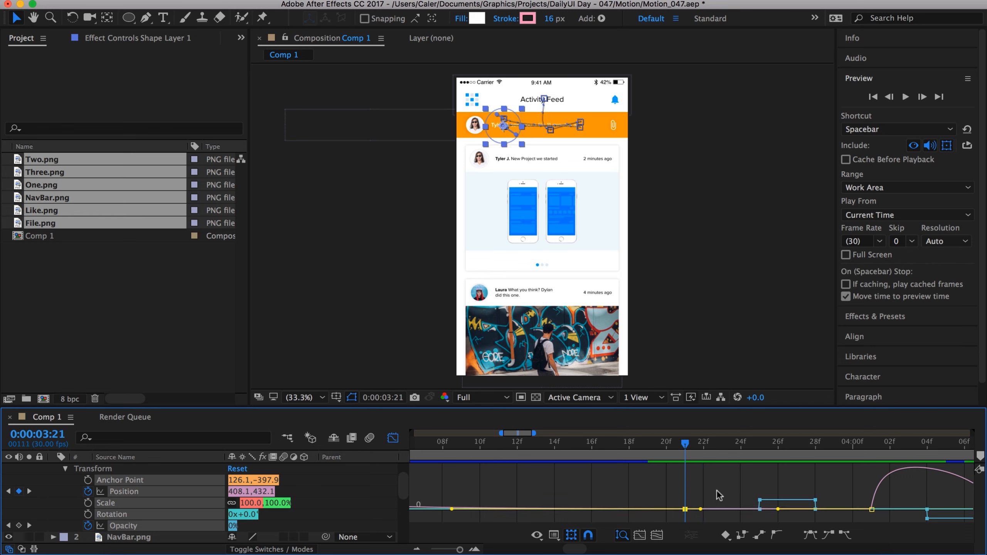
{"action": "left_click_drag", "start_coordinate": [686, 447], "coordinate": [797, 447]}
{"action": "key", "text": "Page_Up"}
{"action": "key", "text": "Page_Up"}
{"action": "key", "text": "Page_Up"}
{"action": "key", "text": "Page_Up"}
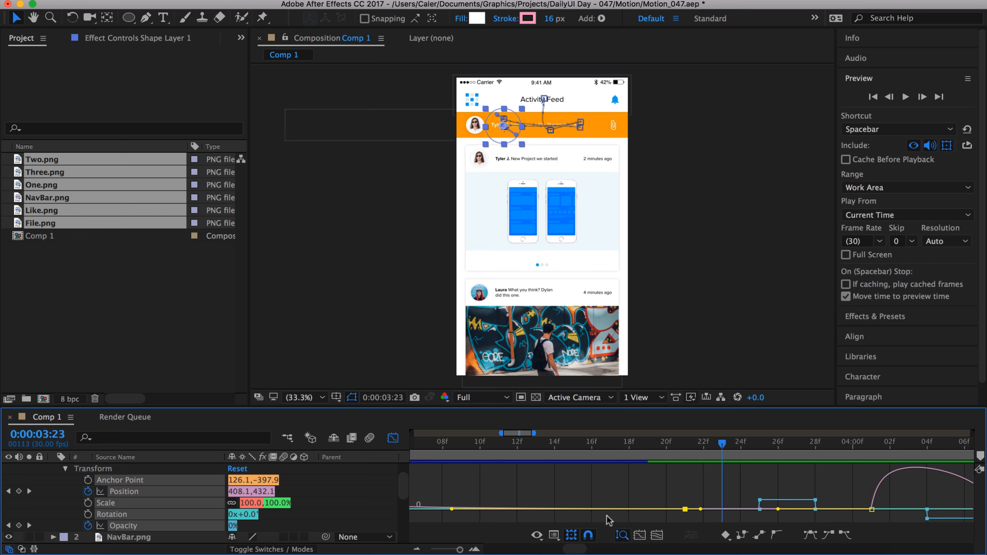
Convert the circle's Position keyframe at 0:00:02:26 to Hold
{"action": "scroll", "coordinate": [539, 486], "scroll_direction": "left", "scroll_amount": 15}
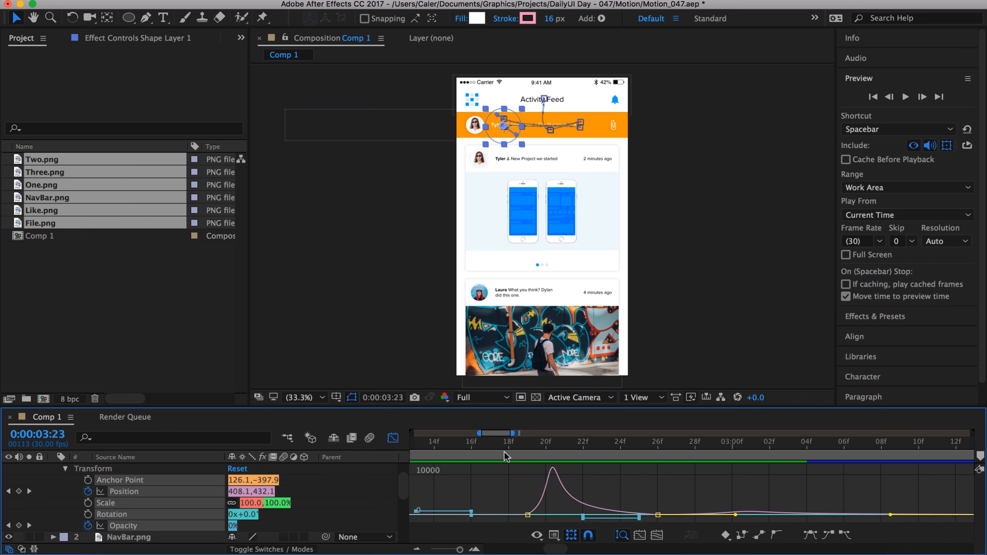
{"action": "left_click_drag", "start_coordinate": [505, 448], "coordinate": [656, 469]}
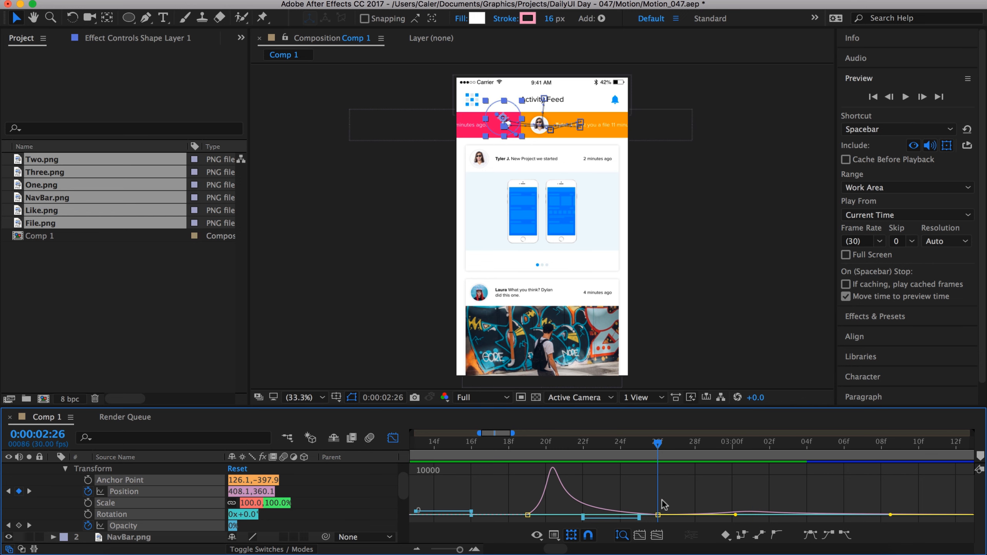
{"action": "left_click", "coordinate": [660, 516]}
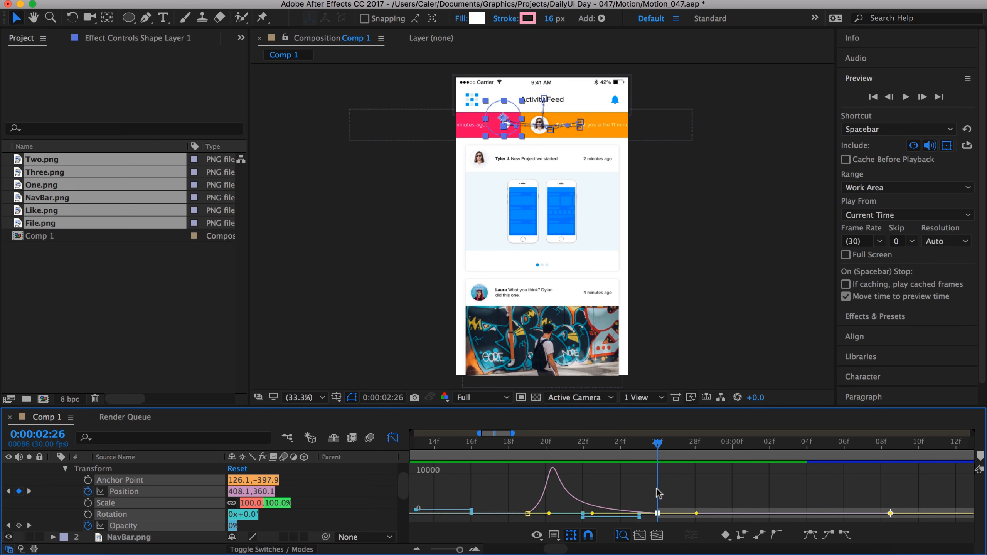
Scrub to the upward swipe at 0:00:05:17 and close the Graph Editor to return to the keyframe view
{"action": "scroll", "coordinate": [657, 493], "scroll_direction": "left", "scroll_amount": 10}
{"action": "scroll", "coordinate": [653, 493], "scroll_direction": "right", "scroll_amount": 15}
{"action": "left_click_drag", "start_coordinate": [459, 548], "coordinate": [454, 549]}
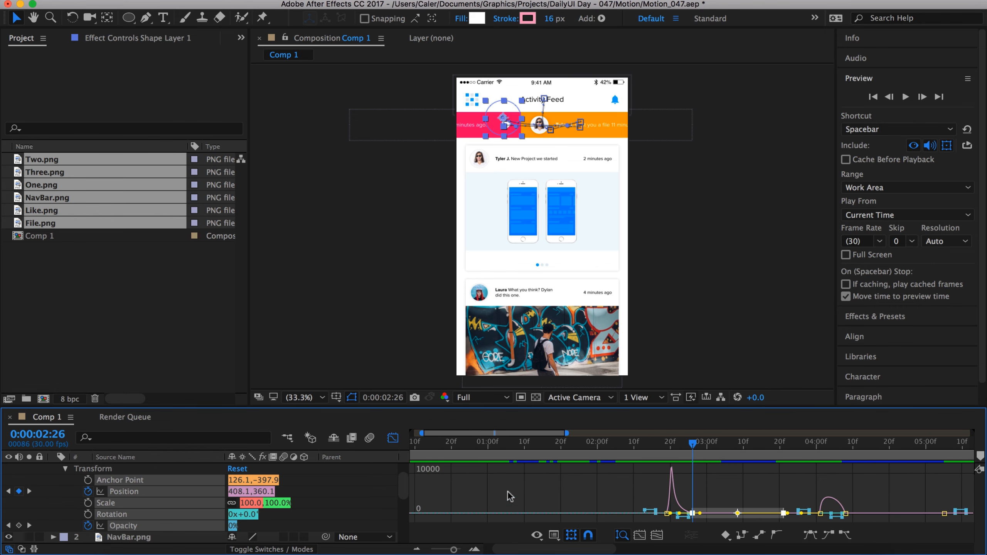
{"action": "scroll", "coordinate": [511, 497], "scroll_direction": "right", "scroll_amount": 10}
{"action": "left_click_drag", "start_coordinate": [500, 452], "coordinate": [796, 464]}
{"action": "left_click", "coordinate": [393, 438]}
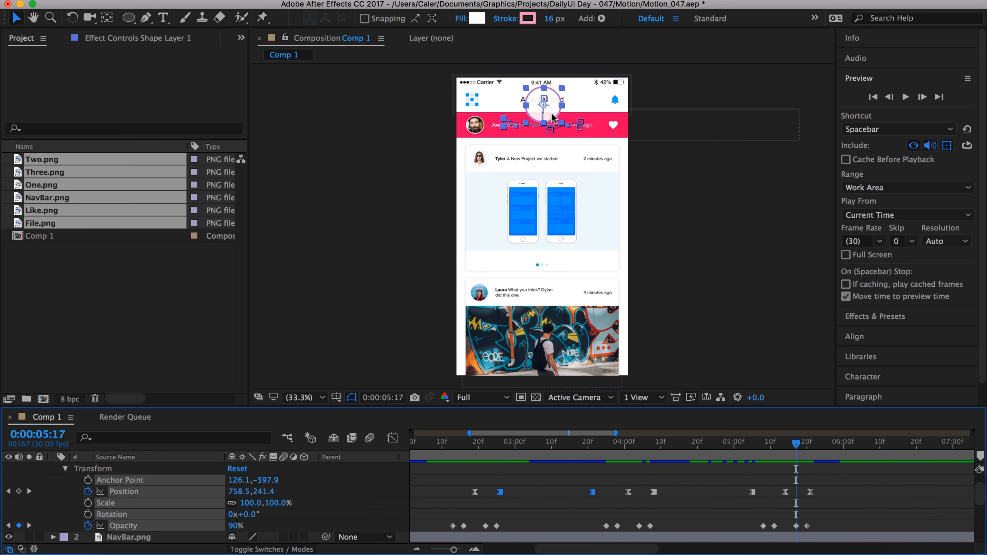
Move the touch circle at 0:00:05:14 to a Position of about 800, 484 and save the project
{"action": "left_click_drag", "start_coordinate": [796, 451], "coordinate": [786, 451]}
{"action": "left_click", "coordinate": [554, 136]}
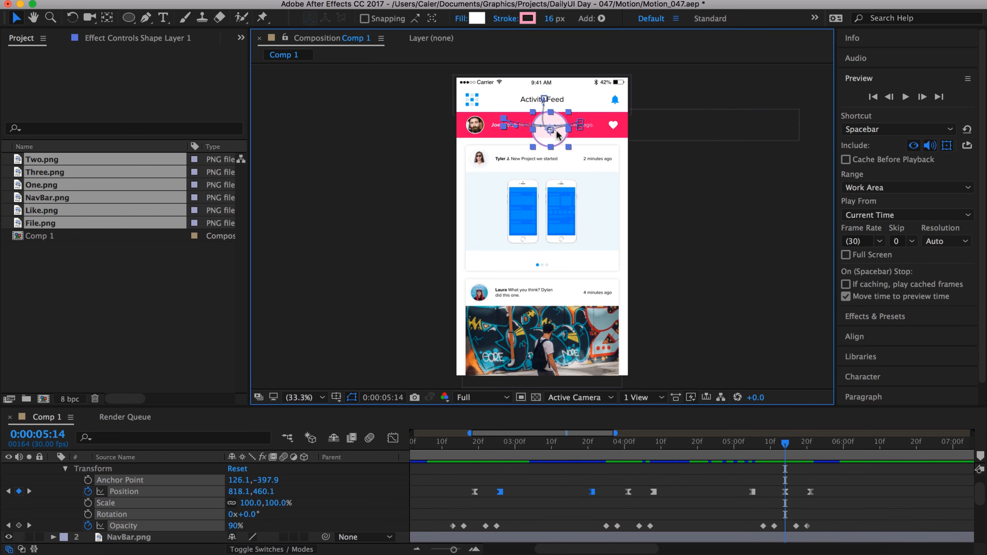
{"action": "key", "text": "super+z"}
{"action": "key", "text": "super+z"}
{"action": "left_click_drag", "start_coordinate": [559, 134], "coordinate": [557, 135]}
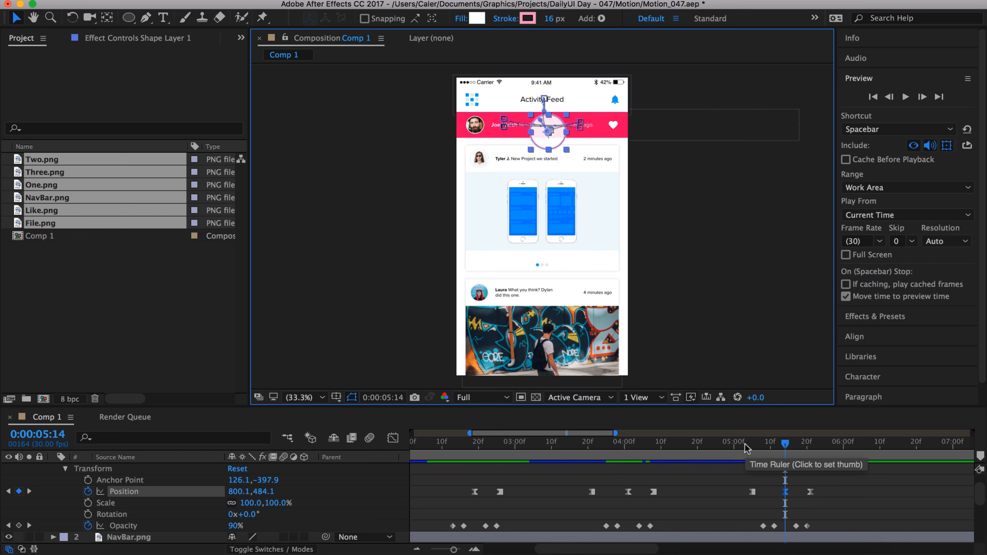
{"action": "key", "text": "super+s"}
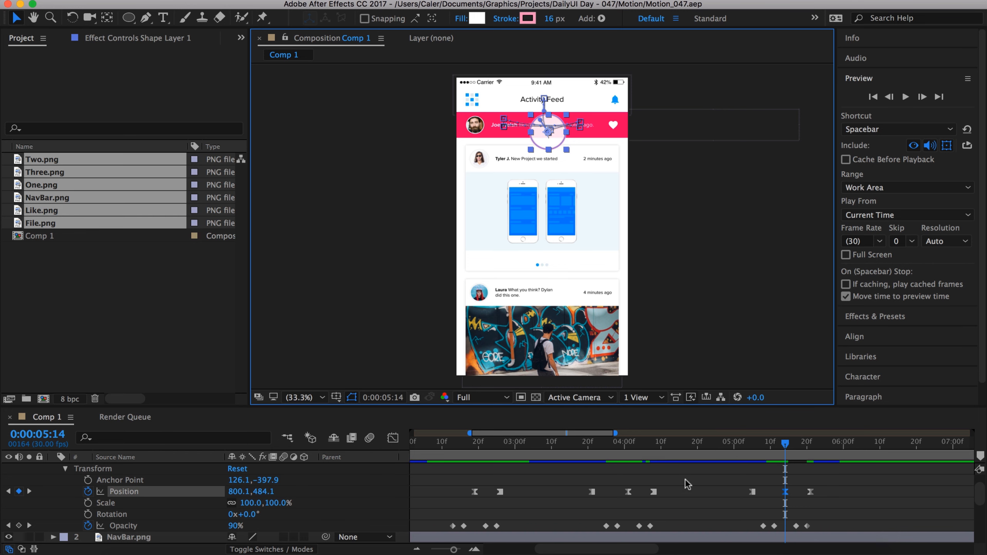
Deselect the circle and preview the whole animation twice from 0:00:00:00
{"action": "left_click_drag", "start_coordinate": [454, 550], "coordinate": [437, 550]}
{"action": "left_click_drag", "start_coordinate": [480, 448], "coordinate": [413, 447]}
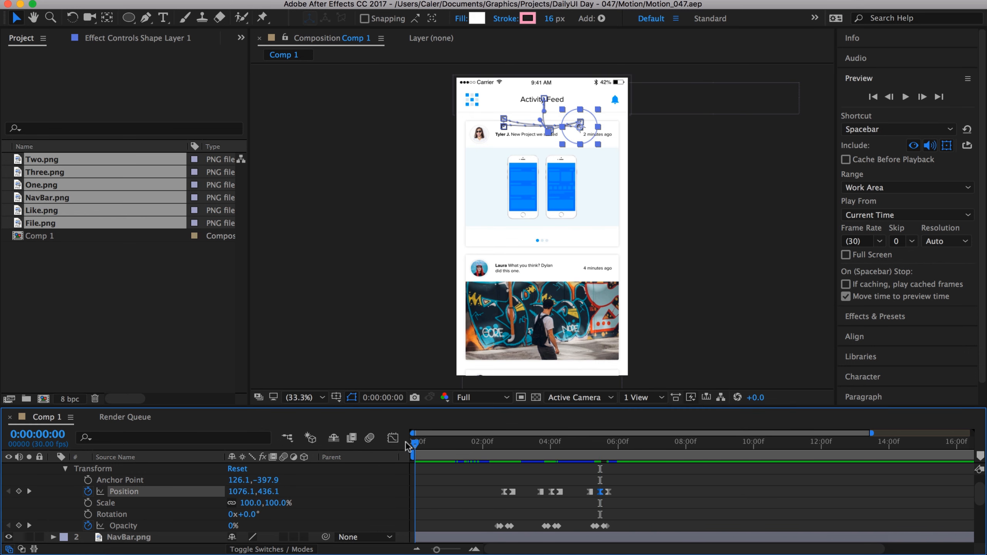
{"action": "left_click", "coordinate": [777, 174]}
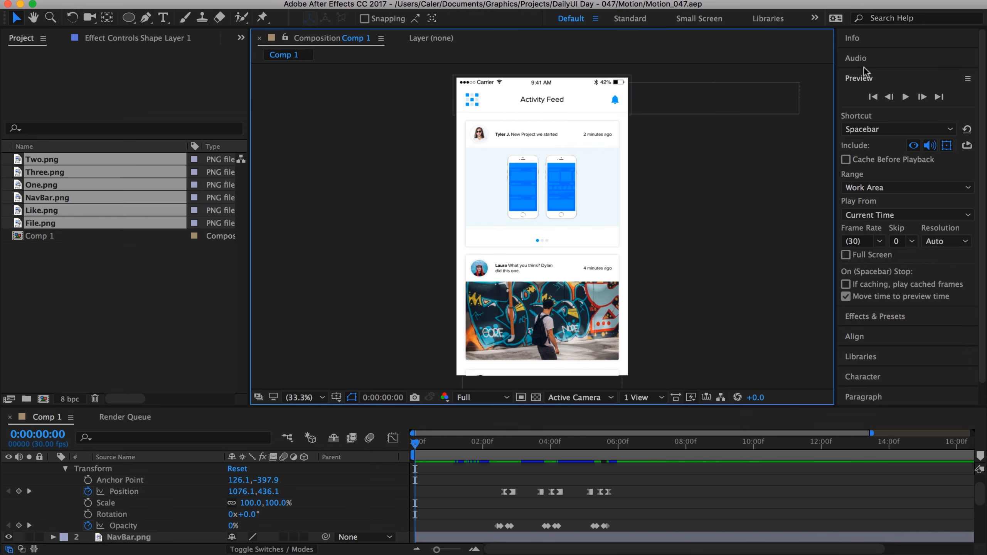
{"action": "left_click", "coordinate": [907, 97]}
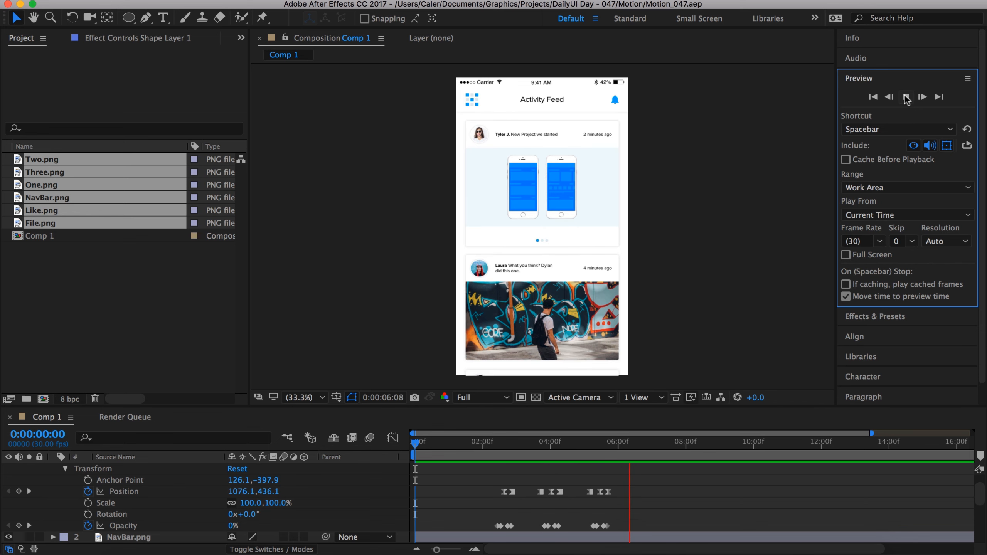
{"action": "left_click", "coordinate": [906, 97]}
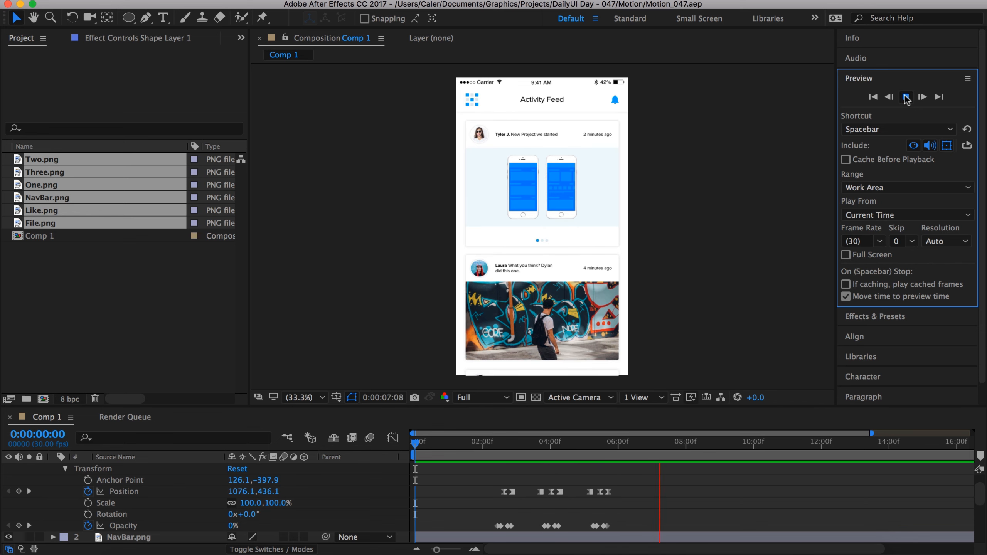
{"action": "left_click", "coordinate": [740, 265]}
{"action": "left_click_drag", "start_coordinate": [473, 451], "coordinate": [414, 448]}
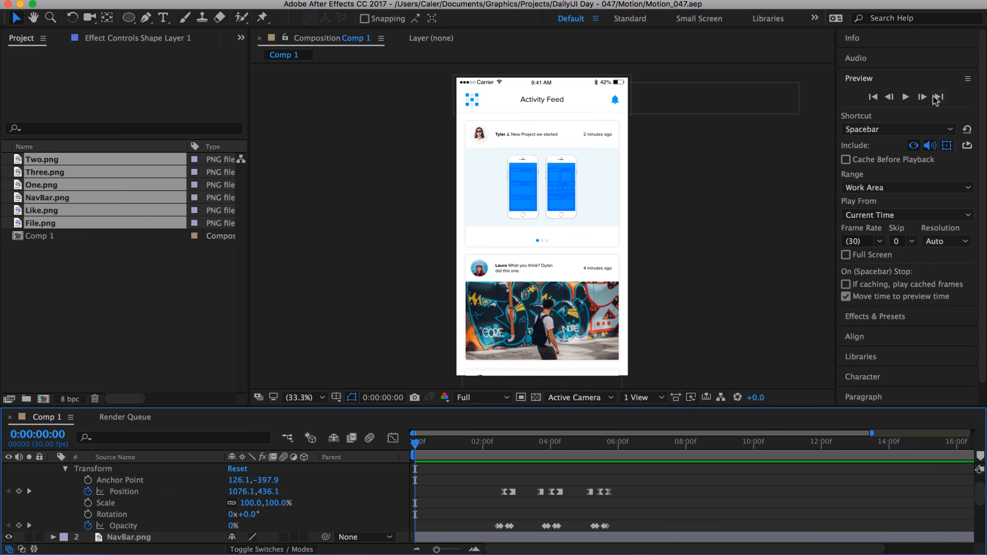
{"action": "left_click", "coordinate": [905, 98]}
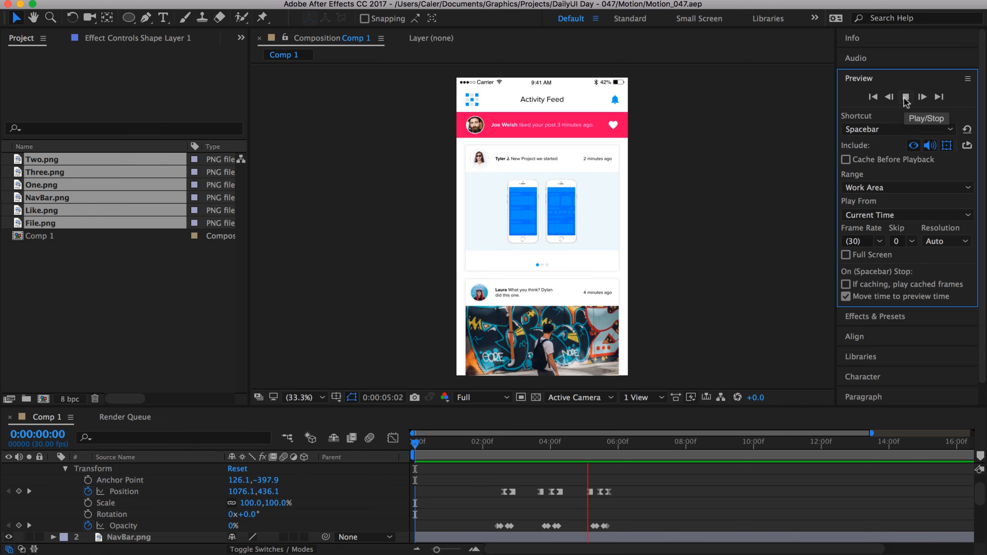
{"action": "left_click", "coordinate": [906, 98]}
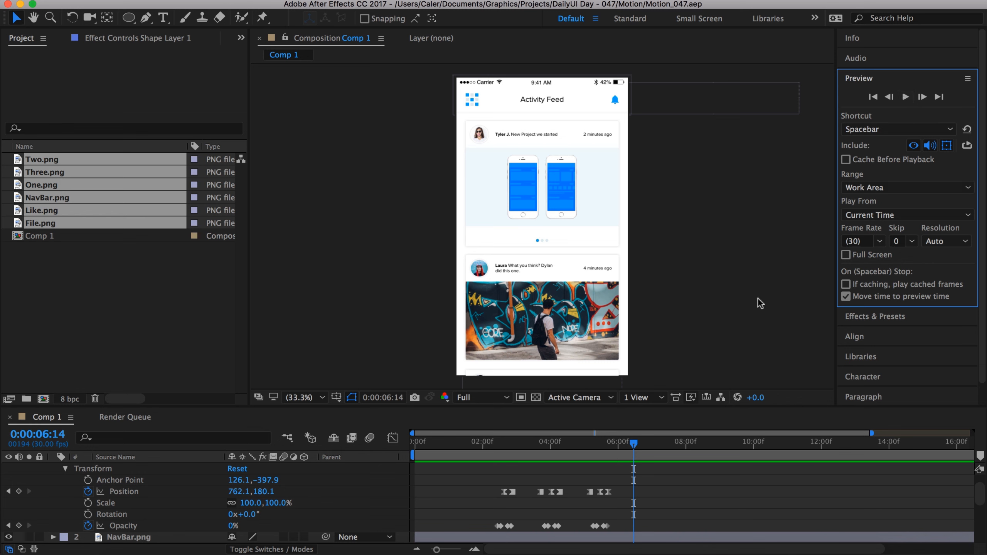
Set the composition's duration to 0:00:07:00
{"action": "left_click_drag", "start_coordinate": [634, 452], "coordinate": [653, 451]}
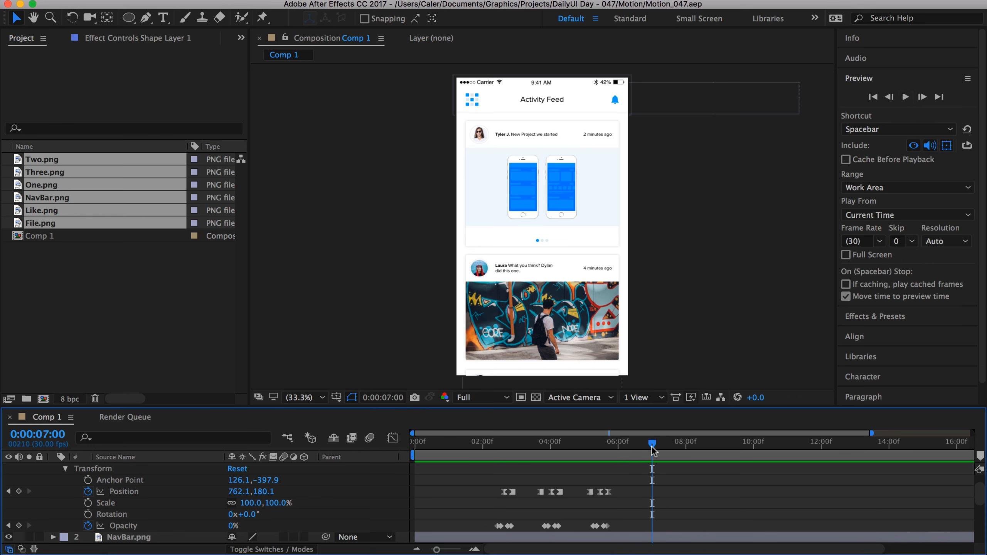
{"action": "left_click", "coordinate": [303, 27]}
{"action": "left_click", "coordinate": [447, 300]}
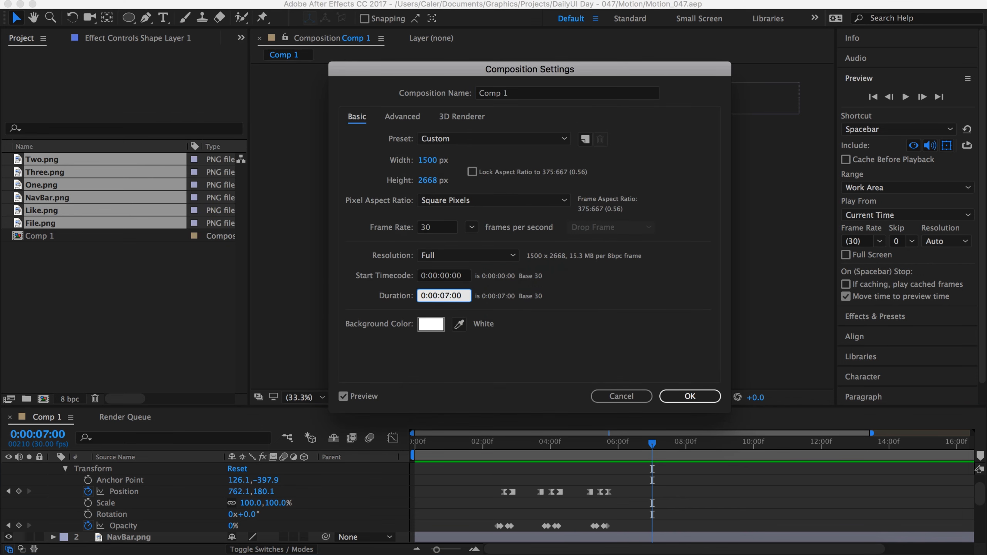
{"action": "key", "text": "Return"}
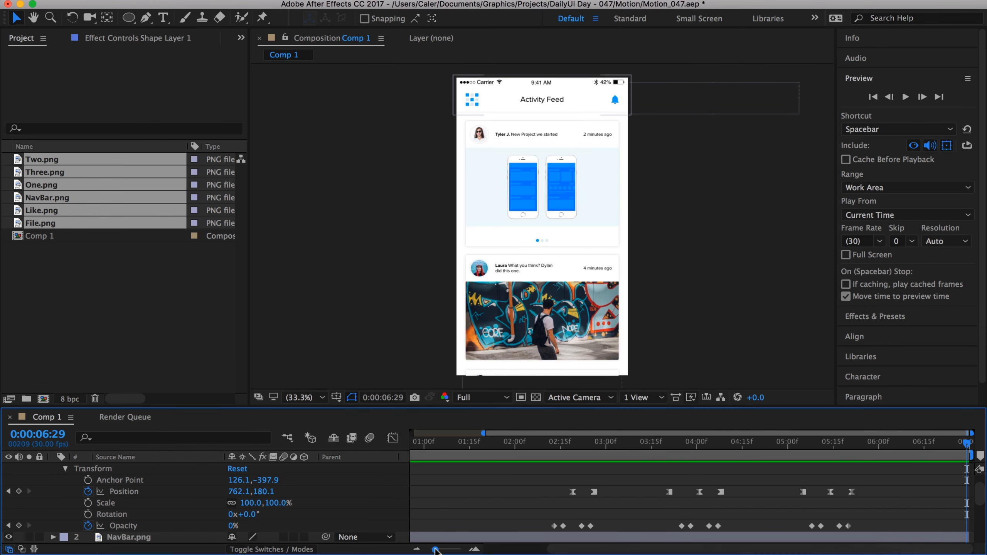